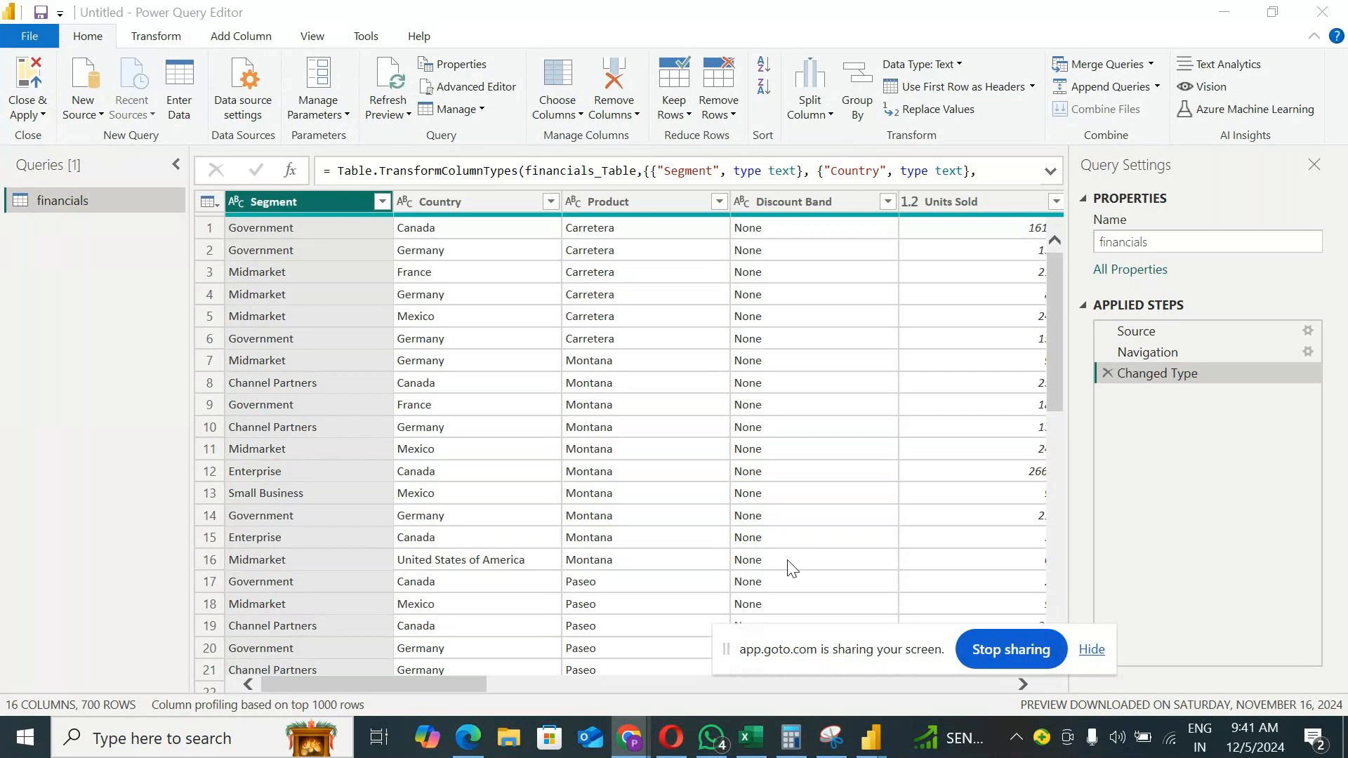
pyautogui.click(562, 114)
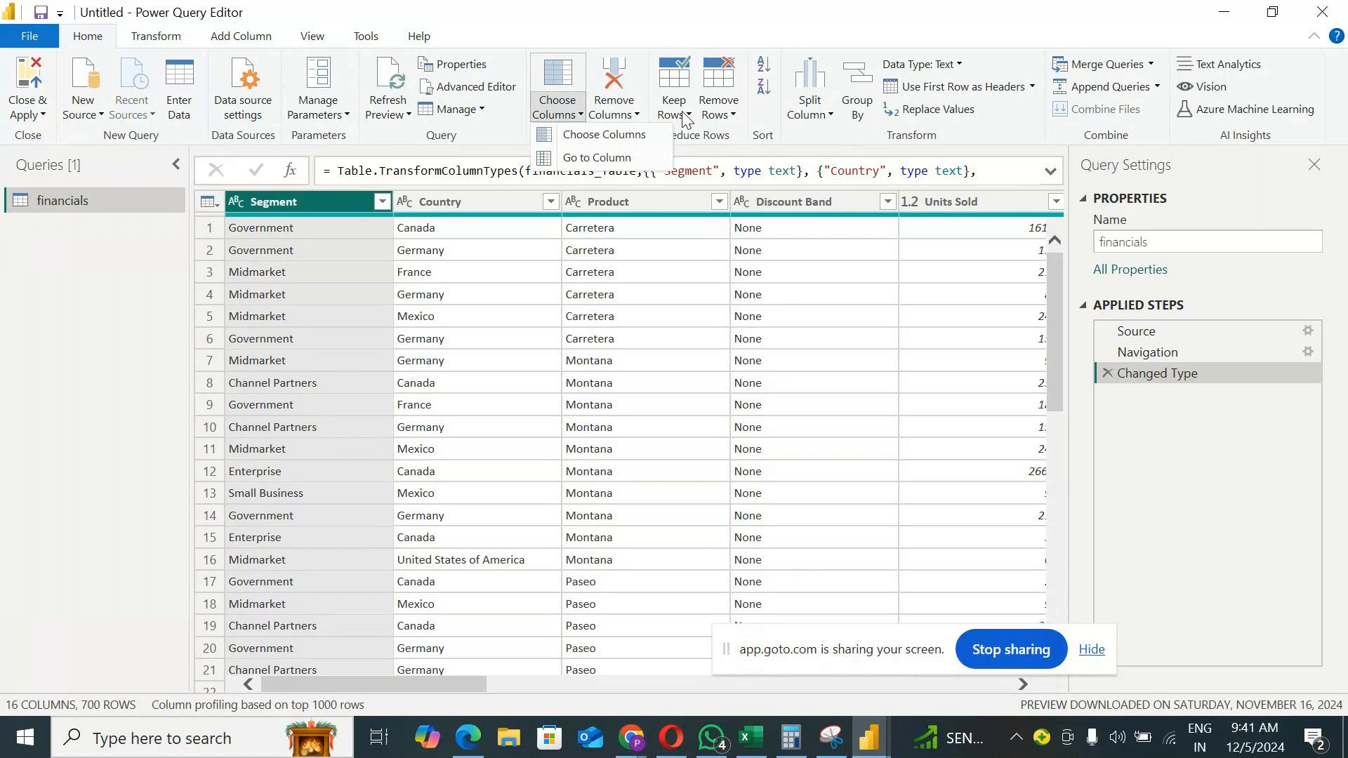
pyautogui.click(686, 116)
pyautogui.click(733, 116)
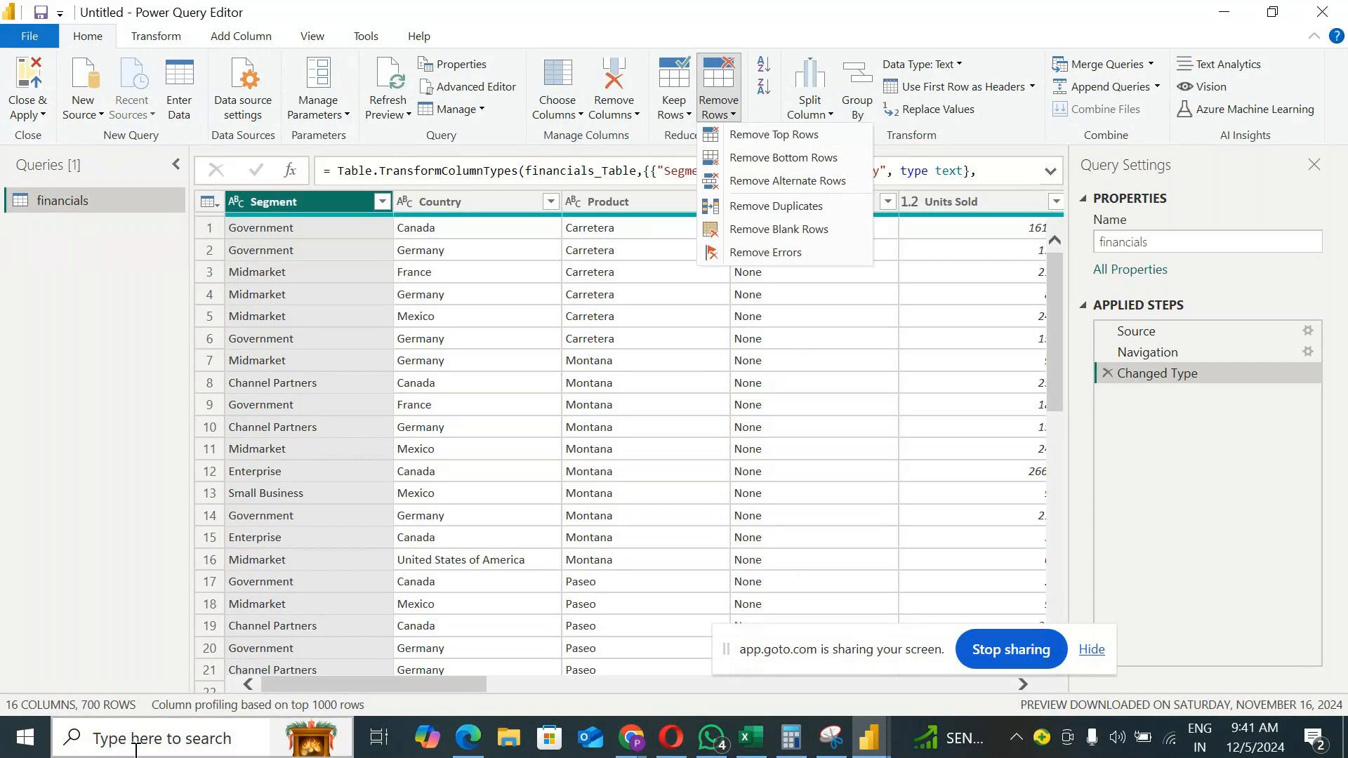
# Search for Notepad in Windows and open a blank Notepad document
pyautogui.click(136, 739)
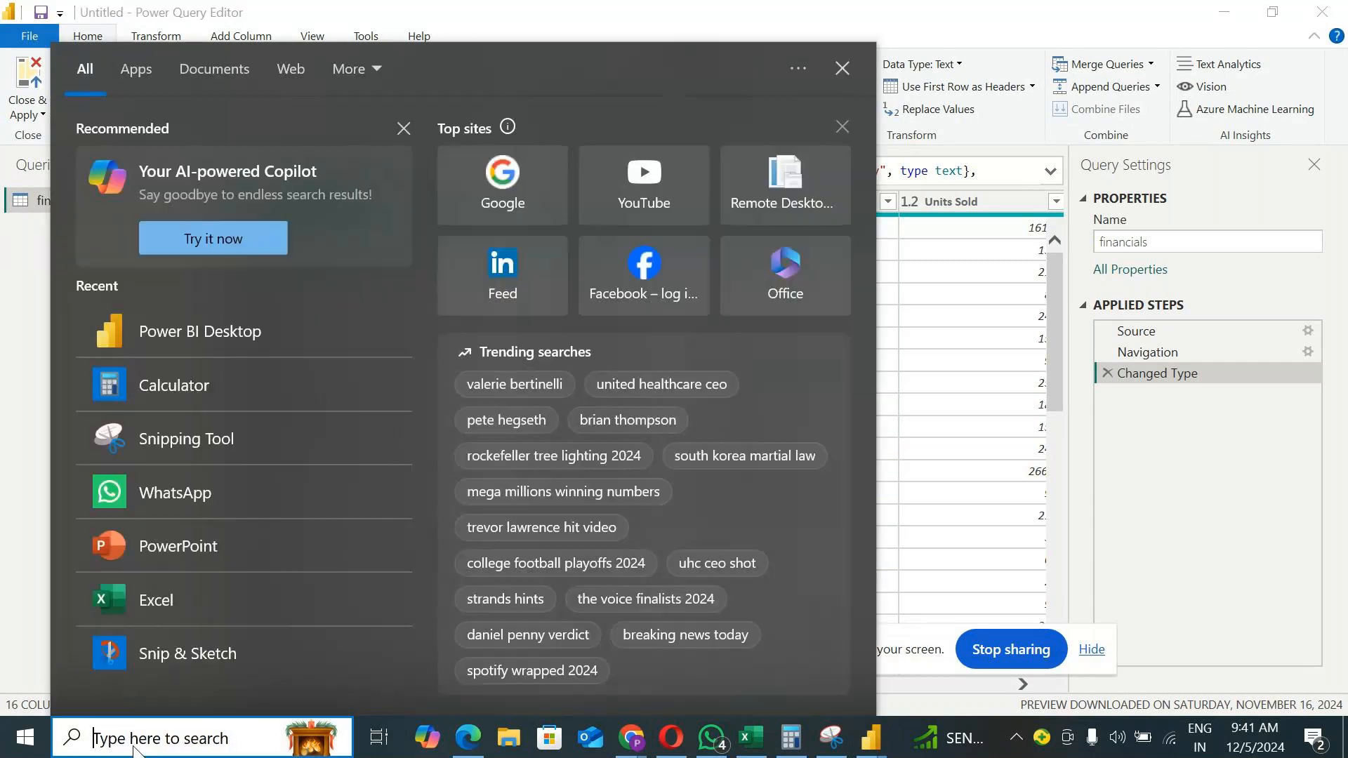
pyautogui.write('Note')
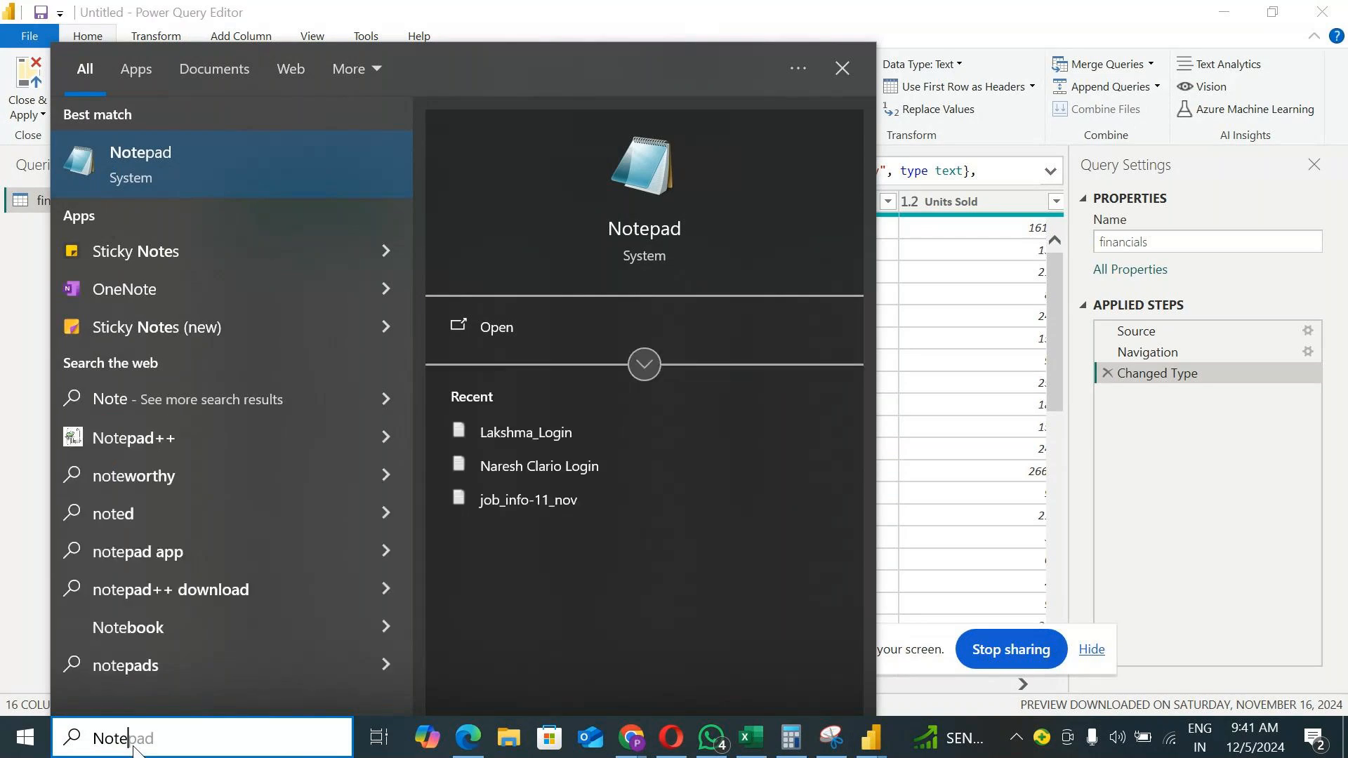
pyautogui.click(171, 173)
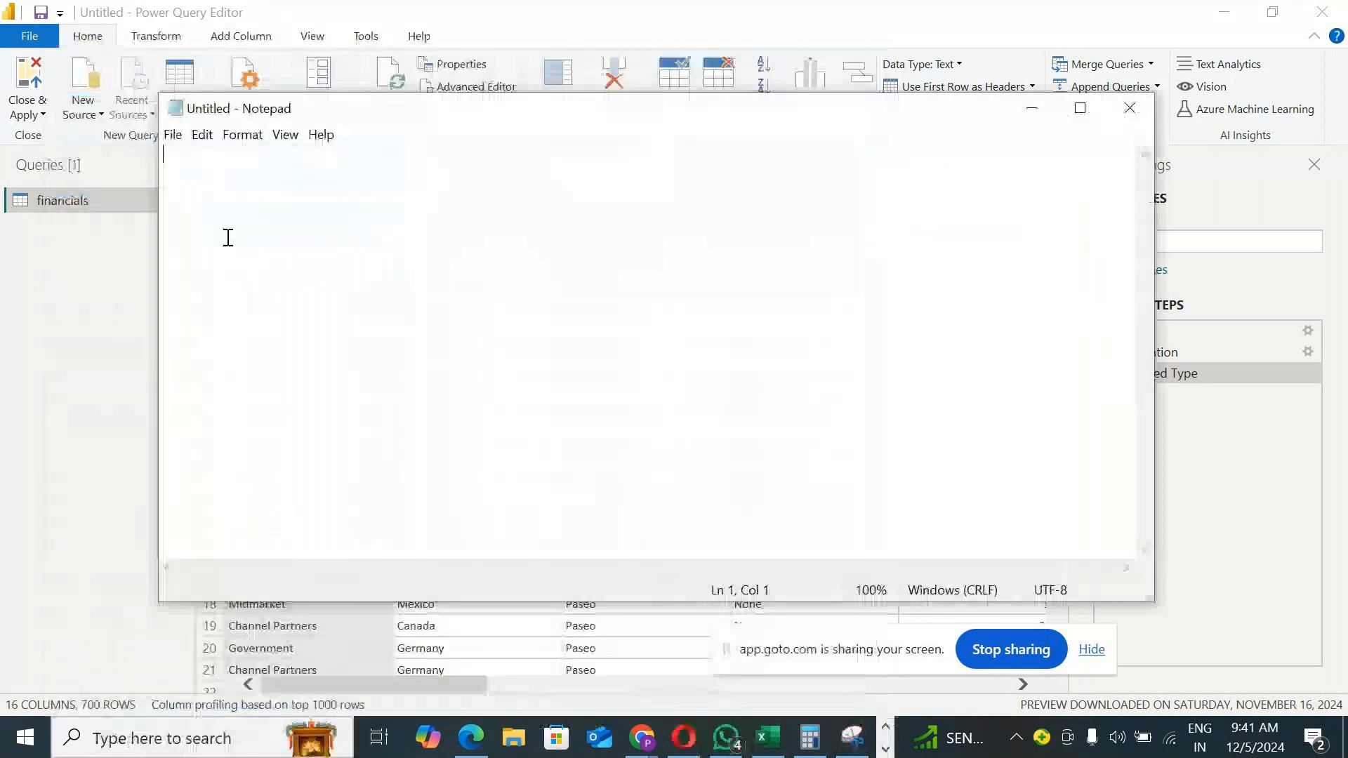
# List the operations Append, Merge, Group by, Pivot and Unpivot on separate lines in the Notepad document
pyautogui.press('Return')
pyautogui.press('Return')
pyautogui.write('Append')
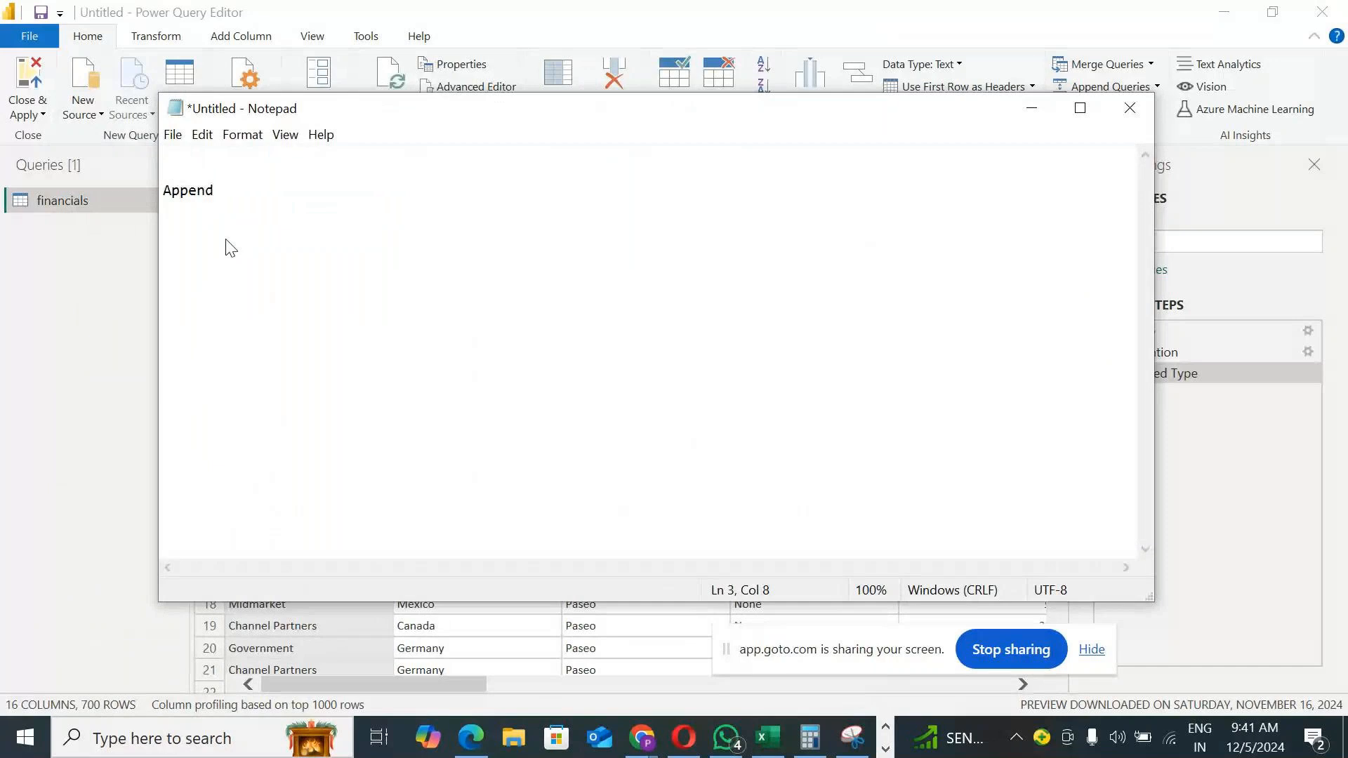
pyautogui.press('Return')
pyautogui.write('Merge')
pyautogui.press('Return')
pyautogui.write('Group by')
pyautogui.press('Return')
pyautogui.moveTo(571, 118); pyautogui.dragTo(962, 164)
pyautogui.write('Pivot')
pyautogui.press('Return')
pyautogui.write('Unpivot')
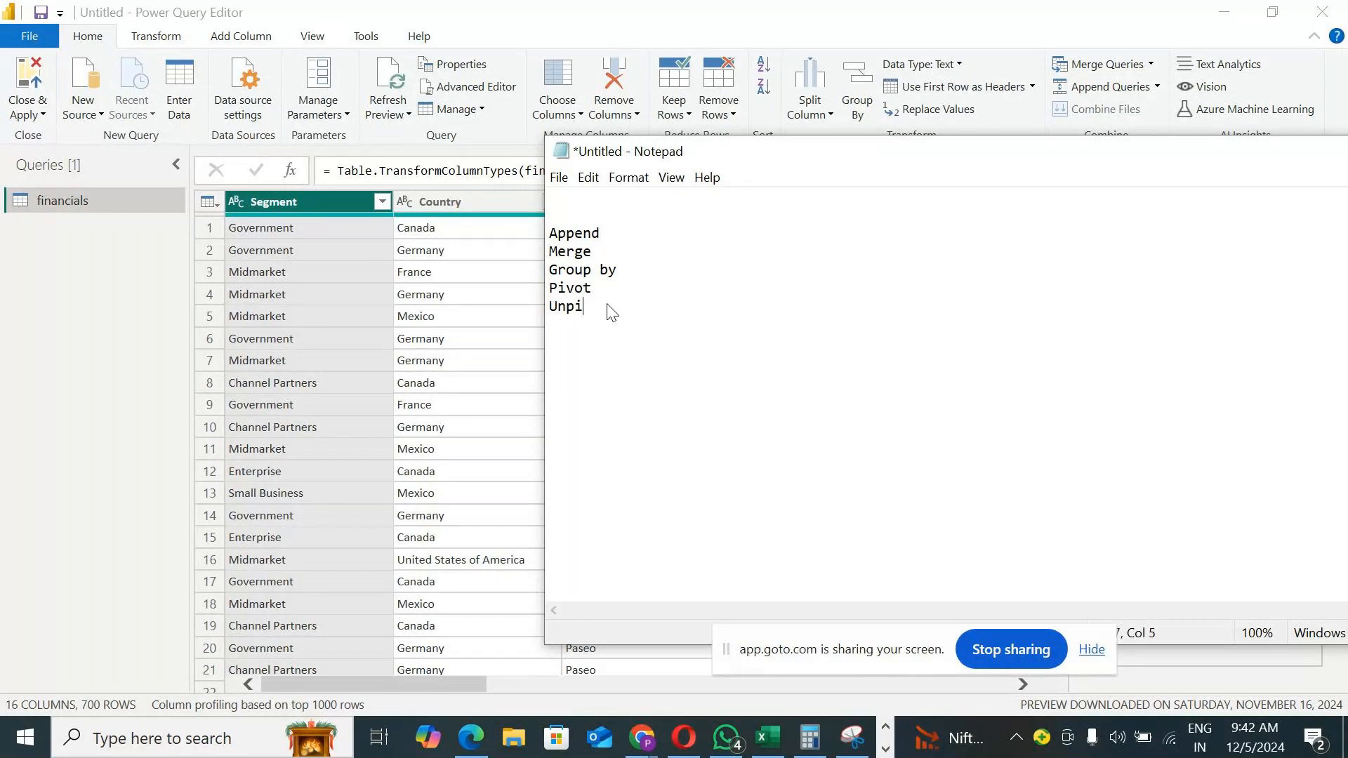
# Add dashed separator lines to the Notepad list and return to the Power Query Editor
pyautogui.press('Return')
pyautogui.write('-------------------------')
pyautogui.press('Up')
pyautogui.press('Up')
pyautogui.press('Up')
pyautogui.write('-------------------------')
pyautogui.click(82, 343)
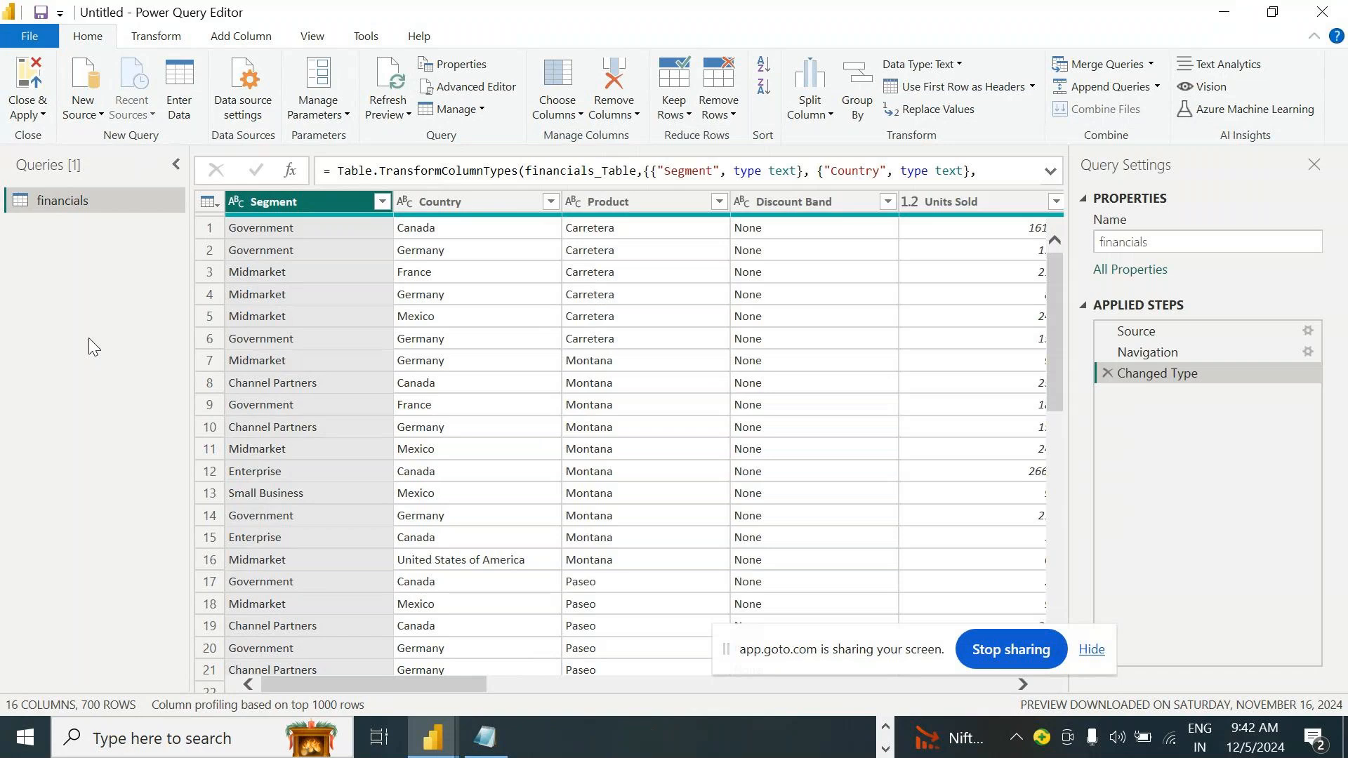
pyautogui.click(216, 208)
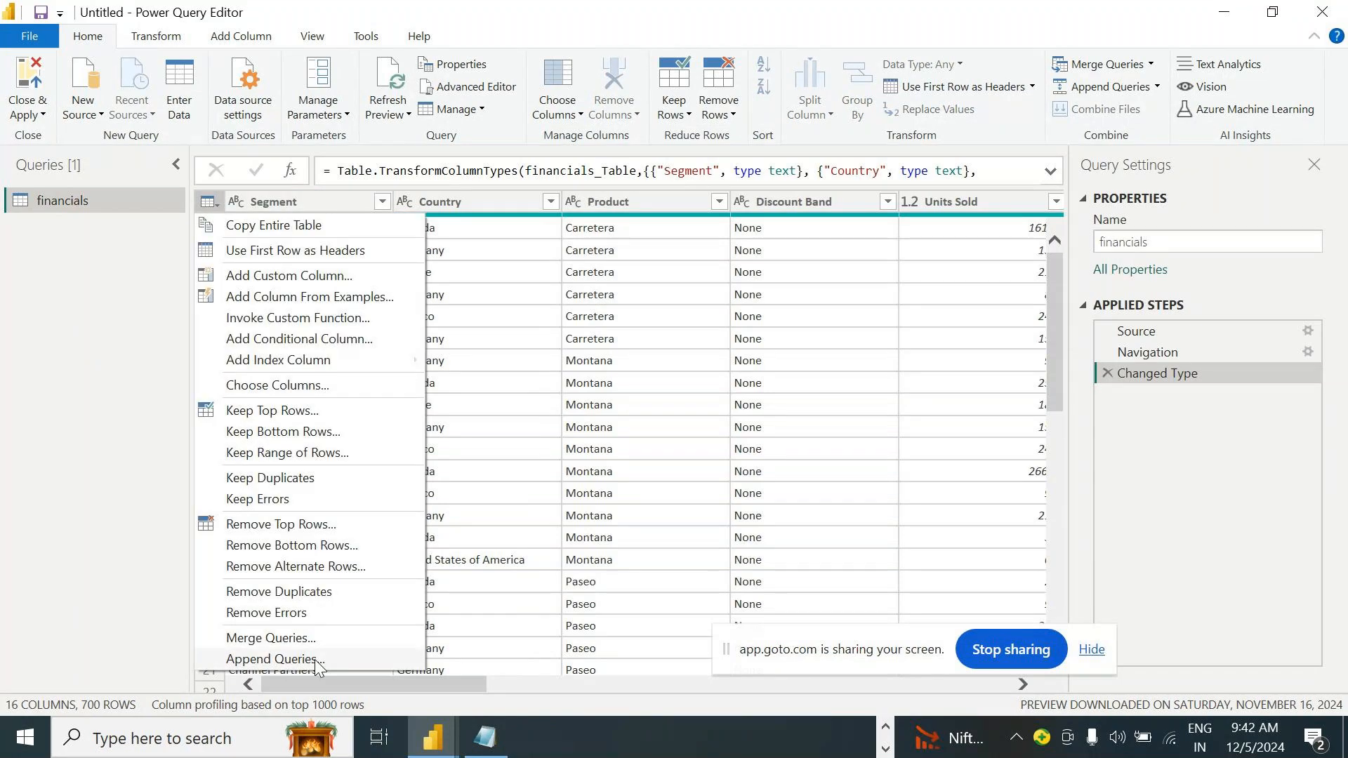
pyautogui.click(921, 73)
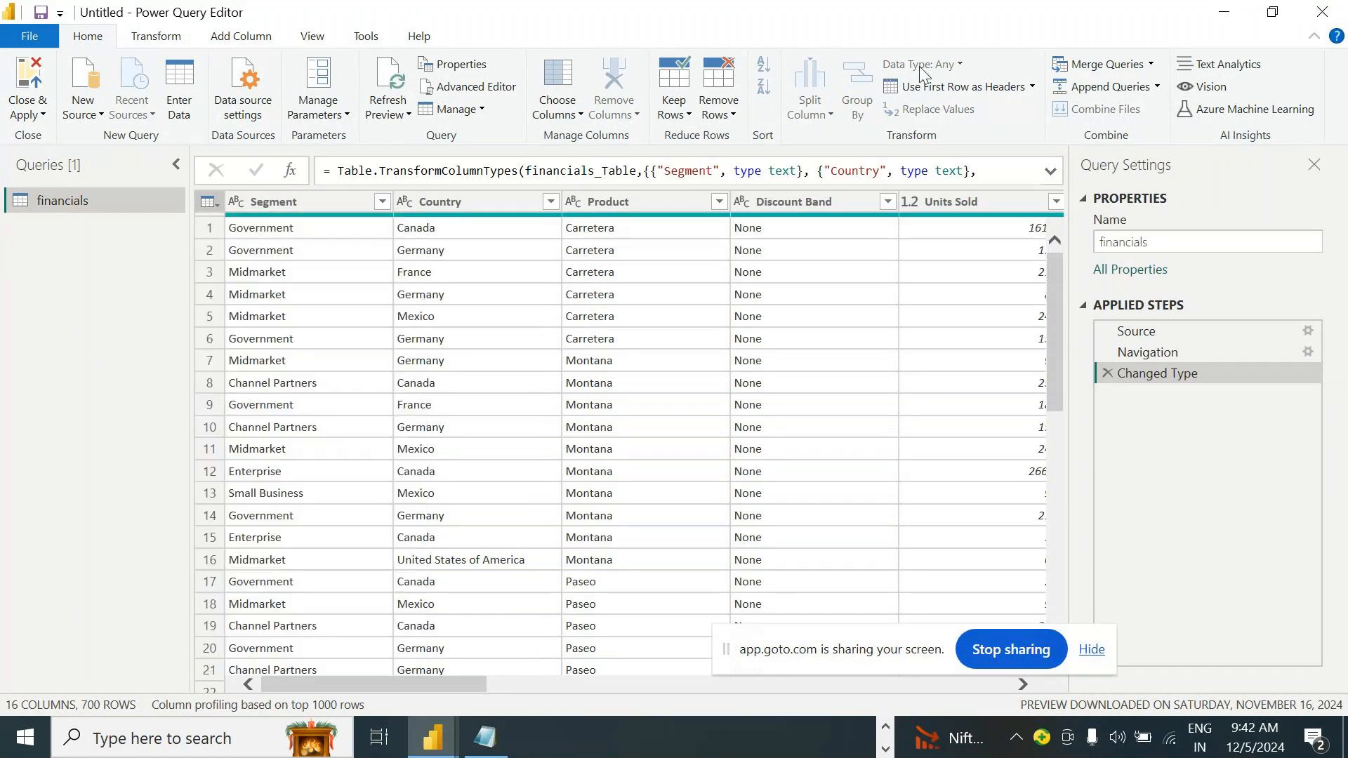
pyautogui.click(1158, 86)
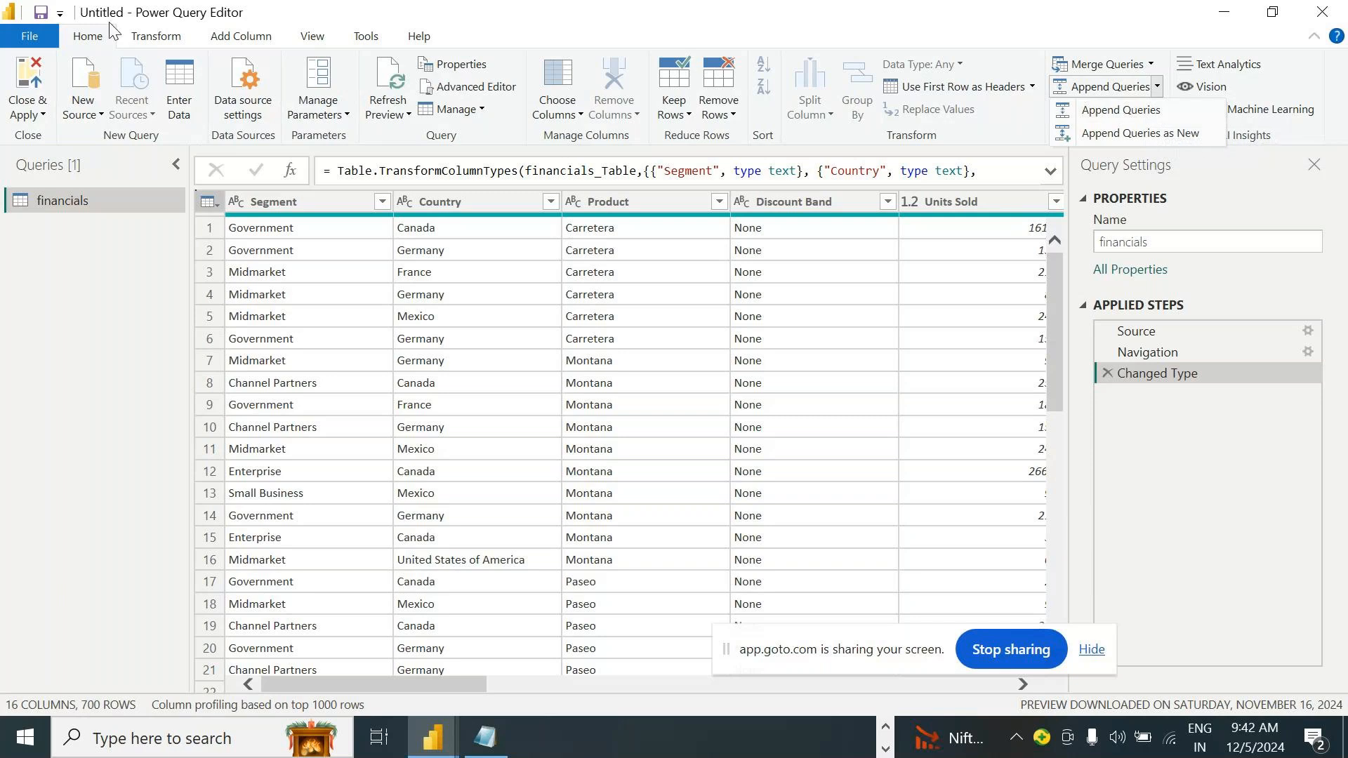
# Start a manually entered table and name it Books 1
pyautogui.click(177, 82)
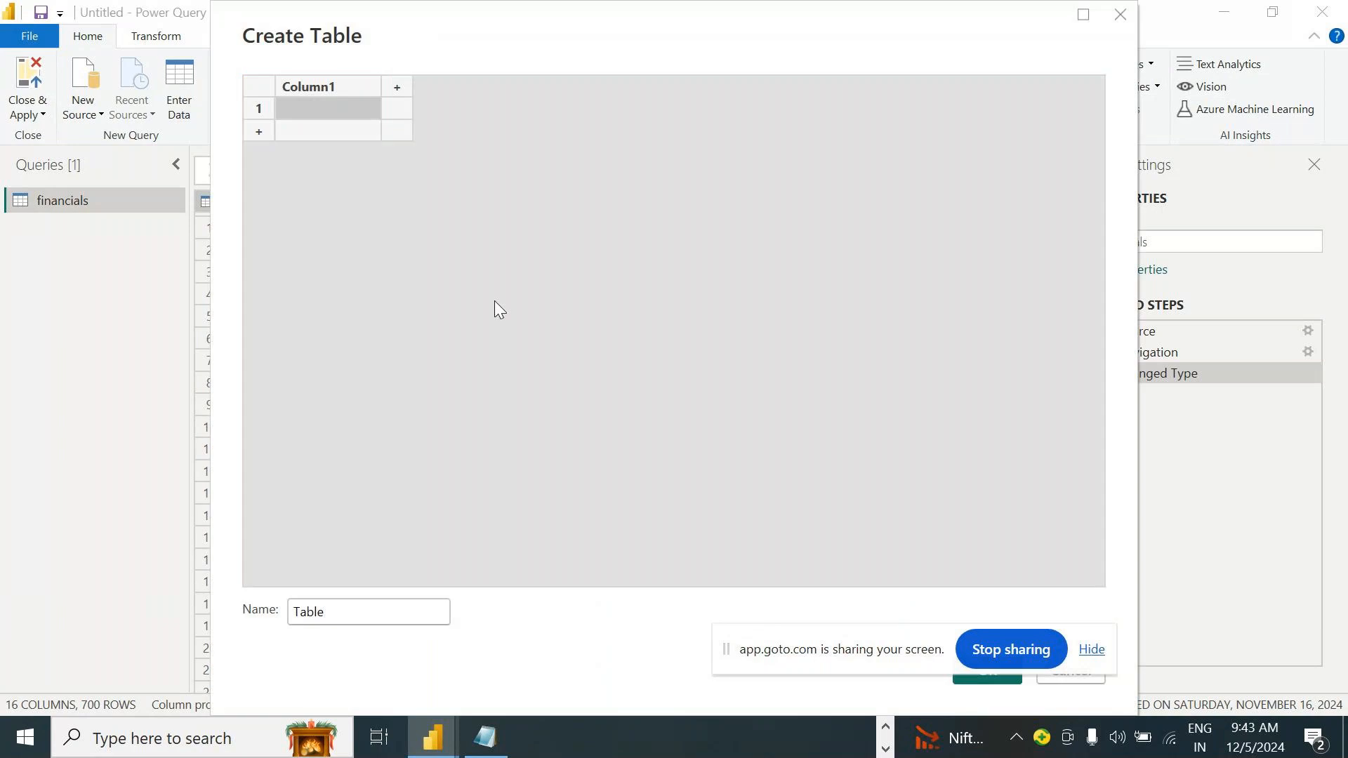
pyautogui.click(351, 619)
pyautogui.doubleClick(351, 620)
pyautogui.write('Book')
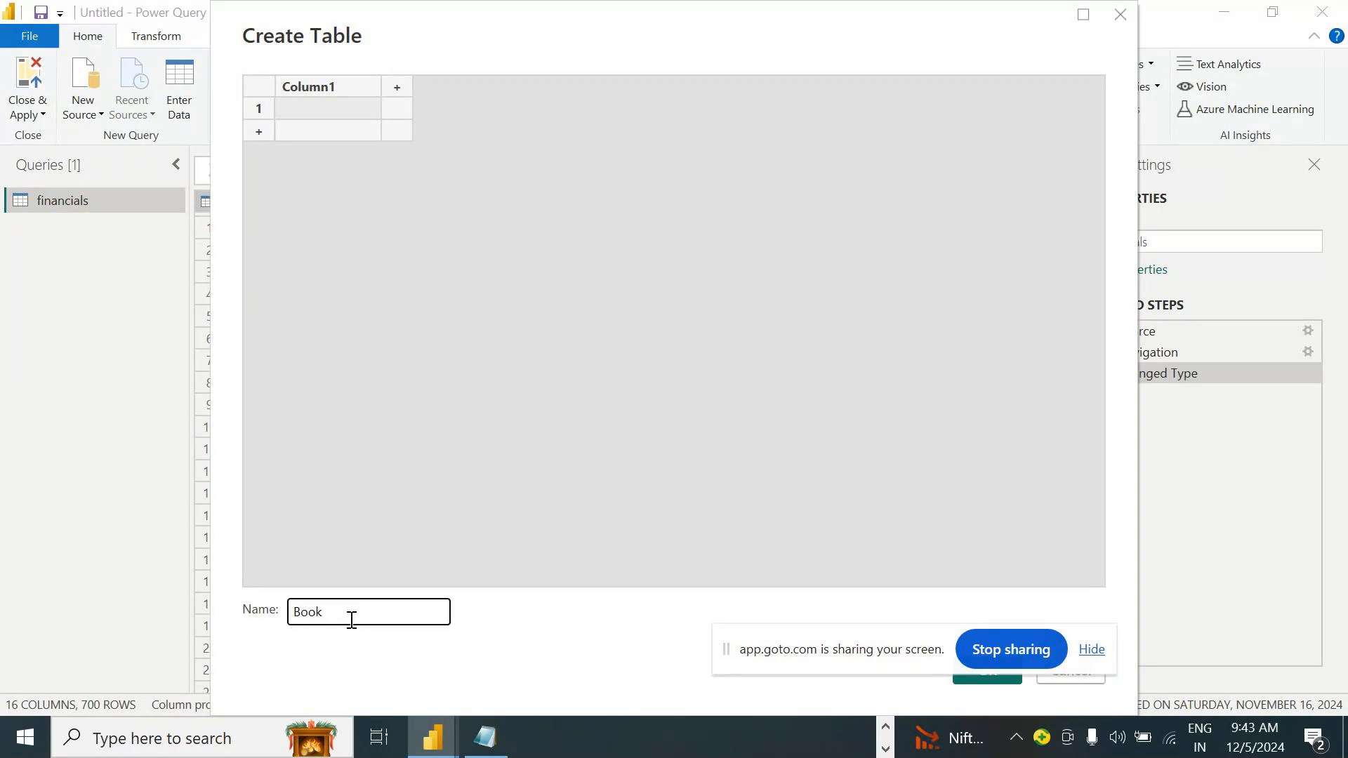
pyautogui.write('s 1')
# Name the two columns of the Books 1 table Bookid and Bookname
pyautogui.doubleClick(346, 85)
pyautogui.write('Bookid')
pyautogui.press('Tab')
pyautogui.write('Bookname')
pyautogui.press('Return')
# Fill Books 1 with the rows 1, PowerBI and 2, DAX, and create the table
pyautogui.press('Left')
pyautogui.write('1')
pyautogui.press('Return')
pyautogui.write('2')
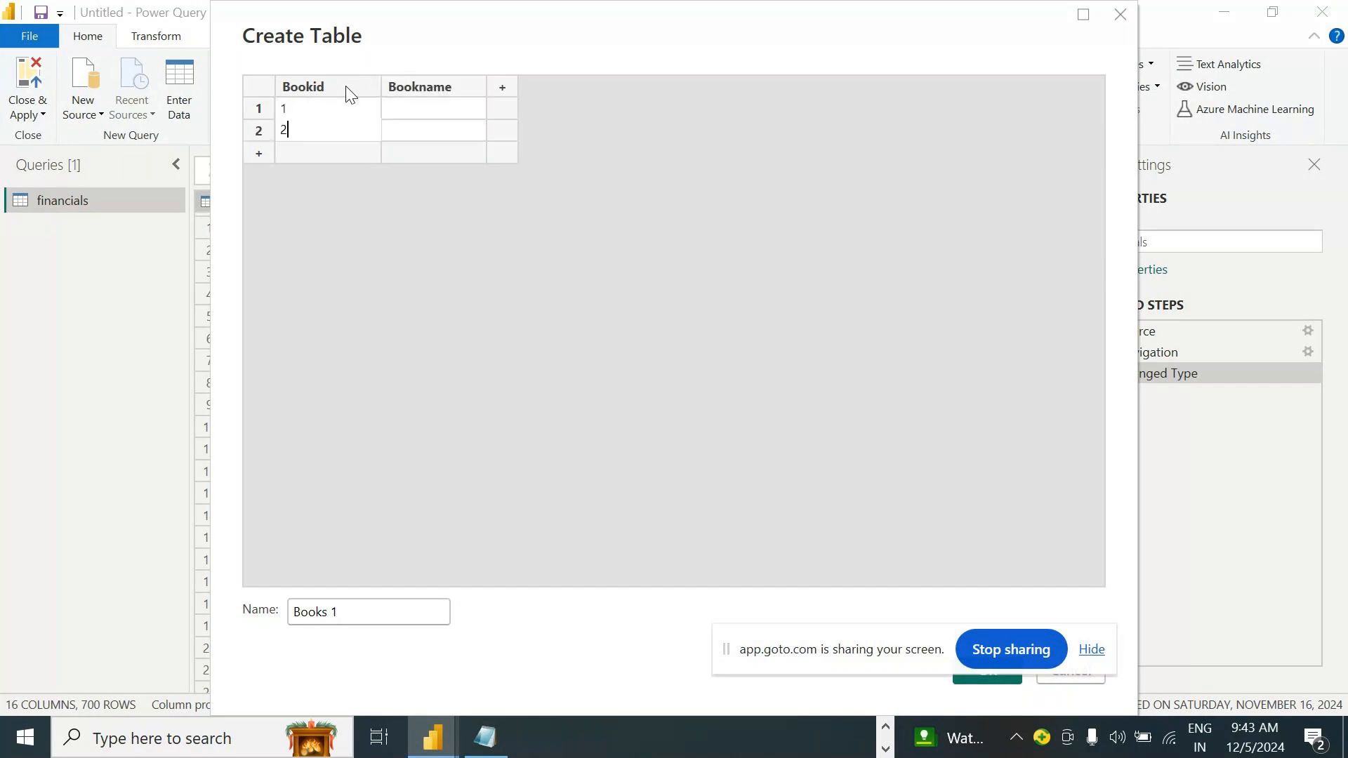
pyautogui.press('Up')
pyautogui.press('Right')
pyautogui.write('PowerBI')
pyautogui.press('Return')
pyautogui.write('DAX')
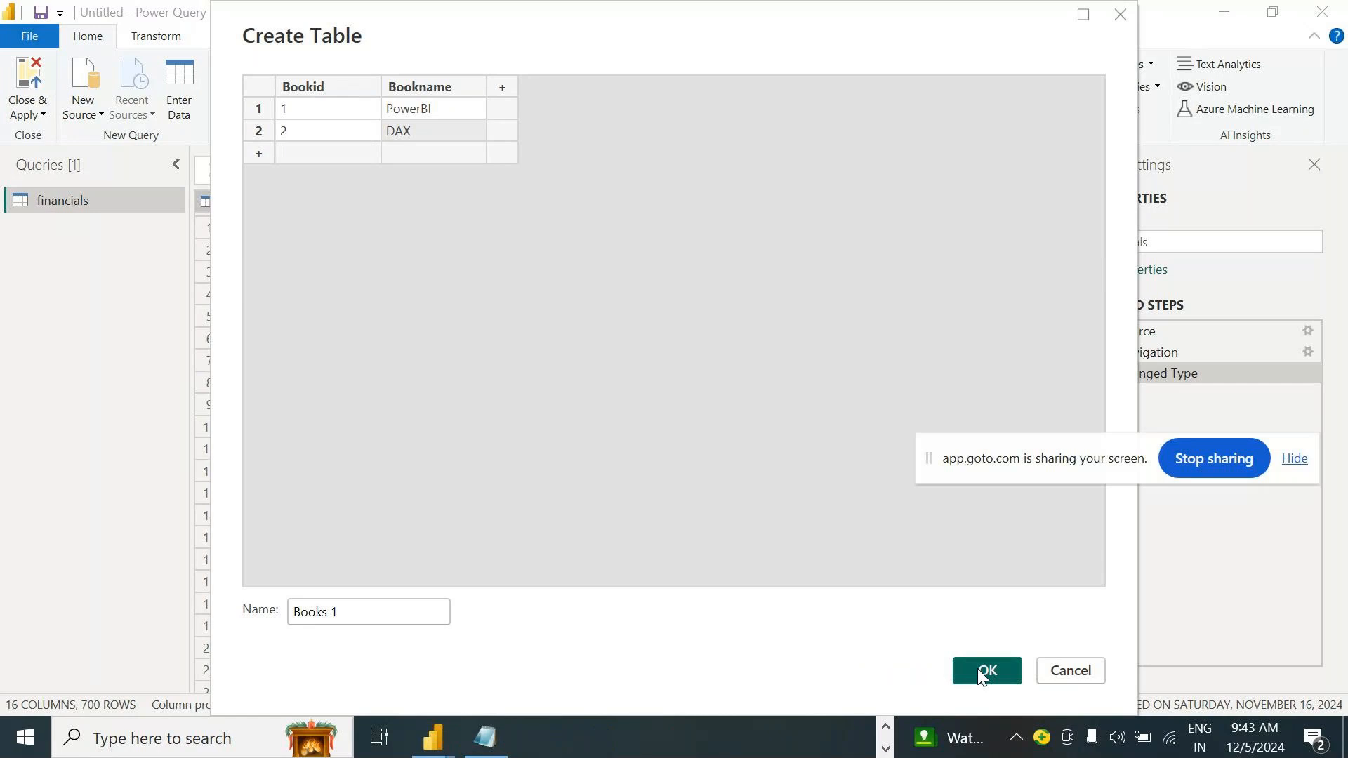
pyautogui.click(977, 668)
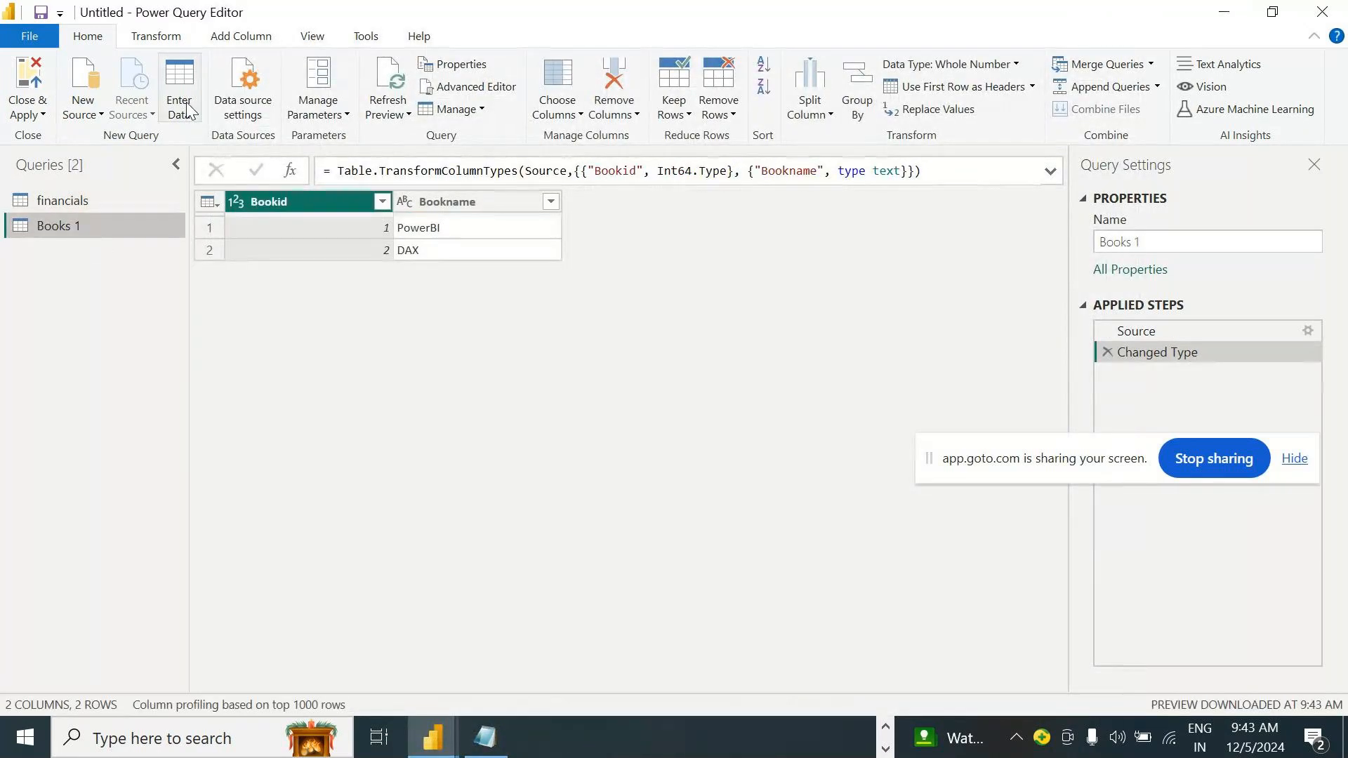
# Start another manually entered table with the columns Bookid and BookName
pyautogui.click(184, 101)
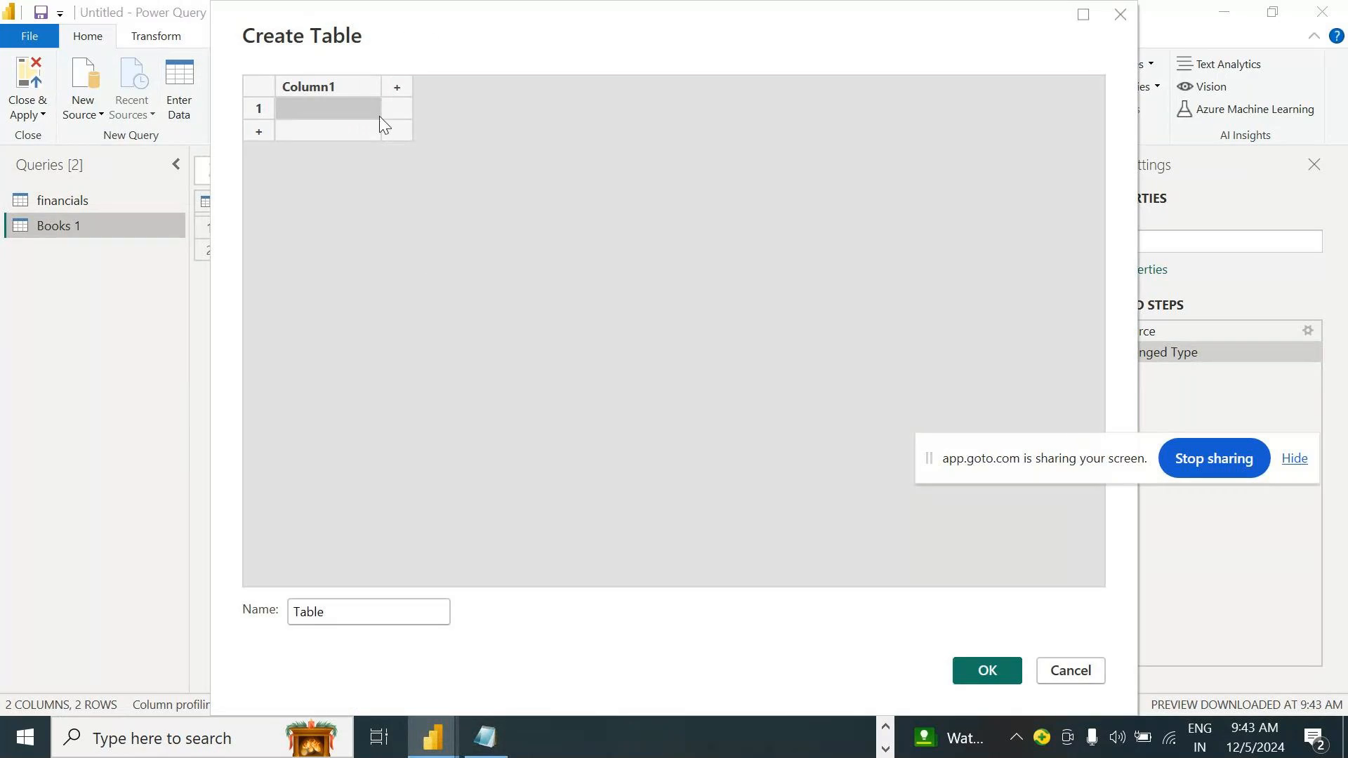
pyautogui.doubleClick(342, 86)
pyautogui.write('BookId')
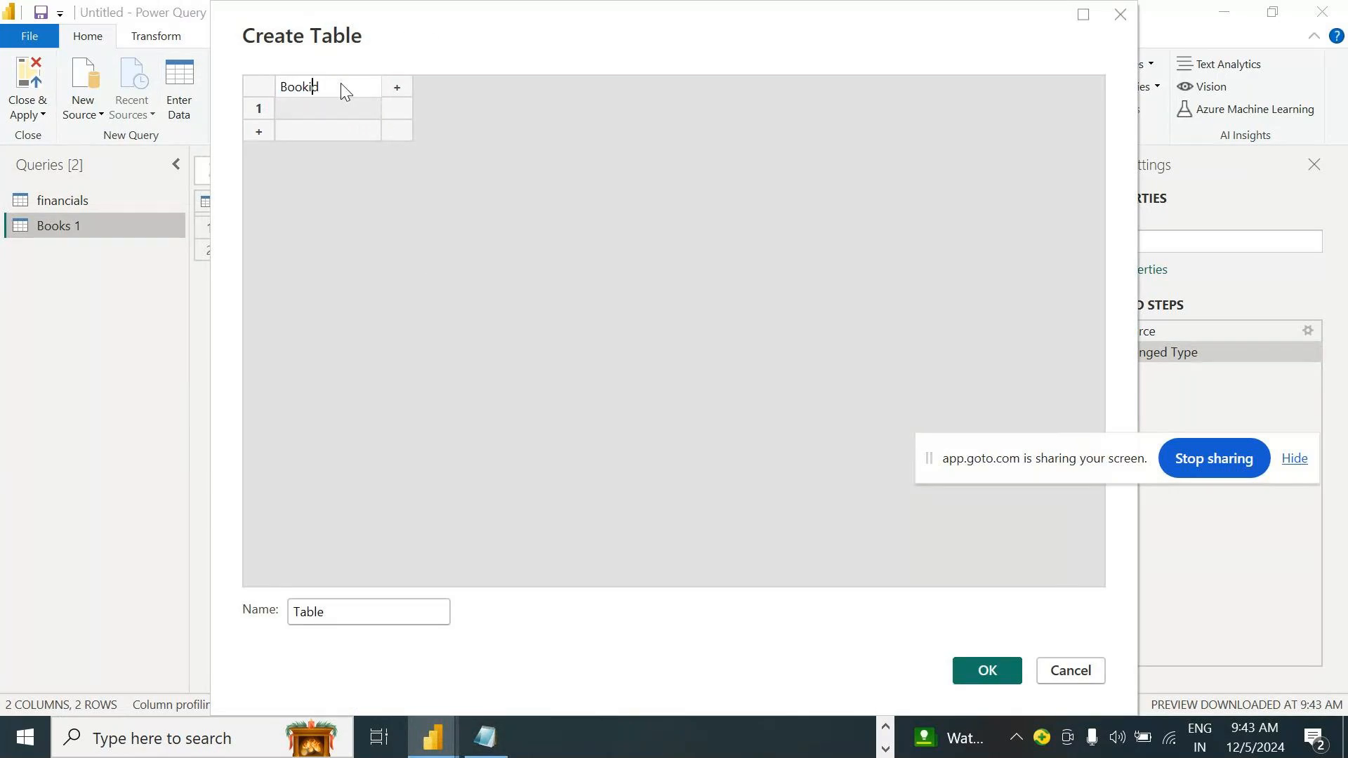
pyautogui.press('Tab')
pyautogui.write('Book')
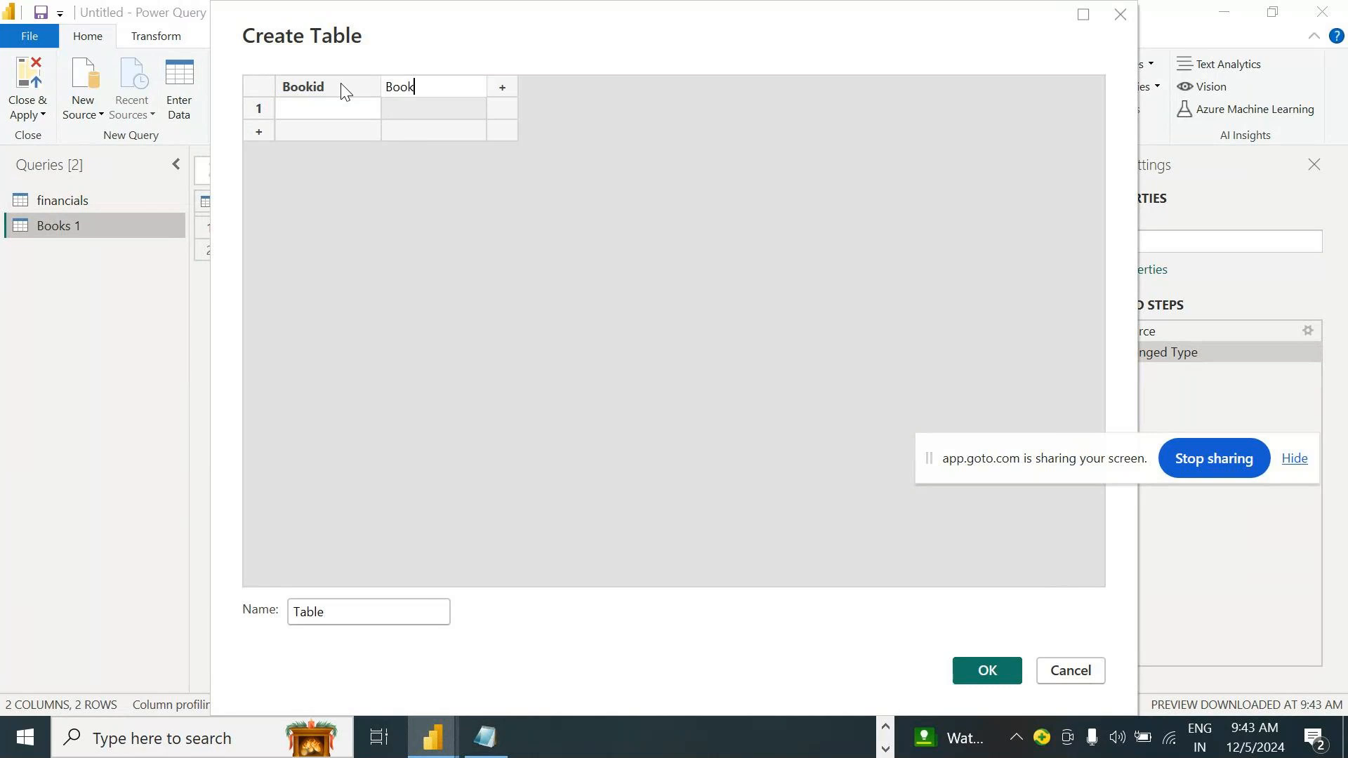
pyautogui.write('Name')
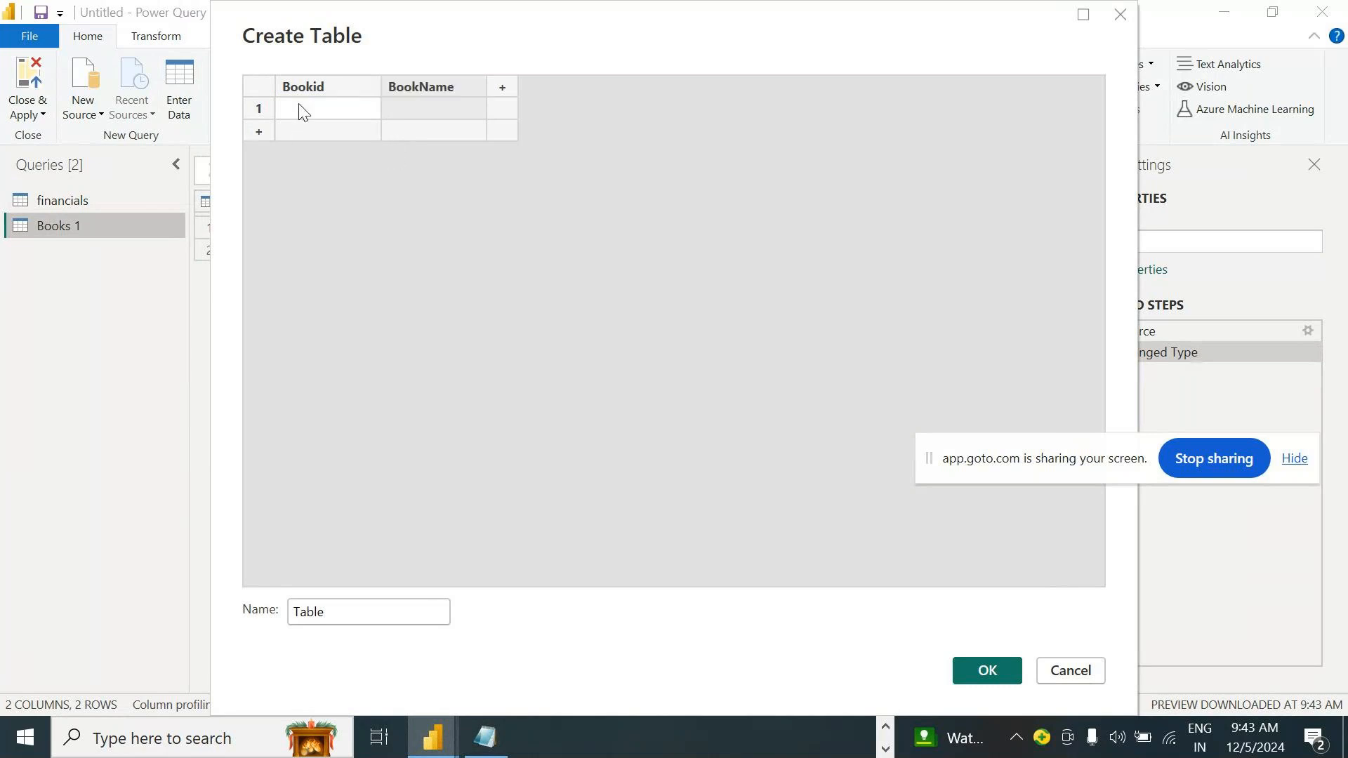
# Fill the new table with the rows 4, SQL and 6, Python
pyautogui.click(302, 110)
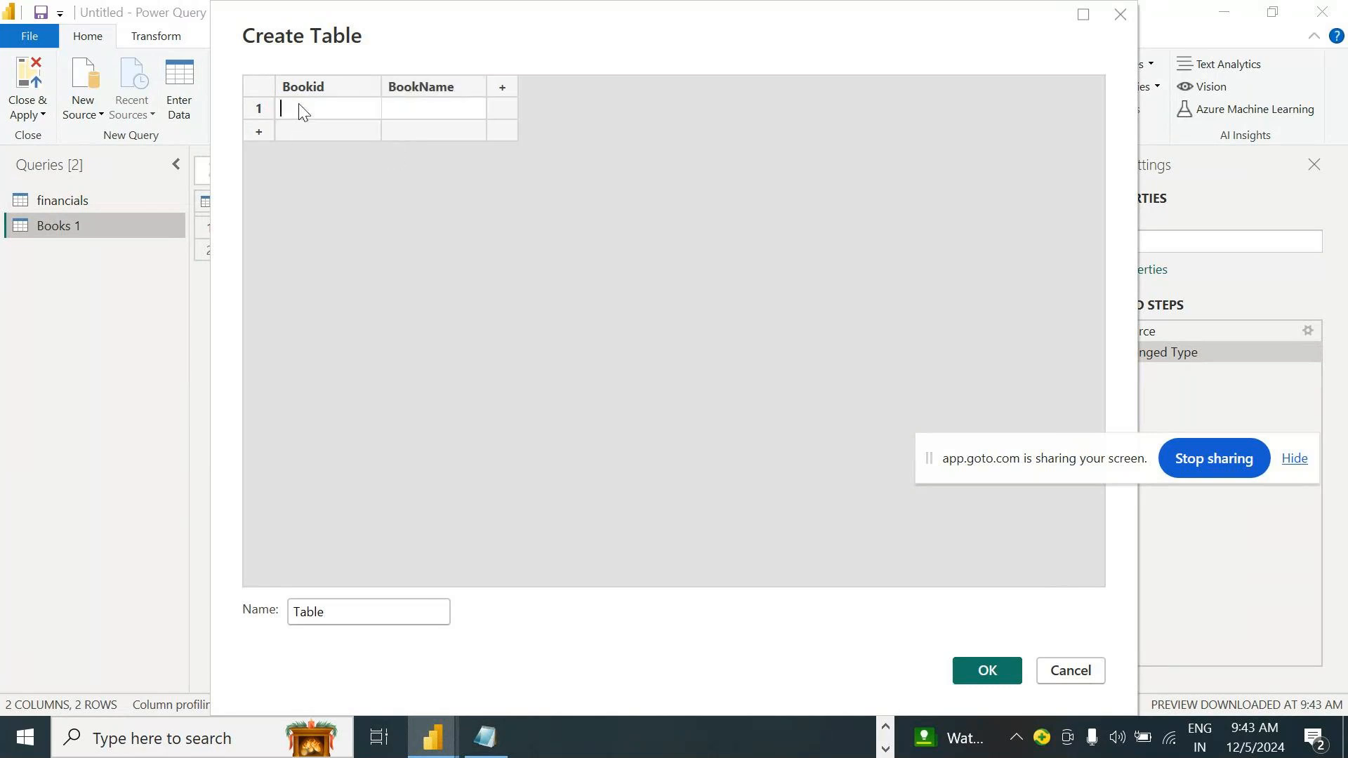
pyautogui.write('4')
pyautogui.press('Return')
pyautogui.write('6')
pyautogui.hotkey('shift', 'Tab')
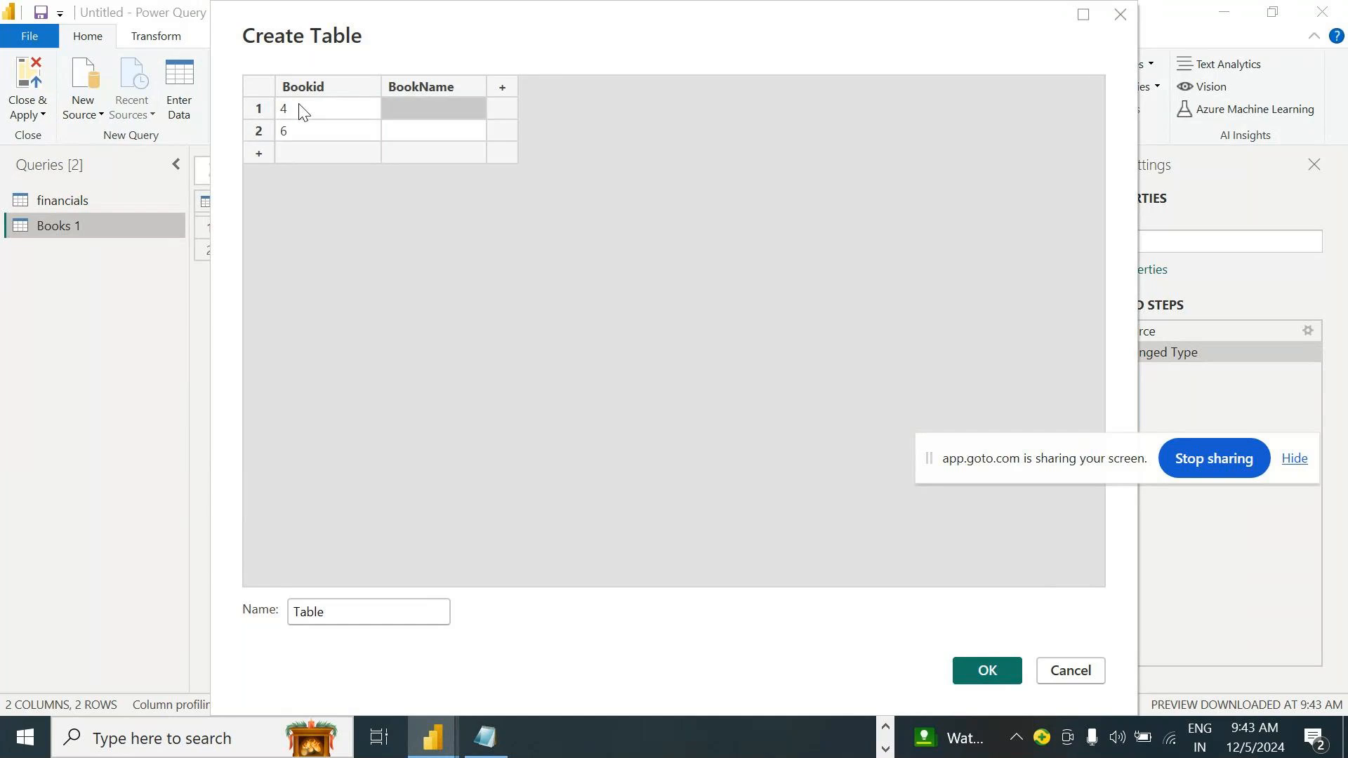
pyautogui.write('SQL')
pyautogui.press('Return')
pyautogui.write('Python')
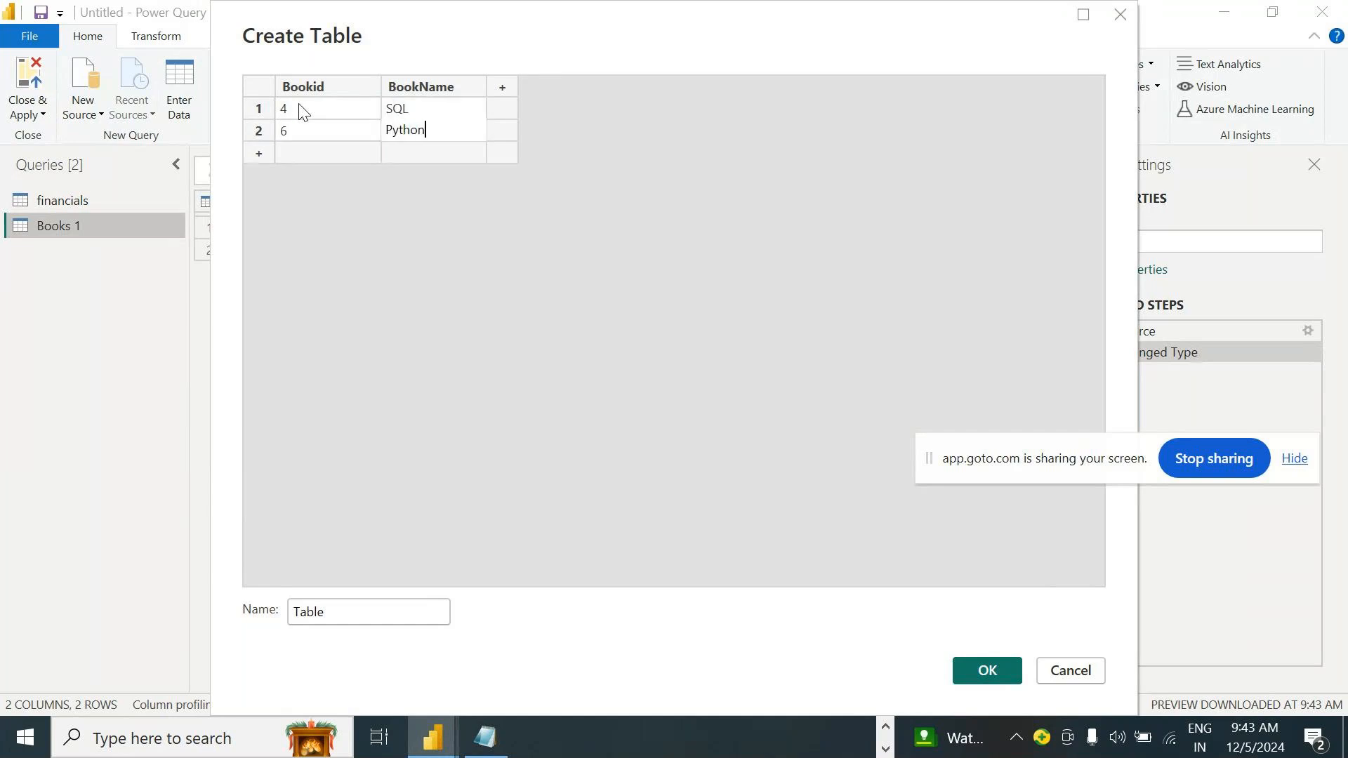
# Name the table Book 2 and create it
pyautogui.doubleClick(292, 608)
pyautogui.write('Book 2')
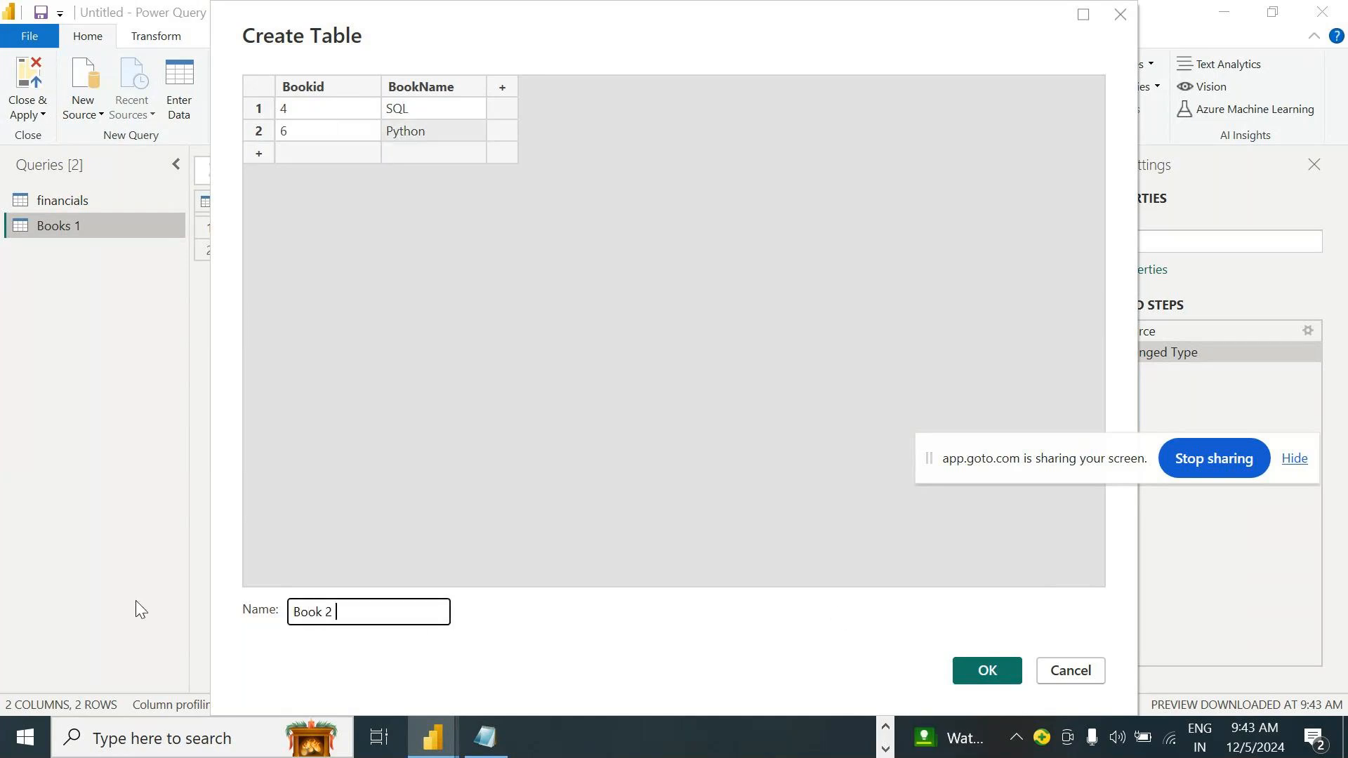
pyautogui.click(987, 671)
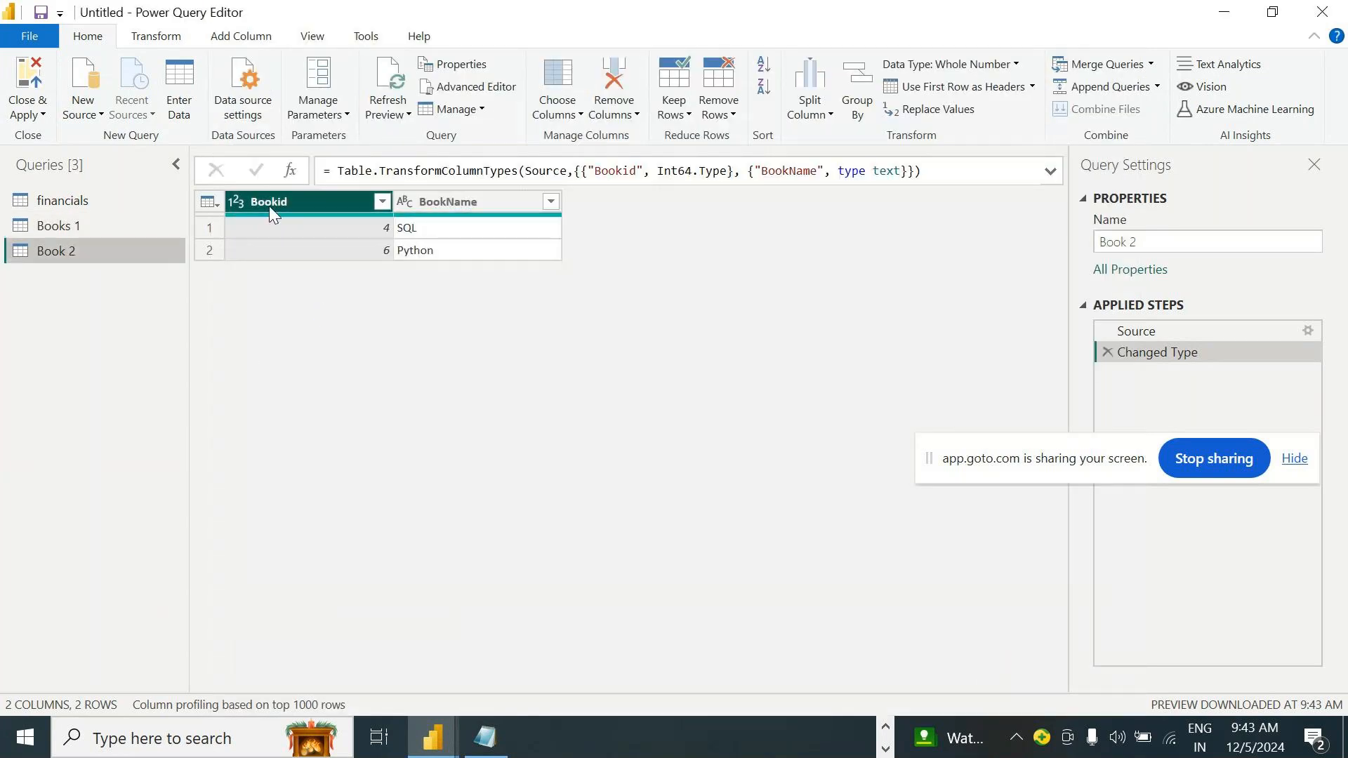
# Rename the Bookname column of the Books 1 query to BookName, and dismiss the chat notification
pyautogui.click(85, 225)
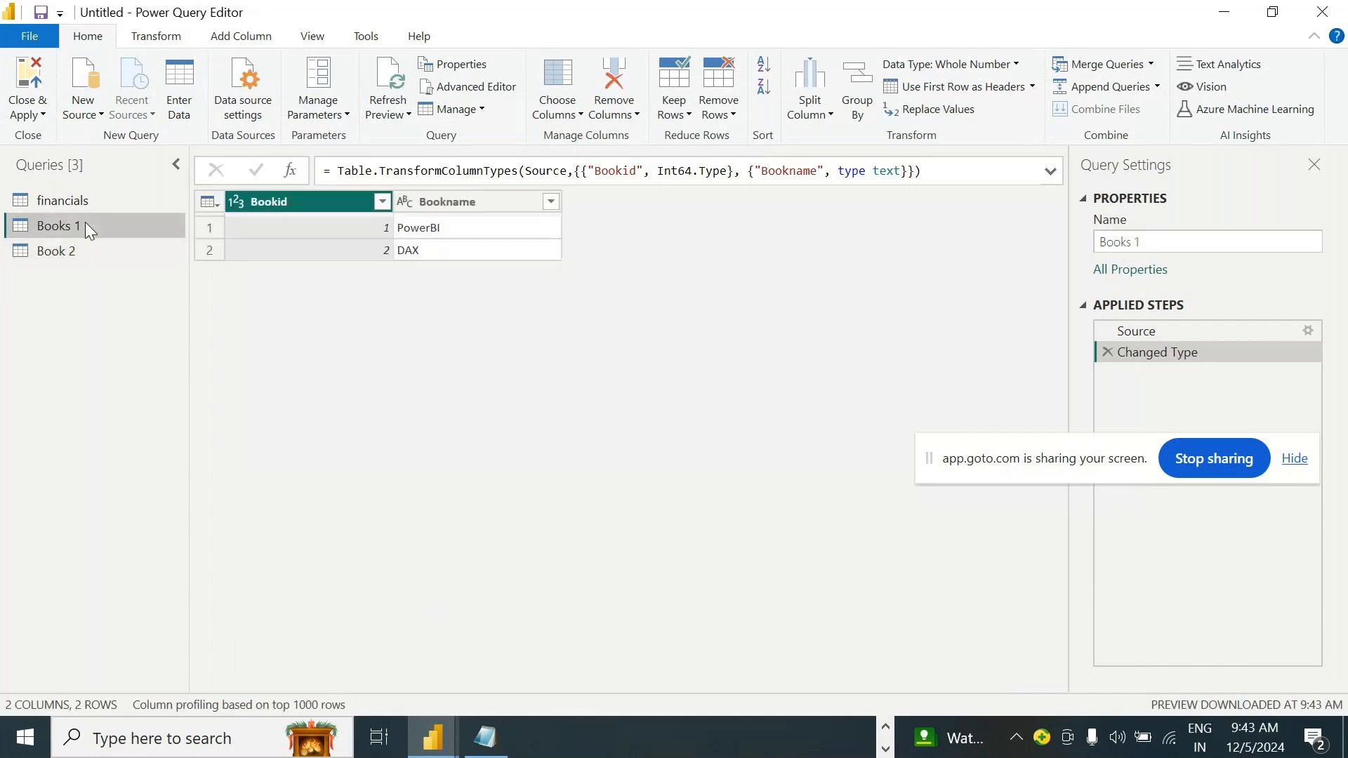
pyautogui.click(450, 202)
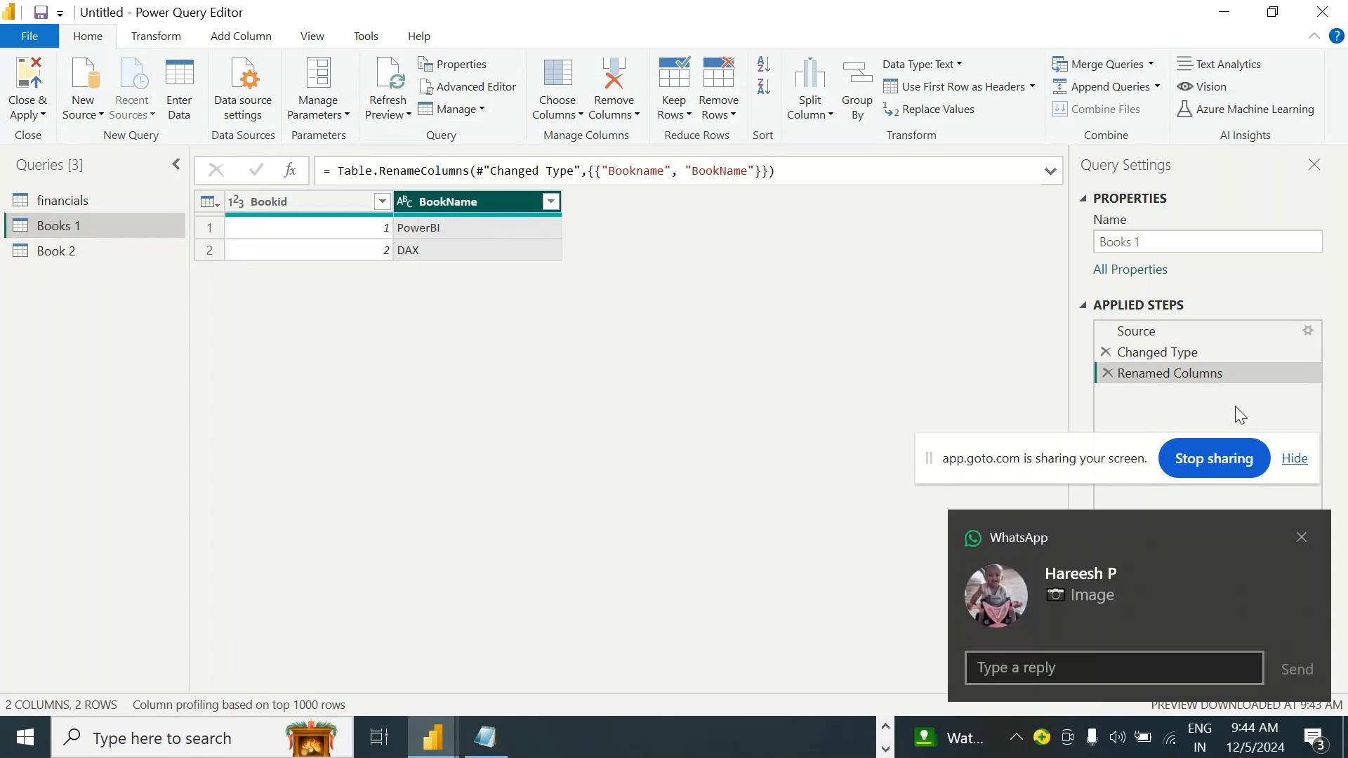
pyautogui.click(1302, 537)
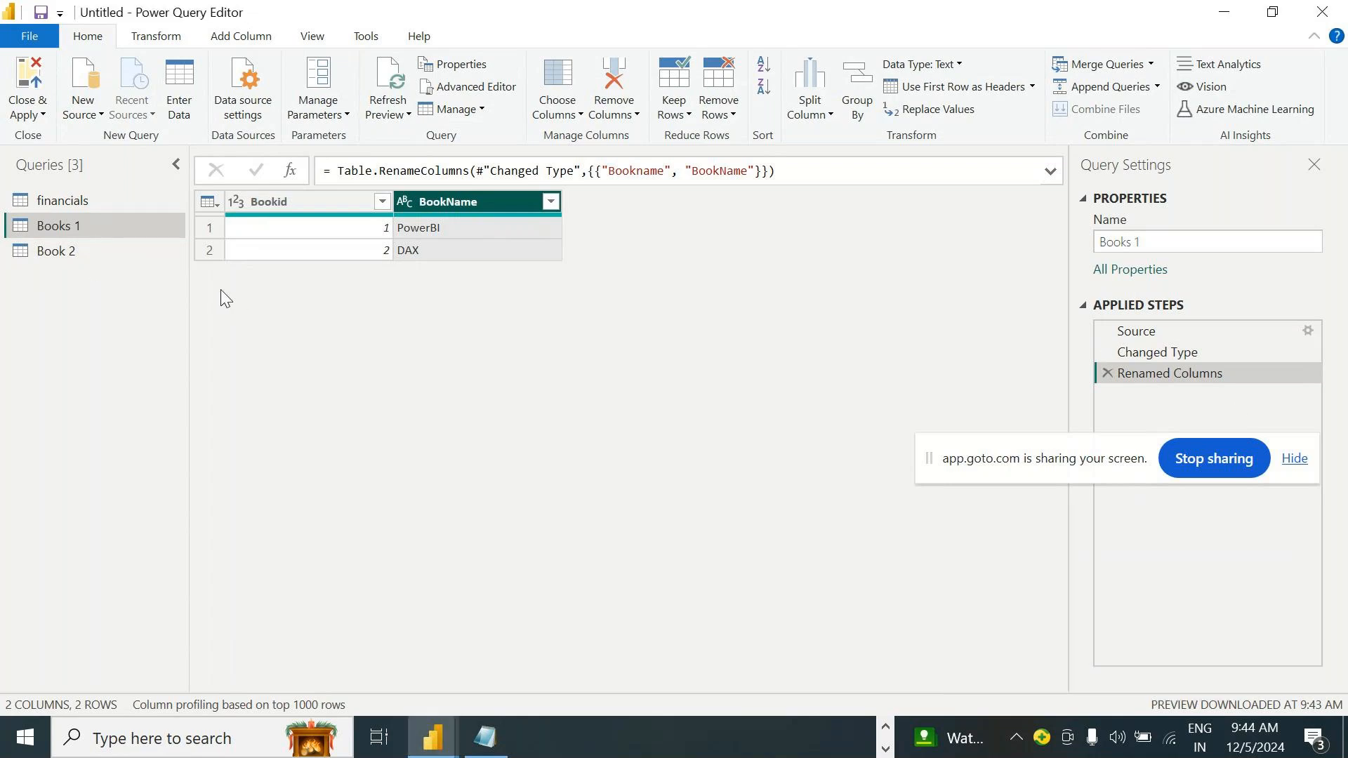
# Append the Book 2 table to the Books 1 query using the two-table append option
pyautogui.click(217, 204)
pyautogui.click(77, 330)
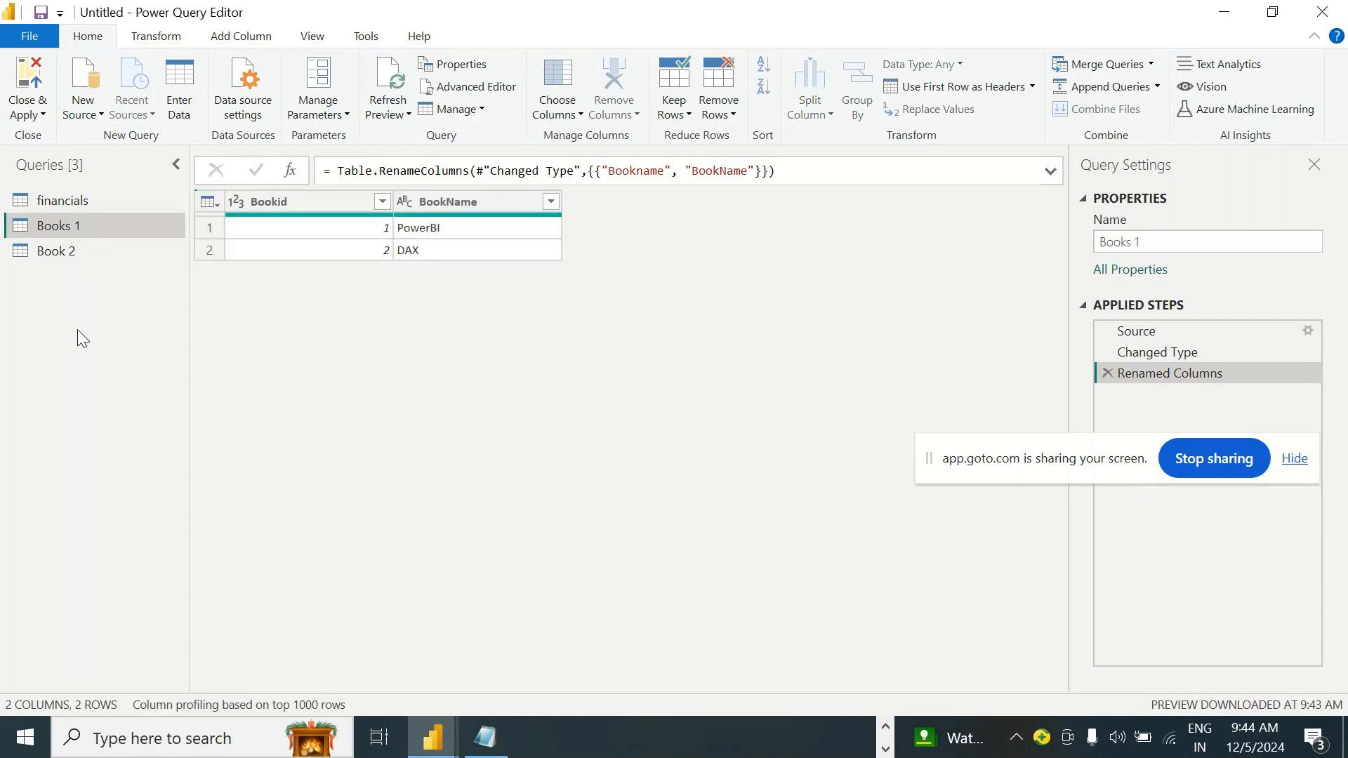
pyautogui.click(83, 226)
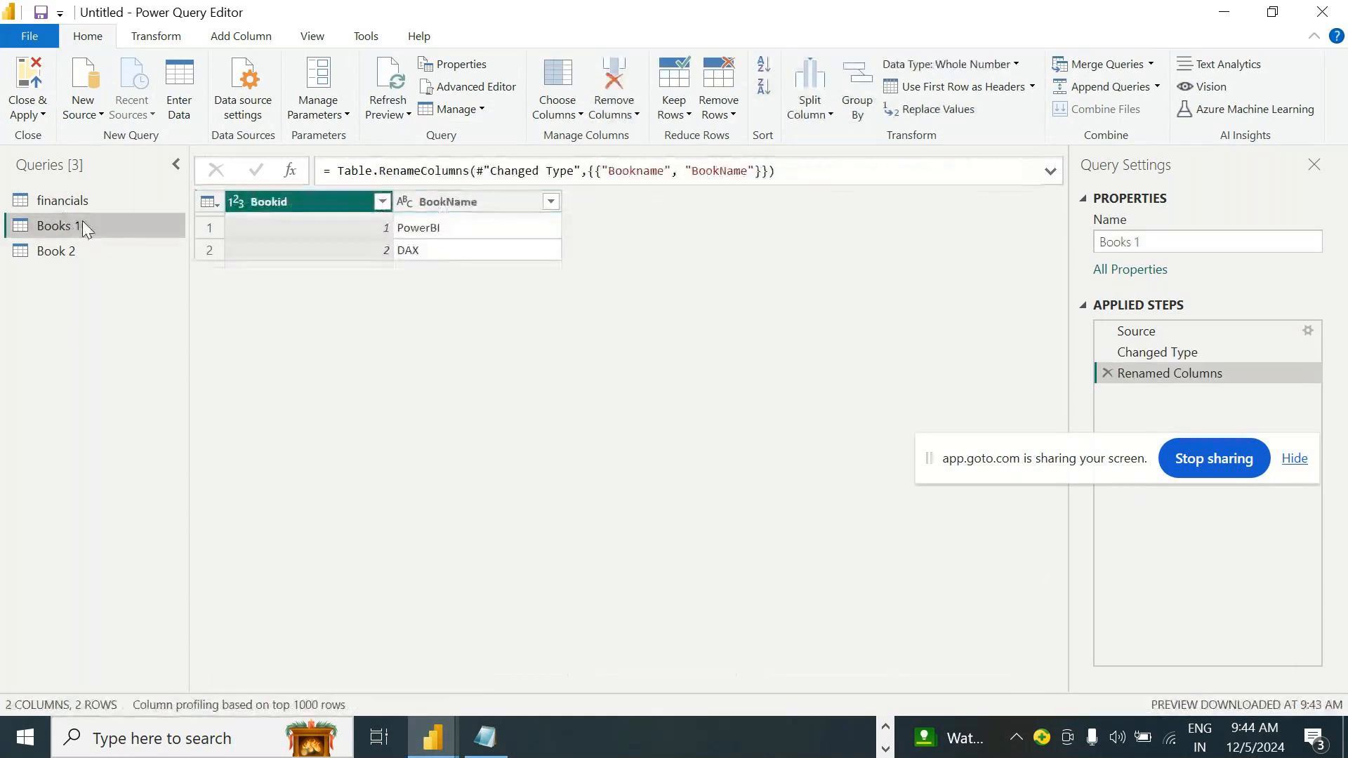
pyautogui.click(211, 203)
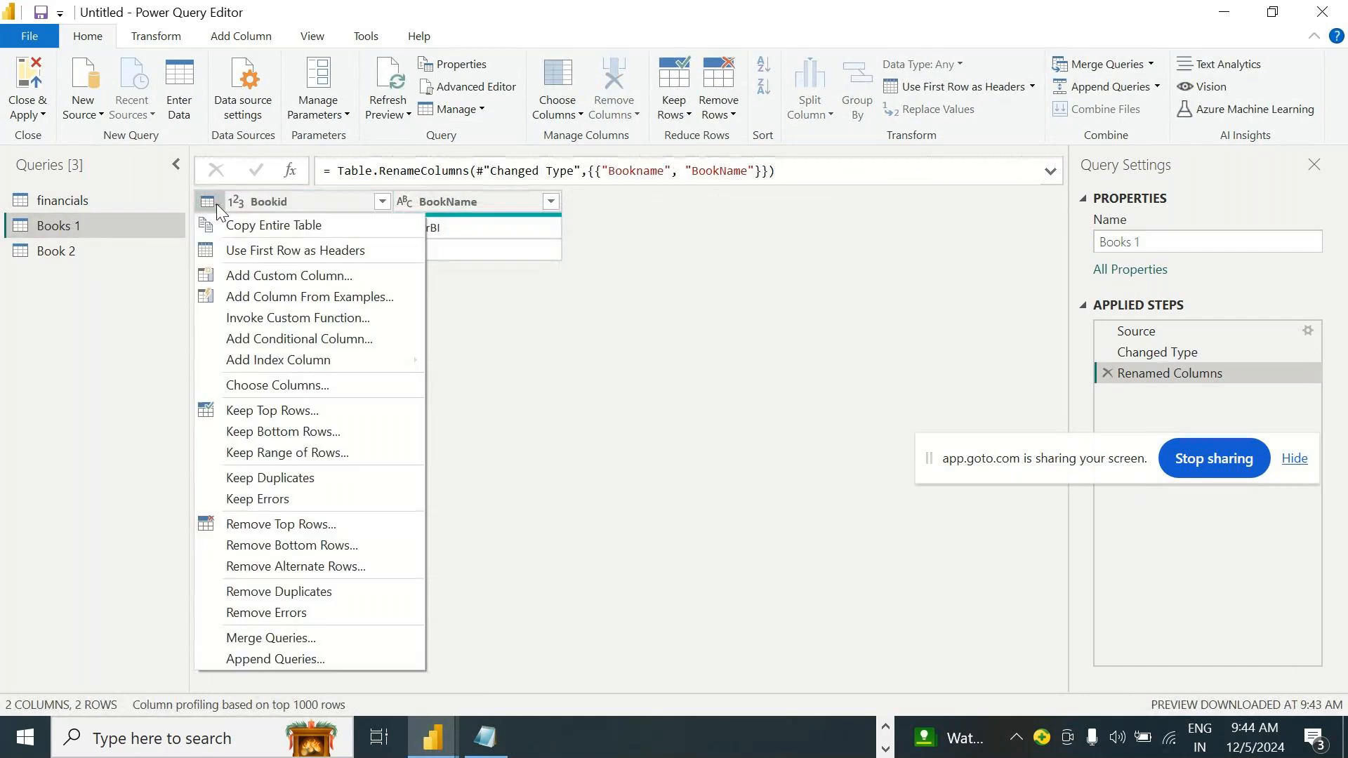
pyautogui.click(282, 660)
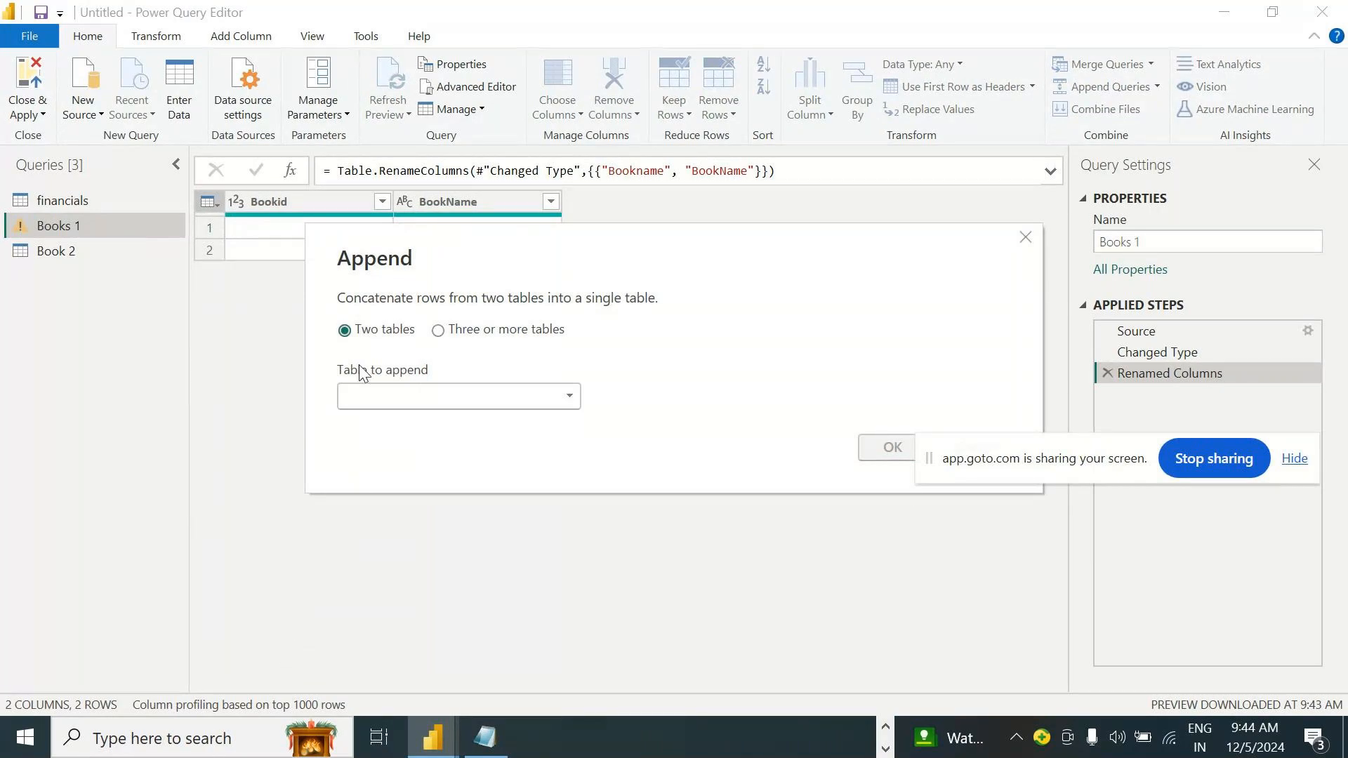
pyautogui.click(393, 397)
pyautogui.click(380, 467)
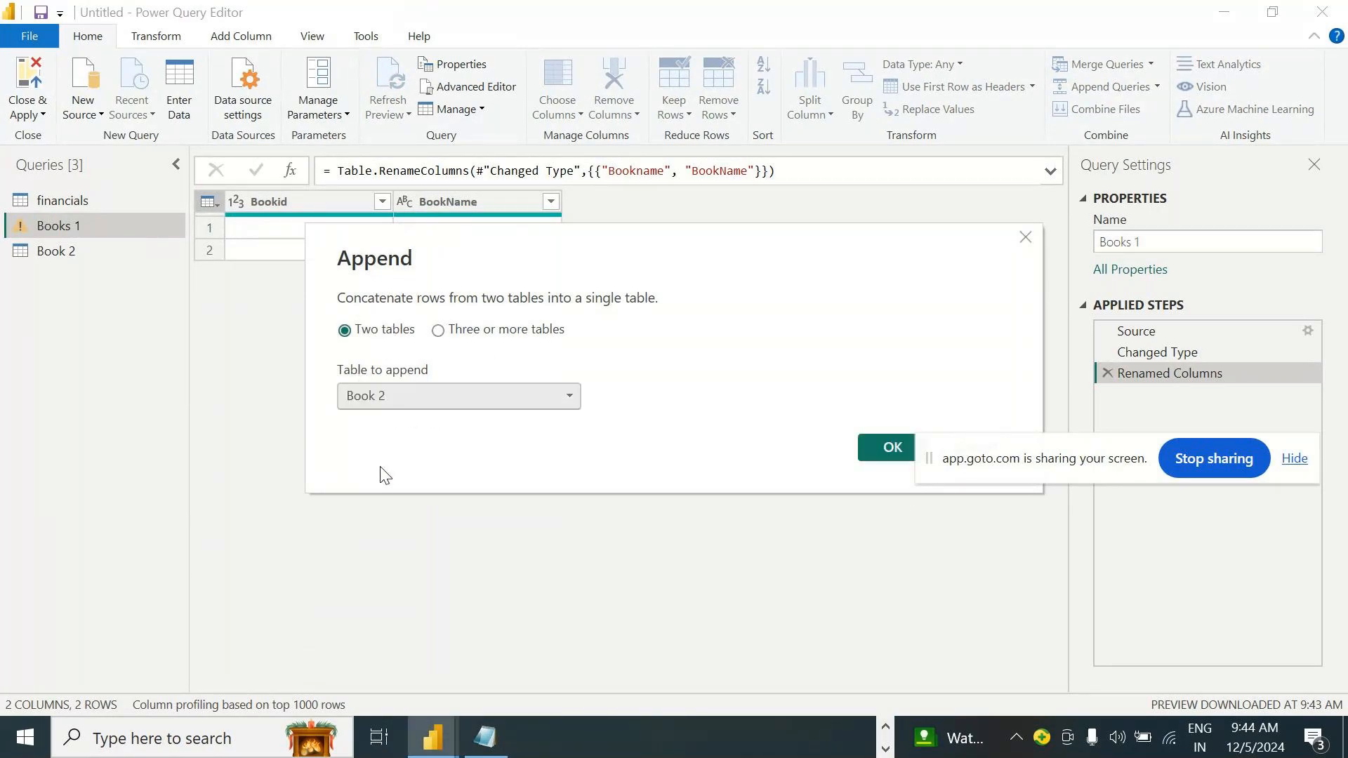
pyautogui.click(495, 331)
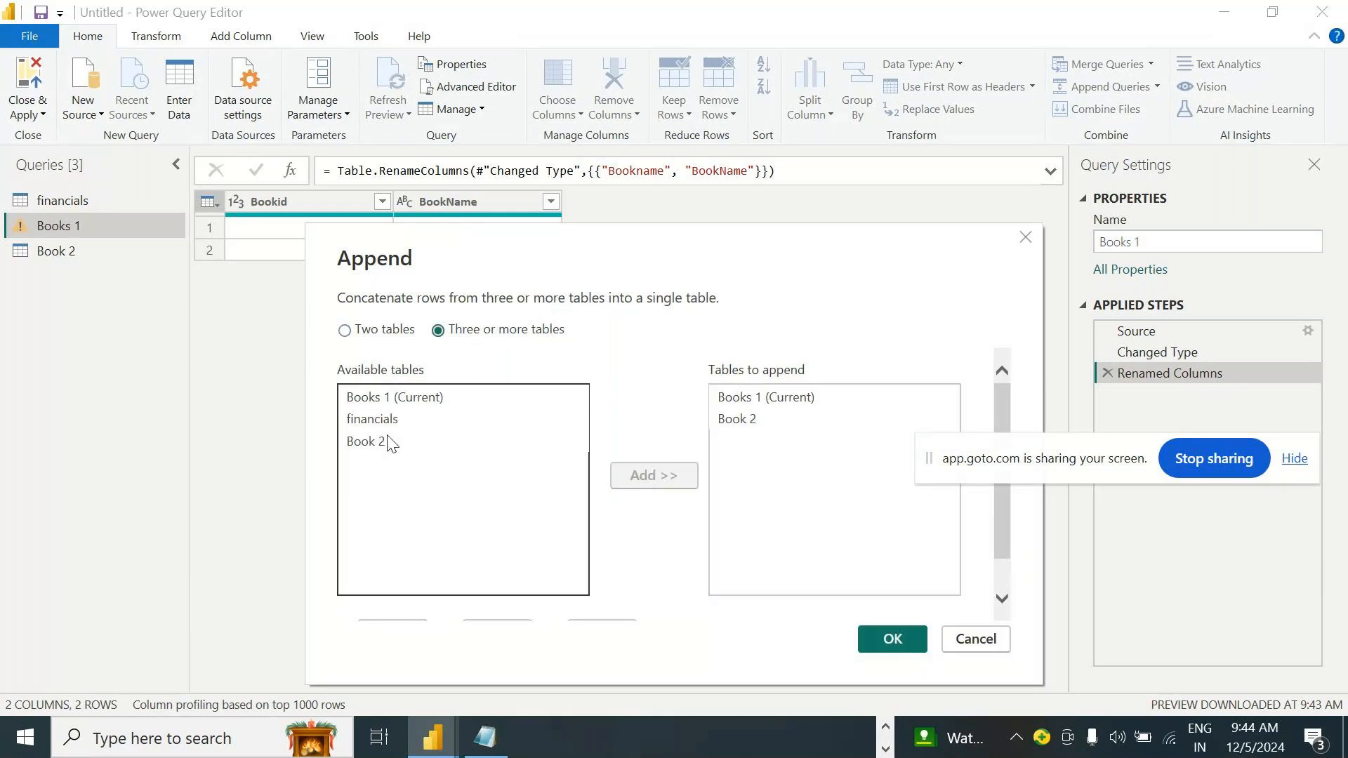
pyautogui.click(379, 330)
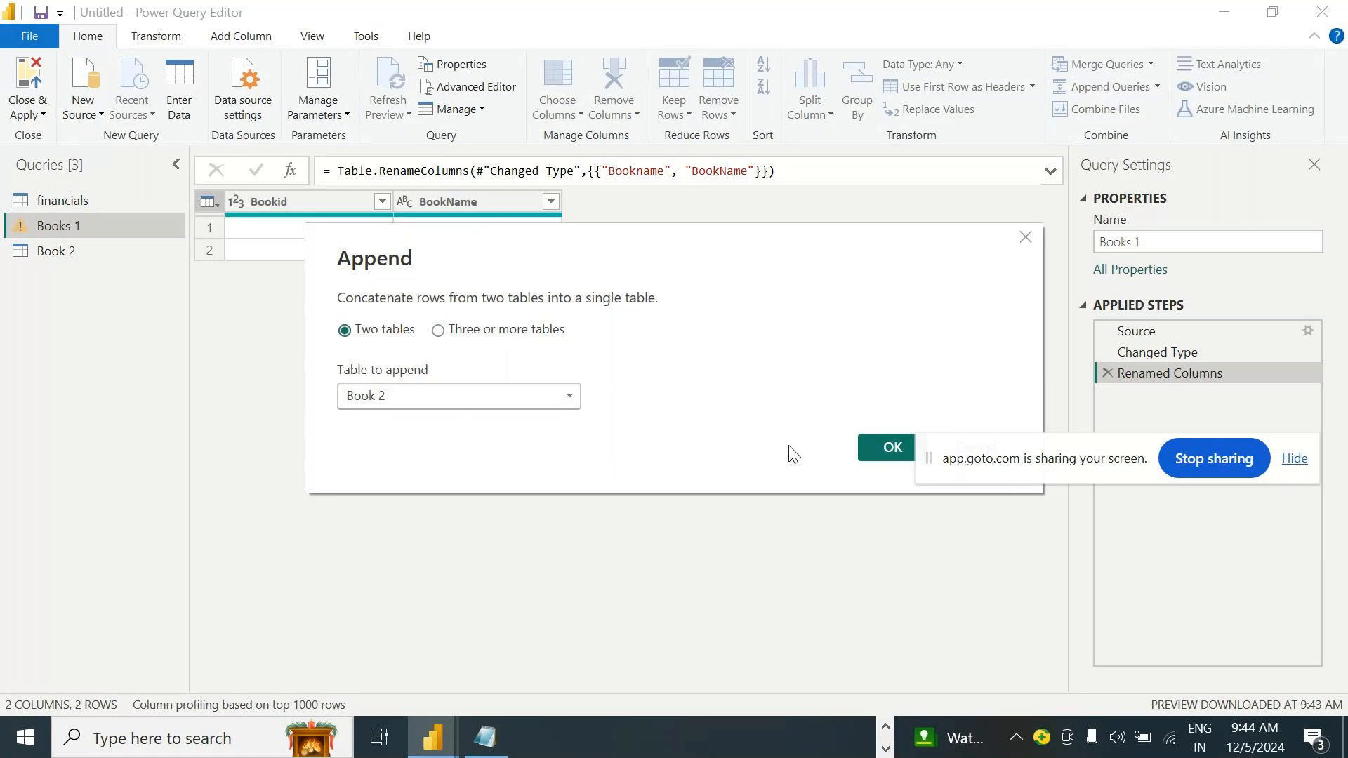
pyautogui.click(877, 449)
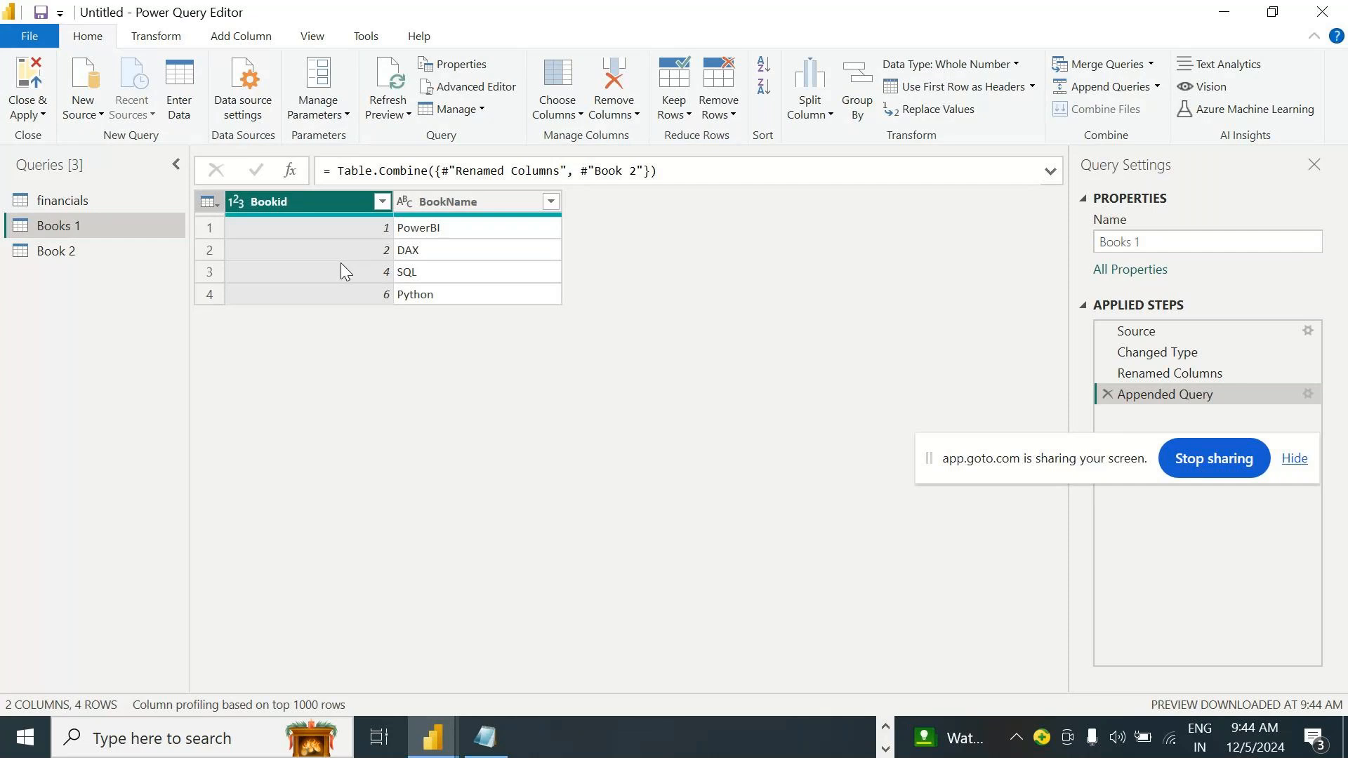
# Rename the BookName column of the Book 2 query to Bookname, moving the screen-sharing bar out of the way
pyautogui.click(87, 255)
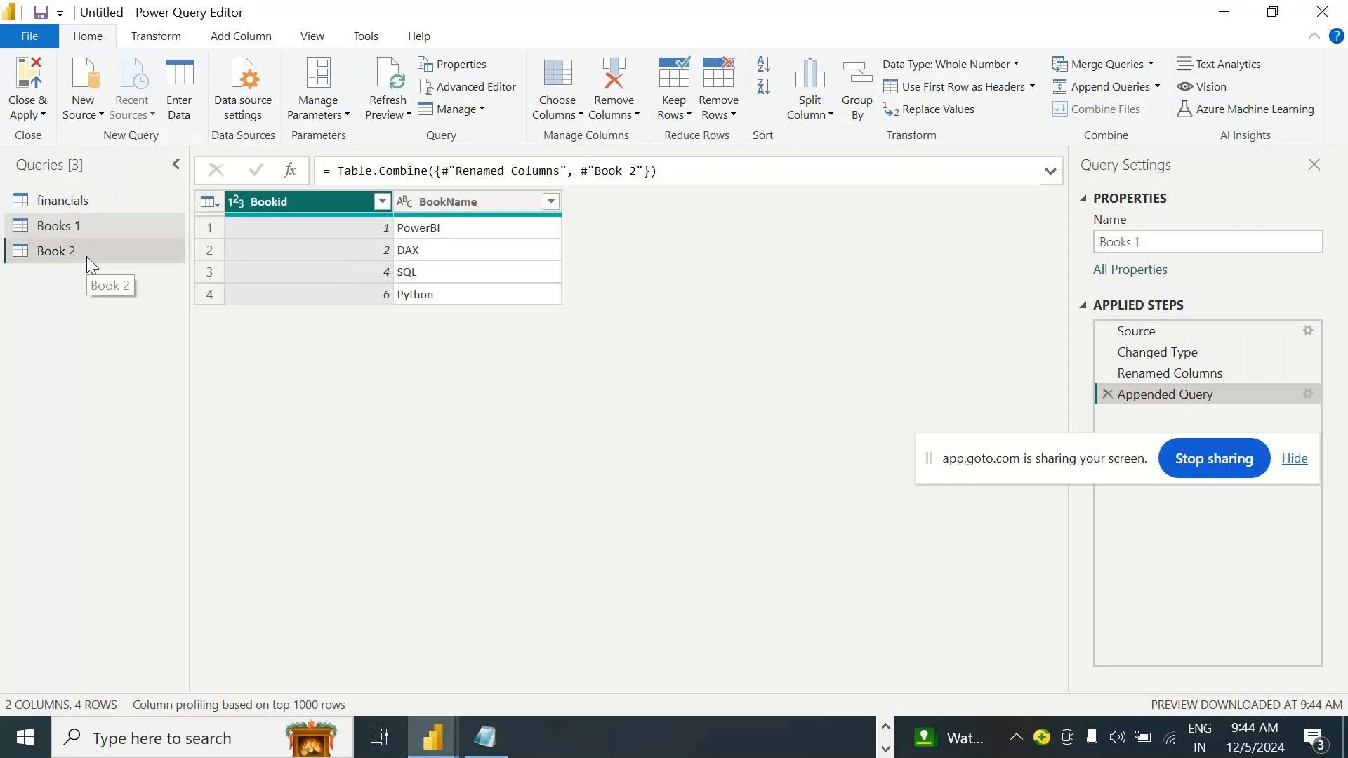
pyautogui.moveTo(988, 481); pyautogui.dragTo(1038, 726)
pyautogui.doubleClick(453, 203)
pyautogui.click(477, 210)
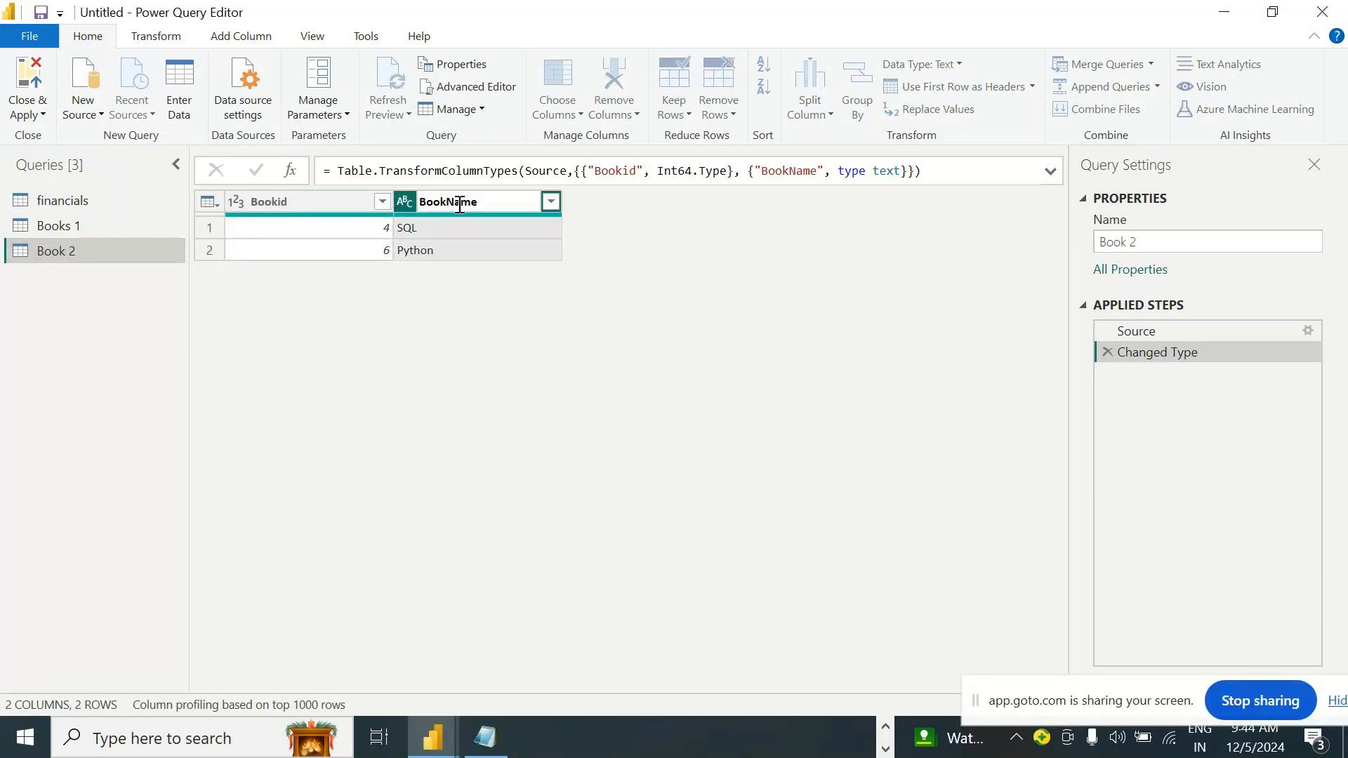
pyautogui.click(453, 199)
pyautogui.press('BackSpace')
pyautogui.write('n')
pyautogui.press('Return')
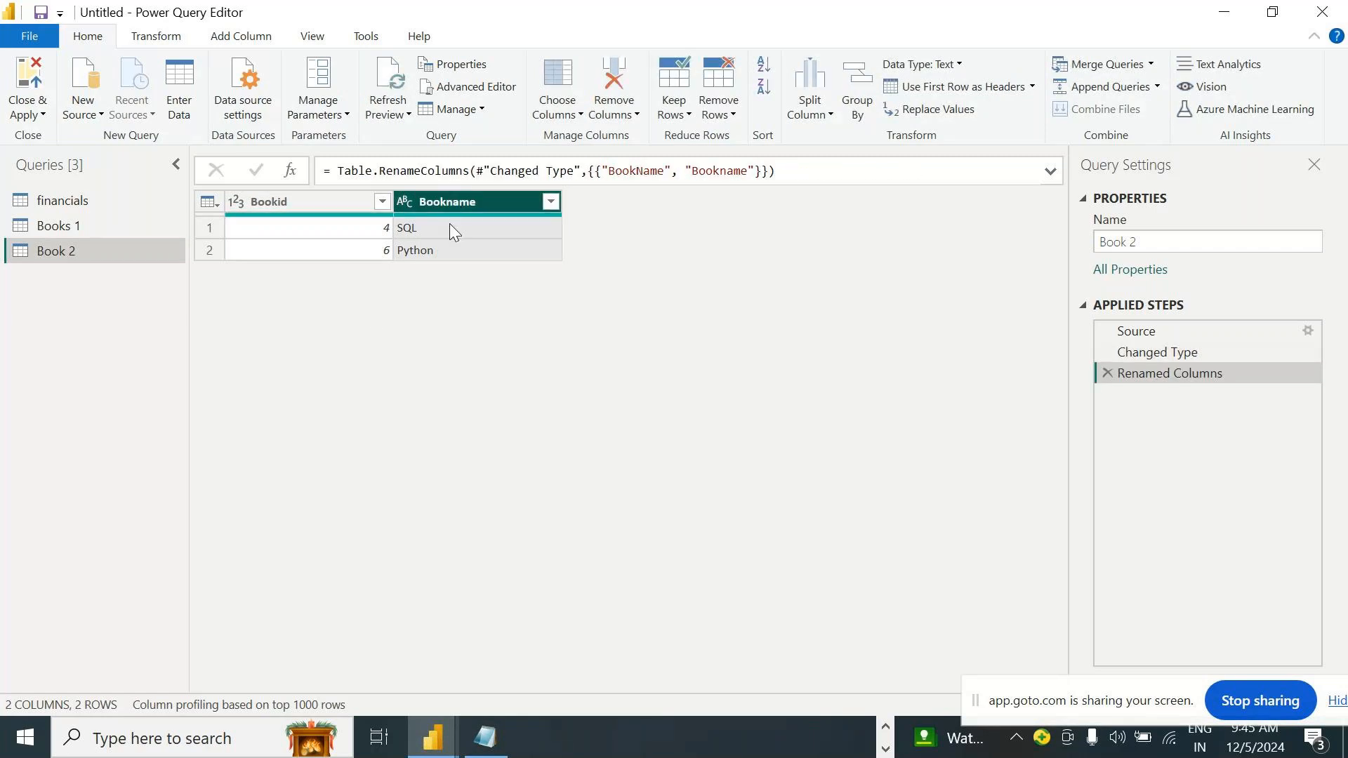
# Compare the appended Books 1 result with its Renamed Columns step and the Book 2 table, dismissing the chat notifications
pyautogui.click(88, 228)
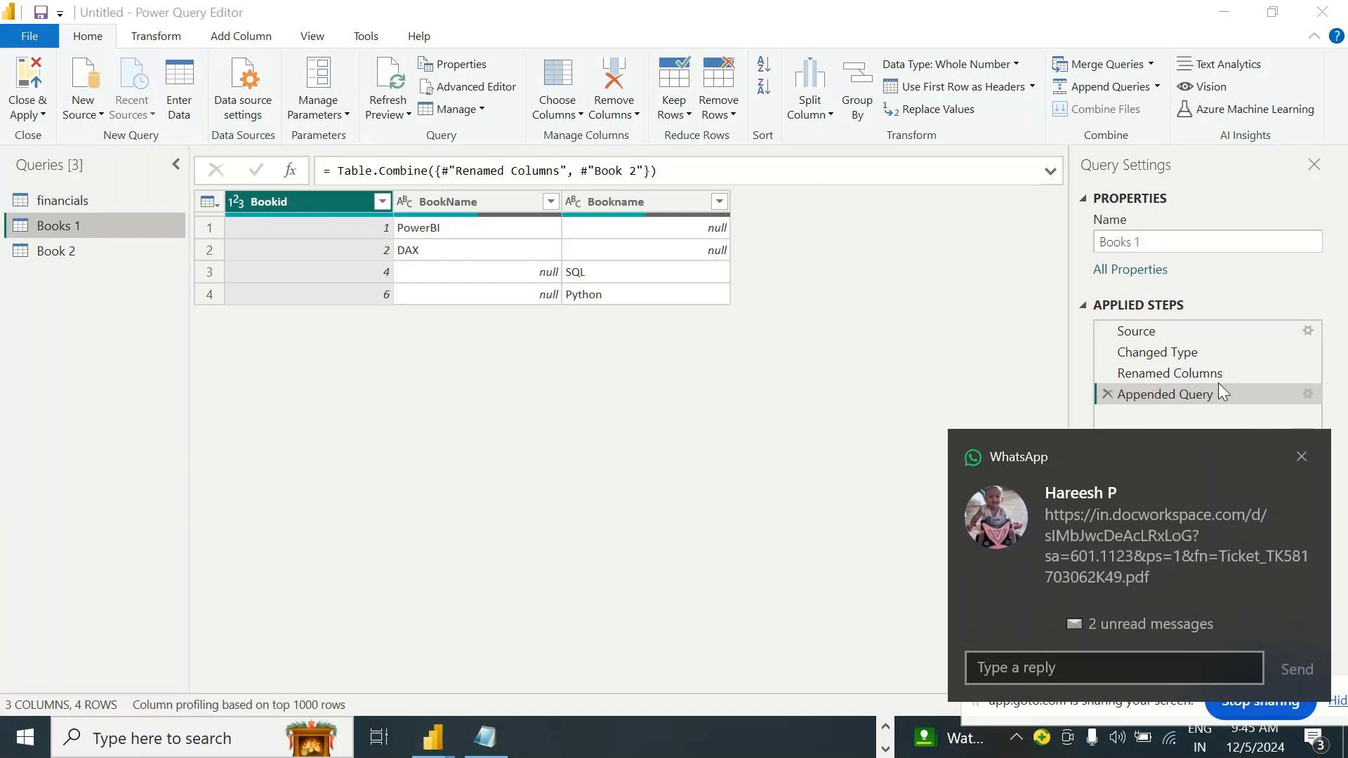
pyautogui.click(1300, 458)
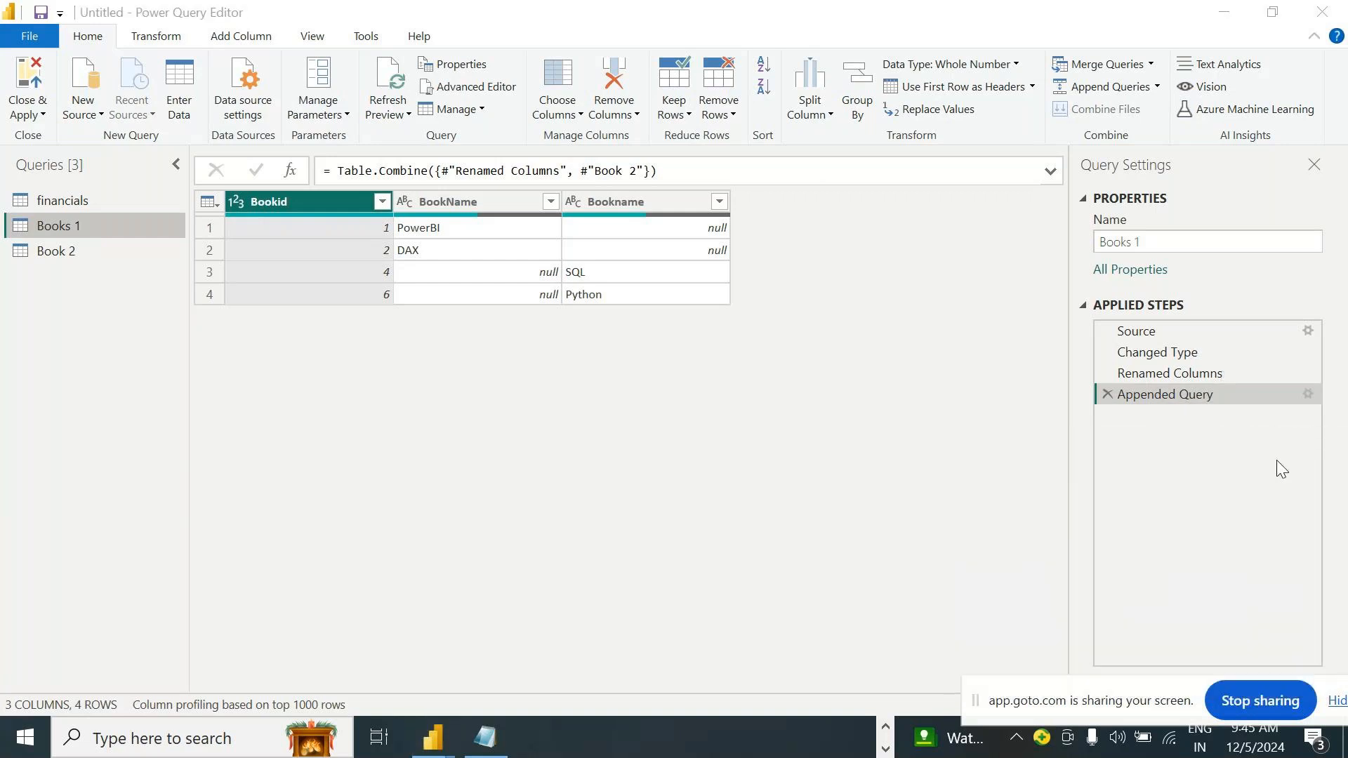
pyautogui.click(1197, 375)
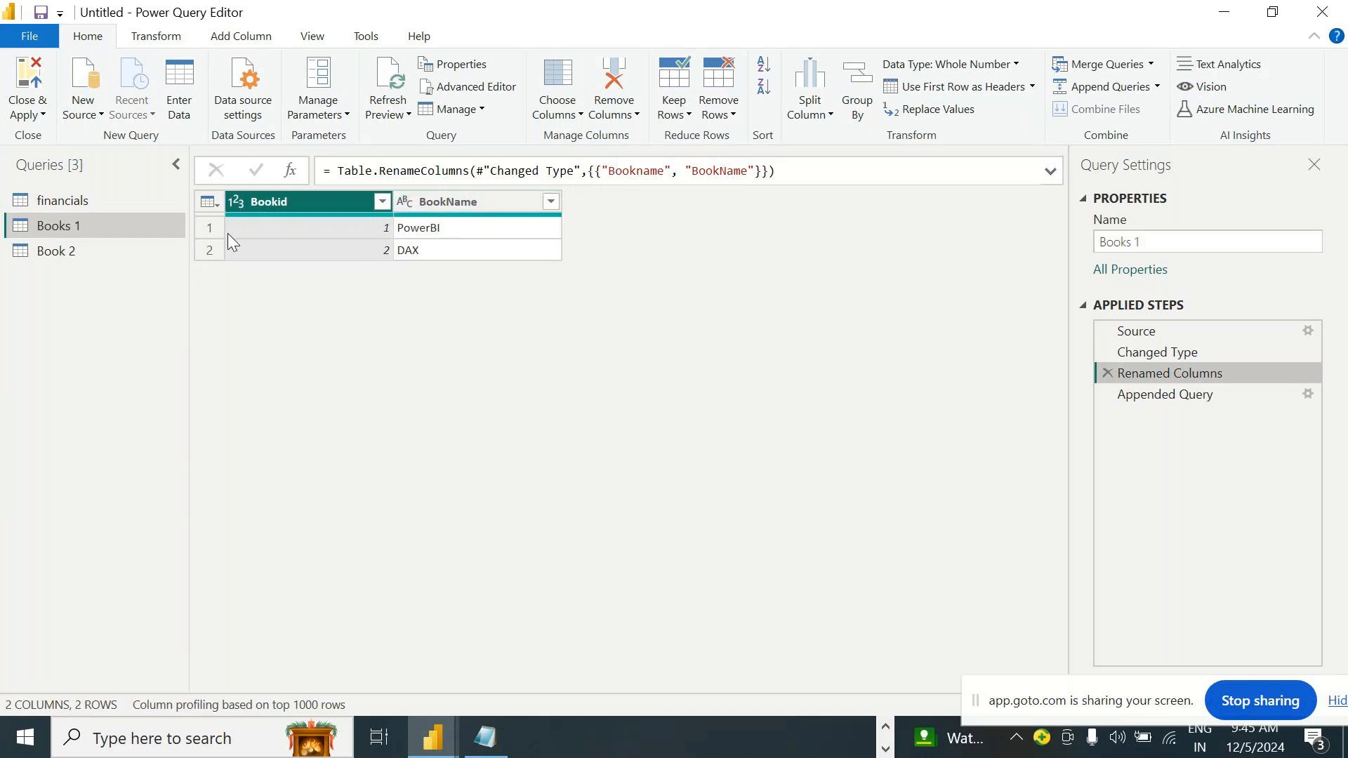
pyautogui.click(101, 257)
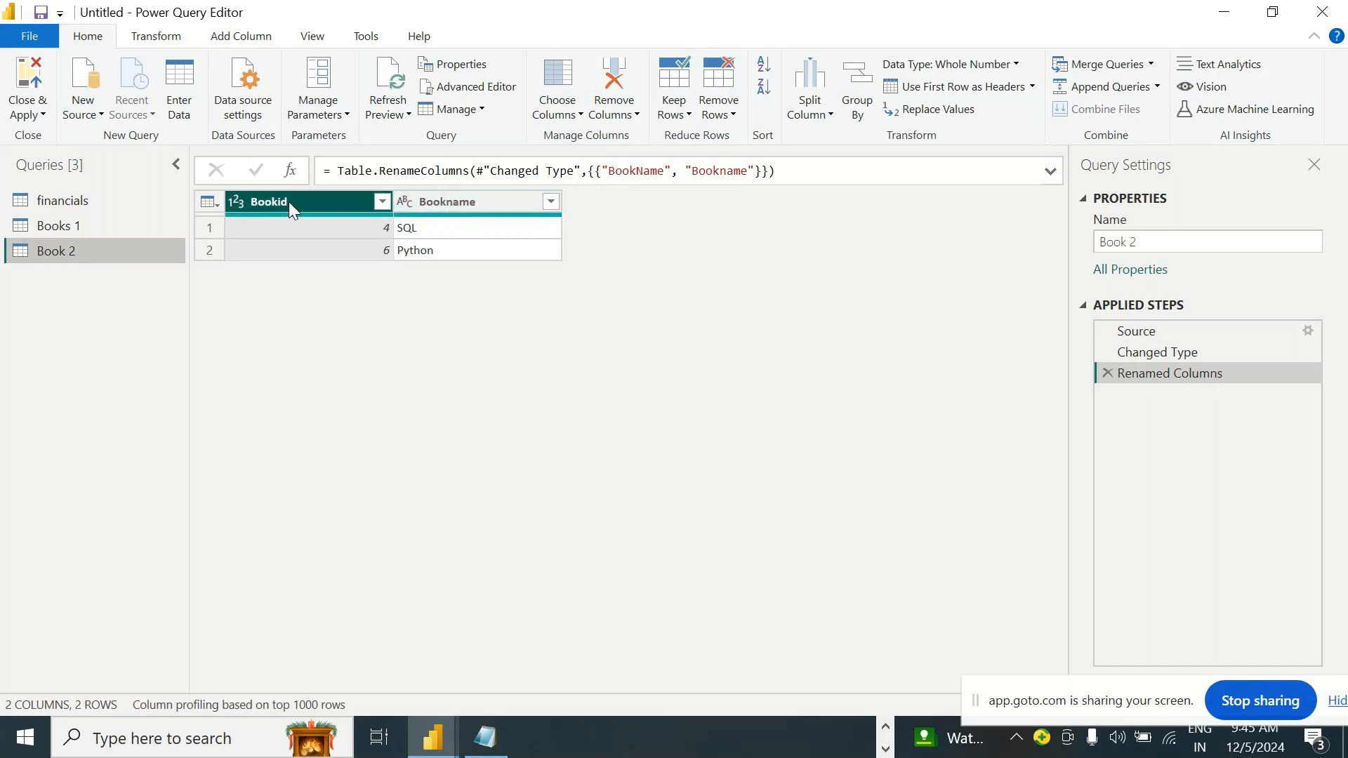
pyautogui.click(118, 229)
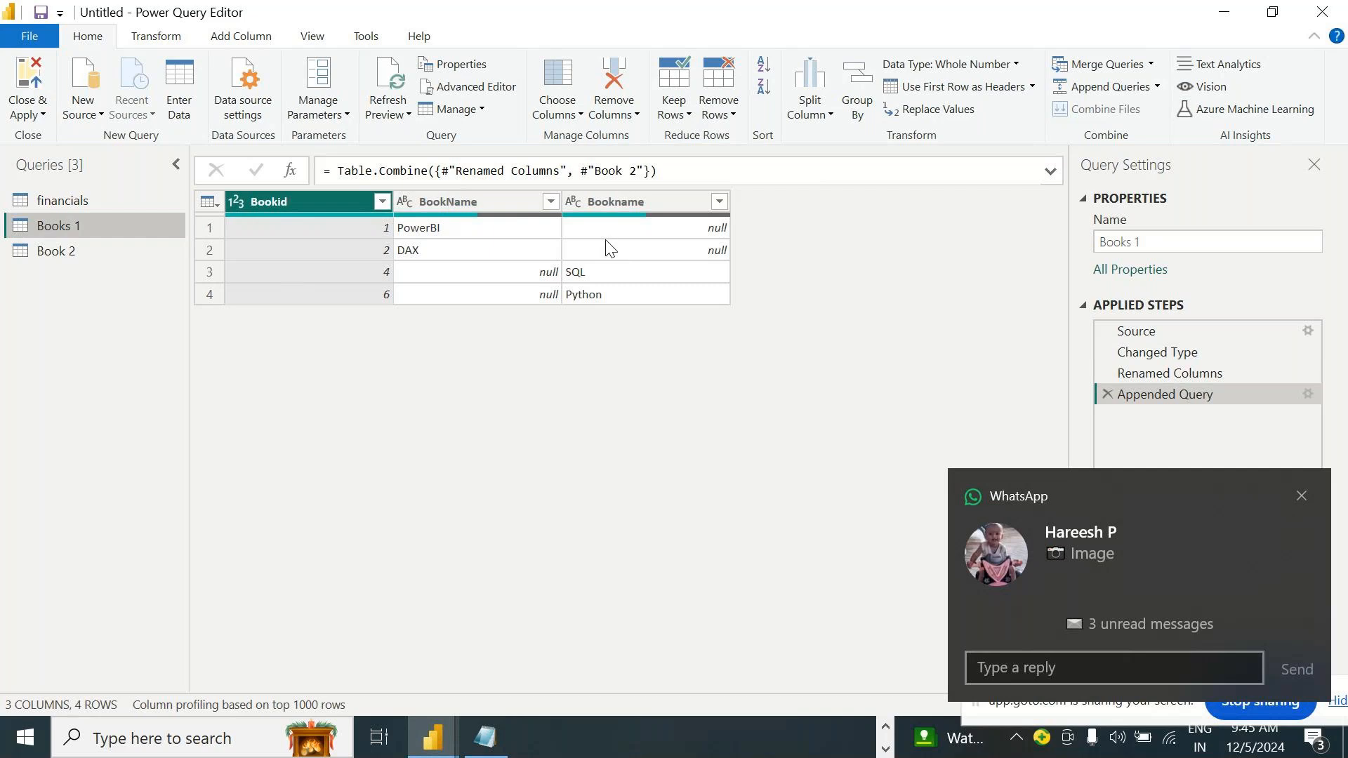
pyautogui.click(1301, 497)
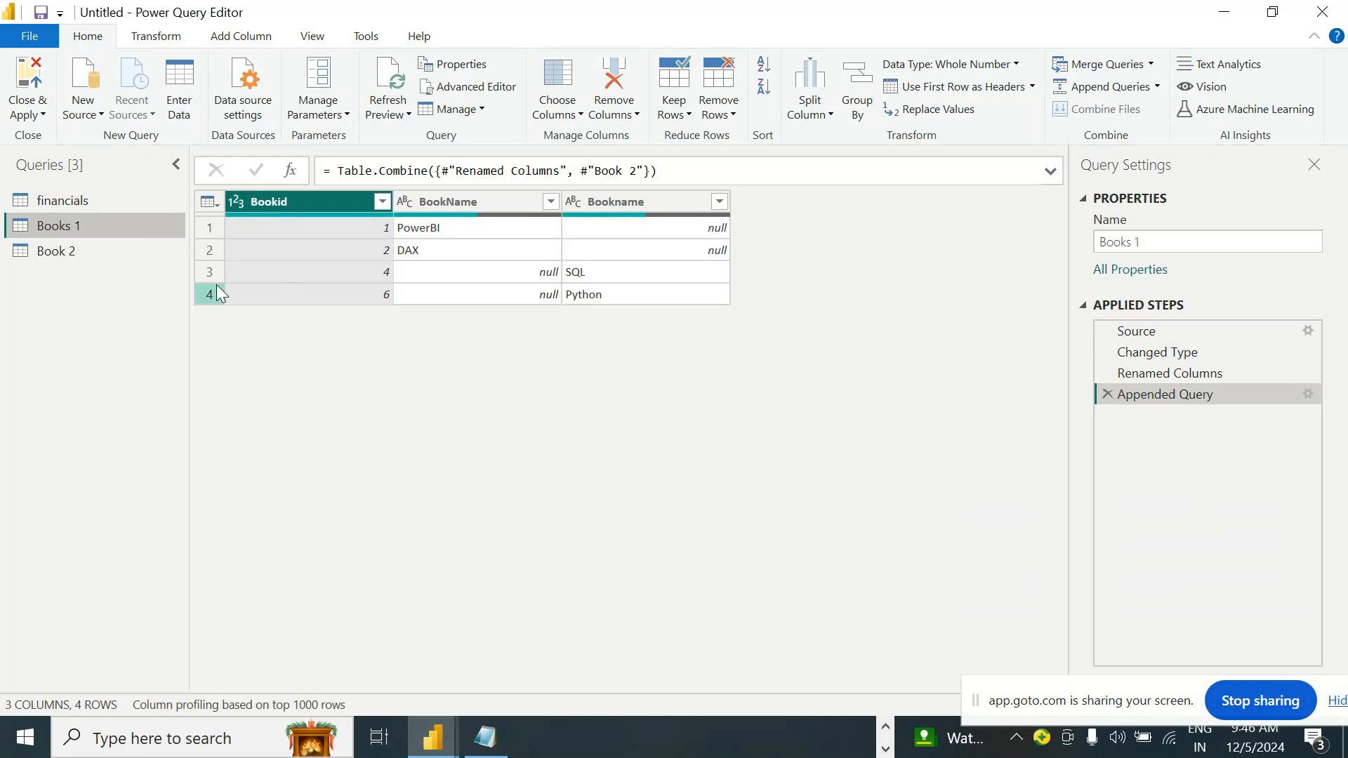
# Add a Price column with the values 100 and 200 to the source table of Book 2
pyautogui.click(78, 254)
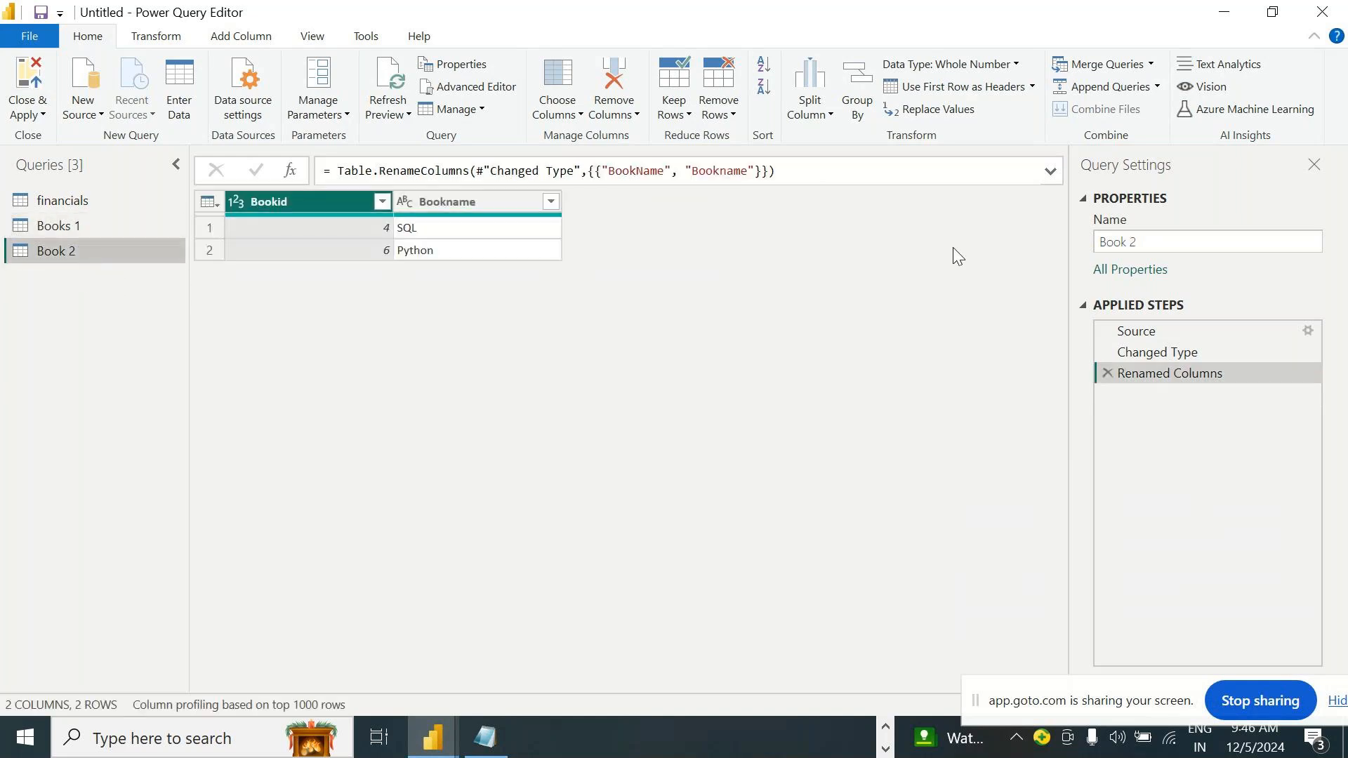
pyautogui.click(1308, 330)
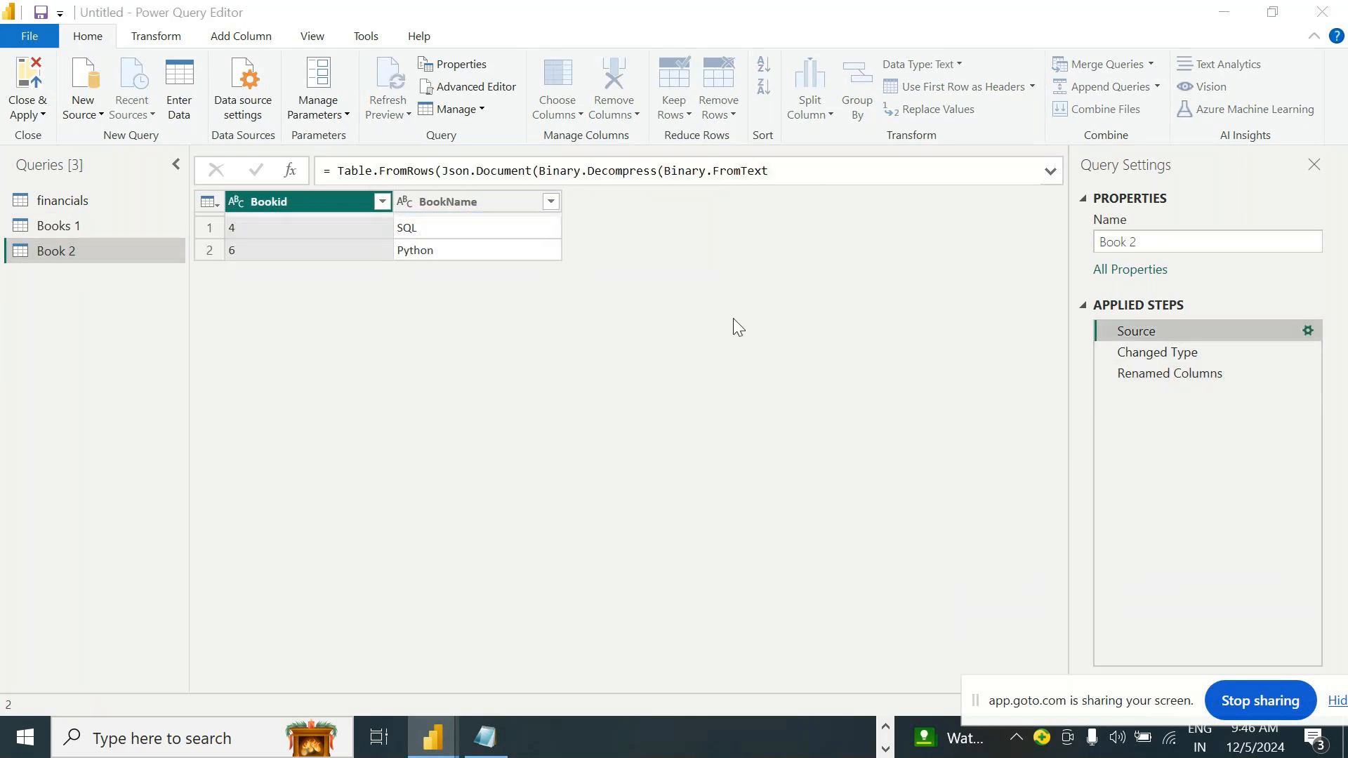
pyautogui.click(502, 89)
pyautogui.write('C')
pyautogui.press('BackSpace')
pyautogui.write('Price')
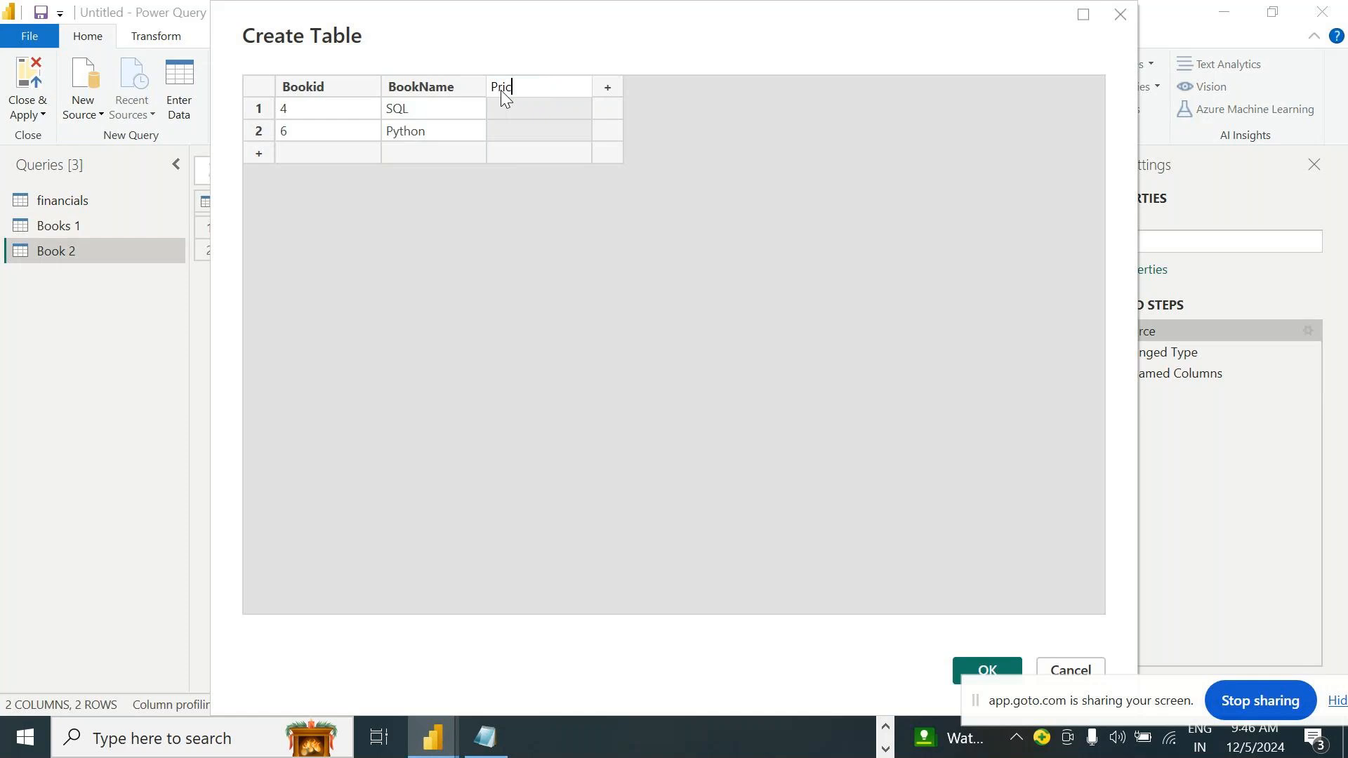
pyautogui.press('Return')
pyautogui.write('100')
pyautogui.press('Return')
pyautogui.write('200')
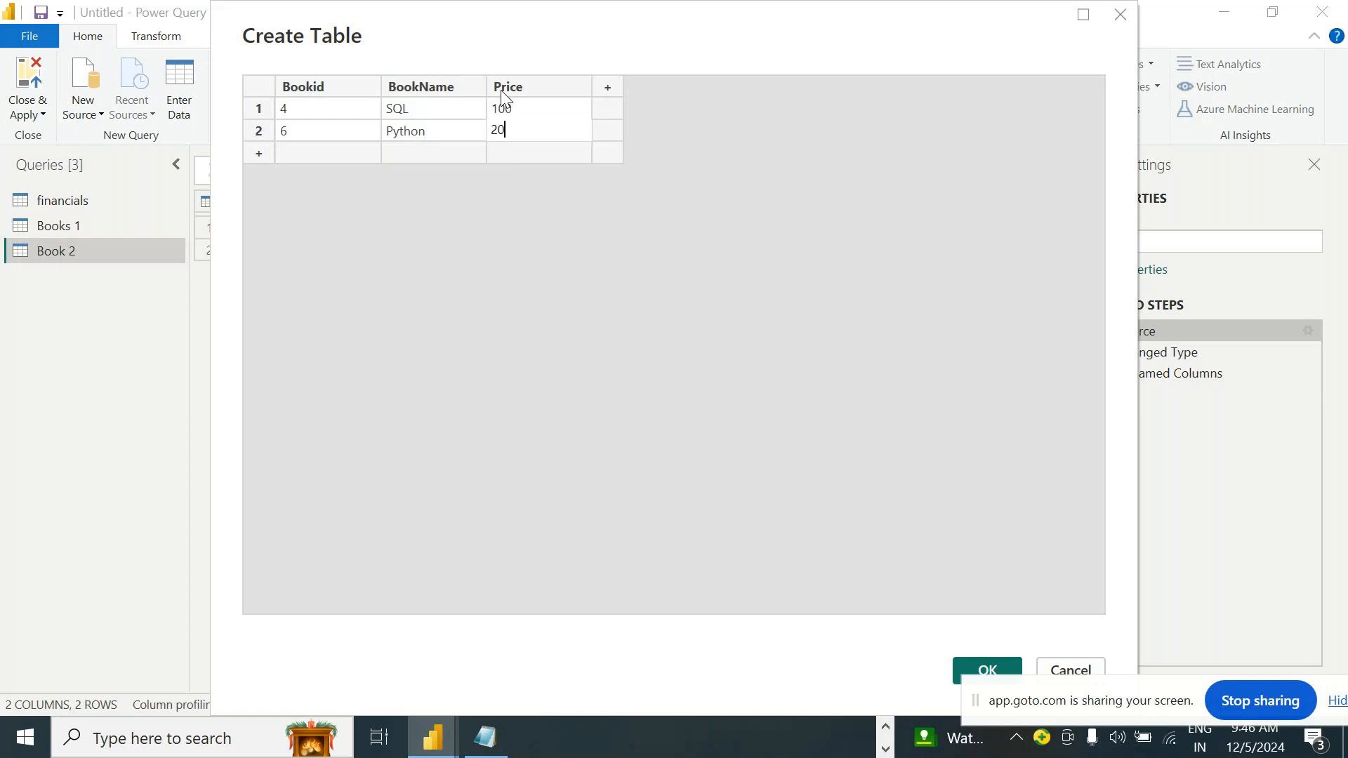
pyautogui.click(969, 674)
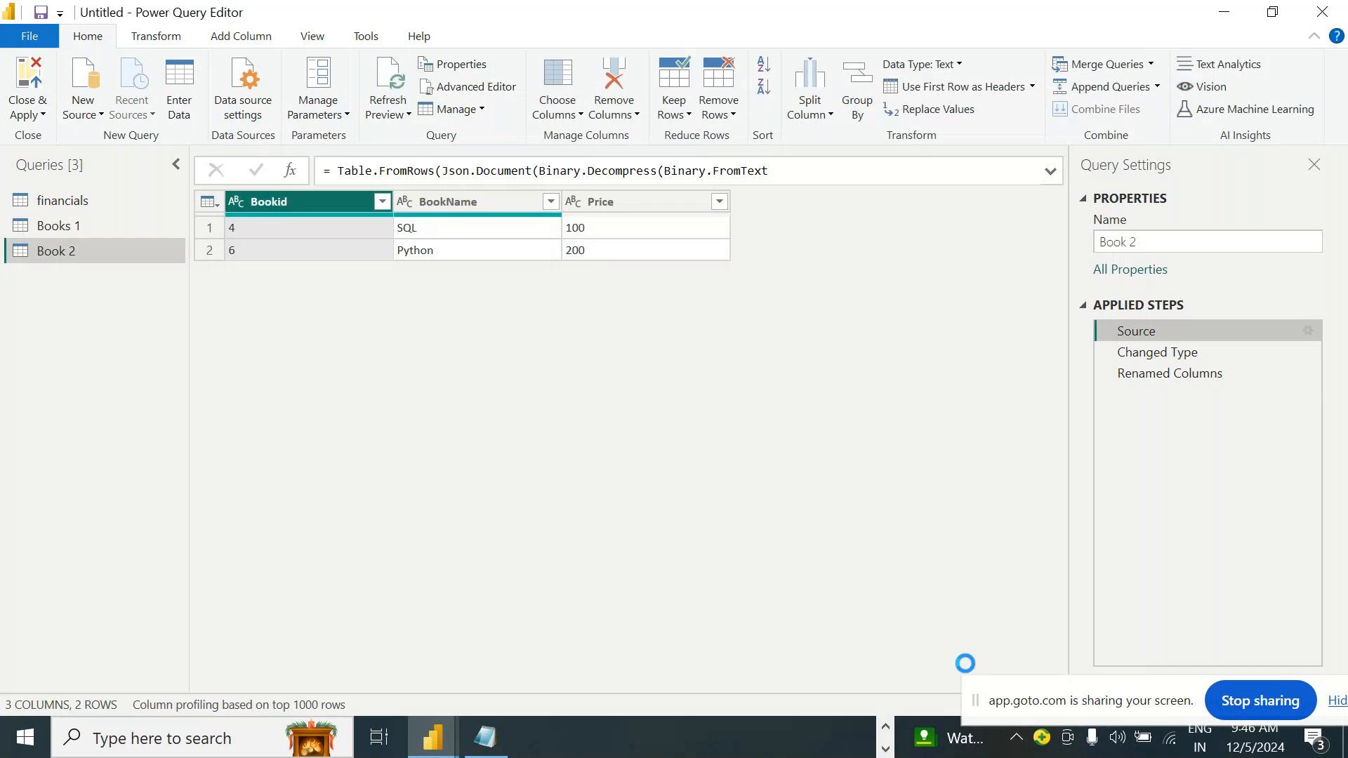
# Examine the columns of Books 1 before and after the append against Book 2, and dismiss the chat notification
pyautogui.click(73, 227)
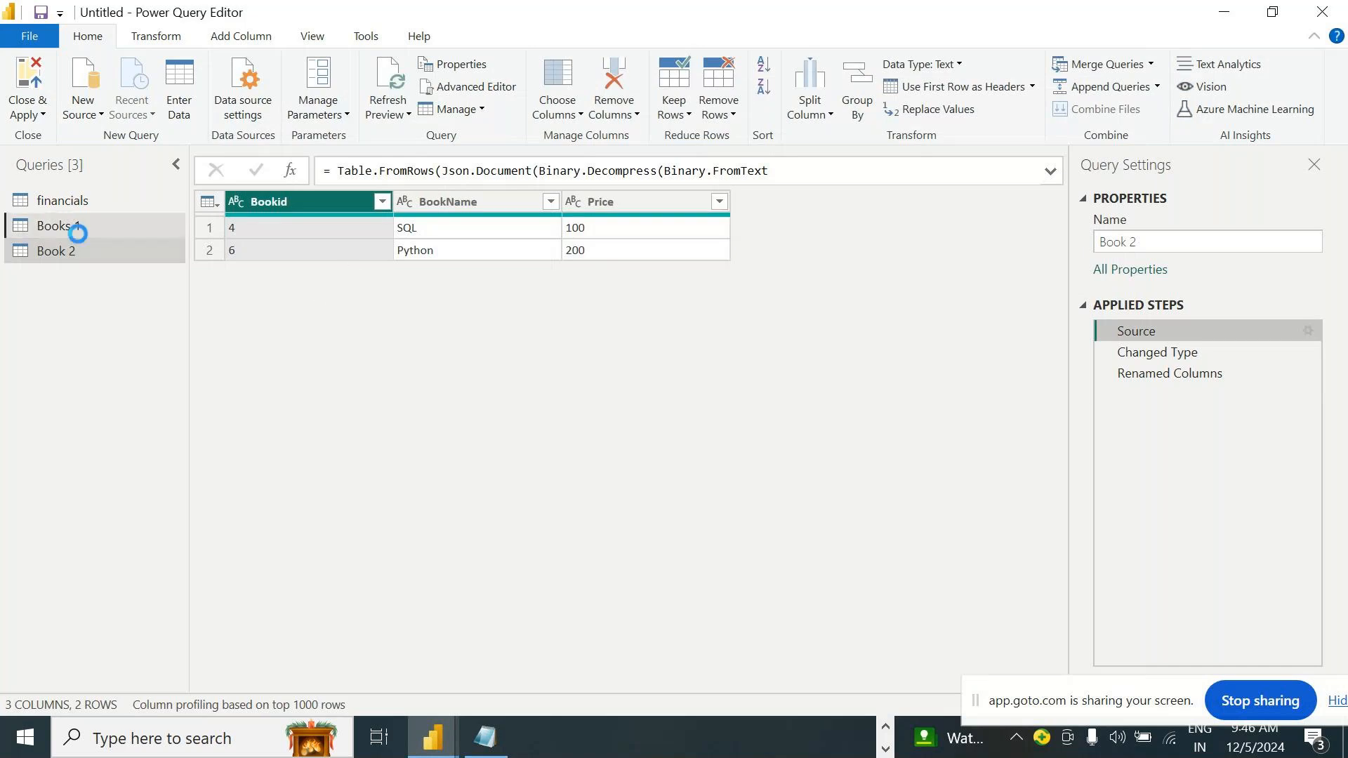
pyautogui.click(1199, 373)
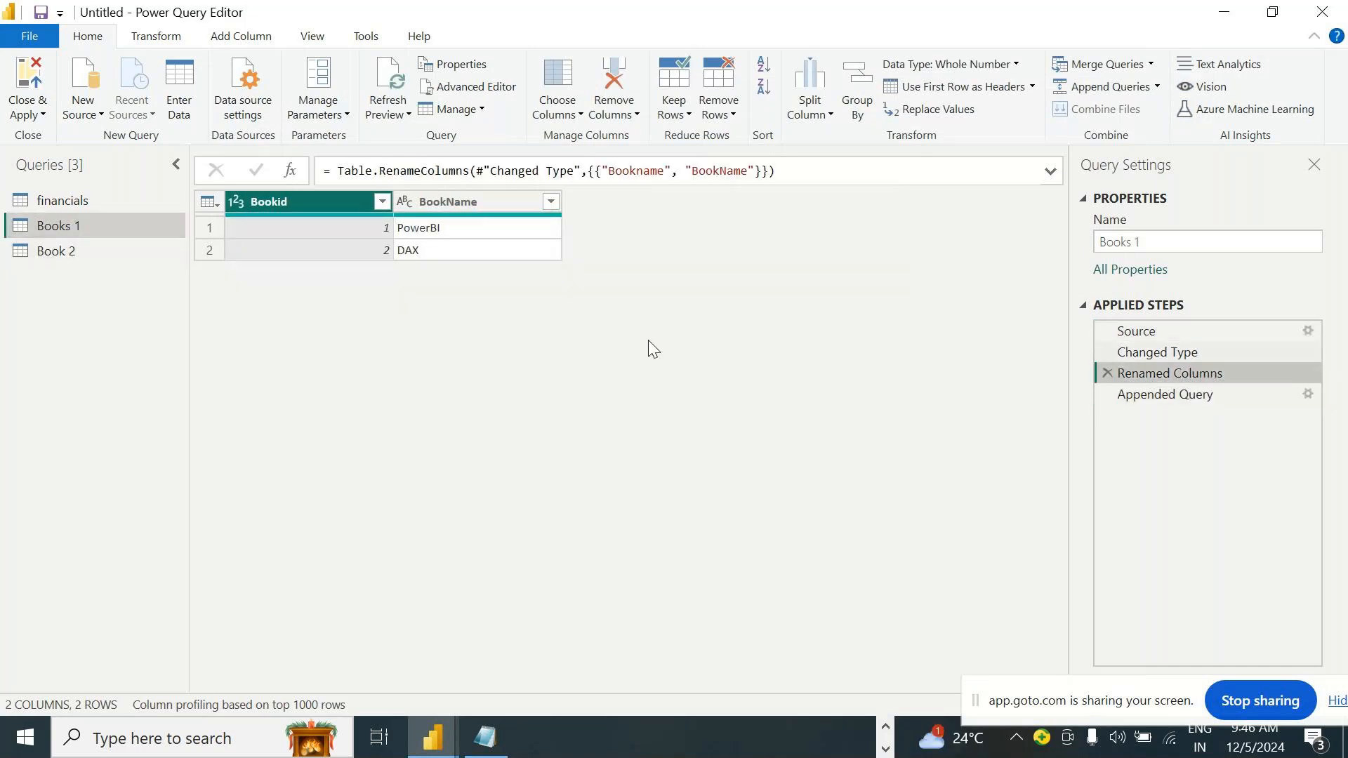
pyautogui.click(1191, 393)
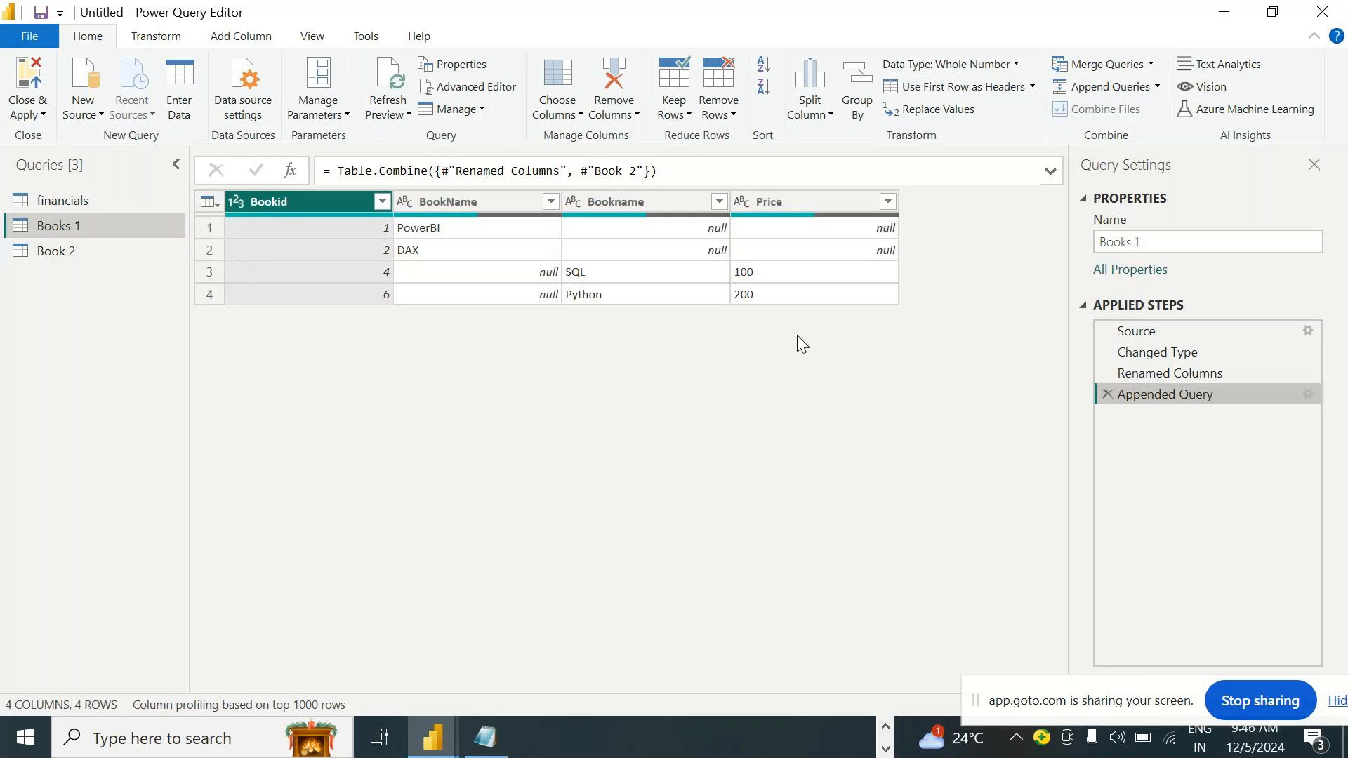
pyautogui.click(68, 253)
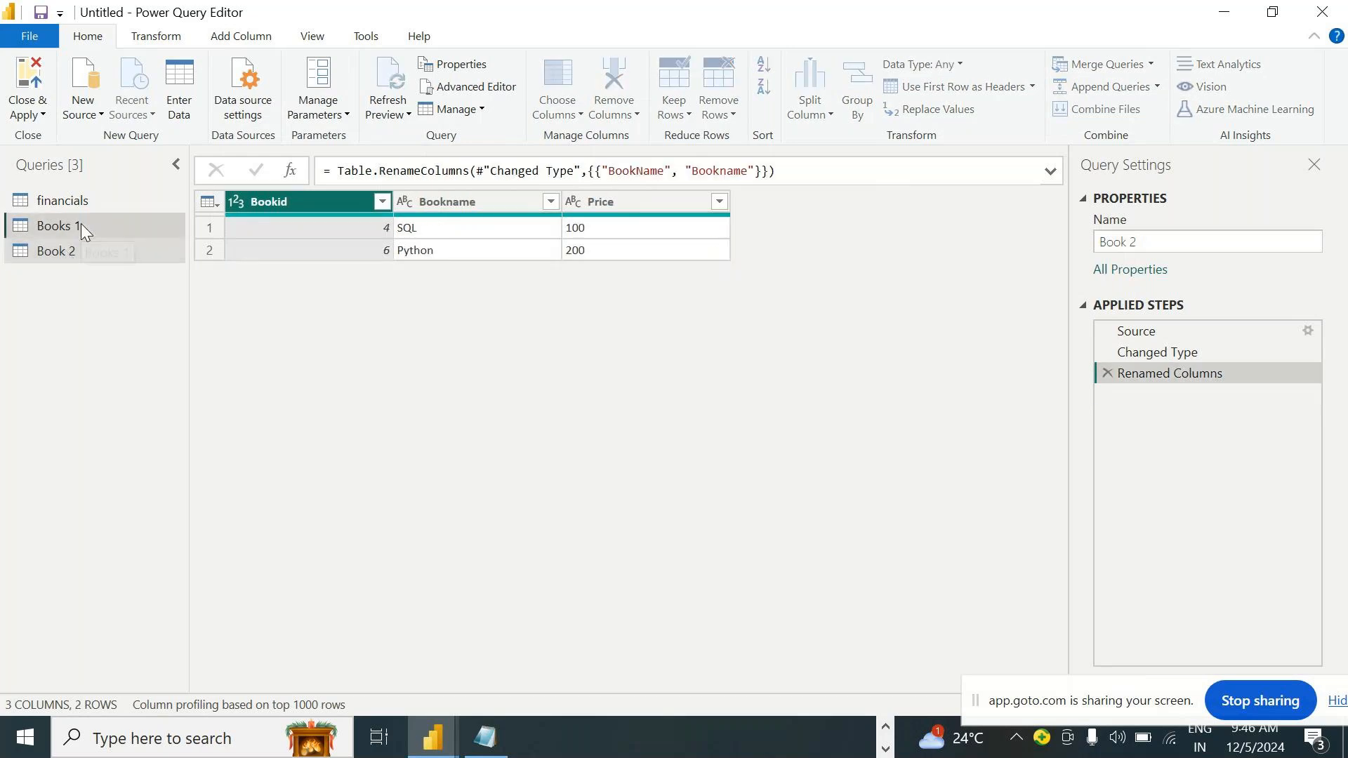
pyautogui.click(83, 224)
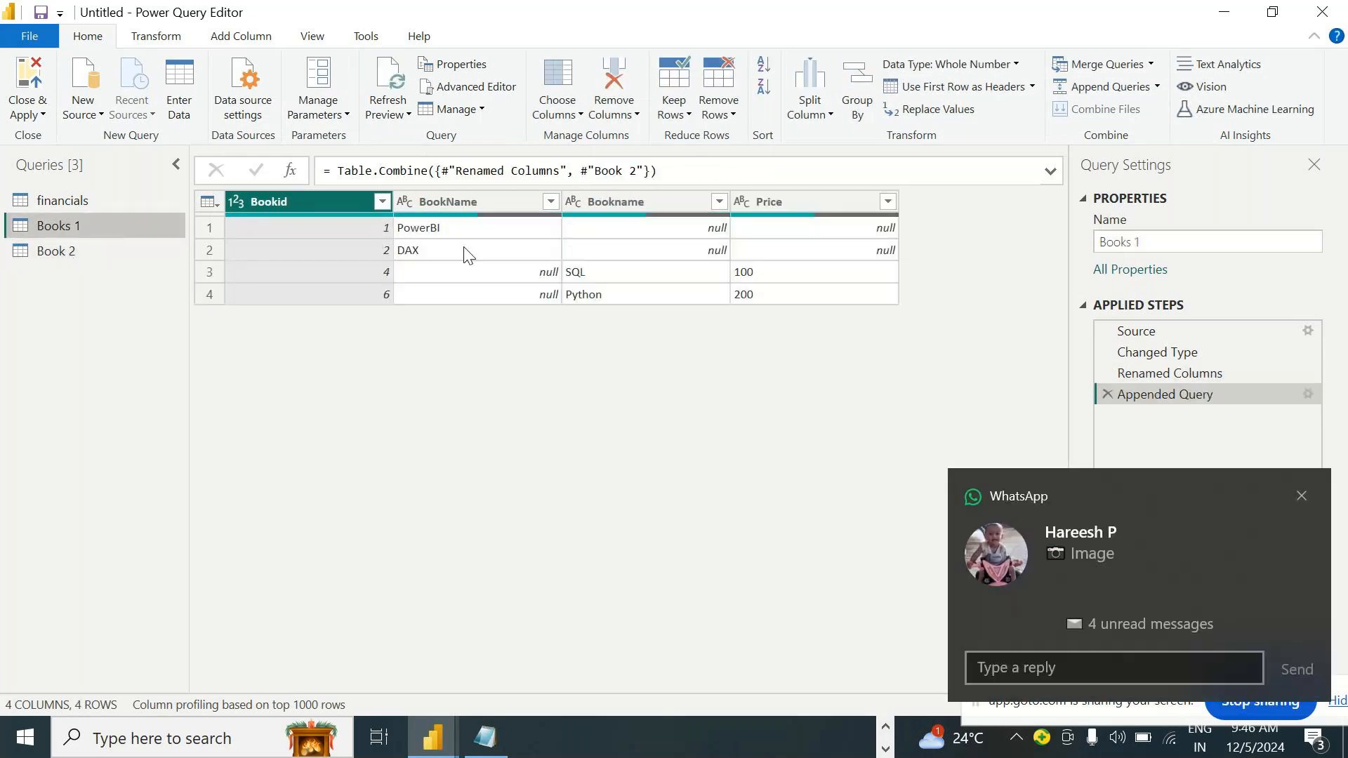
pyautogui.click(1300, 495)
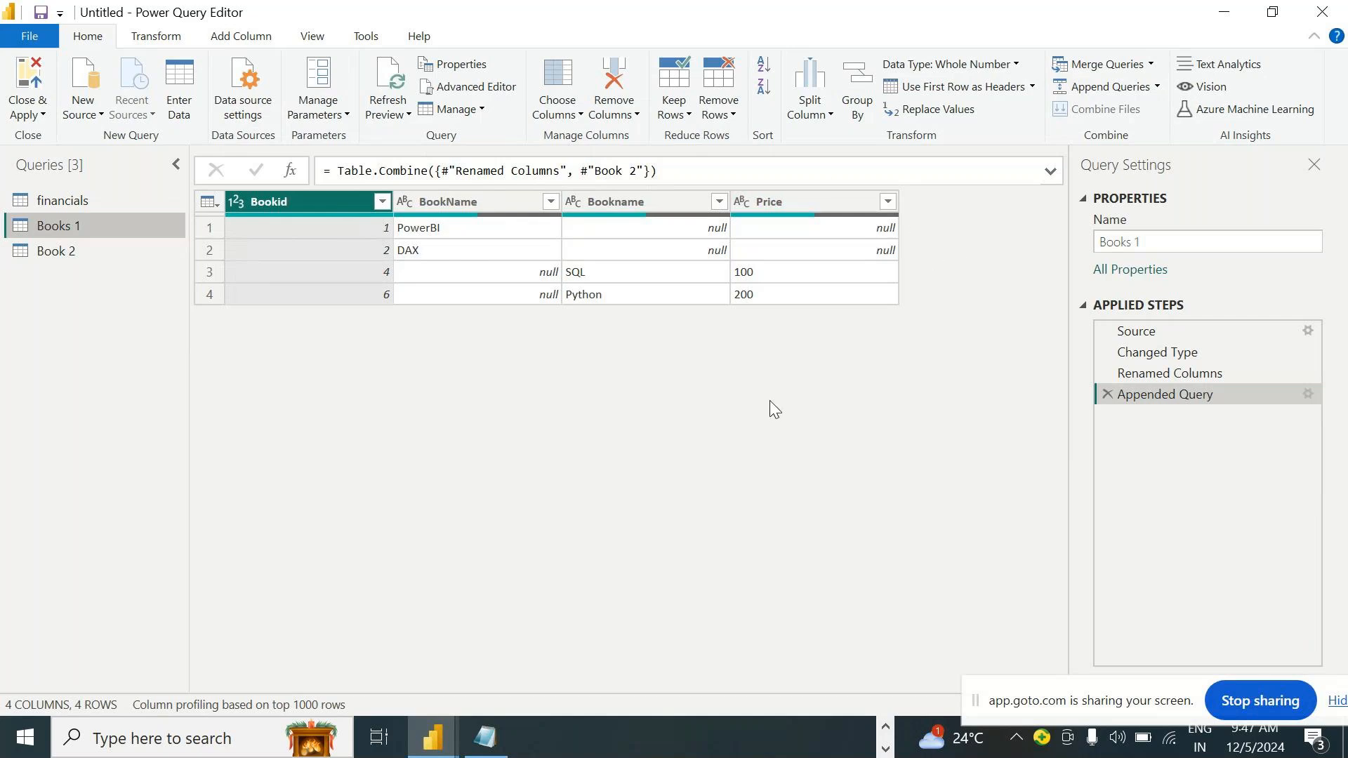
# Reorder the columns of the Book 2 query so that Bookname comes before Bookid
pyautogui.click(98, 252)
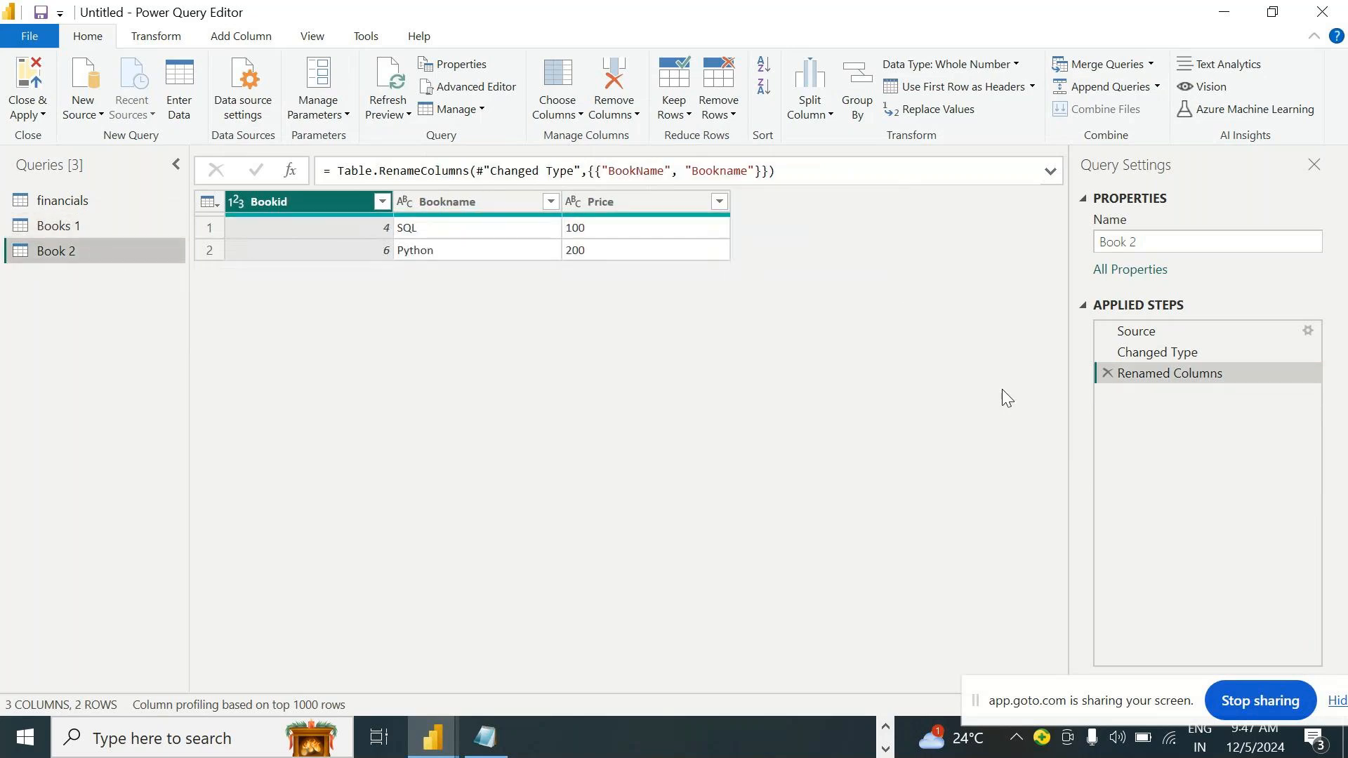
pyautogui.click(1311, 329)
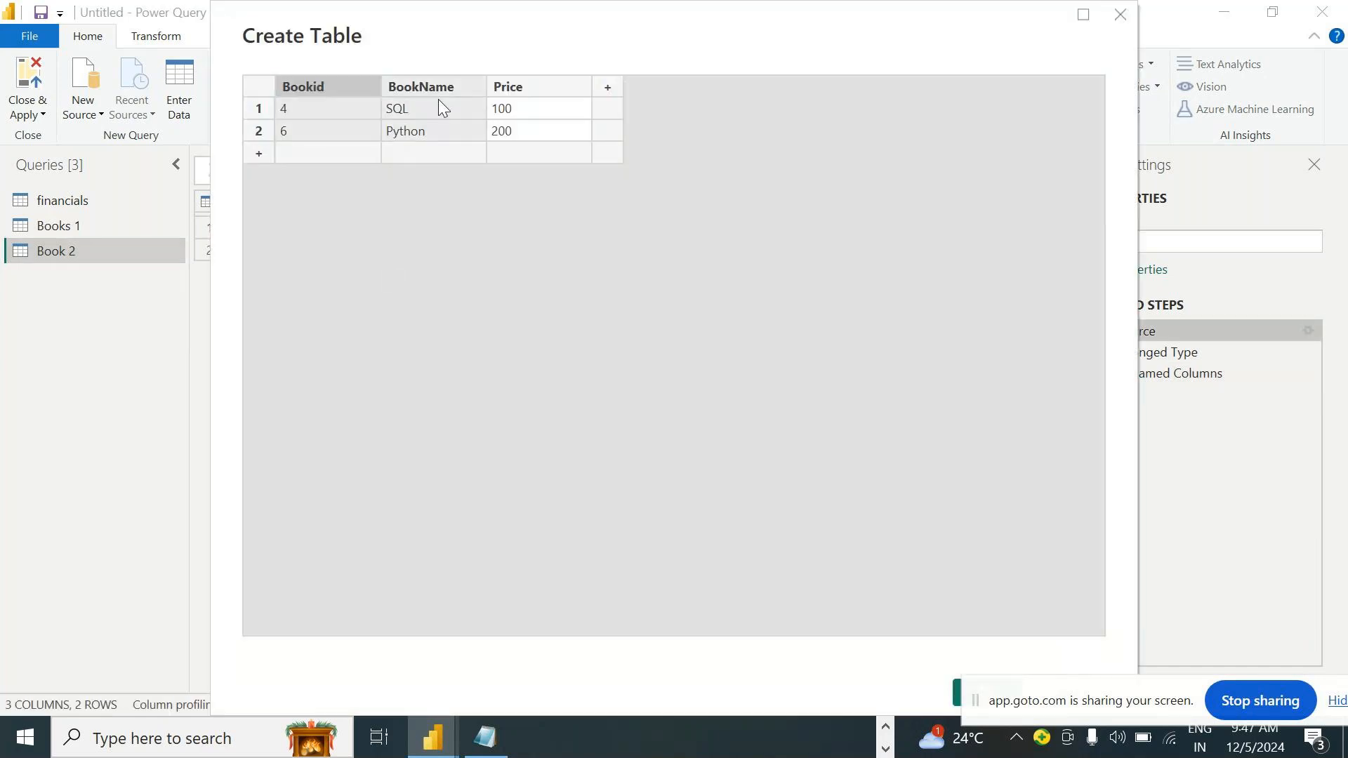
pyautogui.click(1120, 16)
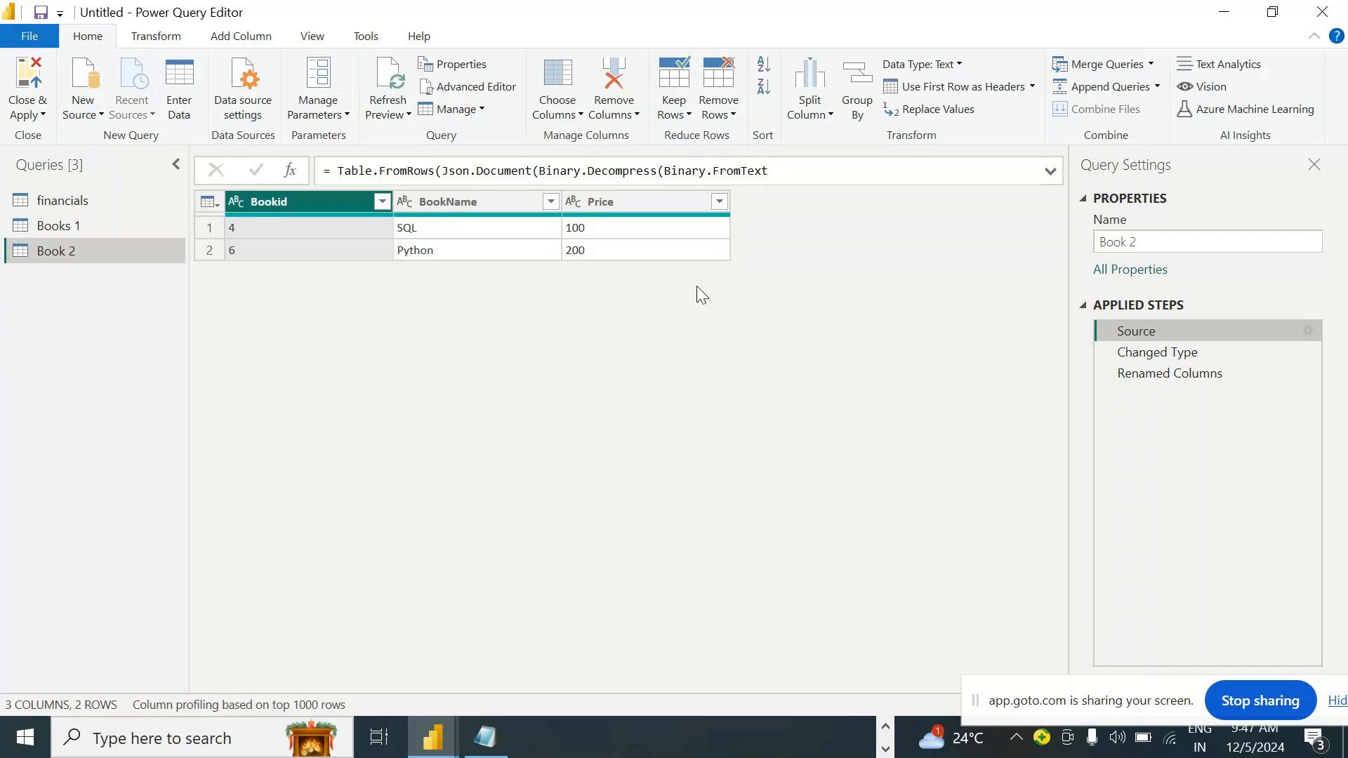
pyautogui.click(1157, 351)
pyautogui.click(1187, 373)
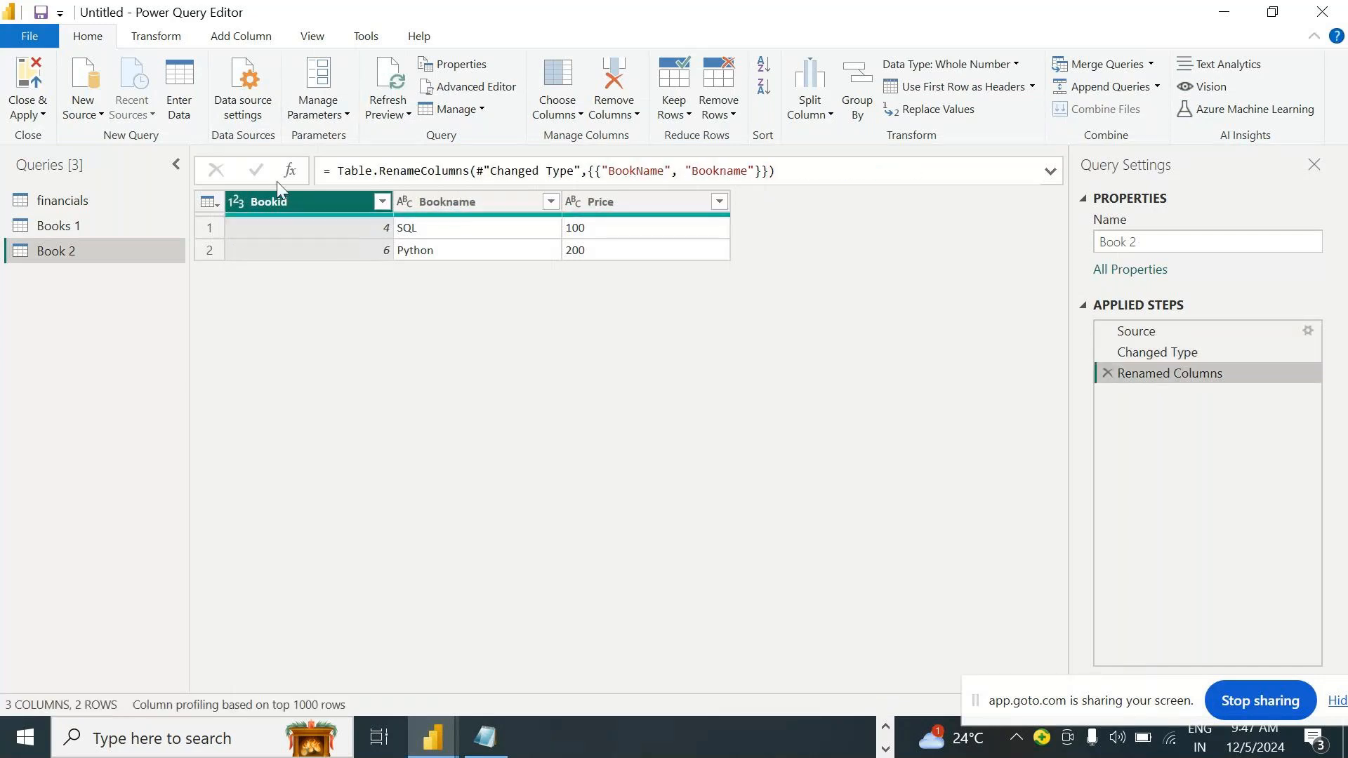
pyautogui.moveTo(461, 204); pyautogui.dragTo(297, 203)
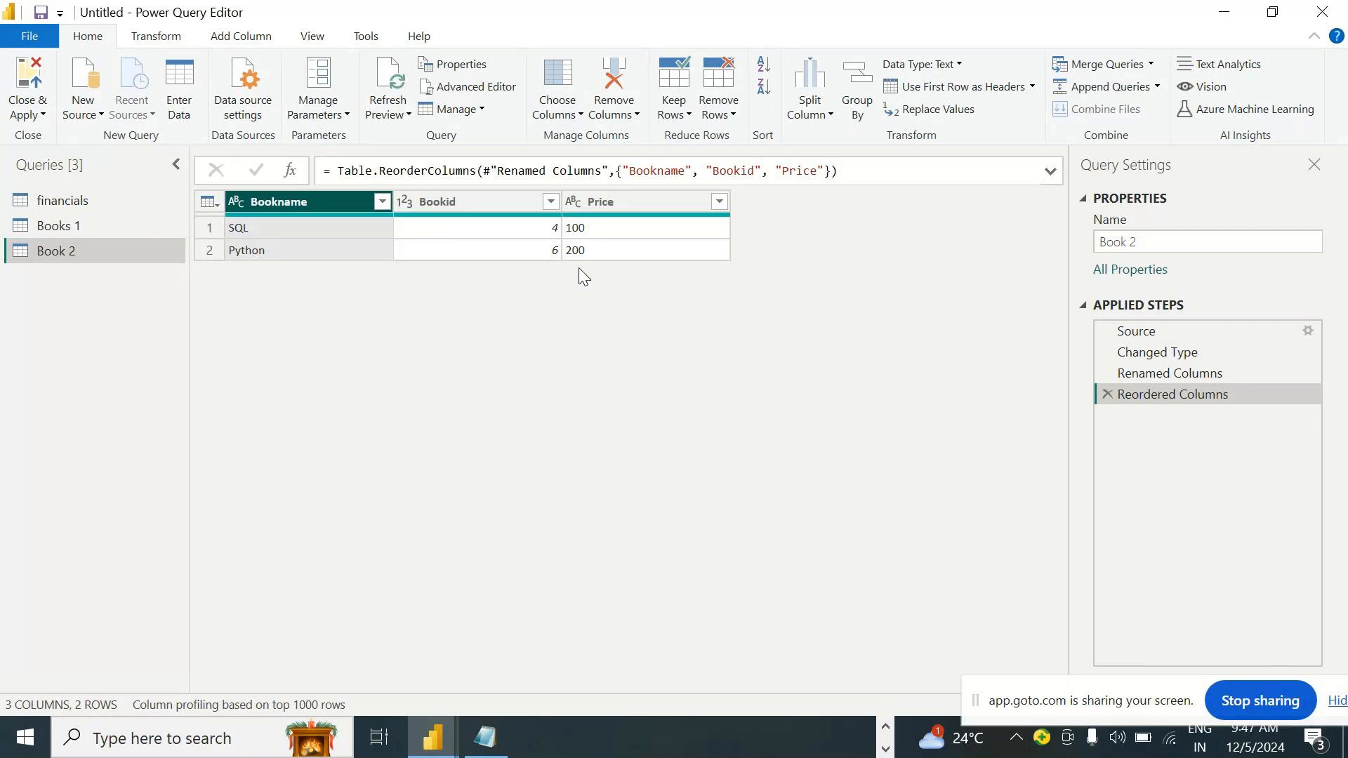
# Remove the Appended Query and Renamed Columns steps from the Books 1 query
pyautogui.click(91, 227)
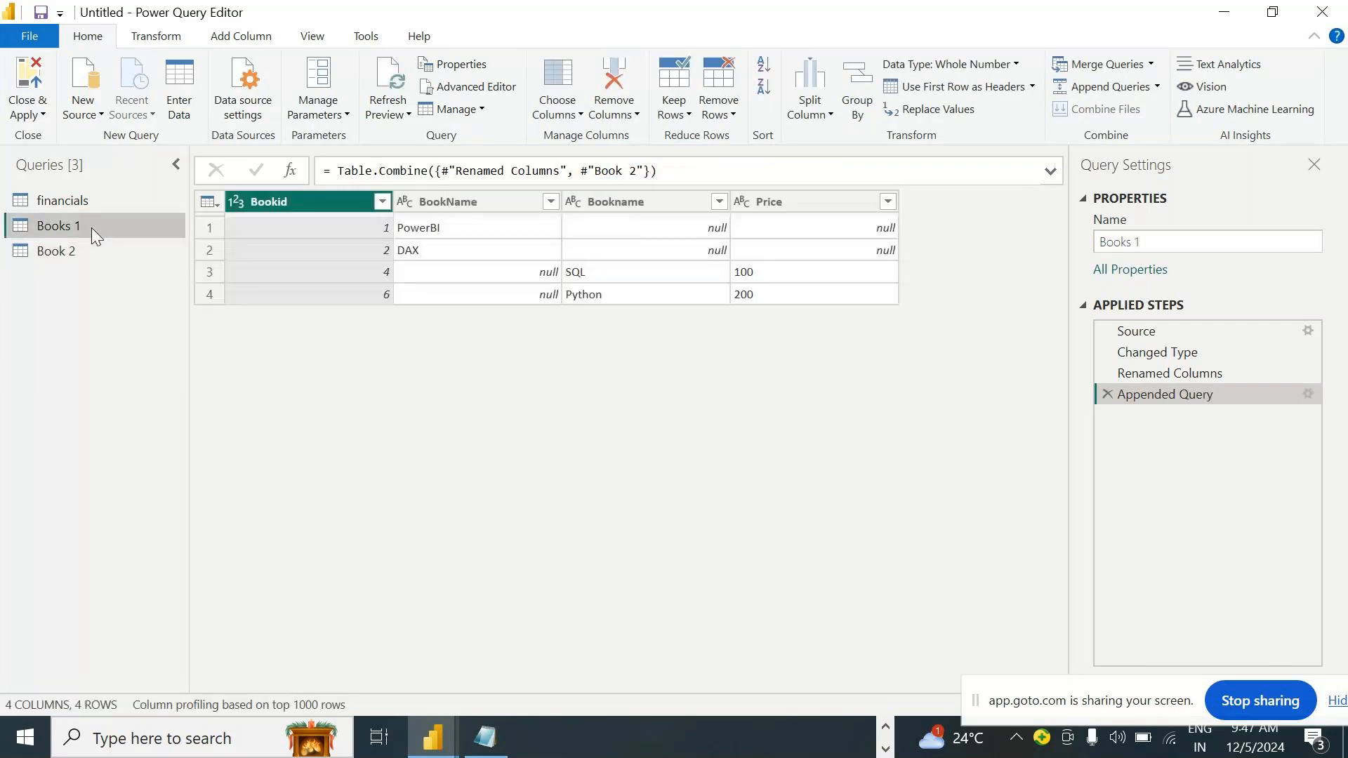
pyautogui.click(1197, 378)
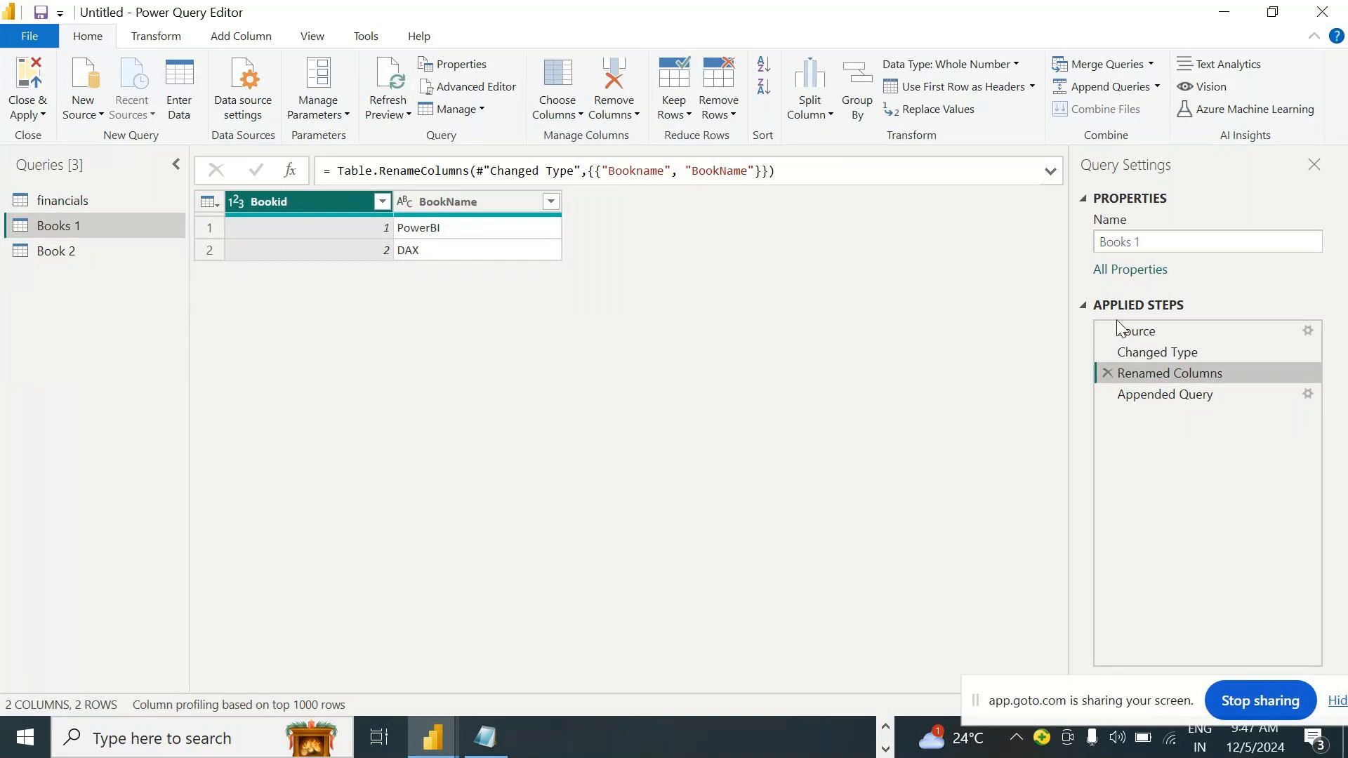
pyautogui.click(1176, 395)
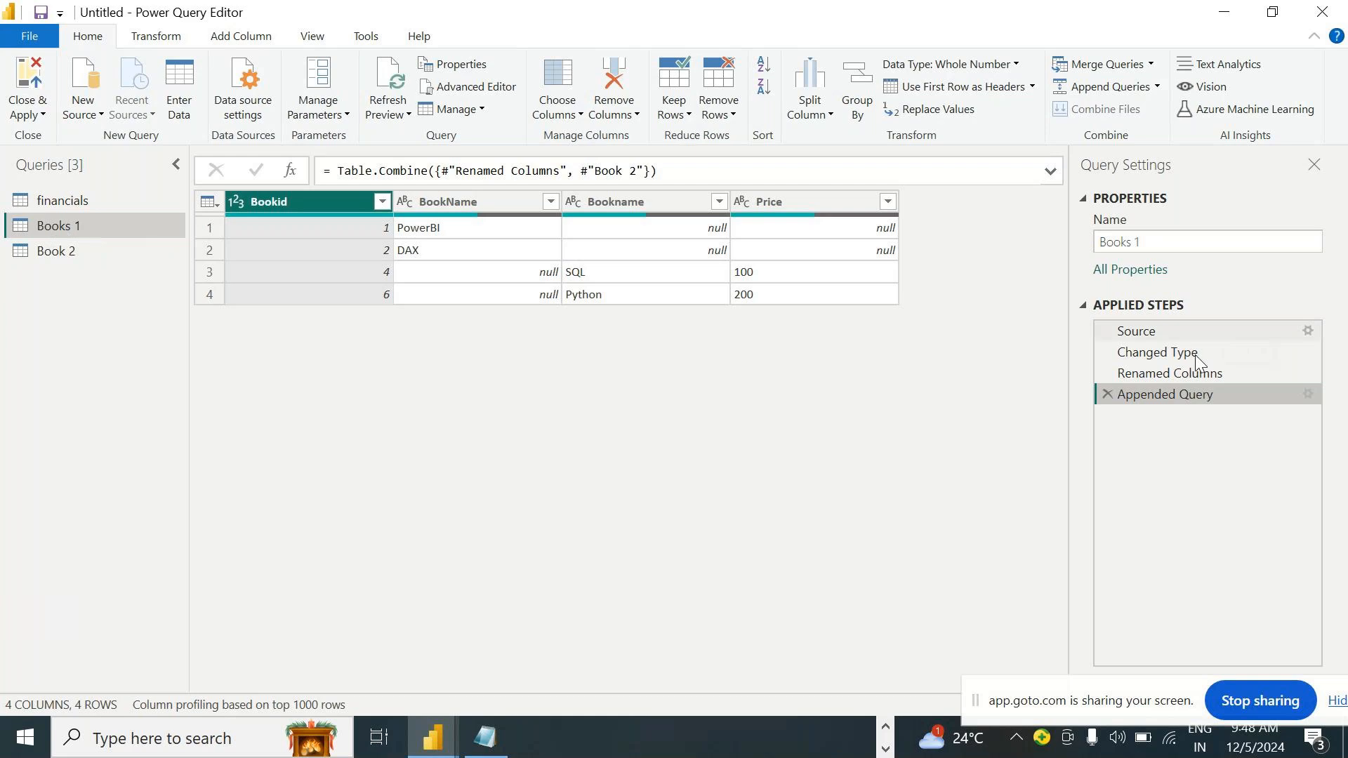
pyautogui.click(1106, 394)
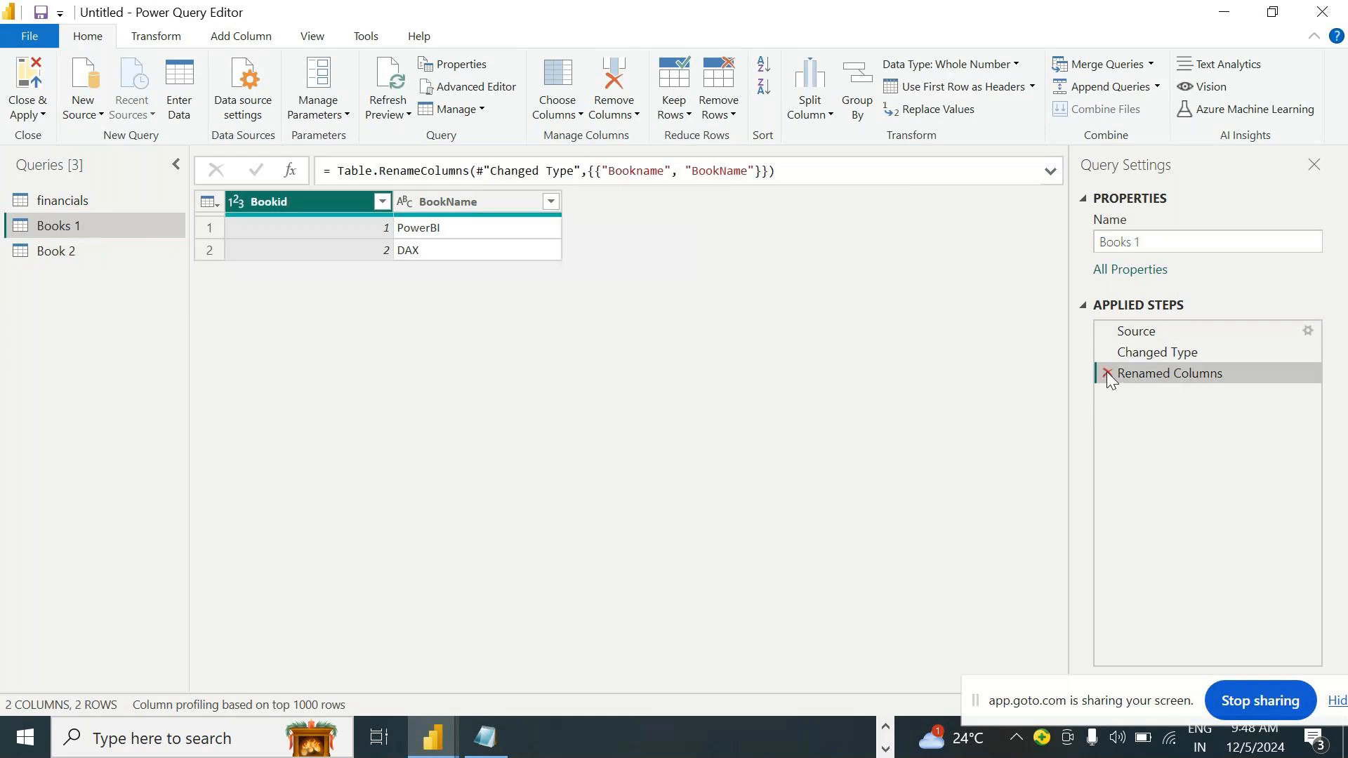
pyautogui.click(1106, 372)
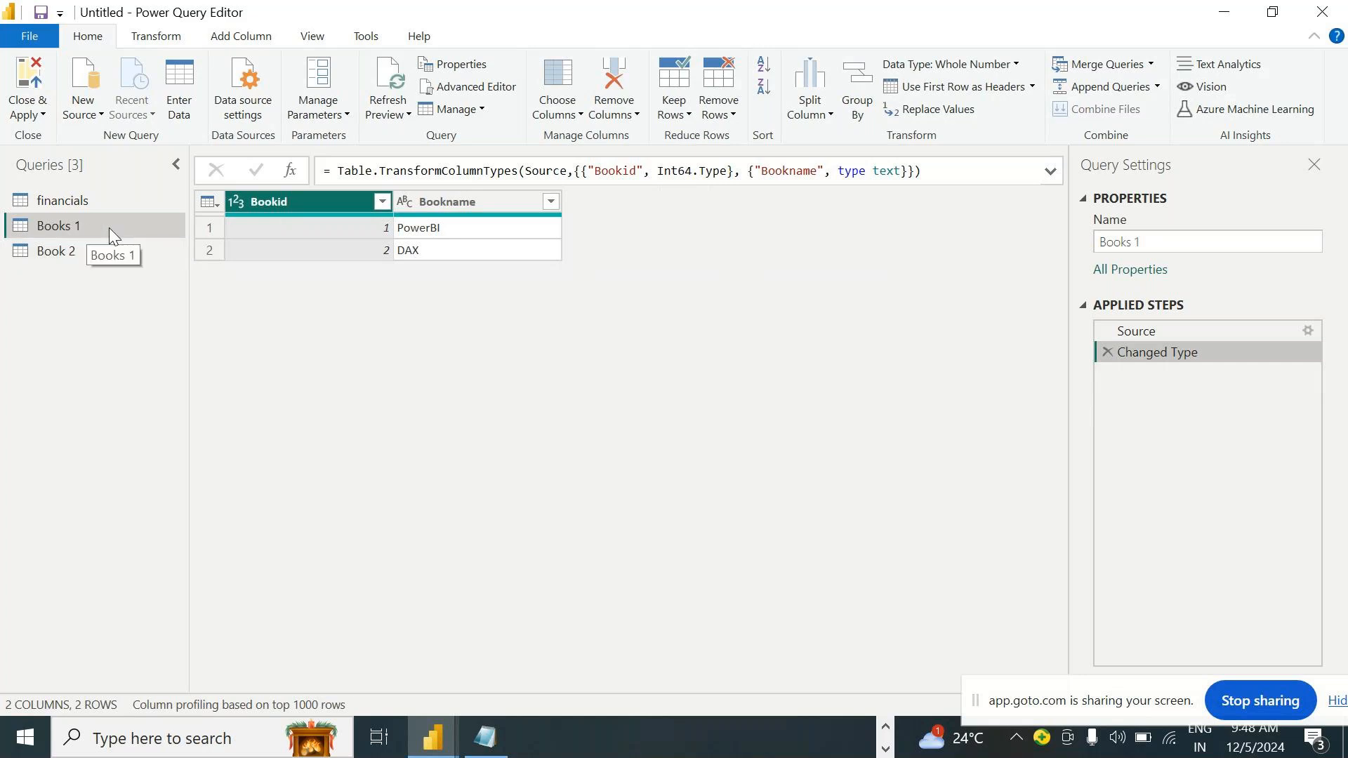
# Remove the Reordered Columns and Renamed Columns steps from the Book 2 query
pyautogui.click(92, 247)
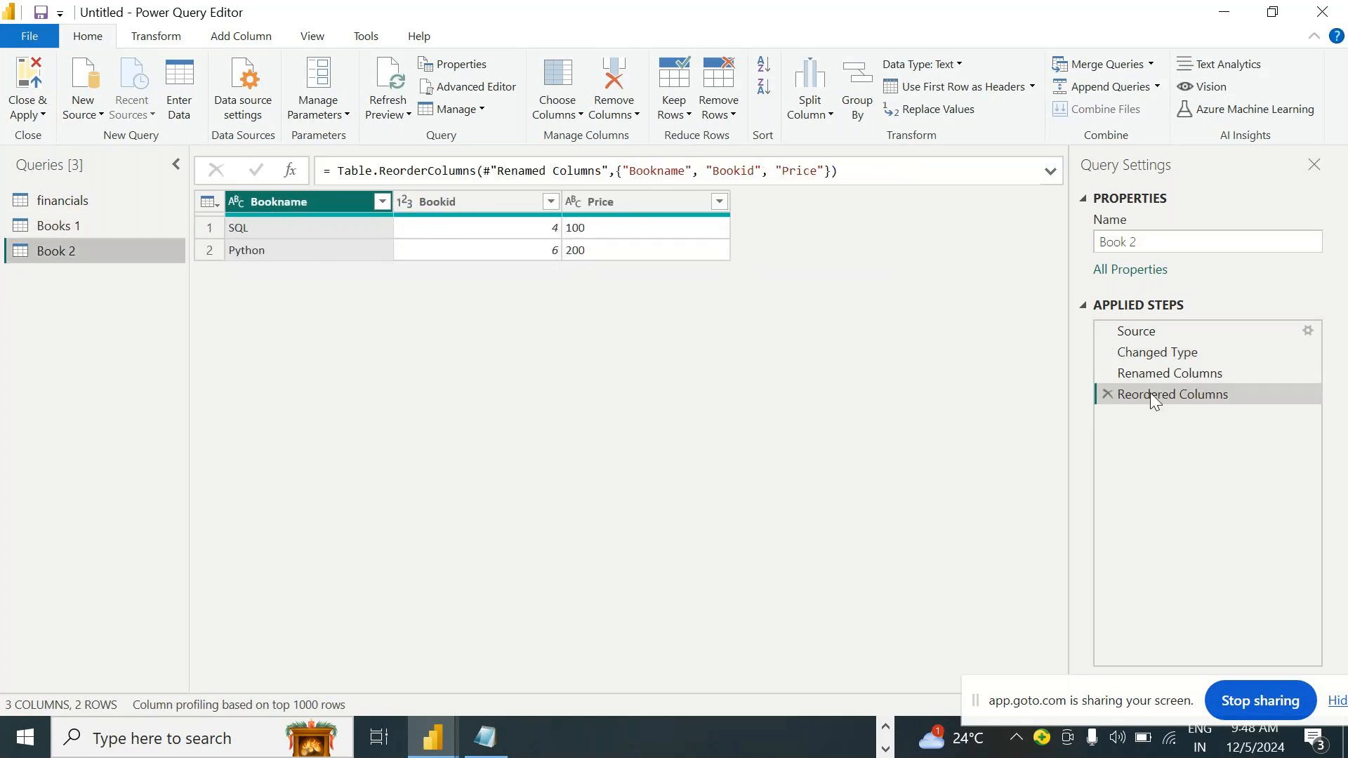
pyautogui.click(1106, 394)
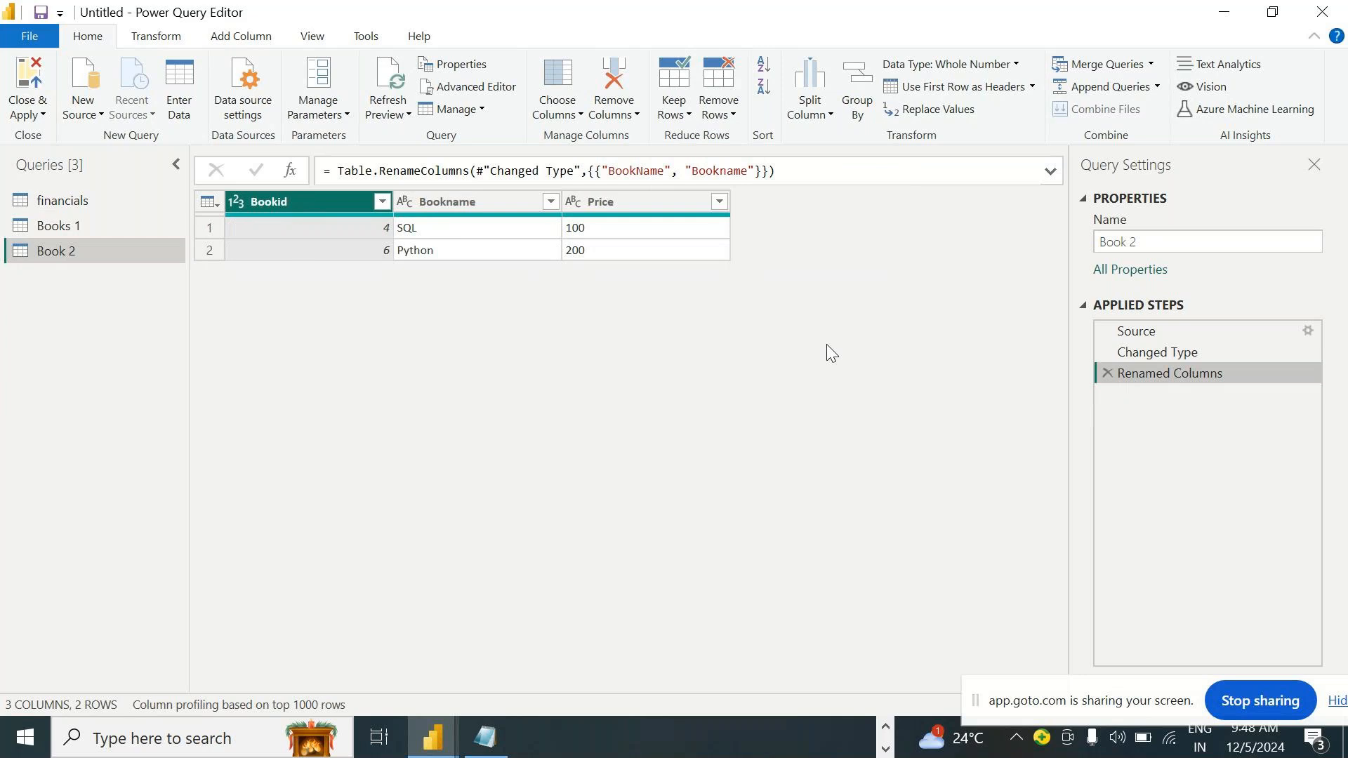
pyautogui.click(1107, 374)
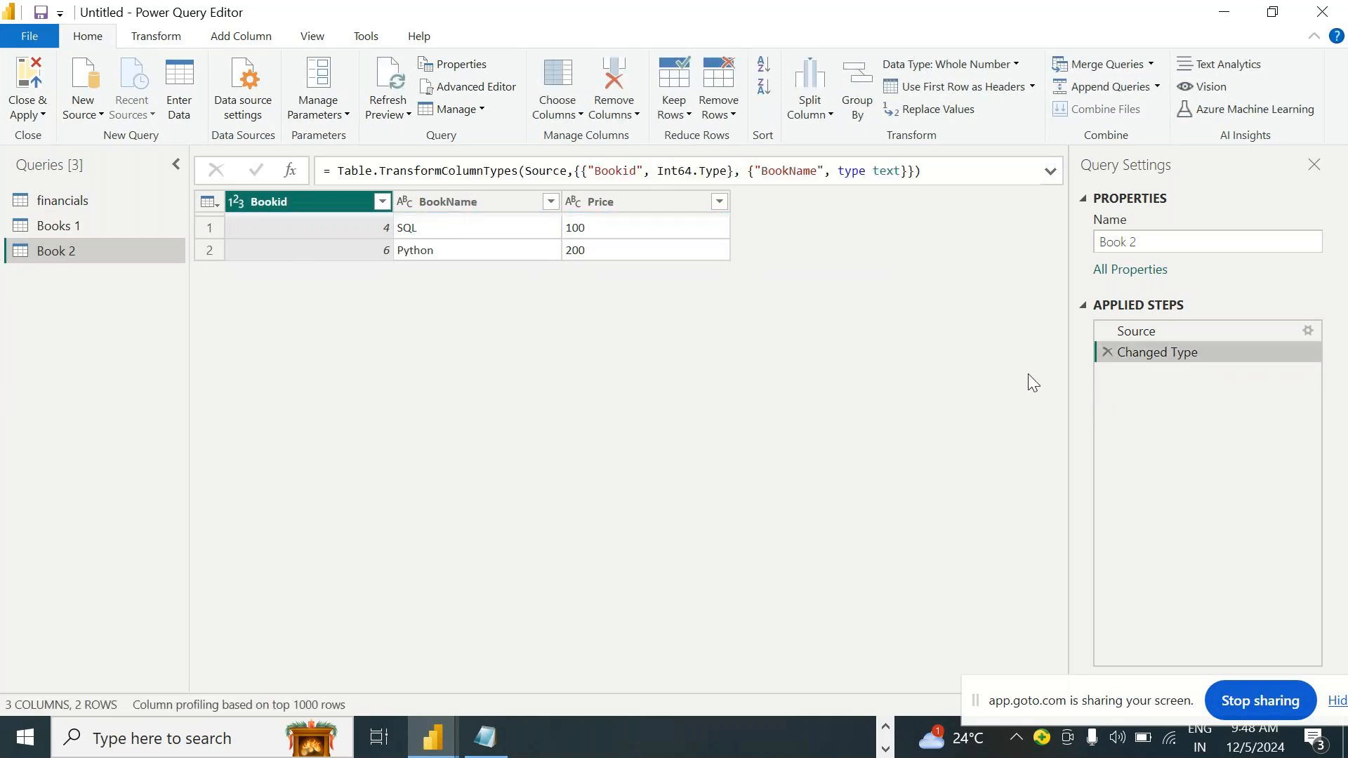
# Remove the Price column from the Book 2 query and check its columns against Books 1
pyautogui.click(622, 206)
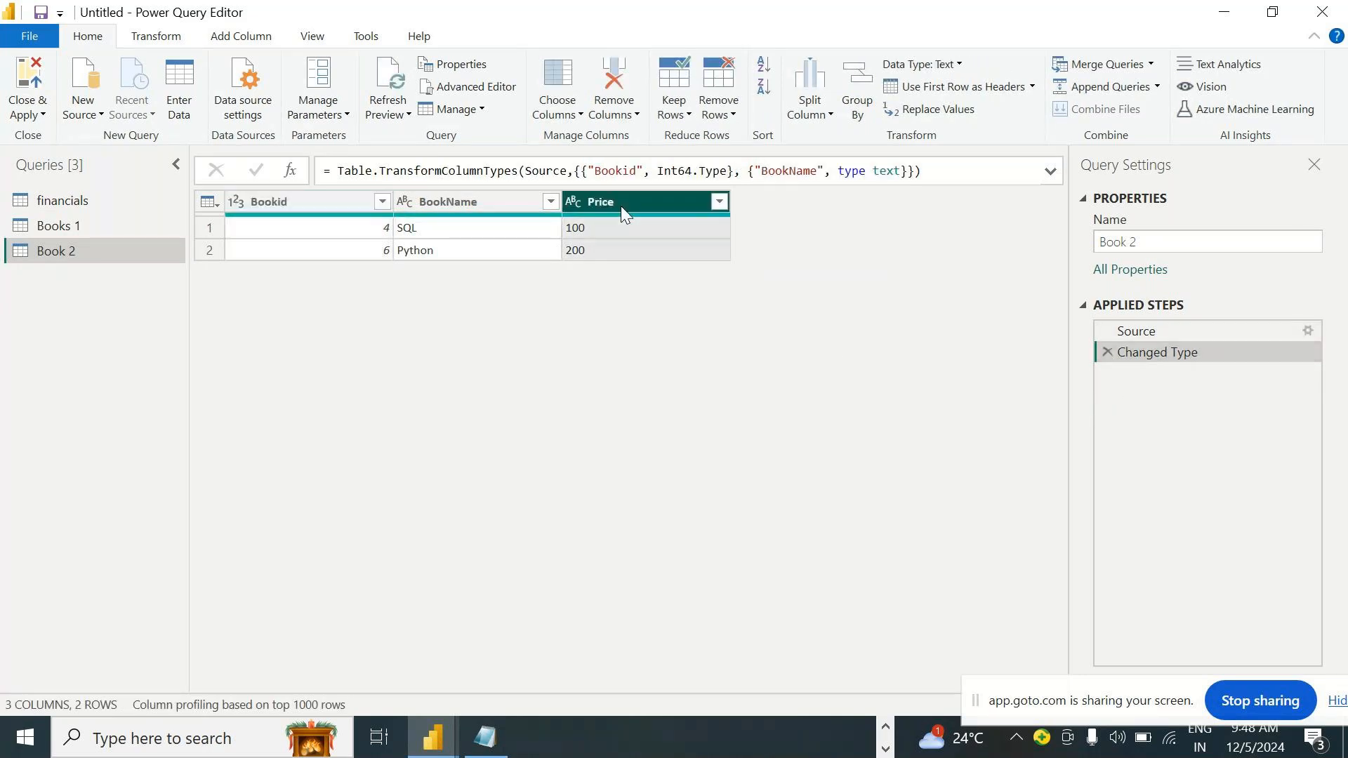
pyautogui.rightClick(622, 206)
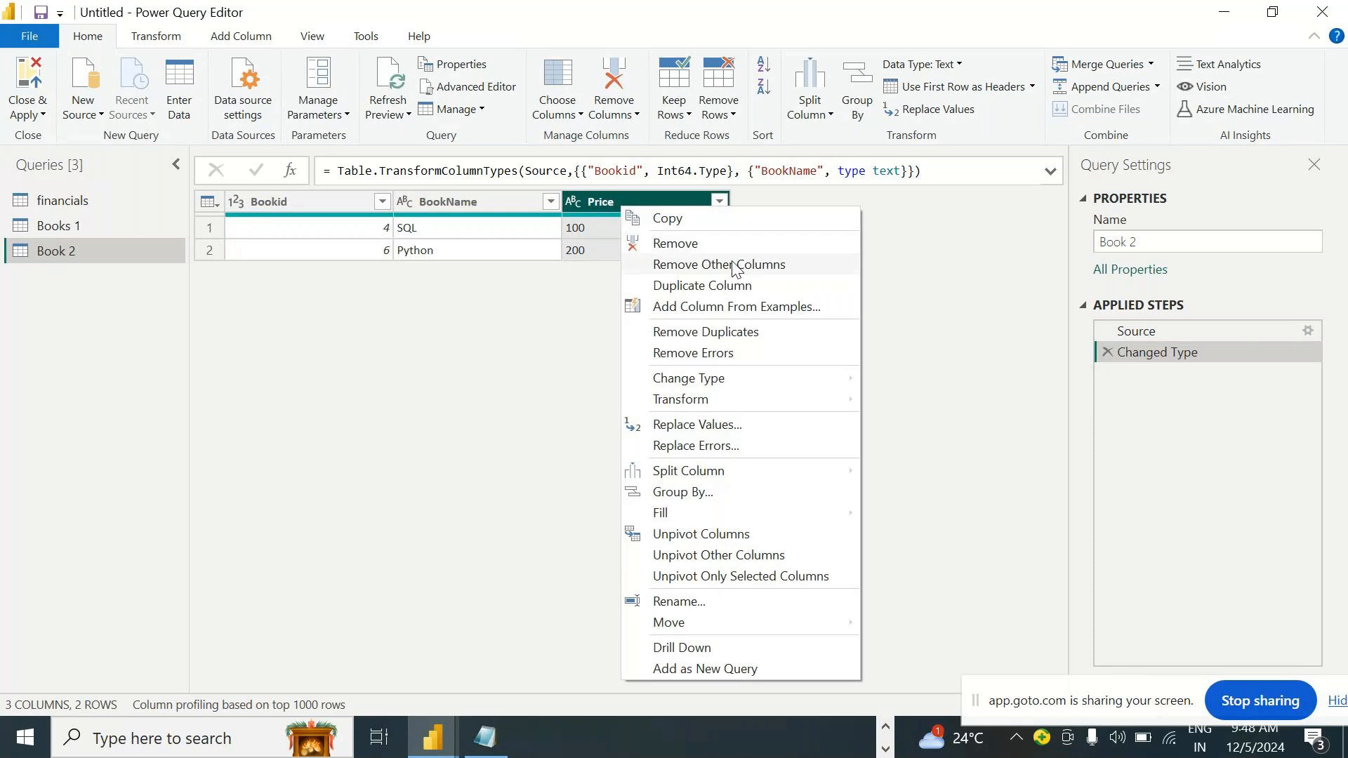
pyautogui.click(714, 243)
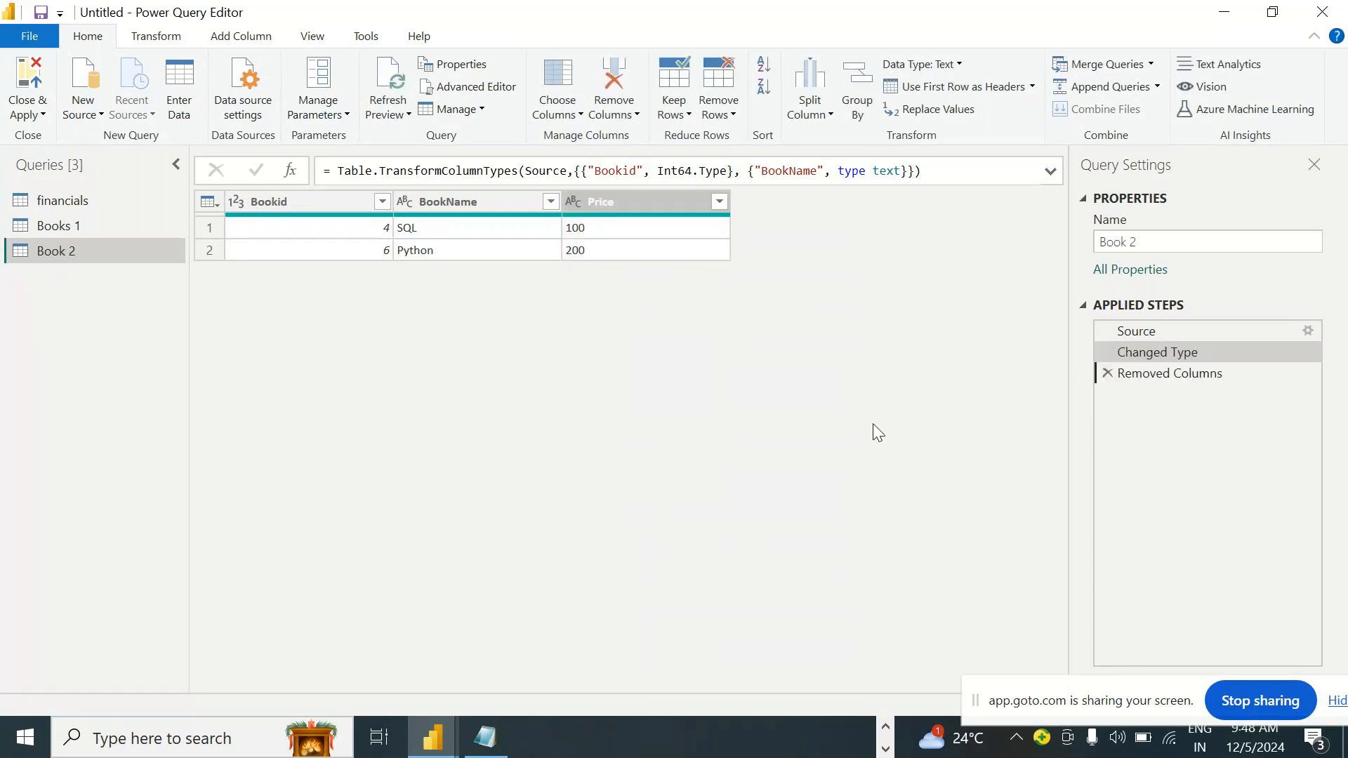
pyautogui.click(82, 226)
pyautogui.click(77, 248)
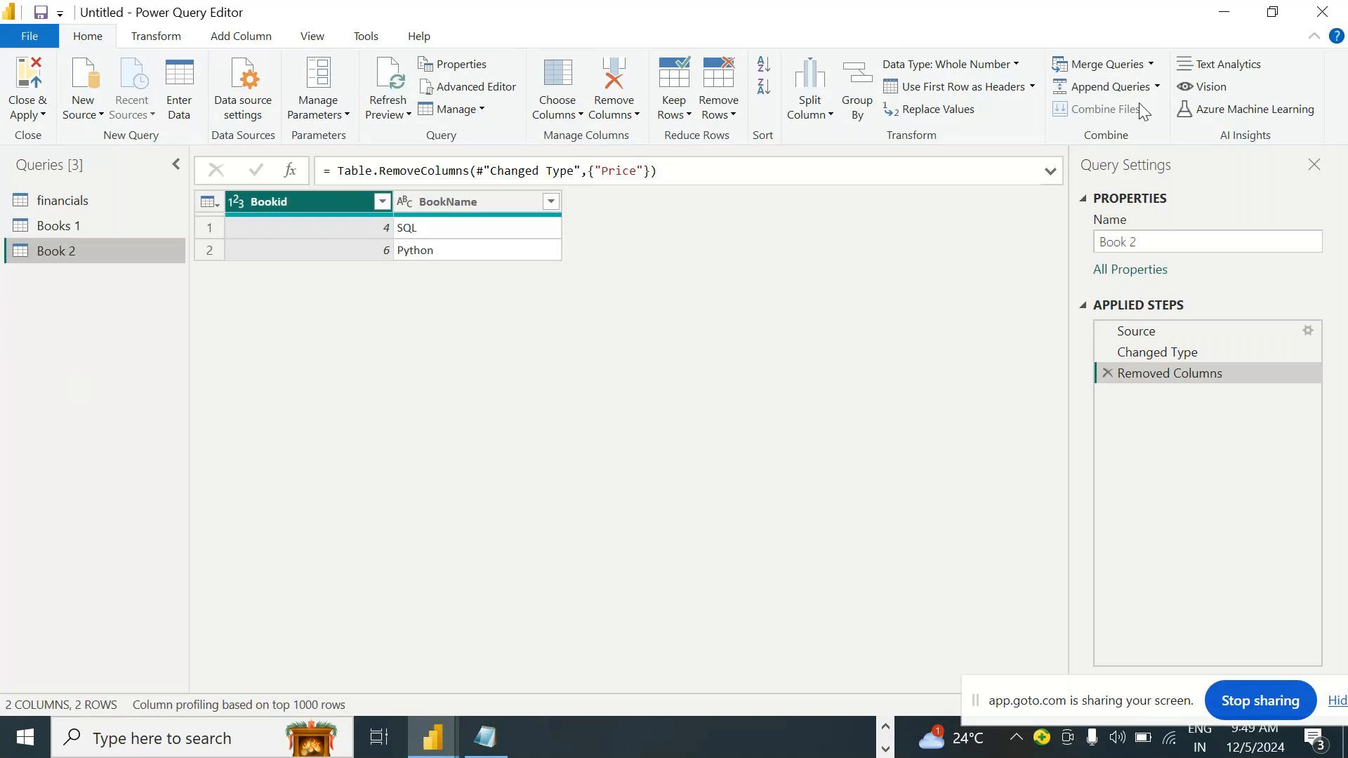
# Append Books 1 to Book 2 as a new query and compare the result with both source queries
pyautogui.click(1156, 87)
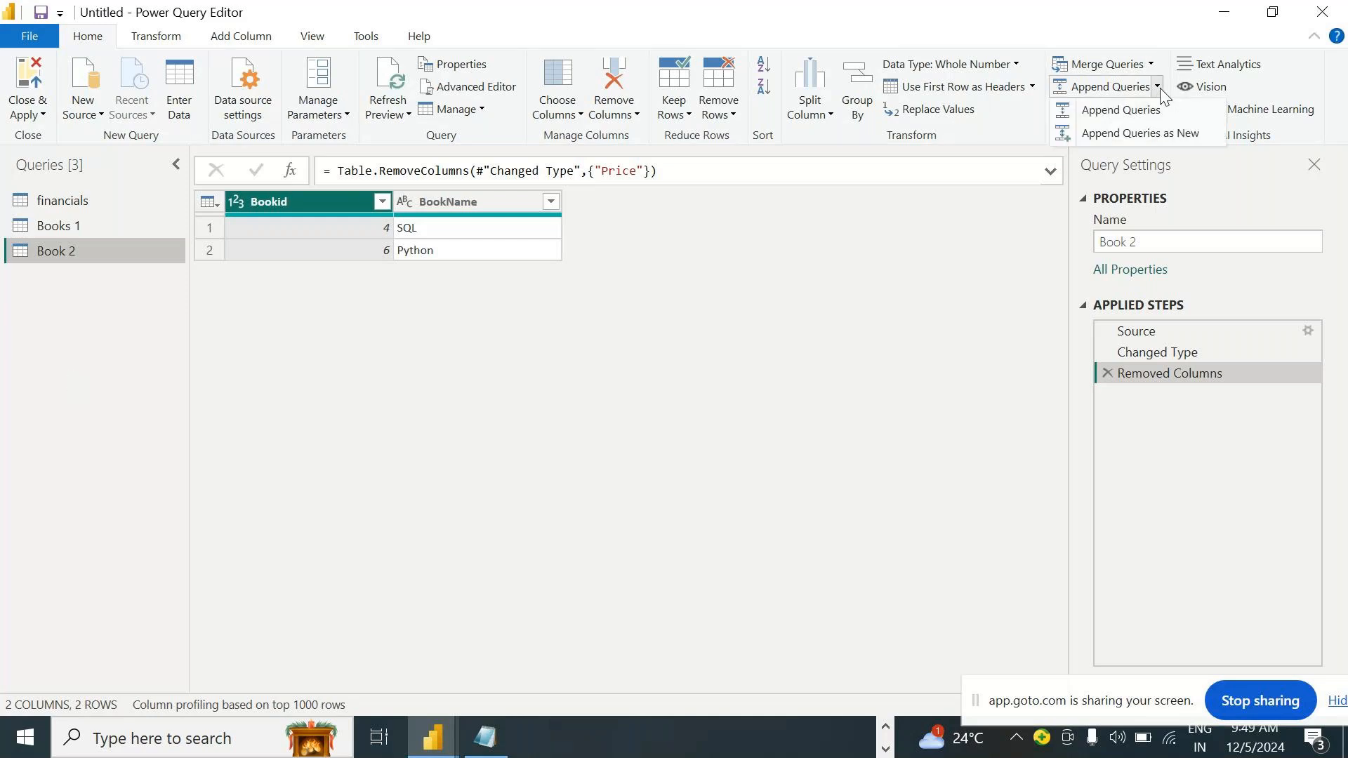
pyautogui.click(1148, 135)
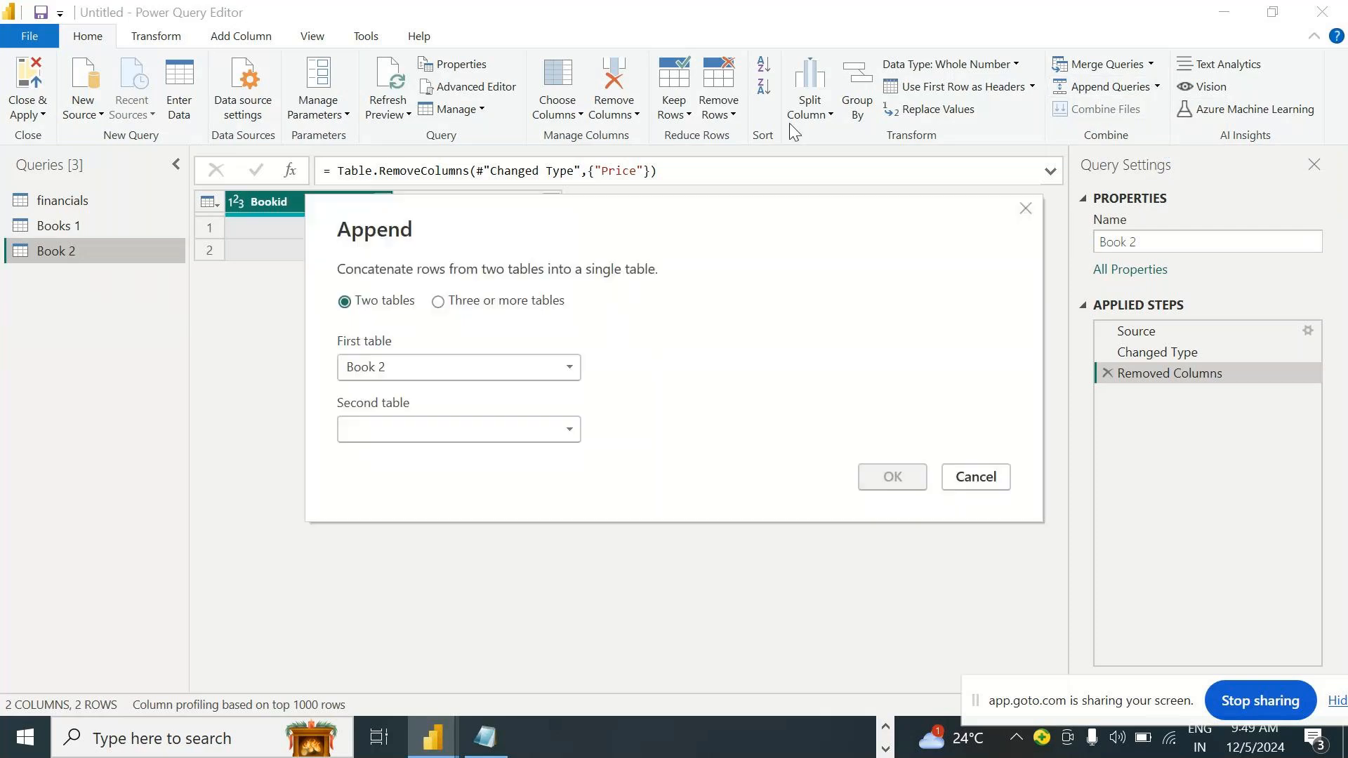
pyautogui.click(511, 429)
pyautogui.click(491, 475)
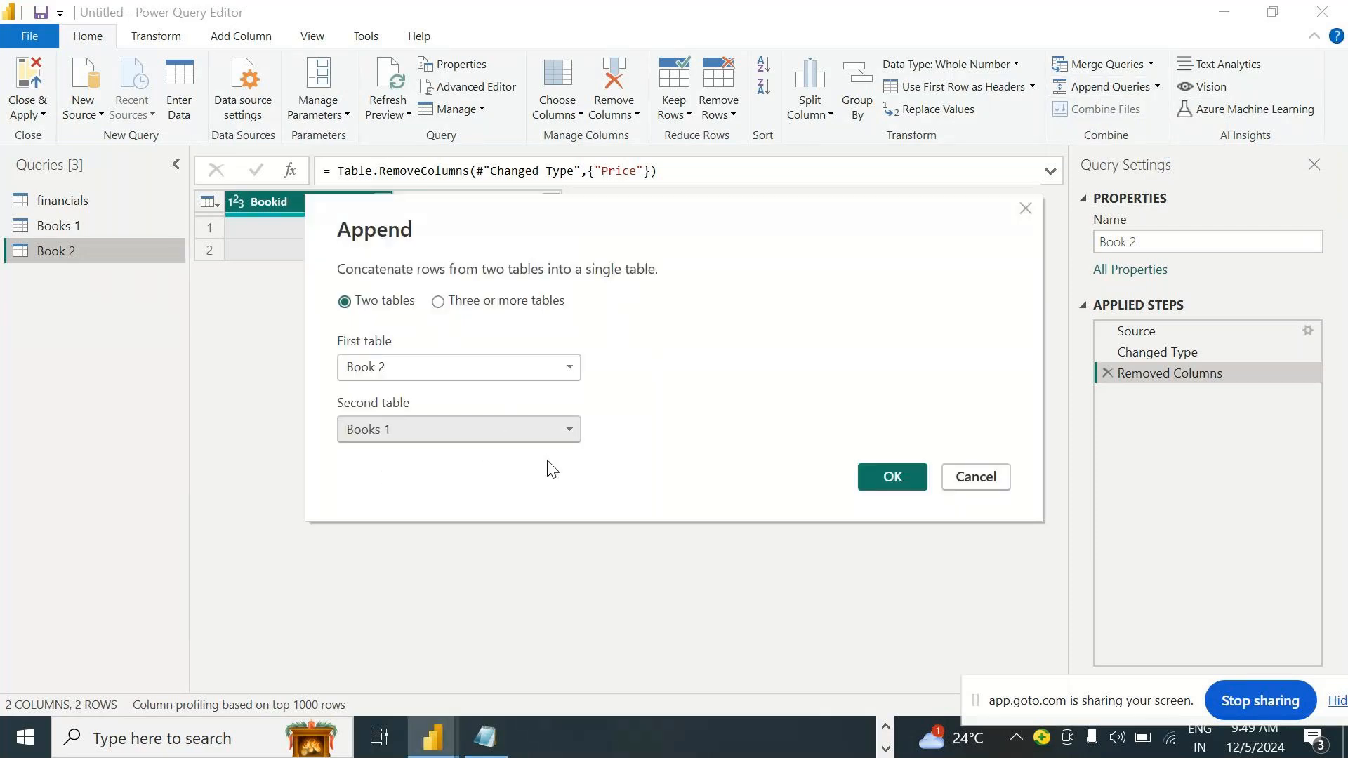
pyautogui.click(869, 477)
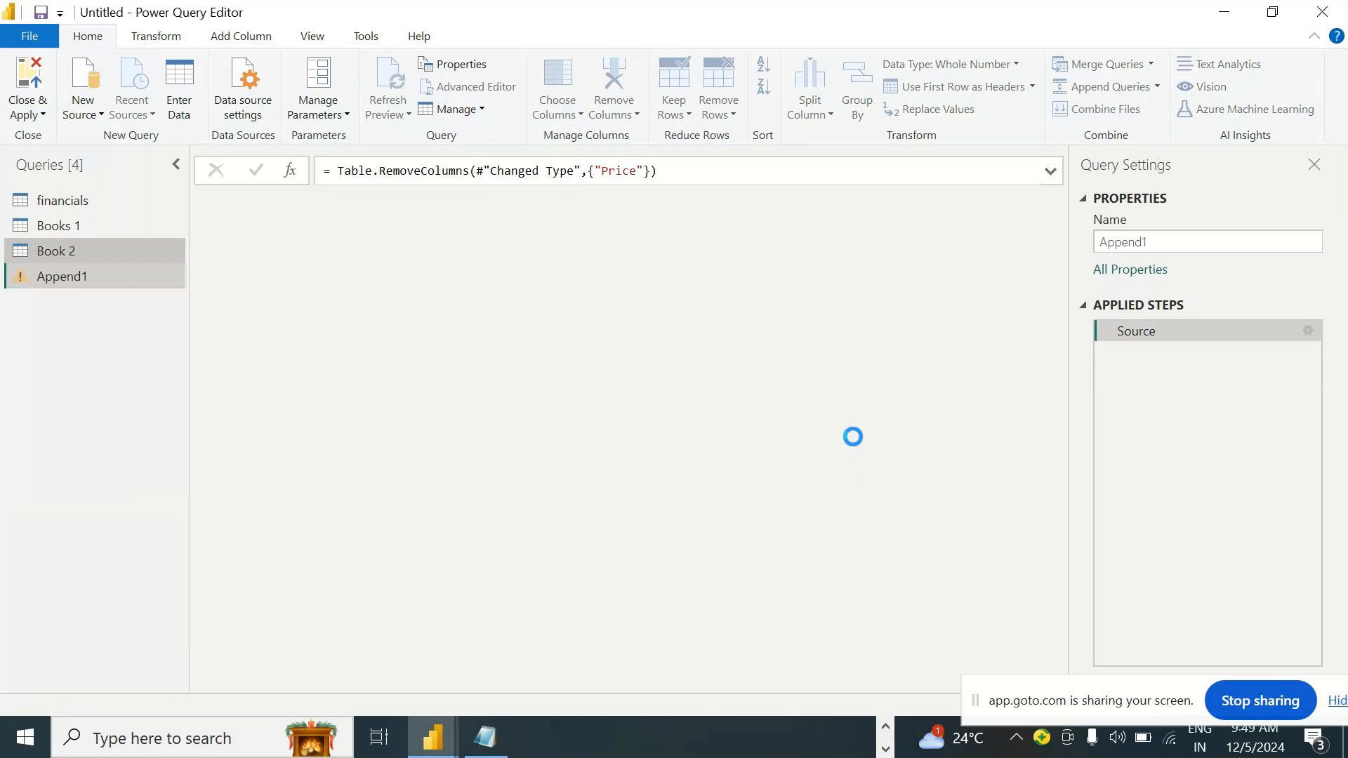
pyautogui.click(104, 229)
pyautogui.click(96, 260)
pyautogui.click(93, 278)
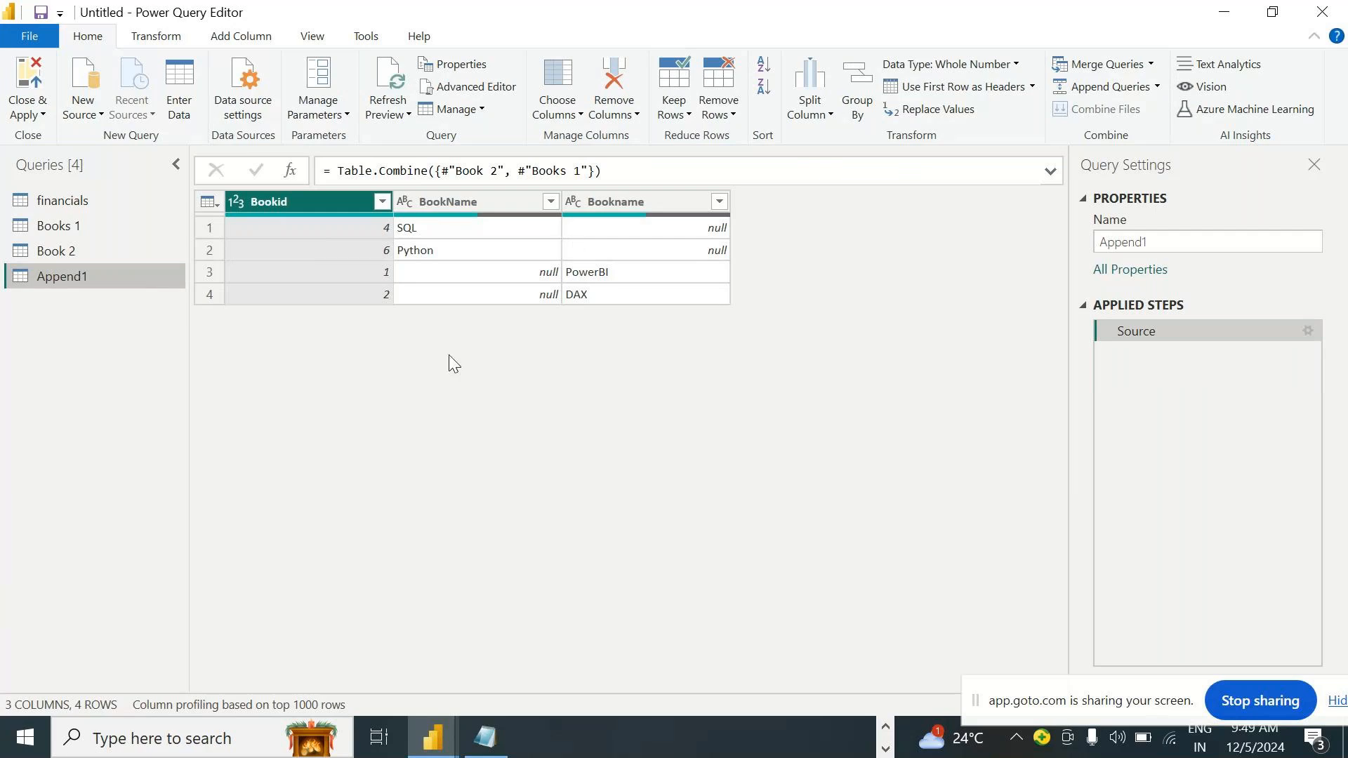
# Move the screen-sharing bar out of the way, check the GoTo Meeting window and minimize it
pyautogui.moveTo(1025, 701); pyautogui.dragTo(991, 551)
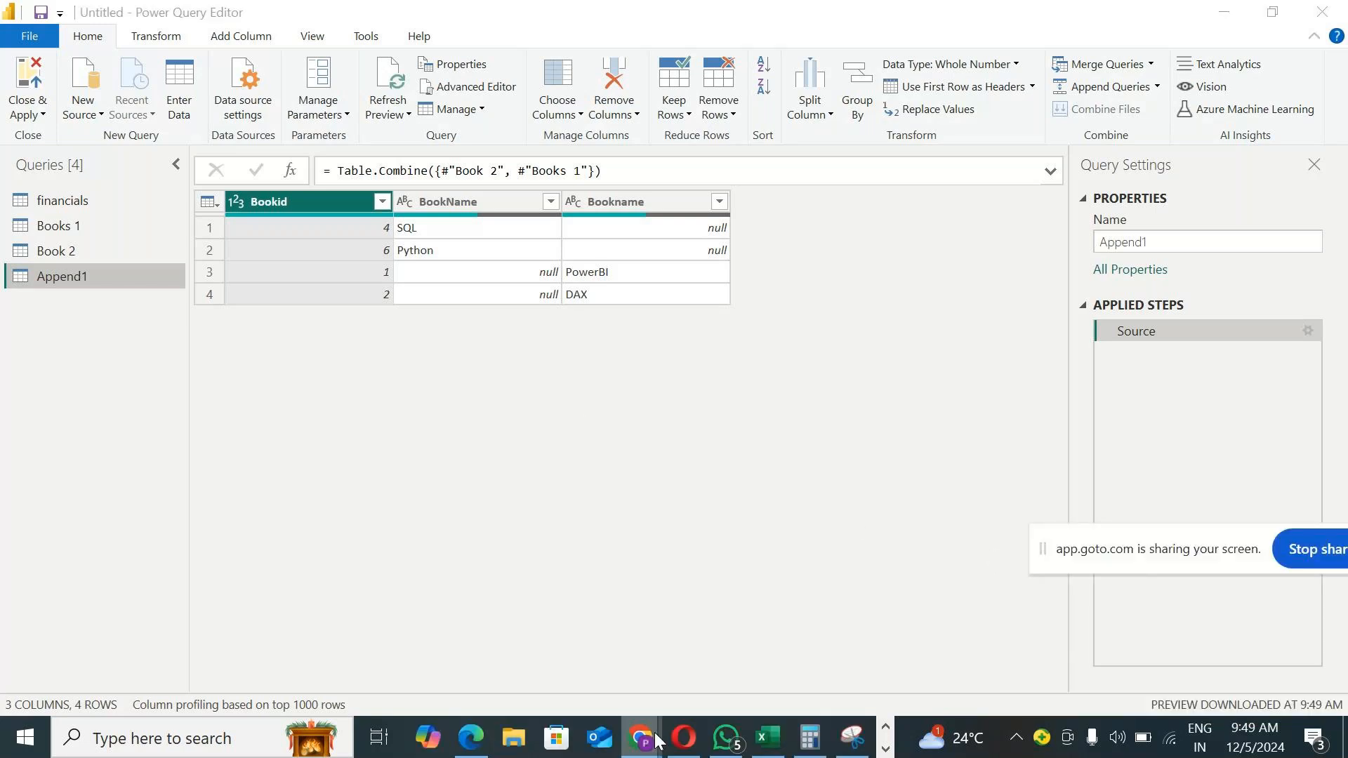
pyautogui.moveTo(639, 737)
pyautogui.click(754, 650)
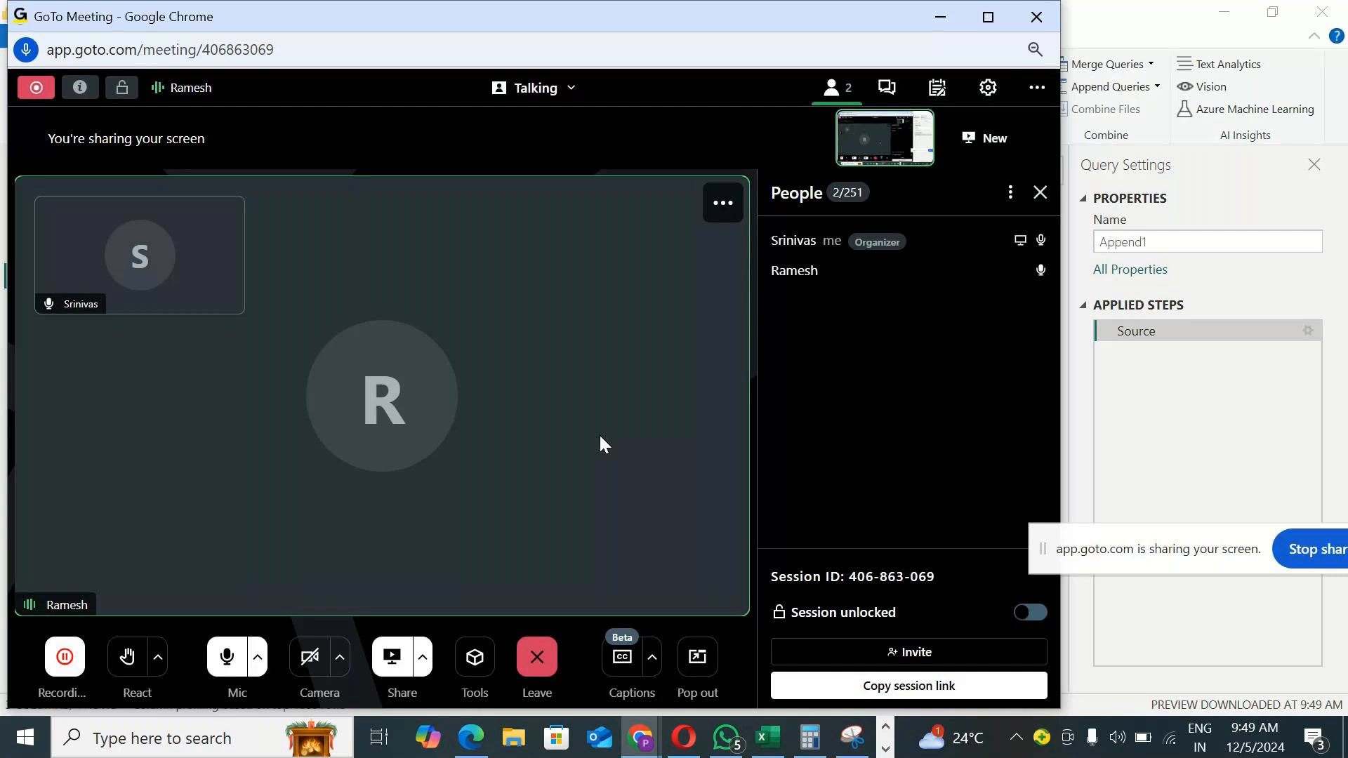
pyautogui.click(939, 15)
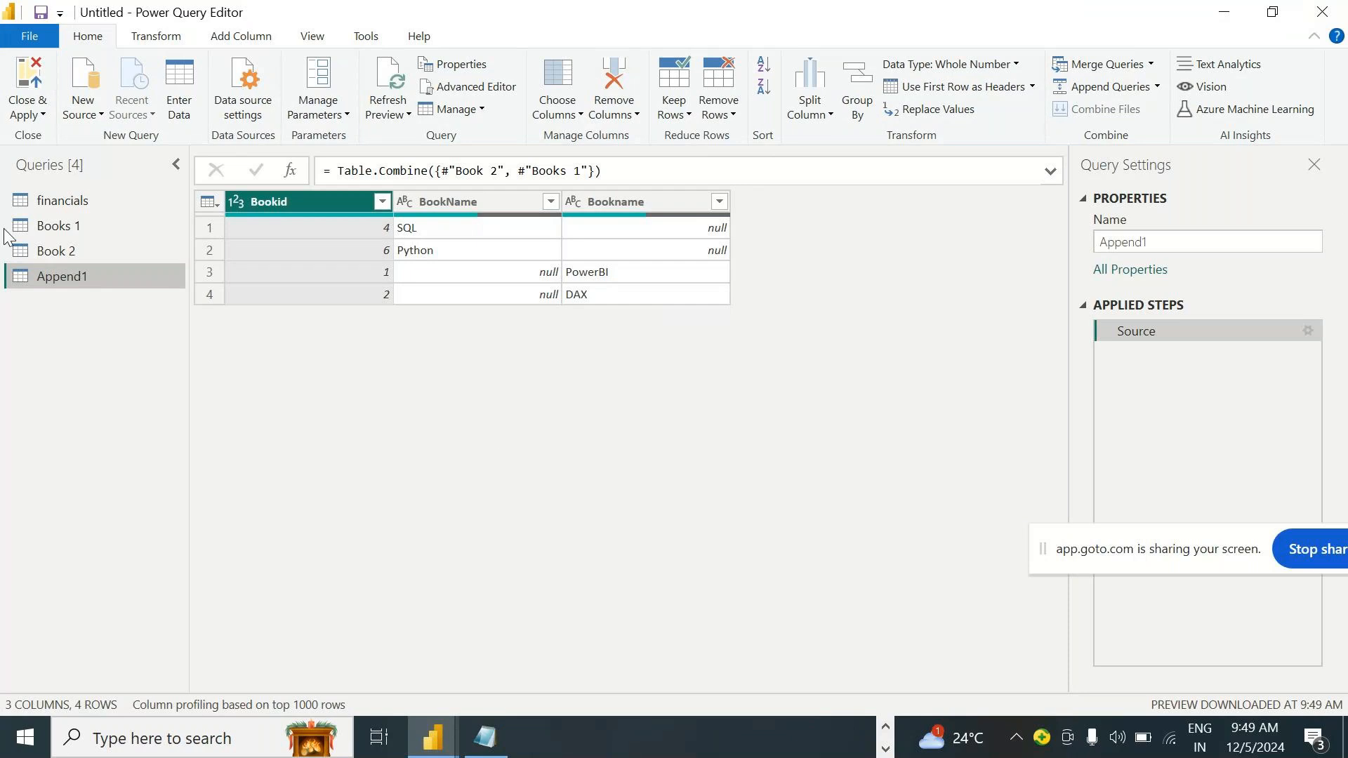
# Review Book 2 and Books 1 once more and delete the Append1 and Book 2 queries
pyautogui.click(85, 252)
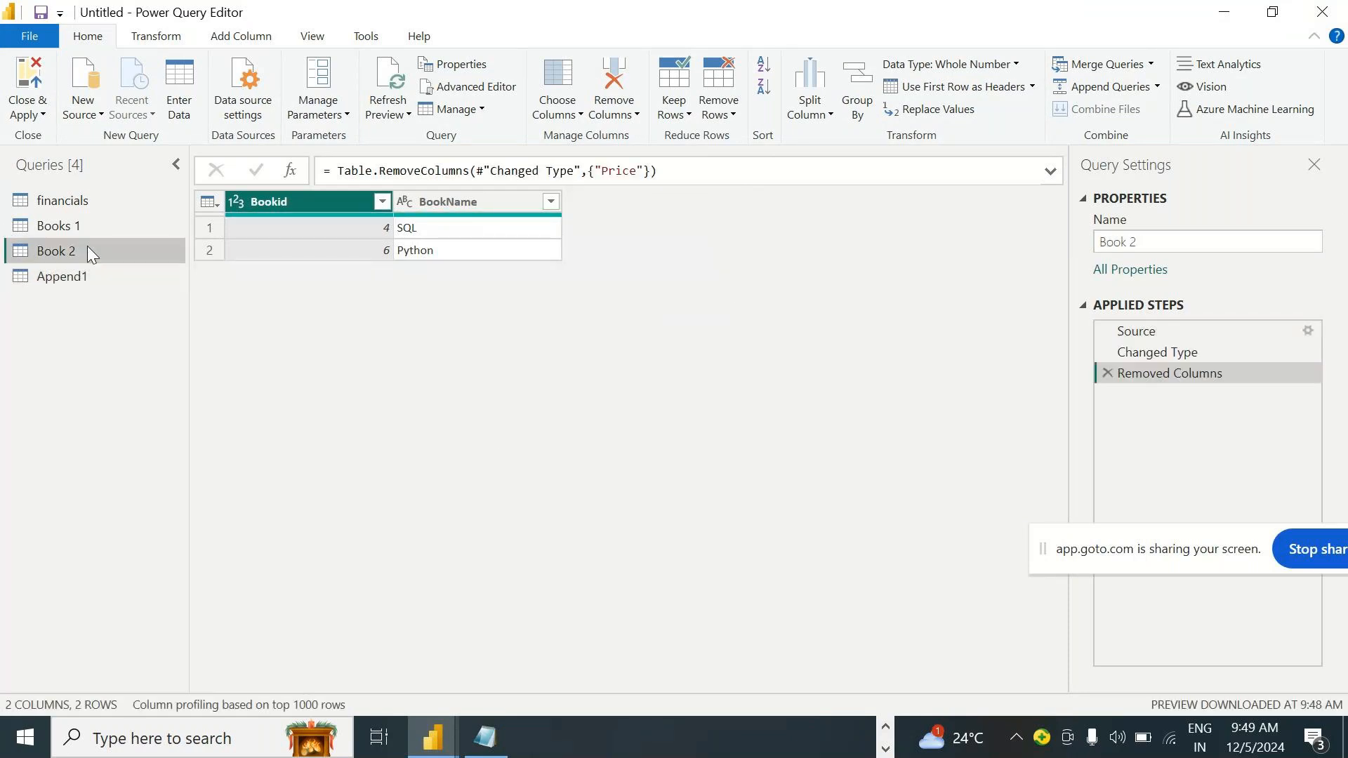
pyautogui.click(89, 226)
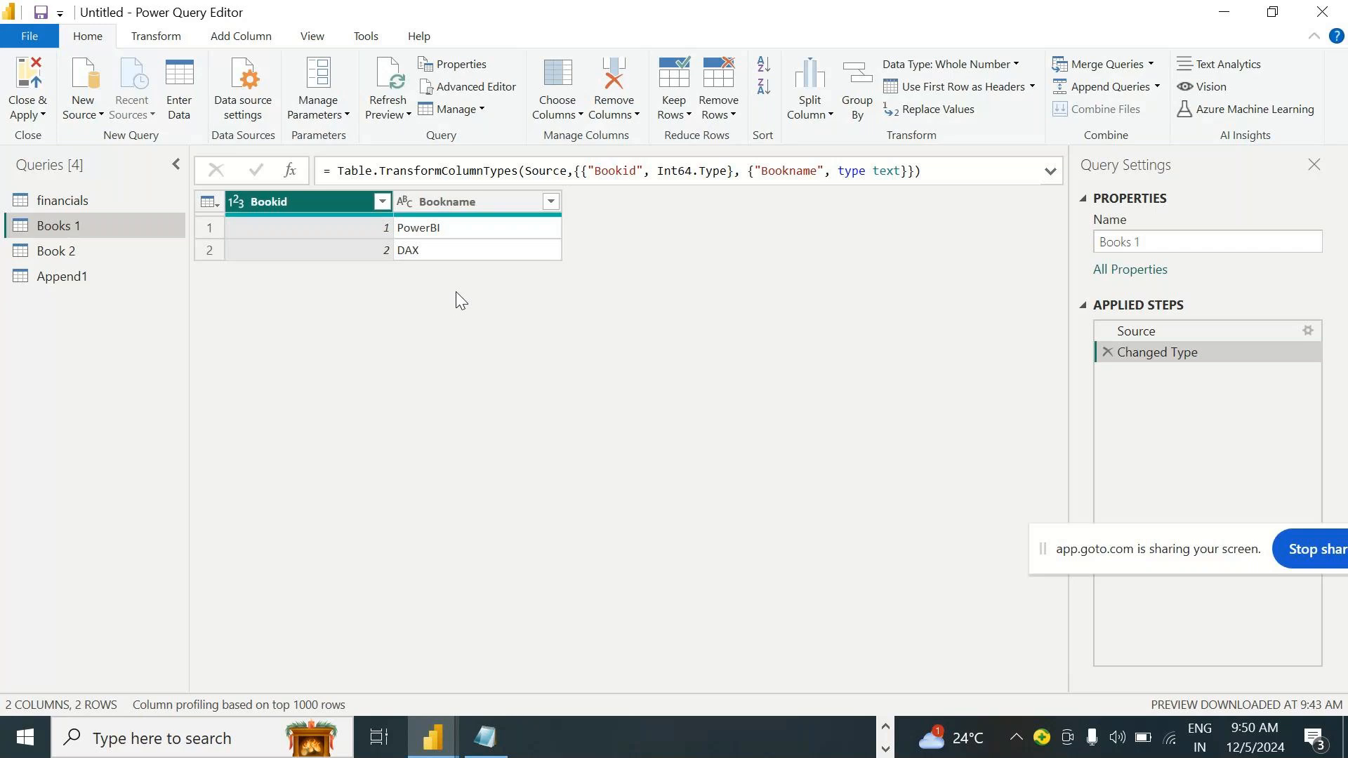
pyautogui.click(76, 278)
pyautogui.rightClick(83, 273)
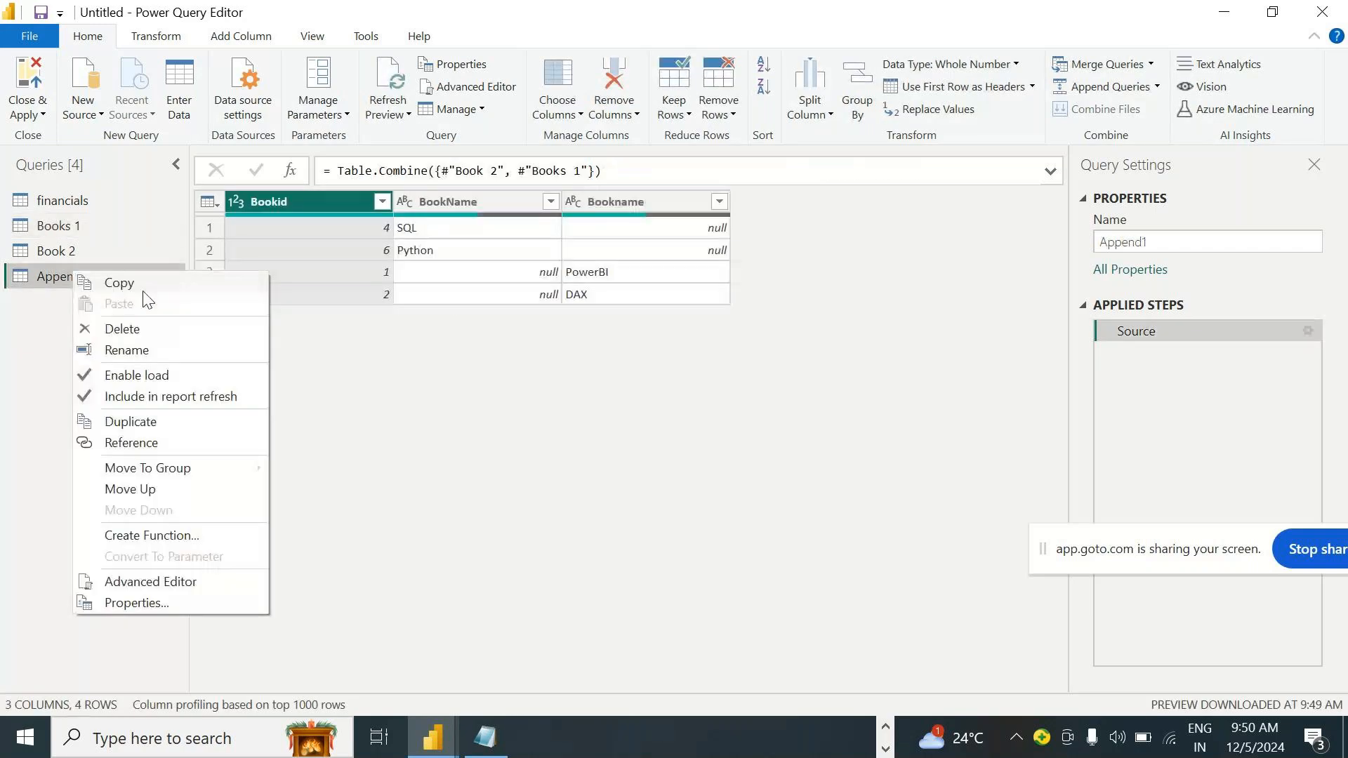
pyautogui.click(122, 330)
pyautogui.click(734, 404)
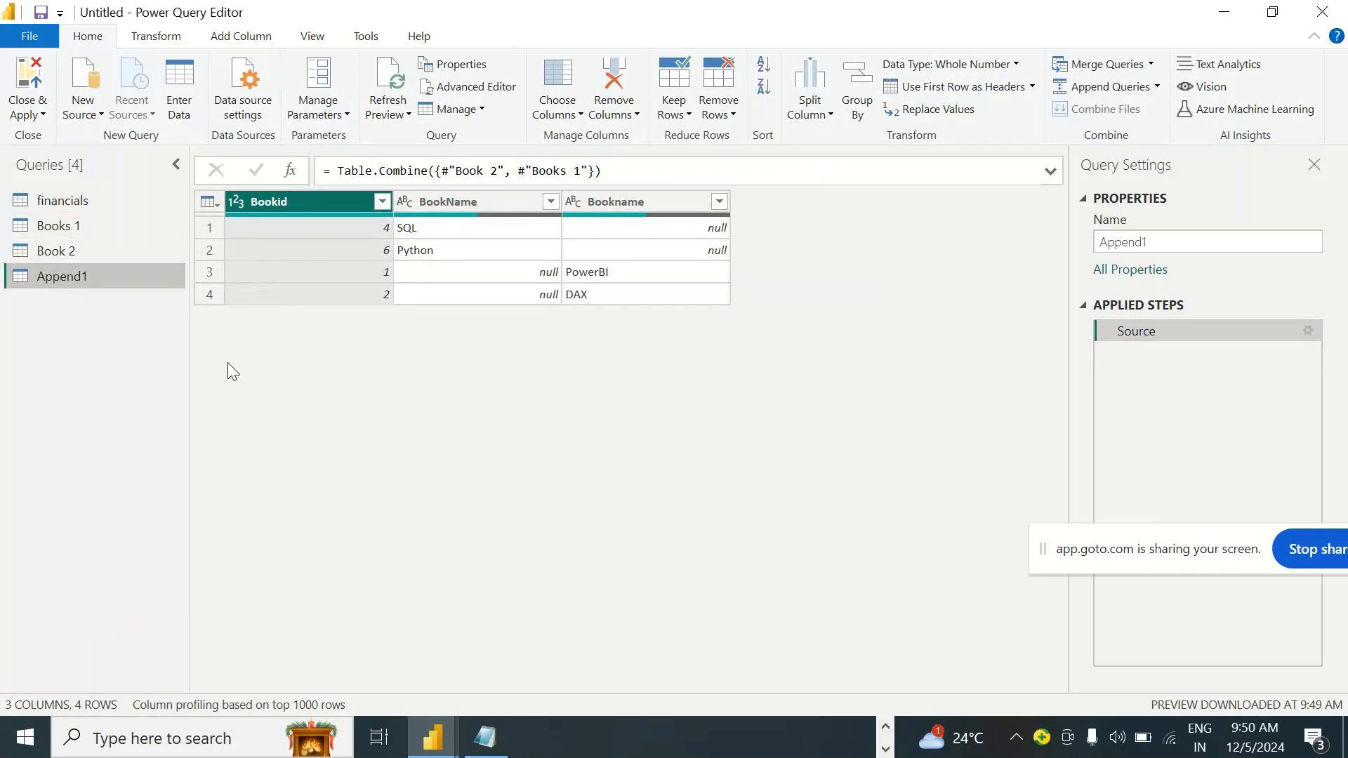
pyautogui.click(73, 252)
pyautogui.press('Delete')
pyautogui.press('Return')
# Rename the Books 1 query as Dim Book
pyautogui.click(69, 227)
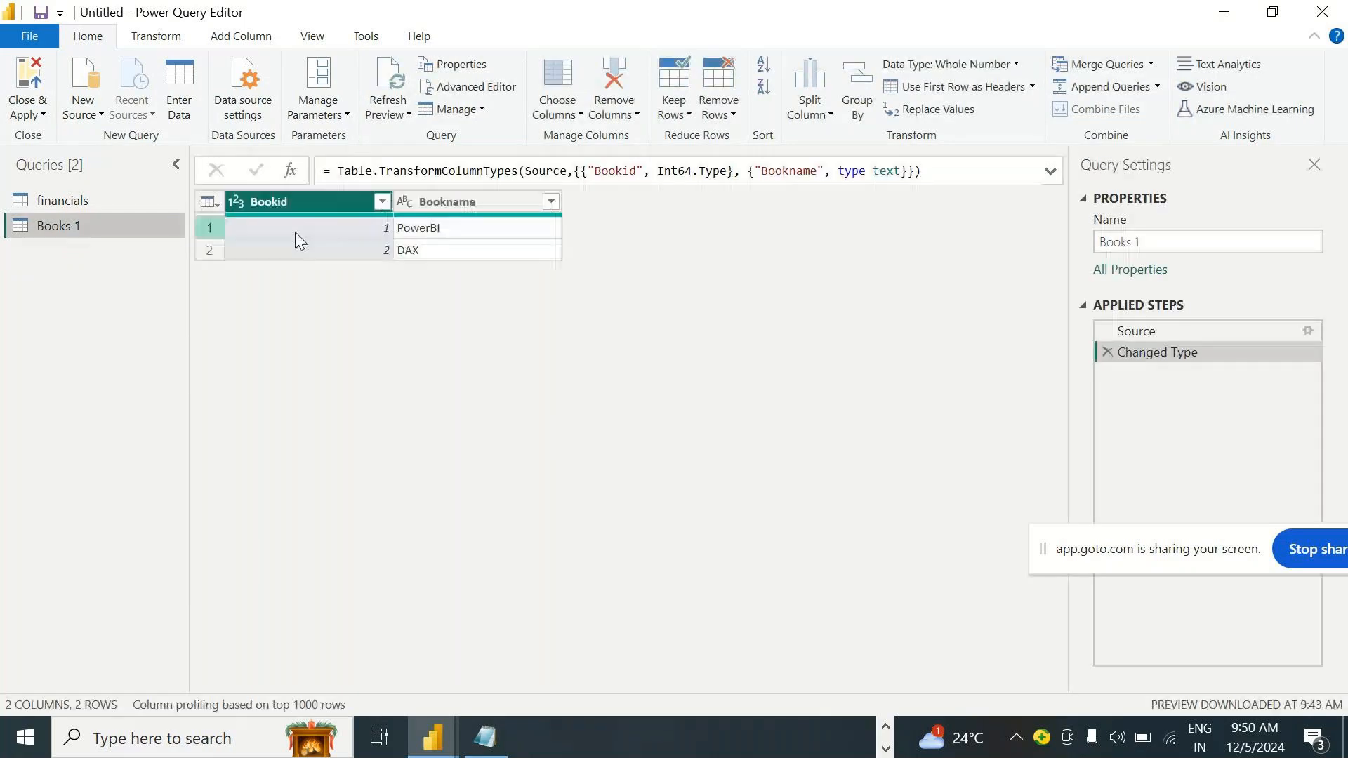
pyautogui.doubleClick(100, 226)
pyautogui.write('Dim Book')
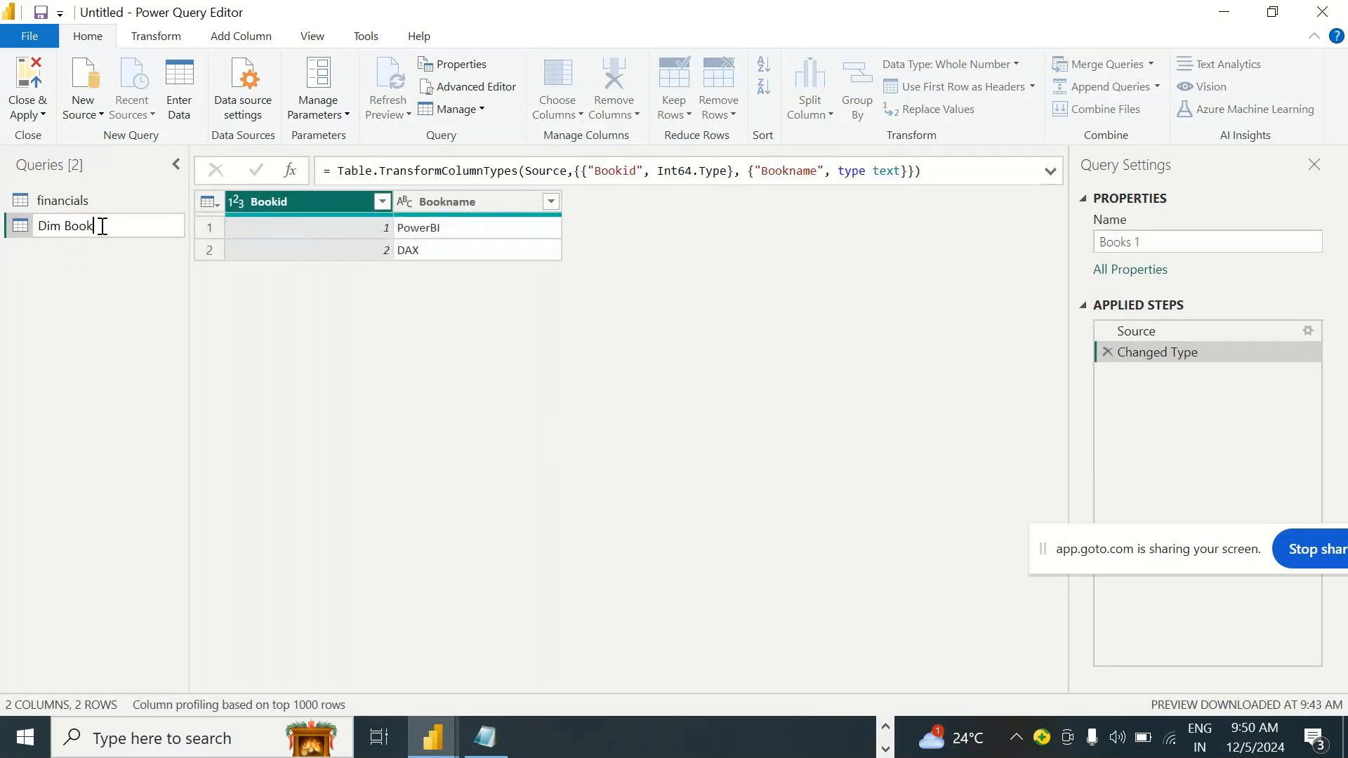
pyautogui.press('Return')
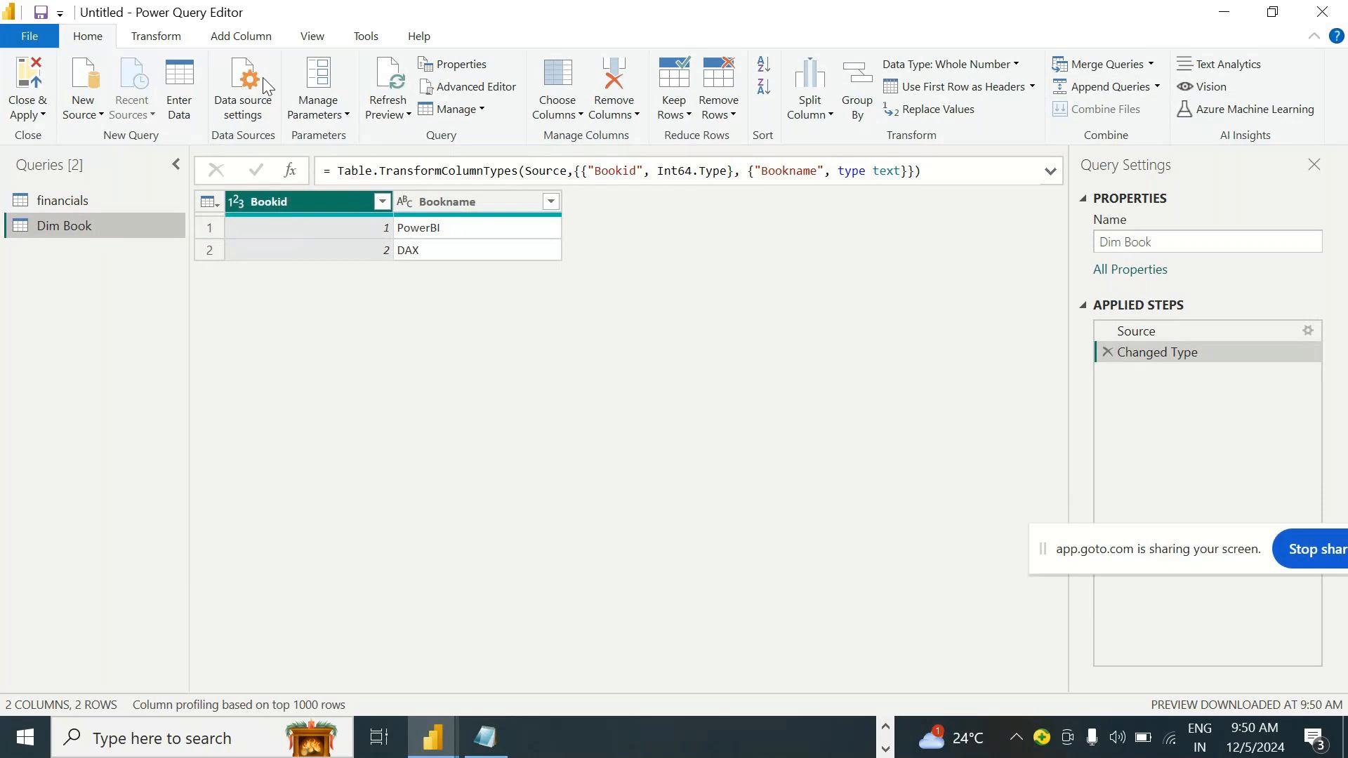
# Start a manually entered table with the columns TID, Bookid and Qty, keeping the Dim Book data in view
pyautogui.click(179, 79)
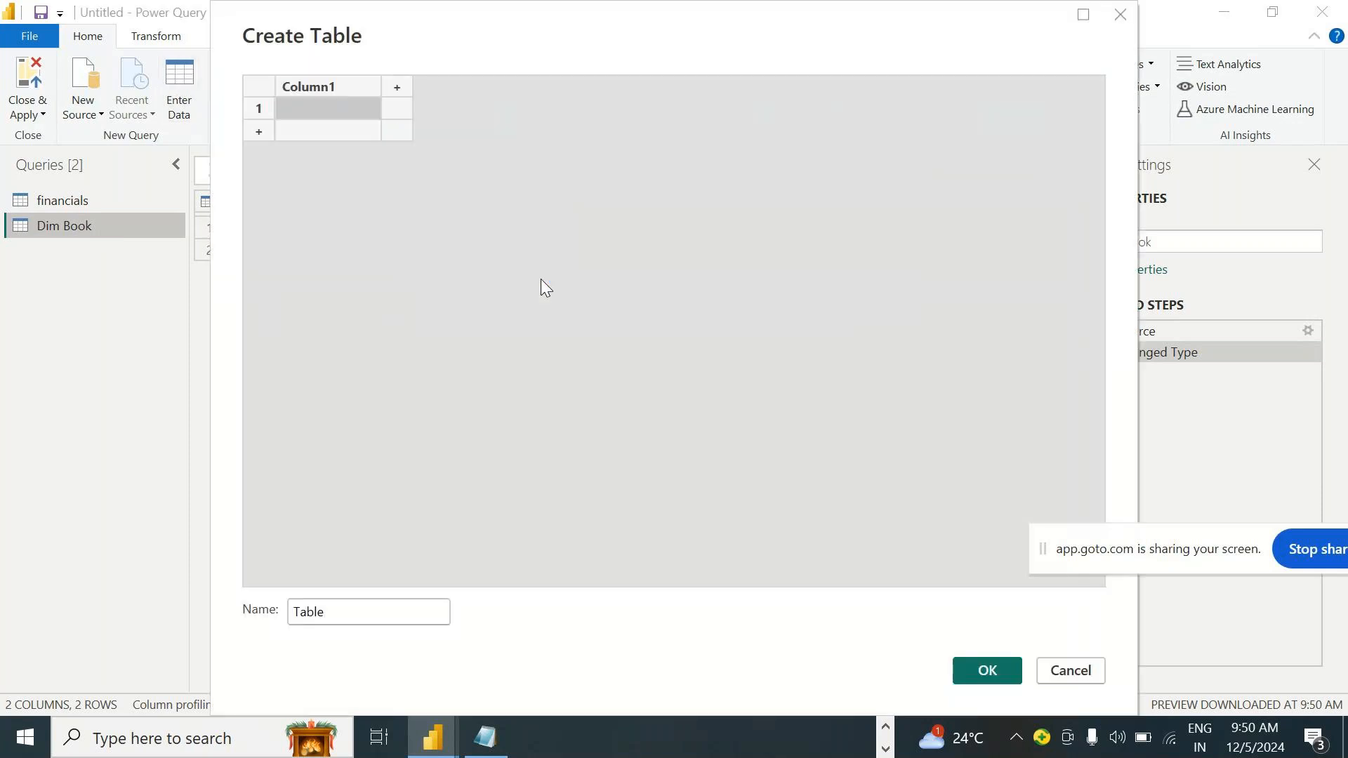
pyautogui.moveTo(499, 57); pyautogui.dragTo(583, 346)
pyautogui.doubleClick(411, 389)
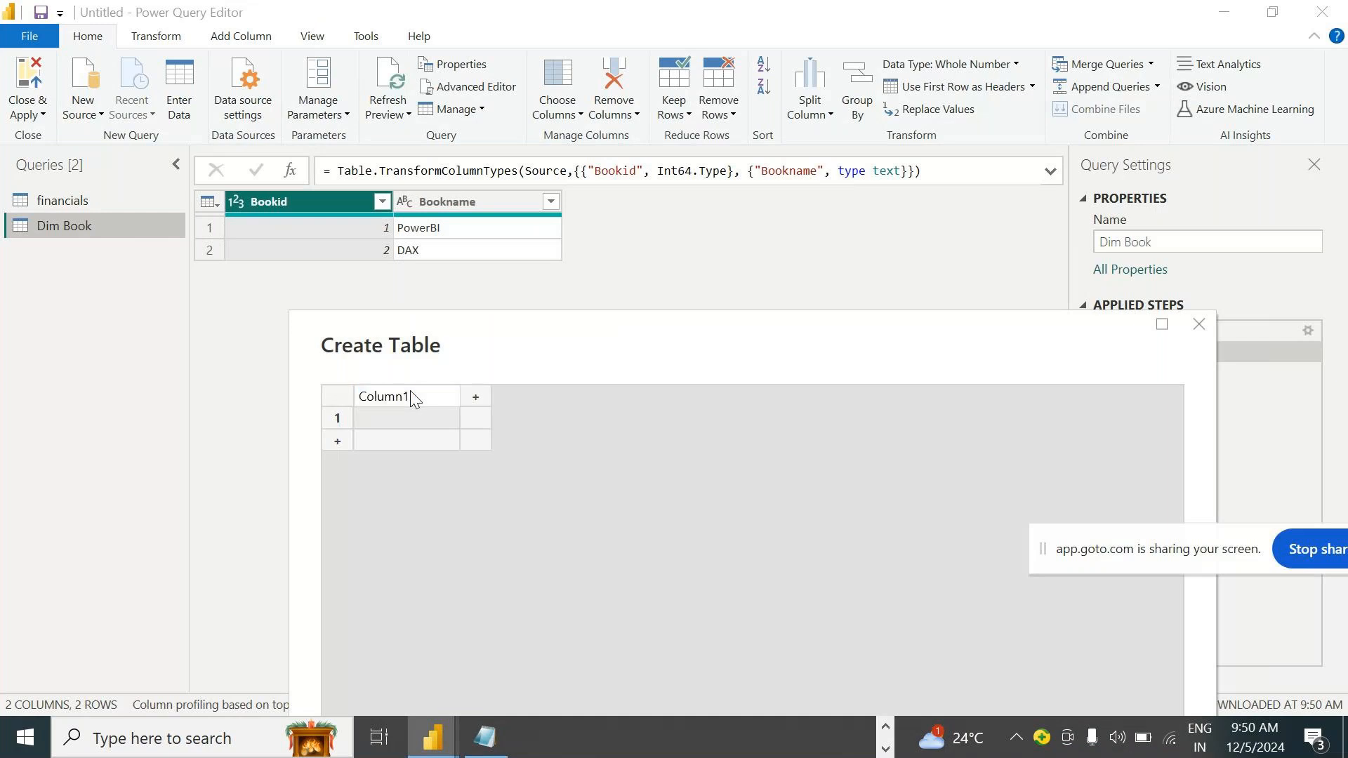
pyautogui.write('TID')
pyautogui.press('Tab')
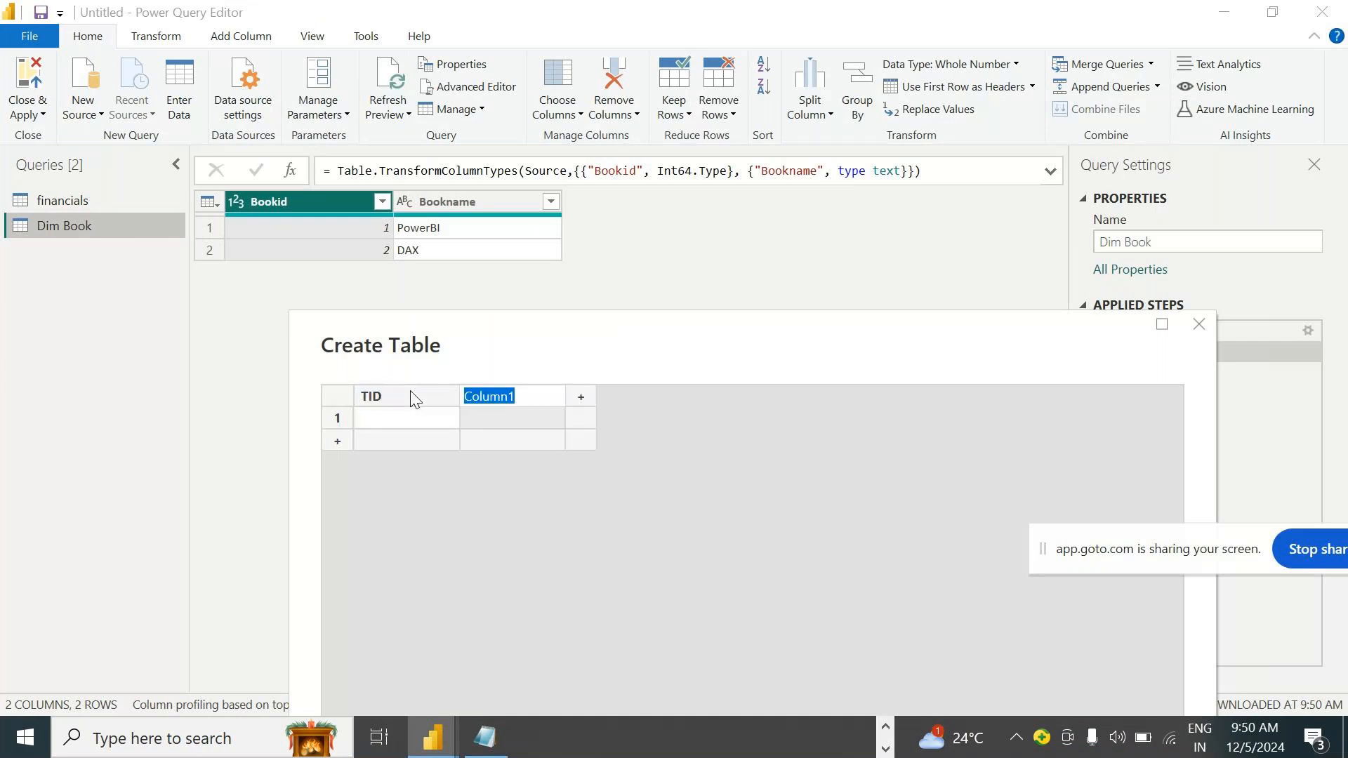
pyautogui.write('Bookid')
pyautogui.press('Tab')
pyautogui.write('Q')
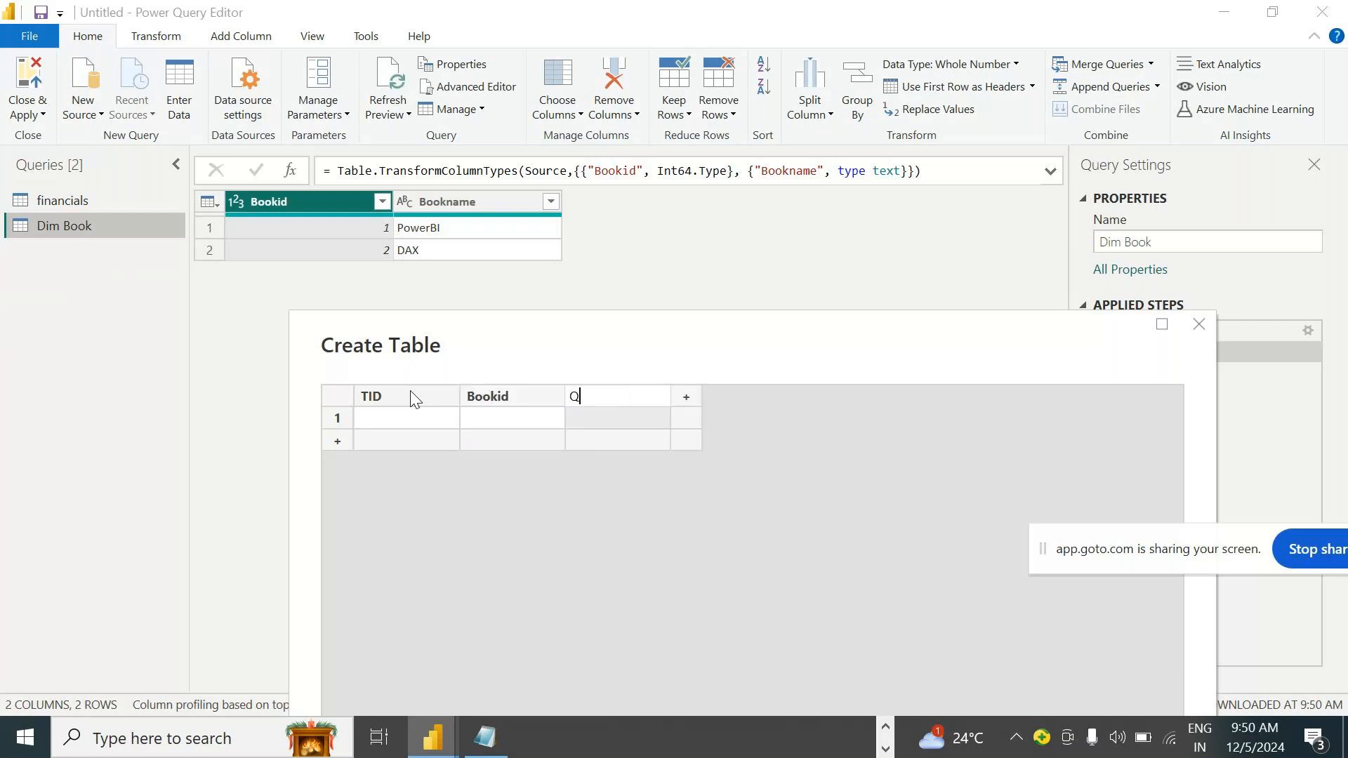
pyautogui.write('ty')
pyautogui.press('Return')
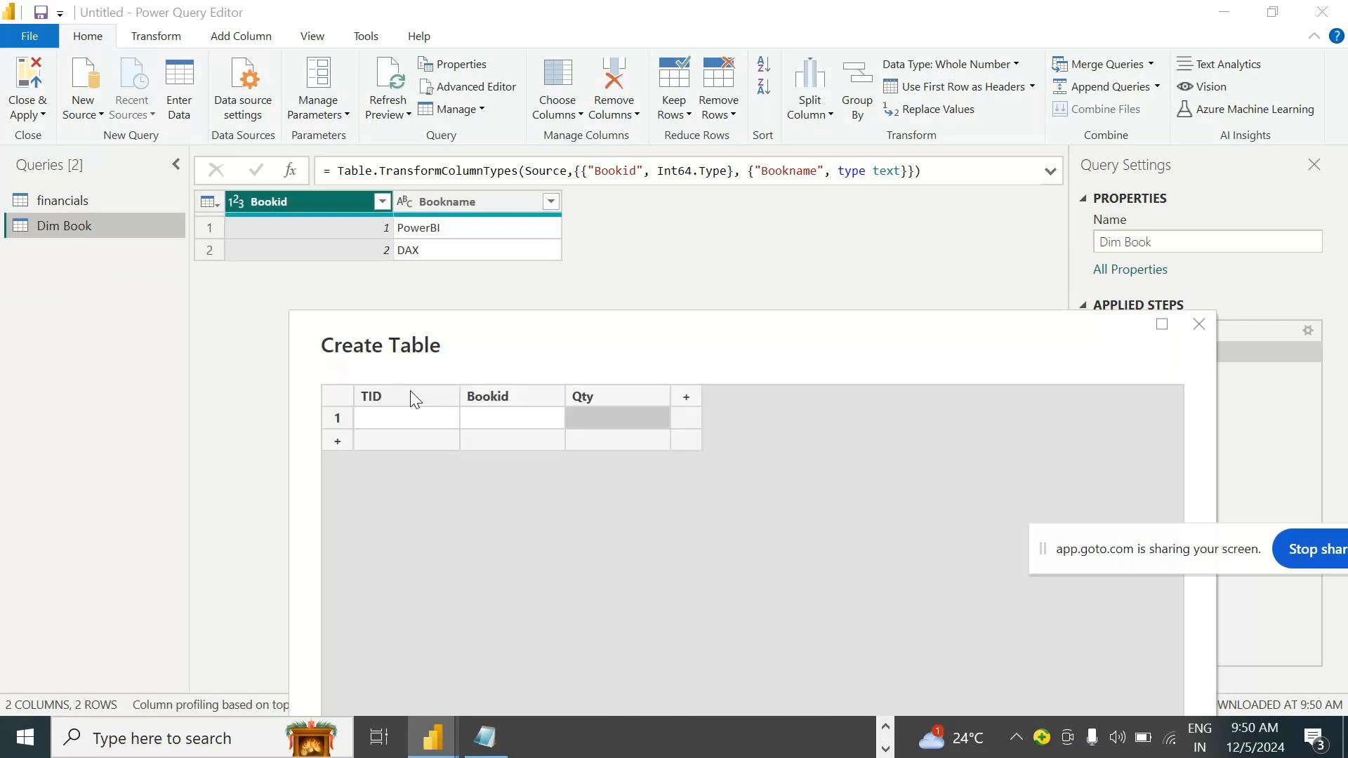
# Fill the TID column of the new table with the values 1, 2, 3 and 4
pyautogui.press('Left')
pyautogui.press('Left')
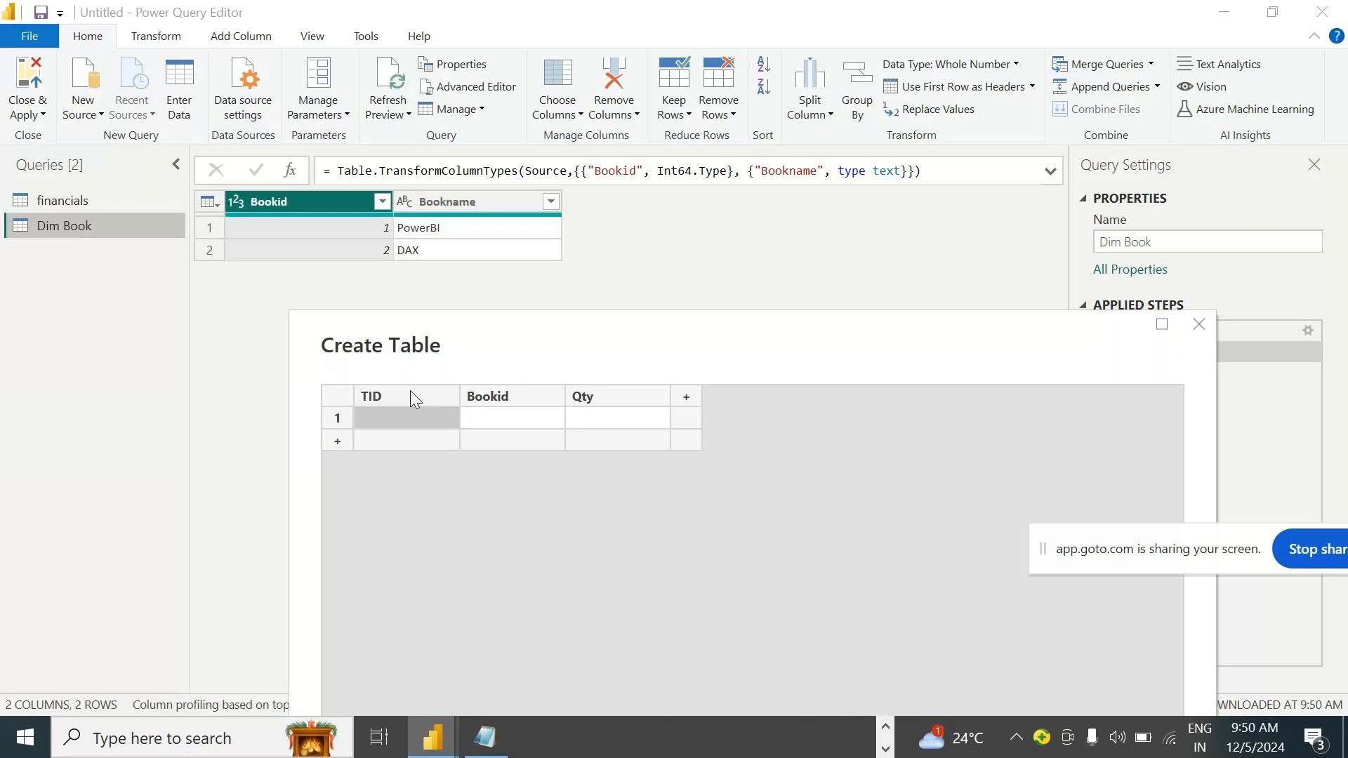
pyautogui.write('1')
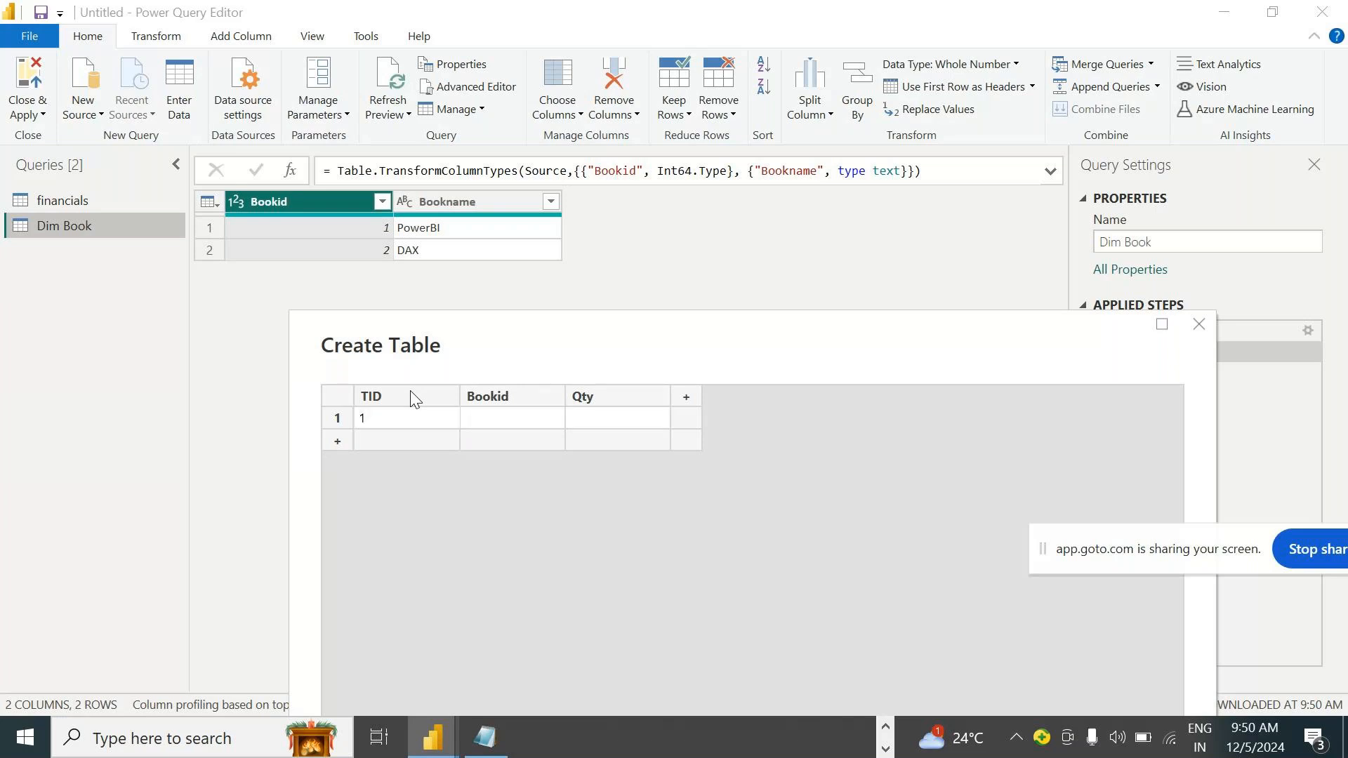
pyautogui.press('Return')
pyautogui.write('3')
pyautogui.press('Return')
pyautogui.write('4')
pyautogui.press('Return')
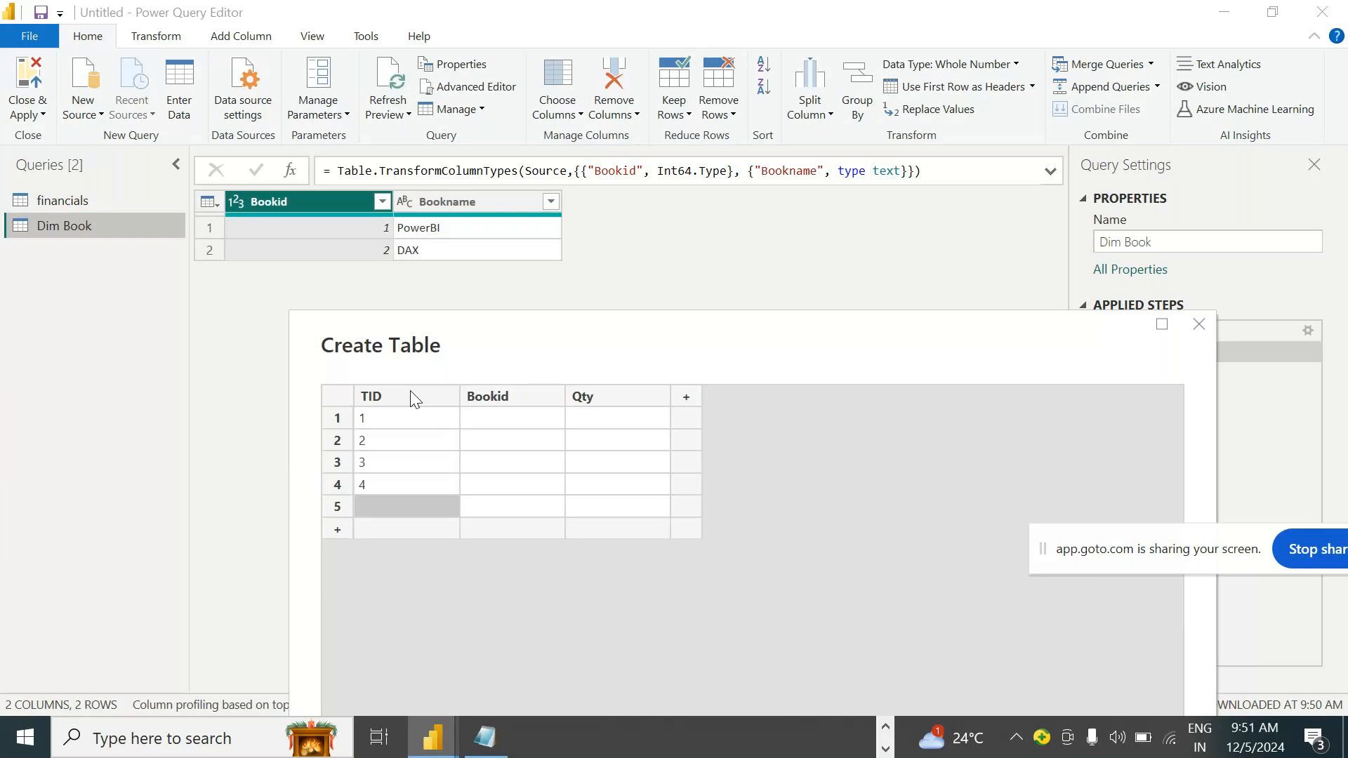
# Enter 5 as the TID in the fifth row of the new table
pyautogui.write('4')
pyautogui.press('BackSpace')
pyautogui.write('5')
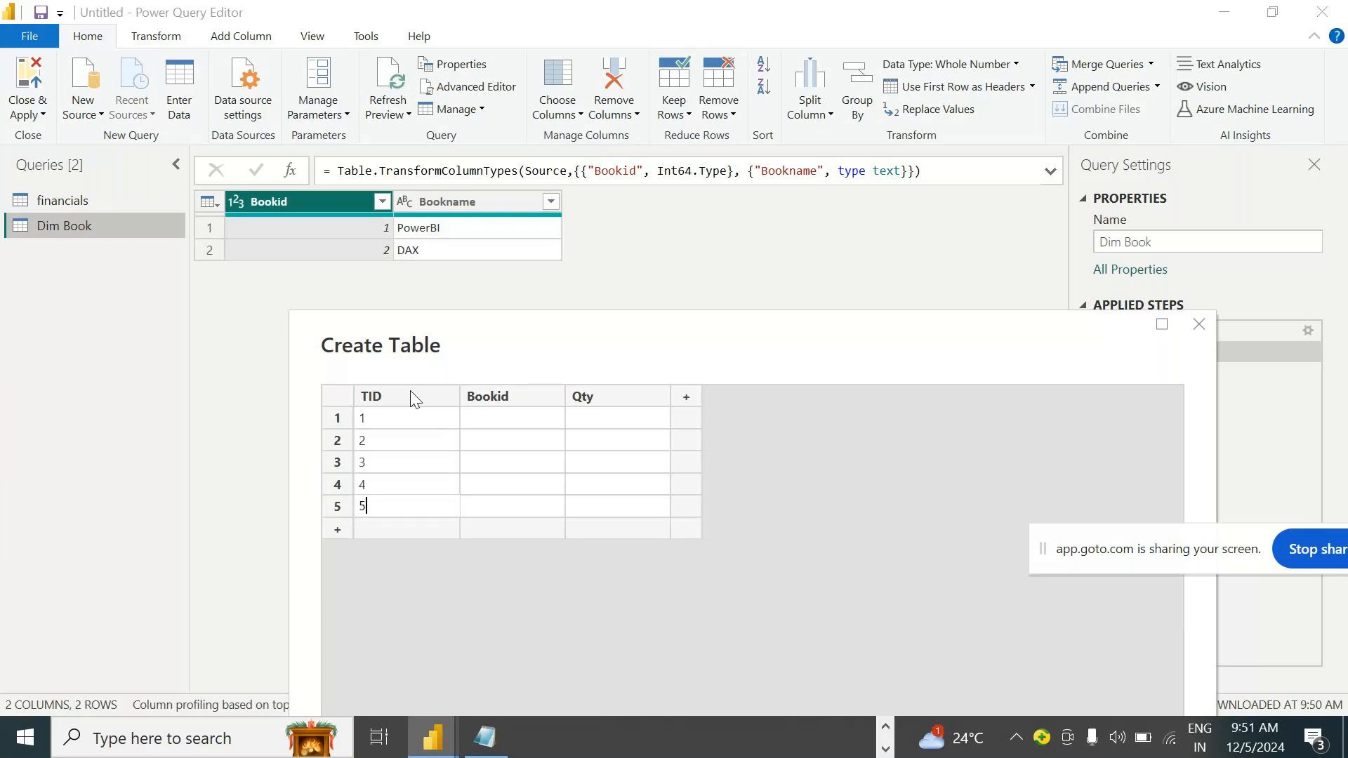
# Fill the Bookid column of the new table with the values 1, 1, 1, 3 and 3
pyautogui.press('Tab')
pyautogui.press('Up')
pyautogui.press('Up')
pyautogui.press('Up')
pyautogui.press('Up')
pyautogui.write('1')
pyautogui.press('Return')
pyautogui.write('1')
pyautogui.press('Return')
pyautogui.write('1')
pyautogui.press('Return')
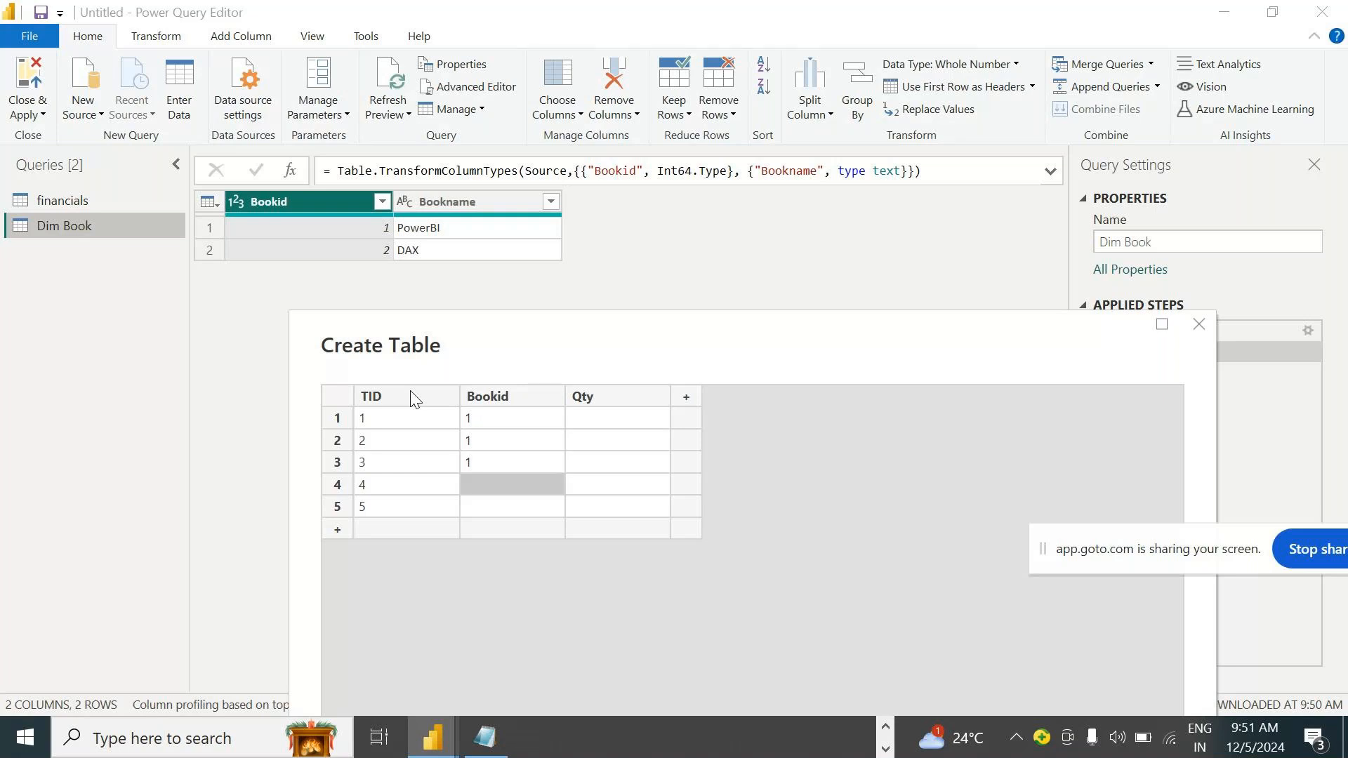
pyautogui.write('3')
pyautogui.press('Return')
pyautogui.write('3')
# Fill the Qty column of the new table with the values 5, 2, 3, 3 and 3
pyautogui.press('Tab')
pyautogui.press('Up')
pyautogui.press('Up')
pyautogui.press('Up')
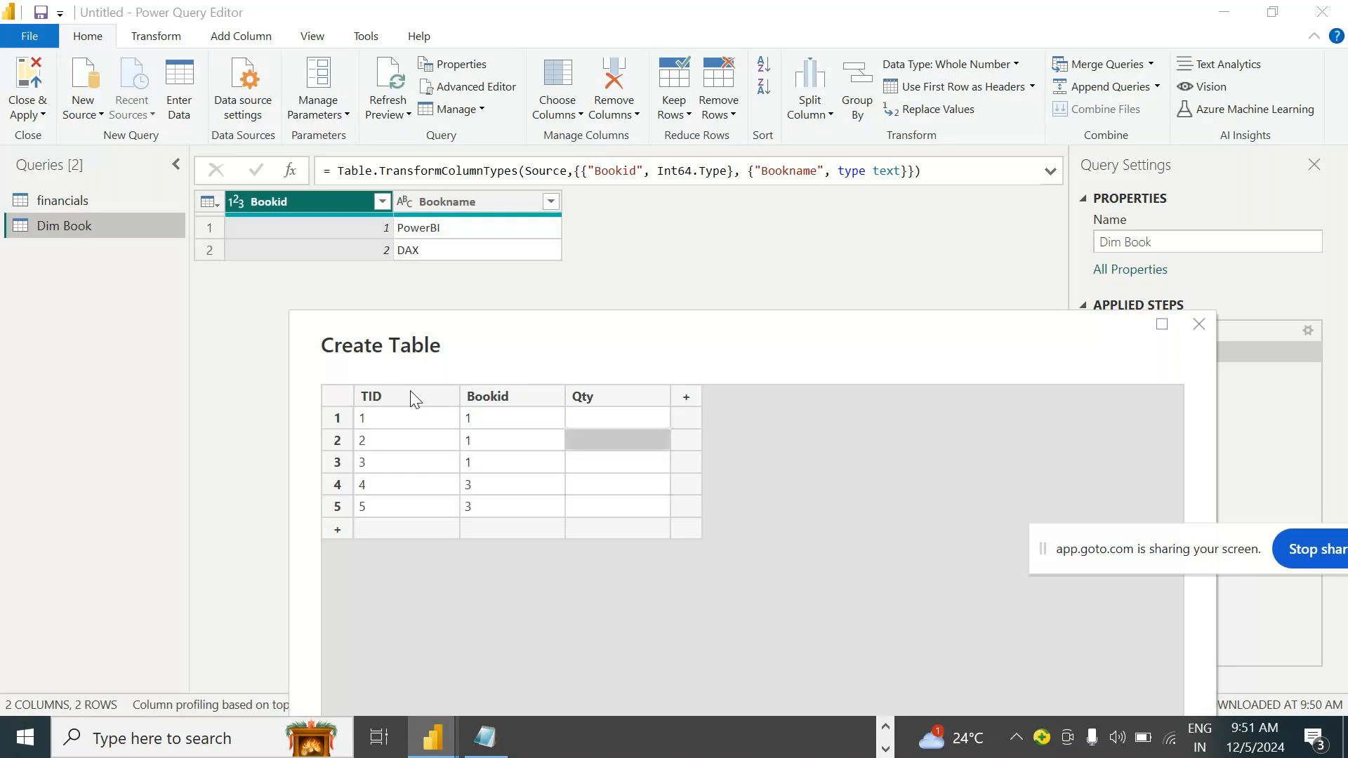
pyautogui.press('Up')
pyautogui.write('5')
pyautogui.press('Return')
pyautogui.write('2')
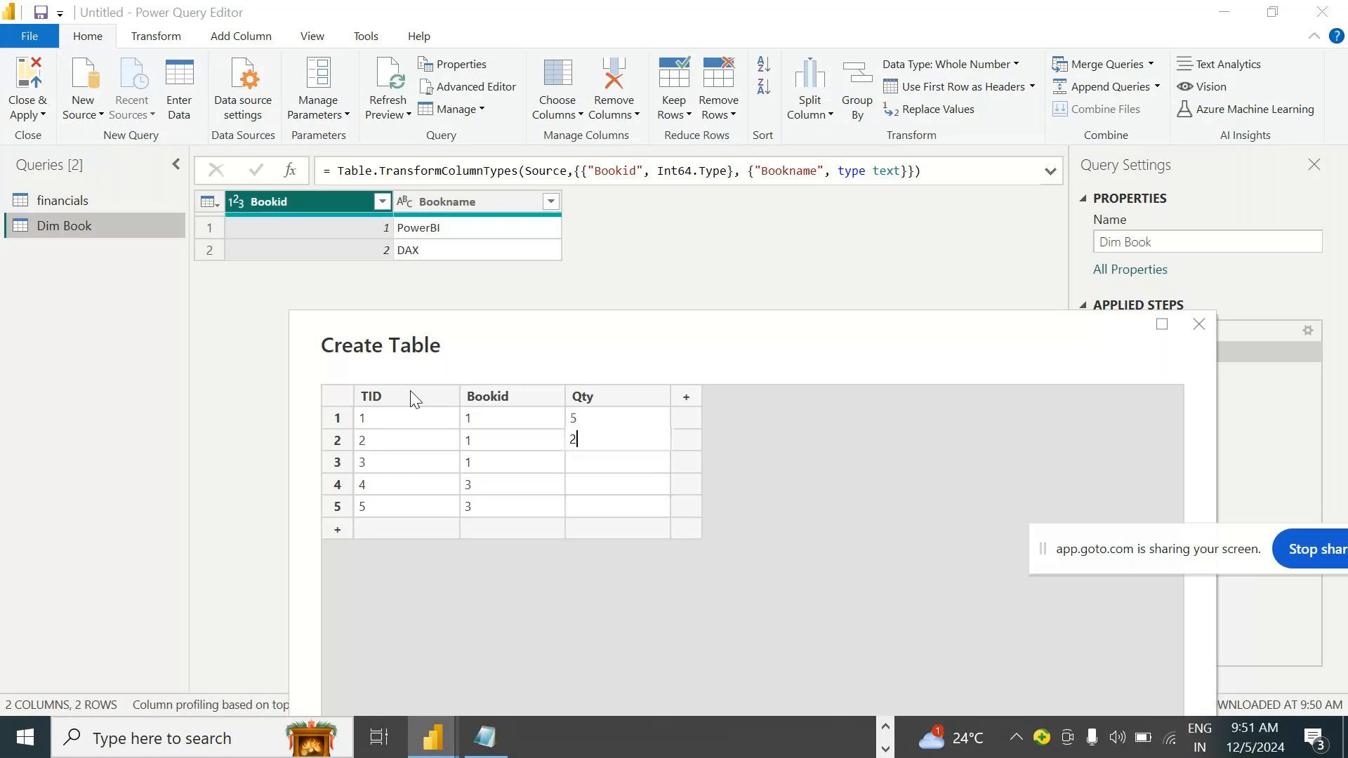
pyautogui.press('Return')
pyautogui.write('3')
pyautogui.press('Return')
pyautogui.write('3')
pyautogui.press('Return')
pyautogui.write('3')
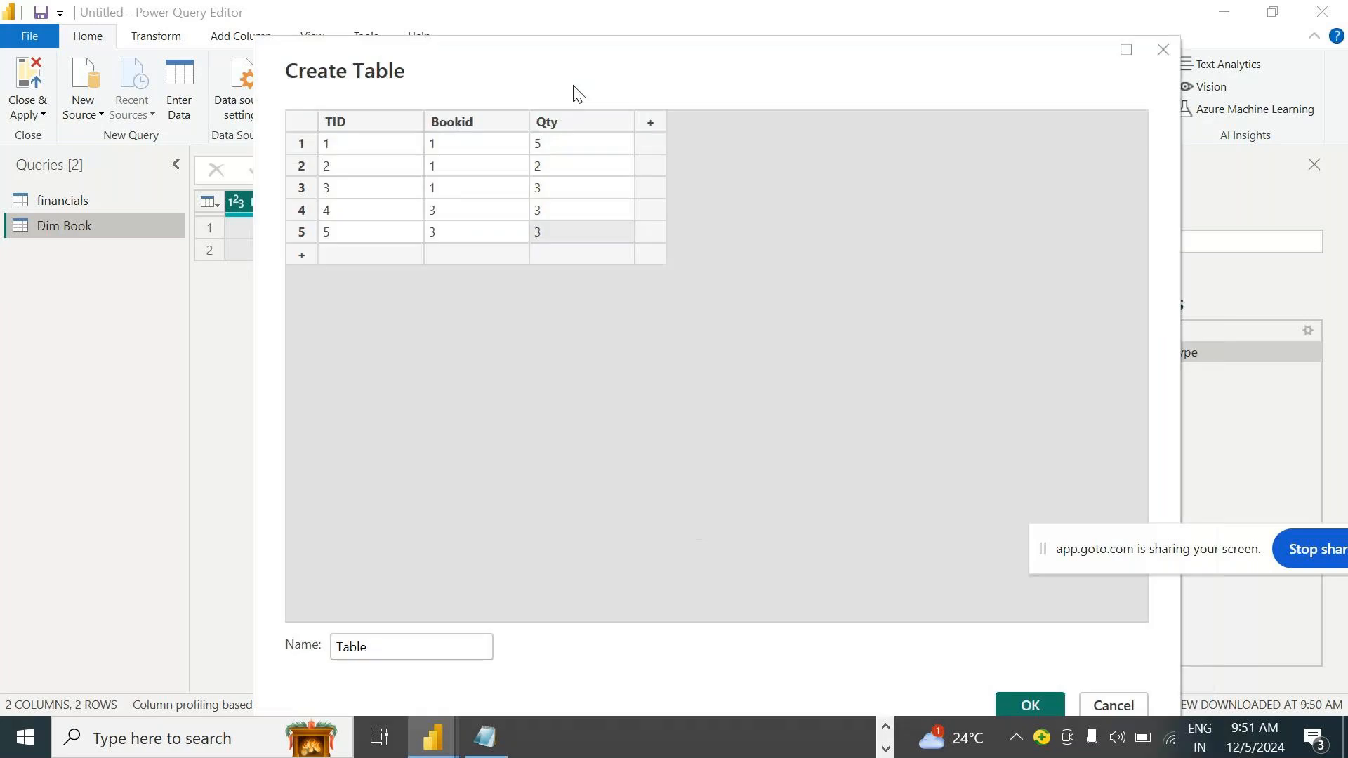
# Name the new table fact and create it
pyautogui.moveTo(624, 339); pyautogui.dragTo(588, 64)
pyautogui.click(437, 646)
pyautogui.doubleClick(437, 646)
pyautogui.write('fact')
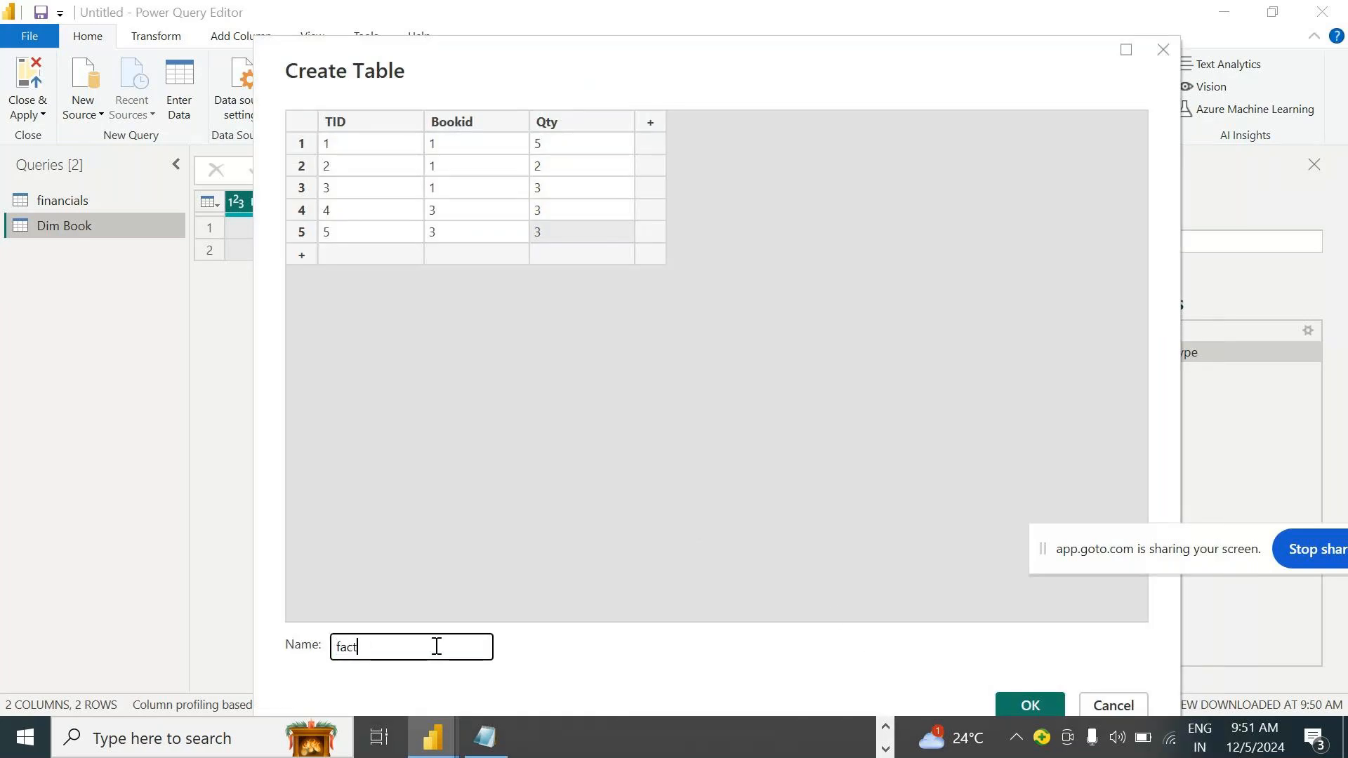
pyautogui.click(1041, 703)
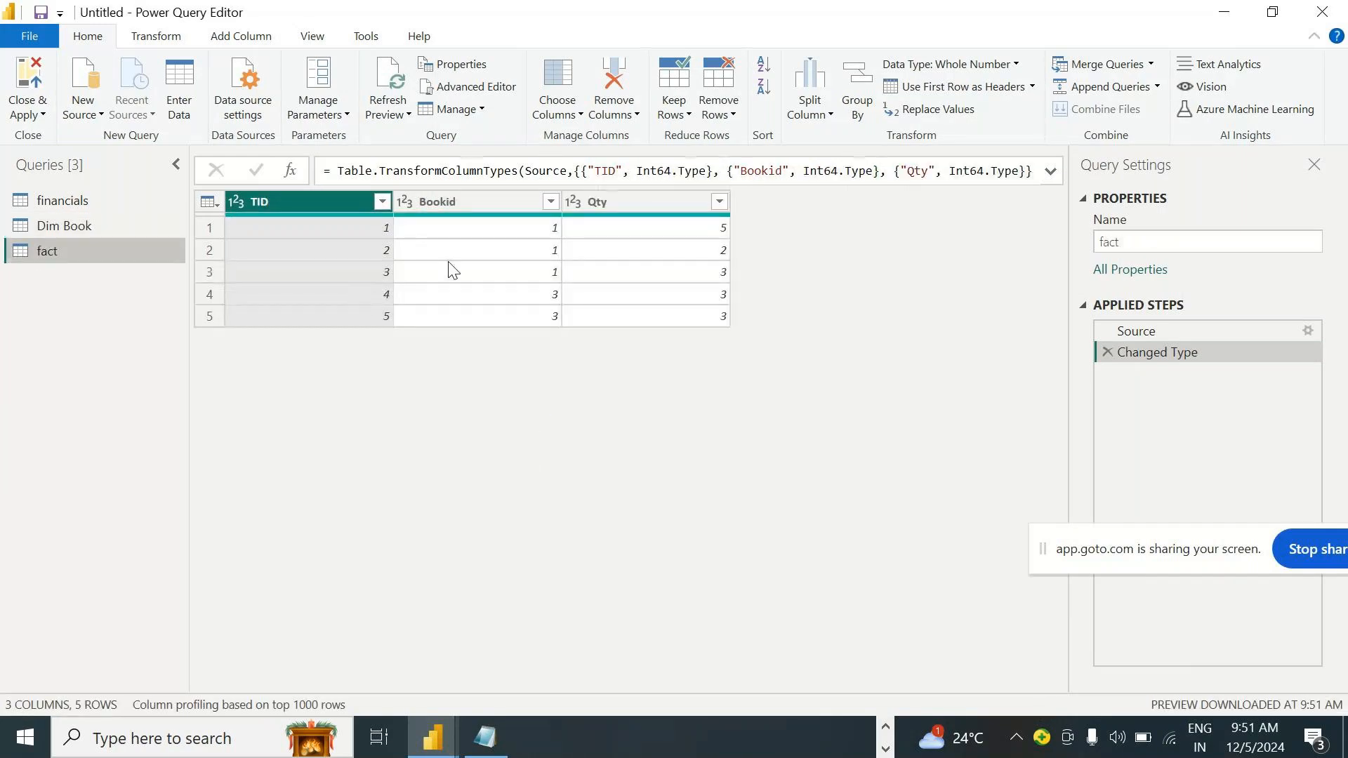
# Compare the rows of the Dim Book and fact tables by alternating between the two queries
pyautogui.click(70, 226)
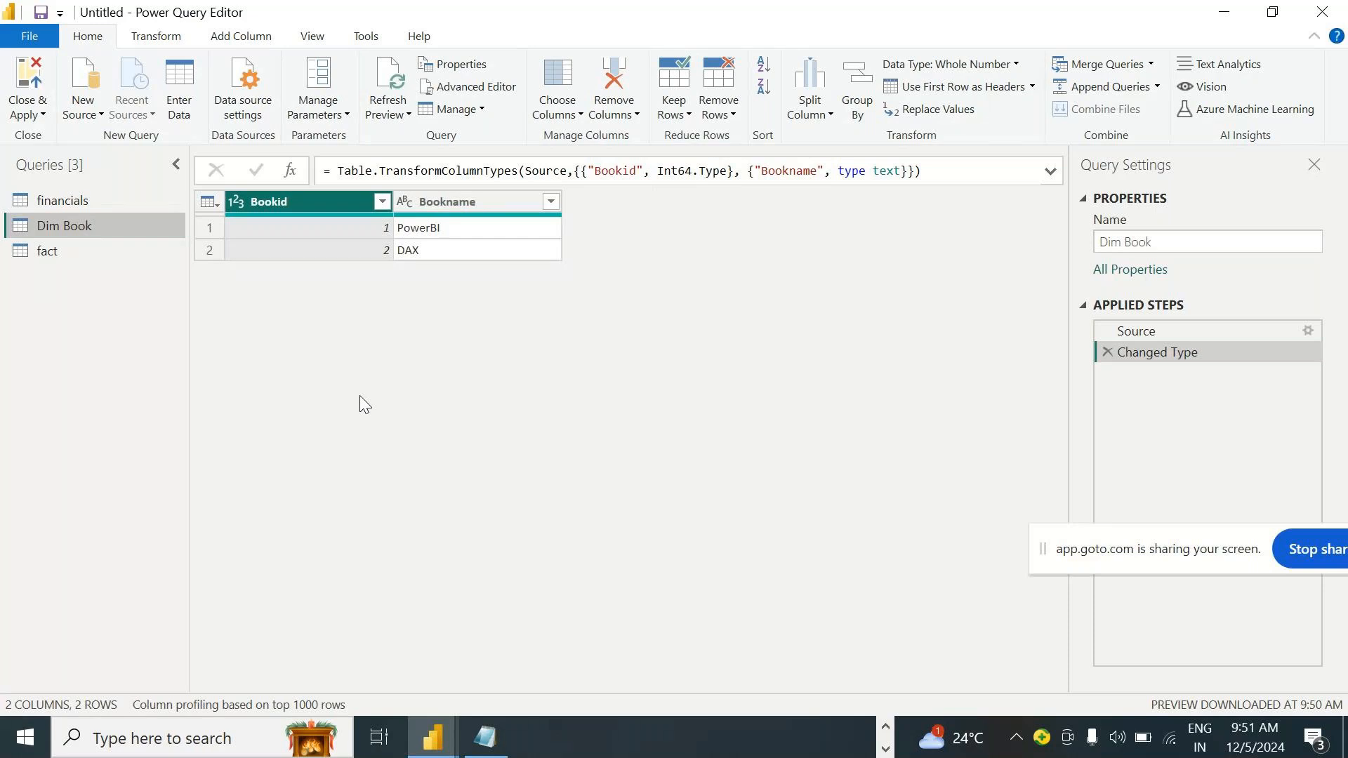
pyautogui.click(65, 252)
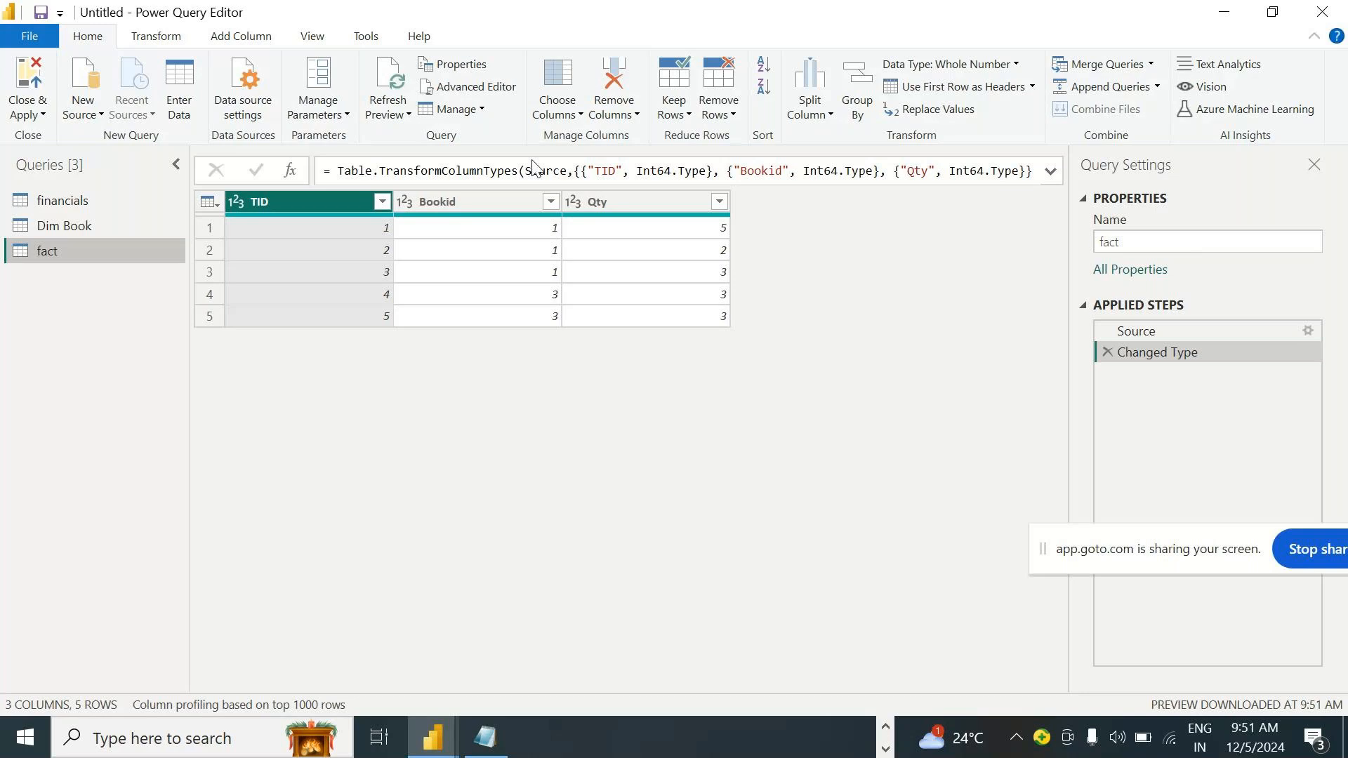
pyautogui.click(86, 228)
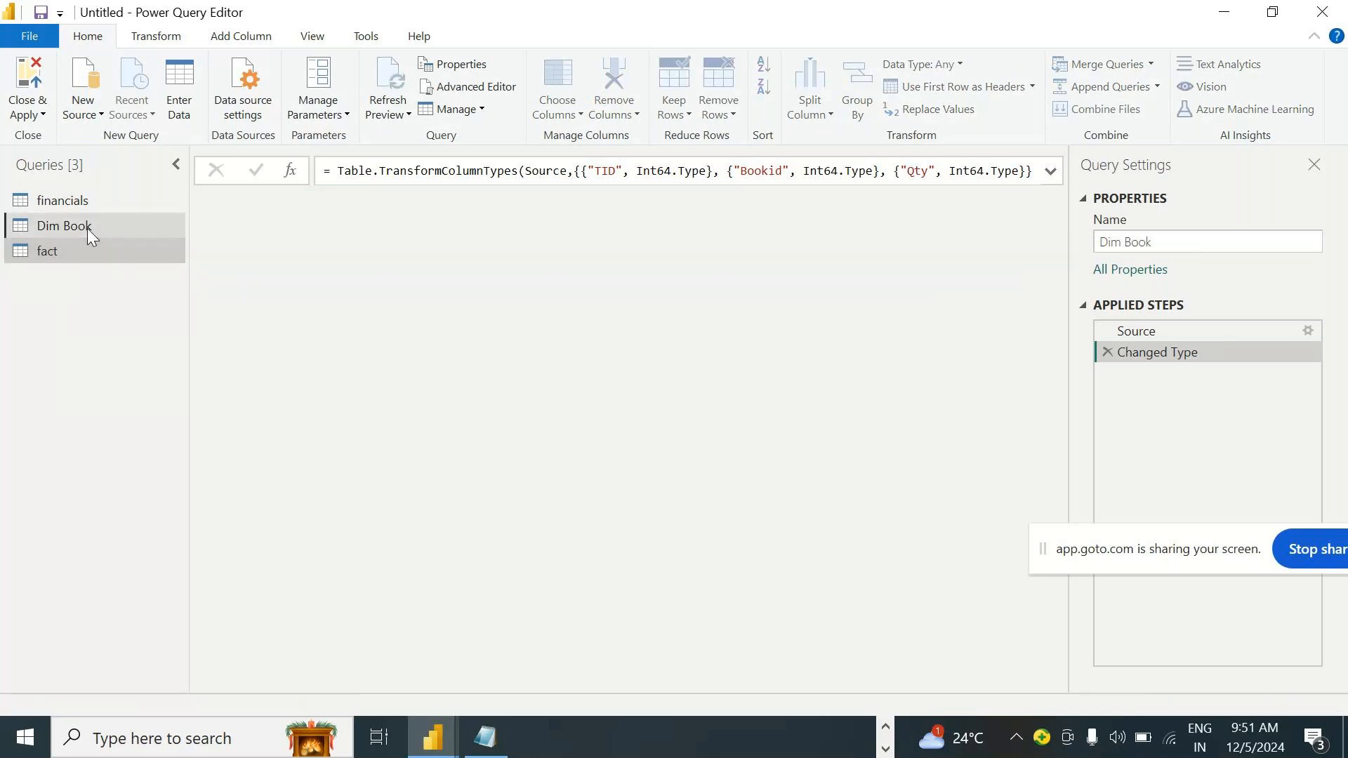
pyautogui.click(120, 251)
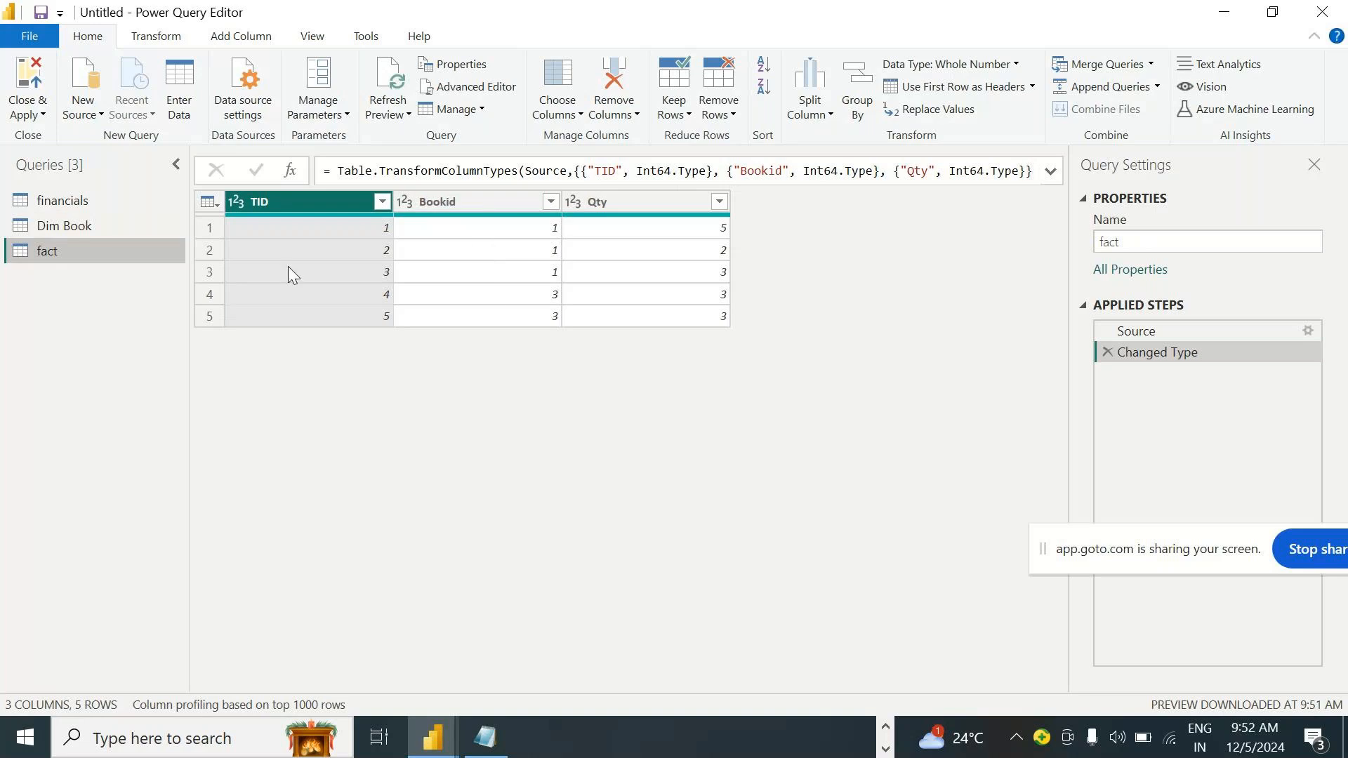
pyautogui.click(78, 225)
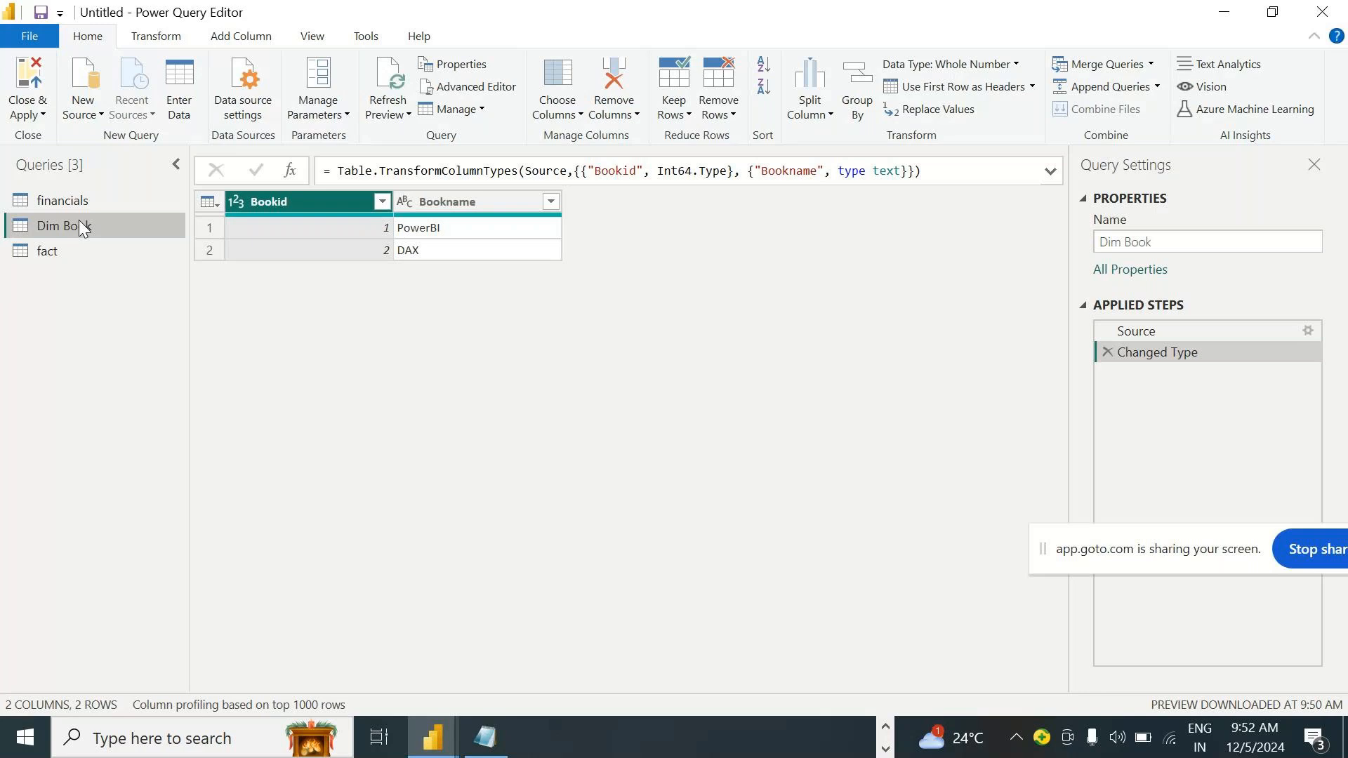
pyautogui.click(56, 254)
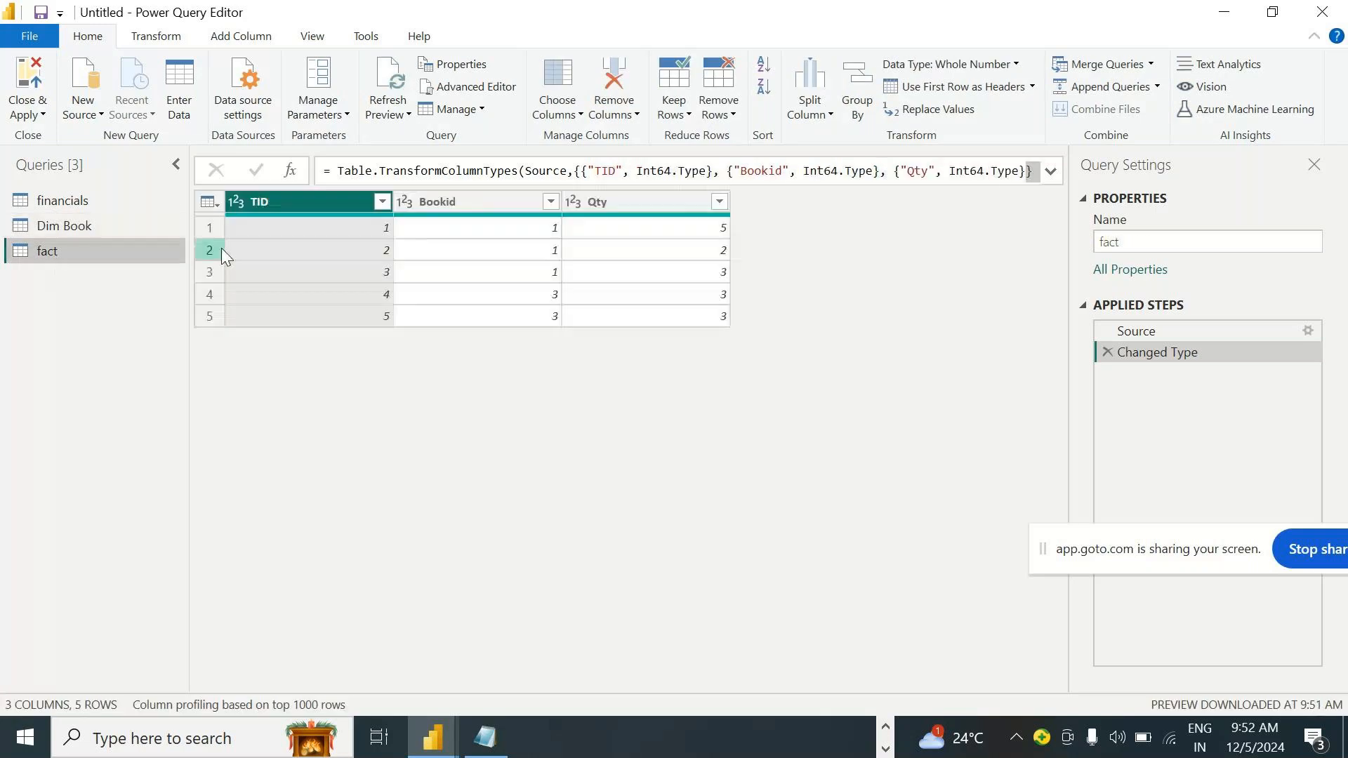
pyautogui.click(218, 202)
pyautogui.click(285, 638)
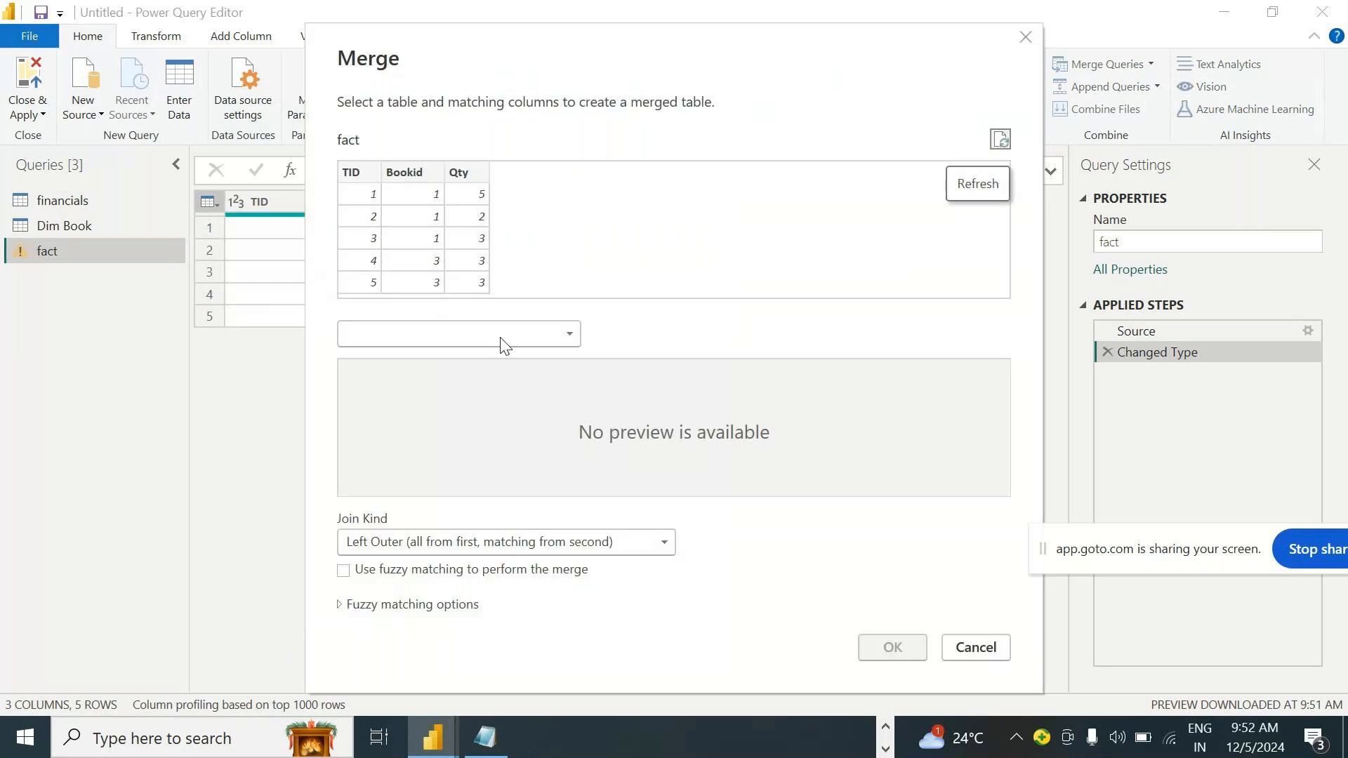
pyautogui.click(496, 333)
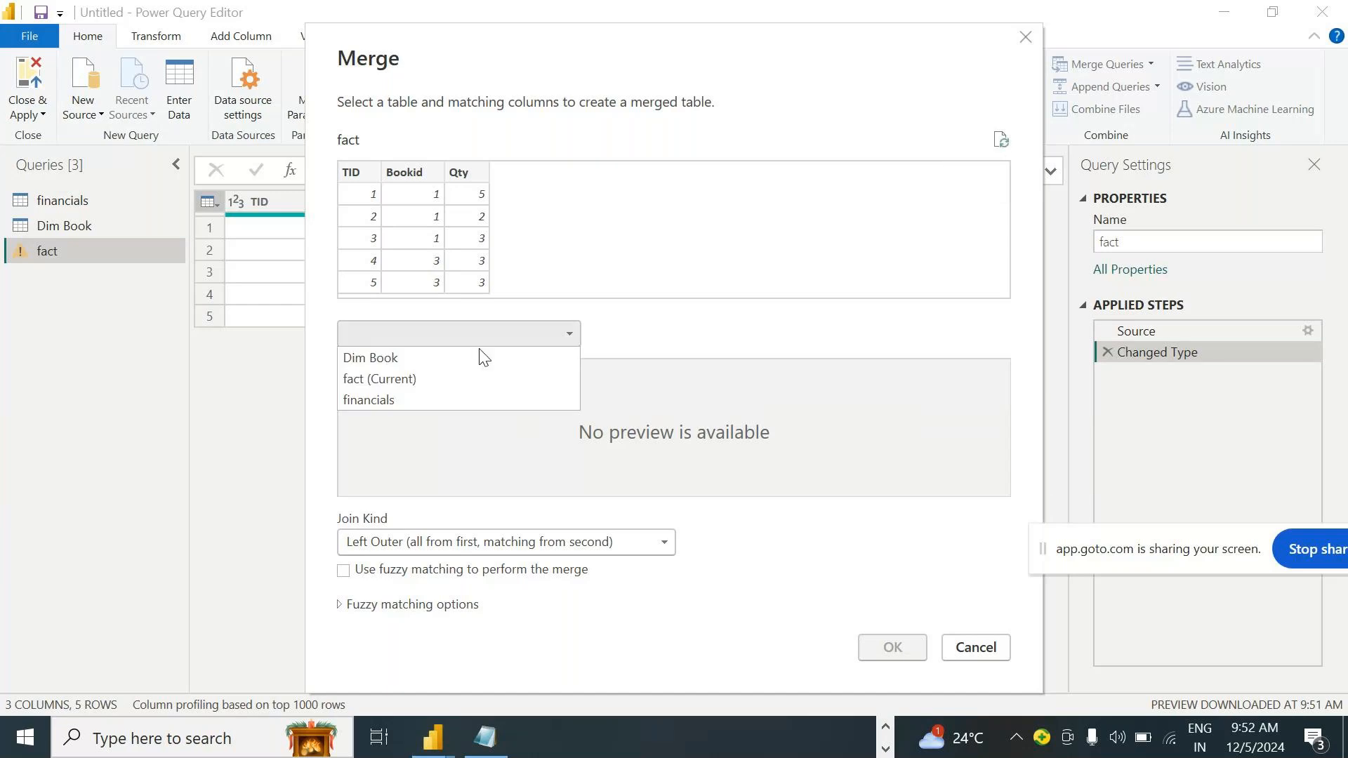
pyautogui.click(402, 358)
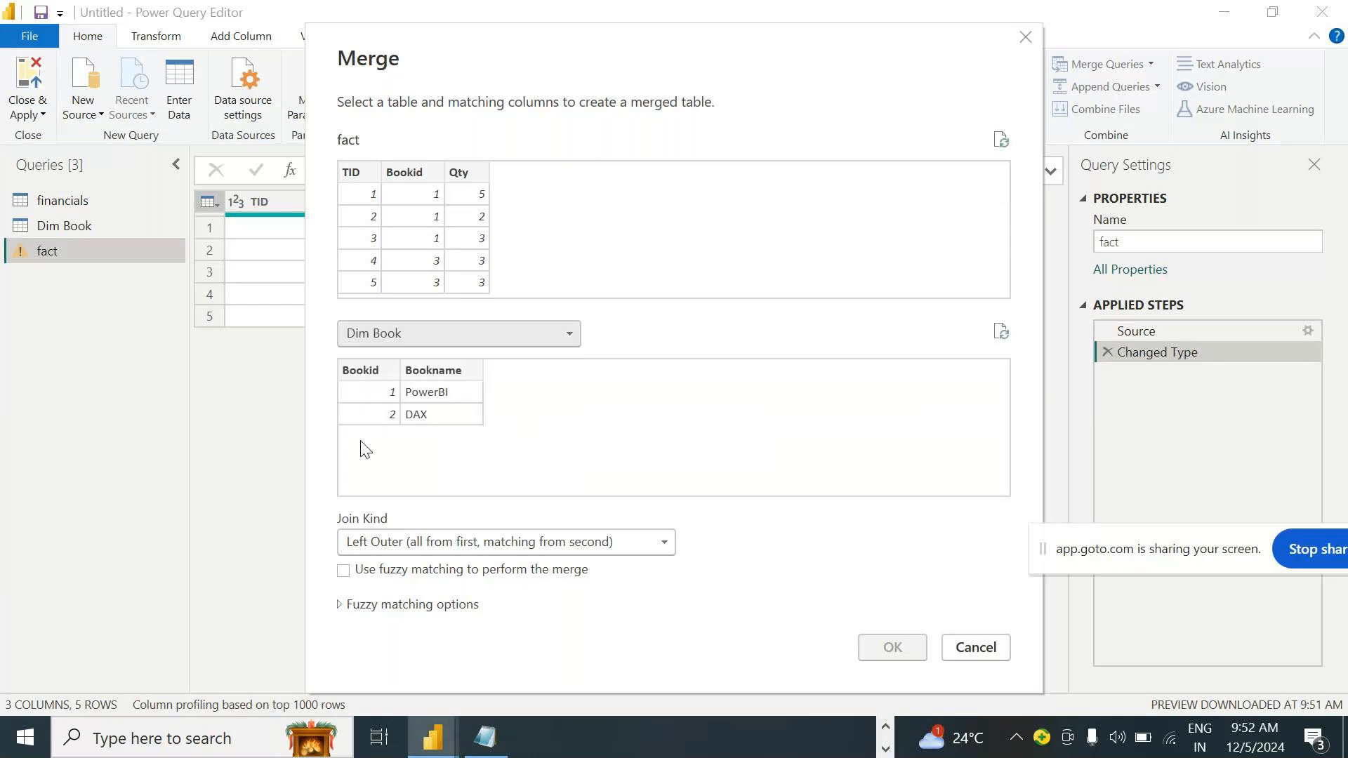
pyautogui.click(423, 221)
pyautogui.click(380, 373)
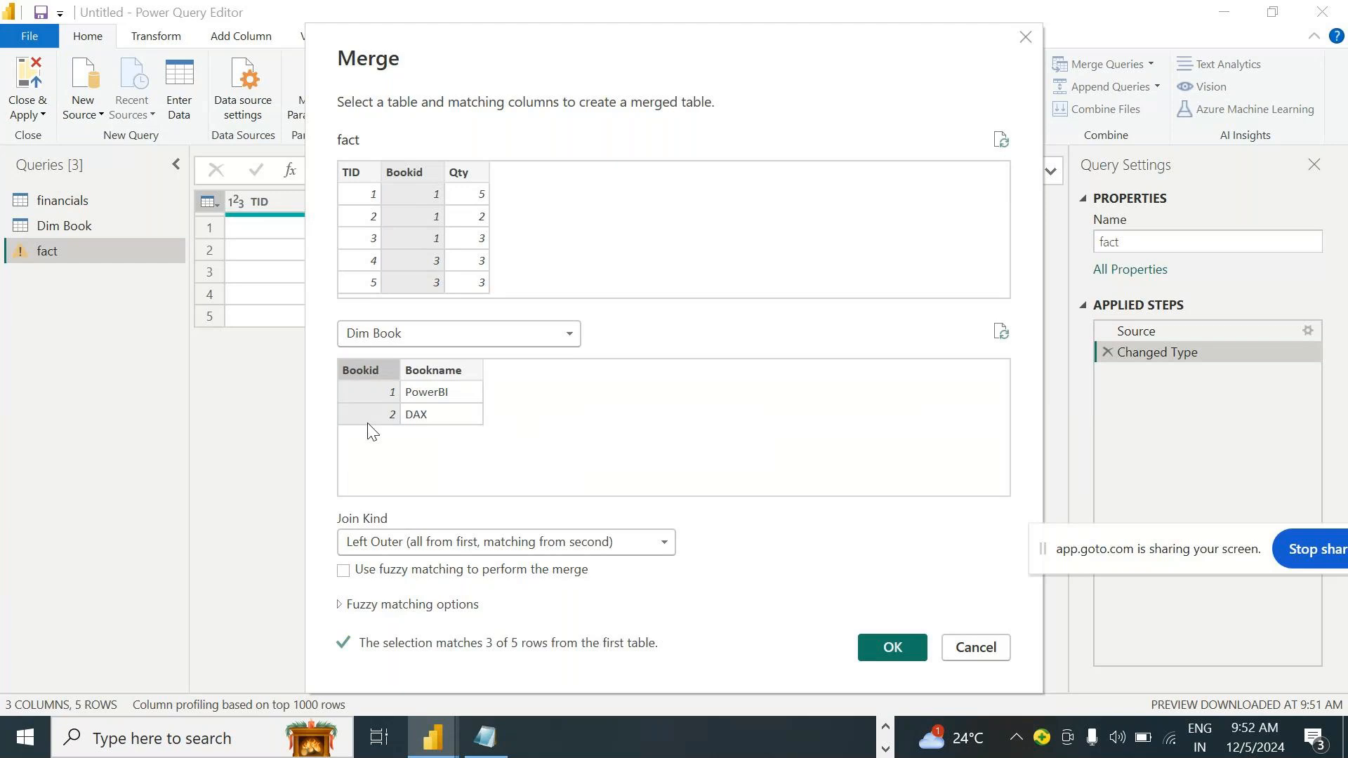
pyautogui.click(534, 544)
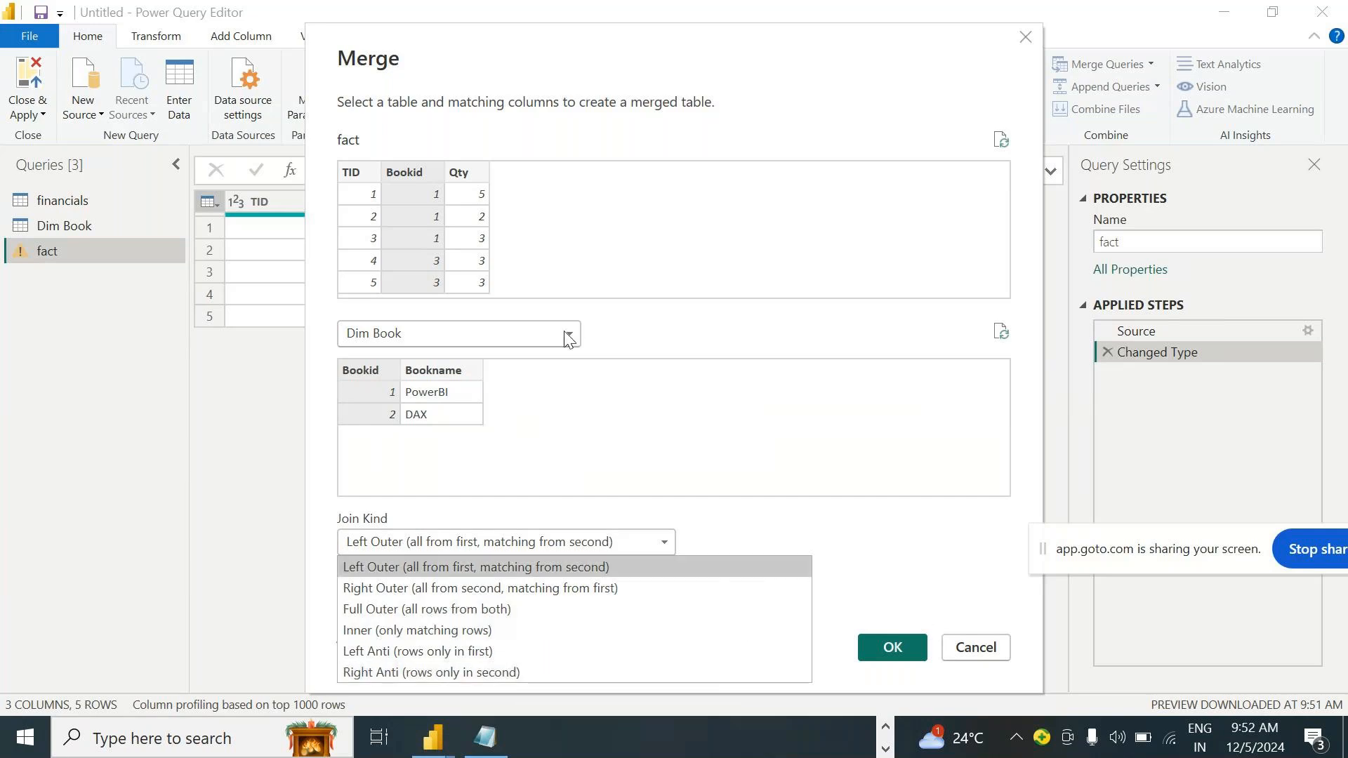
pyautogui.click(947, 660)
pyautogui.click(973, 647)
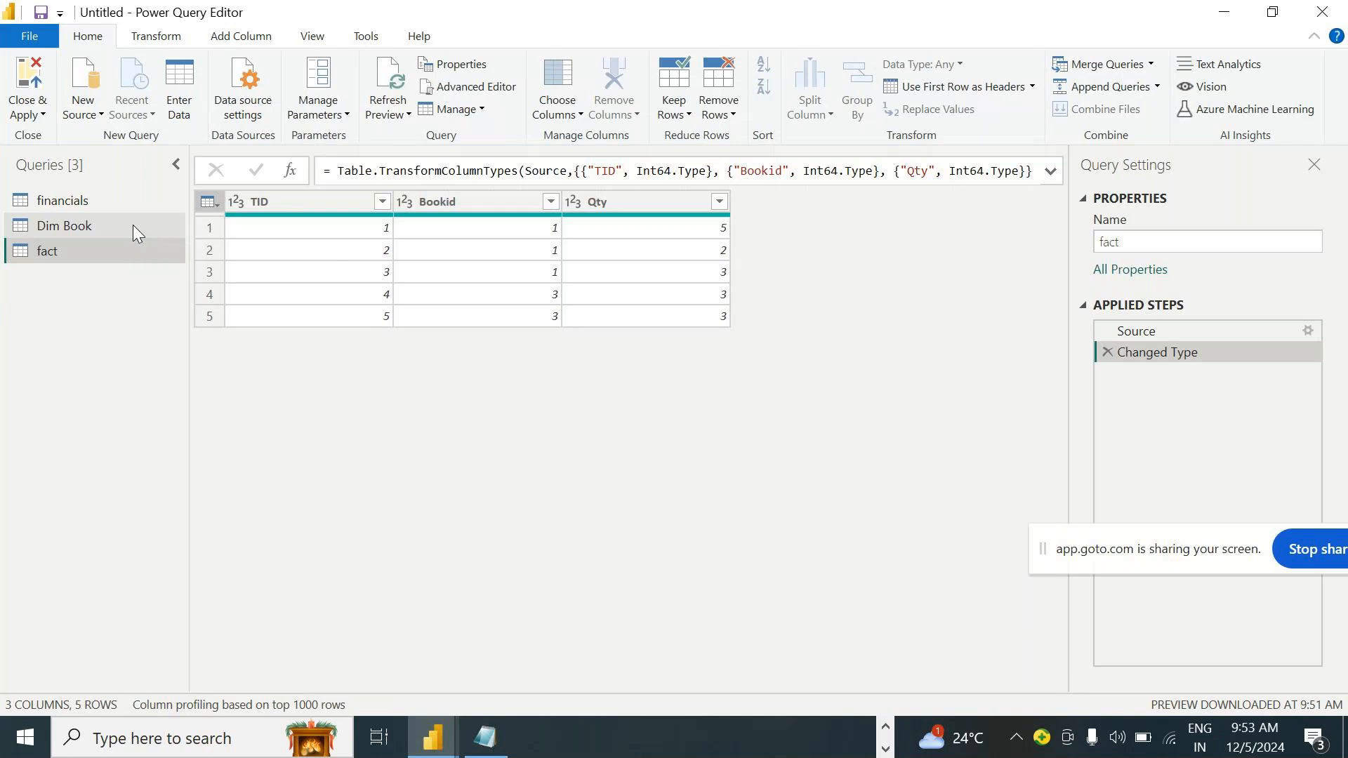
# Examine the Bookid column in fact and the matching Bookid and Bookname columns in Dim Book
pyautogui.click(423, 205)
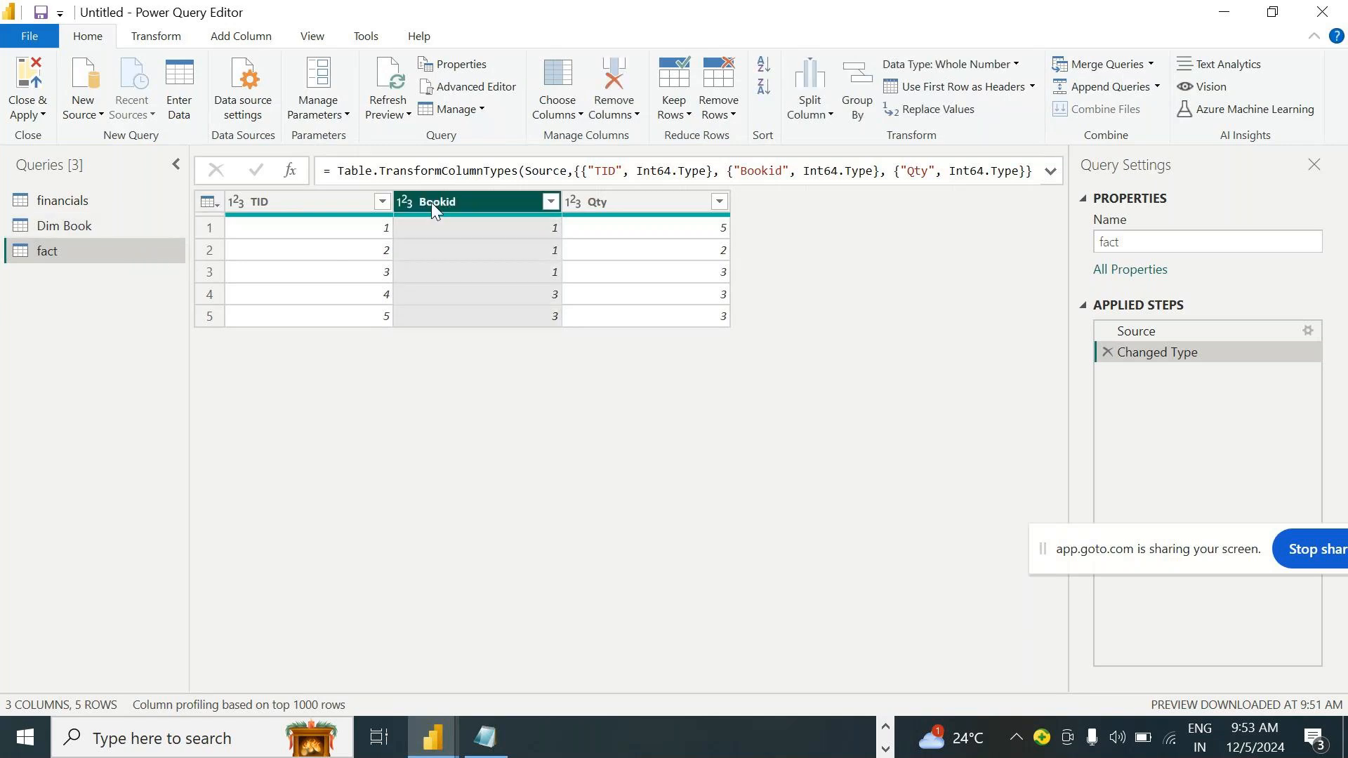
pyautogui.click(56, 226)
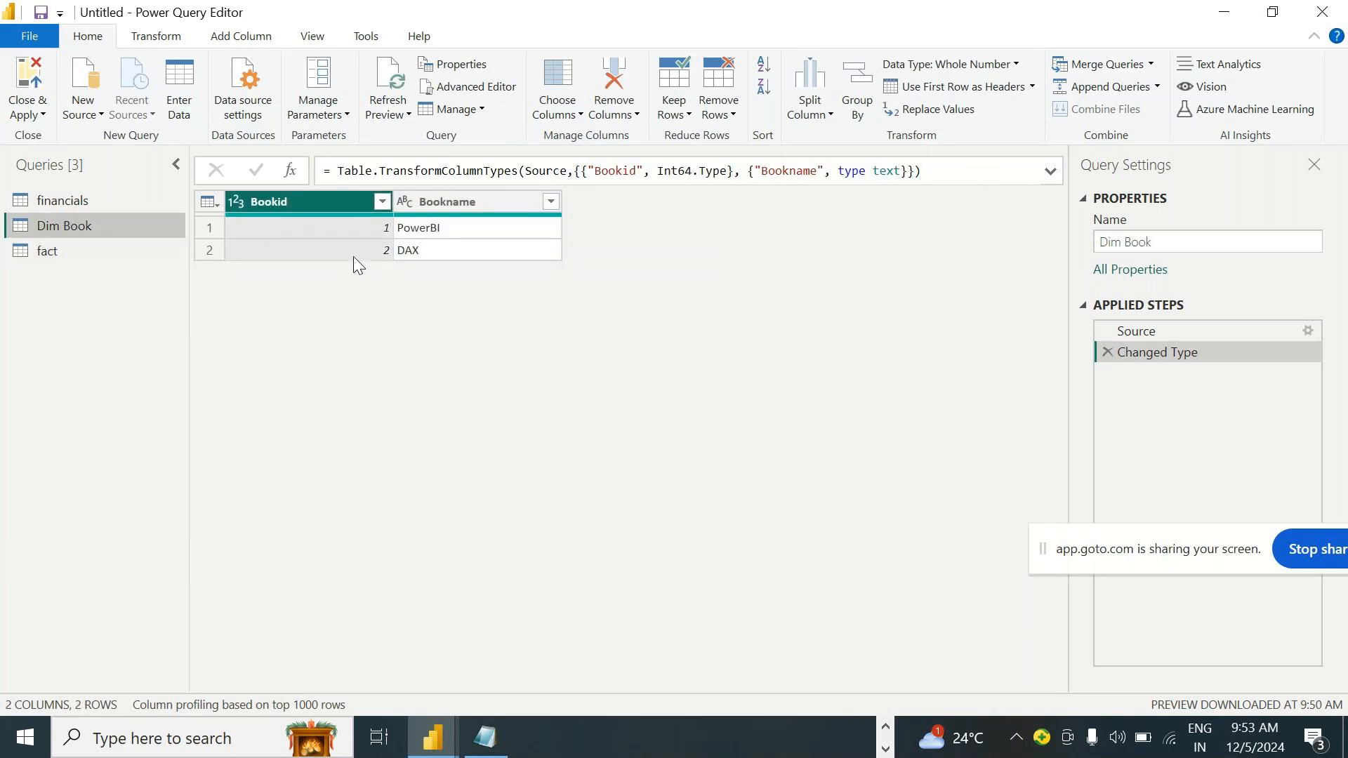
pyautogui.click(454, 204)
pyautogui.click(49, 254)
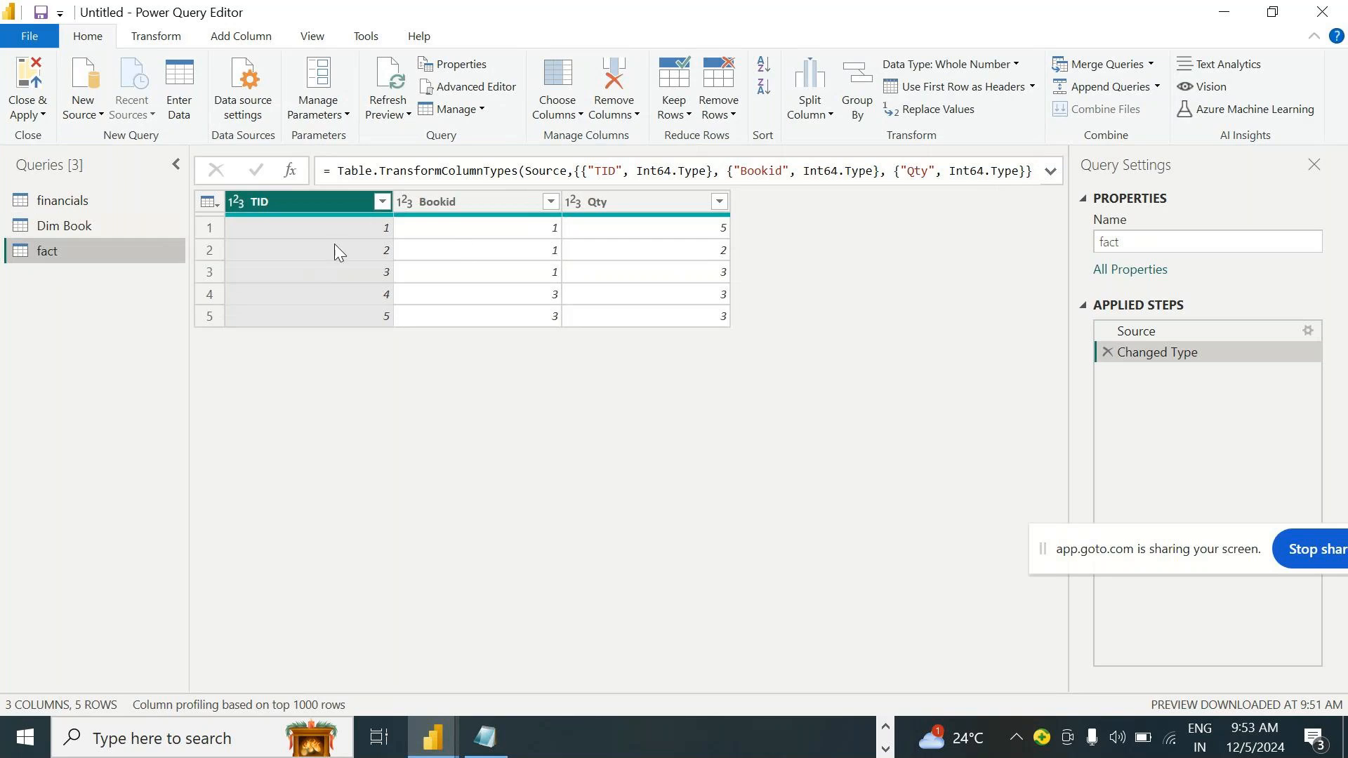
# Merge fact with Dim Book on Bookid using an Inner join, and expand only the Bookname column from the merged table
pyautogui.click(219, 205)
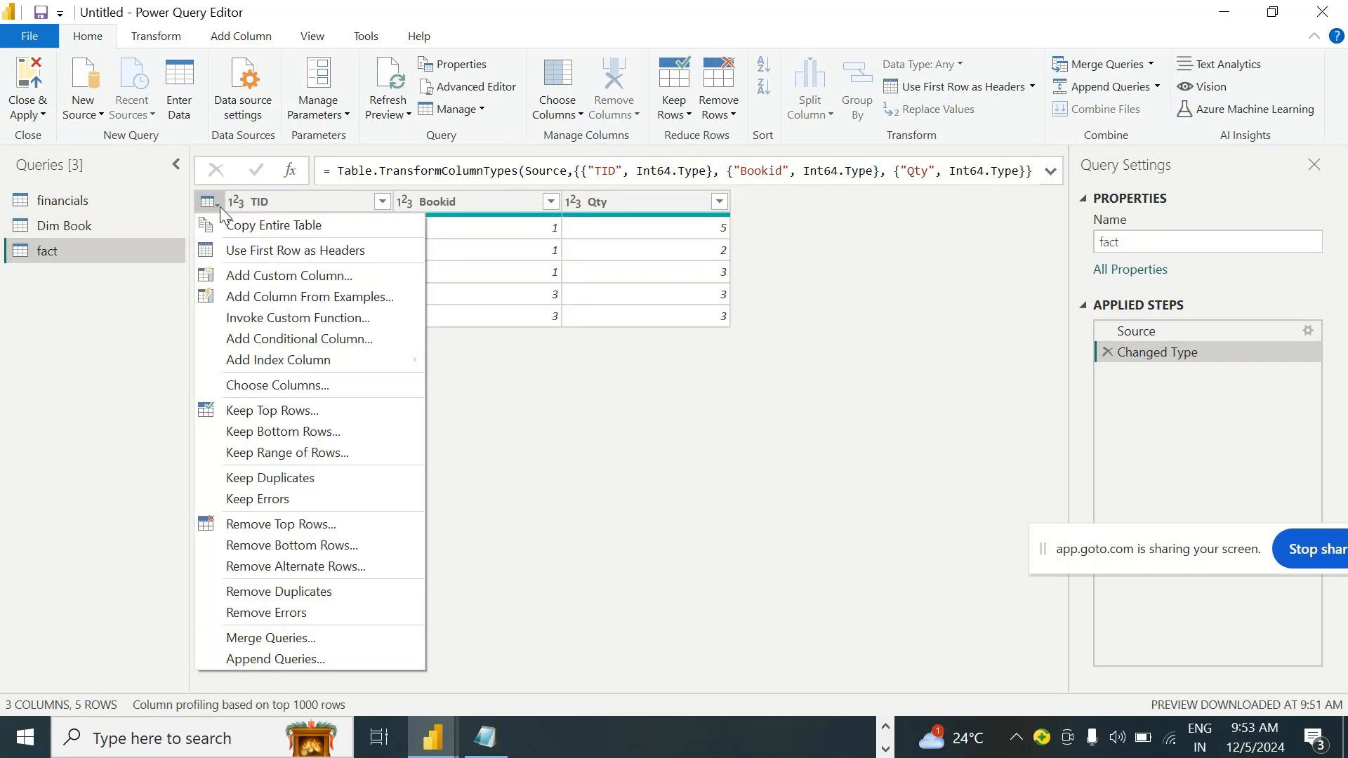
pyautogui.click(285, 638)
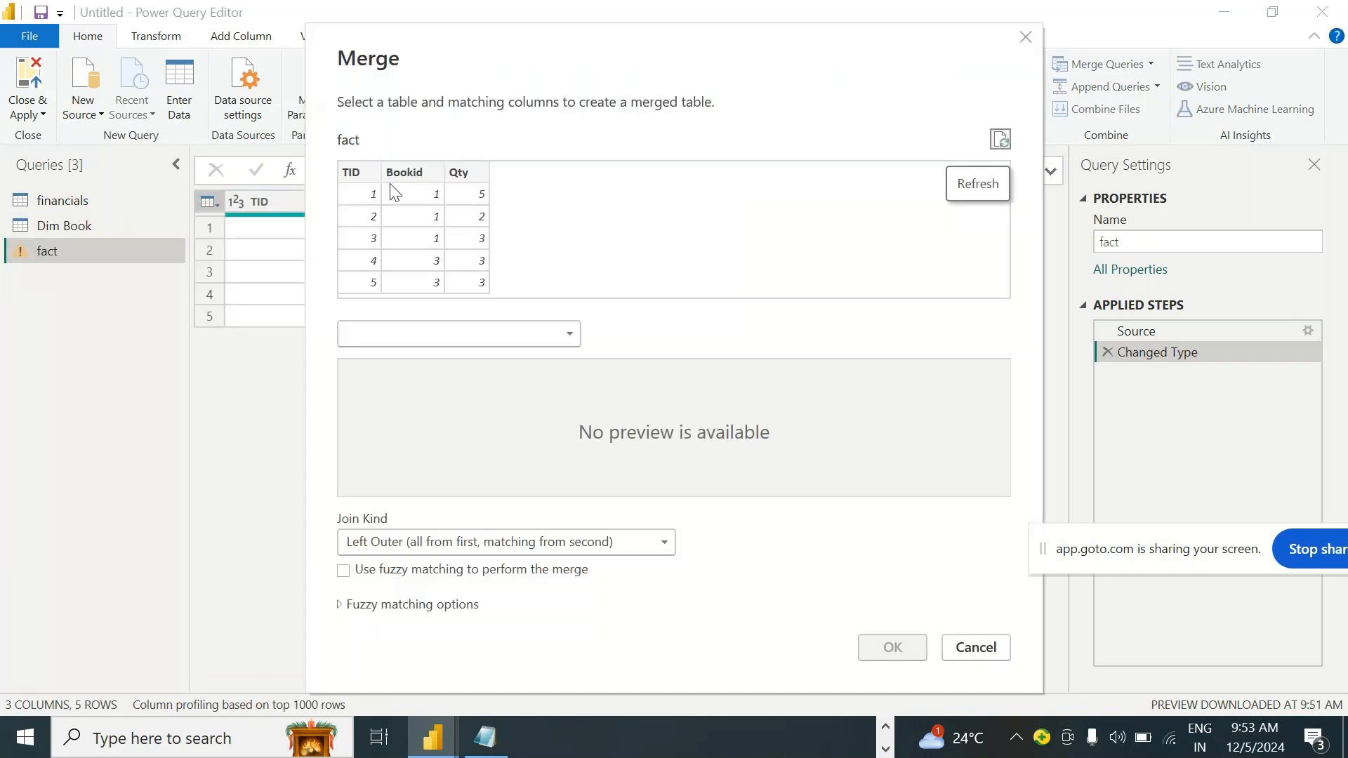
pyautogui.click(394, 191)
pyautogui.click(472, 341)
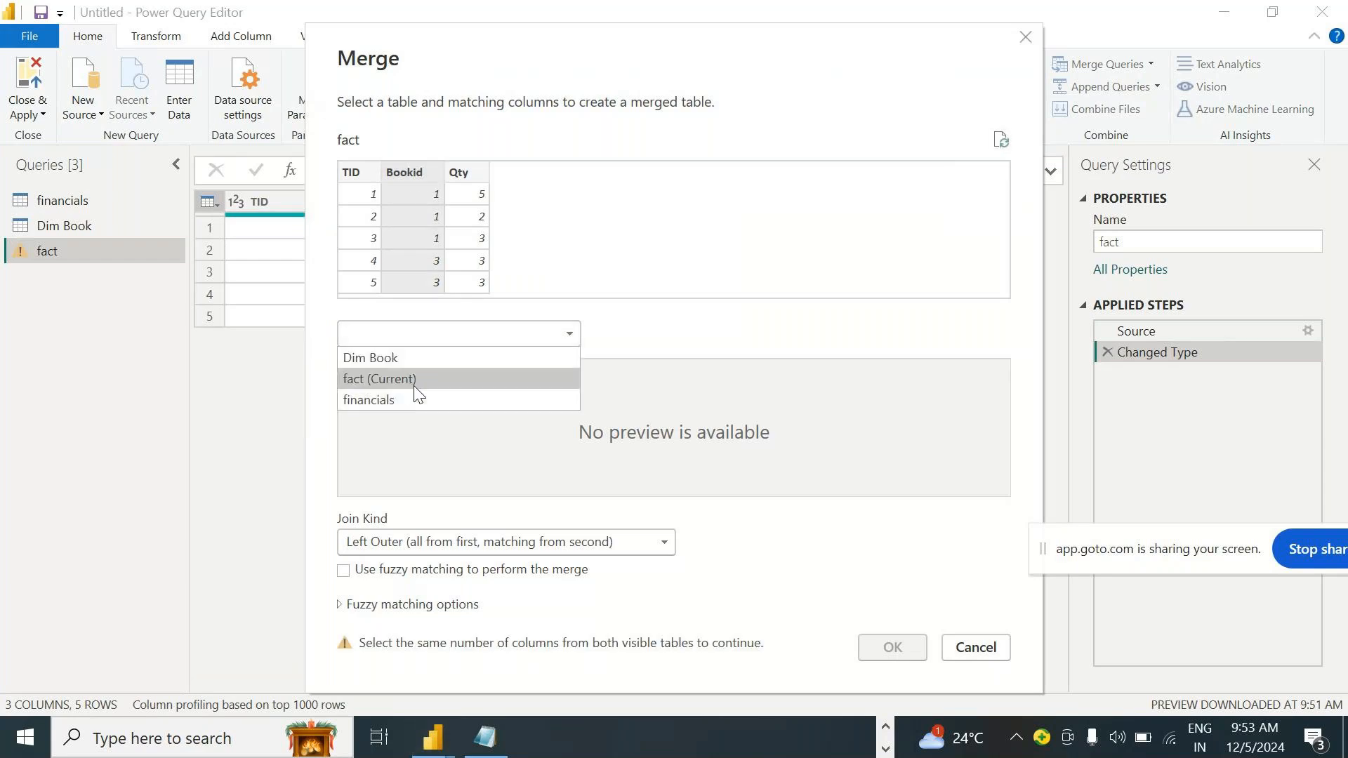
pyautogui.click(423, 359)
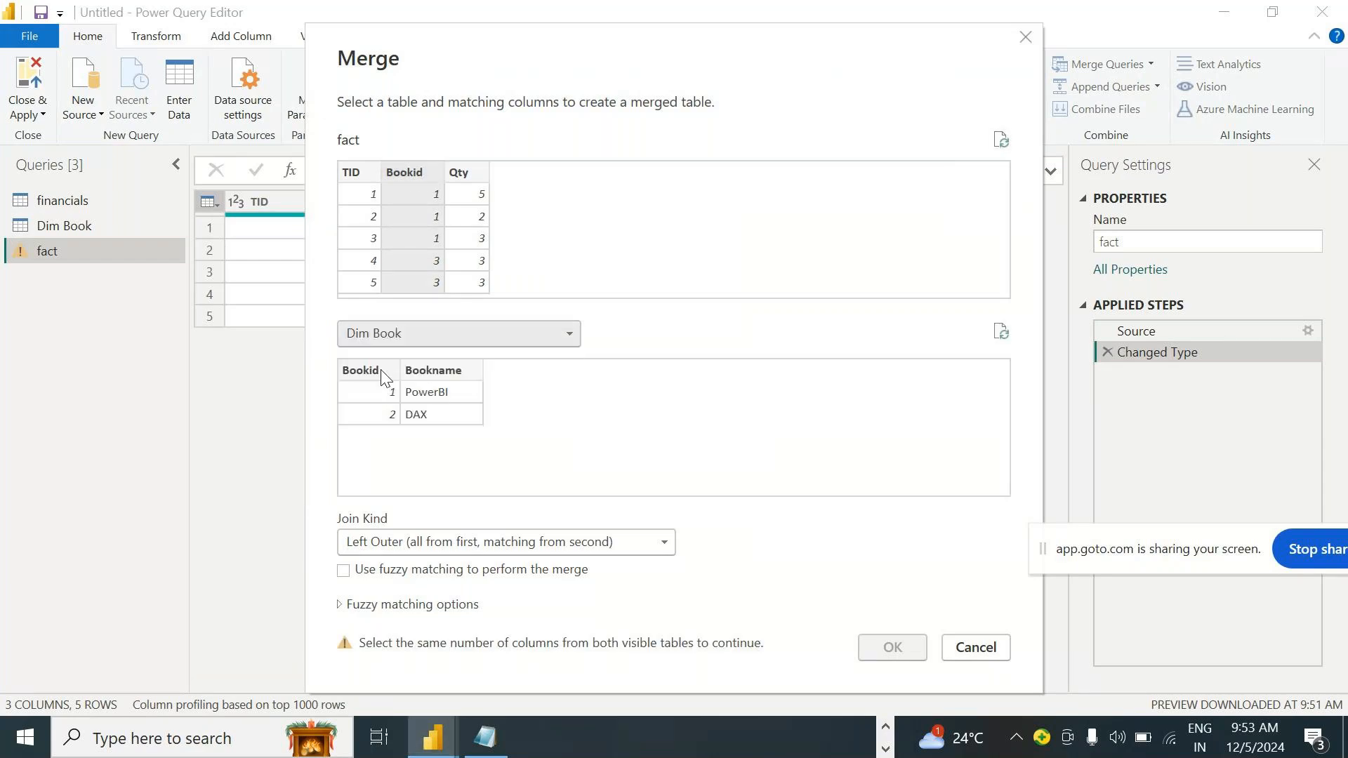
pyautogui.click(389, 369)
pyautogui.click(560, 540)
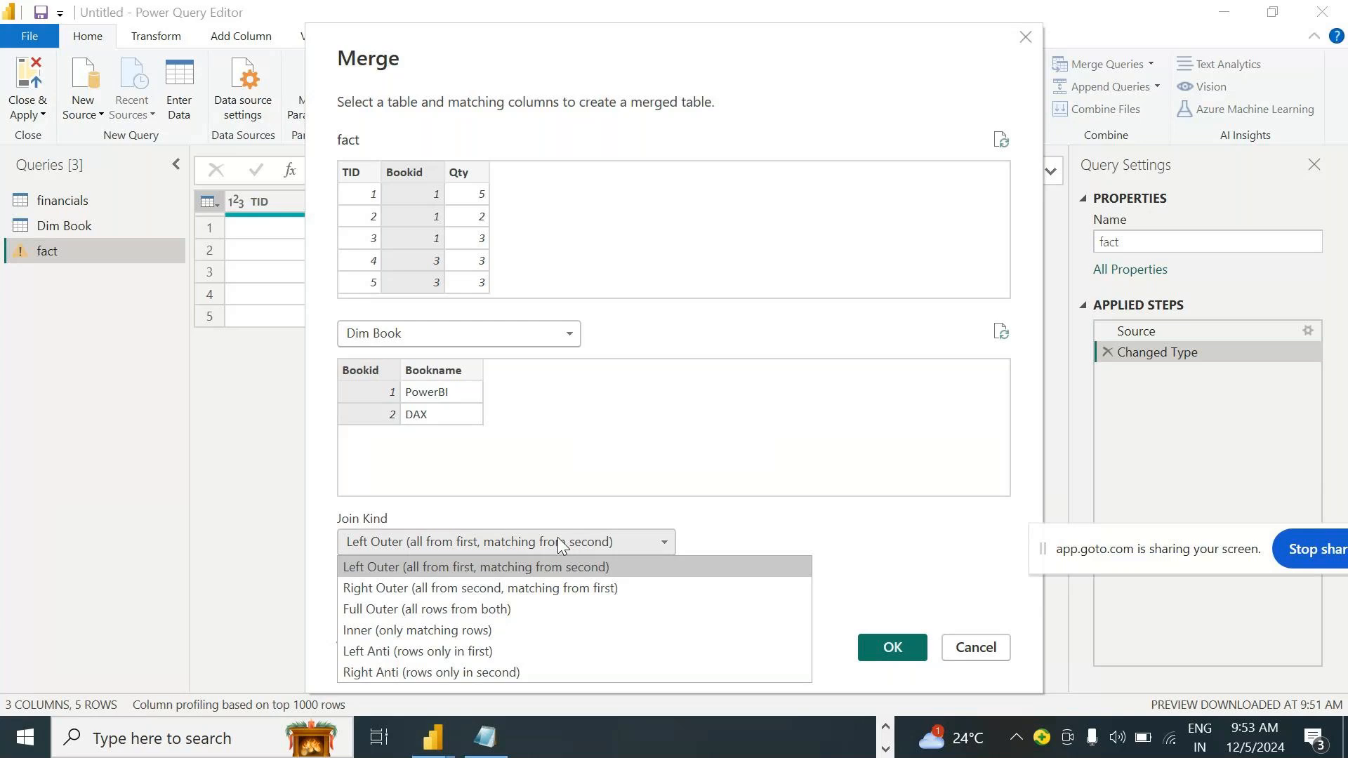
pyautogui.click(455, 623)
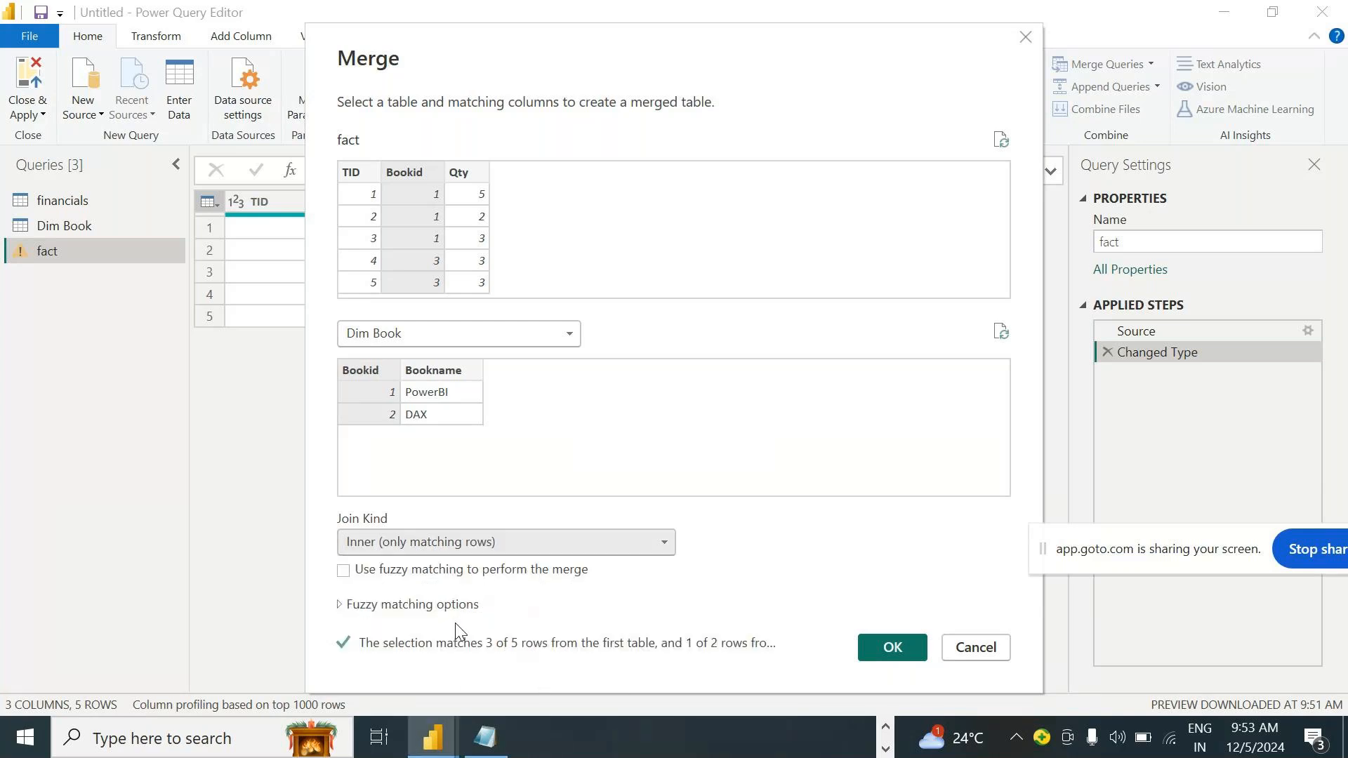
pyautogui.click(890, 646)
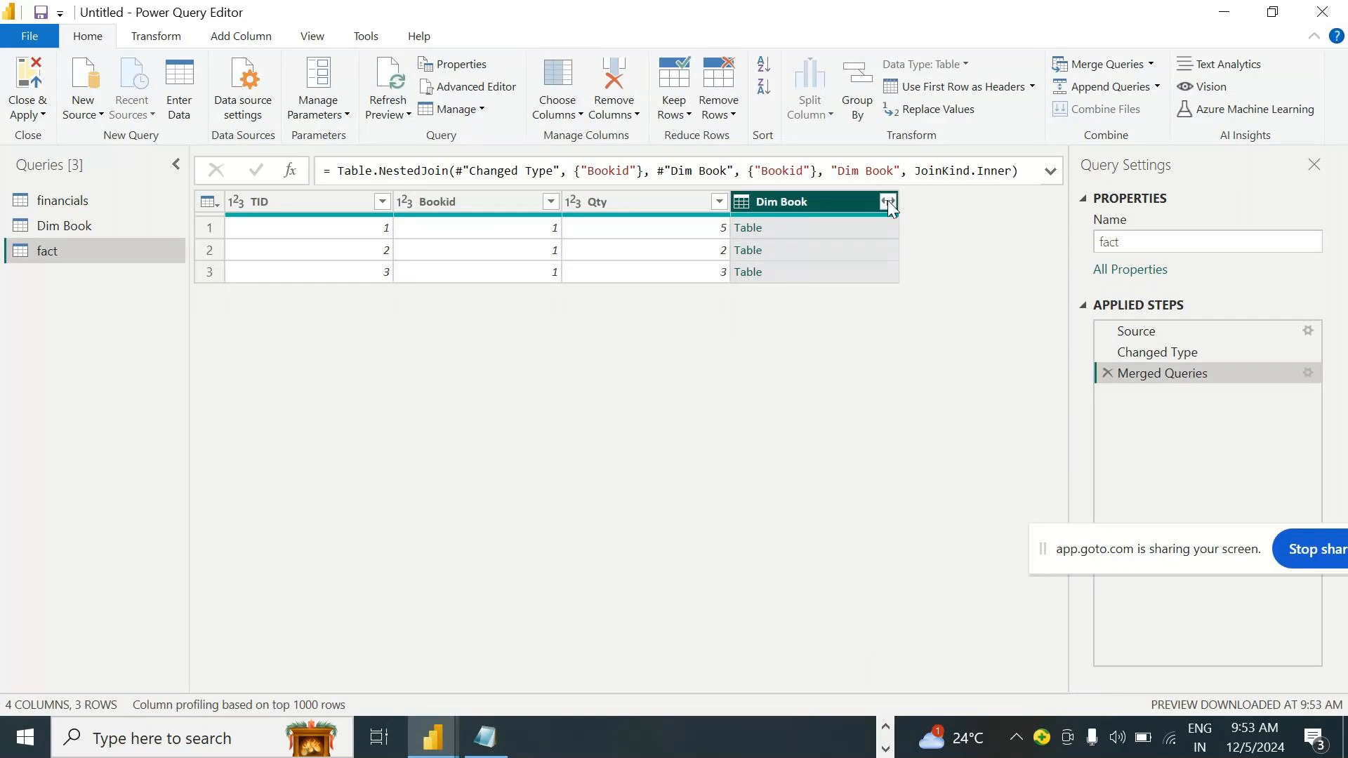
pyautogui.click(887, 201)
pyautogui.click(766, 430)
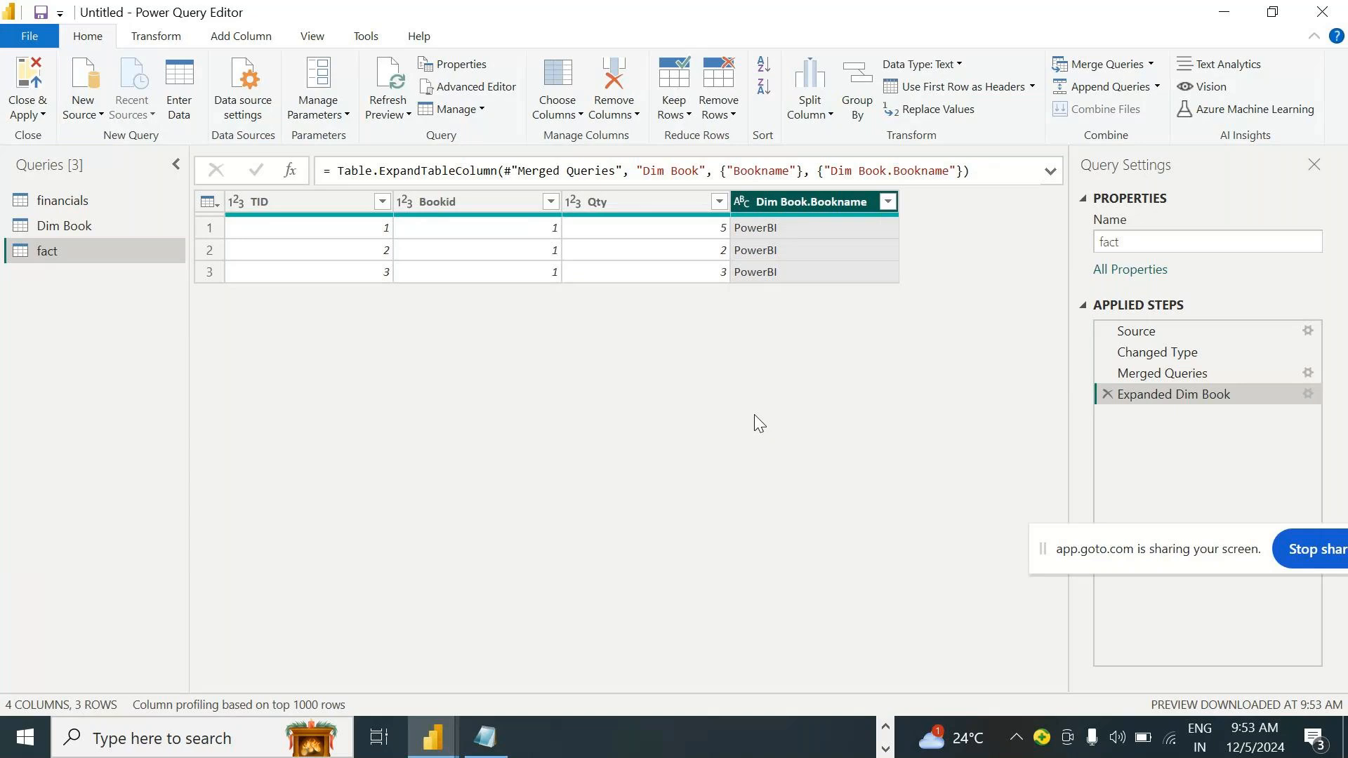
# Review fact at its Changed Type step, the Dim Book rows, the merged result and the column expansion settings without changing them
pyautogui.click(1193, 354)
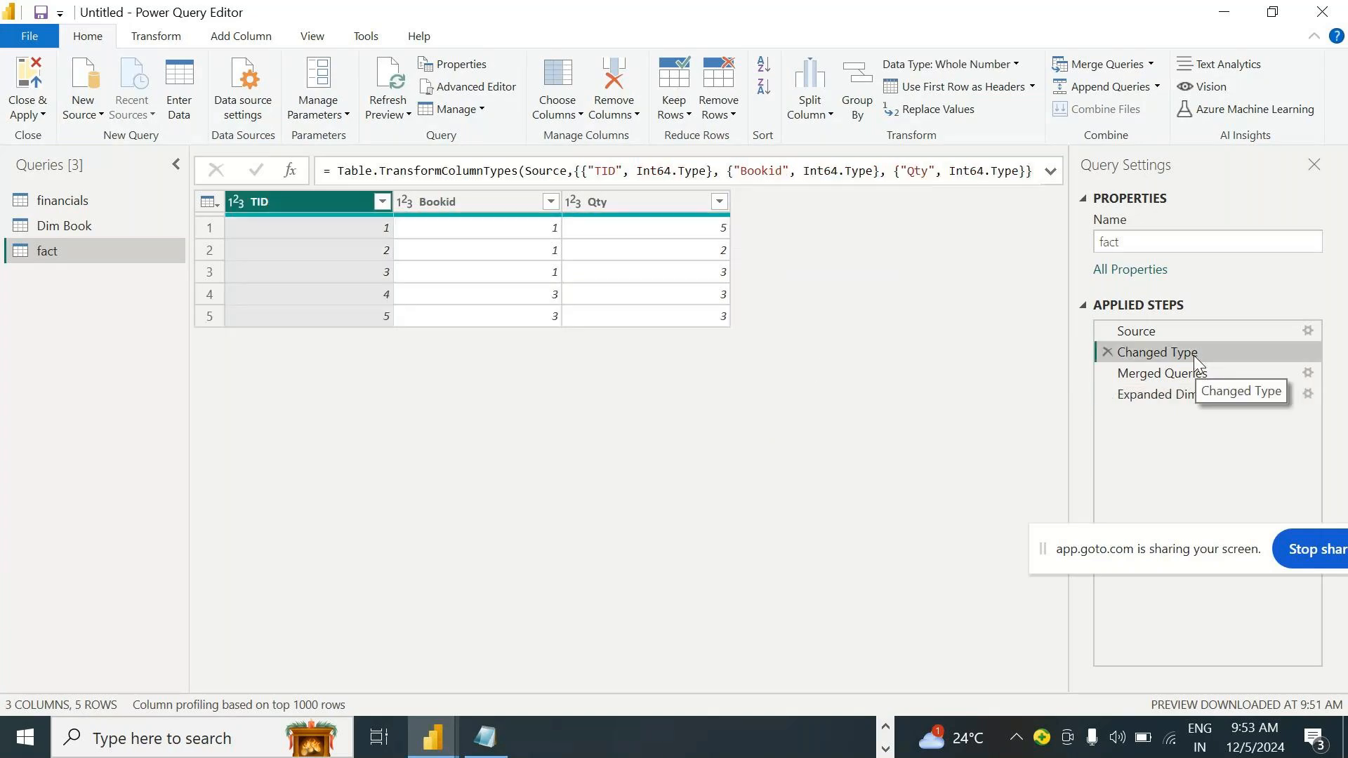
pyautogui.click(81, 226)
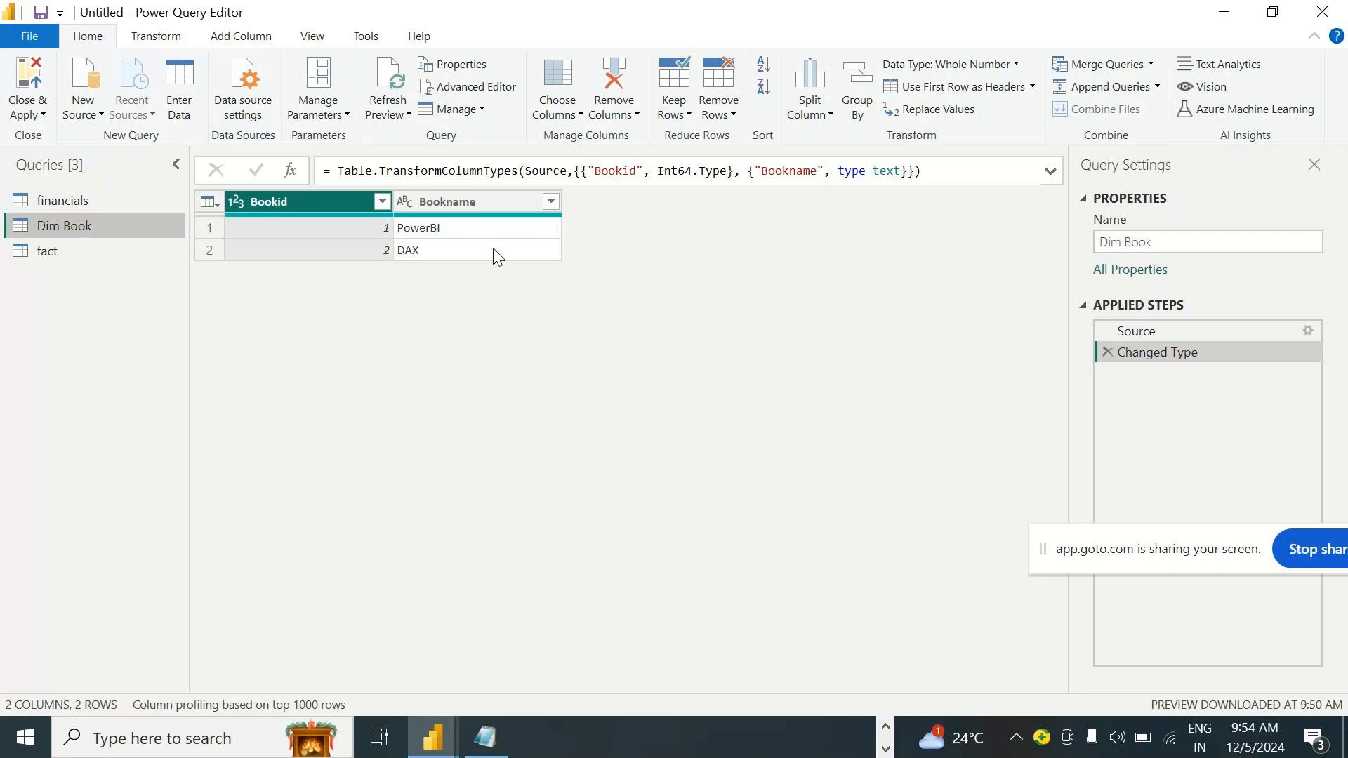
pyautogui.click(63, 250)
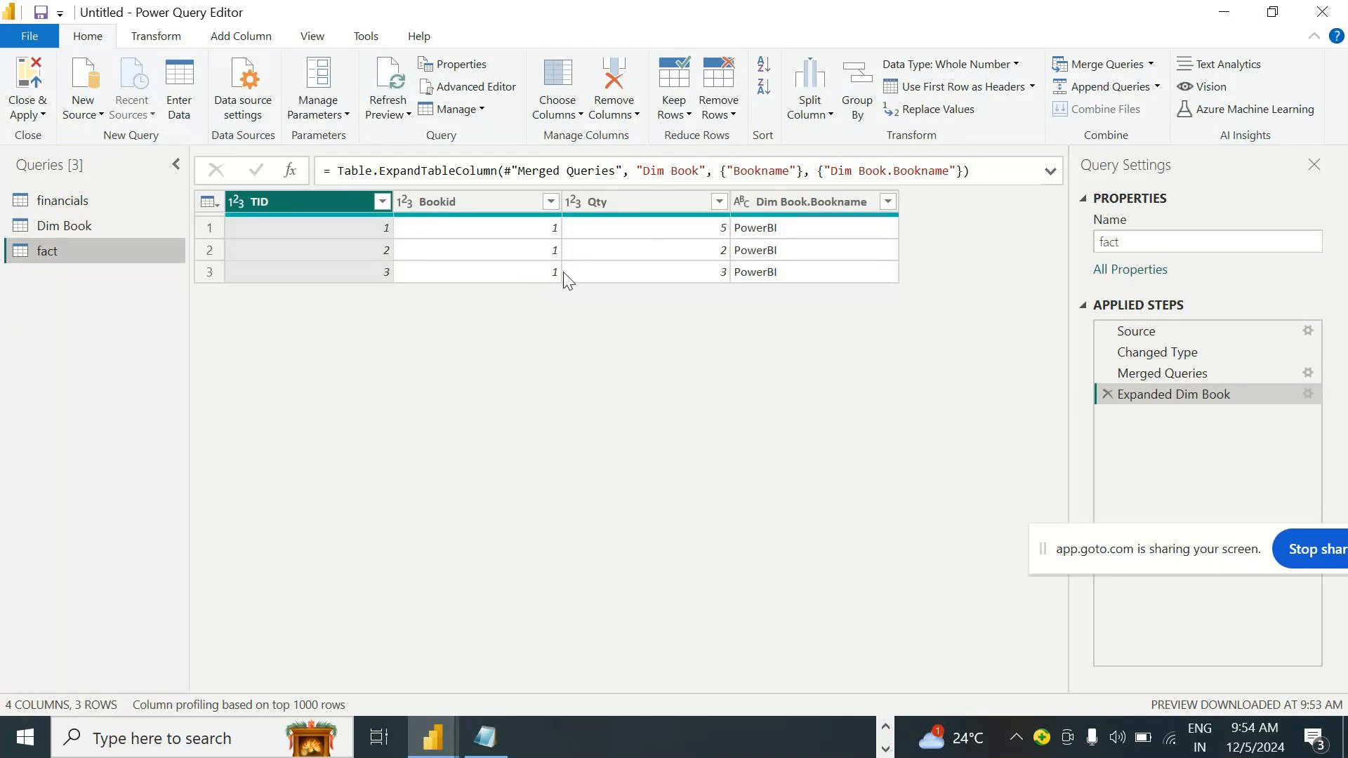
pyautogui.click(1307, 394)
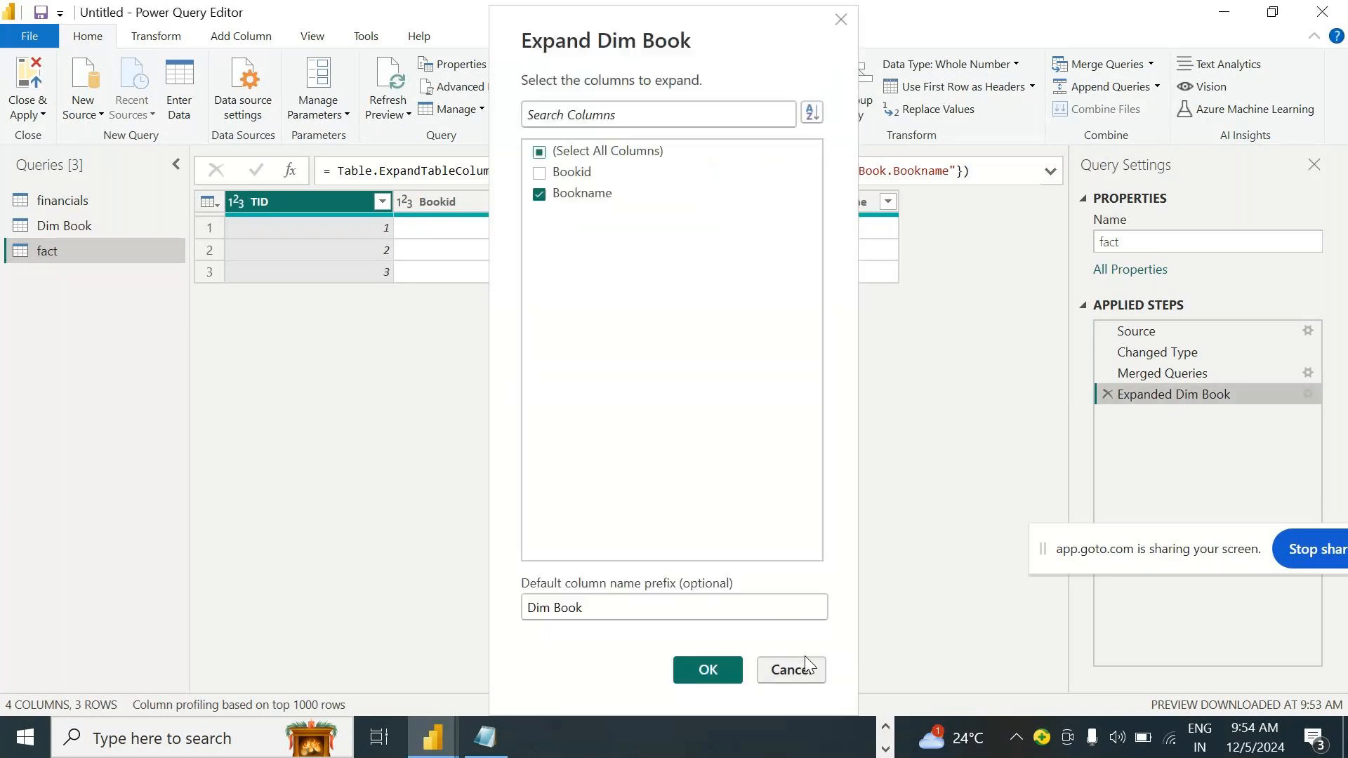
pyautogui.click(791, 665)
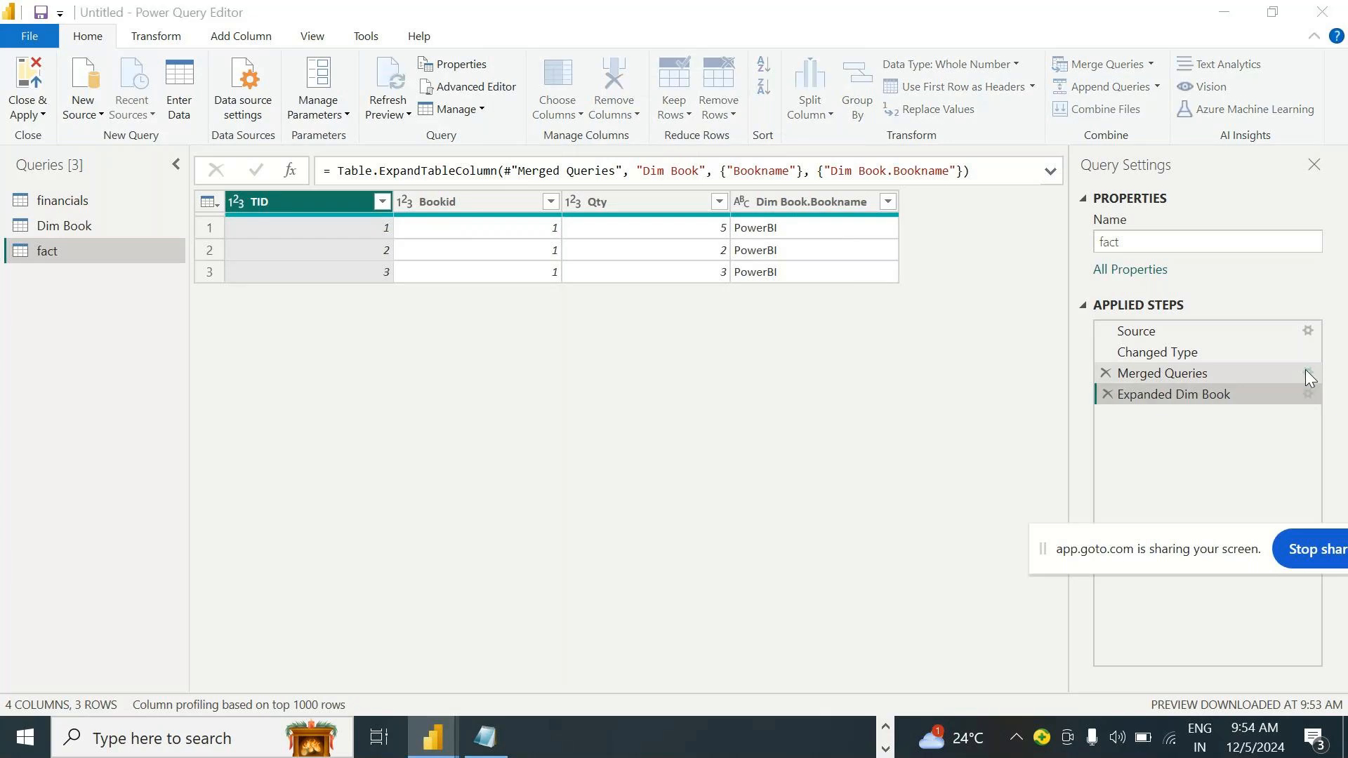
# Change the fact and Dim Book merge to a Right Outer join and show the result at the Expanded Dim Book step
pyautogui.click(1307, 373)
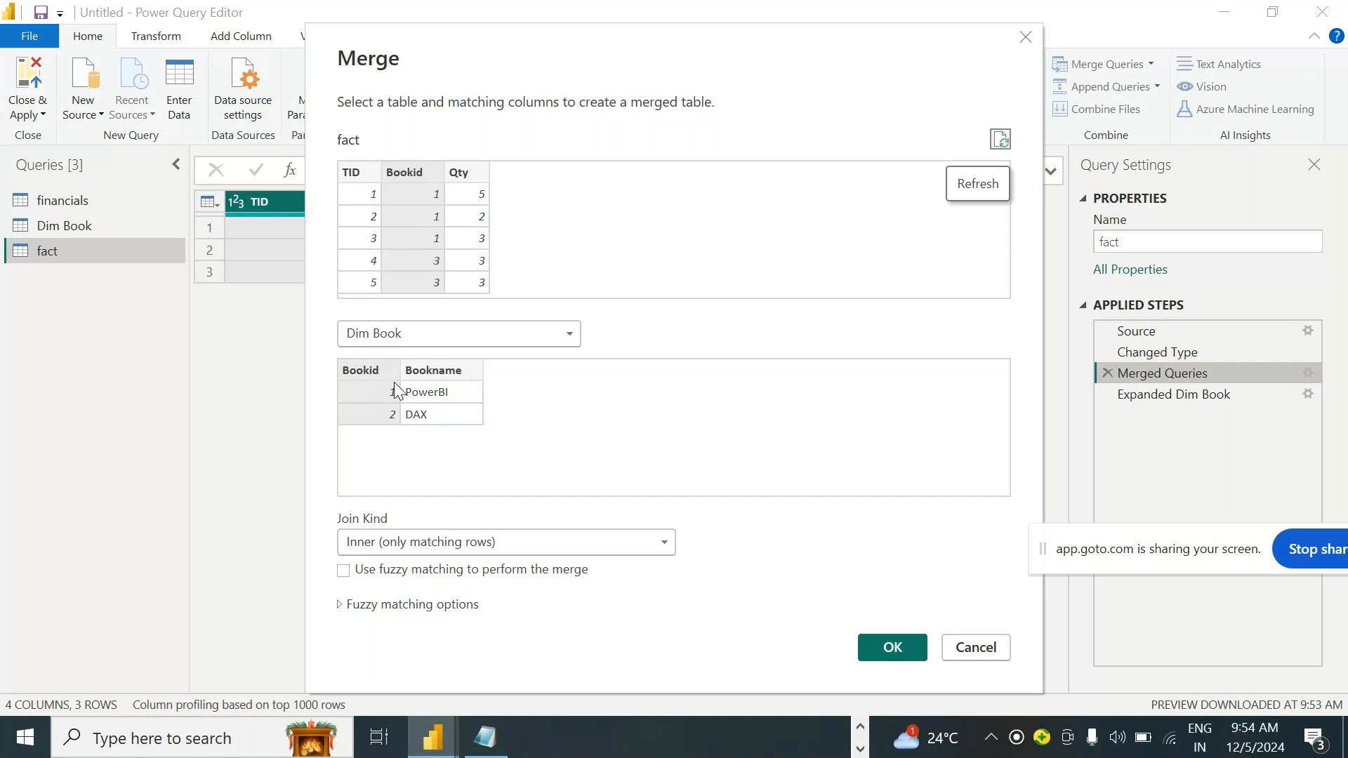
pyautogui.click(431, 537)
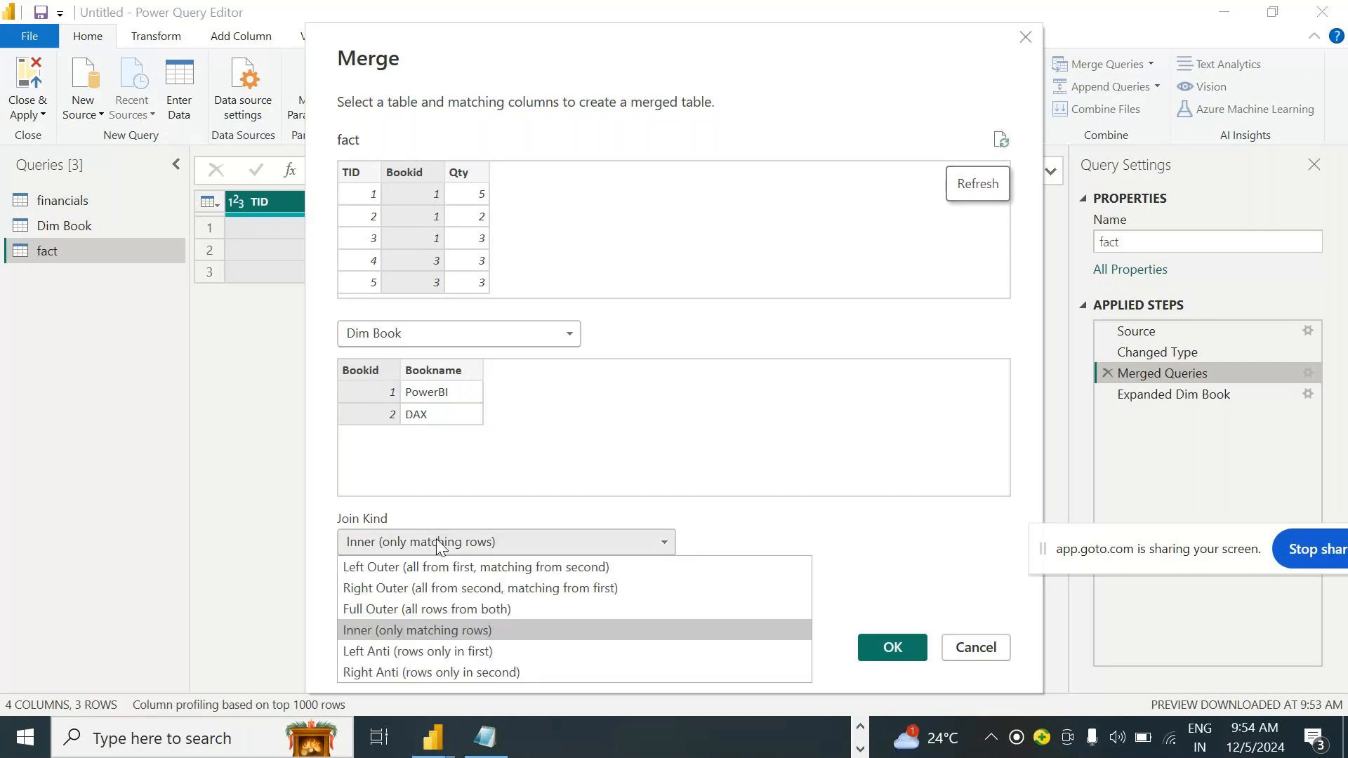
pyautogui.click(419, 589)
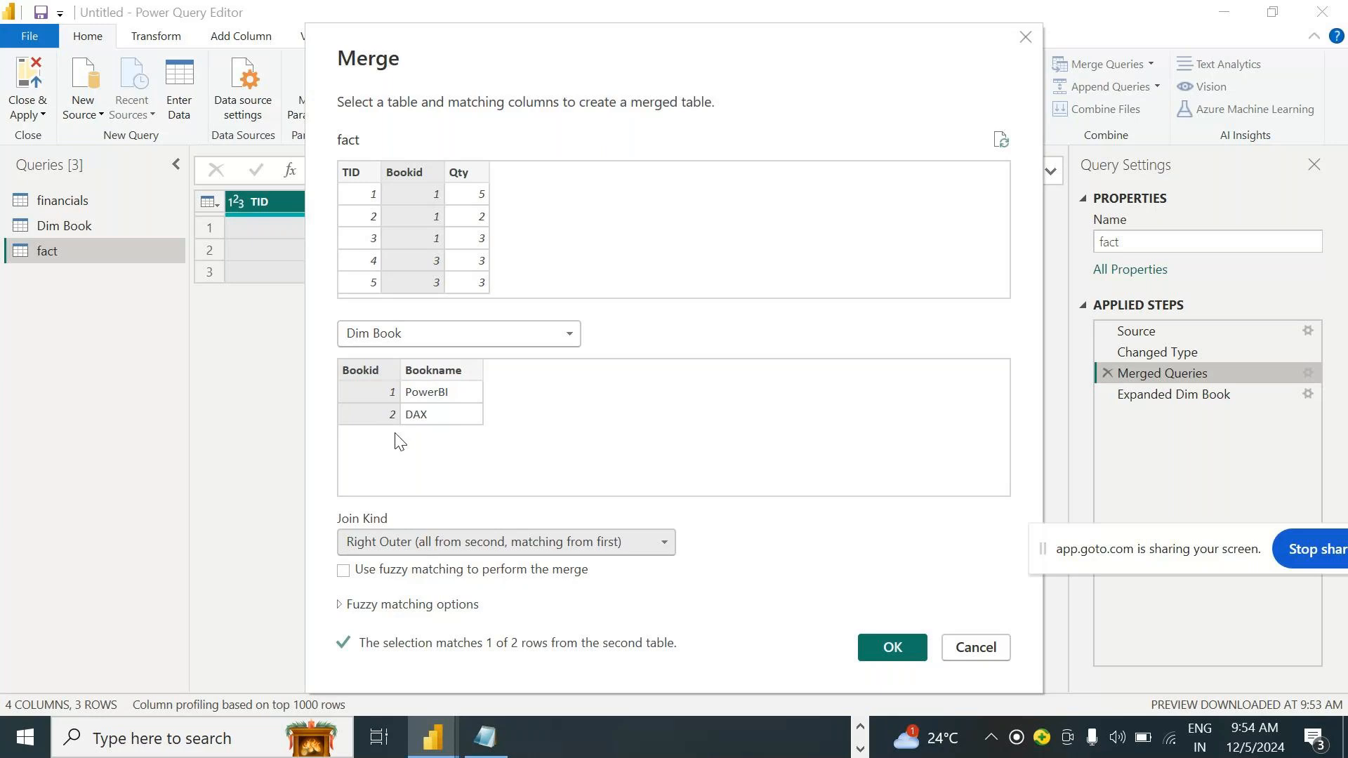
pyautogui.click(891, 647)
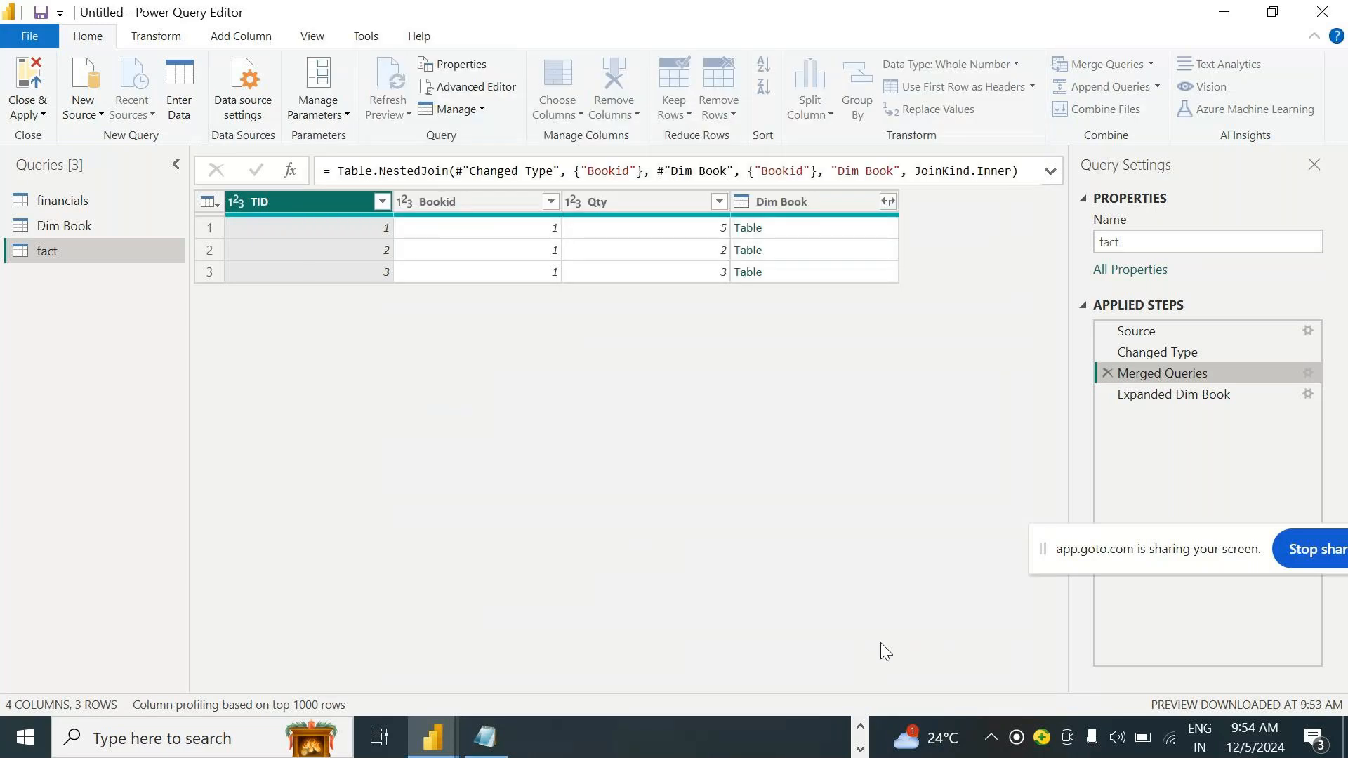
pyautogui.click(1163, 394)
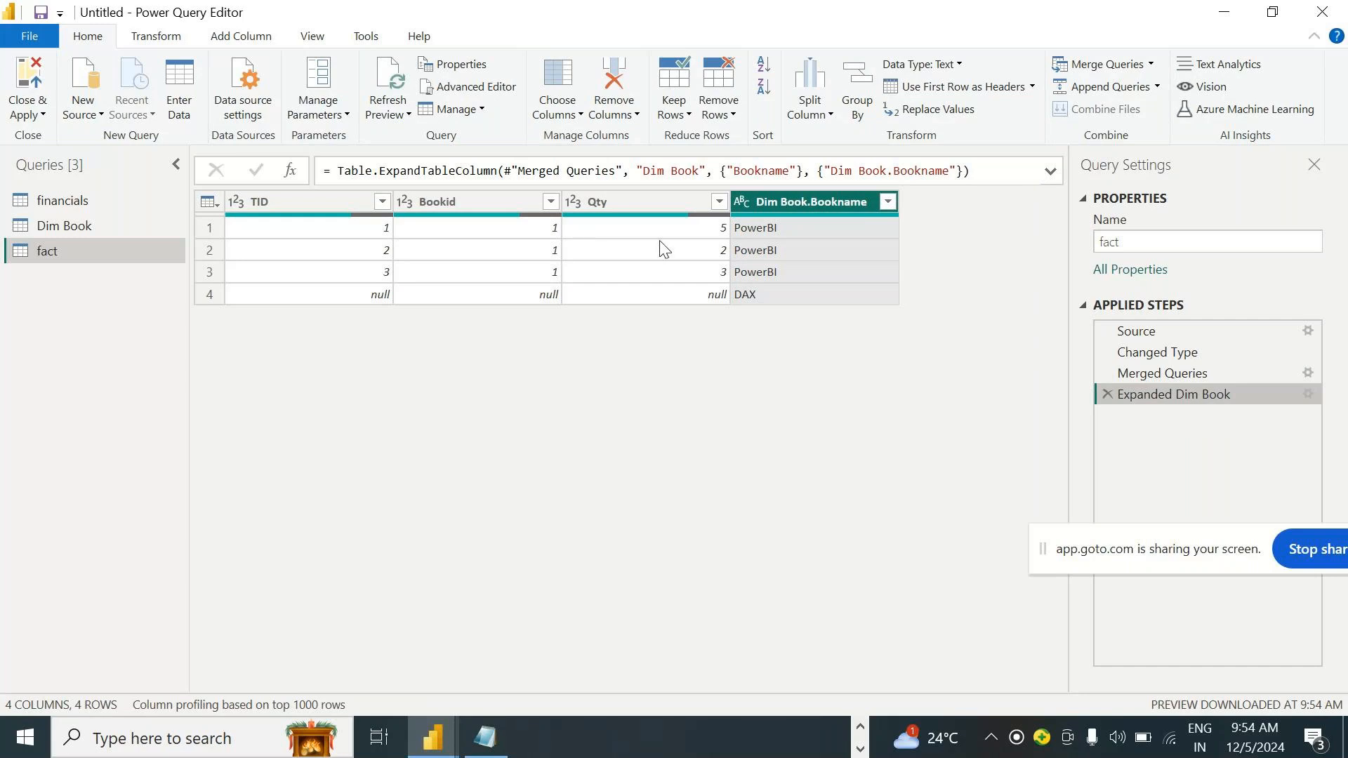
# Compare the Dim Book rows with the merged fact rows, and check the expansion settings of Expanded Dim Book without changing them
pyautogui.click(51, 229)
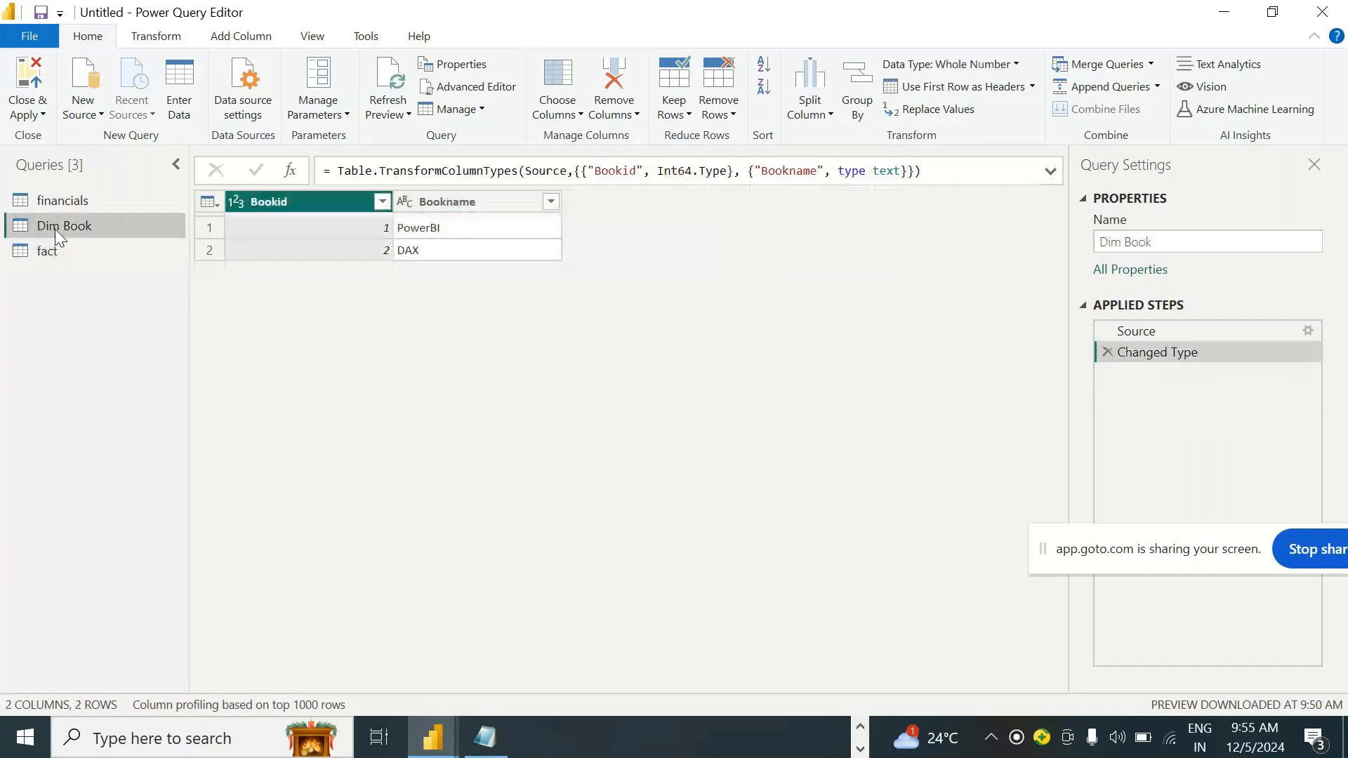
pyautogui.click(53, 252)
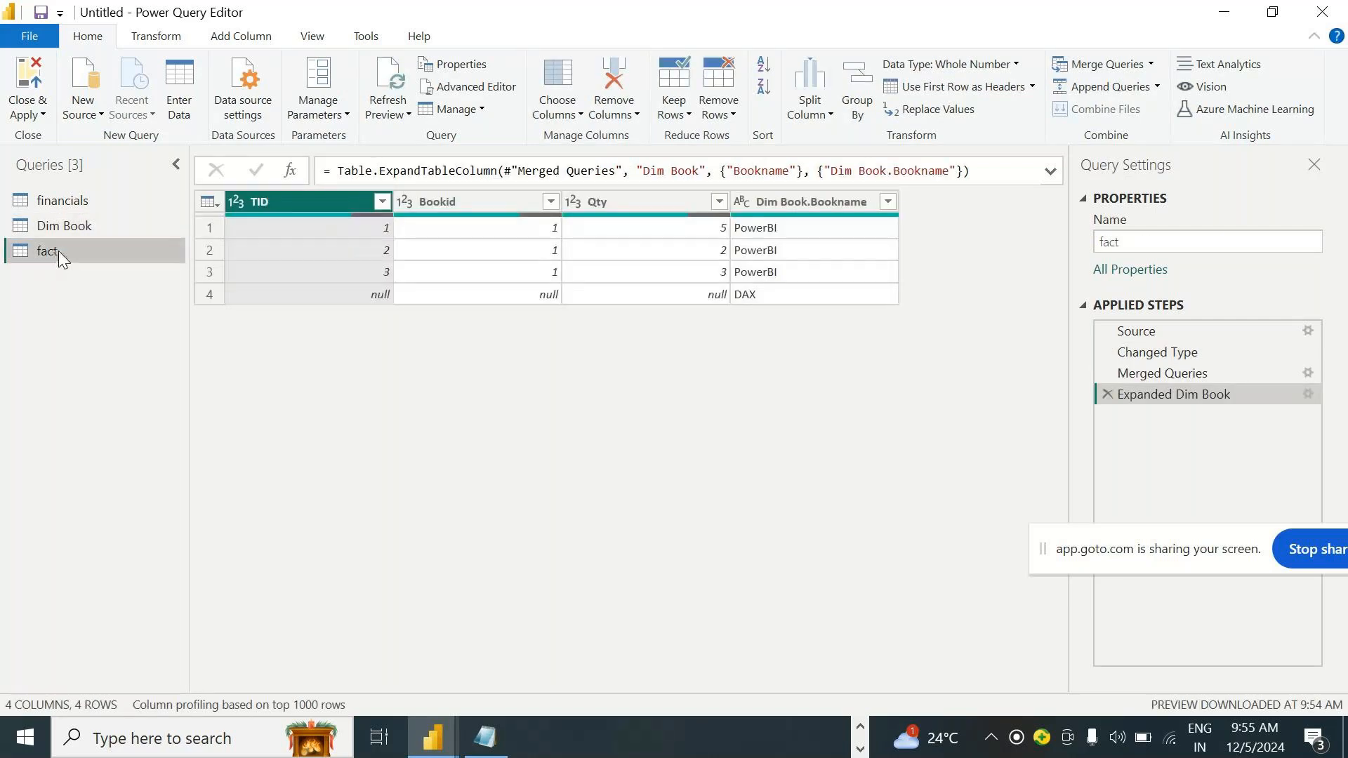
pyautogui.click(59, 230)
pyautogui.click(91, 254)
pyautogui.click(74, 226)
pyautogui.click(99, 250)
pyautogui.click(1308, 393)
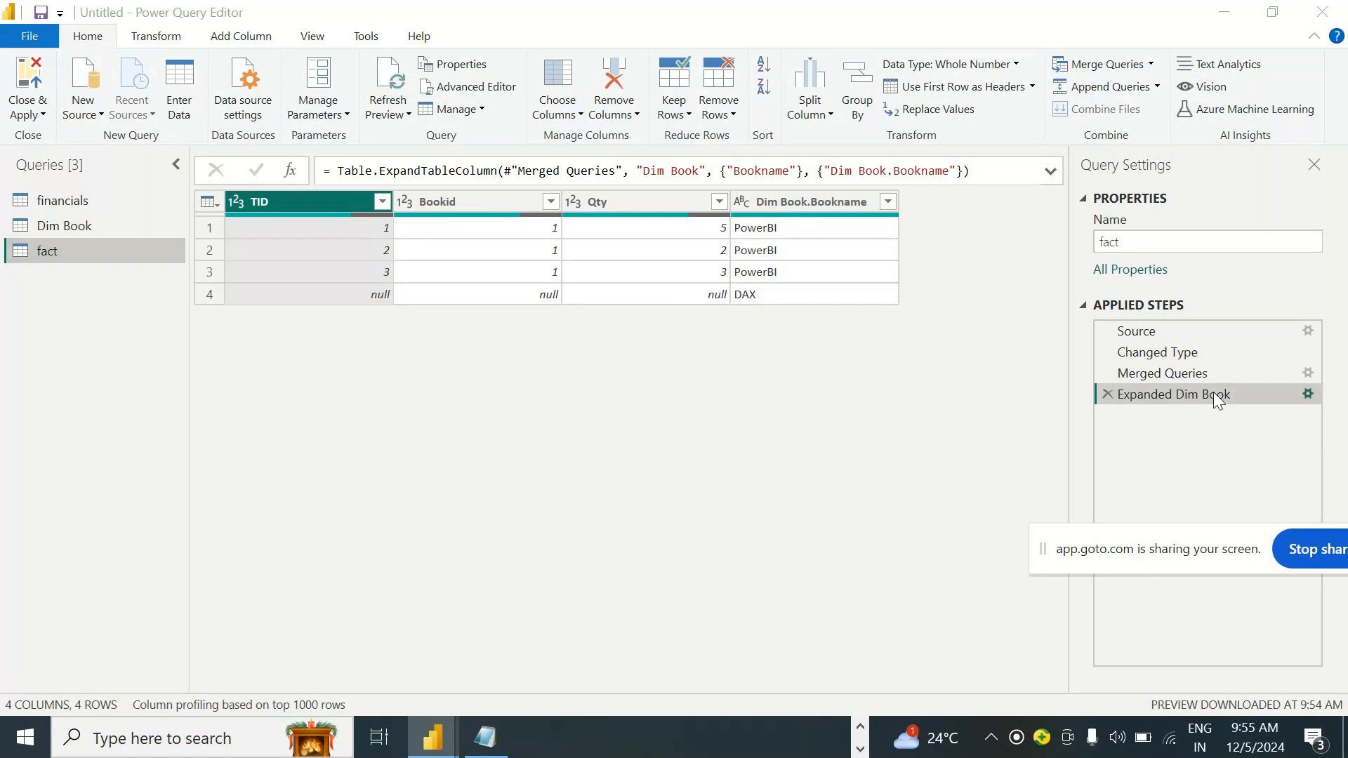
pyautogui.click(806, 674)
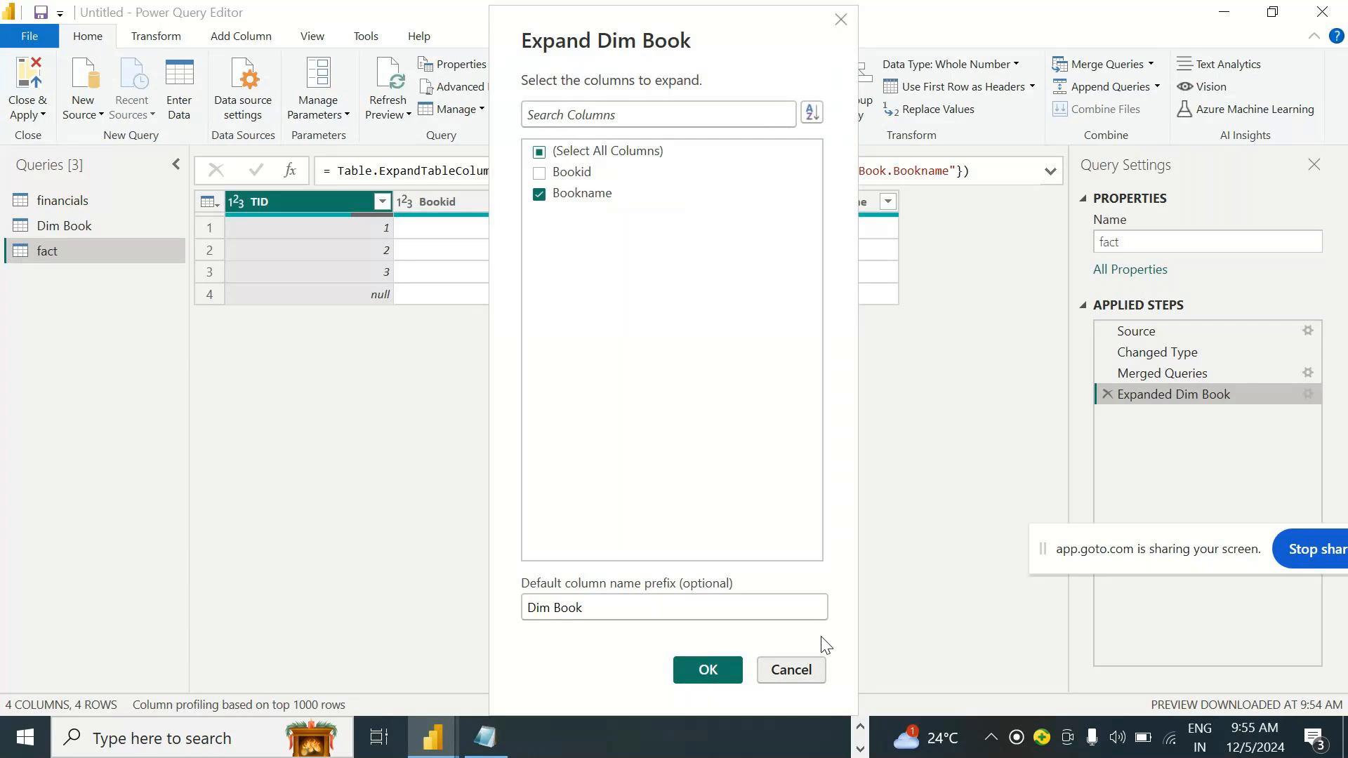
# Change the join kind of fact's Merged Queries step to Left Outer and show the expanded result
pyautogui.click(1293, 374)
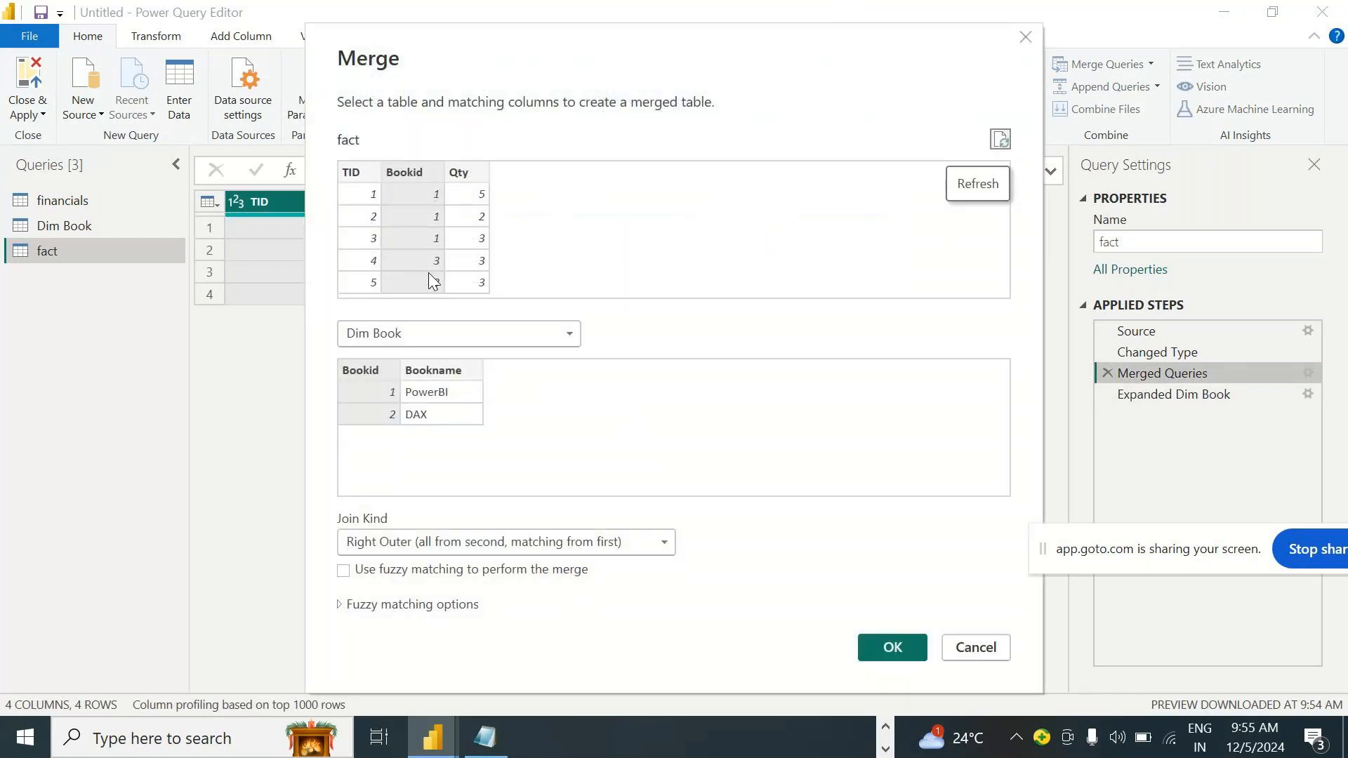
pyautogui.click(480, 548)
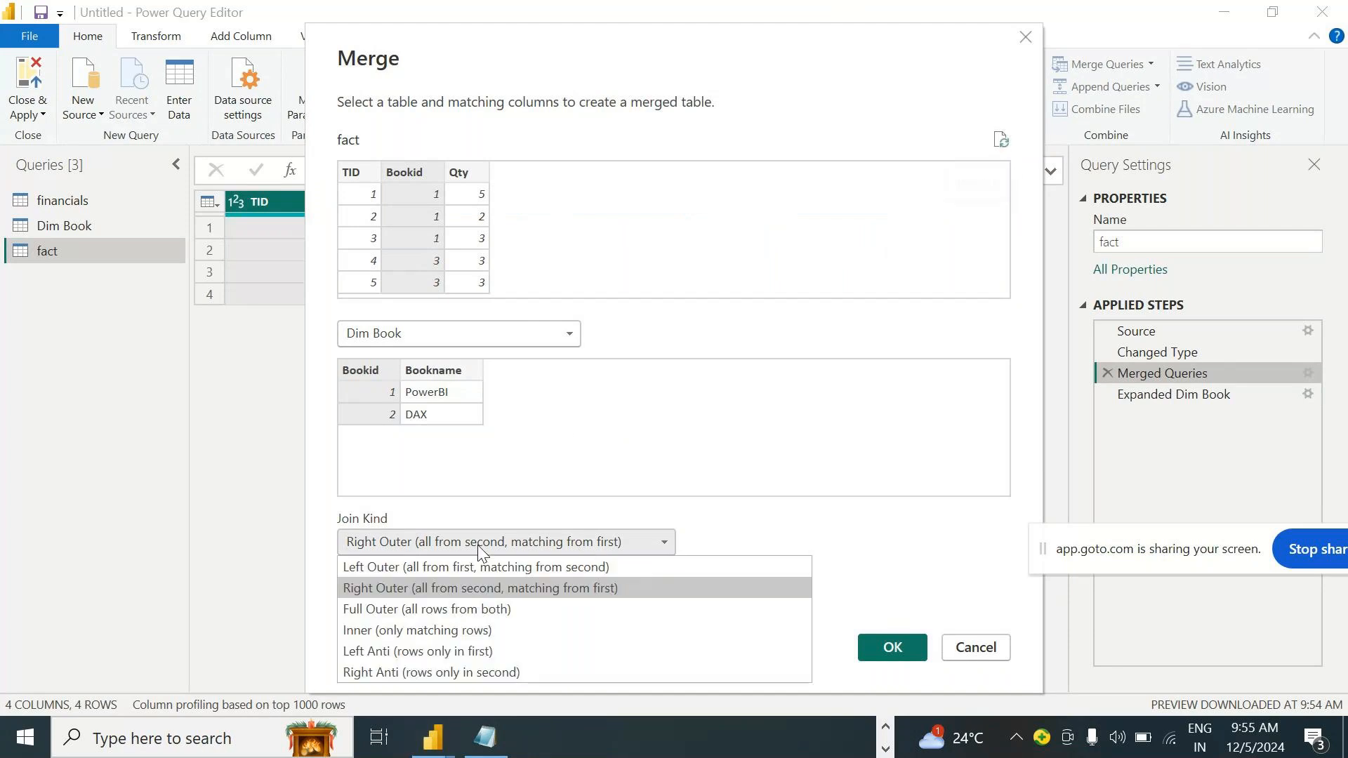
pyautogui.click(415, 566)
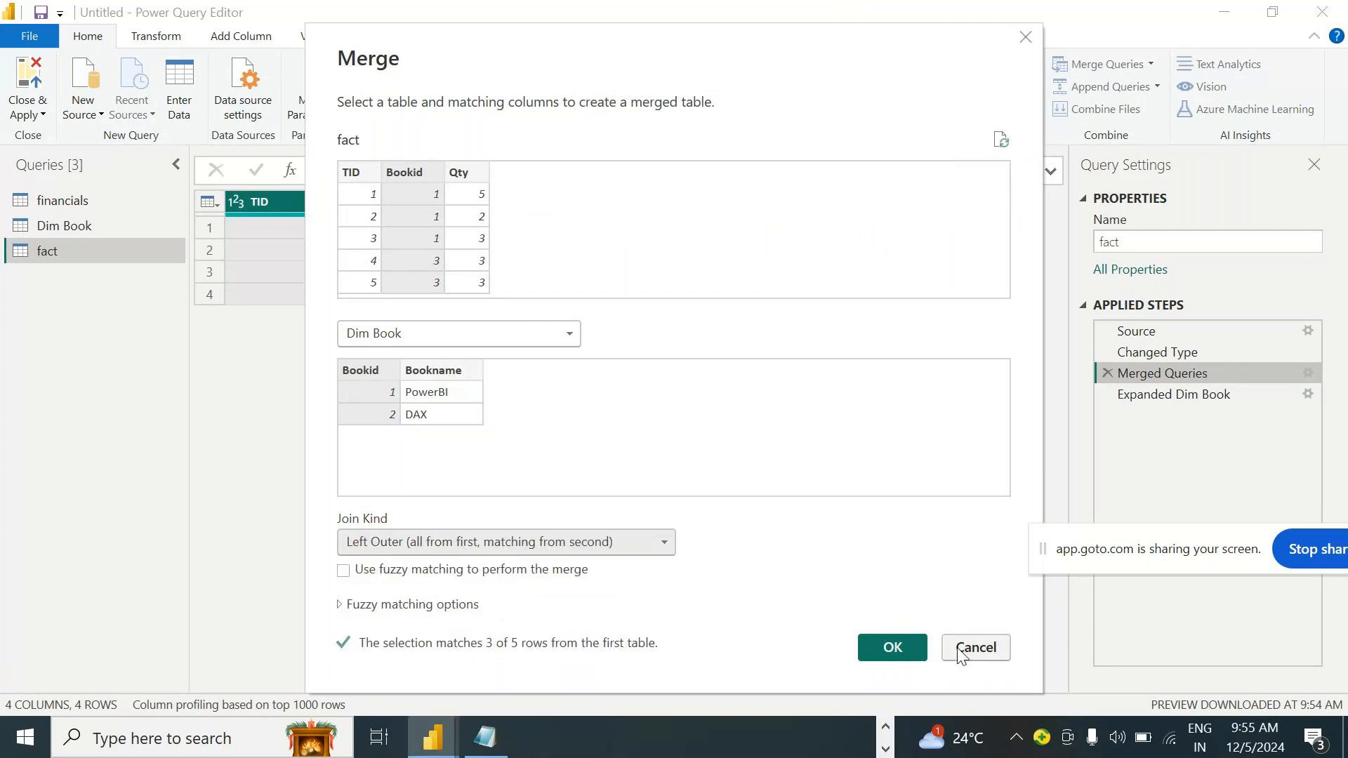
pyautogui.click(903, 645)
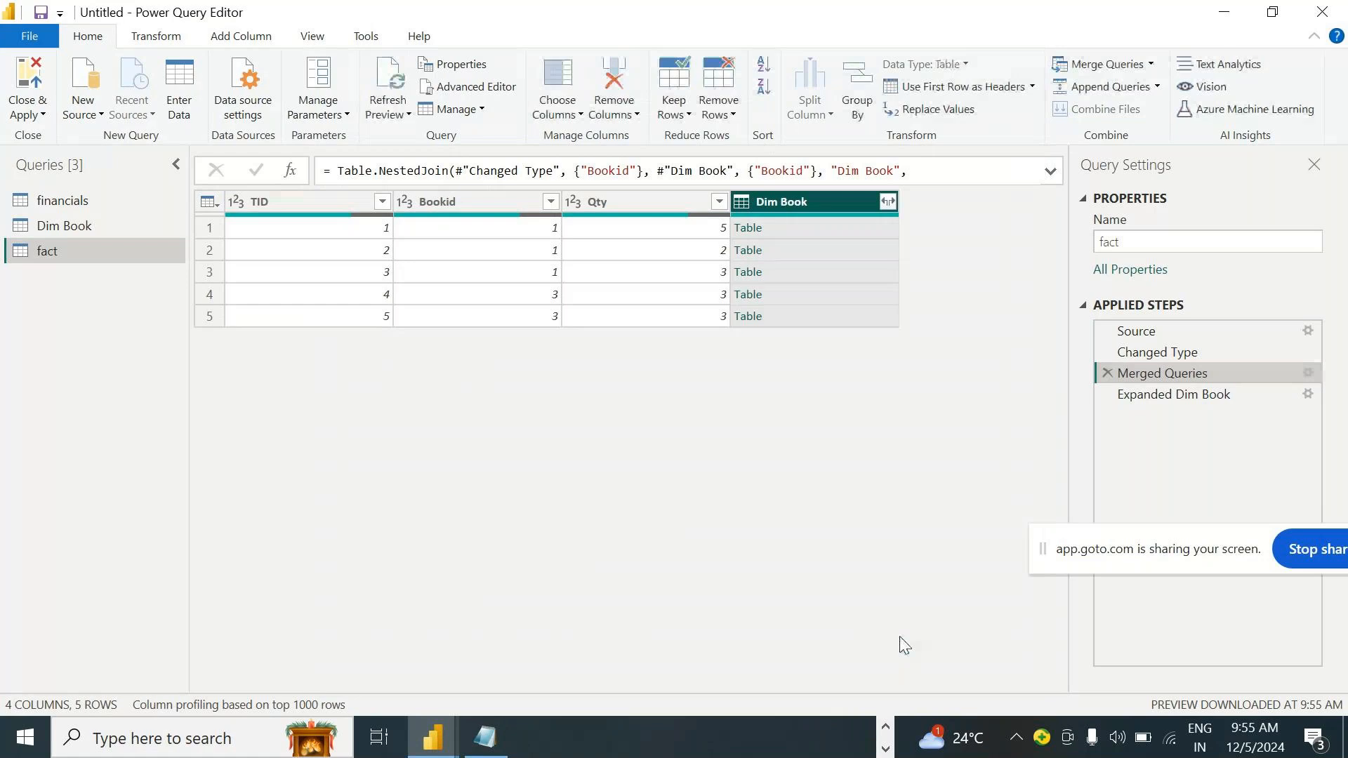
pyautogui.click(1216, 392)
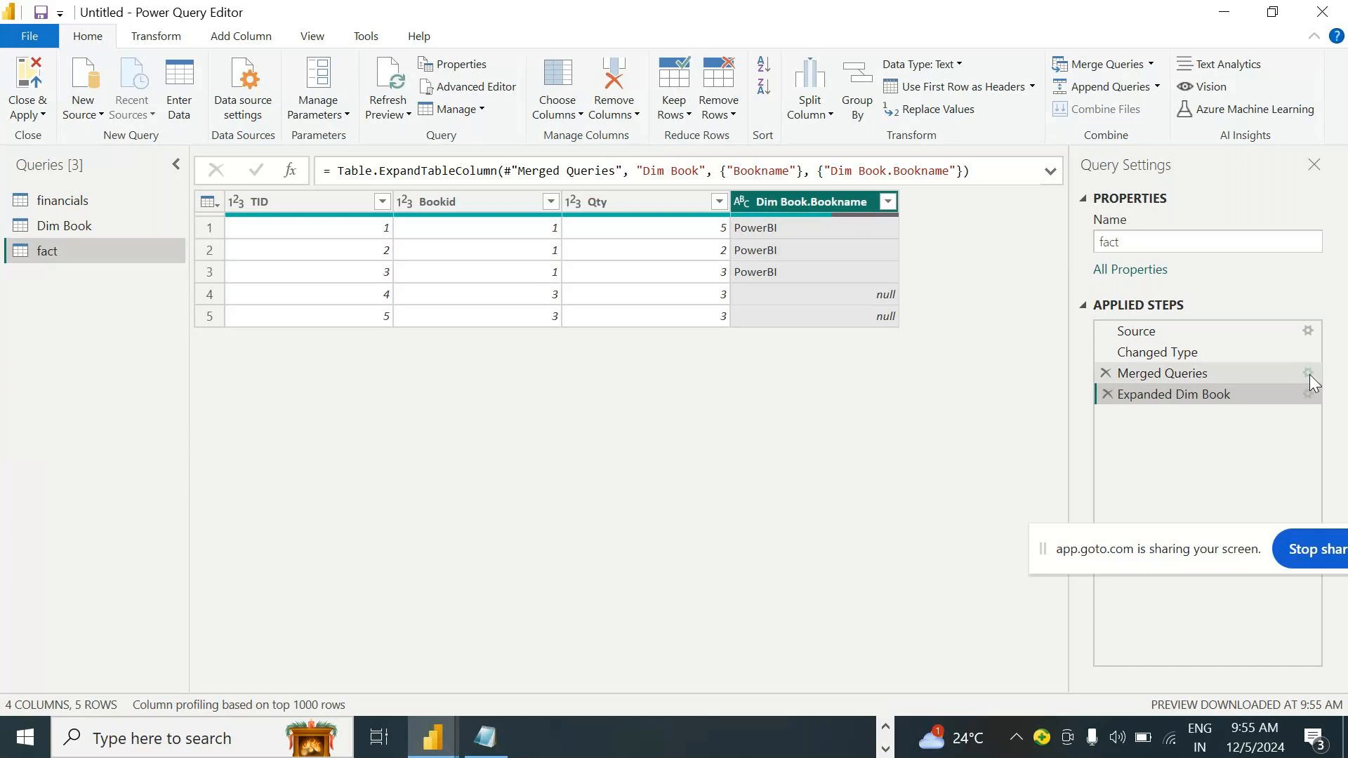
# Set fact's merge with Dim Book to a Full Outer join and show the rows with the expanded book names
pyautogui.doubleClick(1200, 373)
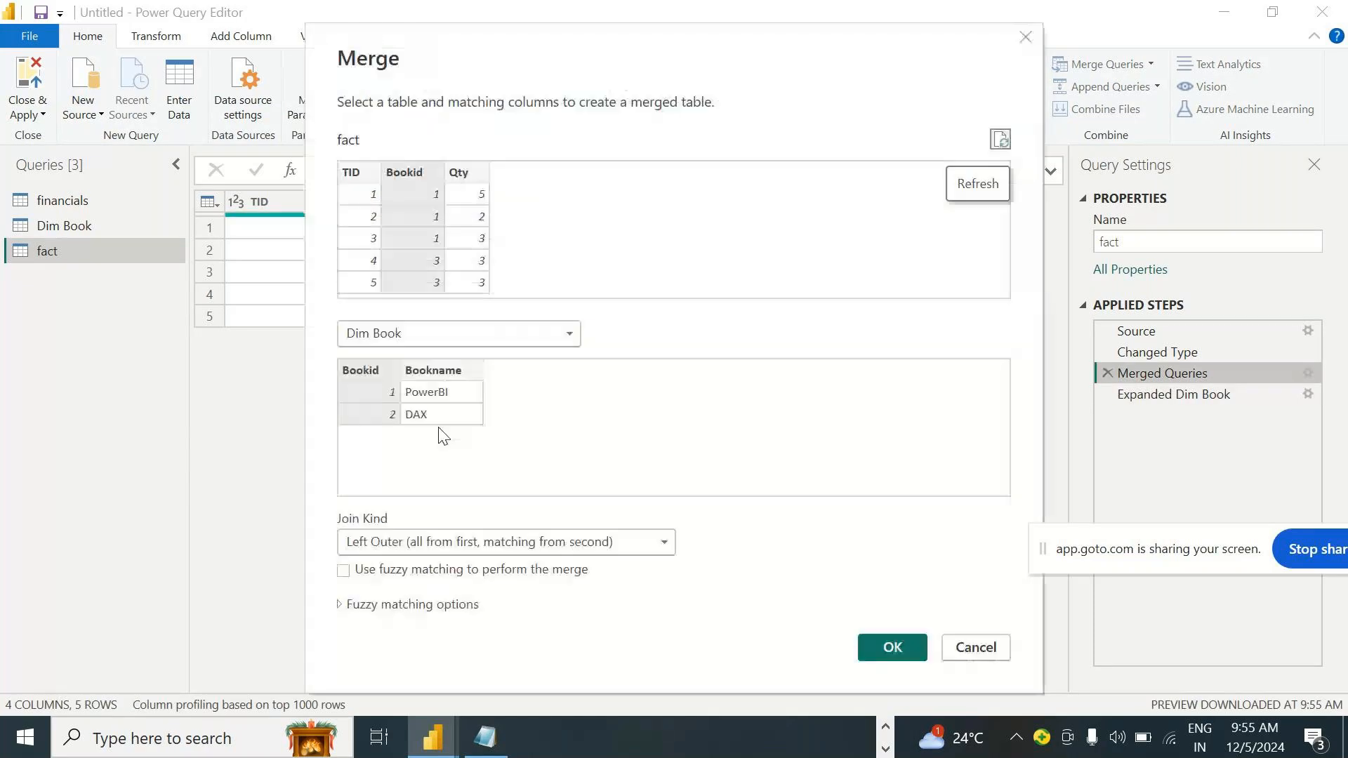
pyautogui.click(465, 546)
pyautogui.click(398, 612)
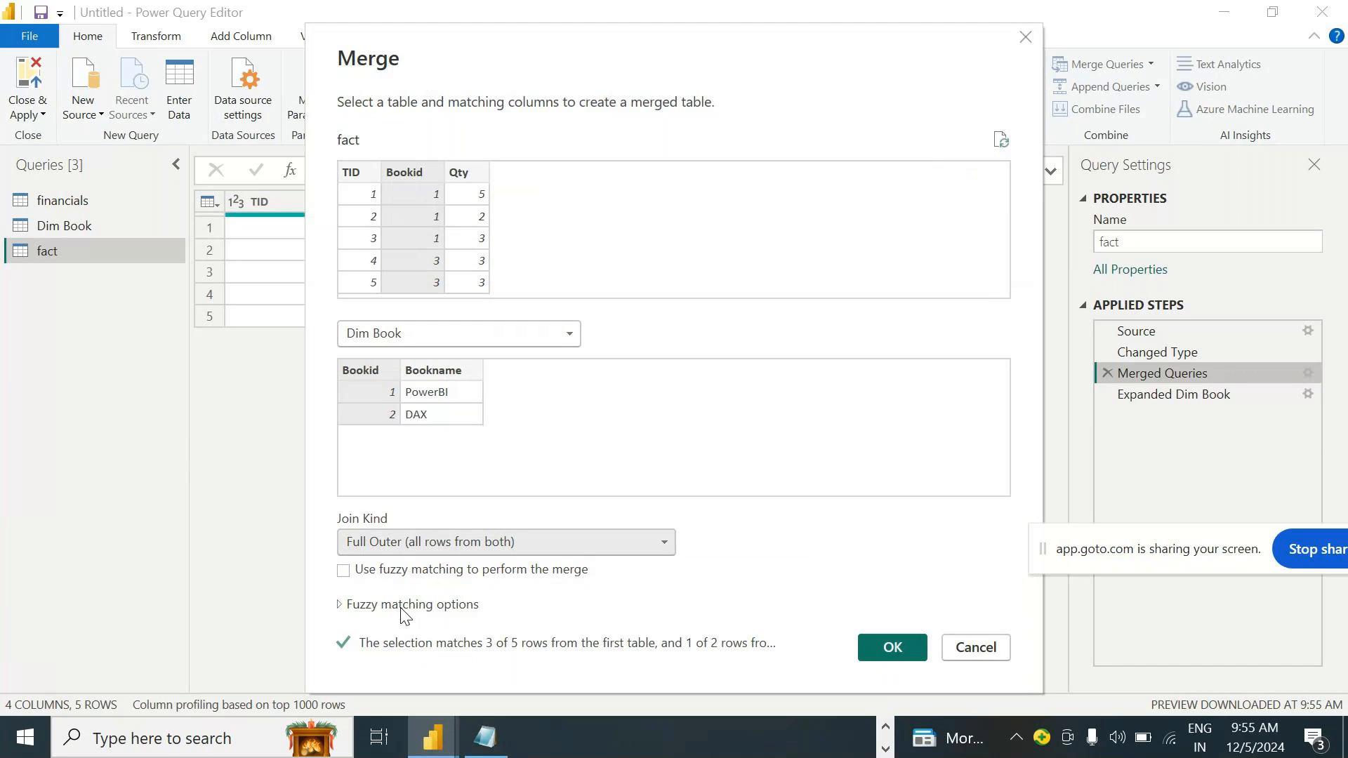
pyautogui.click(881, 648)
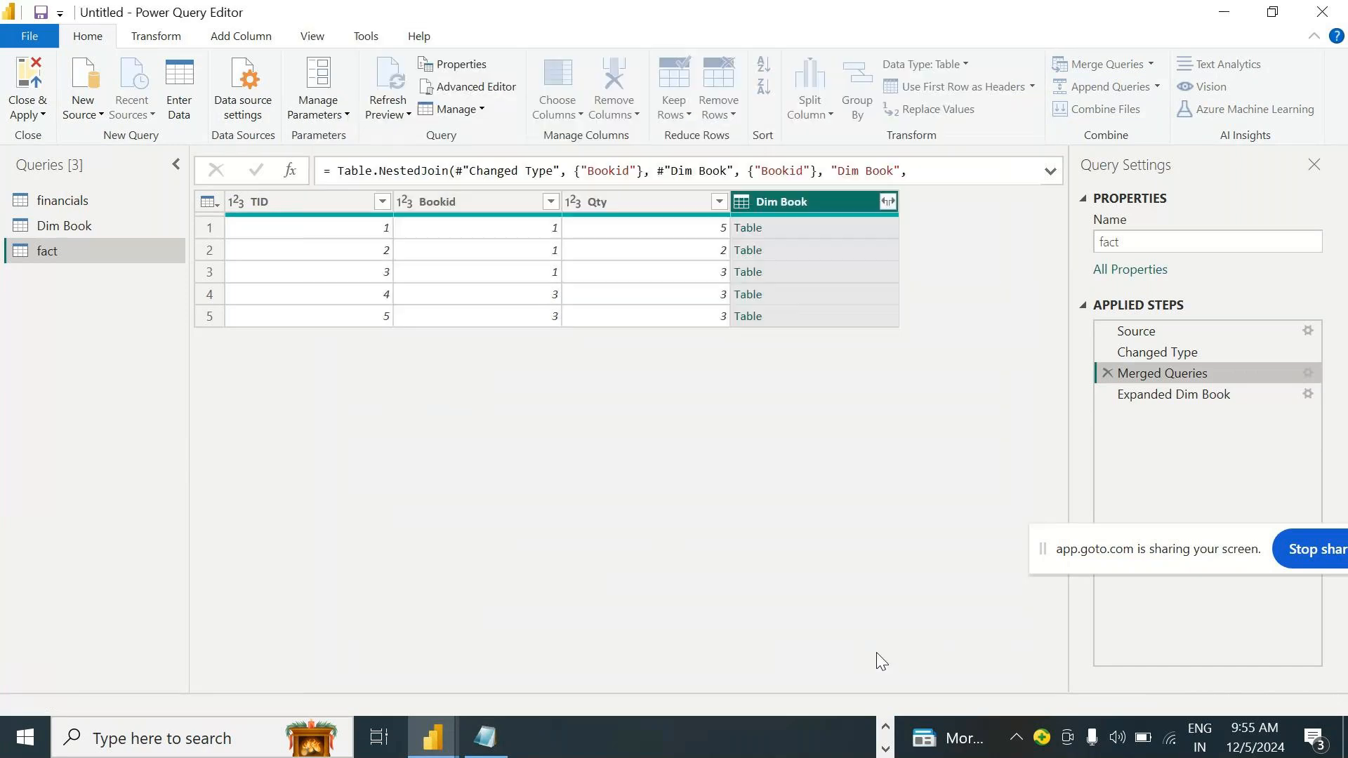
pyautogui.click(1211, 393)
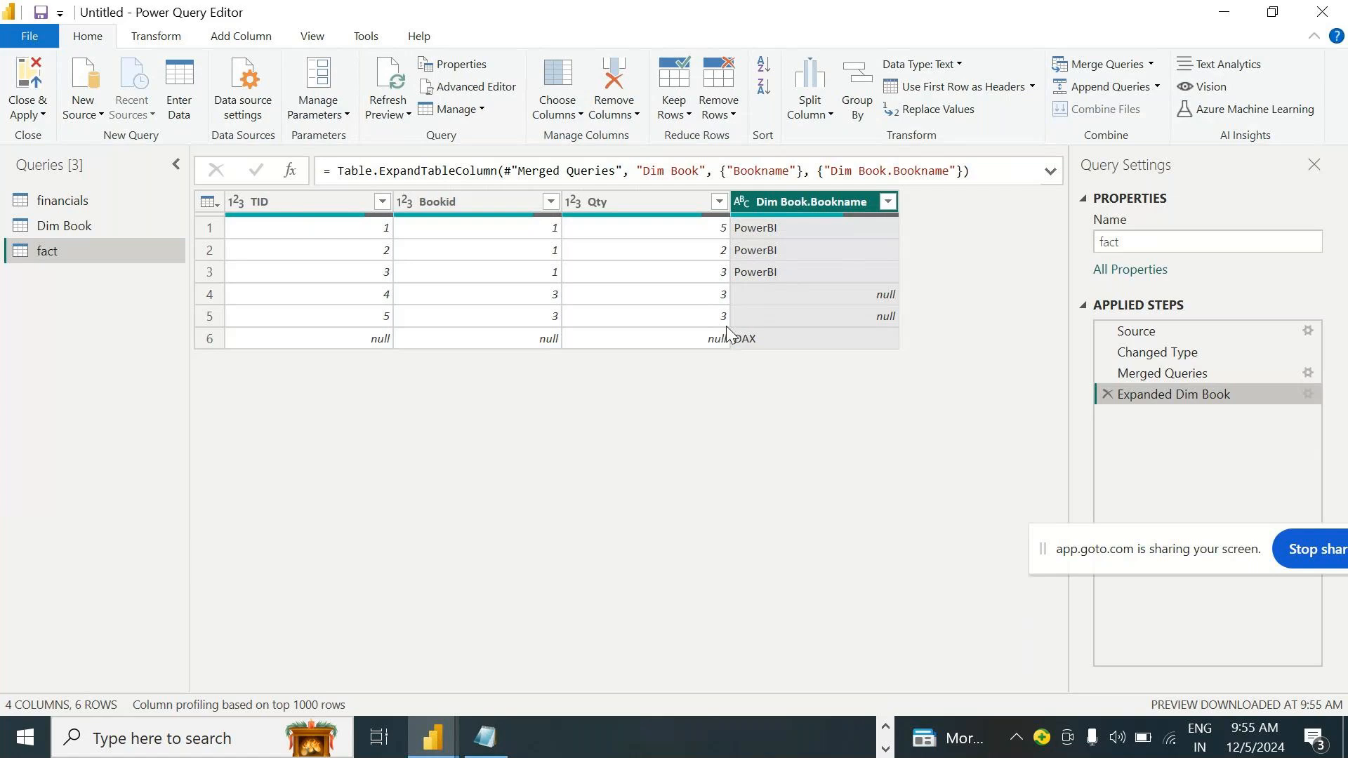
# Delete the Expanded Dim Book step from fact and change the merge's join kind to Left Anti
pyautogui.click(1107, 394)
pyautogui.click(1307, 374)
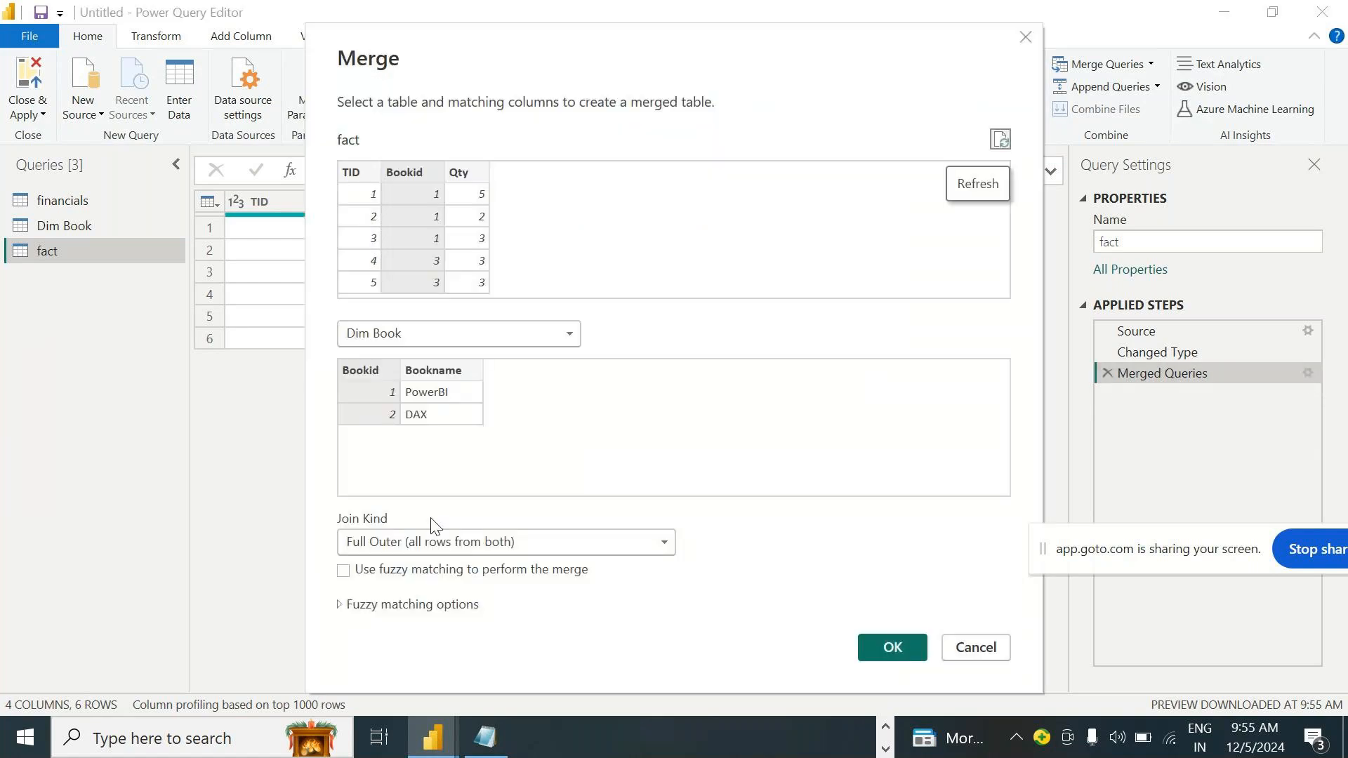
pyautogui.click(448, 542)
pyautogui.click(407, 613)
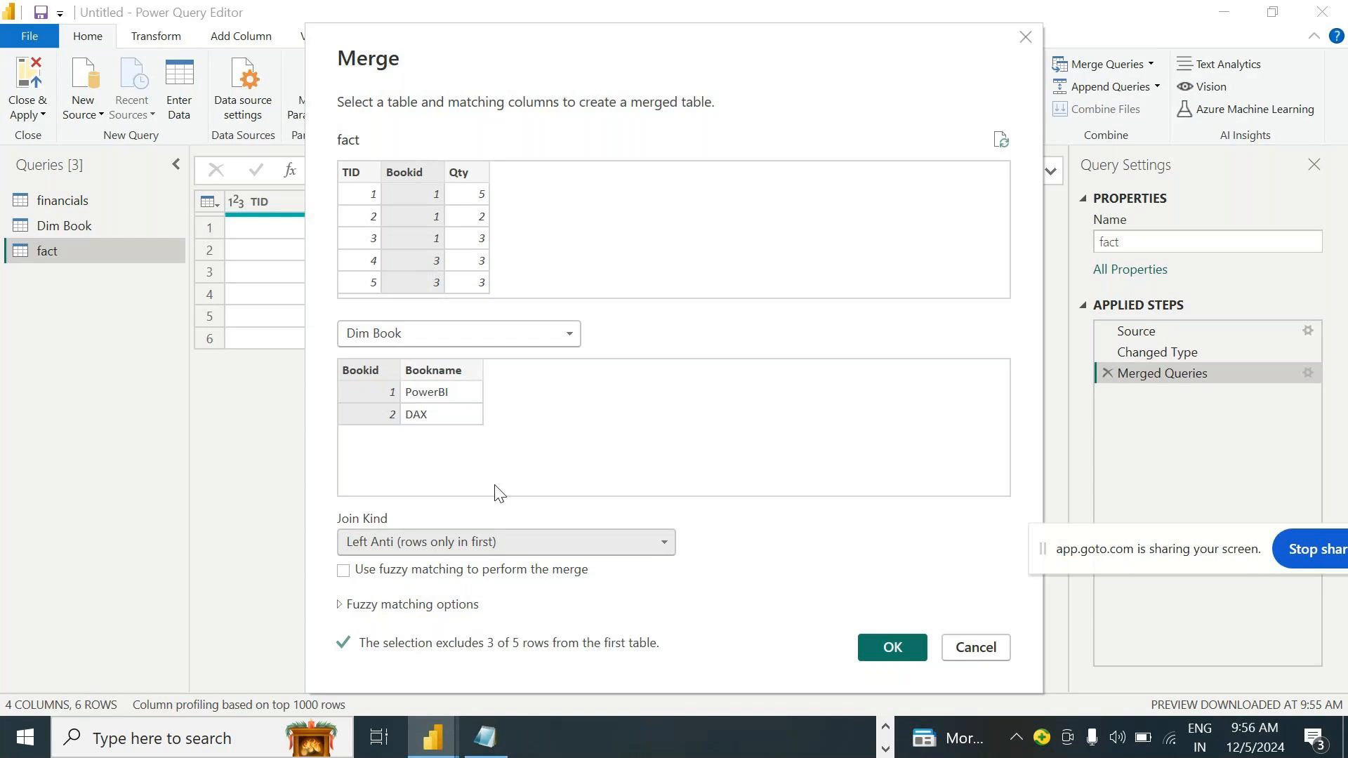
pyautogui.click(885, 644)
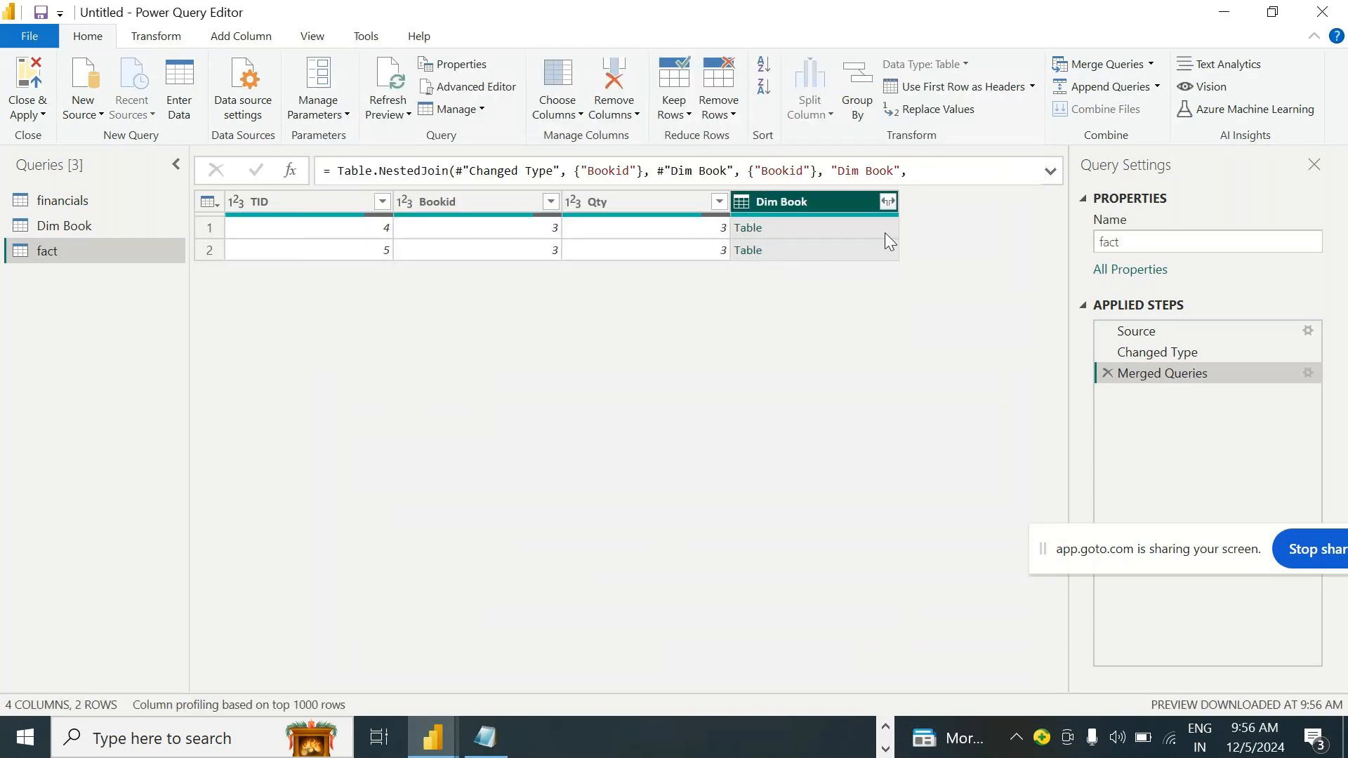
# Expand only the Bookname column from the merged Dim Book column, keeping the original column name as prefix
pyautogui.click(888, 201)
pyautogui.click(579, 306)
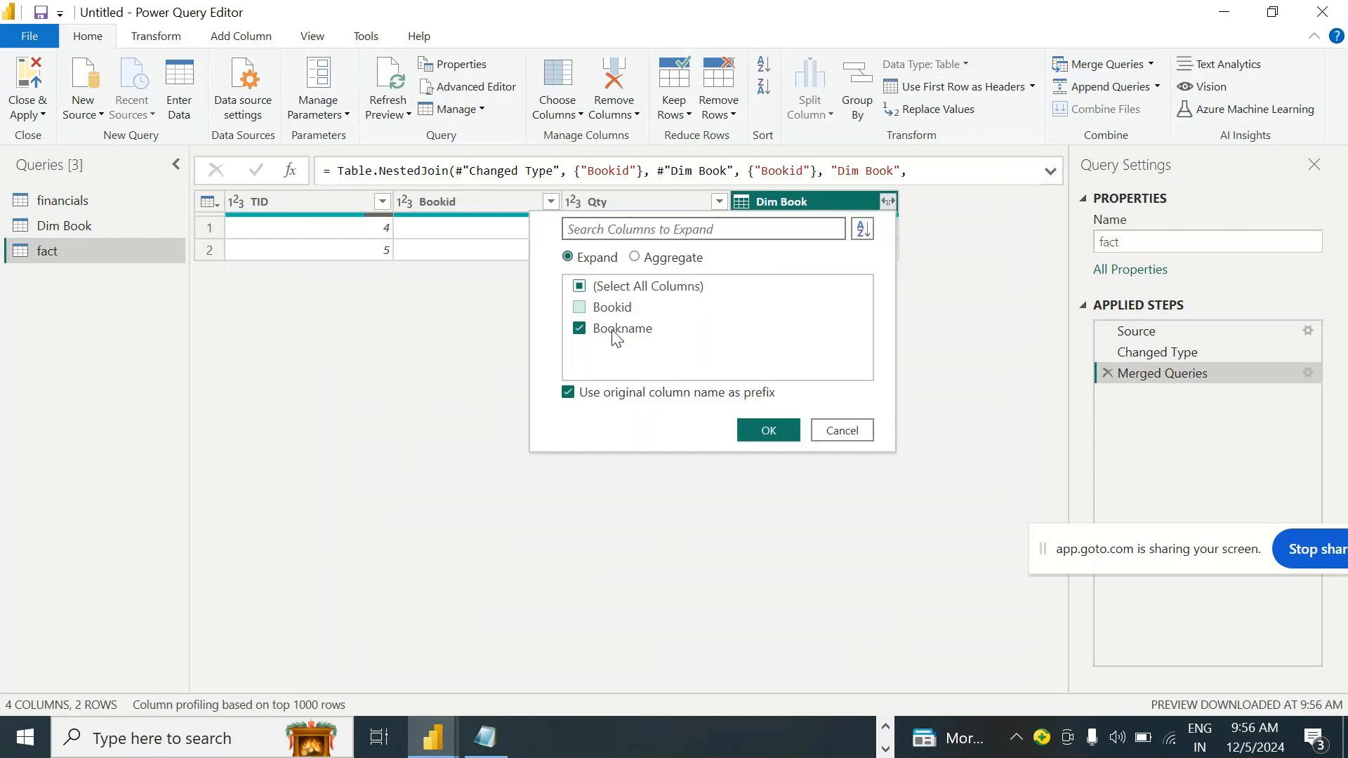
pyautogui.click(768, 430)
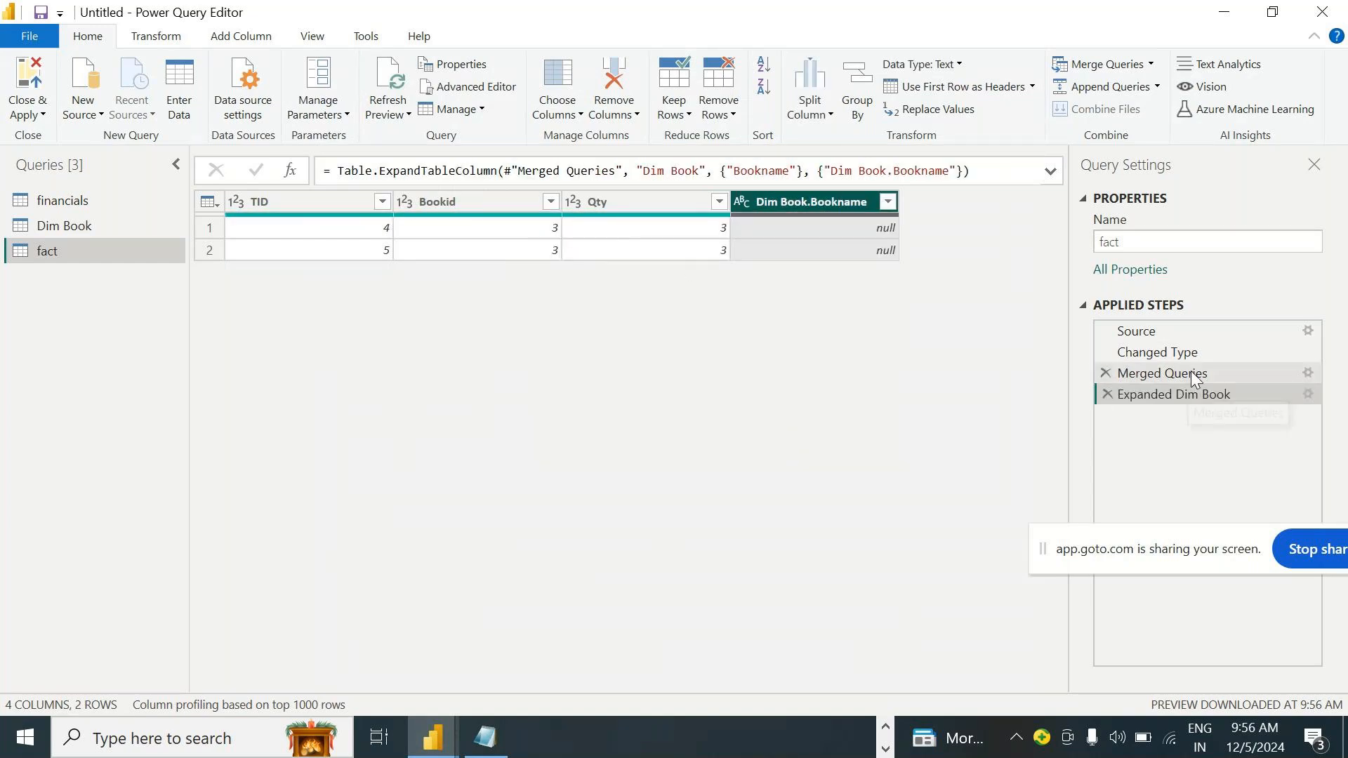
# Change the join kind of the Merged Queries step to Right Anti and show the result at the Expanded Dim Book step
pyautogui.click(1276, 376)
pyautogui.click(1307, 372)
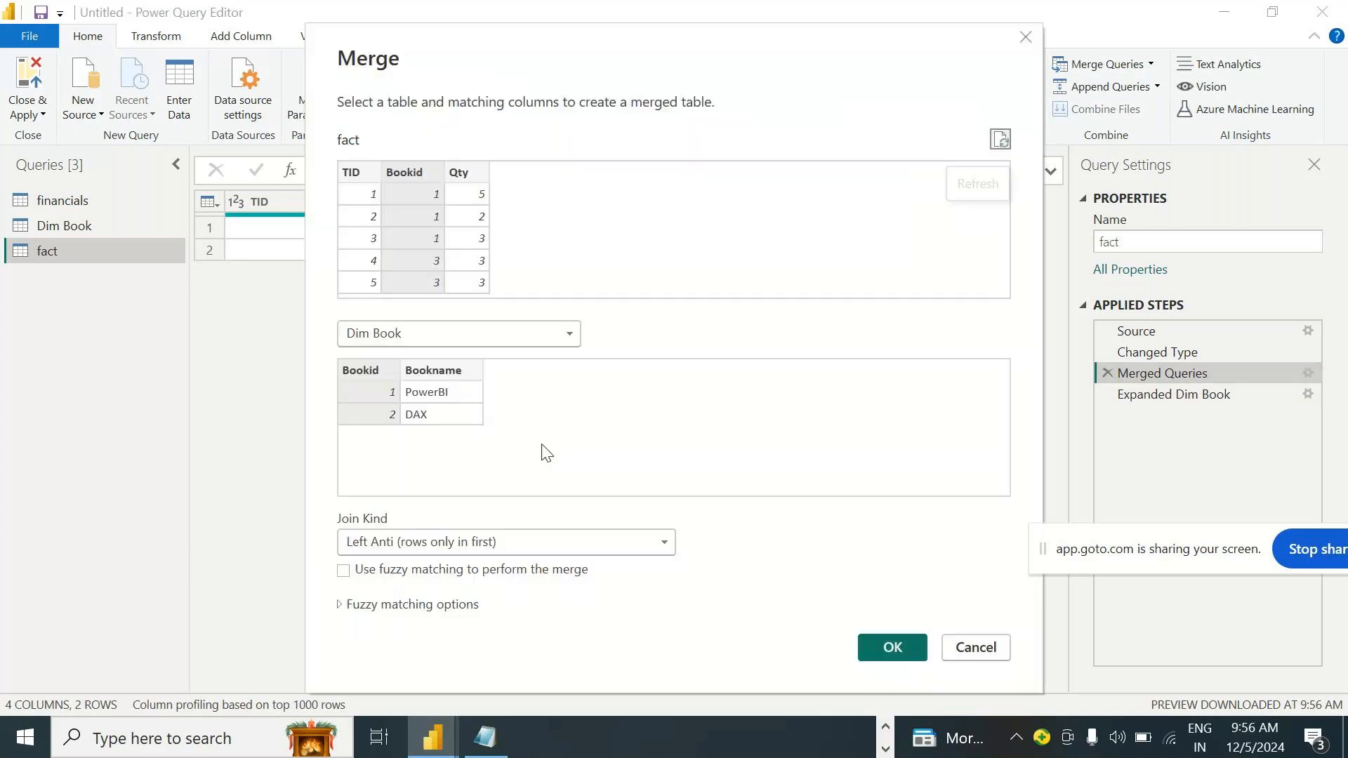
pyautogui.click(451, 544)
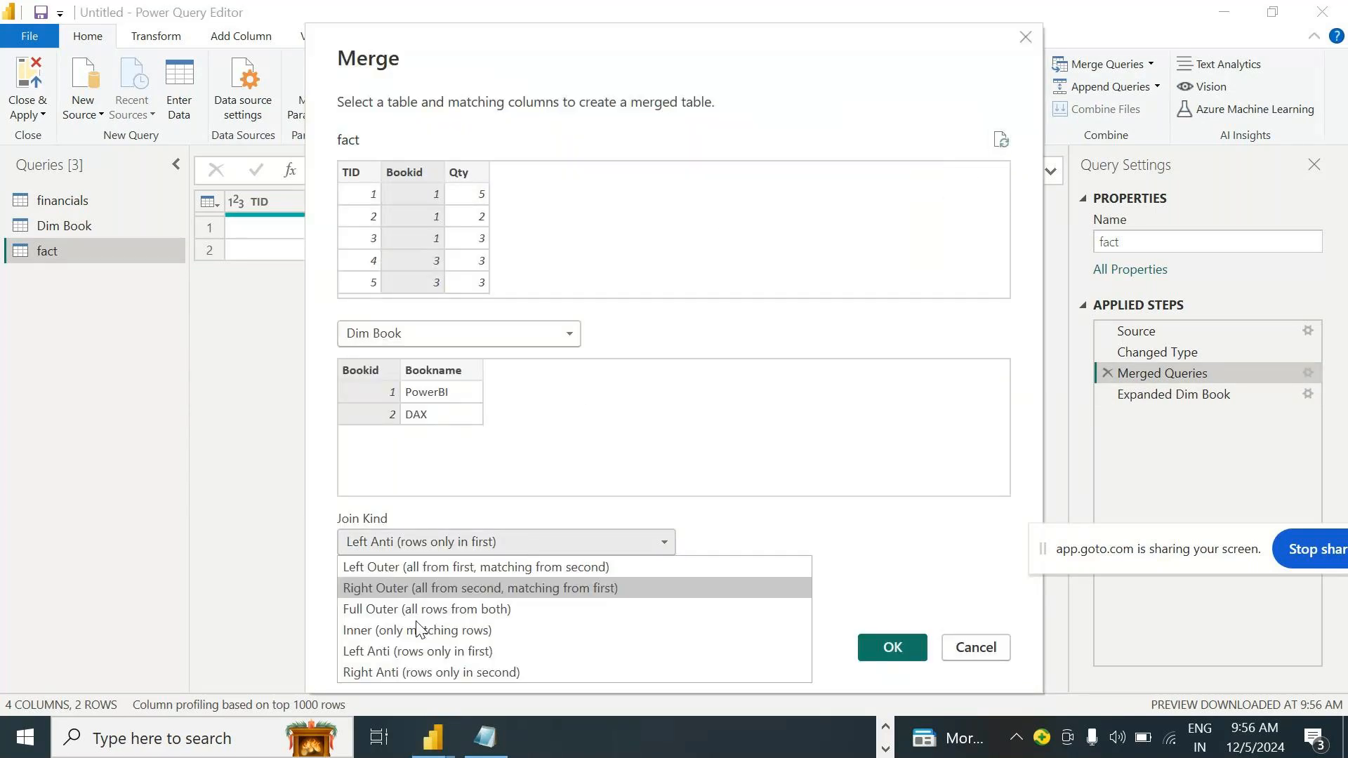
pyautogui.click(410, 673)
pyautogui.click(892, 647)
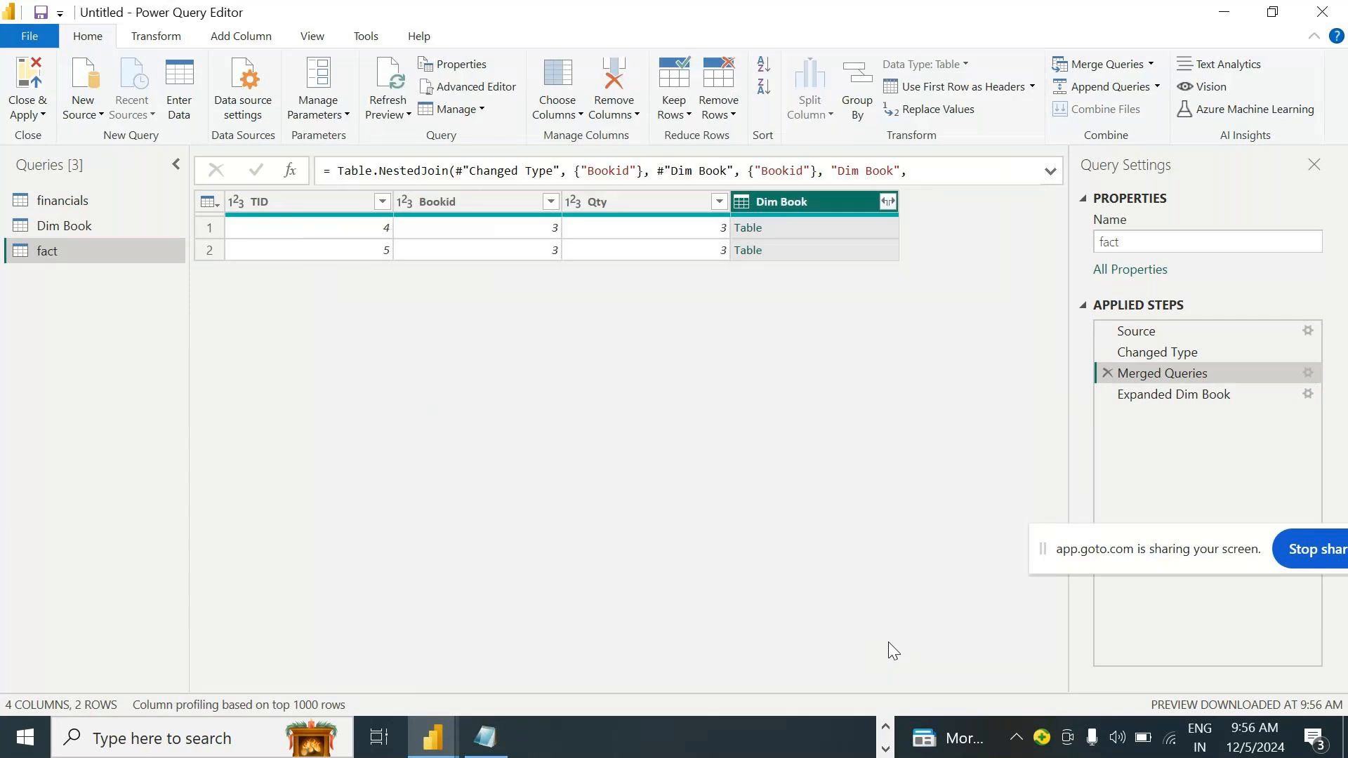
pyautogui.click(1168, 398)
# Review the available join kinds in the merge settings without changing them, and return to the Expanded Dim Book step
pyautogui.click(1302, 372)
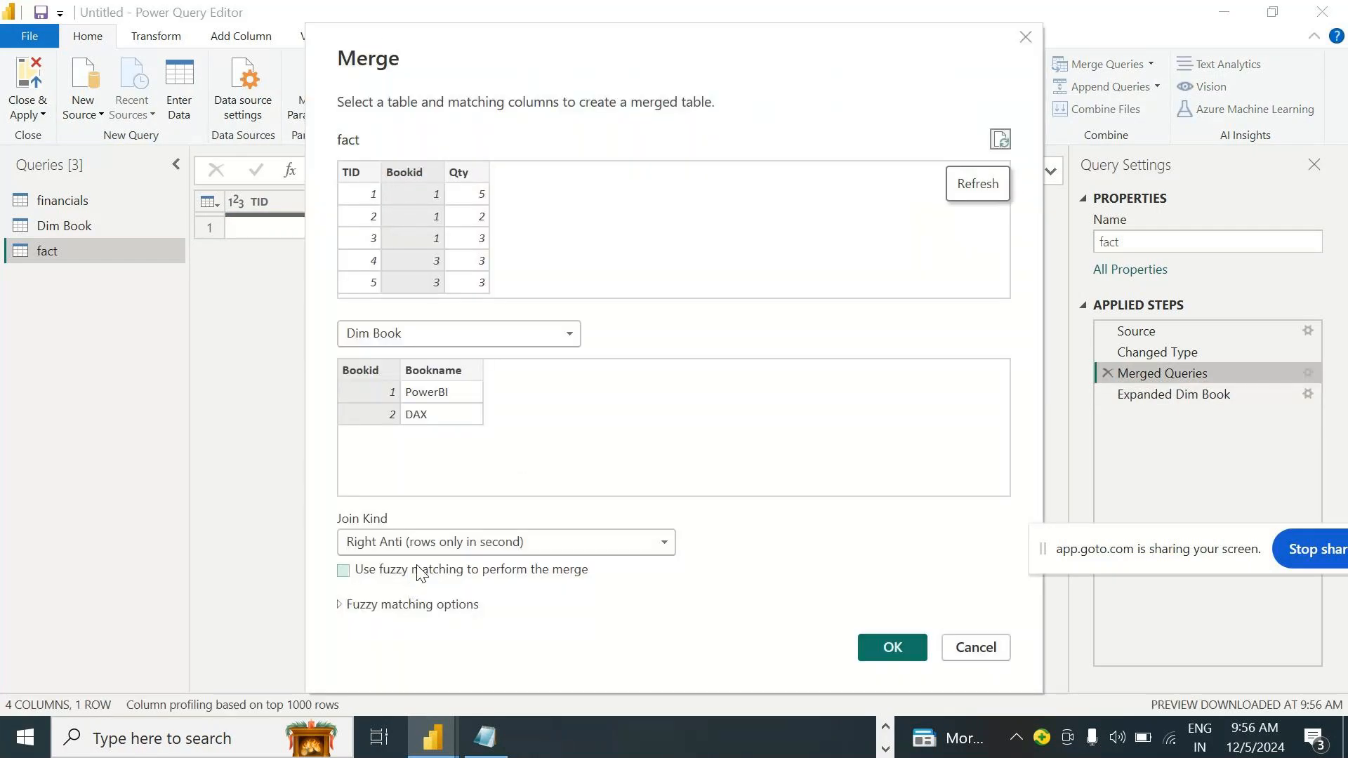
pyautogui.click(576, 539)
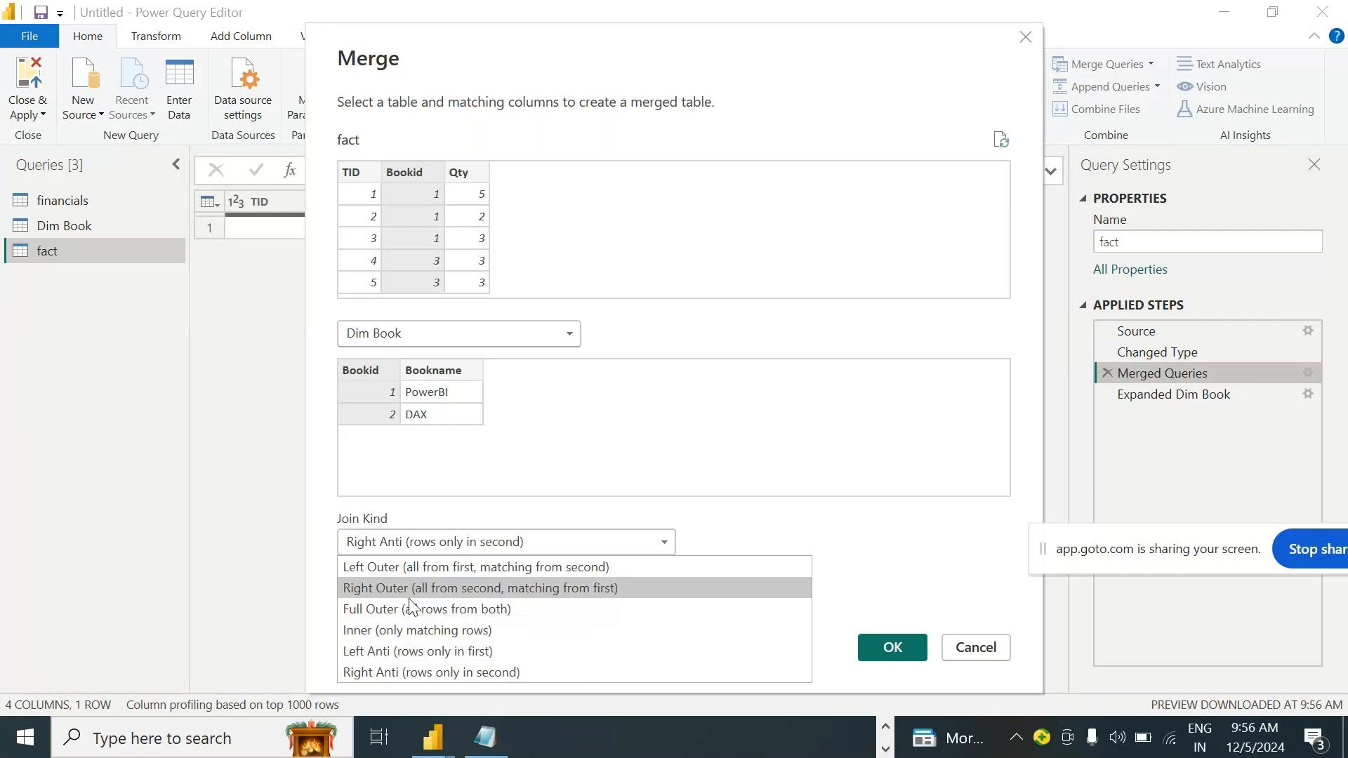
pyautogui.click(559, 502)
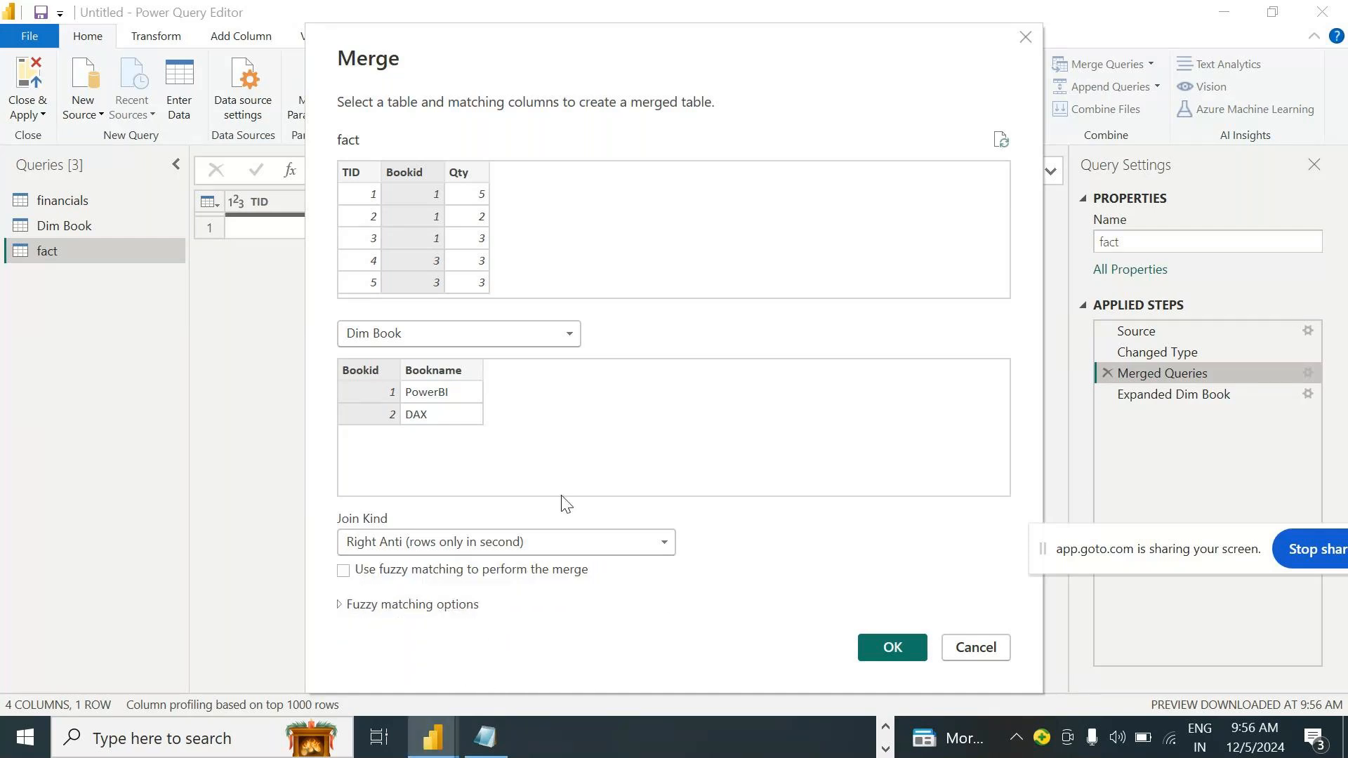
pyautogui.click(980, 647)
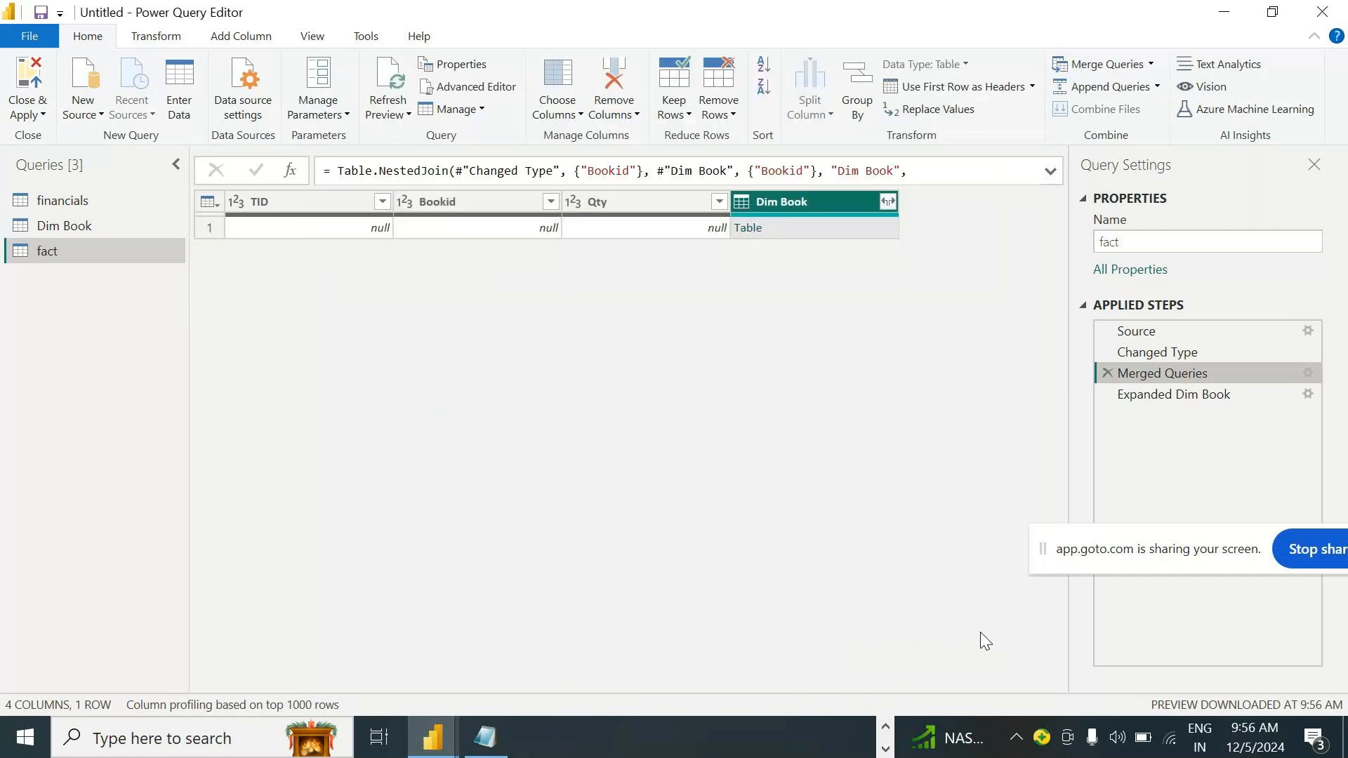
pyautogui.click(1232, 396)
# Try enabling fuzzy matching in the Merged Queries settings with Ignore case and Match by combining text parts turned off
pyautogui.click(1239, 376)
pyautogui.click(1307, 373)
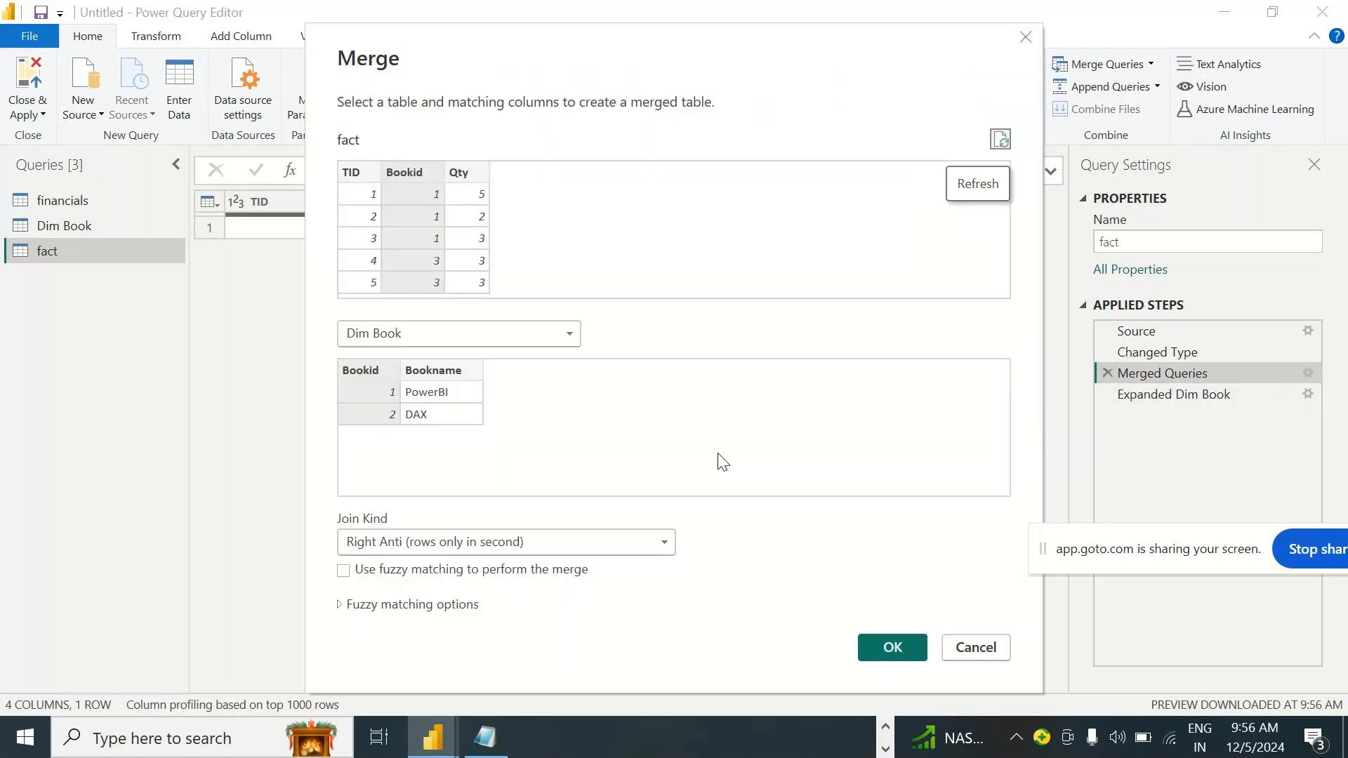
pyautogui.click(345, 573)
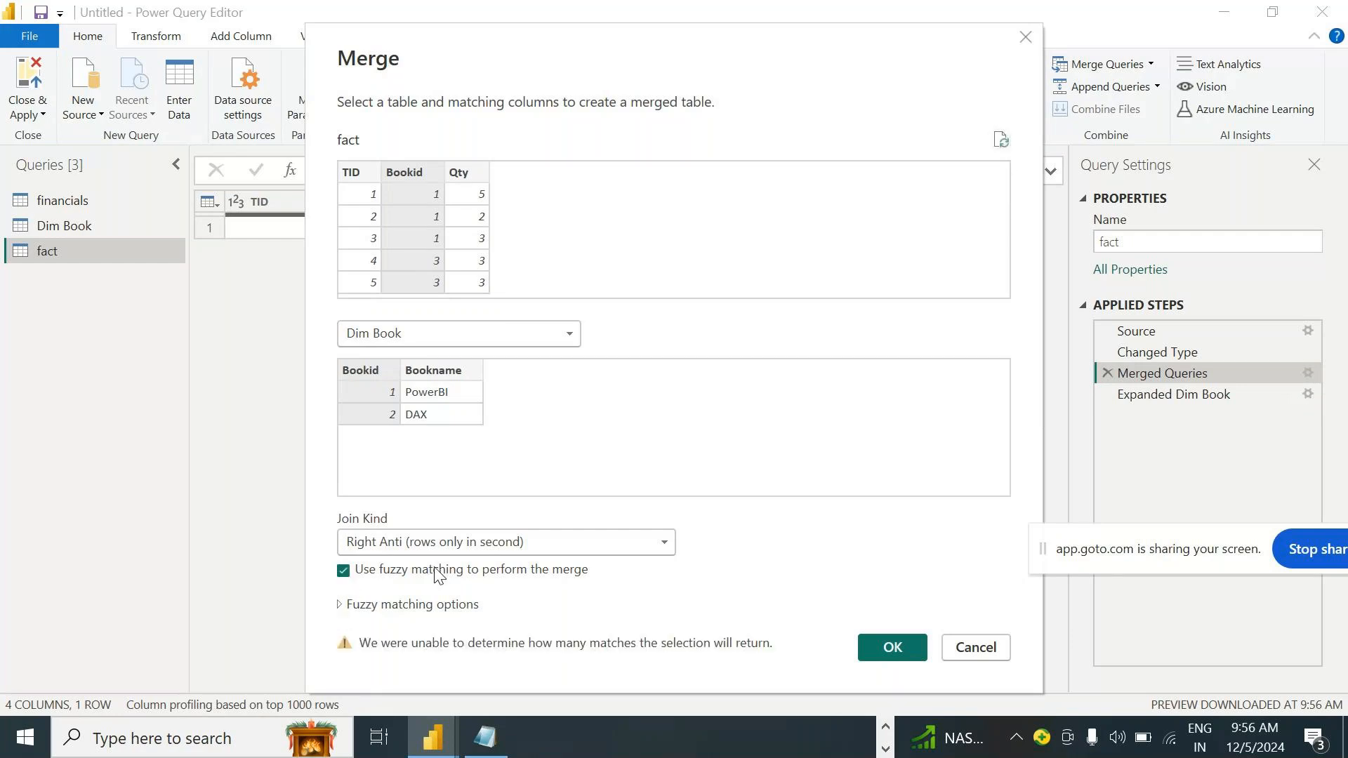
pyautogui.moveTo(737, 50); pyautogui.dragTo(680, 27)
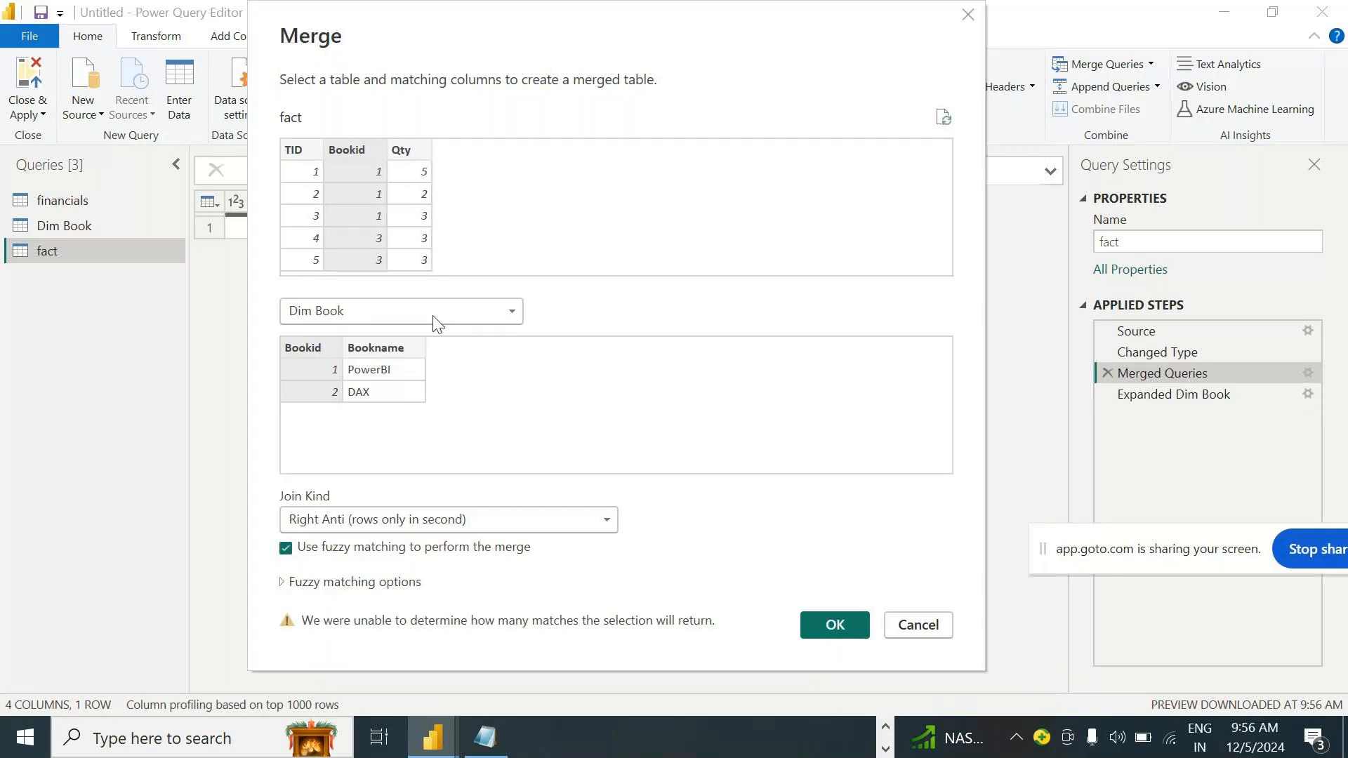
pyautogui.click(289, 584)
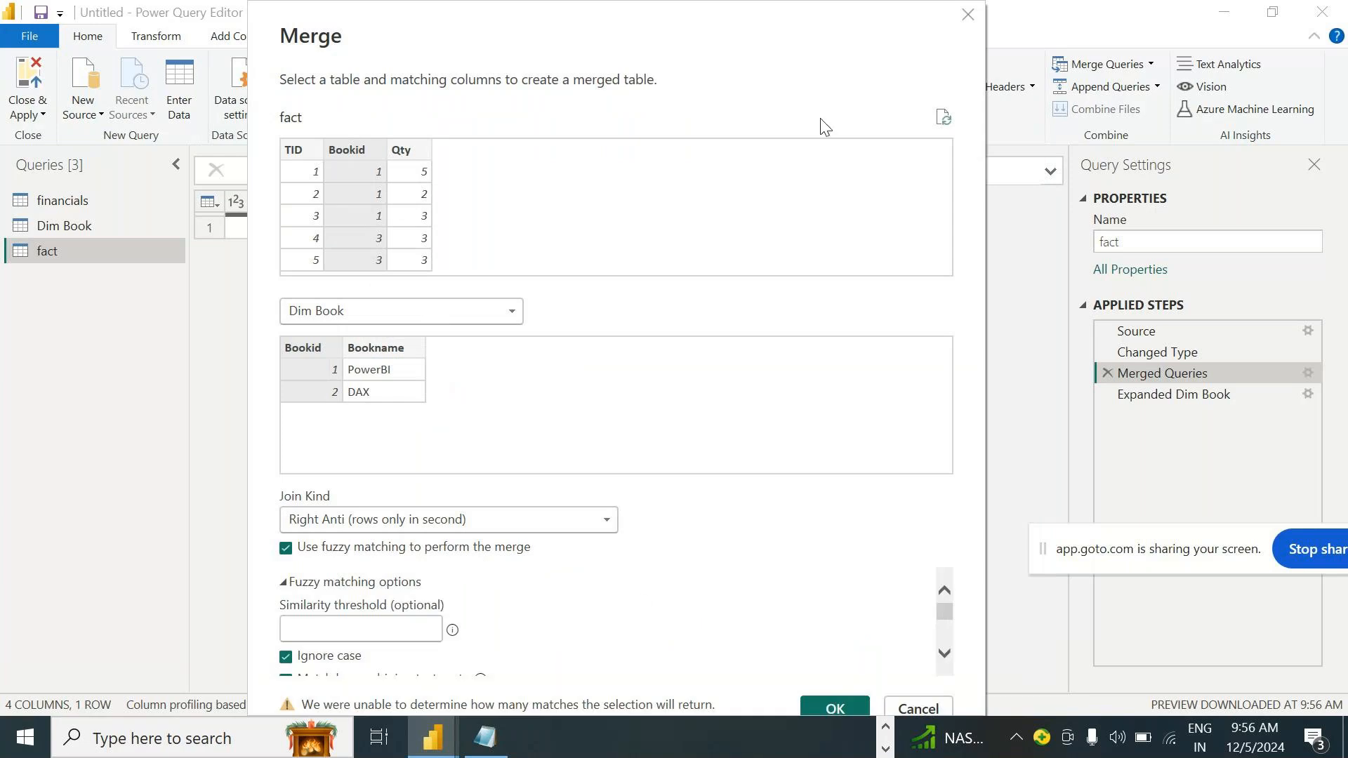
pyautogui.moveTo(951, 615); pyautogui.dragTo(957, 613)
pyautogui.click(300, 659)
pyautogui.scroll(-1, 491, 603)
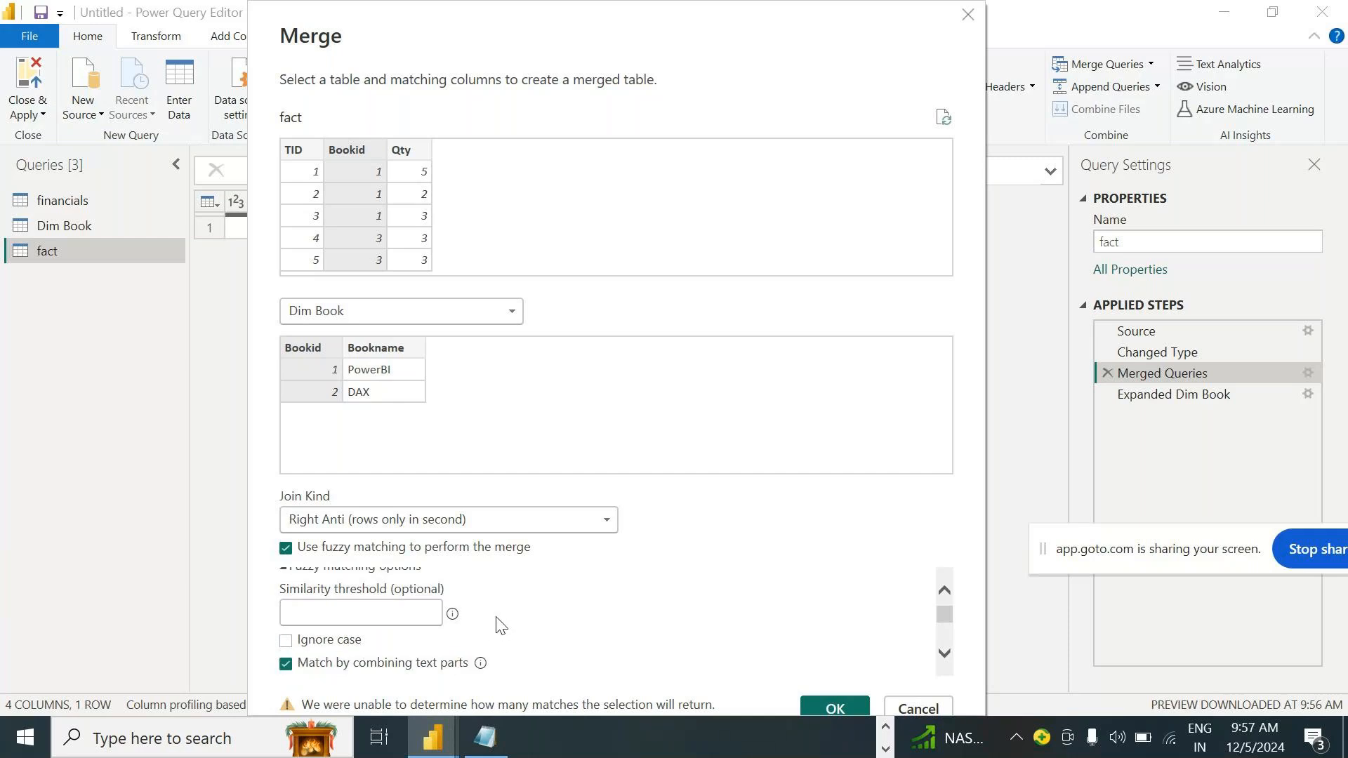
pyautogui.click(315, 670)
pyautogui.click(365, 613)
# Switch to Notepad and add the spellings "Hyderabad" and "hyderabad" on separate lines below the second dashed line
pyautogui.click(489, 744)
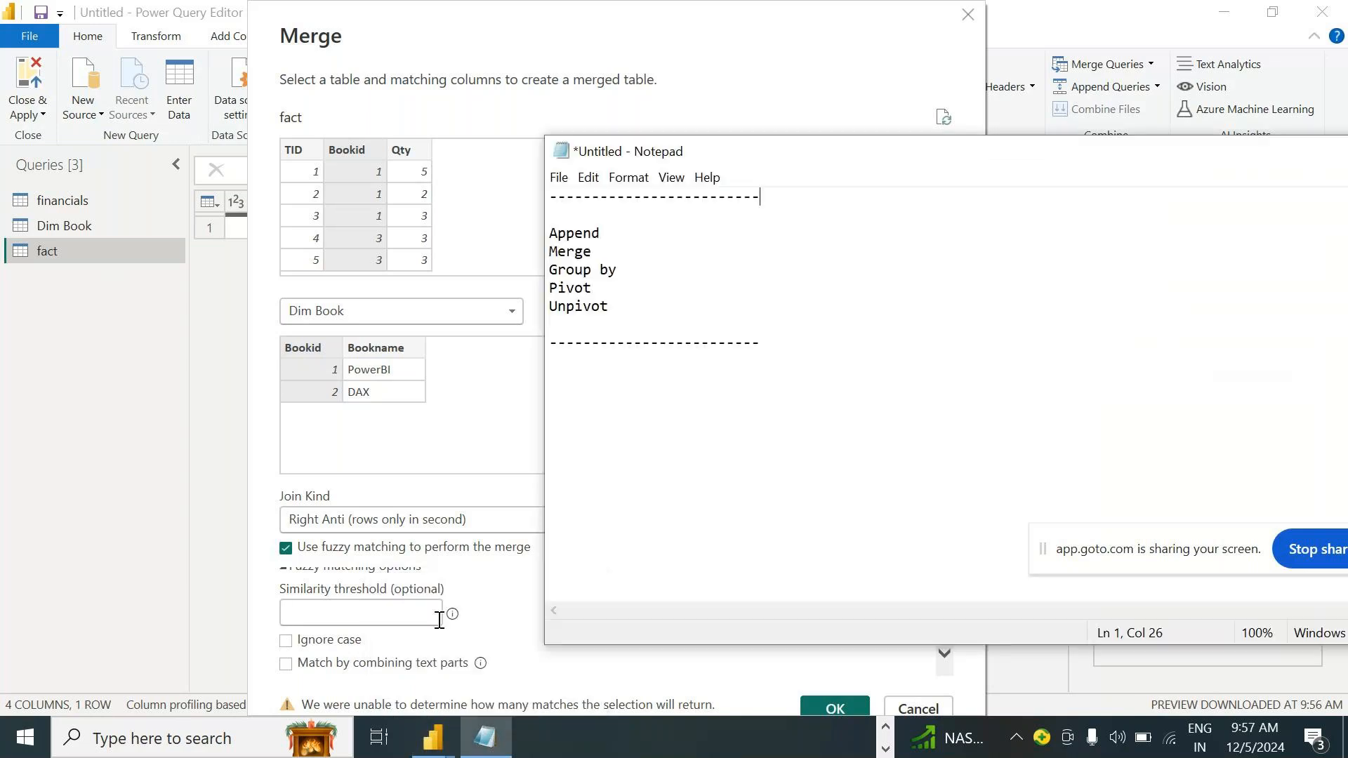
pyautogui.click(783, 354)
pyautogui.press('Return')
pyautogui.press('Return')
pyautogui.write('Hyderabad')
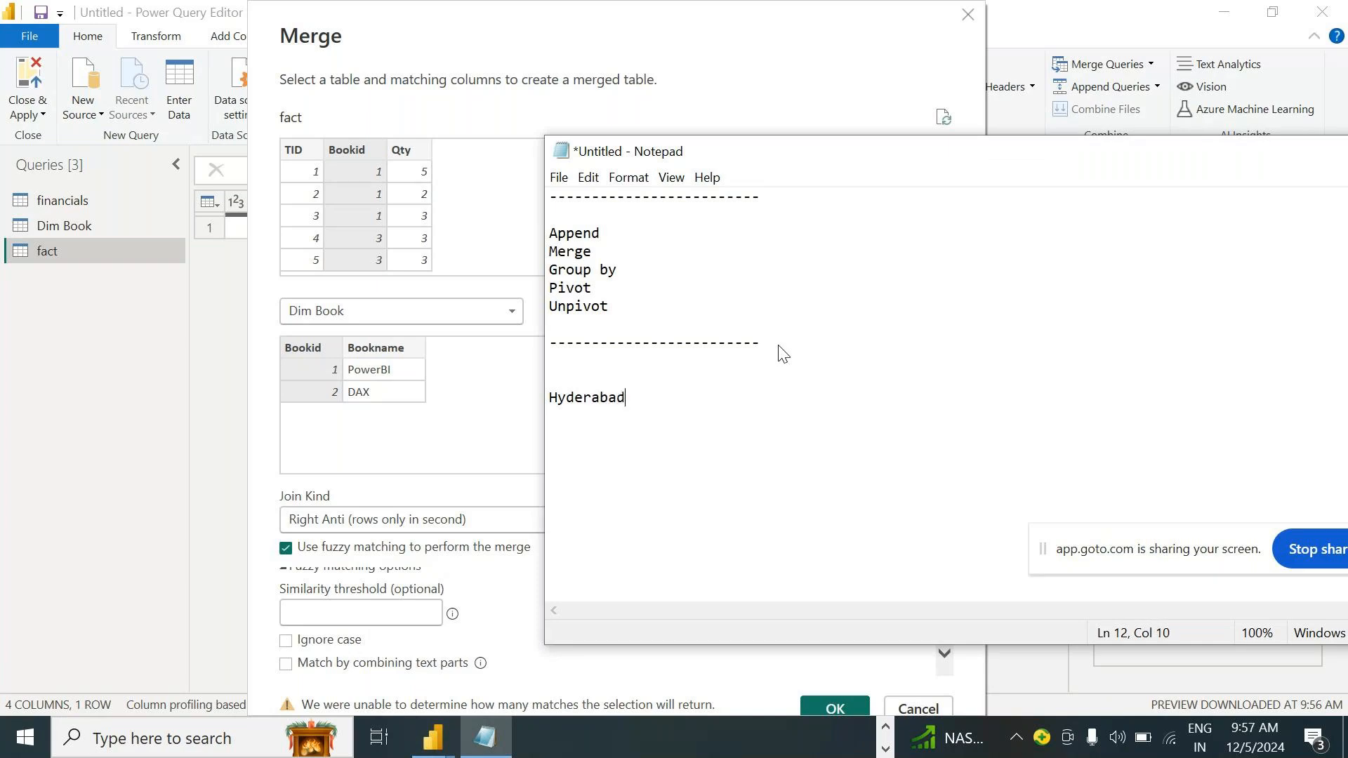
pyautogui.press('Return')
pyautogui.press('Return')
pyautogui.press('Return')
pyautogui.write('hyderabad')
# Highlight the lowercase and capitalised city spellings in turn to compare their letter case
pyautogui.hotkey('shift', 'Home')
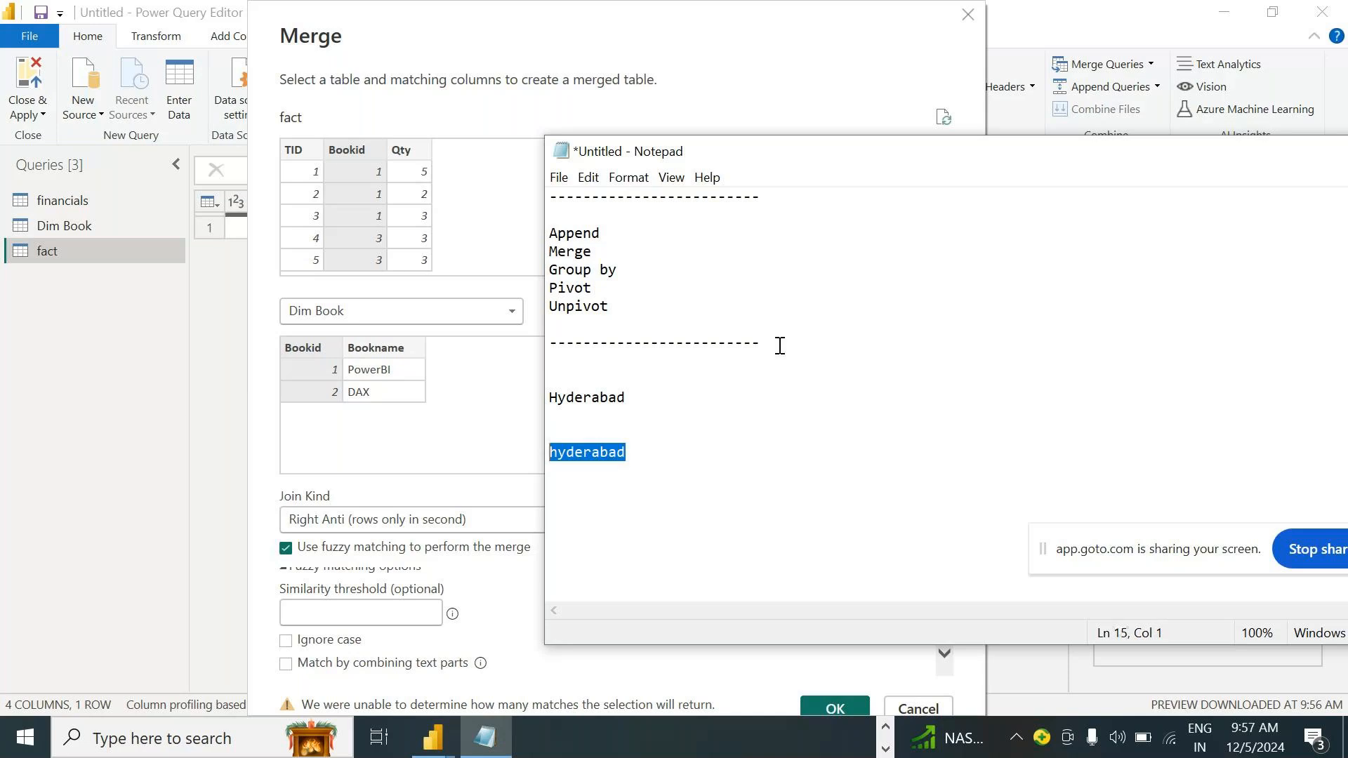
pyautogui.press('Up')
pyautogui.press('Up')
pyautogui.press('Up')
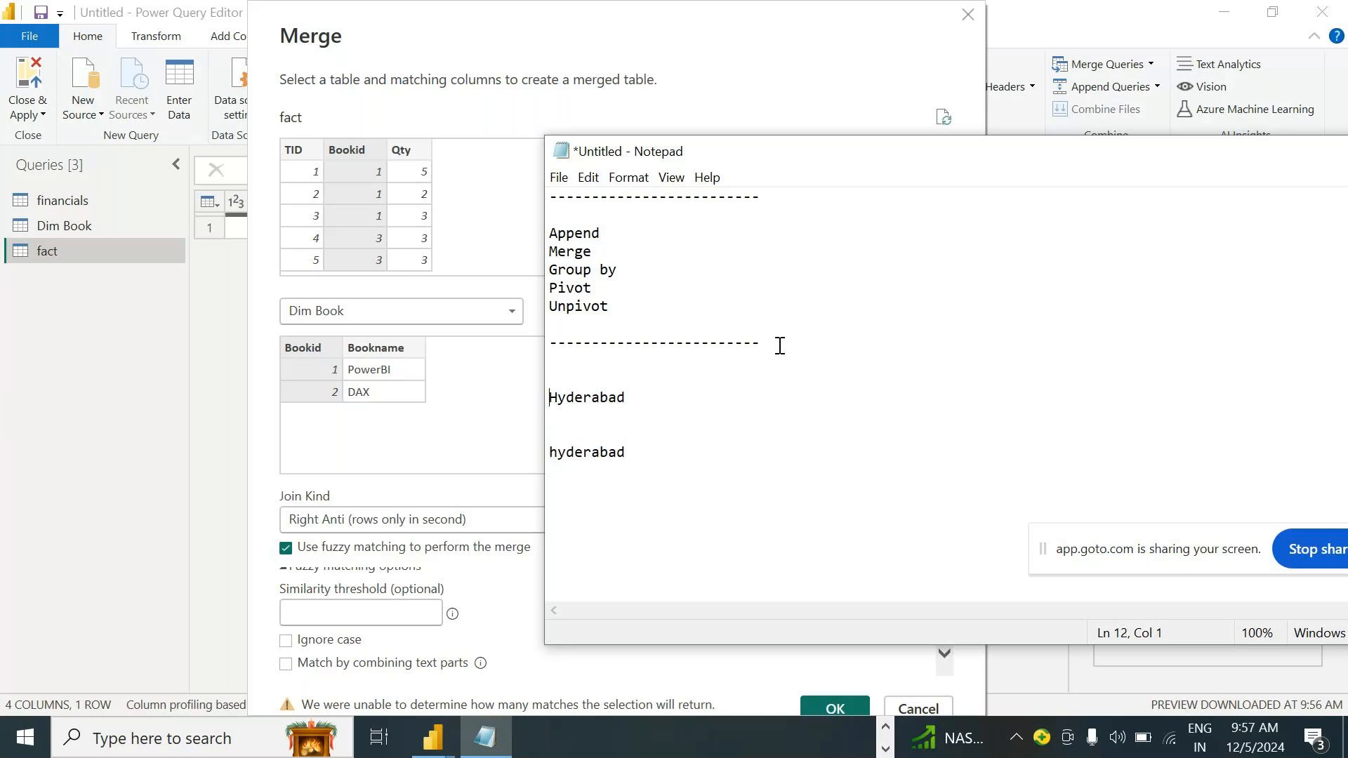
pyautogui.hotkey('shift', 'Down')
pyautogui.hotkey('shift', 'Down')
pyautogui.hotkey('shift', 'Down')
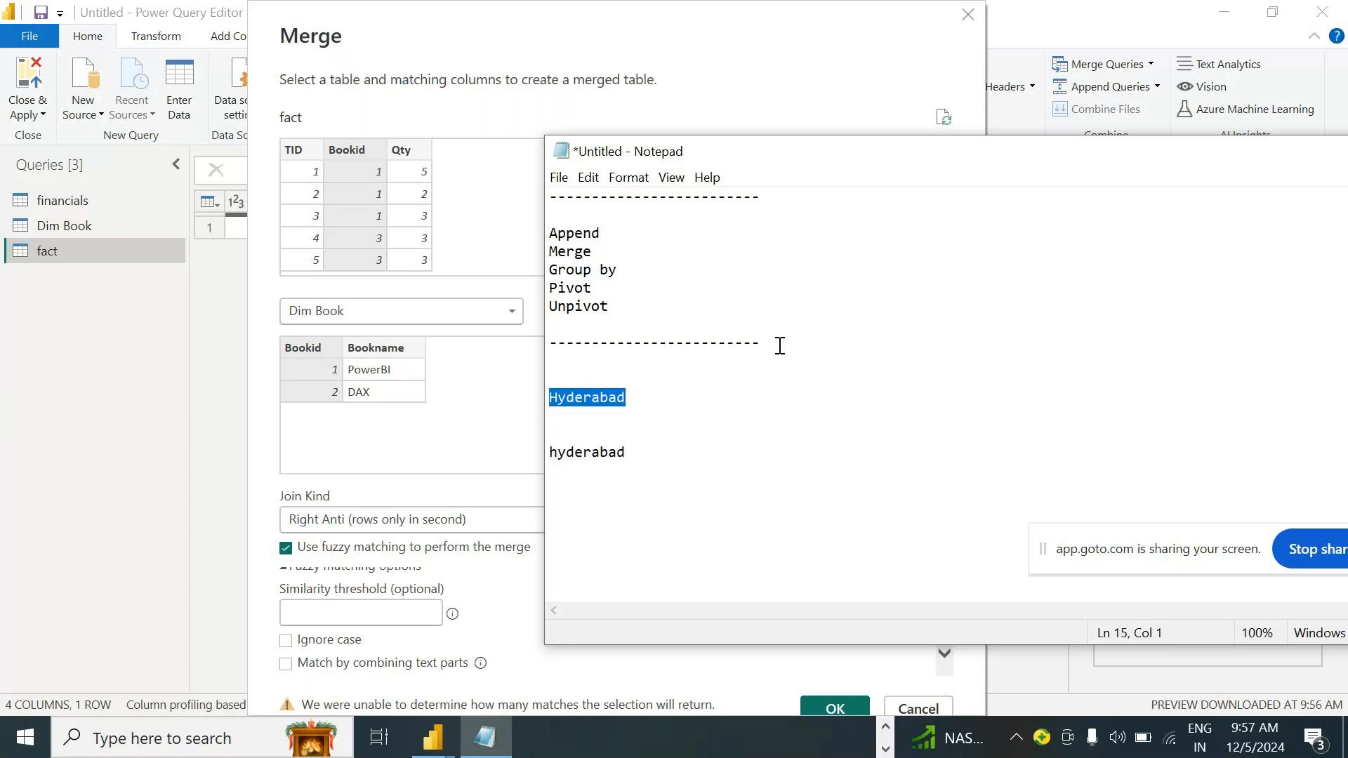
pyautogui.click(726, 306)
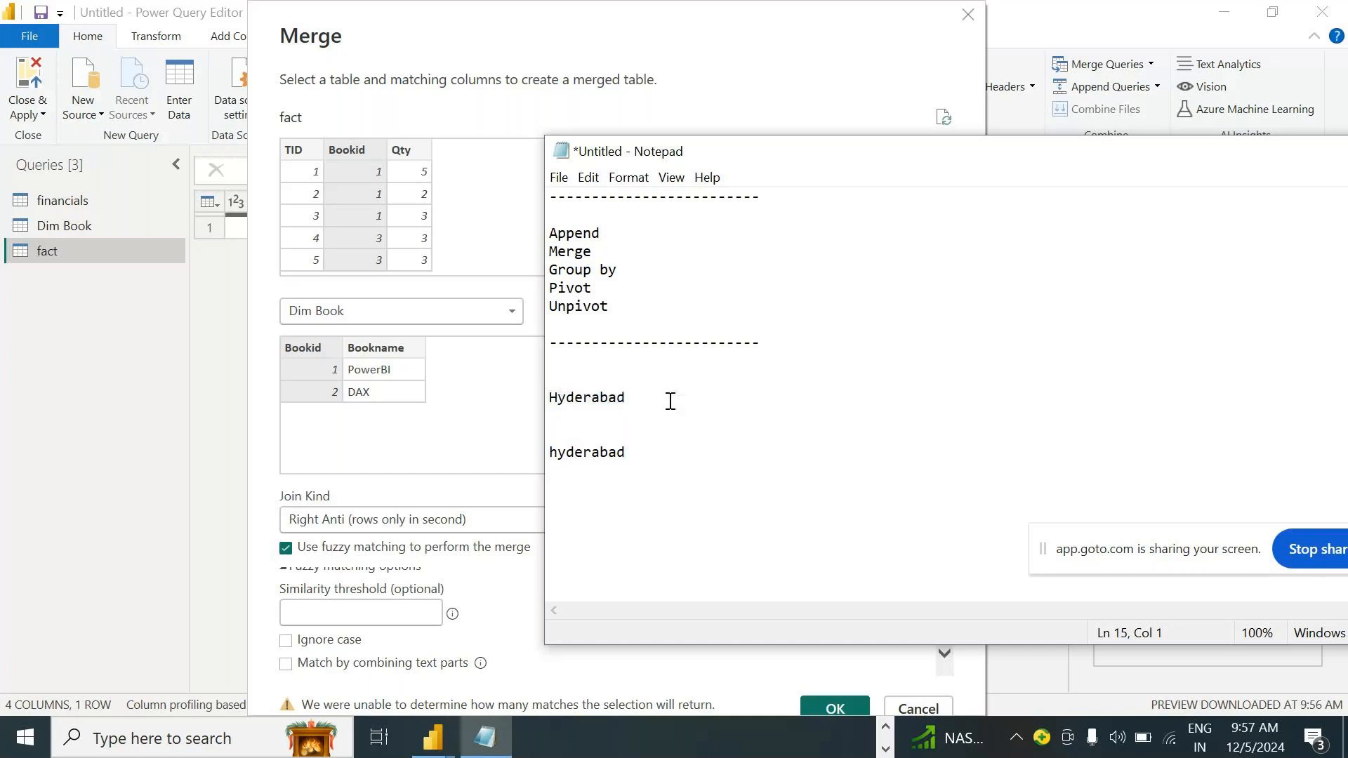
# Change the lowercase spelling to "hydera bad", highlight it with the line above, and return to the merge settings
pyautogui.click(641, 452)
pyautogui.click(602, 452)
pyautogui.moveTo(674, 462); pyautogui.dragTo(549, 455)
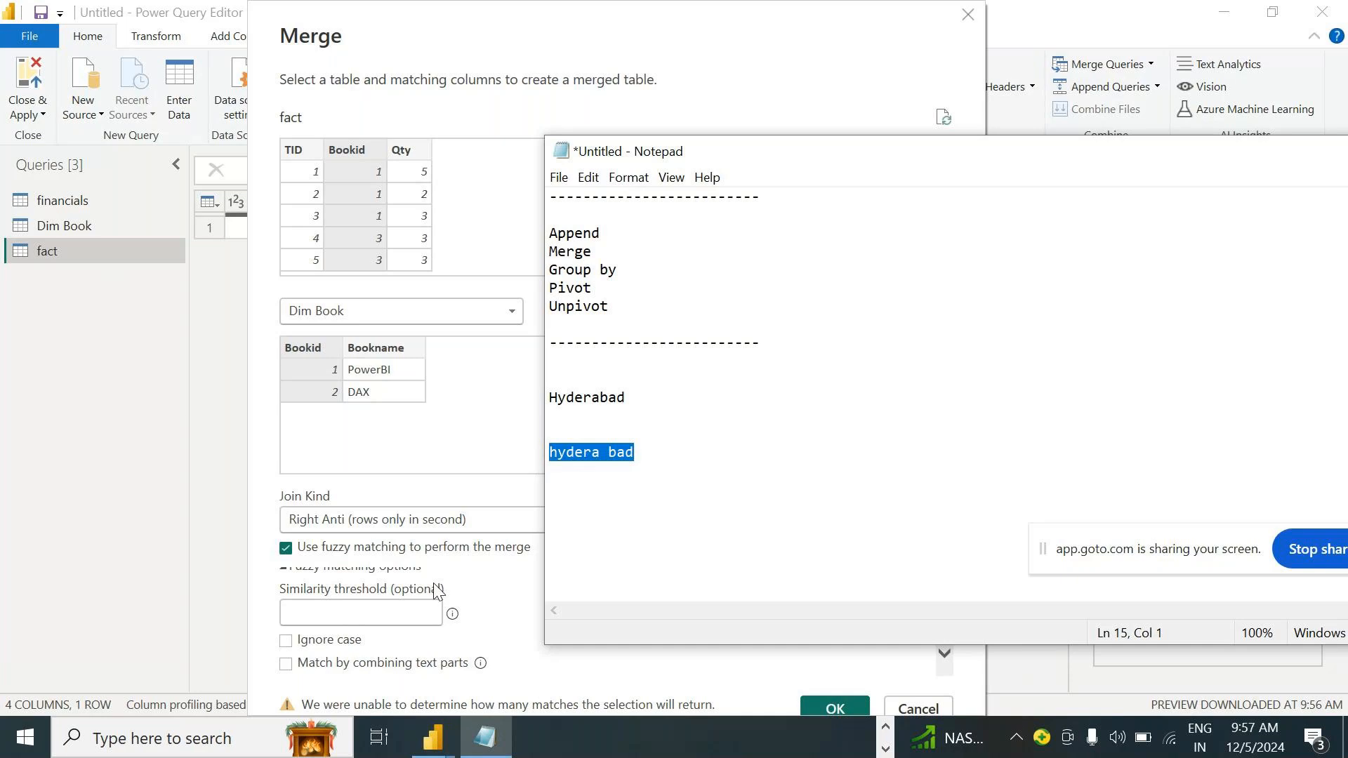
pyautogui.moveTo(557, 397); pyautogui.dragTo(647, 449)
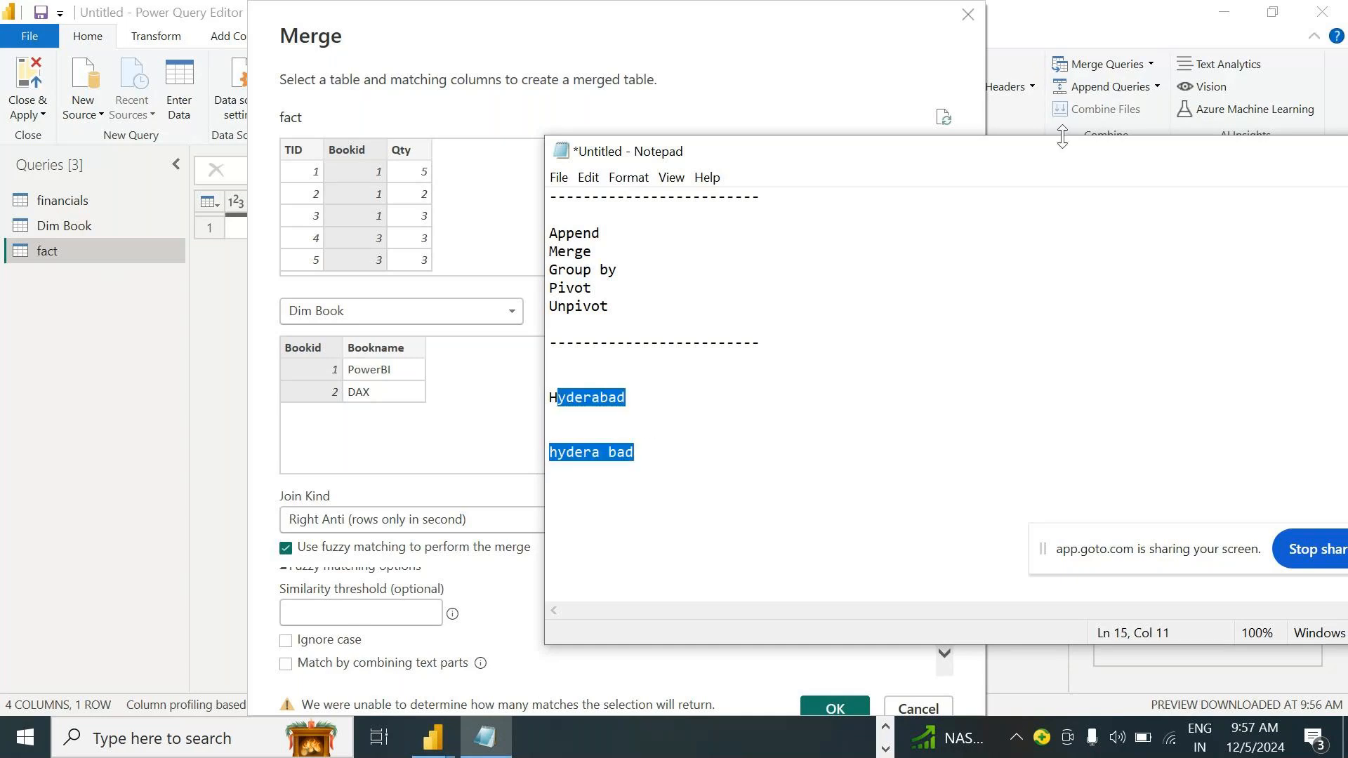
pyautogui.moveTo(1054, 157); pyautogui.dragTo(781, 125)
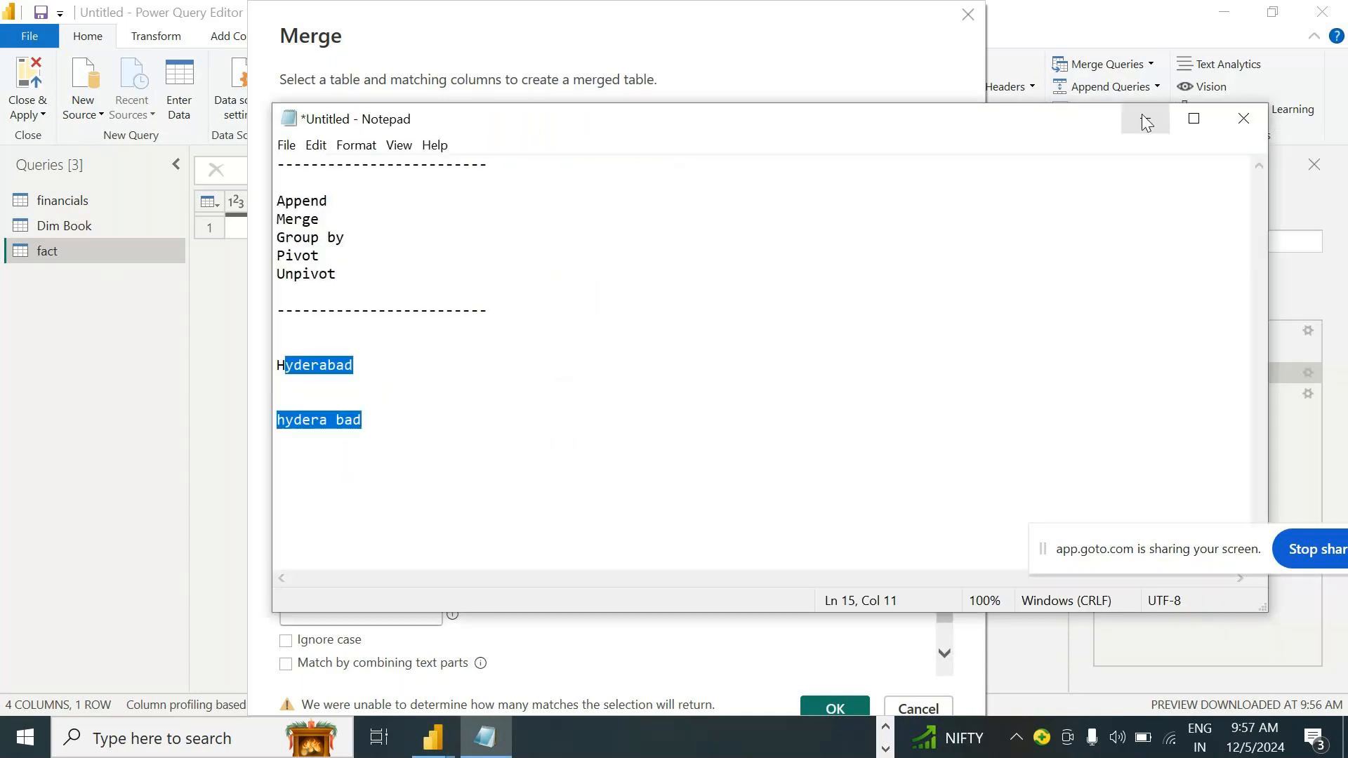
pyautogui.click(1146, 121)
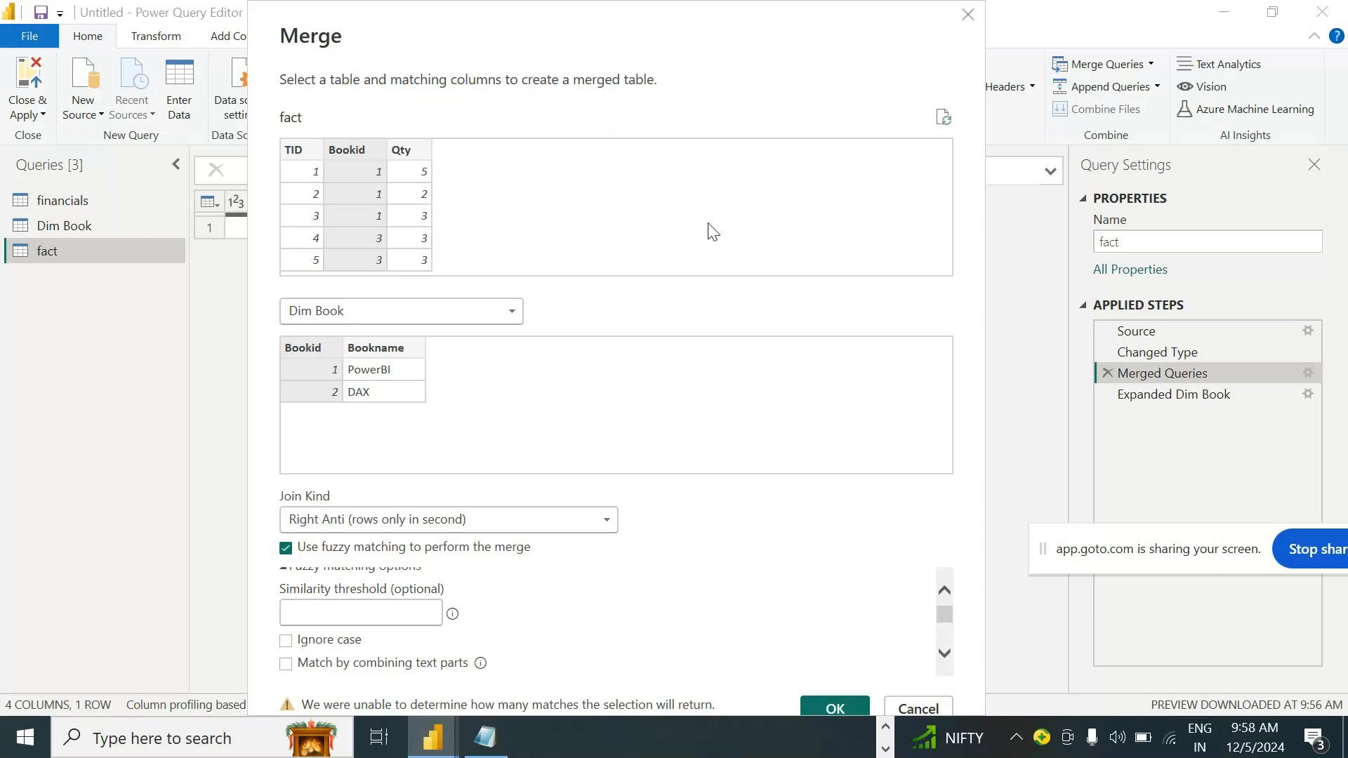
# Examine the similarity threshold, maximum number of matches and transformation table among the fuzzy options, plus the join kinds
pyautogui.scroll(-3, 562, 589)
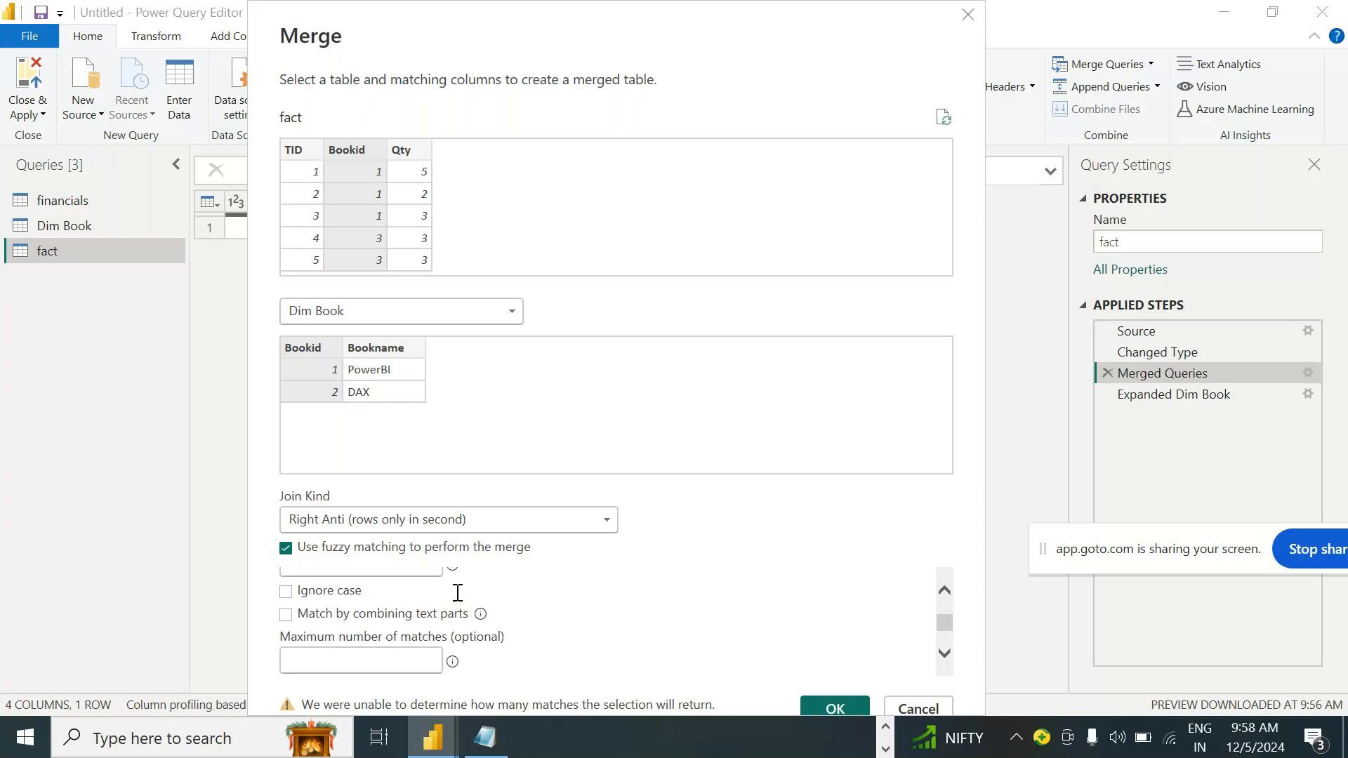
pyautogui.scroll(1, 617, 618)
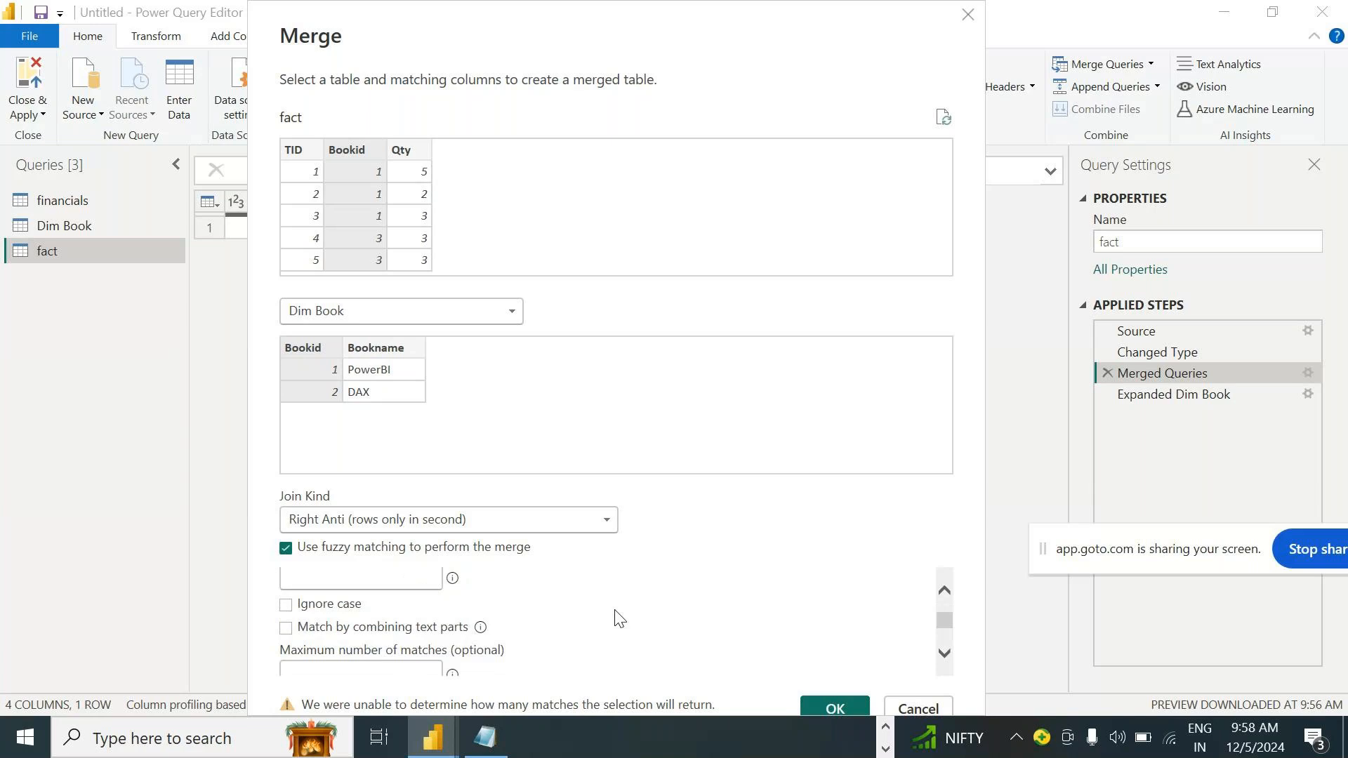
pyautogui.scroll(1, 618, 618)
pyautogui.click(361, 607)
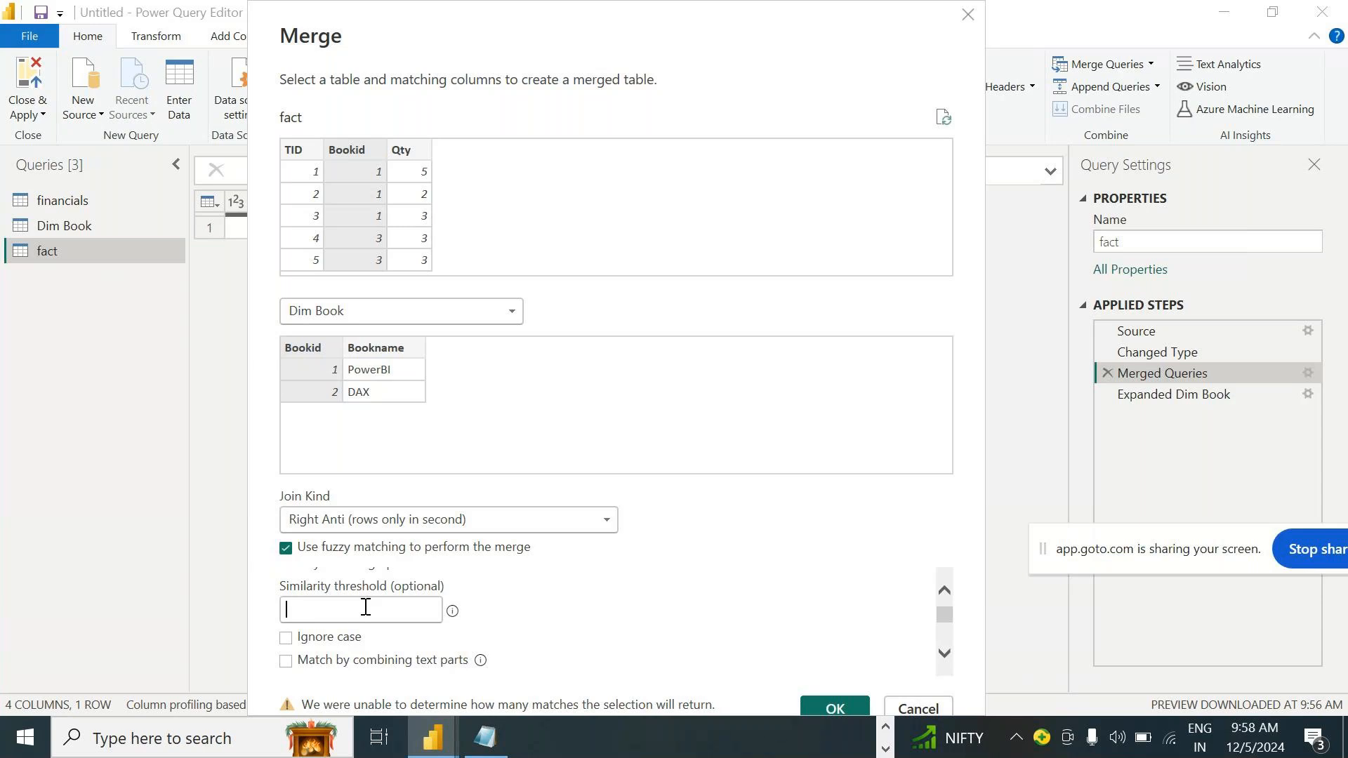
pyautogui.scroll(-1, 425, 646)
pyautogui.scroll(-2, 425, 646)
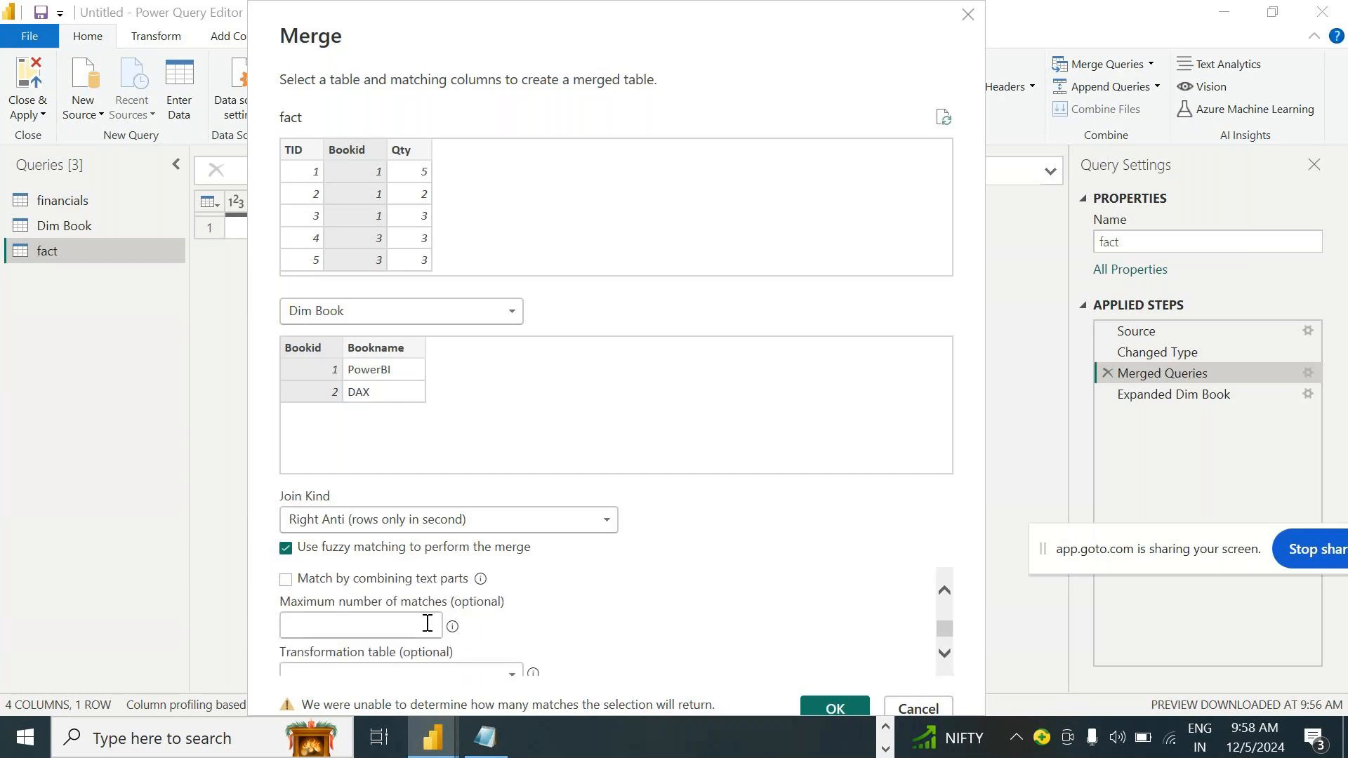
pyautogui.scroll(3, 427, 623)
pyautogui.click(416, 521)
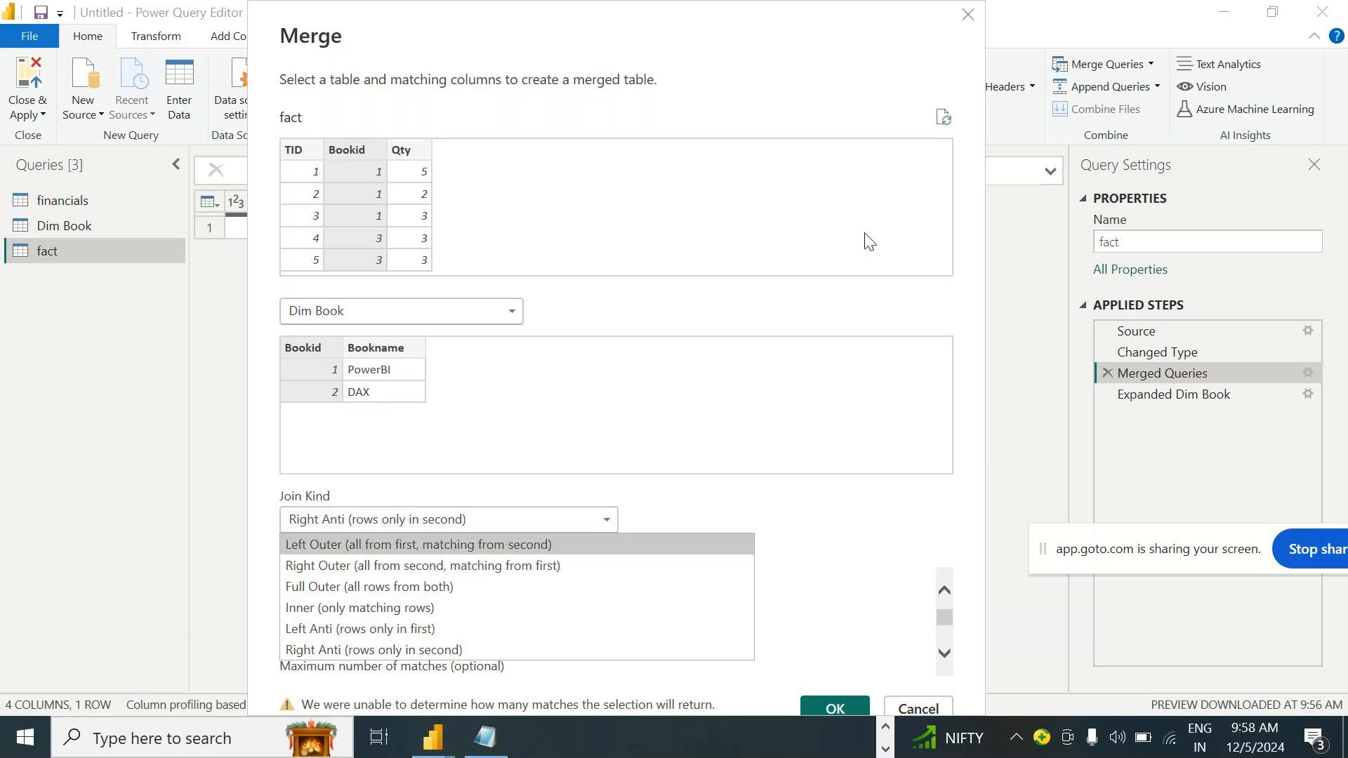
# Discard the merge settings changes and delete the Expanded Dim Book and Merged Queries steps from fact
pyautogui.click(967, 14)
pyautogui.click(967, 14)
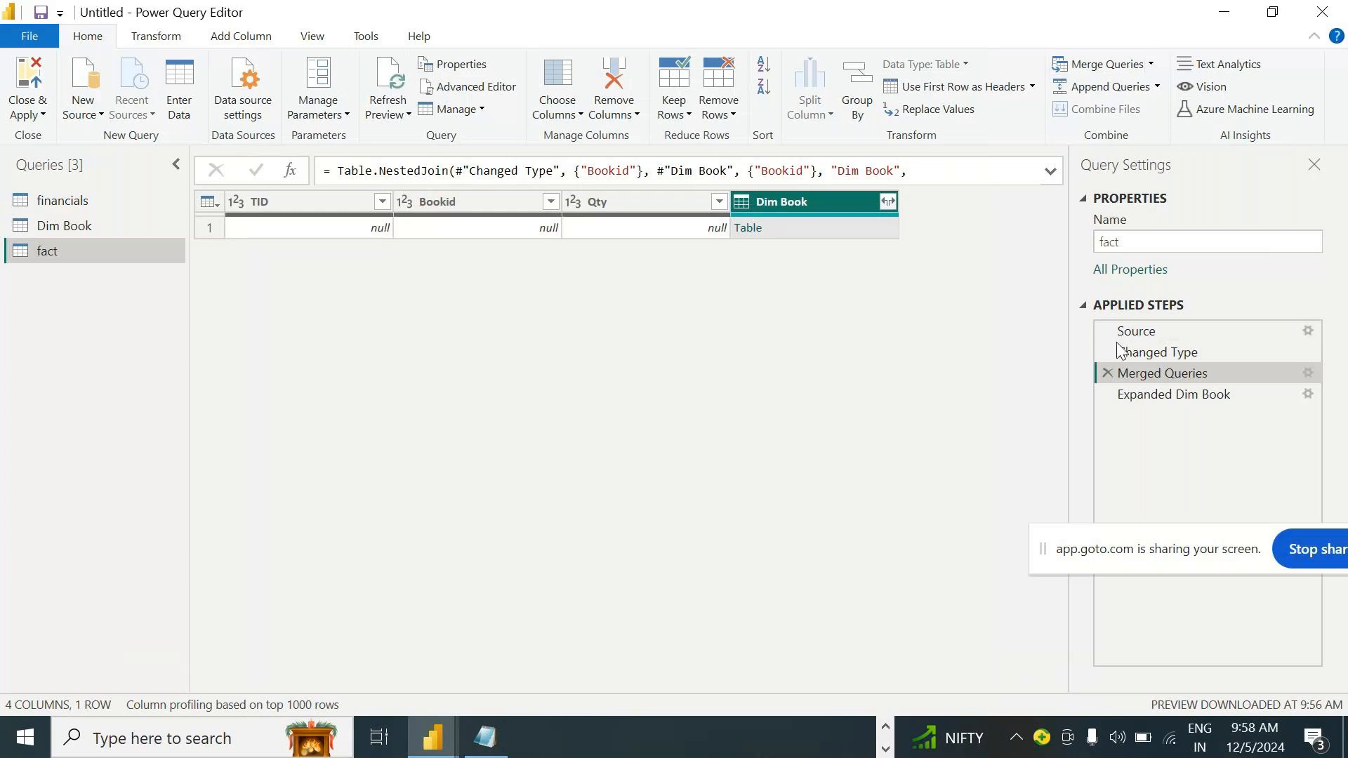
pyautogui.click(1105, 393)
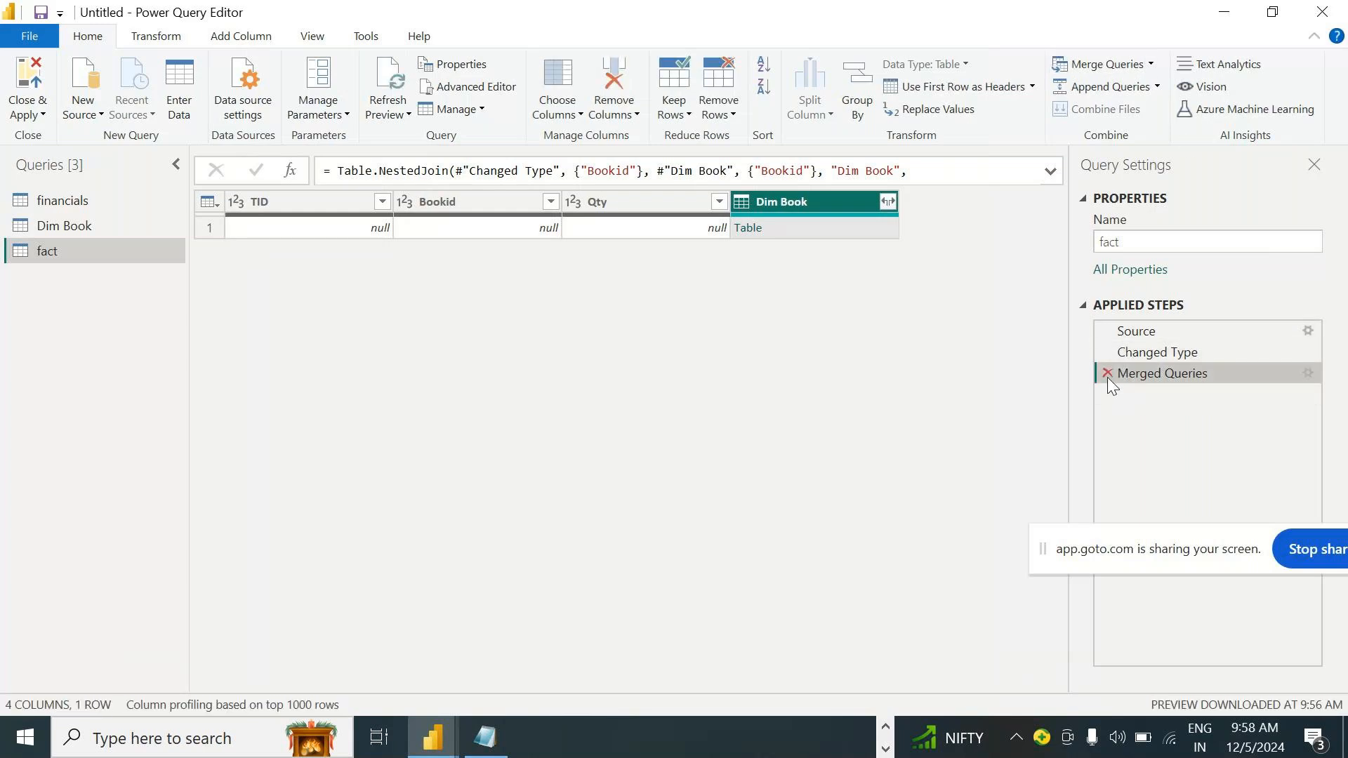
pyautogui.click(1107, 373)
# Merge Dim Book with fact as a new query, matching on Bookid with the Inner join kind
pyautogui.click(1151, 64)
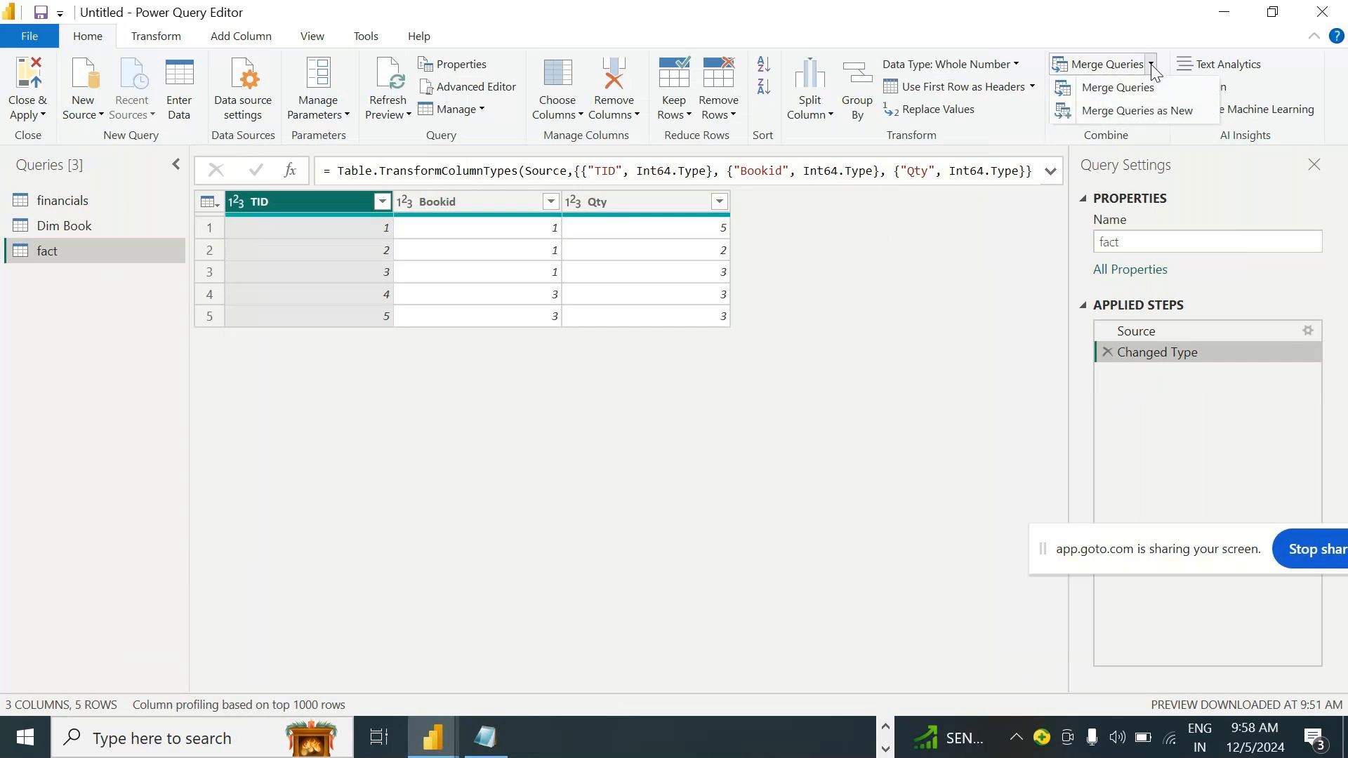
pyautogui.click(1125, 111)
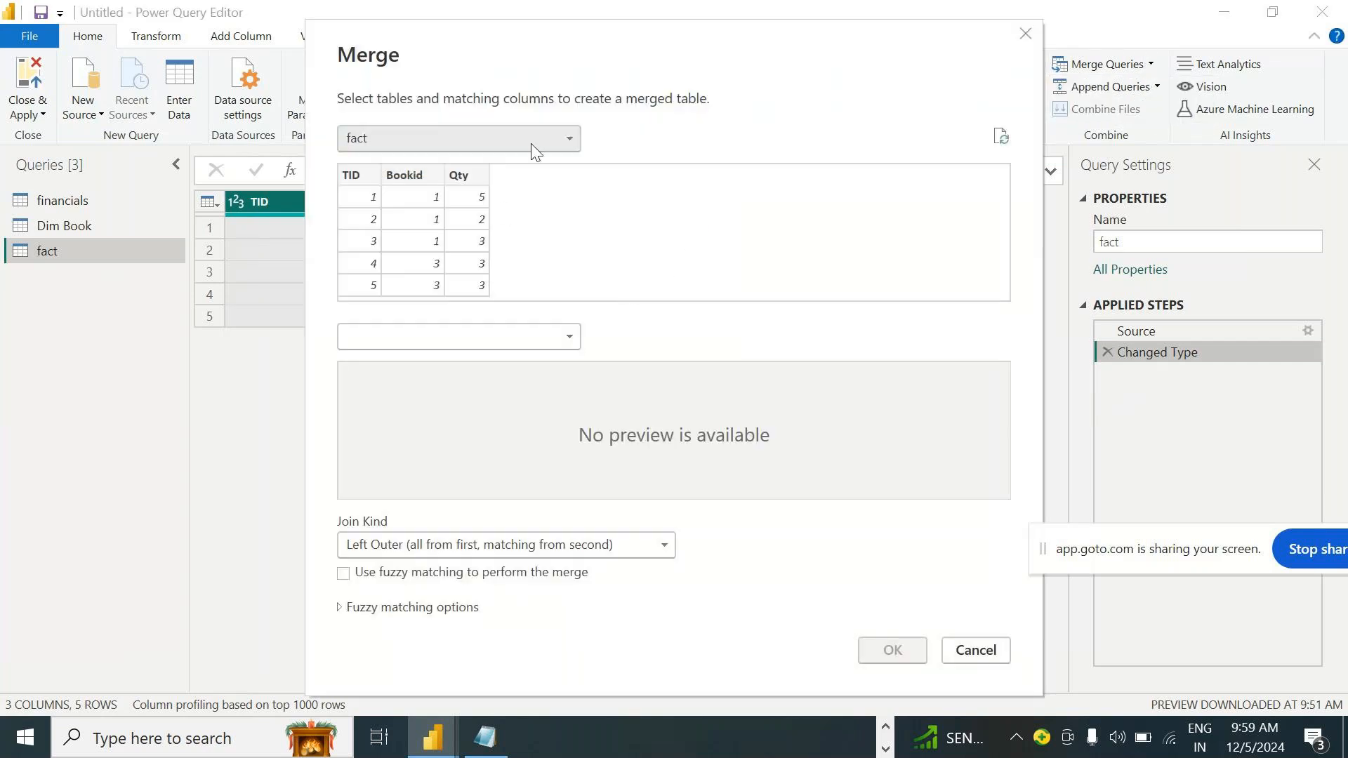
pyautogui.click(531, 141)
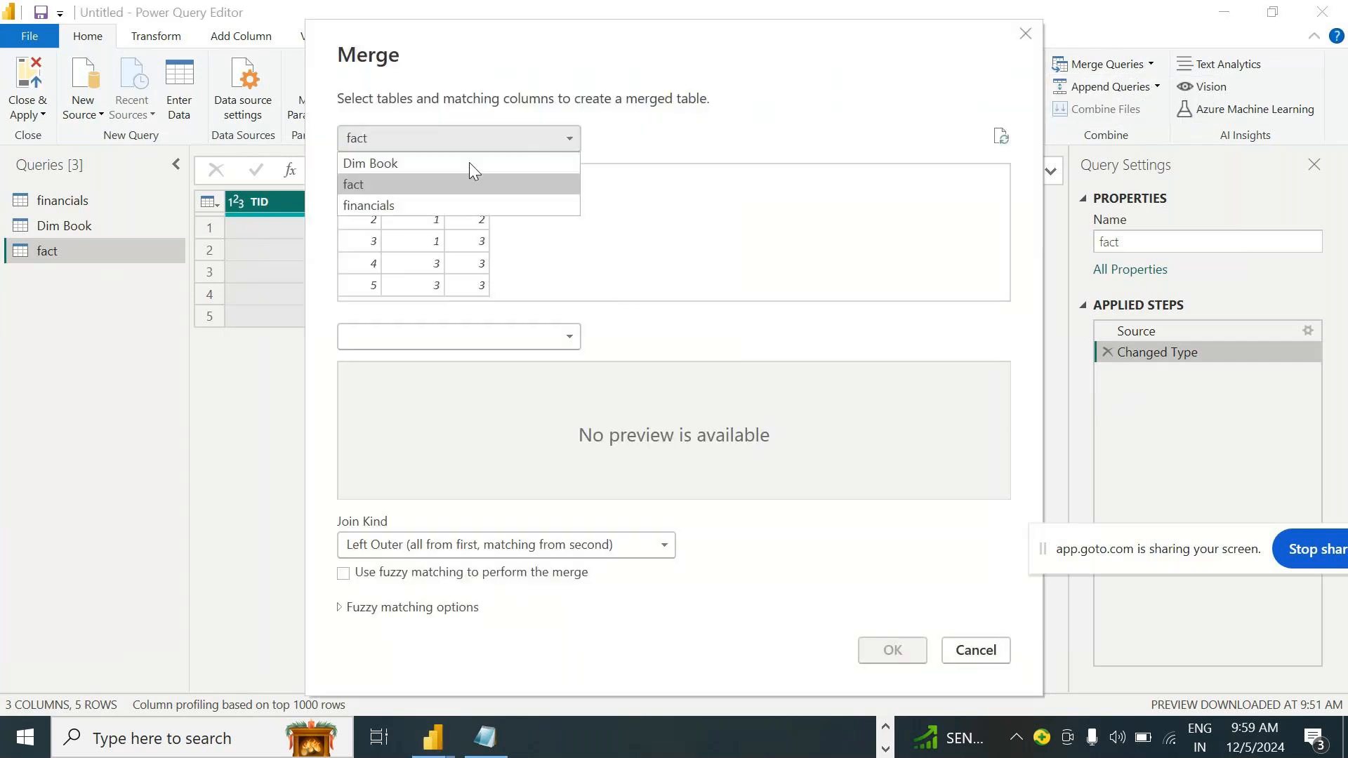
pyautogui.click(404, 165)
pyautogui.click(480, 334)
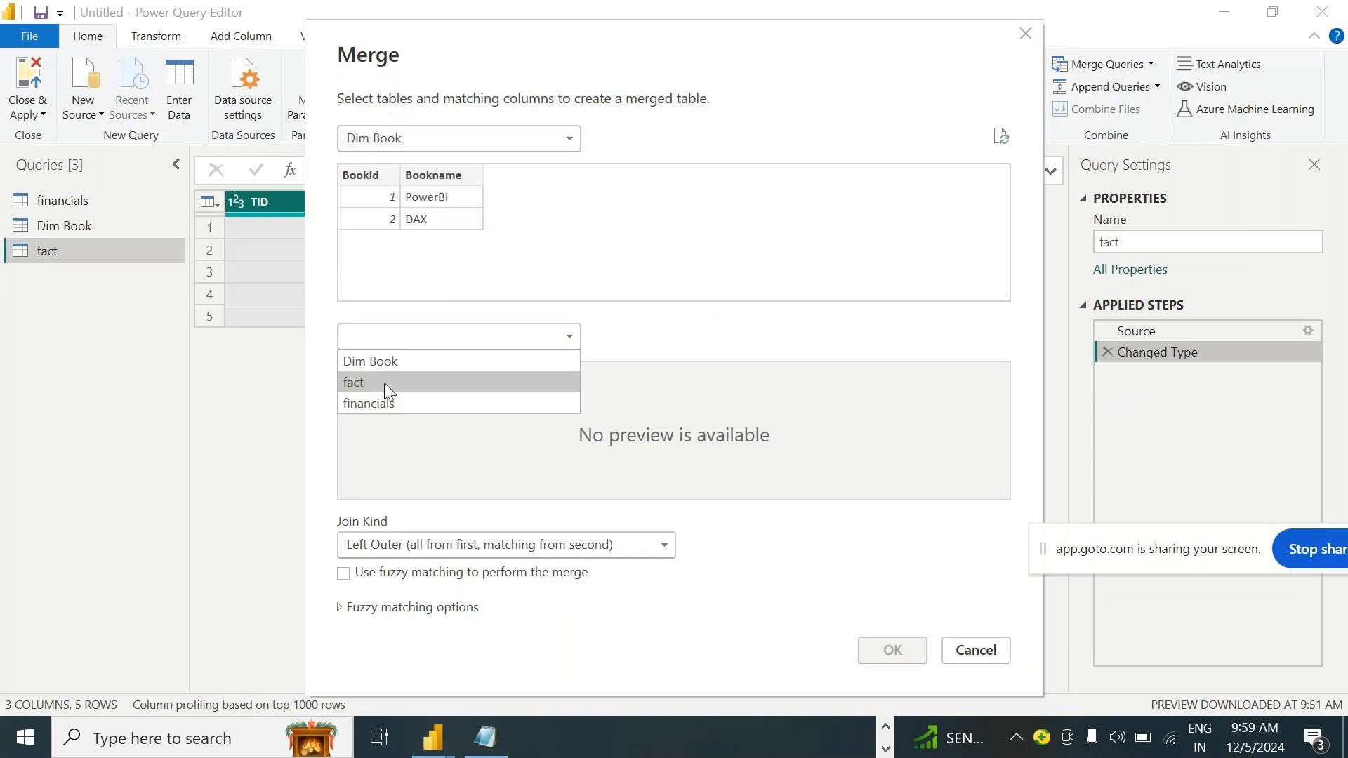
pyautogui.click(386, 381)
pyautogui.click(404, 373)
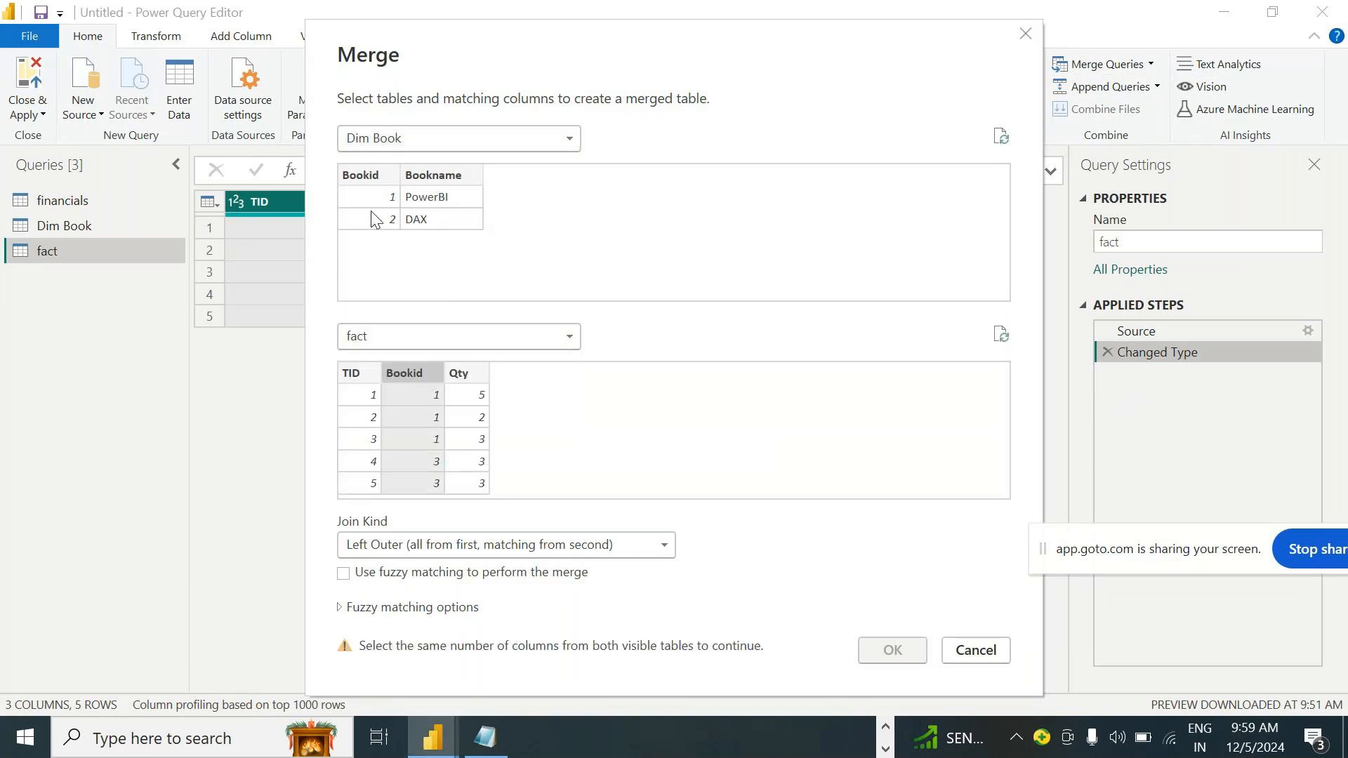
pyautogui.click(481, 551)
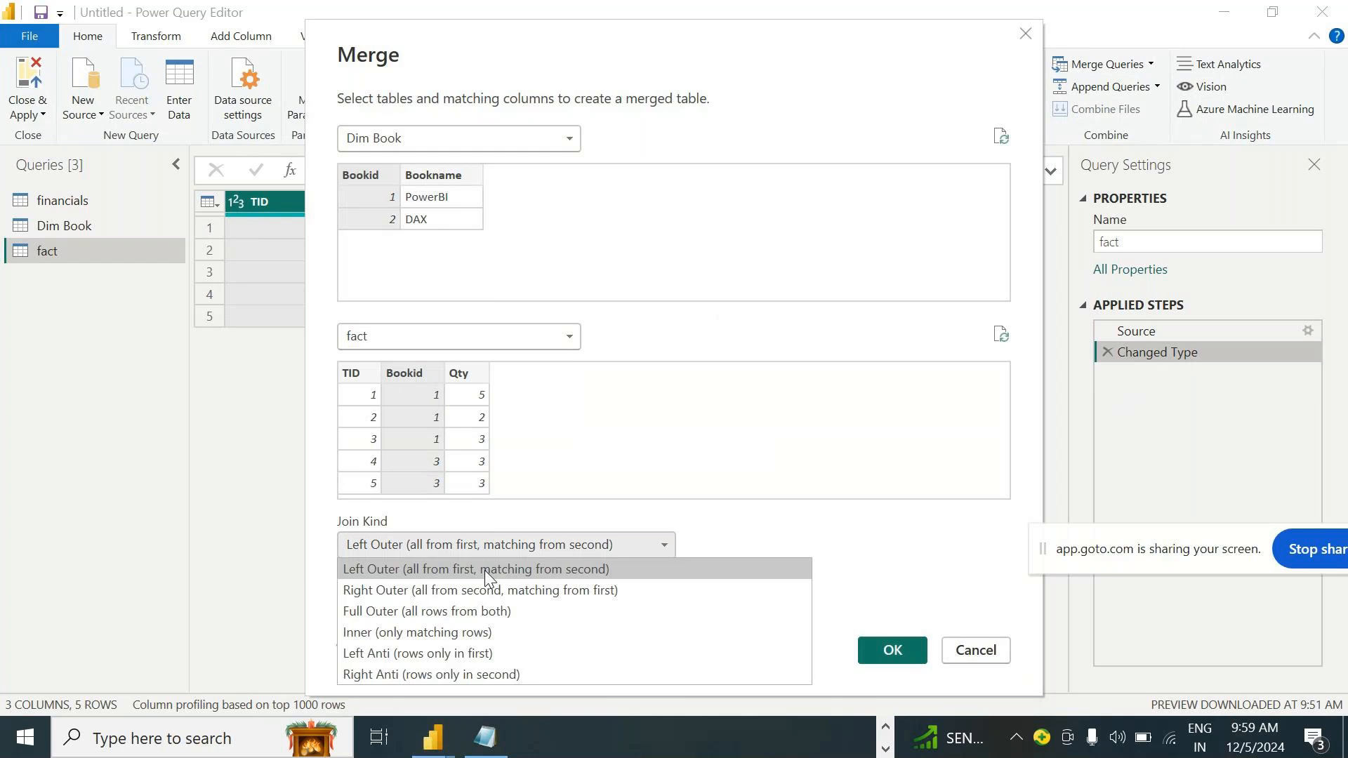
pyautogui.click(431, 635)
pyautogui.click(875, 649)
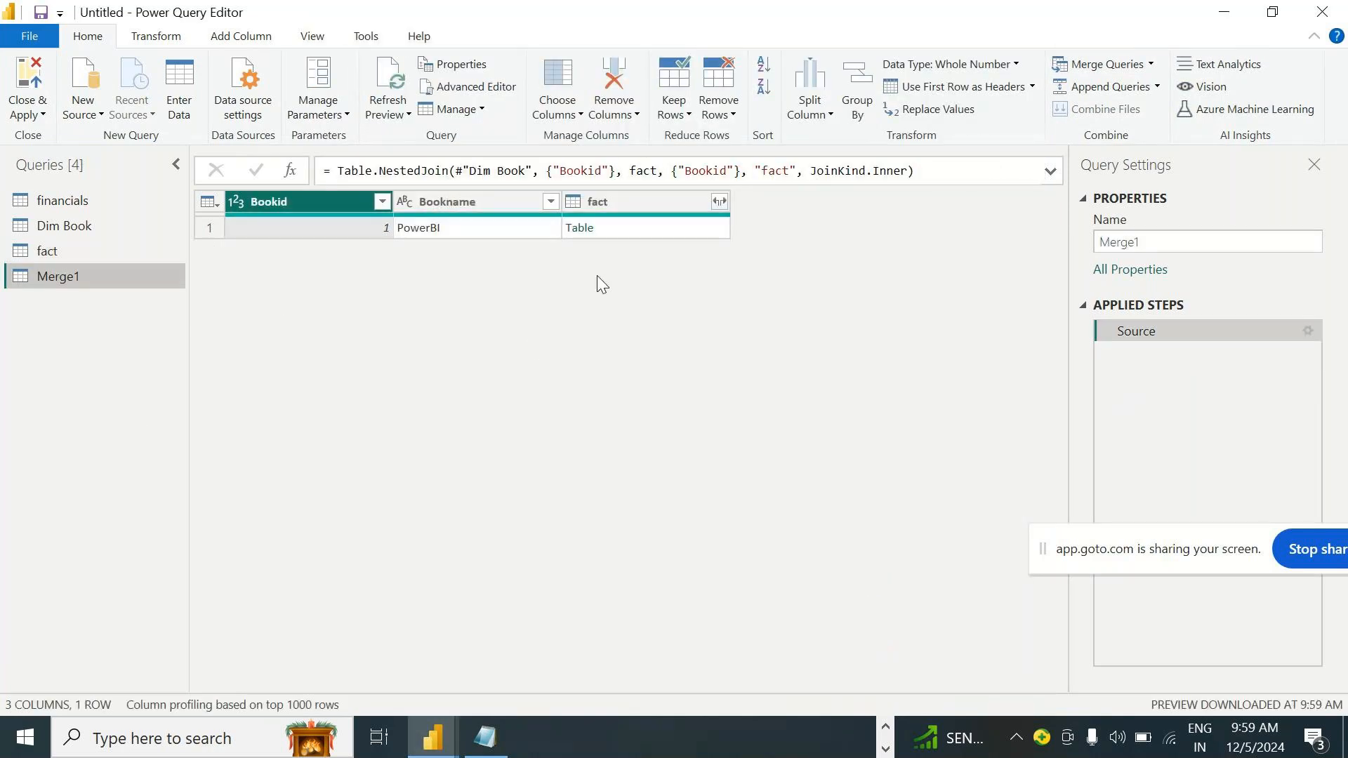
pyautogui.click(1150, 65)
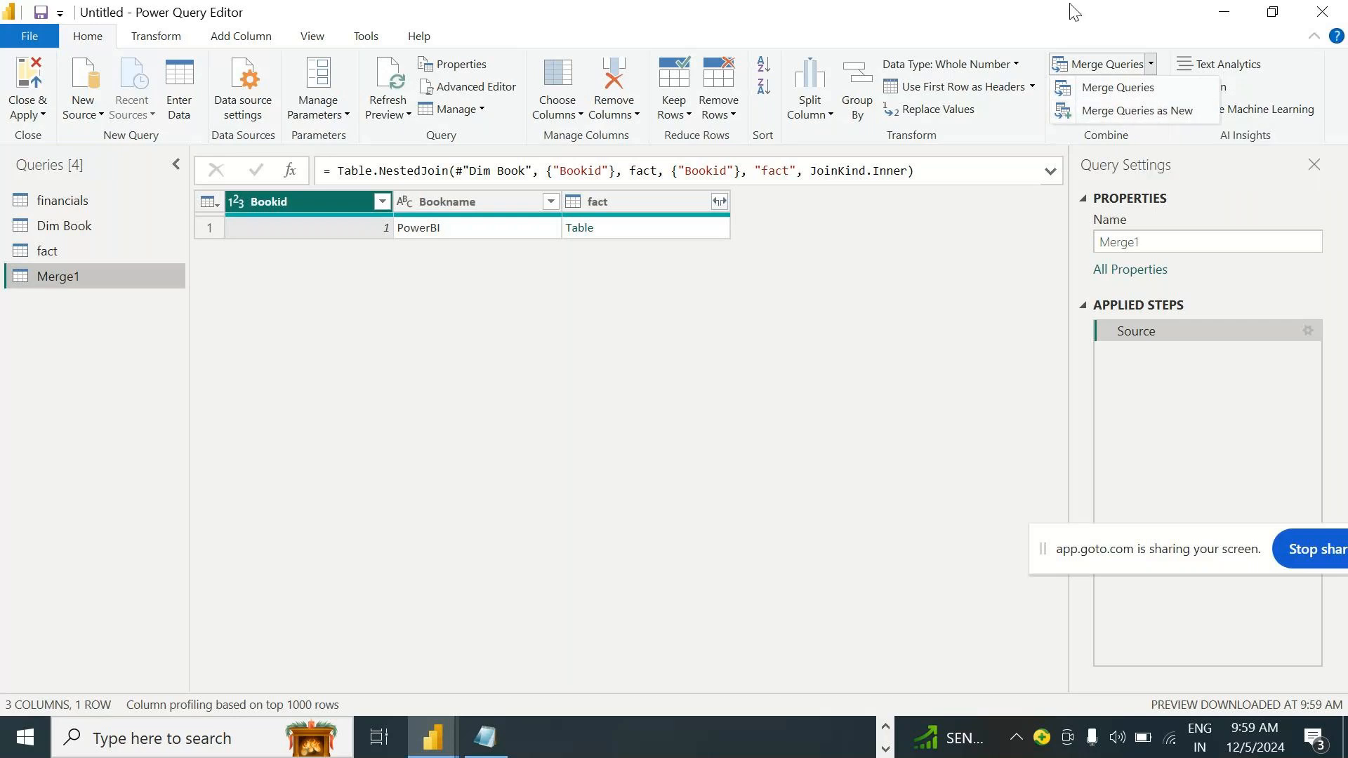
pyautogui.click(1151, 65)
pyautogui.click(1158, 89)
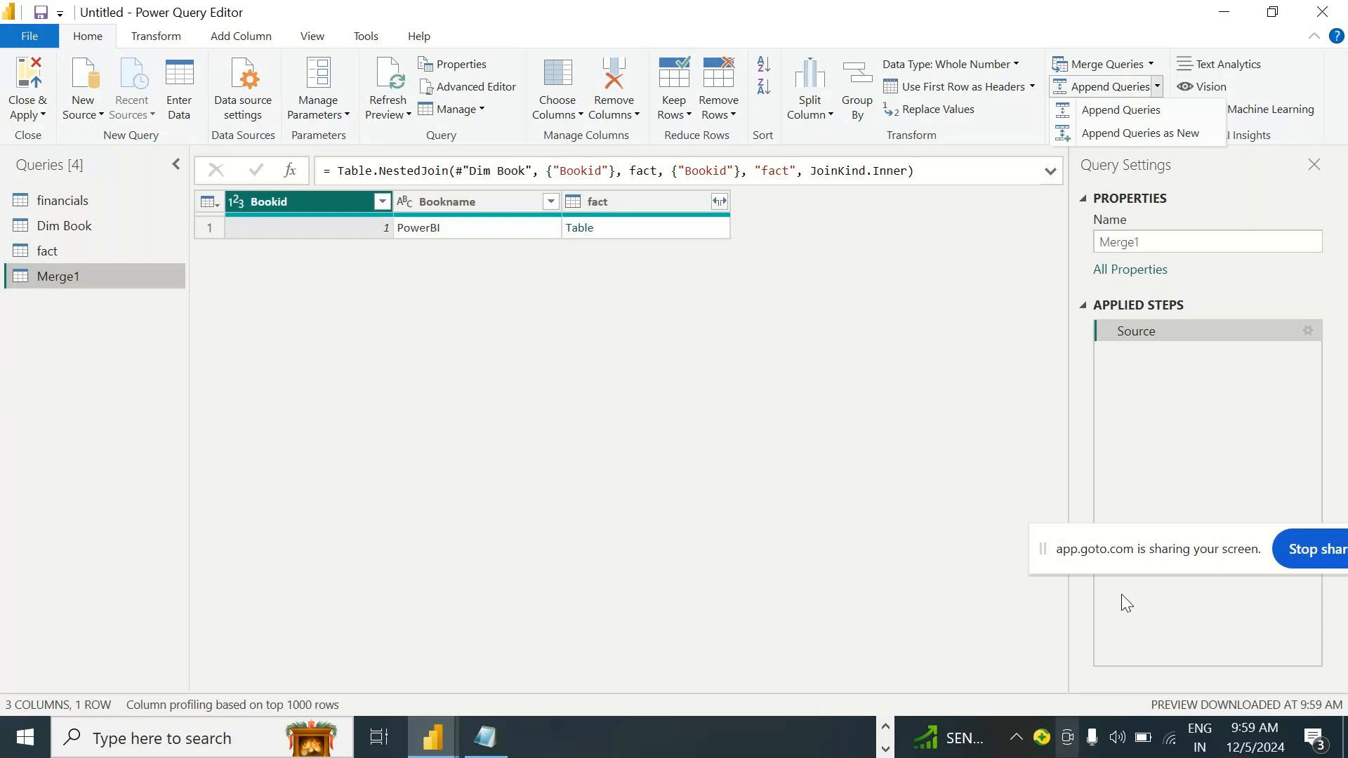
pyautogui.click(886, 727)
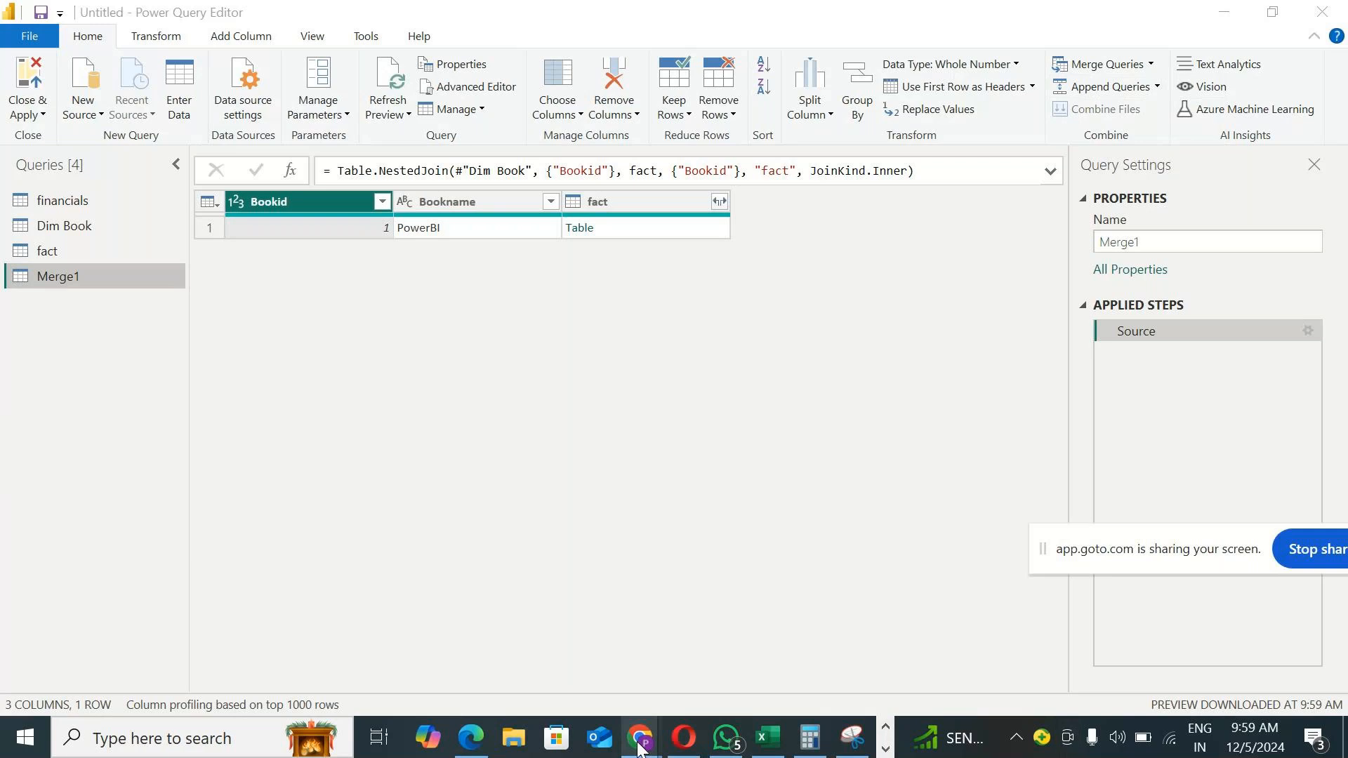
pyautogui.click(747, 673)
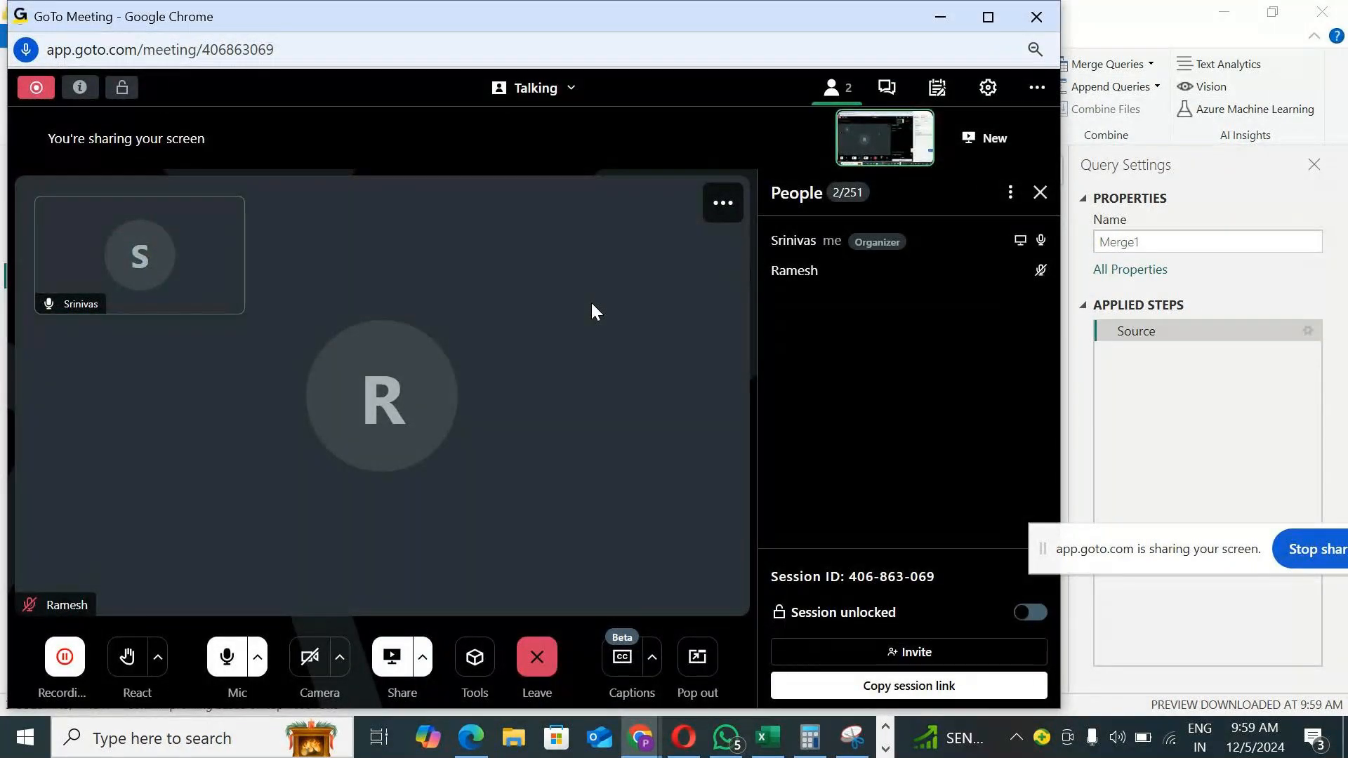
pyautogui.click(941, 16)
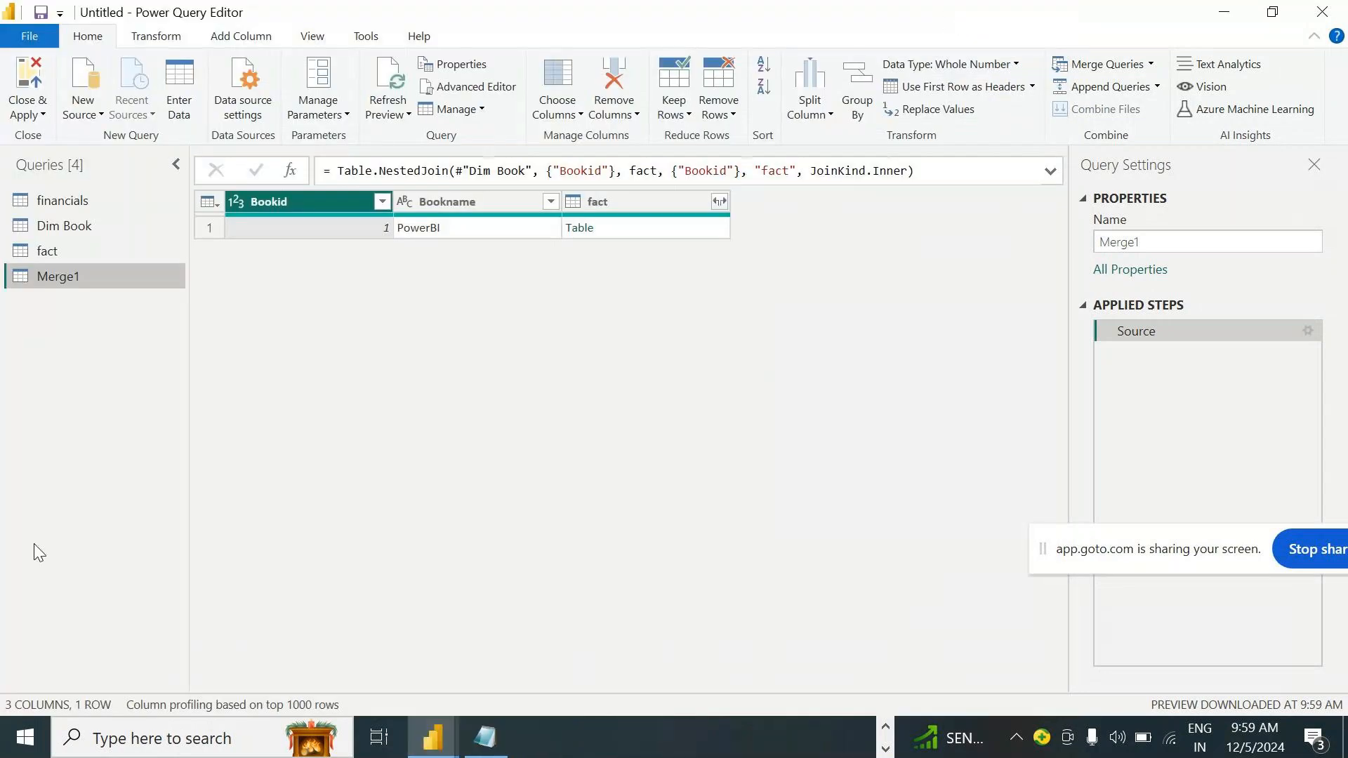
# Display the fact query's data
pyautogui.click(73, 247)
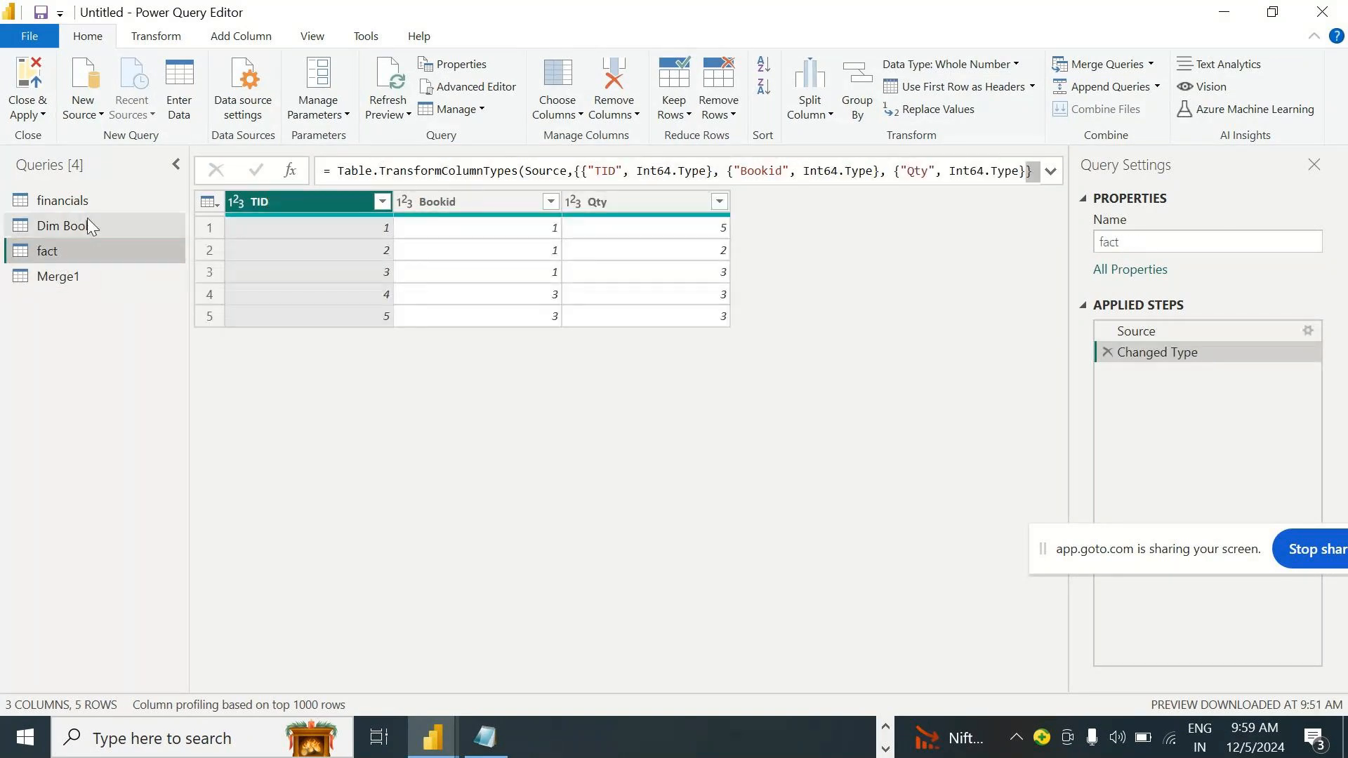
# Display the data of the Dim Book query and of the financials query
pyautogui.click(71, 223)
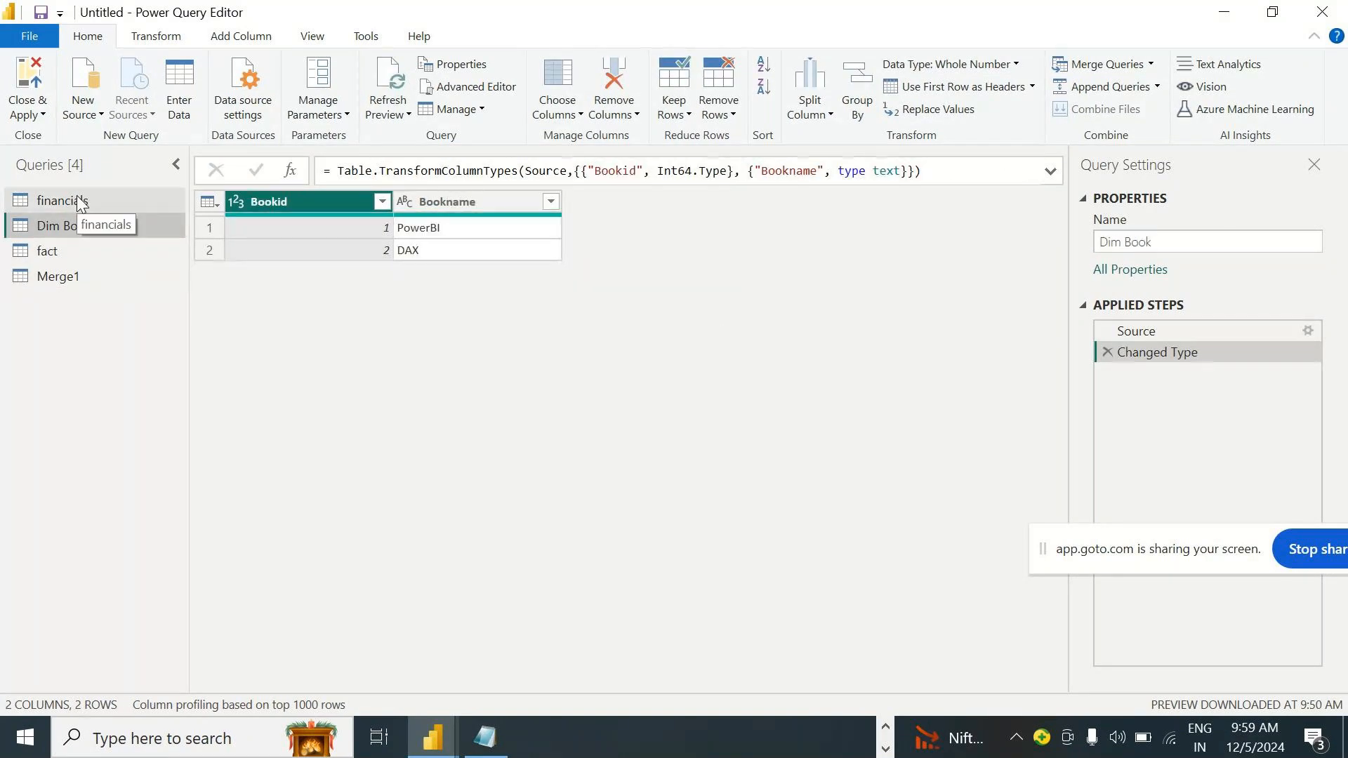
pyautogui.click(79, 202)
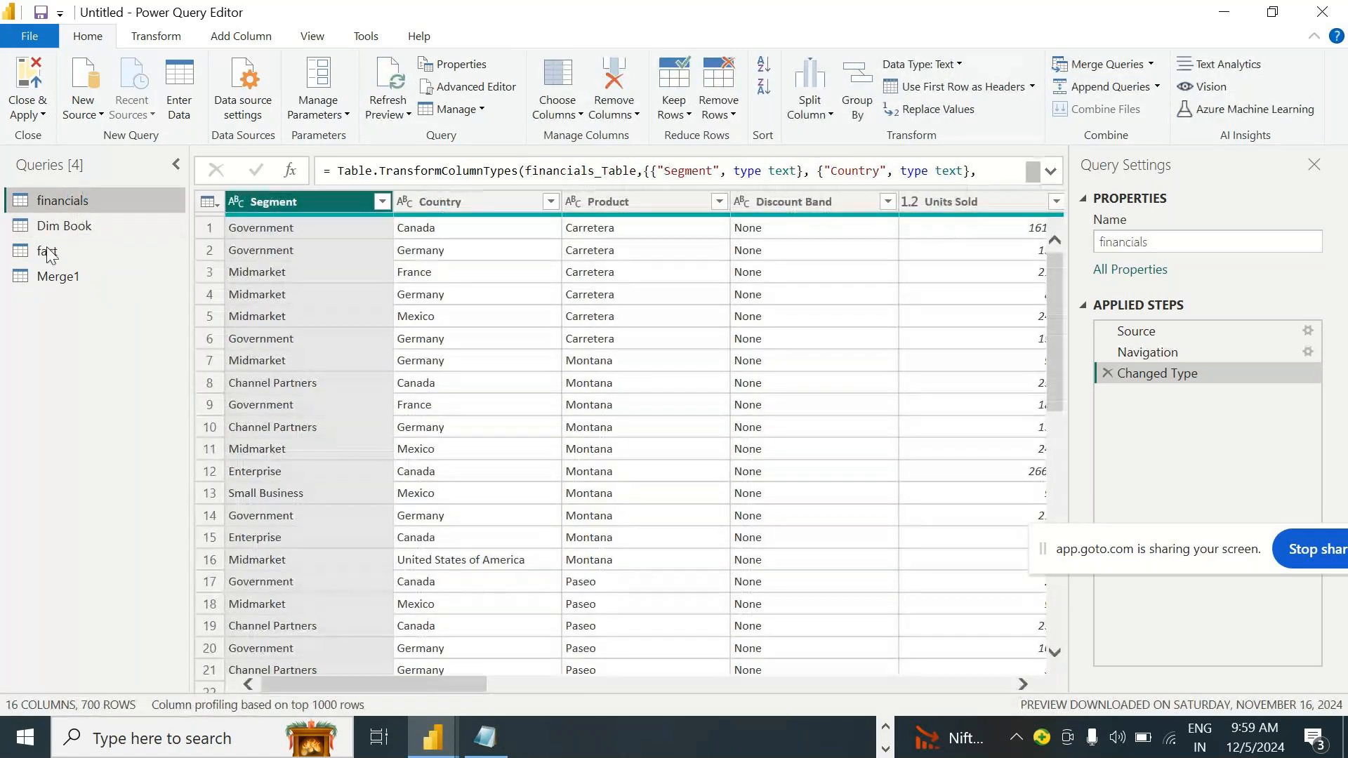
# Switch to Excel by launching it with a new blank workbook and enlarge its window to full screen
pyautogui.click(175, 735)
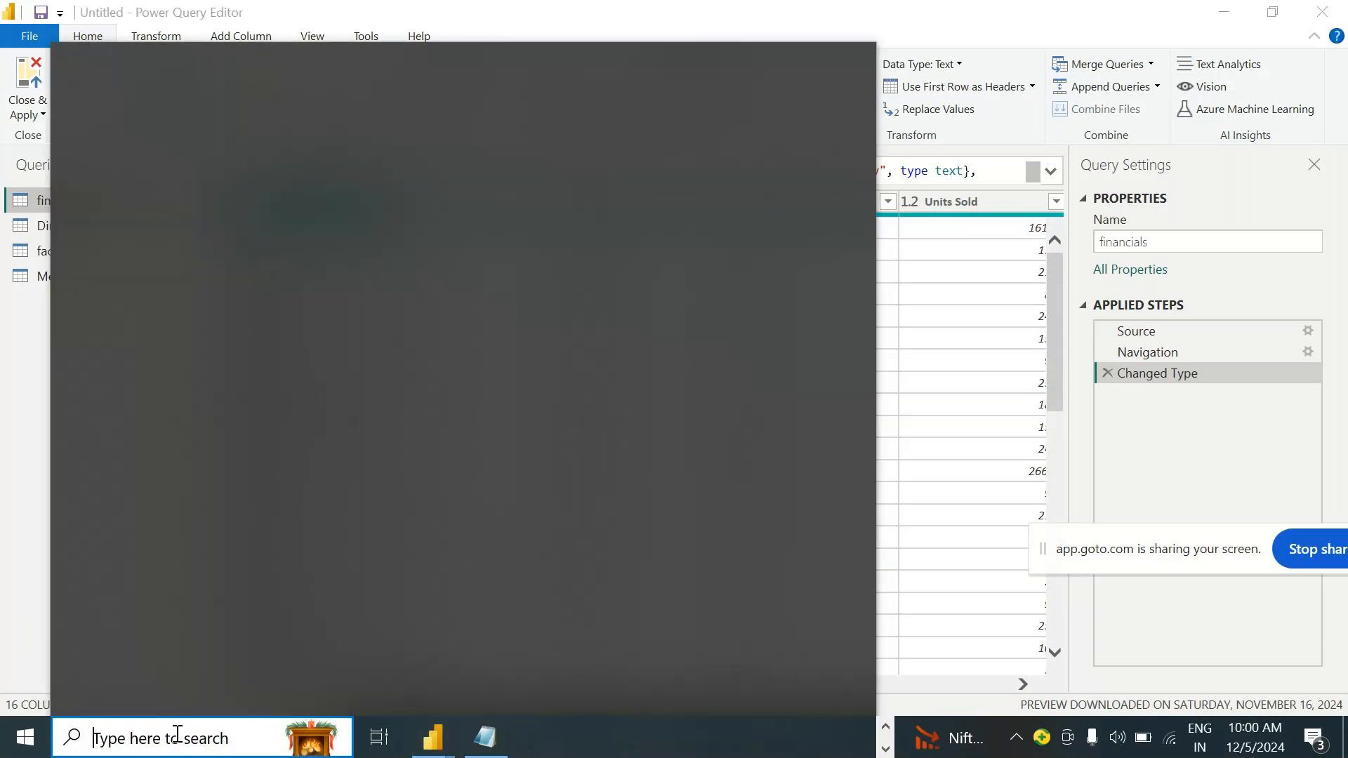
pyautogui.write('Excel')
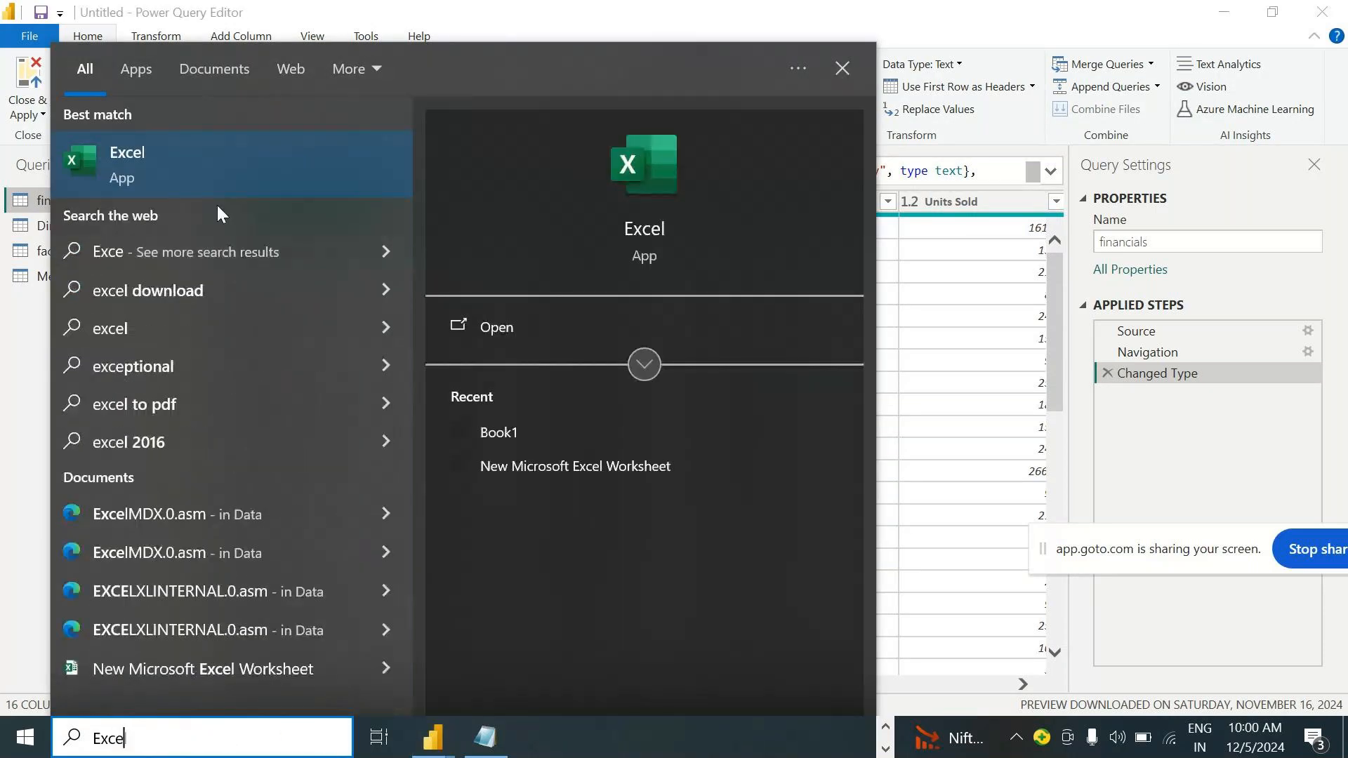
pyautogui.click(290, 163)
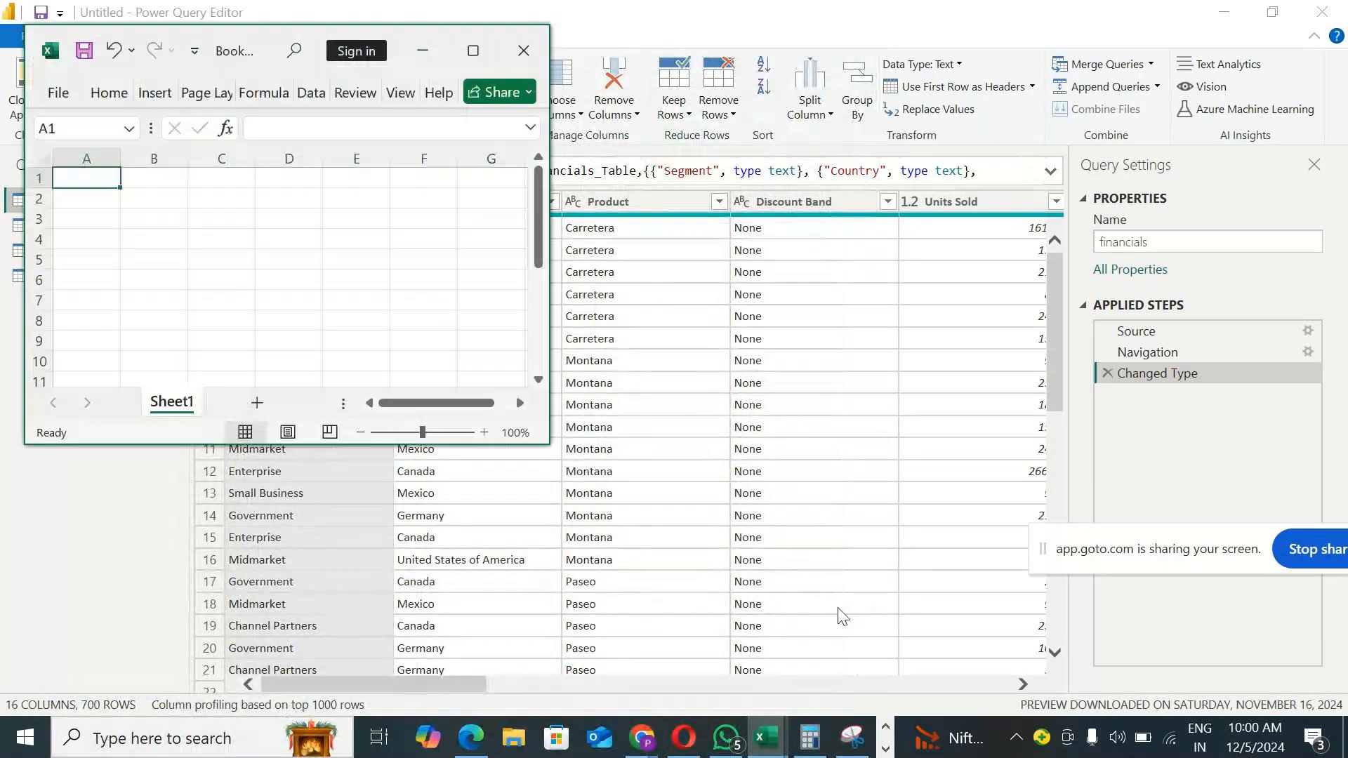
pyautogui.click(458, 50)
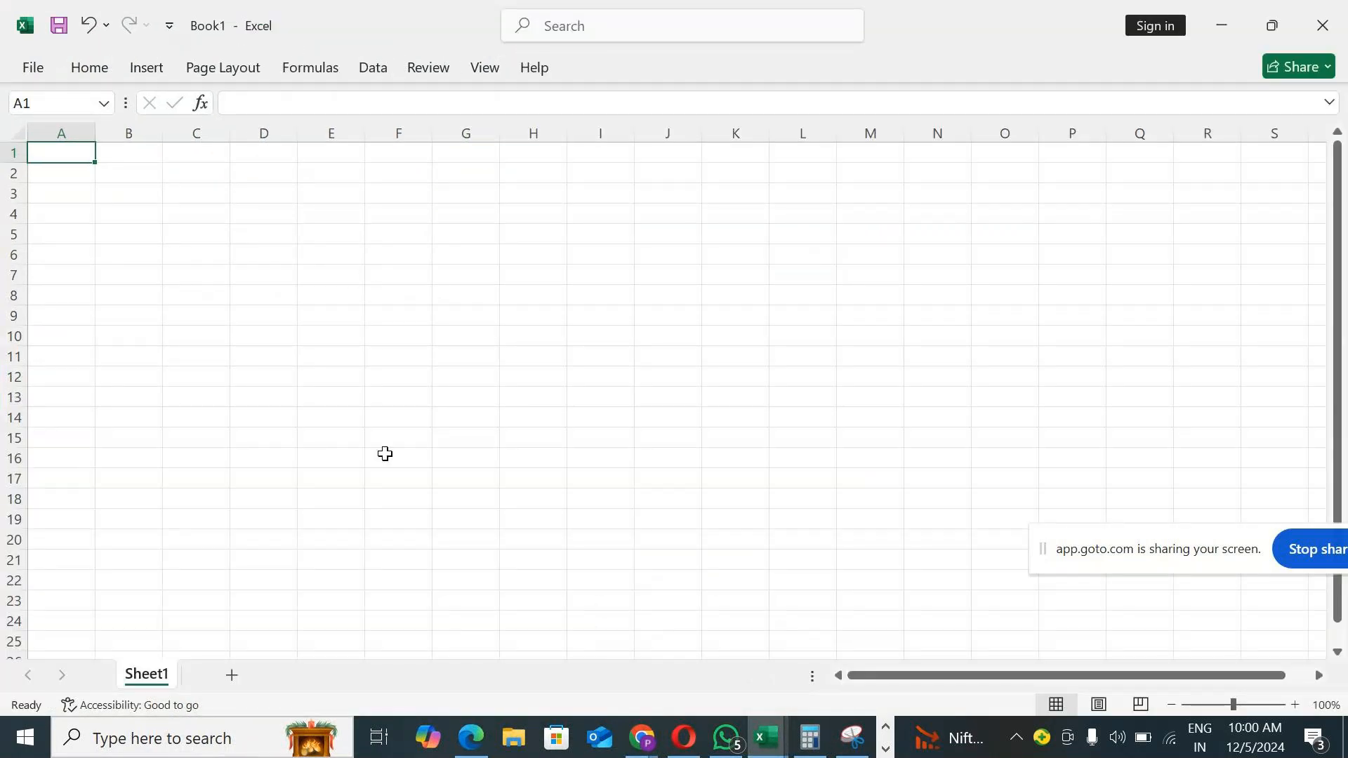
pyautogui.click(640, 741)
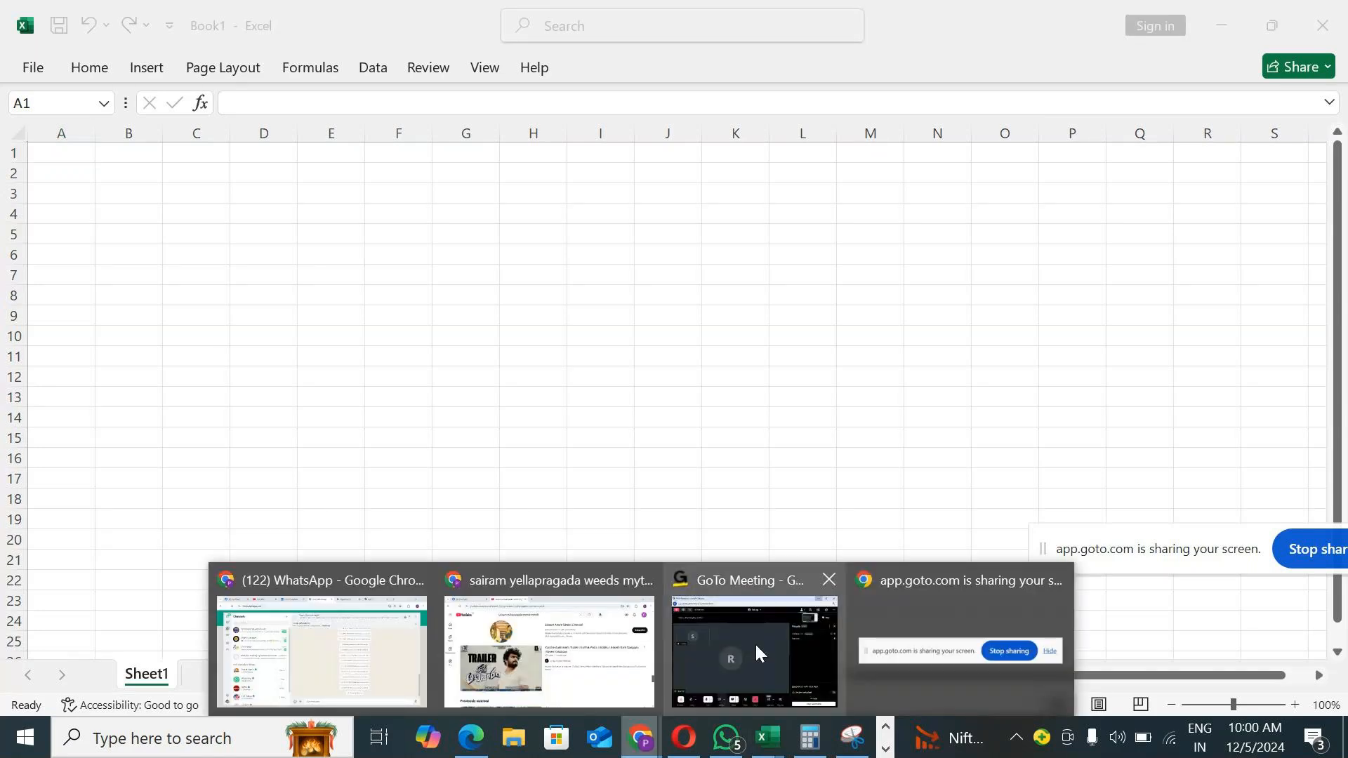
pyautogui.click(755, 642)
pyautogui.click(940, 16)
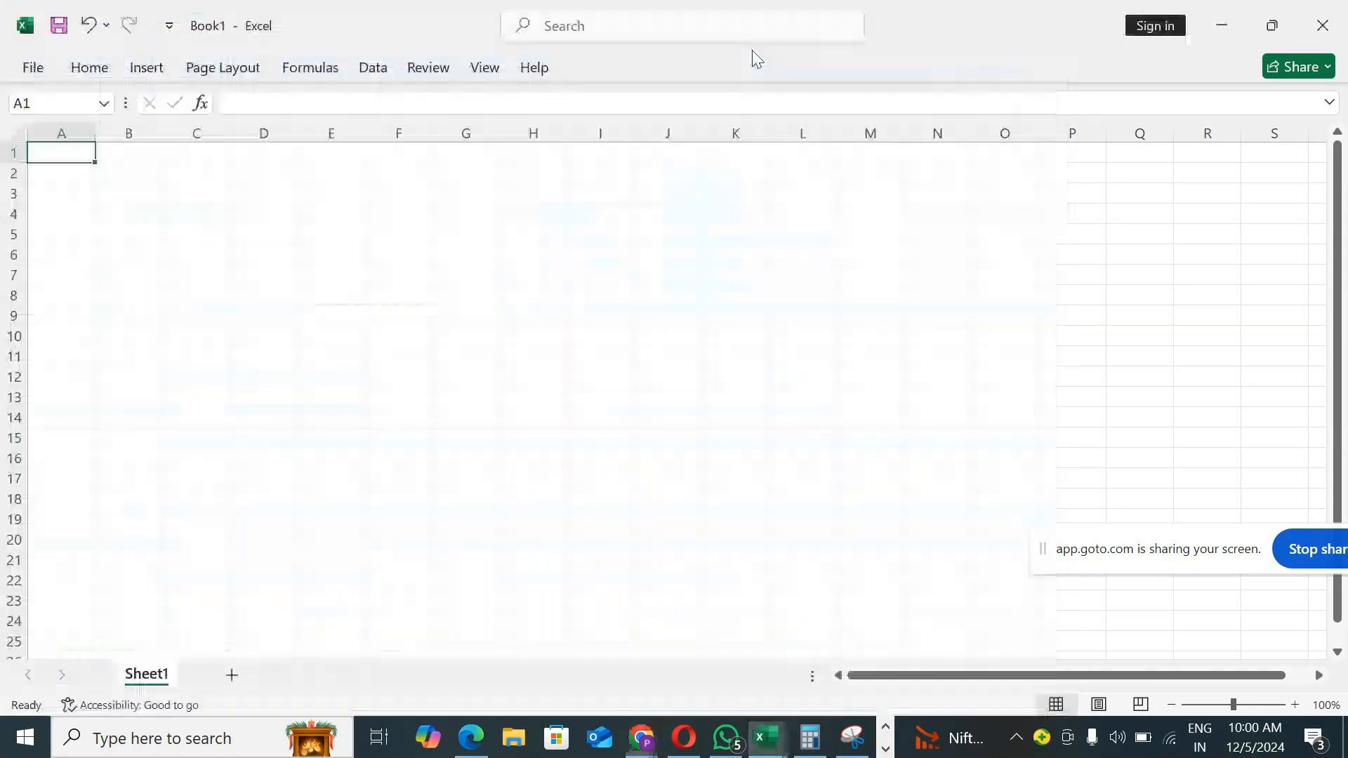
# Enter "Report geerated on 5-dec-2024" in cell A1 and "Report Name : ABC" in cell A2
pyautogui.click(93, 197)
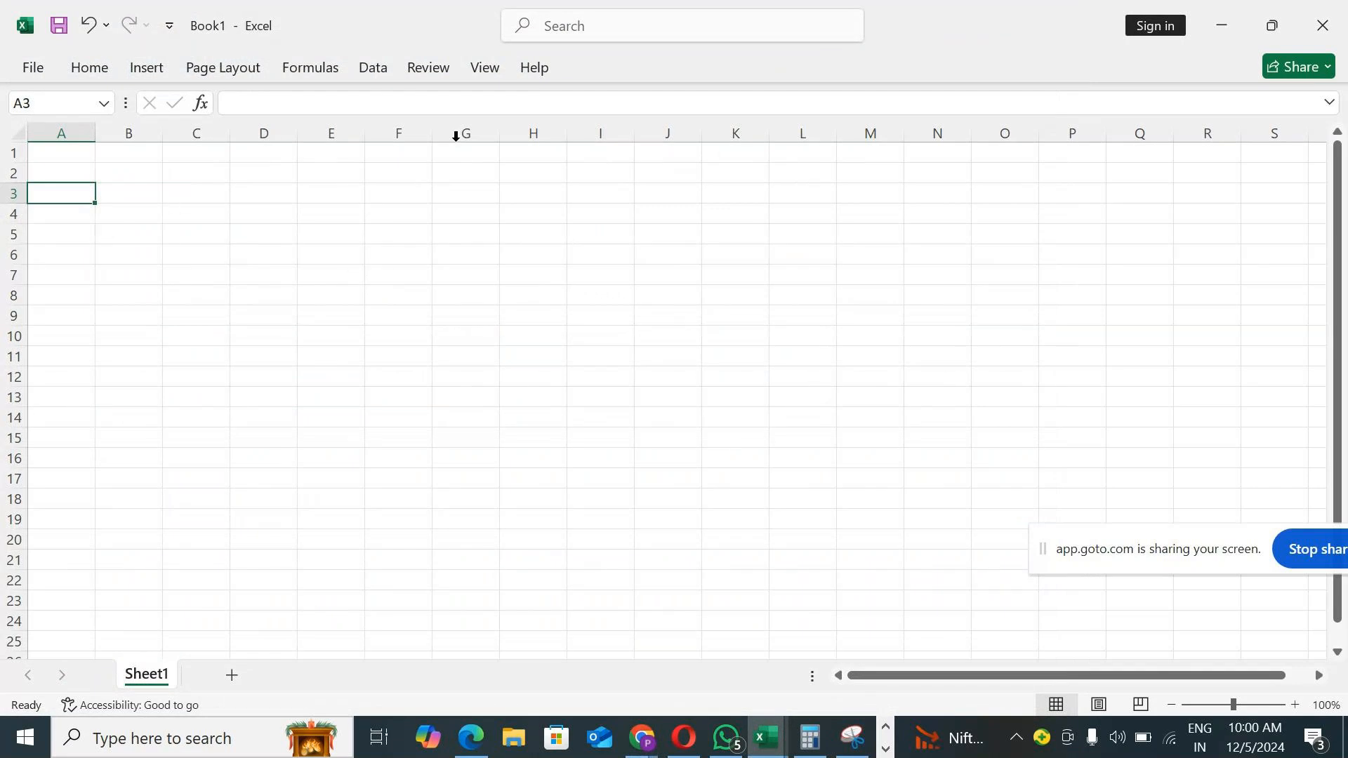
pyautogui.press('Up')
pyautogui.press('Up')
pyautogui.write('Report geerated')
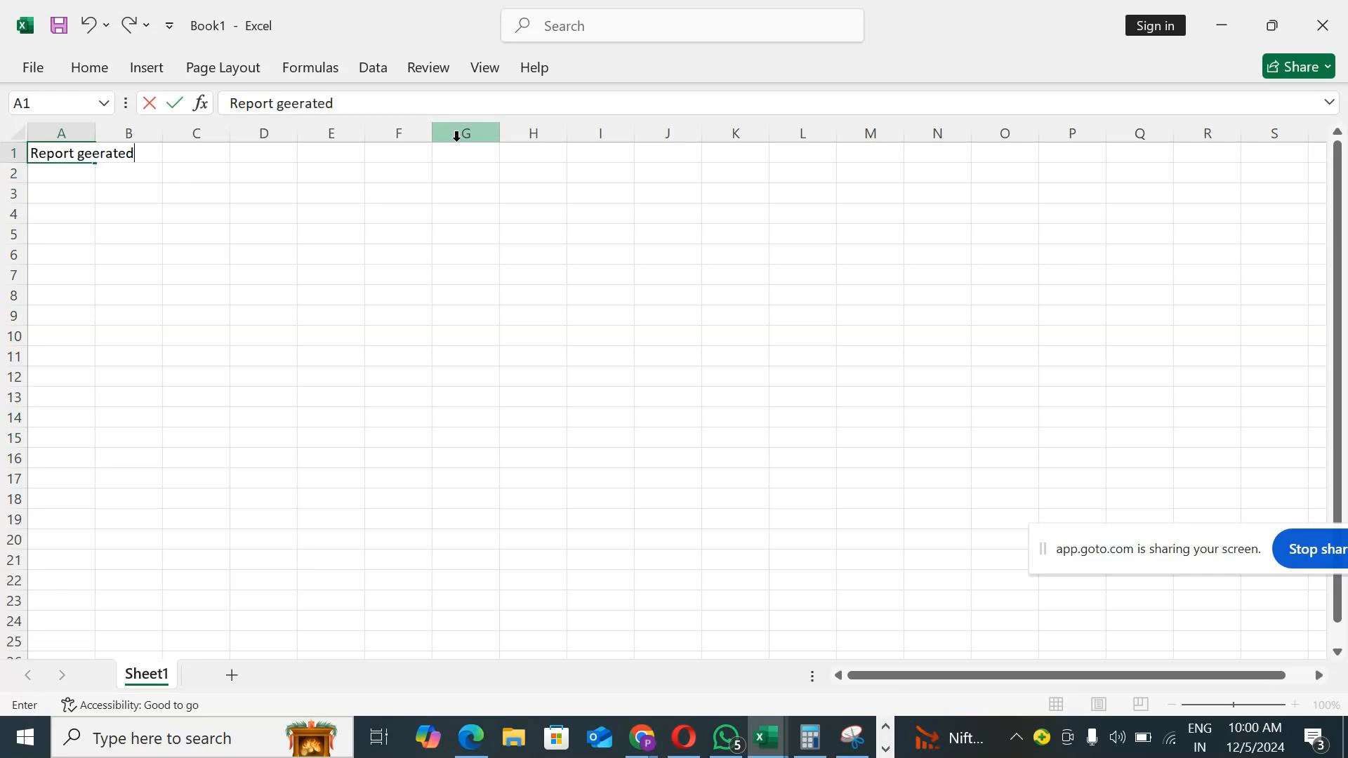
pyautogui.write(' on 5-dec-20')
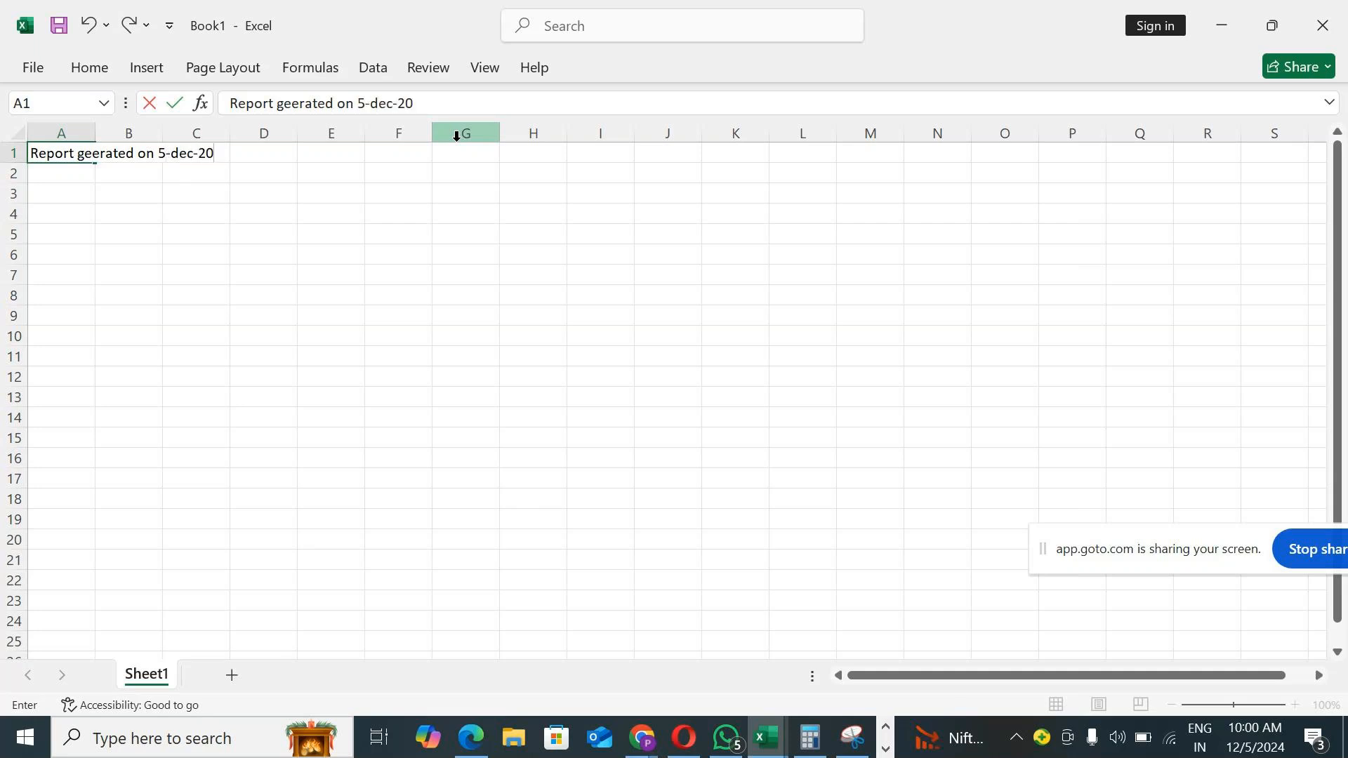
pyautogui.write('24')
pyautogui.press('Return')
pyautogui.write('Rep')
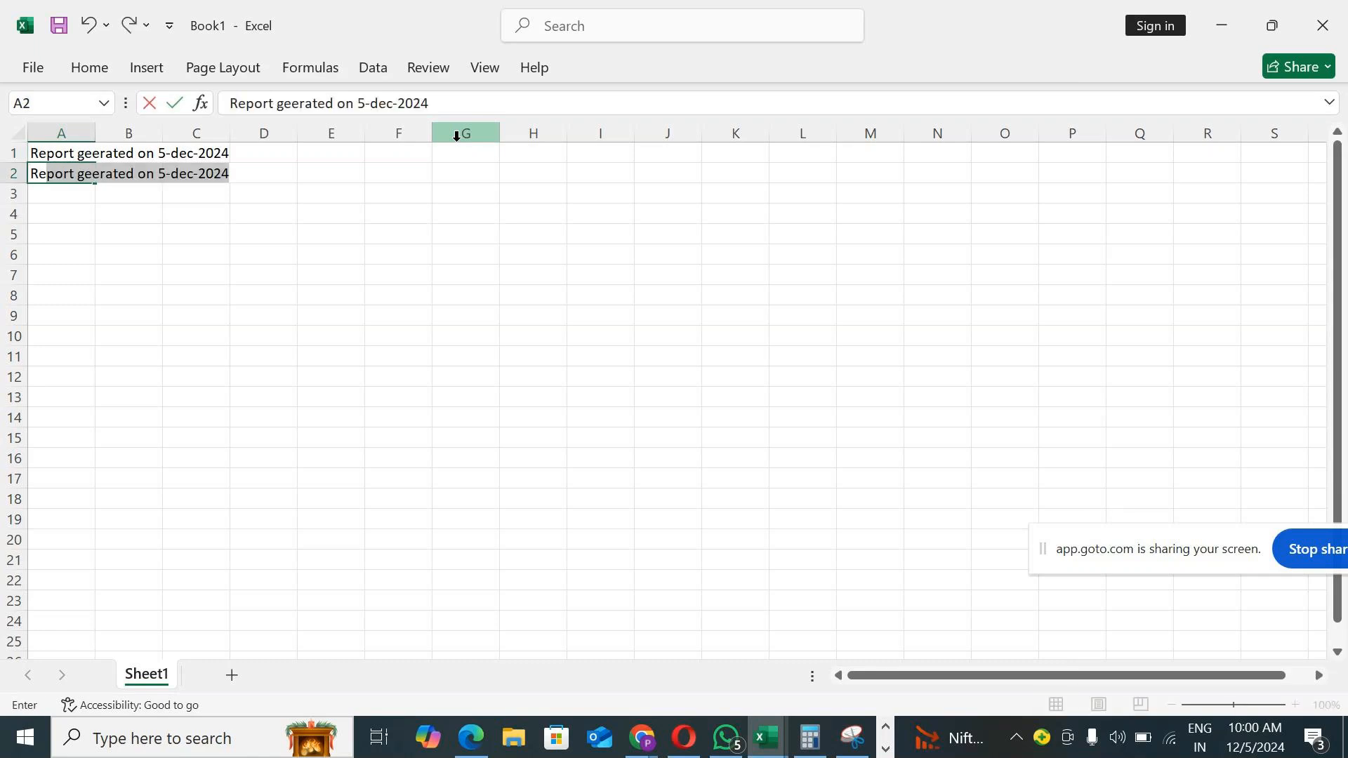
pyautogui.write('ort Nam')
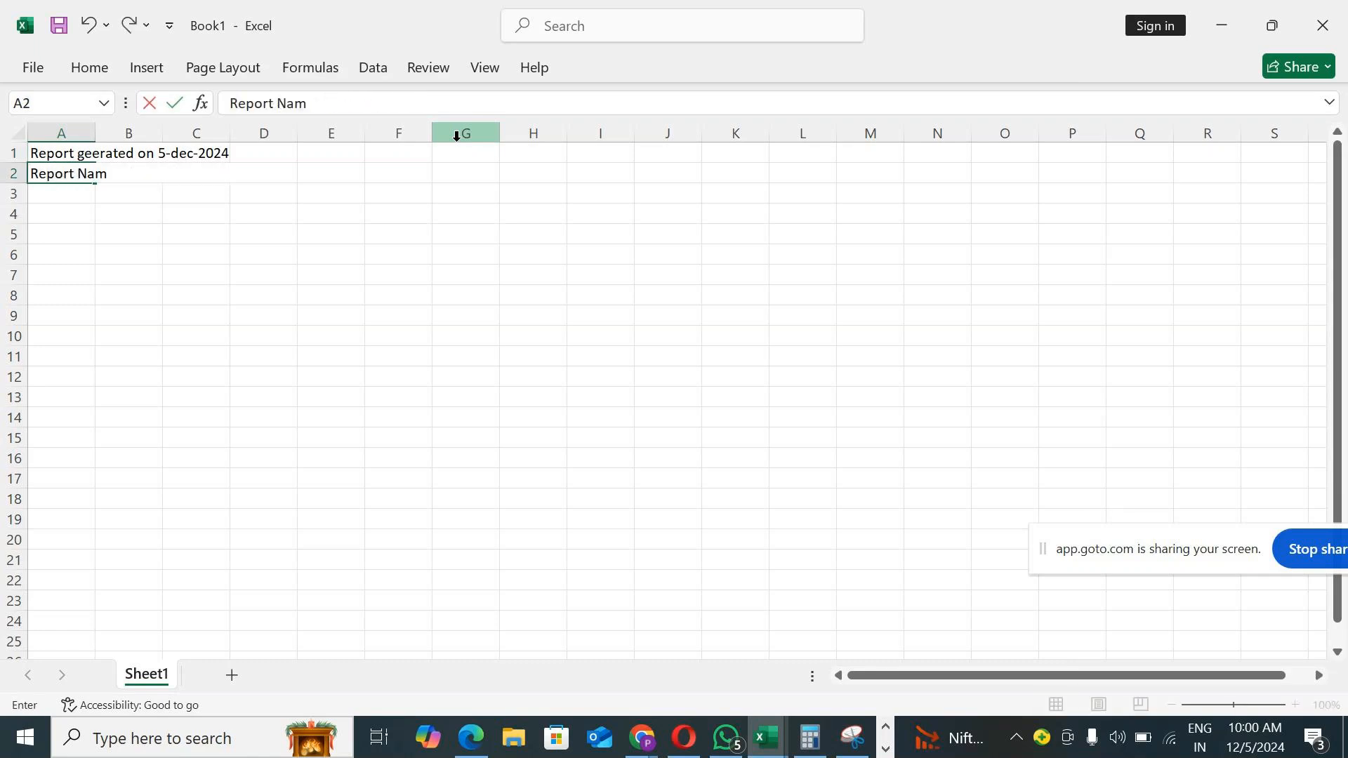
pyautogui.write('e : ABC')
pyautogui.press('Return')
# Enter the column headers ID in cell A4 and Value in cell B4
pyautogui.press('Return')
pyautogui.write('ID')
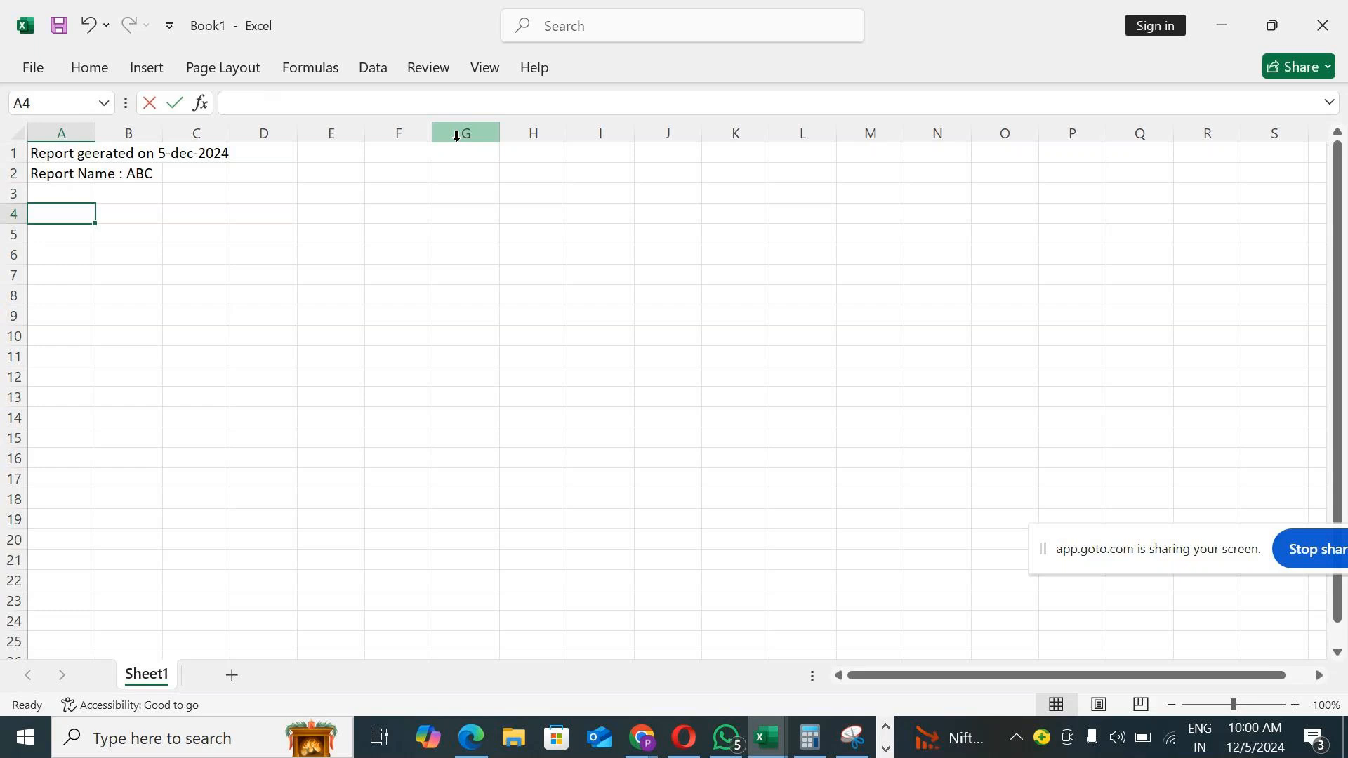
pyautogui.press('Tab')
pyautogui.write('Value')
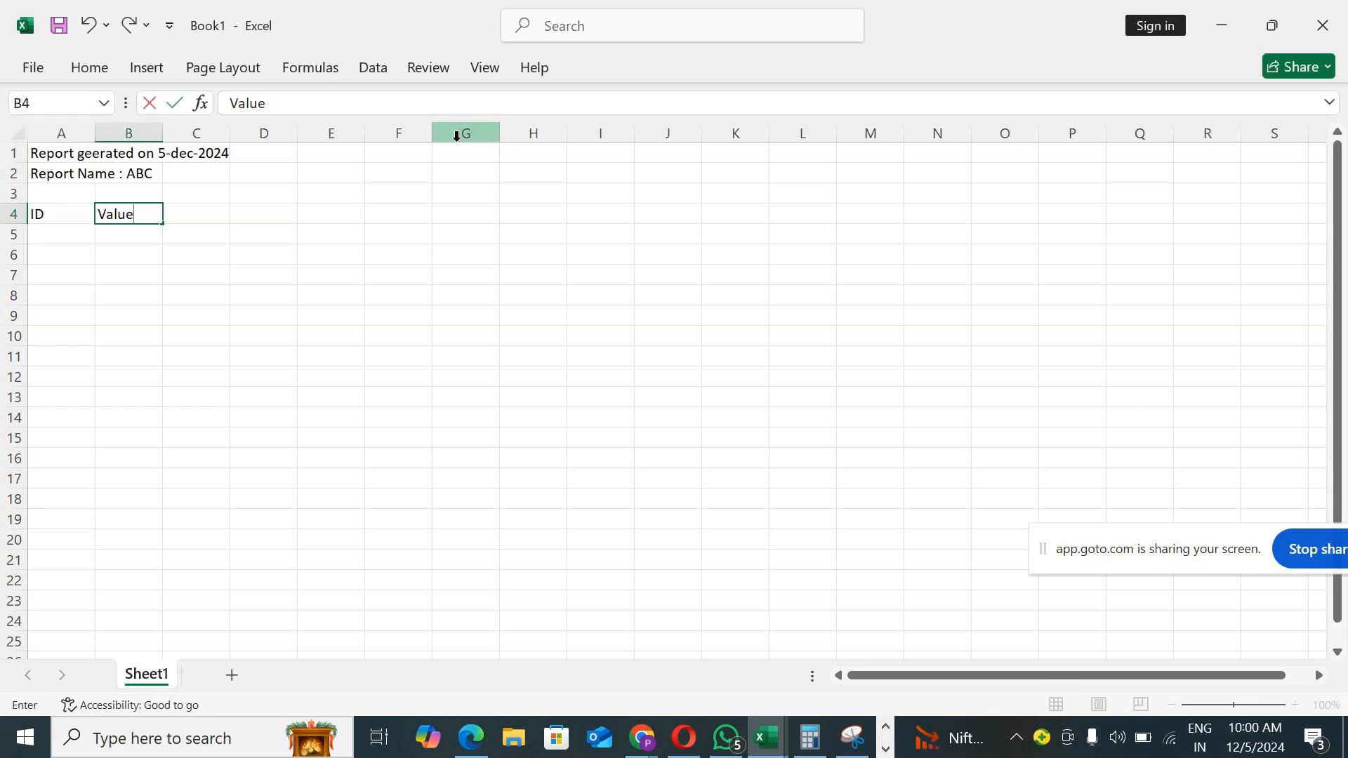
pyautogui.press('Tab')
pyautogui.write('Total')
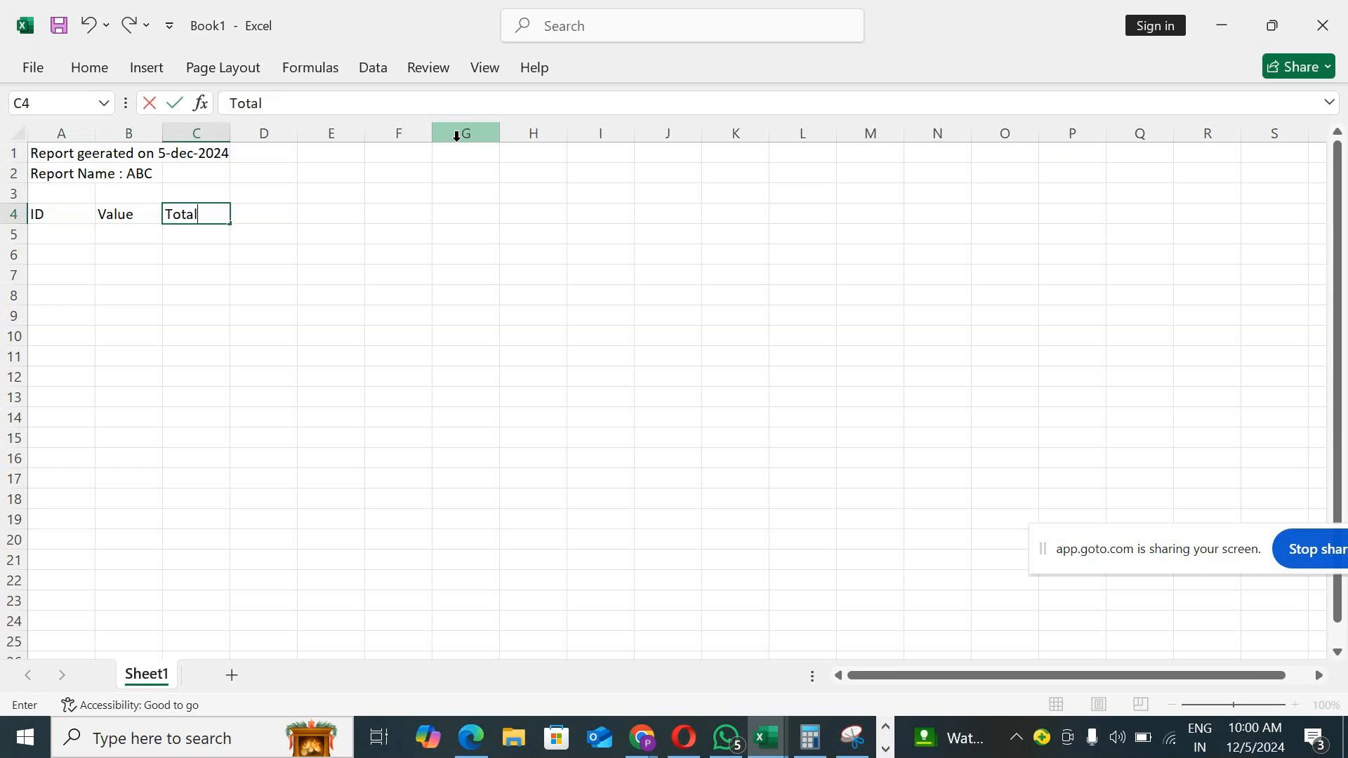
pyautogui.press('Return')
pyautogui.press('Down')
pyautogui.press('Down')
pyautogui.press('Up')
pyautogui.press('Up')
pyautogui.press('Up')
pyautogui.press('Up')
pyautogui.press('Down')
pyautogui.press('BackSpace')
pyautogui.press('BackSpace')
pyautogui.press('BackSpace')
pyautogui.press('BackSpace')
pyautogui.press('BackSpace')
pyautogui.press('Return')
pyautogui.press('Down')
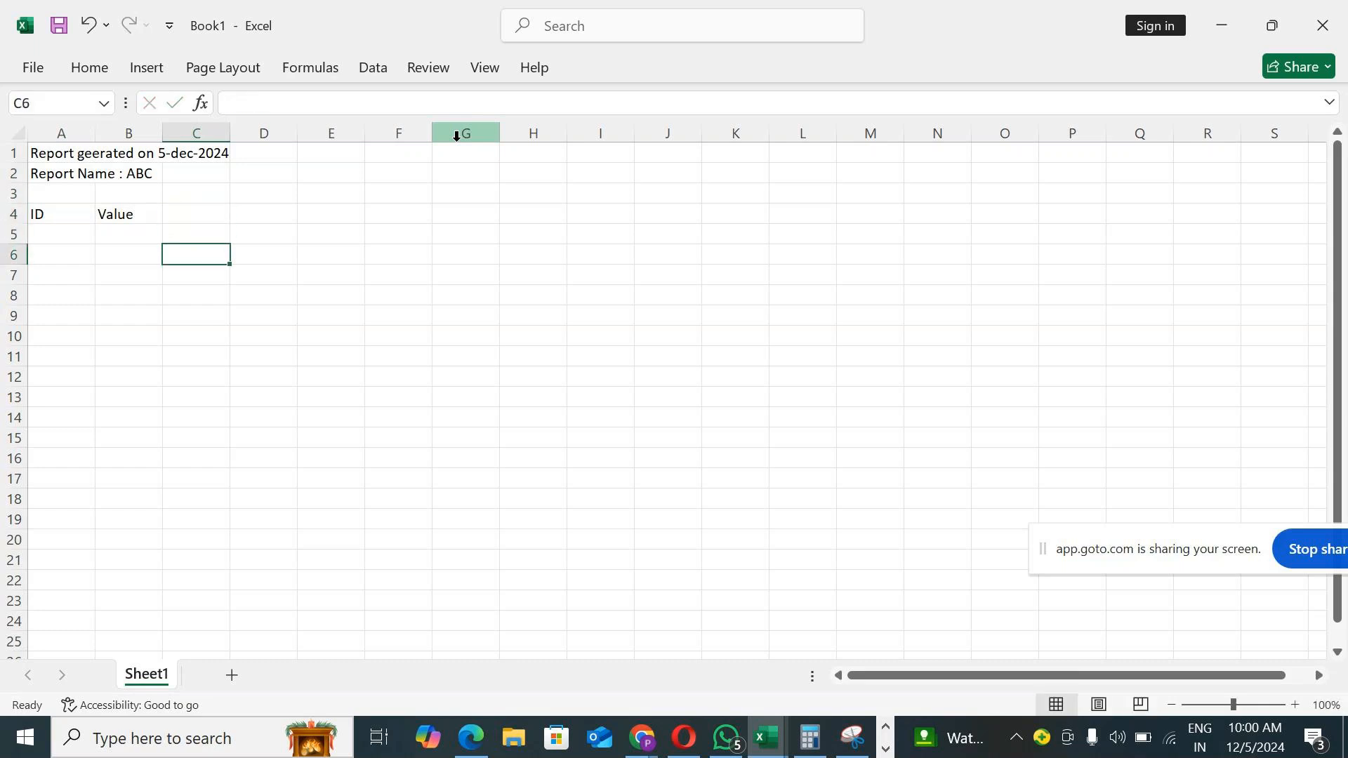
# Enter "Total" in cell B9 and "Appiled filters :" in cell A10
pyautogui.press('Left')
pyautogui.press('Down')
pyautogui.press('Down')
pyautogui.press('Down')
pyautogui.write('tal')
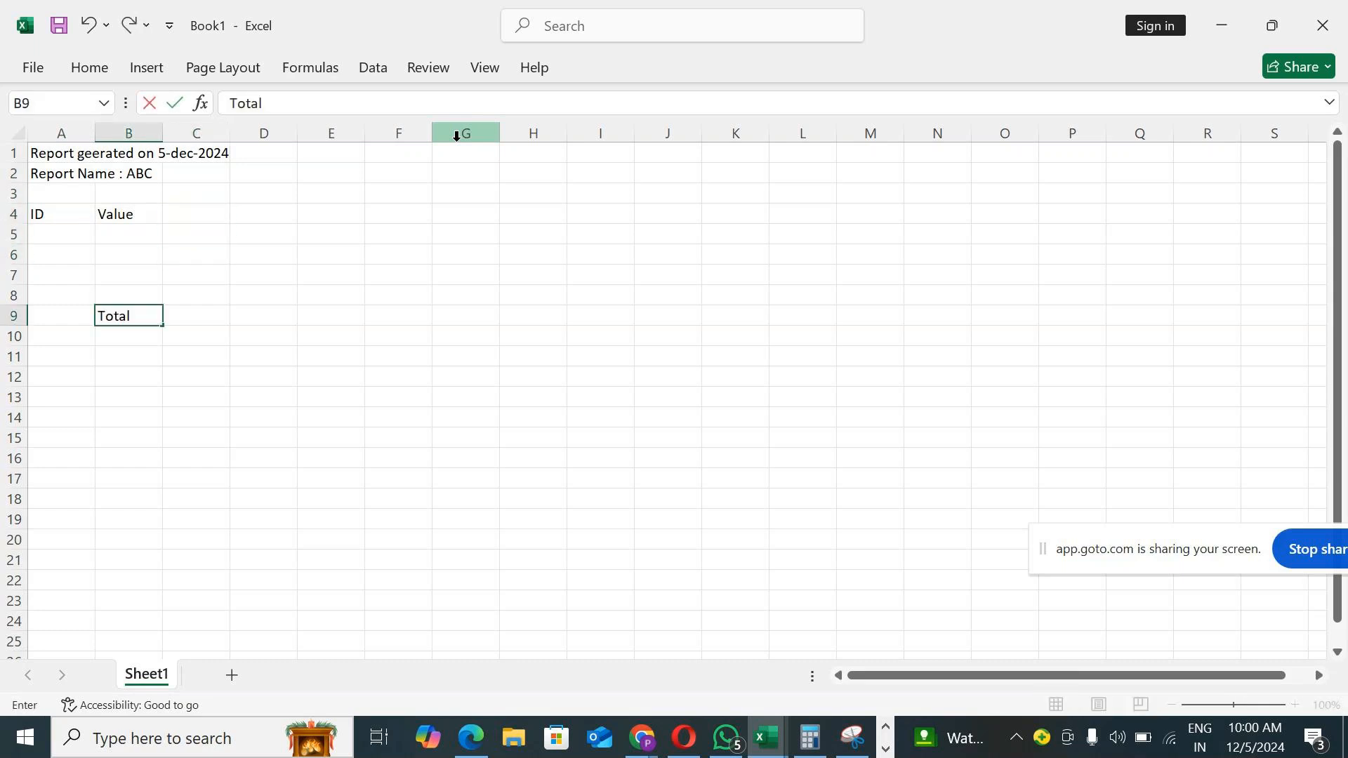
pyautogui.press('Return')
pyautogui.press('Left')
pyautogui.write('Appiled filter')
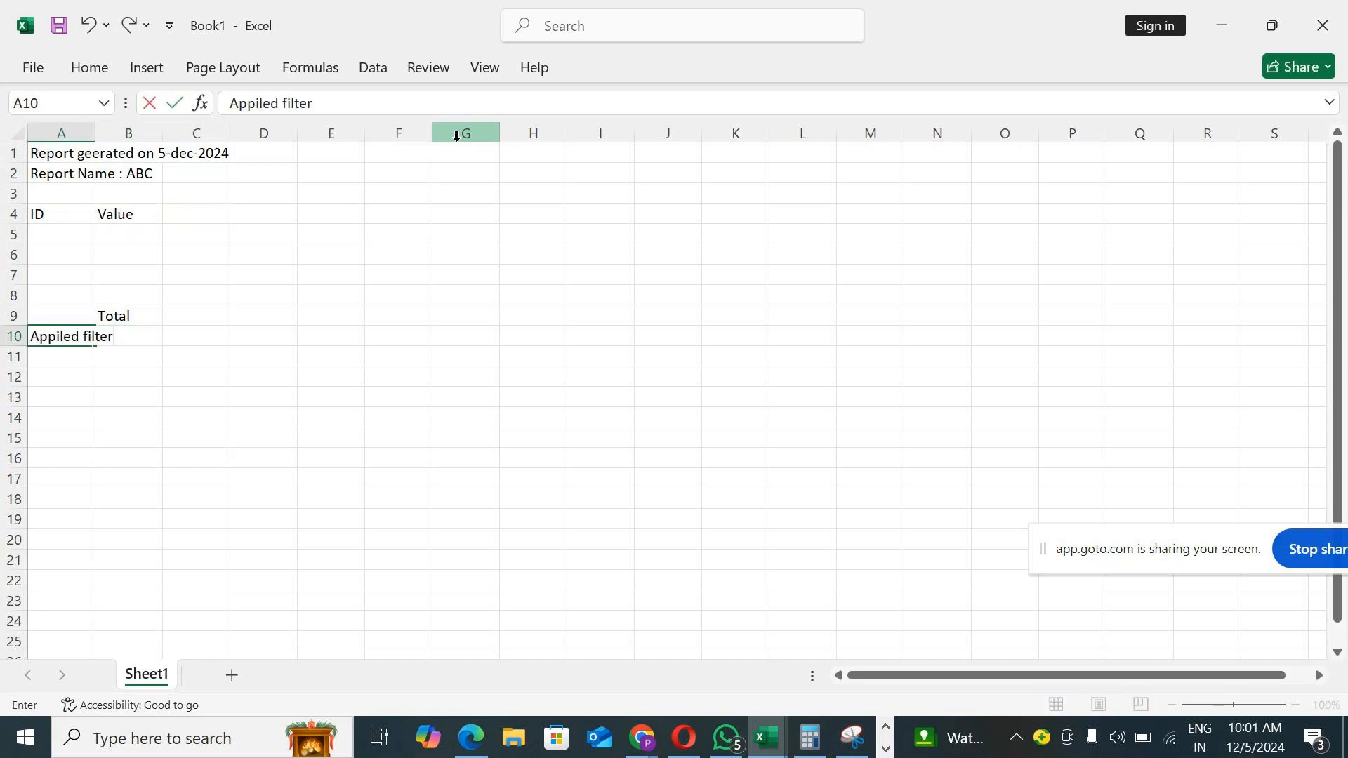
pyautogui.write('s :')
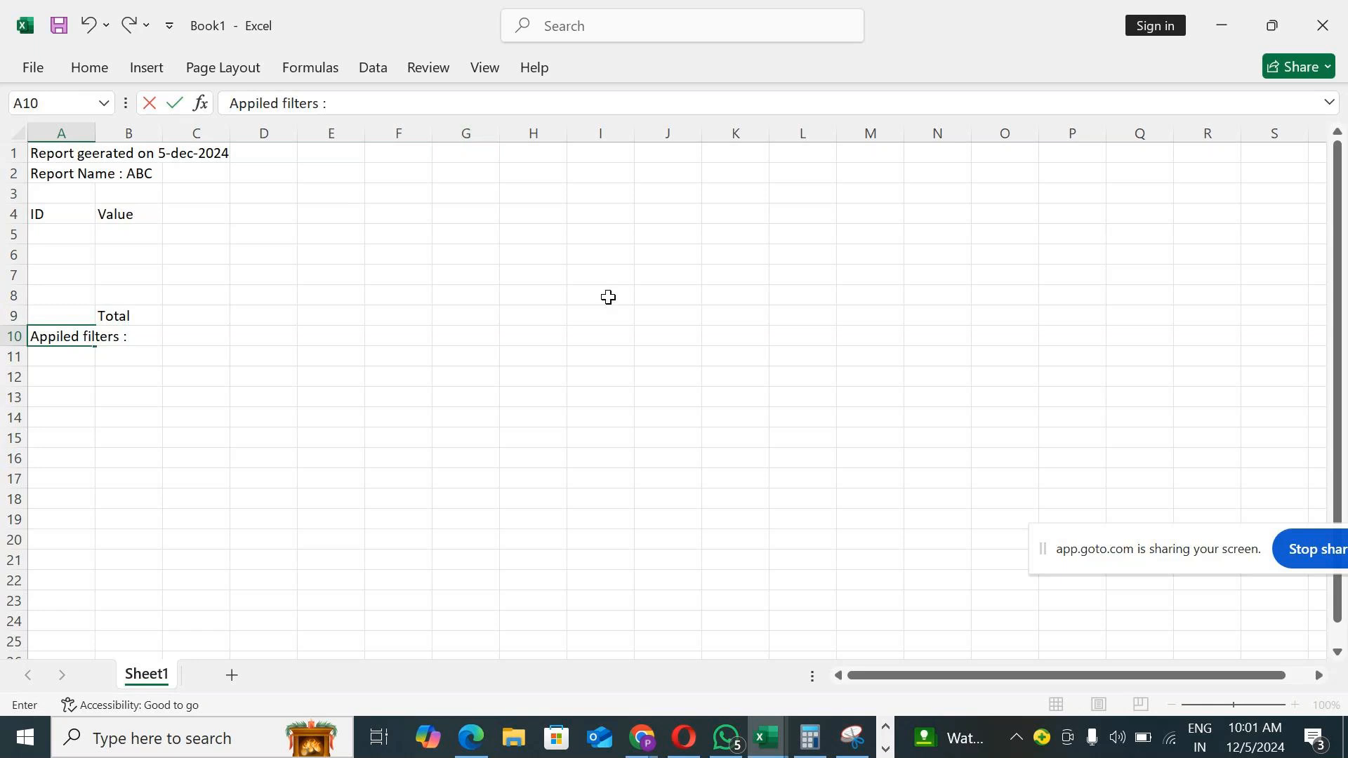
pyautogui.moveTo(607, 297); pyautogui.dragTo(600, 316)
# Fill the ID column in cells A5 to A8 with 1, 2, 3 and 4
pyautogui.click(43, 232)
pyautogui.write('1')
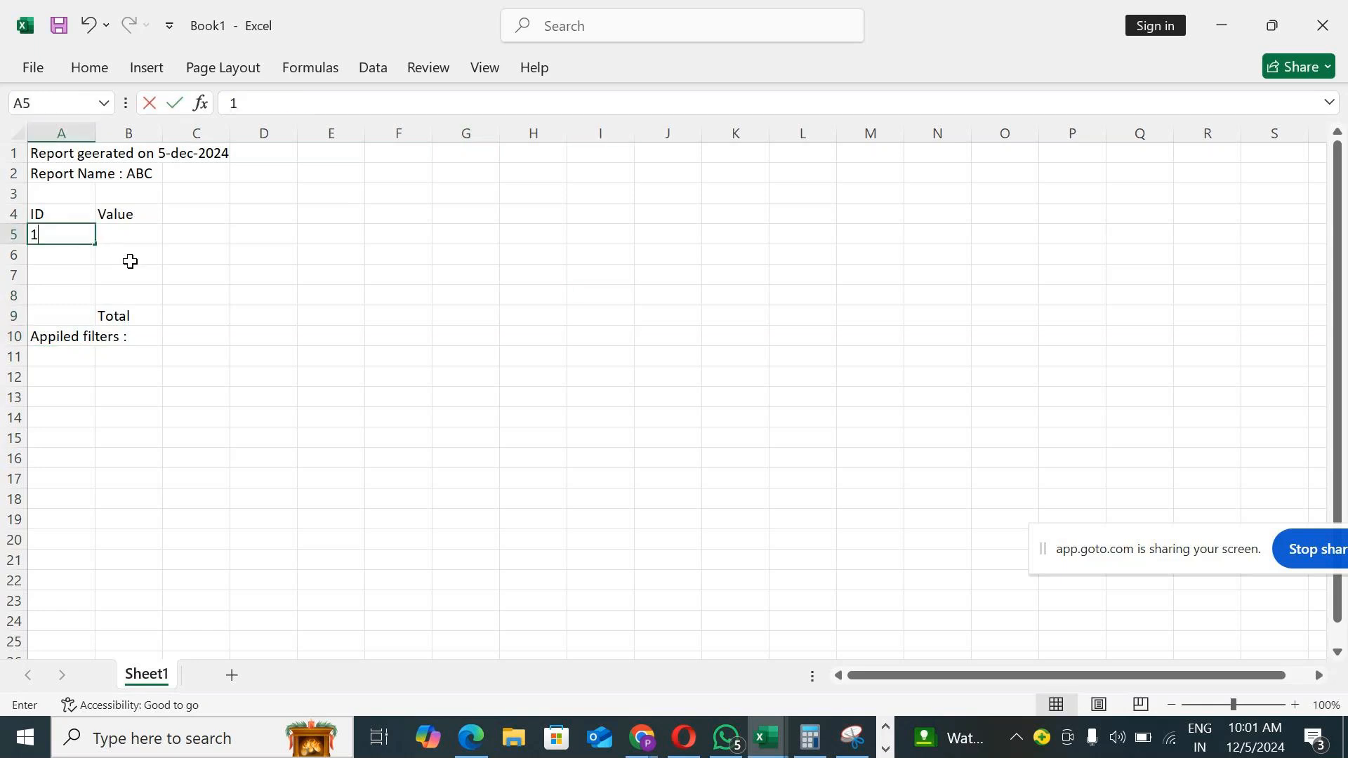
pyautogui.press('Return')
pyautogui.write('2')
pyautogui.press('Return')
pyautogui.write('3')
pyautogui.press('Return')
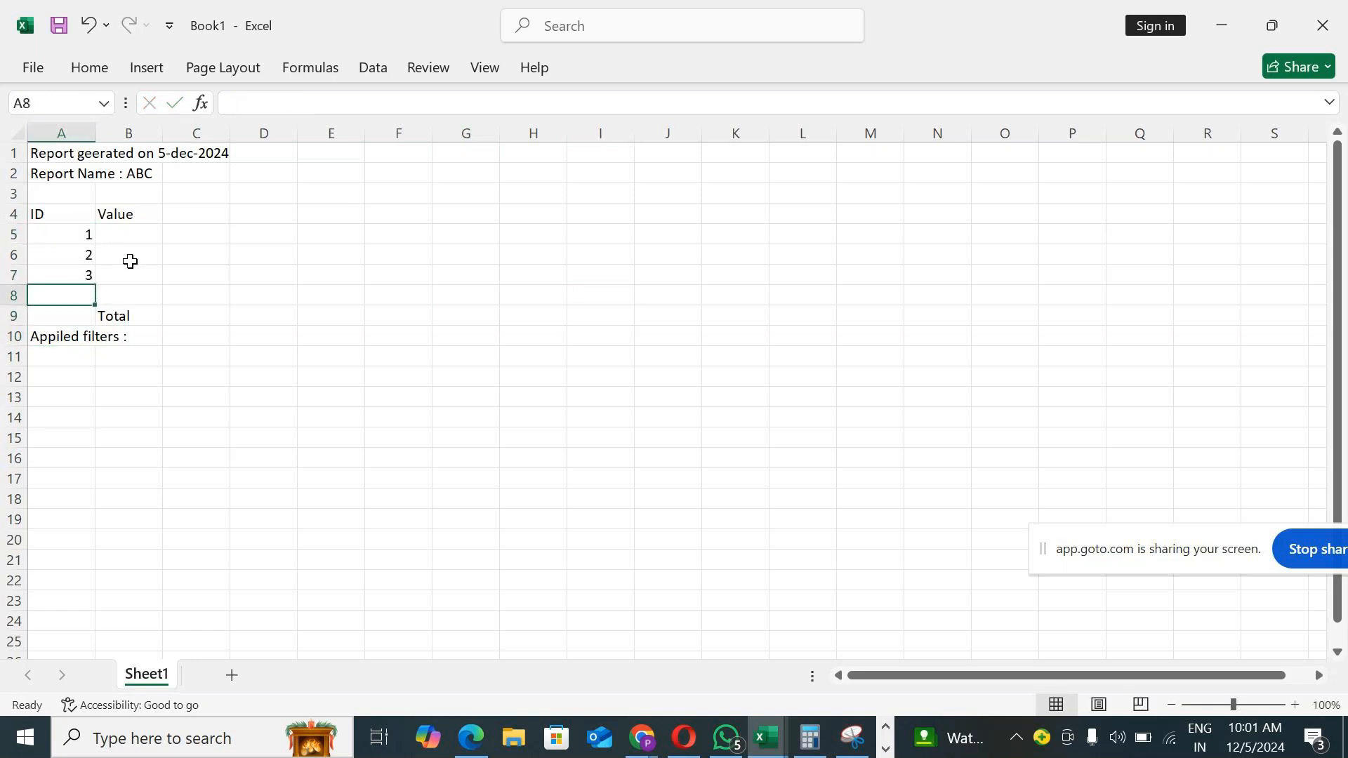
pyautogui.write('4')
# Fill the Value column in cells B5 to B8 with 100, 200, 300 and 400
pyautogui.press('Tab')
pyautogui.press('Up')
pyautogui.press('Up')
pyautogui.press('Up')
pyautogui.write('100')
pyautogui.press('Return')
pyautogui.write('200')
pyautogui.press('Return')
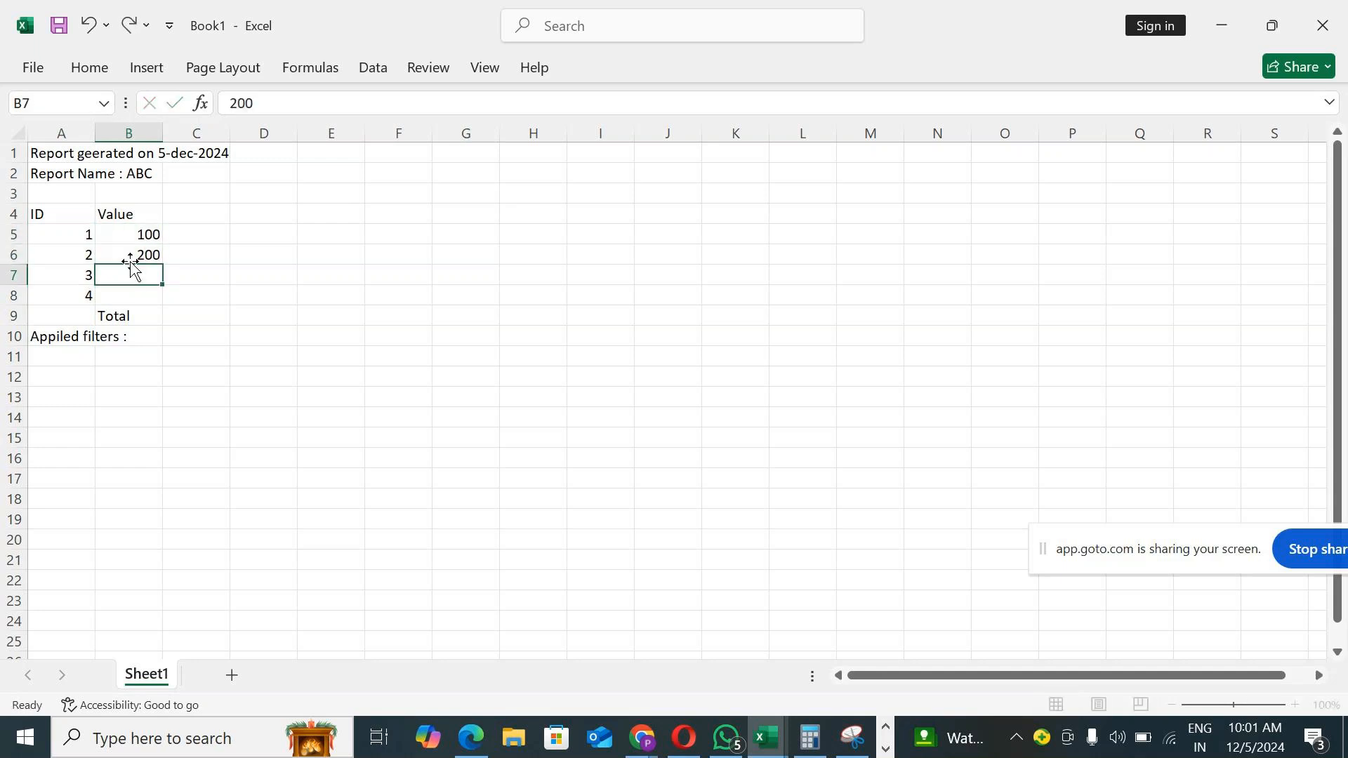
pyautogui.write('300')
pyautogui.hotkey('ctrl', 'Return')
pyautogui.press('Return')
pyautogui.write('400')
pyautogui.click(325, 376)
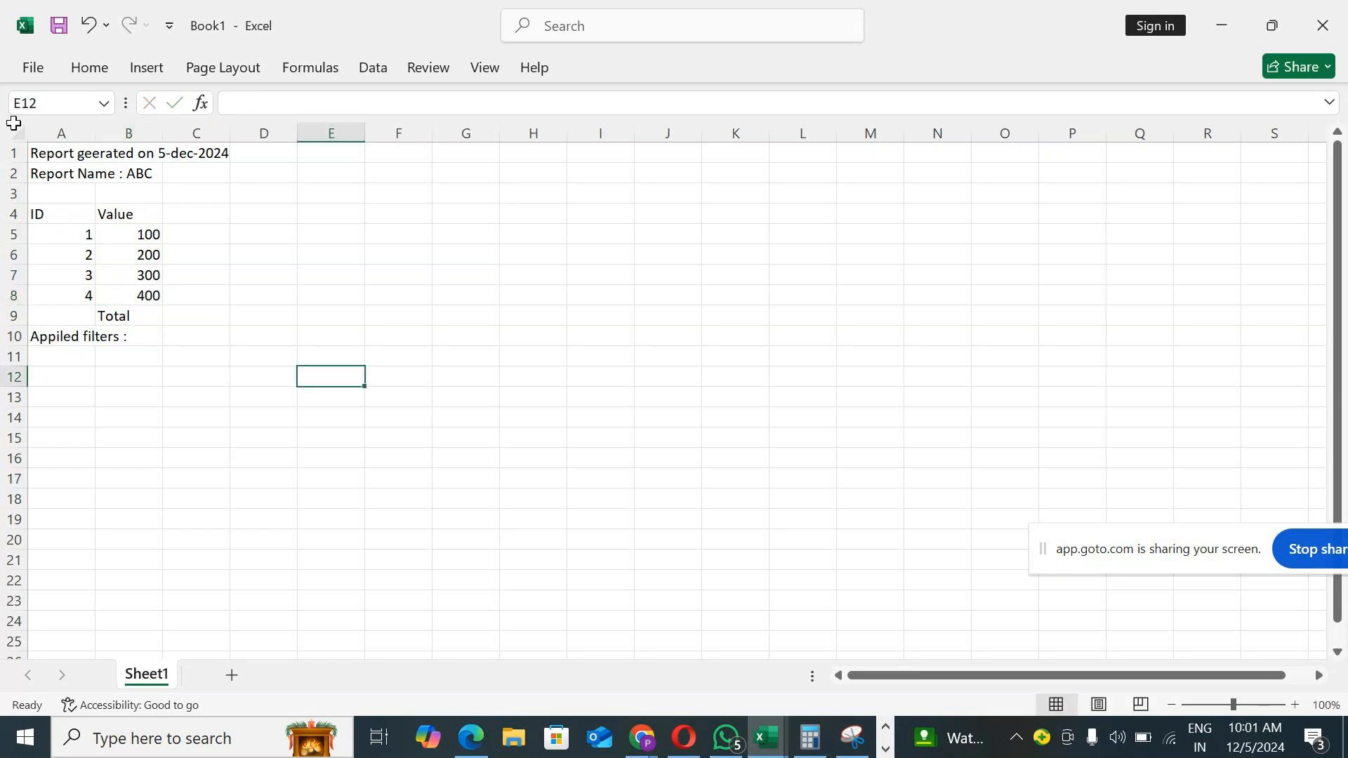
# Copy the Total label from B9 into A9 and replace the content of B9 with 500
pyautogui.moveTo(44, 212); pyautogui.dragTo(140, 311)
pyautogui.click(264, 336)
pyautogui.click(149, 321)
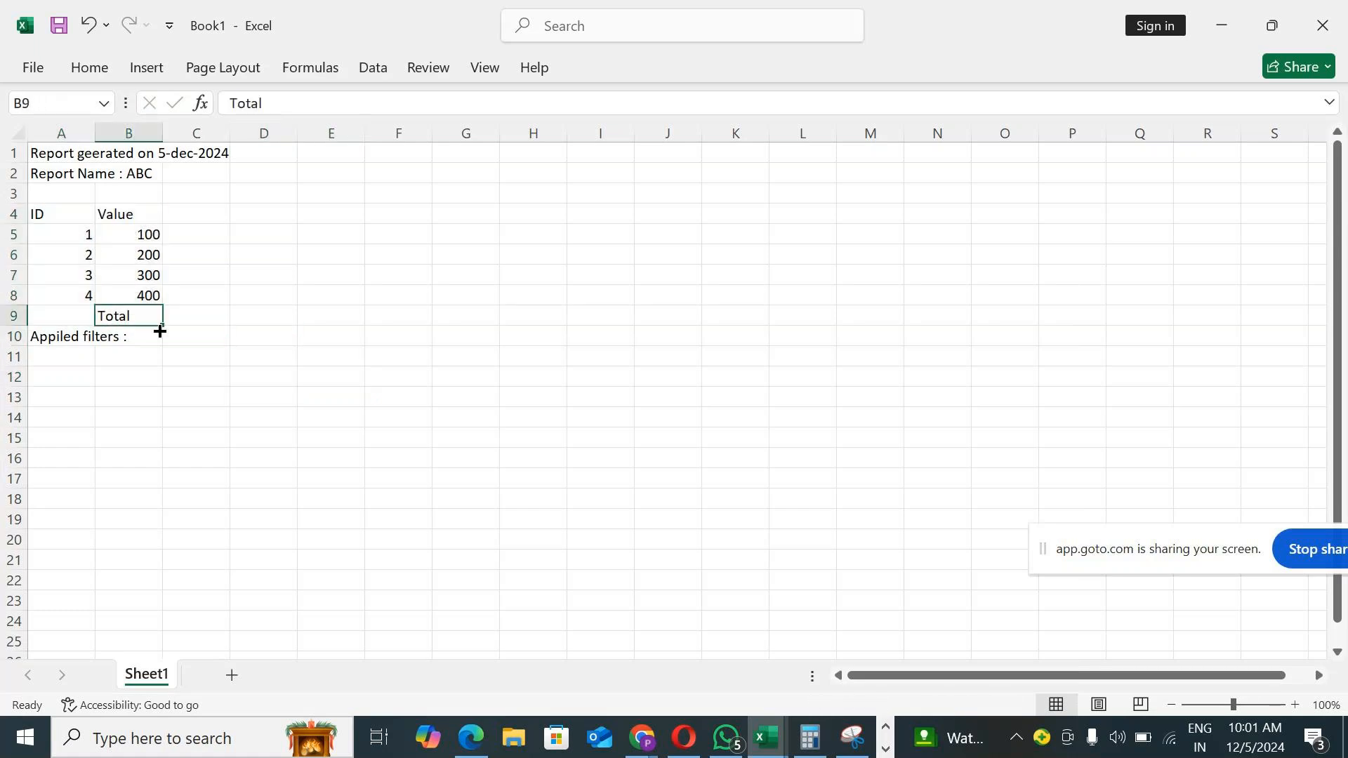
pyautogui.hotkey('ctrl', 'c')
pyautogui.click(53, 319)
pyautogui.hotkey('ctrl', 'v')
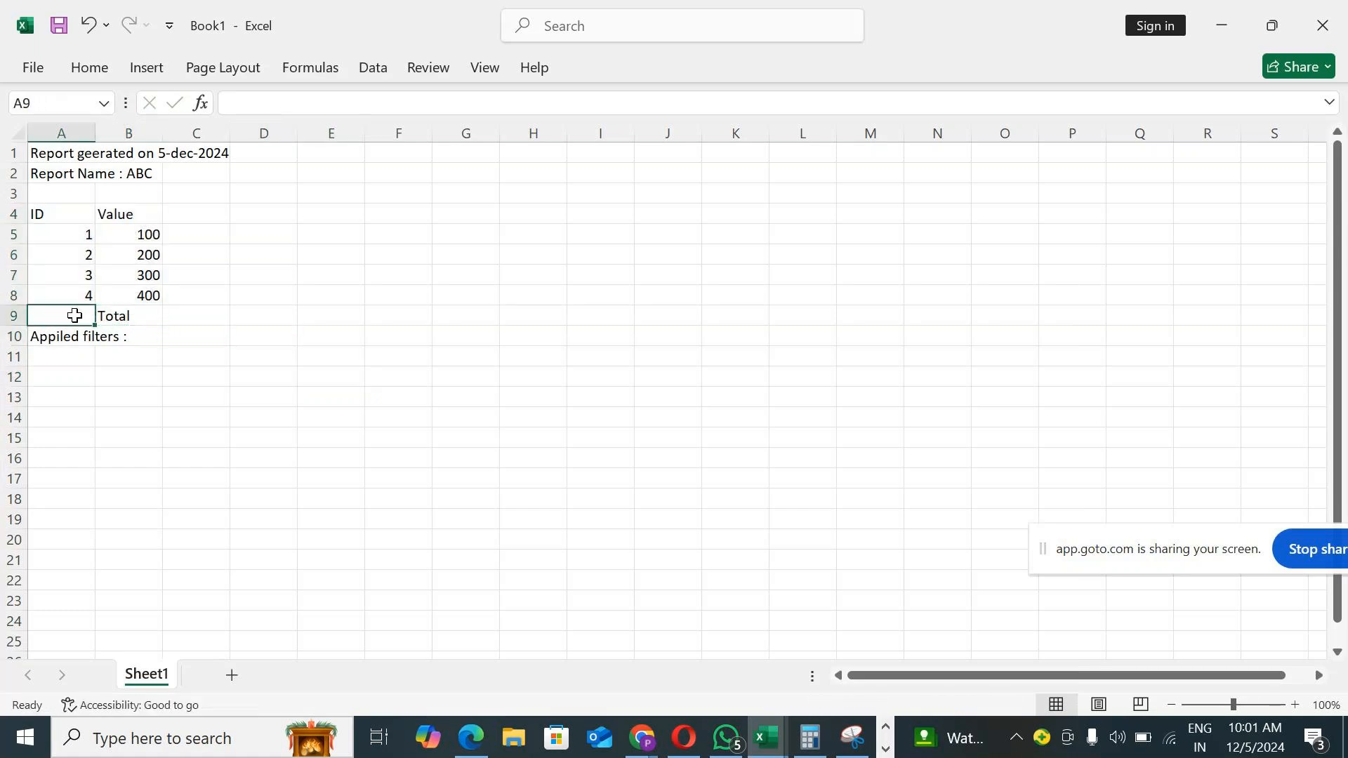
pyautogui.click(135, 319)
pyautogui.write('500')
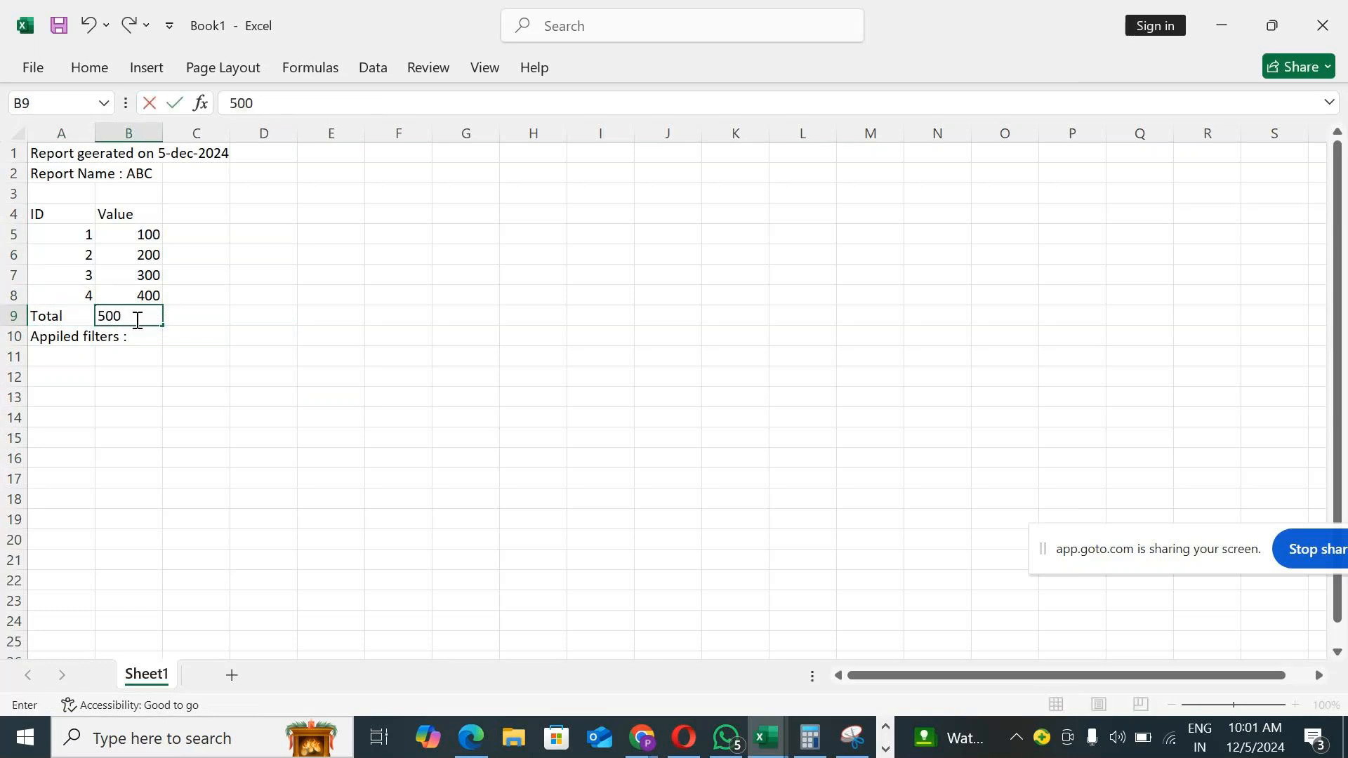
pyautogui.click(592, 327)
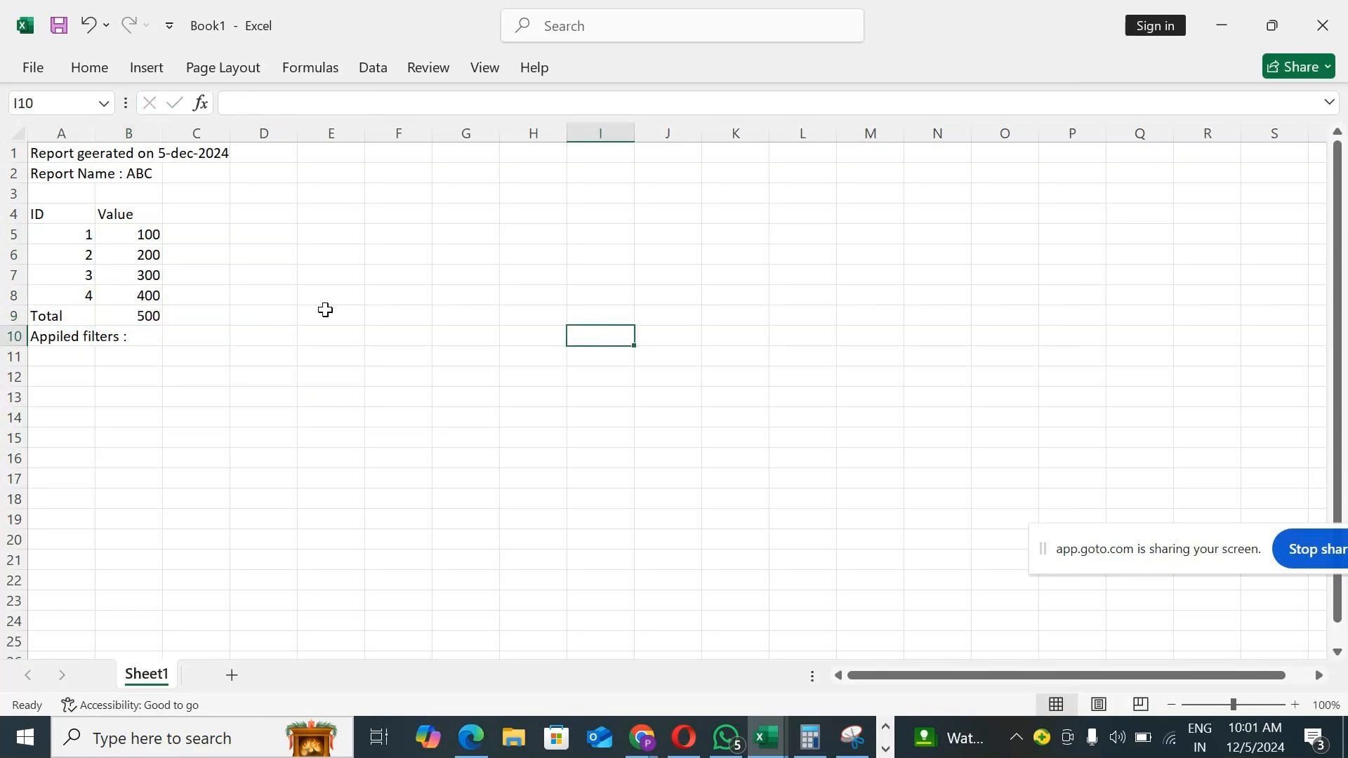
# Widen columns A and B and rename the worksheet as Dec
pyautogui.moveTo(95, 135); pyautogui.dragTo(242, 135)
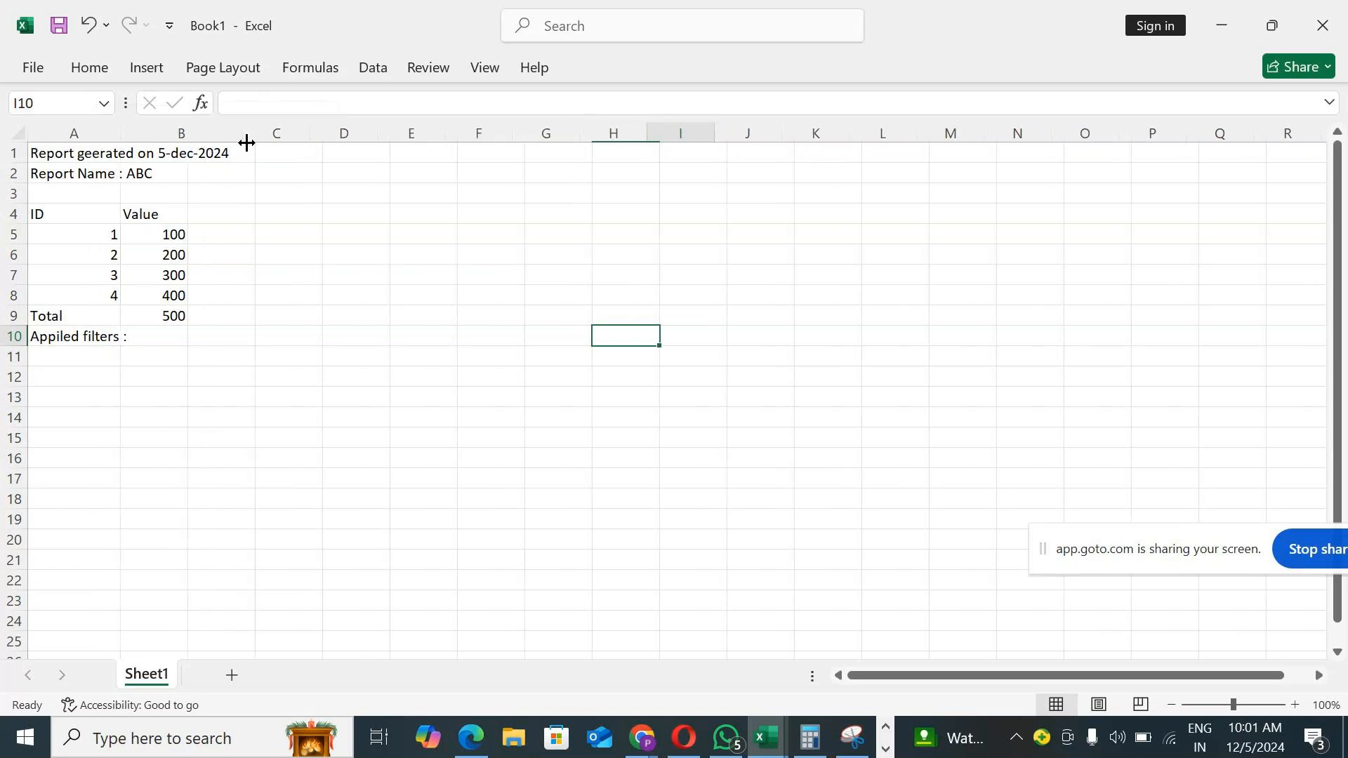
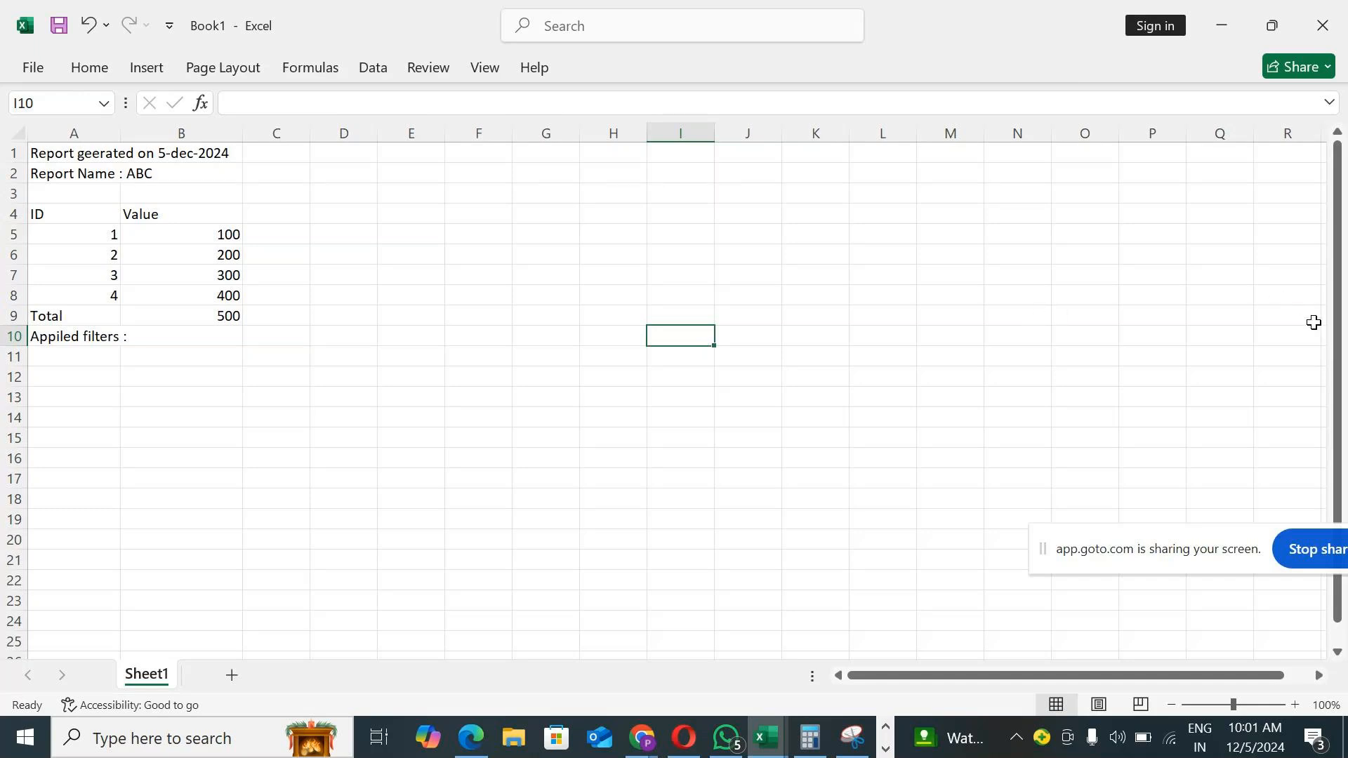
pyautogui.doubleClick(155, 674)
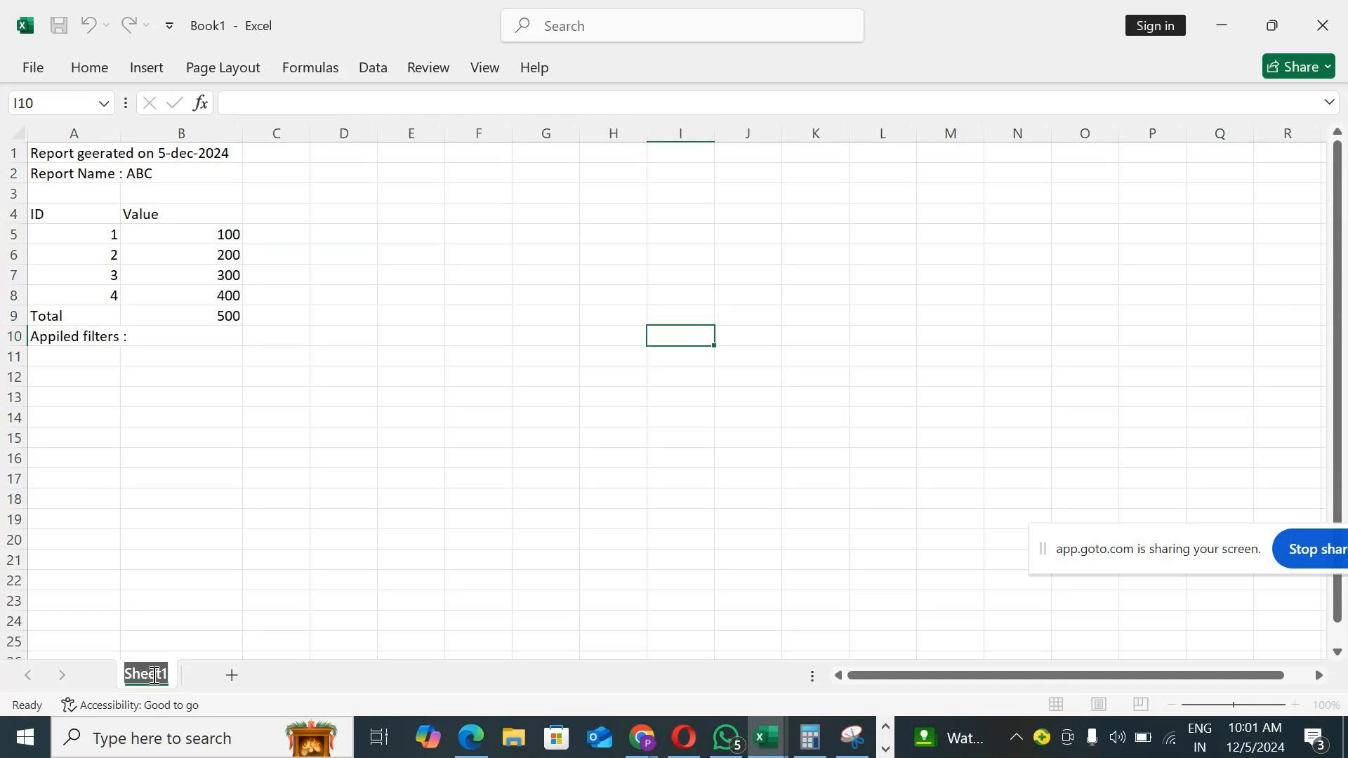
pyautogui.write('Dec')
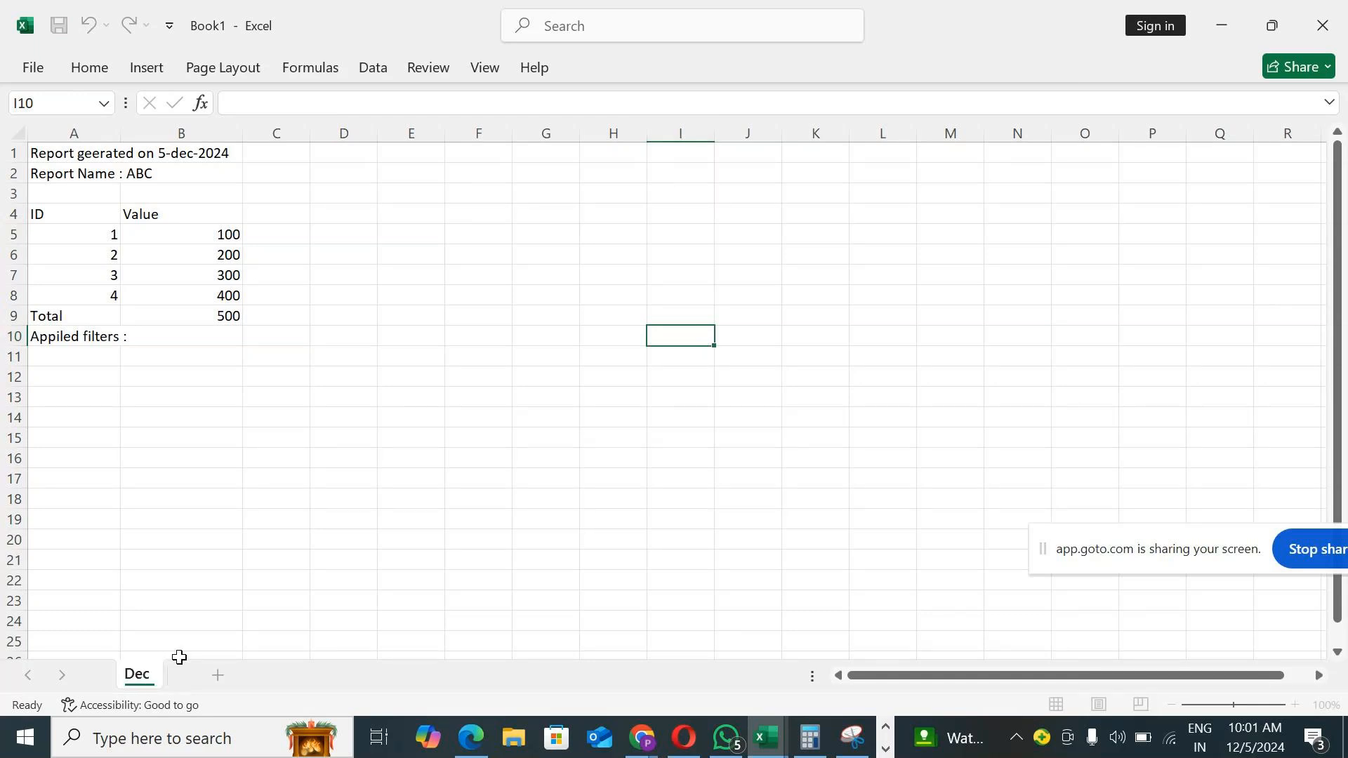
pyautogui.click(290, 577)
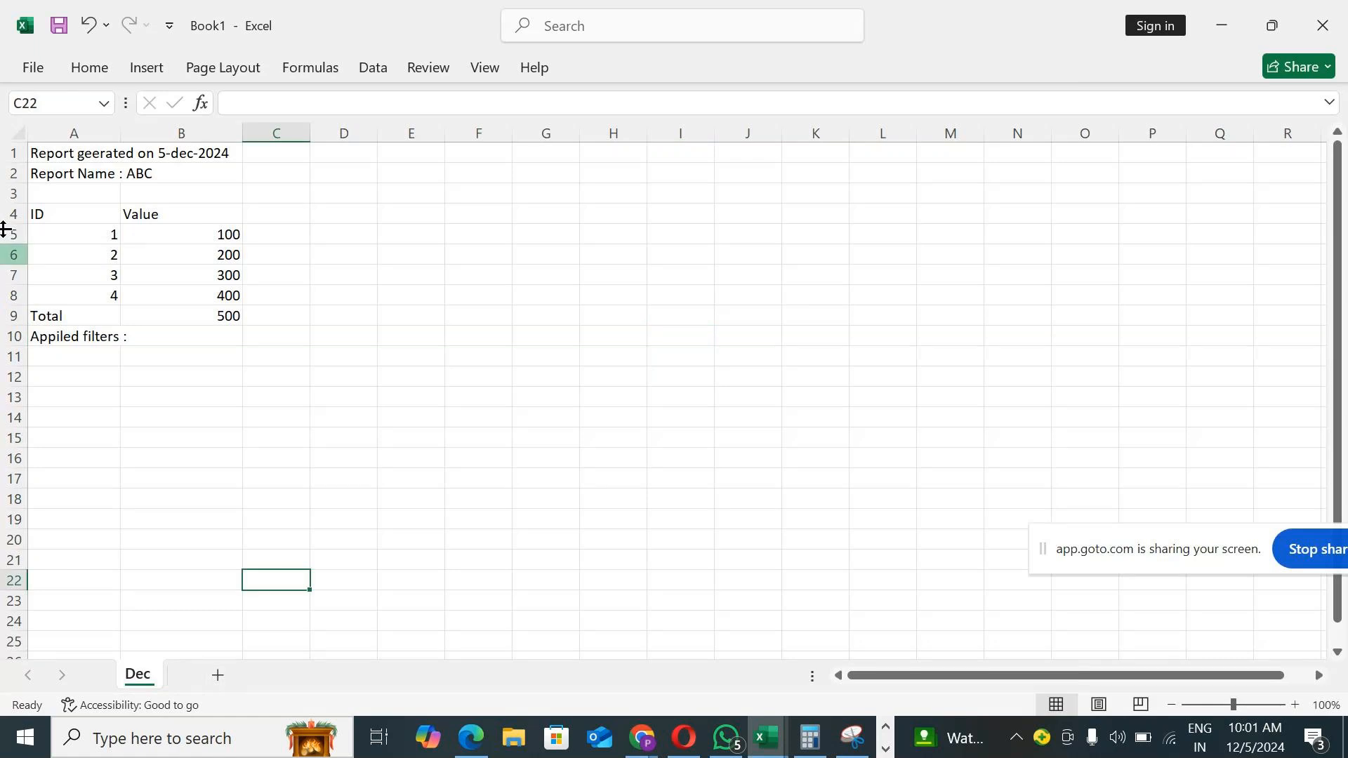
pyautogui.click(74, 159)
pyautogui.moveTo(73, 156); pyautogui.dragTo(225, 354)
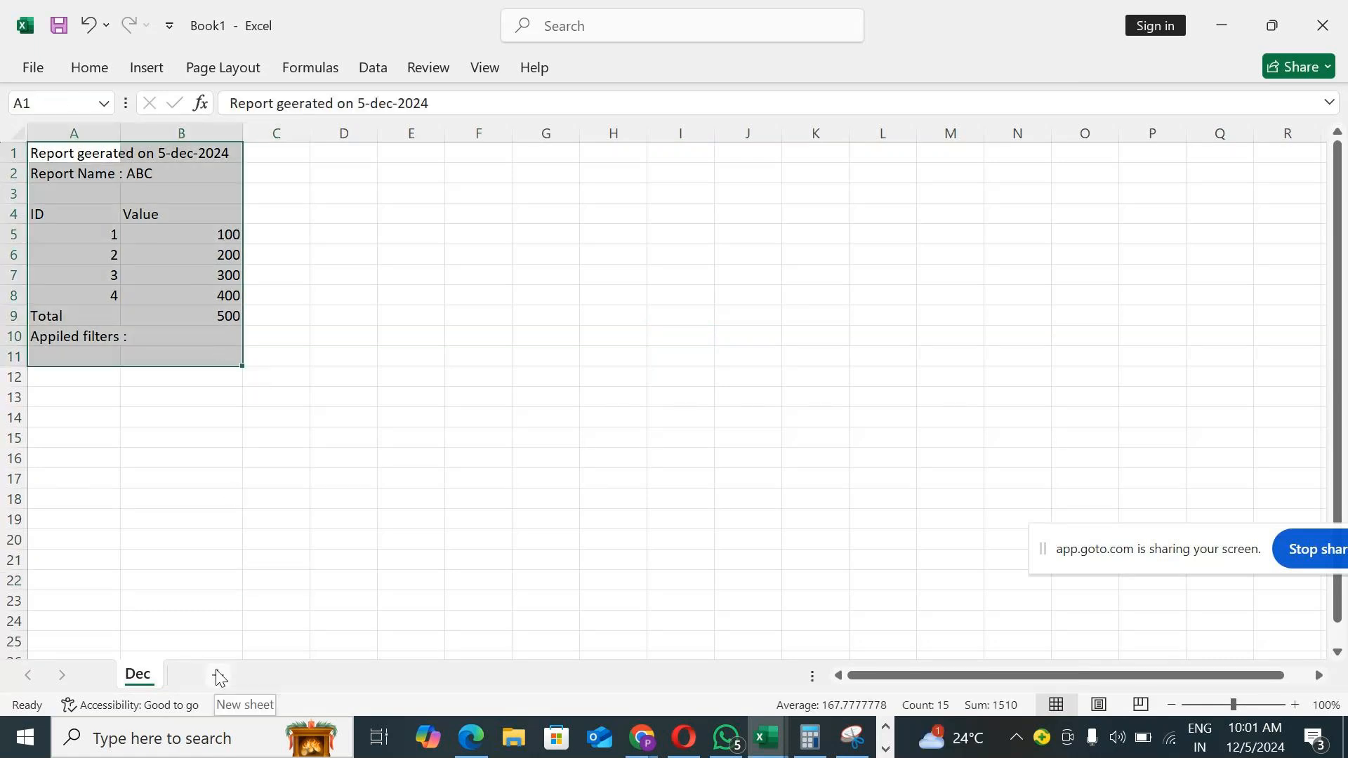
pyautogui.click(361, 419)
pyautogui.click(718, 258)
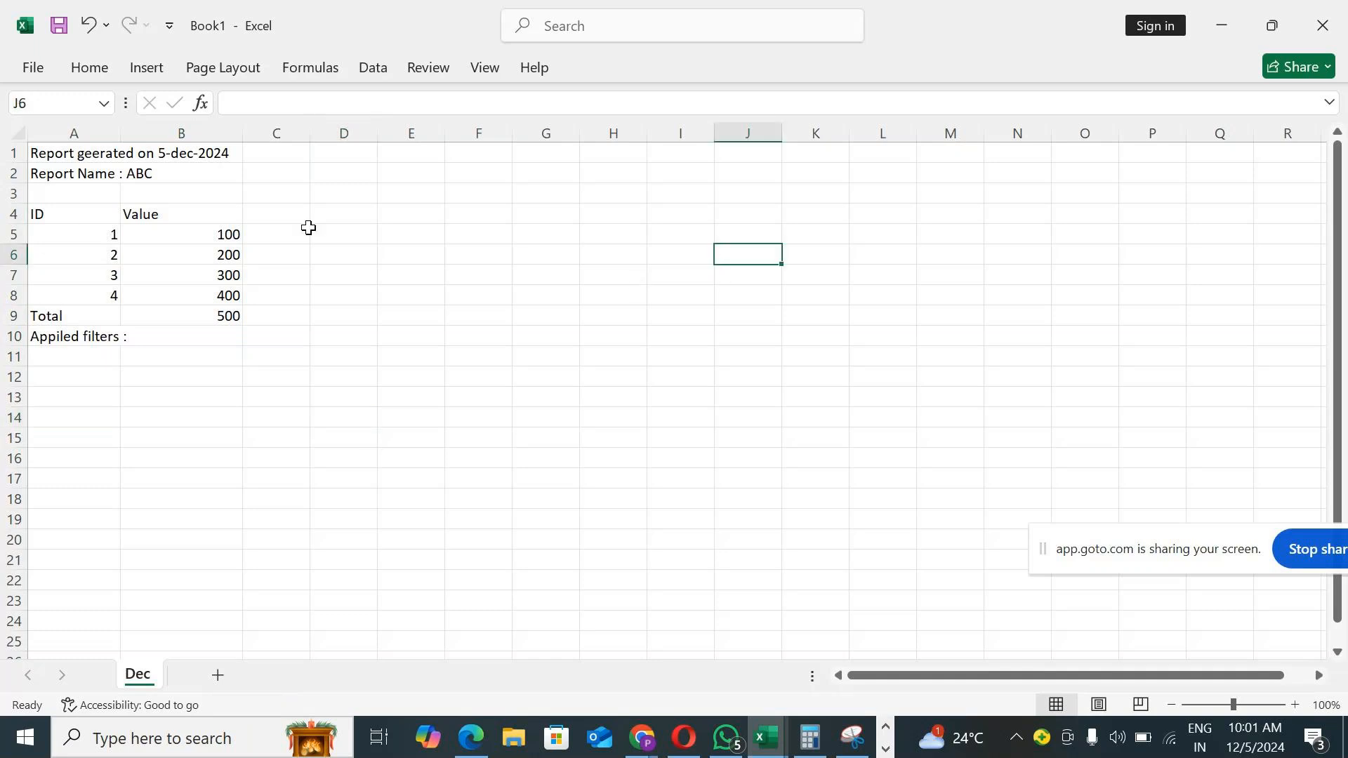
# Apply all borders and a thick outside border to the ID and Value table in A4:B8
pyautogui.moveTo(43, 212); pyautogui.dragTo(245, 315)
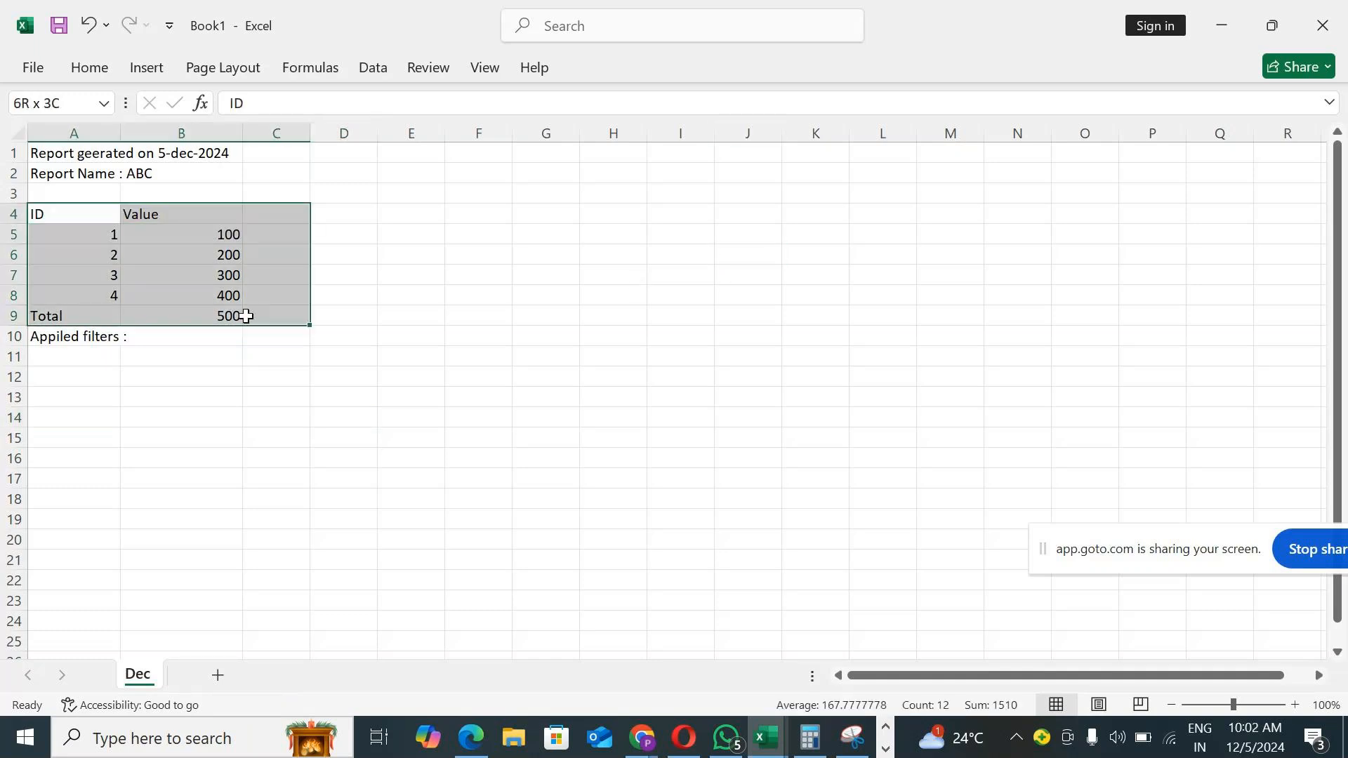
pyautogui.click(691, 281)
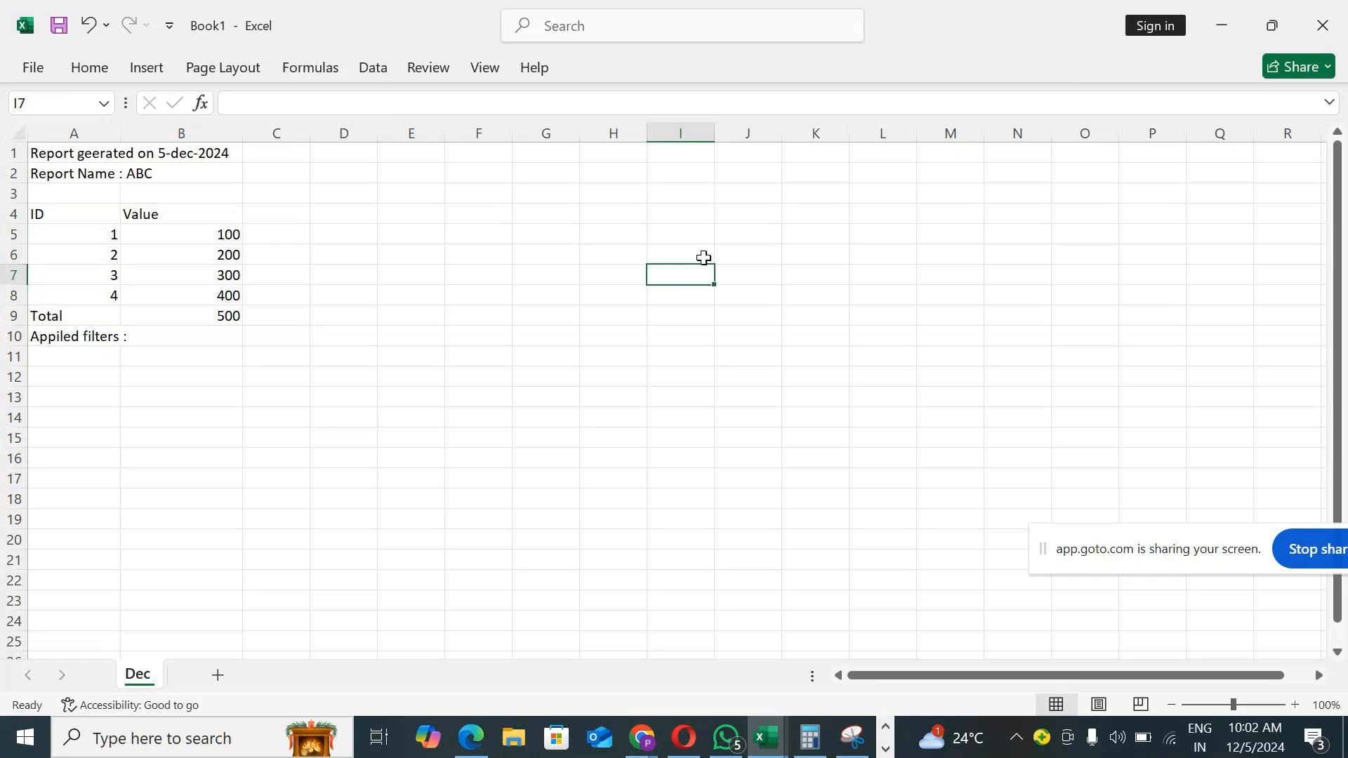
pyautogui.click(44, 213)
pyautogui.moveTo(43, 213); pyautogui.dragTo(232, 285)
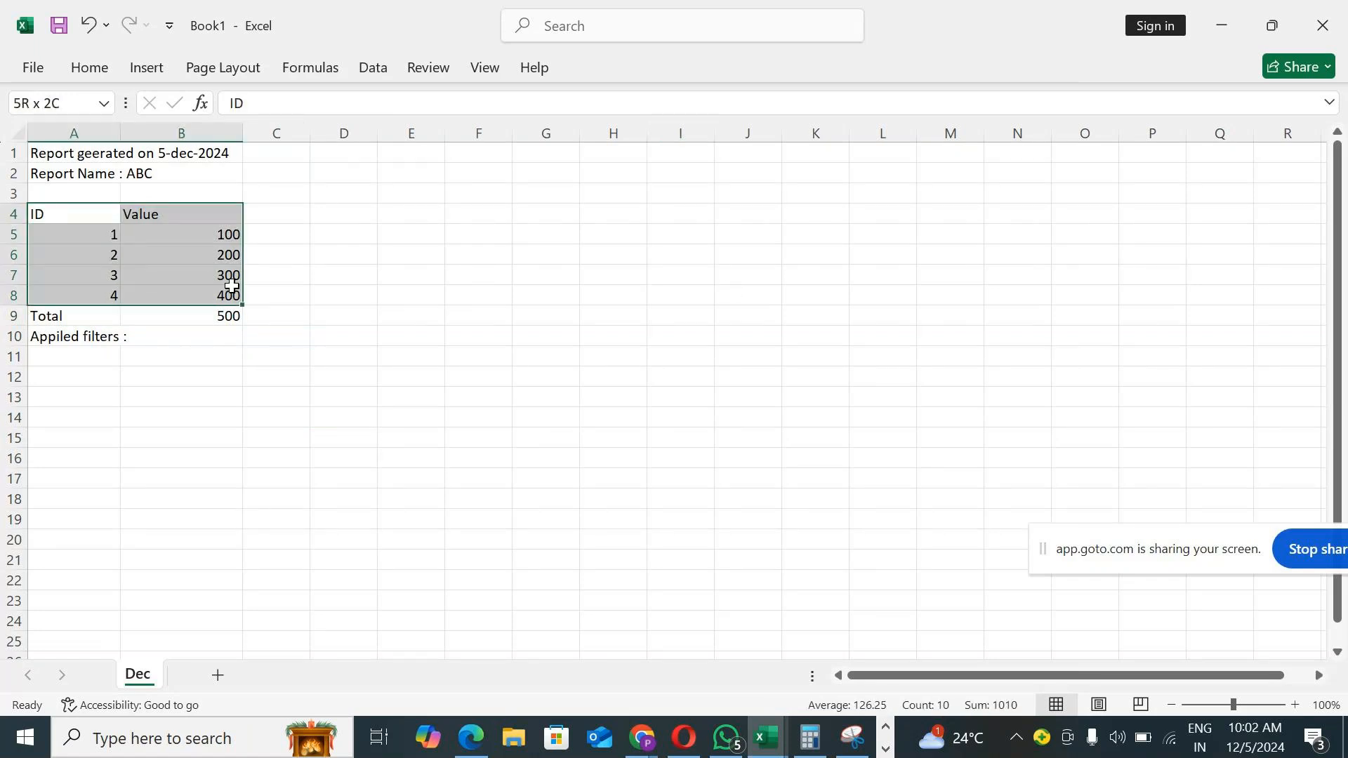
pyautogui.click(105, 70)
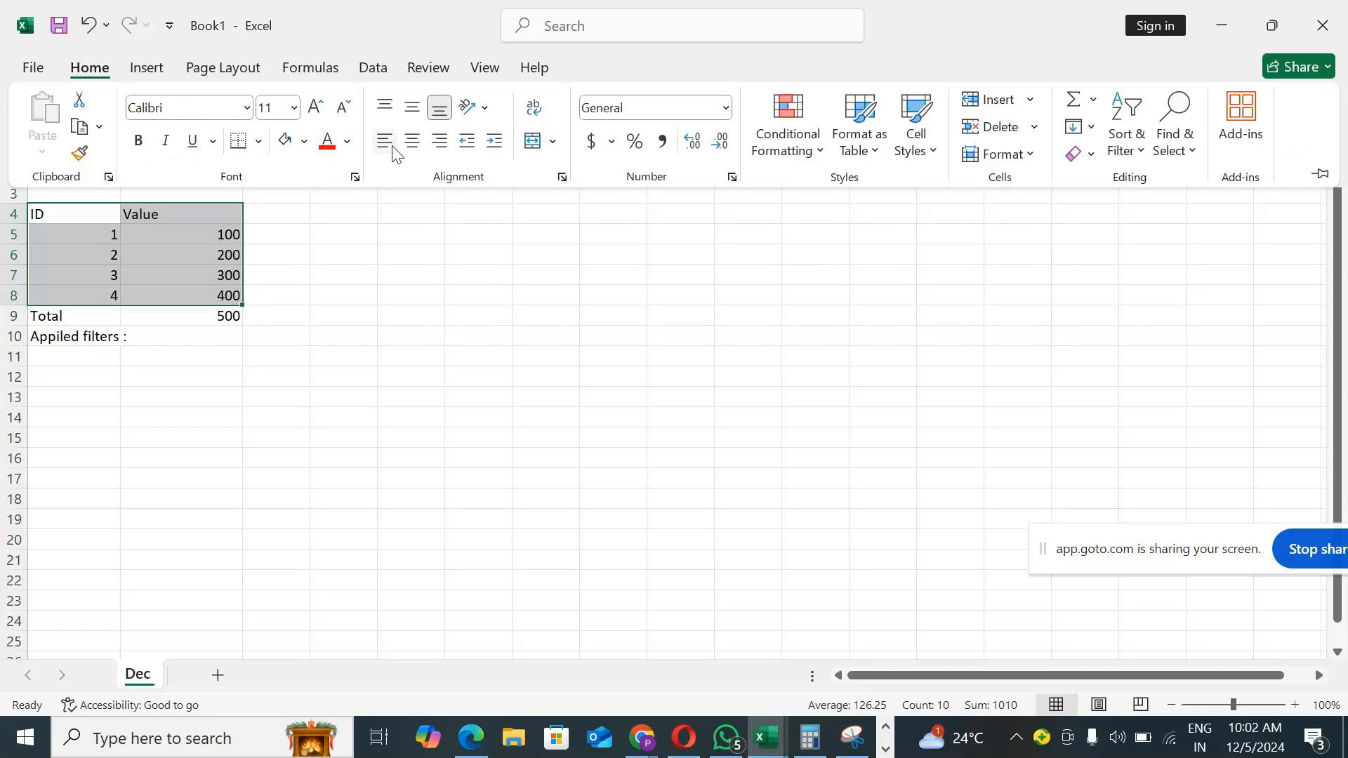
pyautogui.click(260, 143)
pyautogui.click(277, 358)
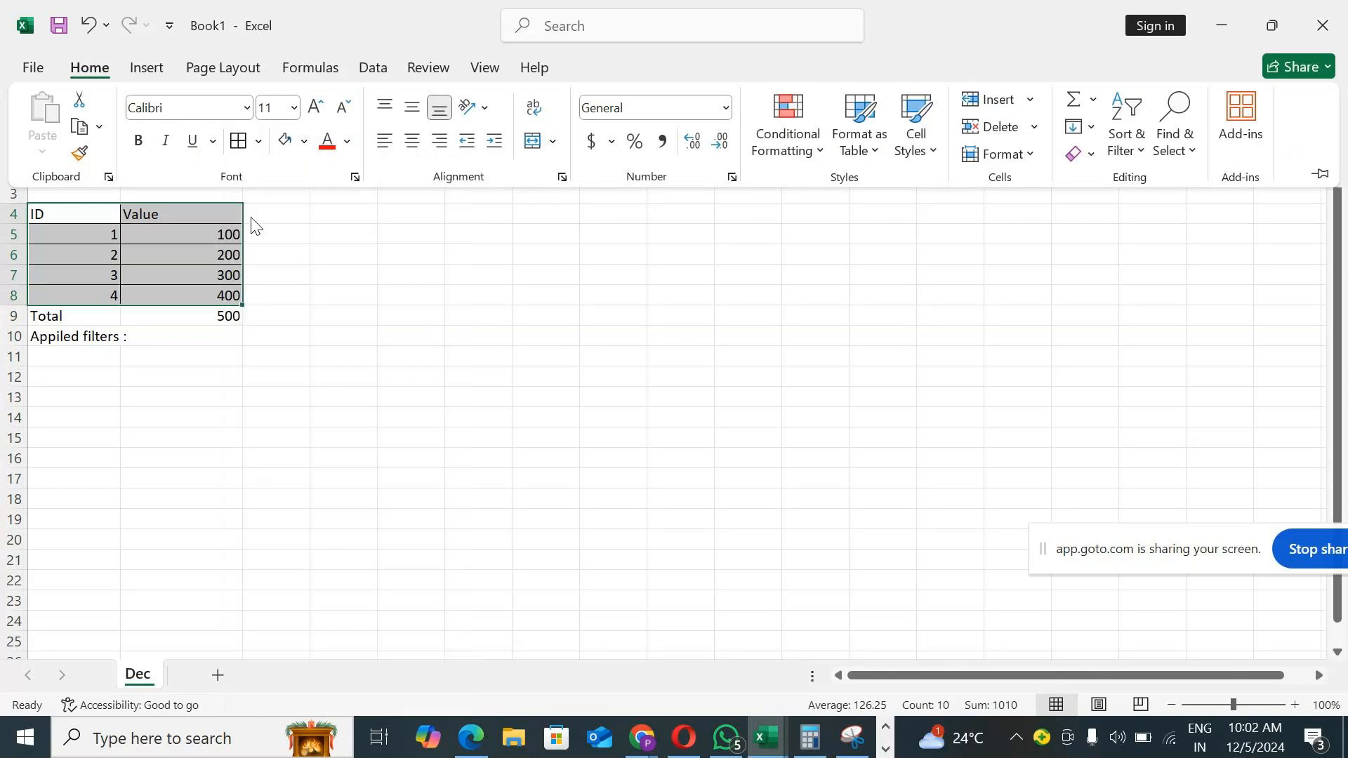
pyautogui.click(260, 144)
pyautogui.click(295, 420)
pyautogui.click(518, 288)
pyautogui.click(75, 153)
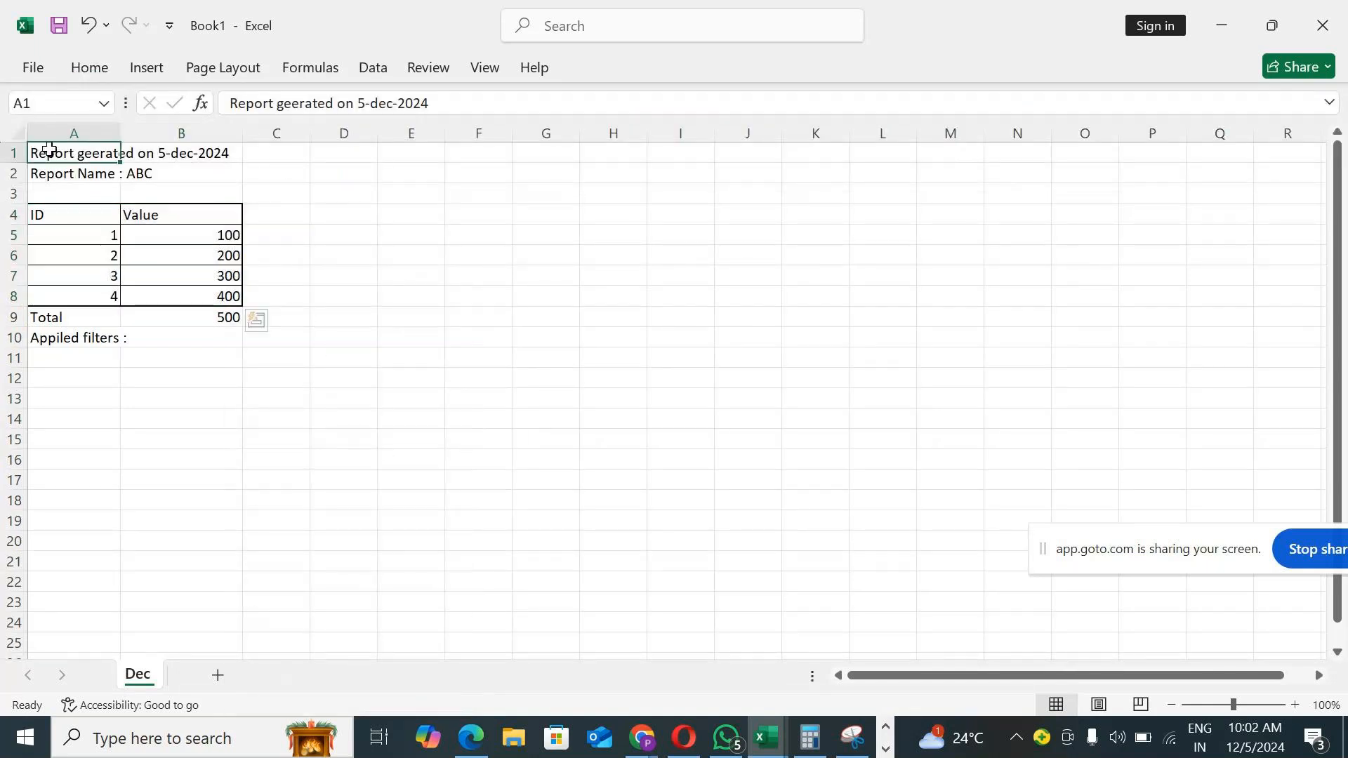
pyautogui.click(75, 185)
pyautogui.click(68, 192)
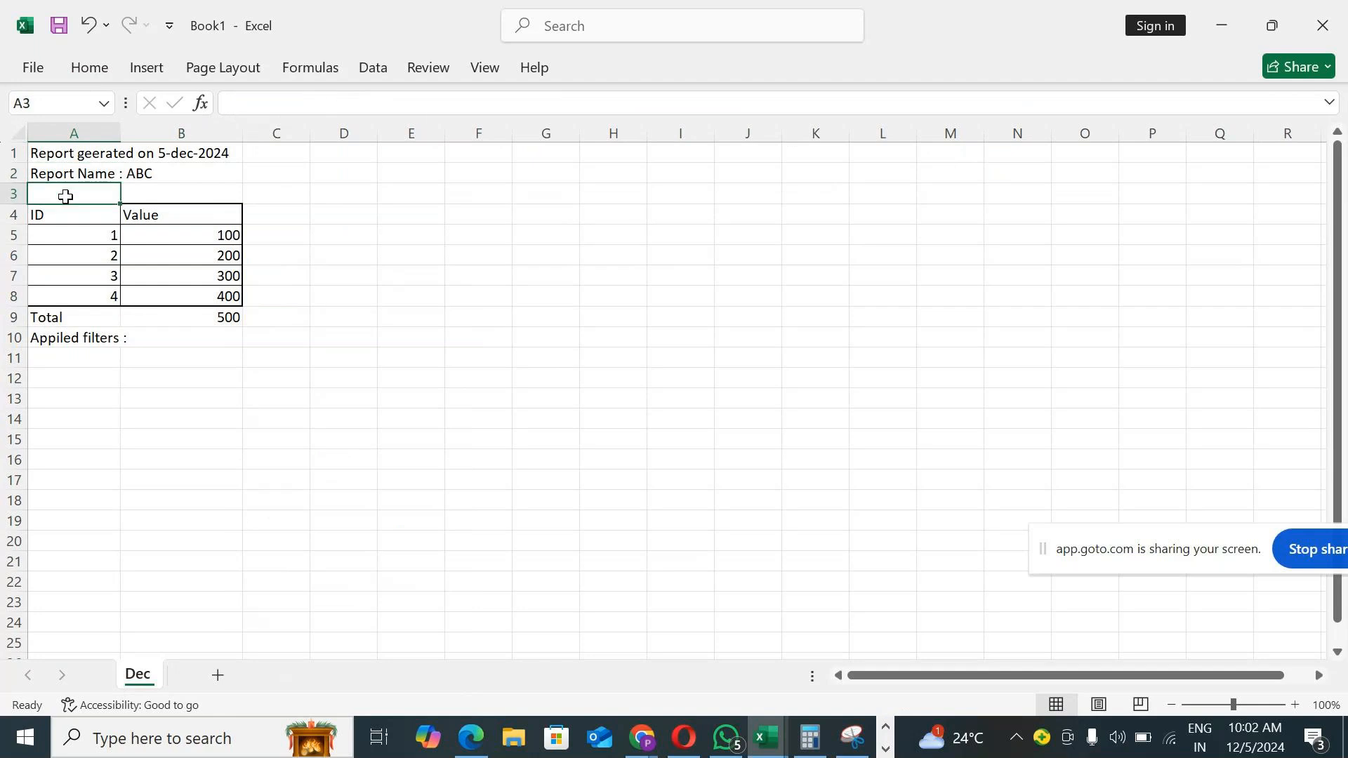
pyautogui.click(77, 320)
pyautogui.click(75, 339)
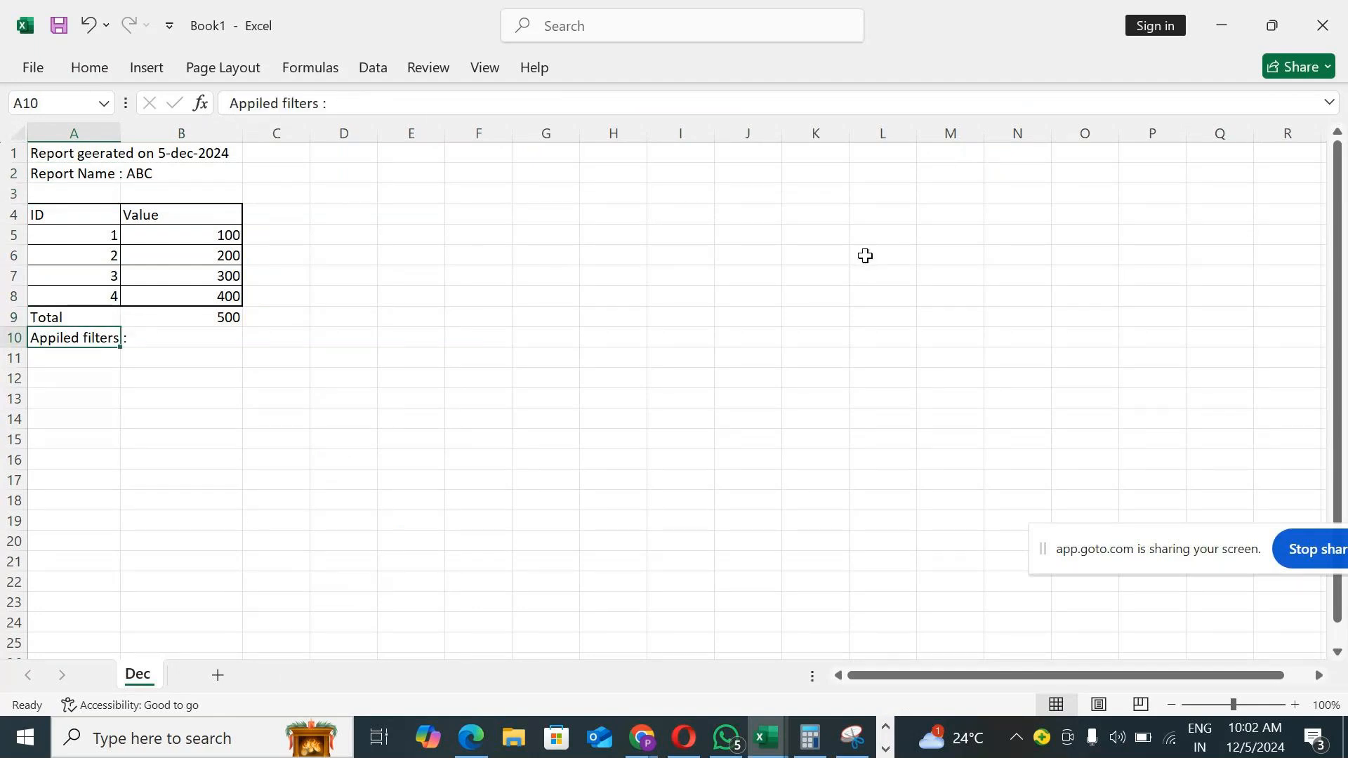
# Widen columns A and B of the Dec sheet a little further
pyautogui.click(453, 254)
pyautogui.moveTo(127, 133); pyautogui.dragTo(139, 133)
pyautogui.moveTo(262, 133); pyautogui.dragTo(295, 136)
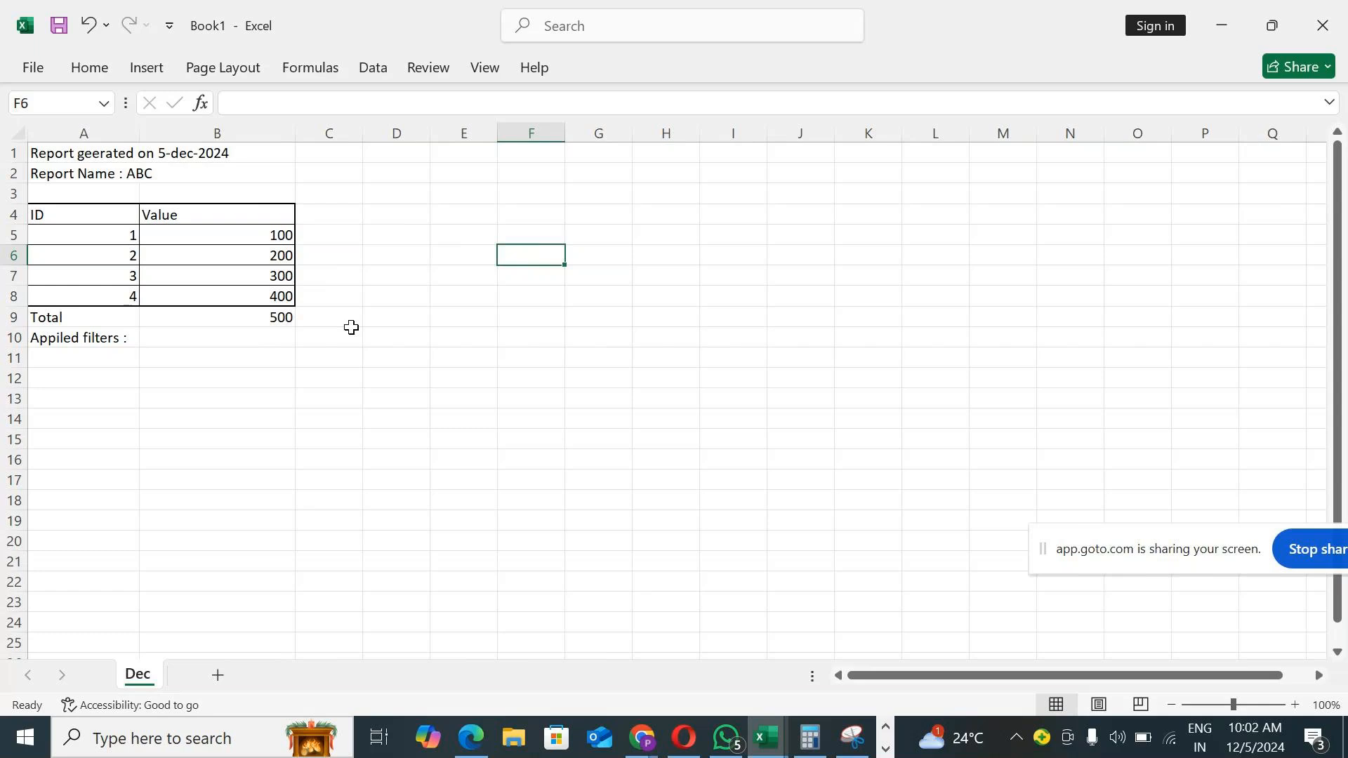
pyautogui.moveTo(67, 214); pyautogui.dragTo(249, 297)
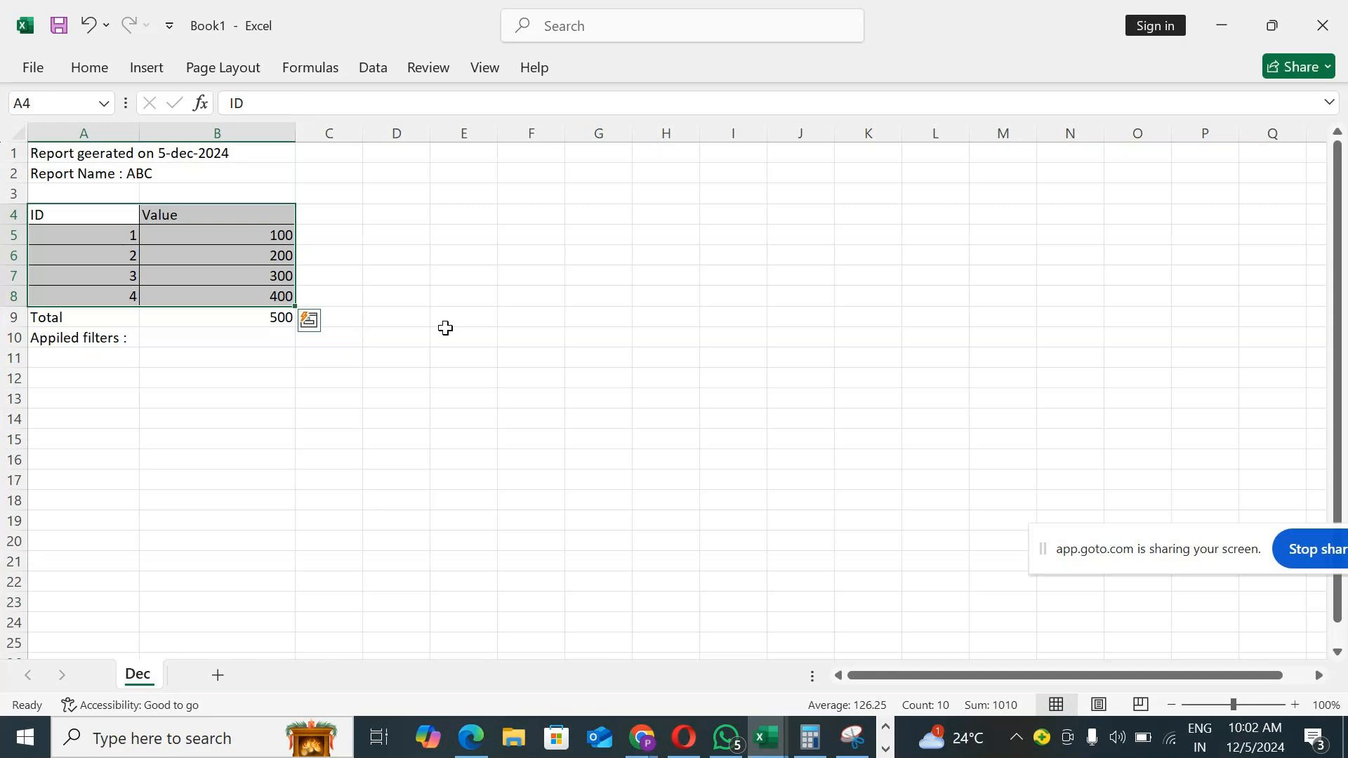
pyautogui.click(523, 300)
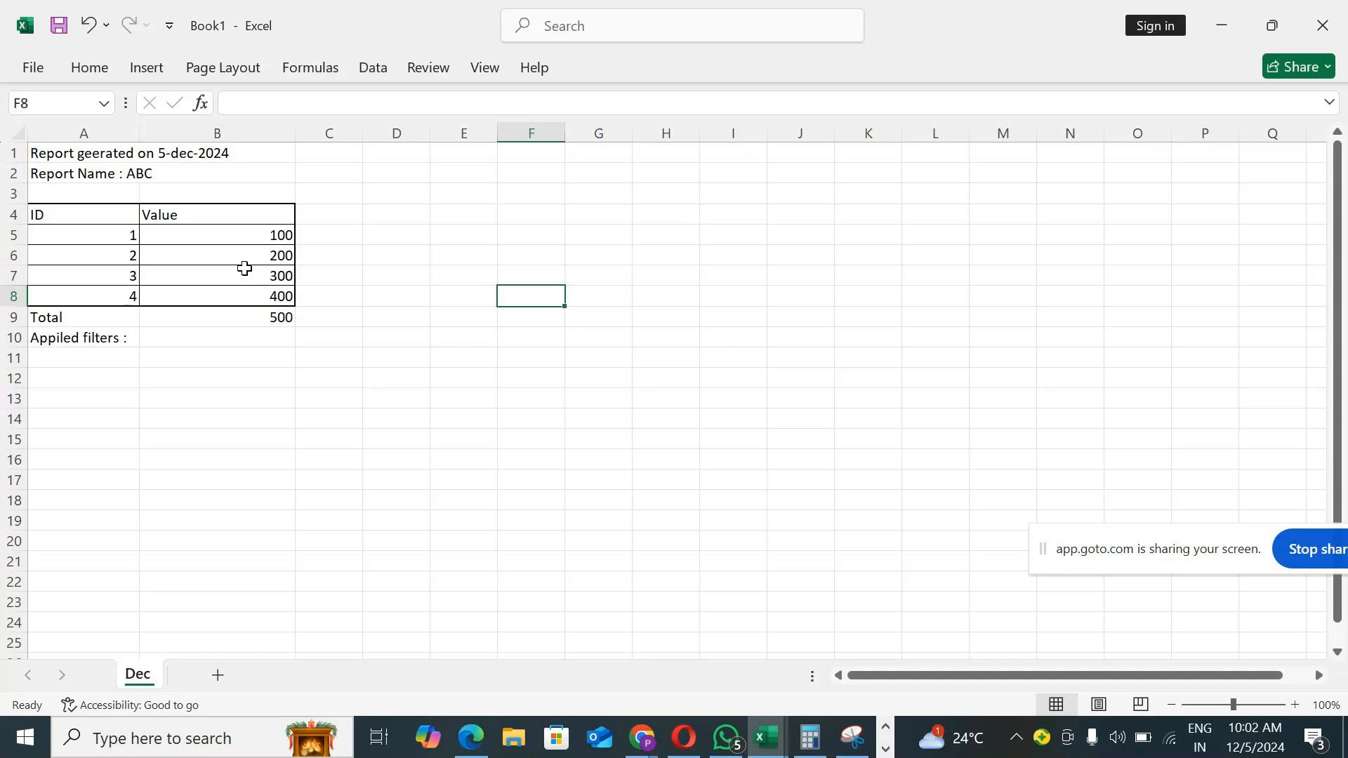
pyautogui.click(14, 152)
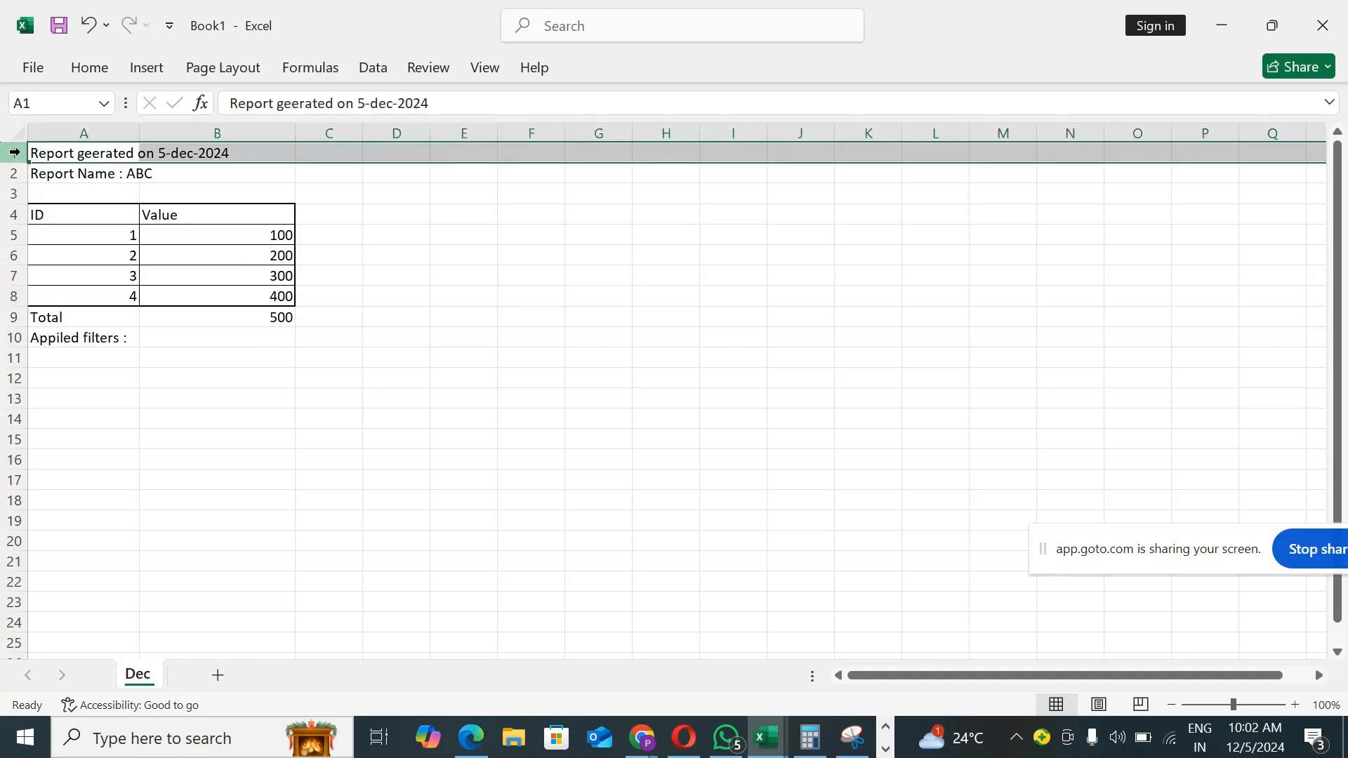
pyautogui.hotkey('shift', 'Down')
pyautogui.hotkey('shift', 'Down')
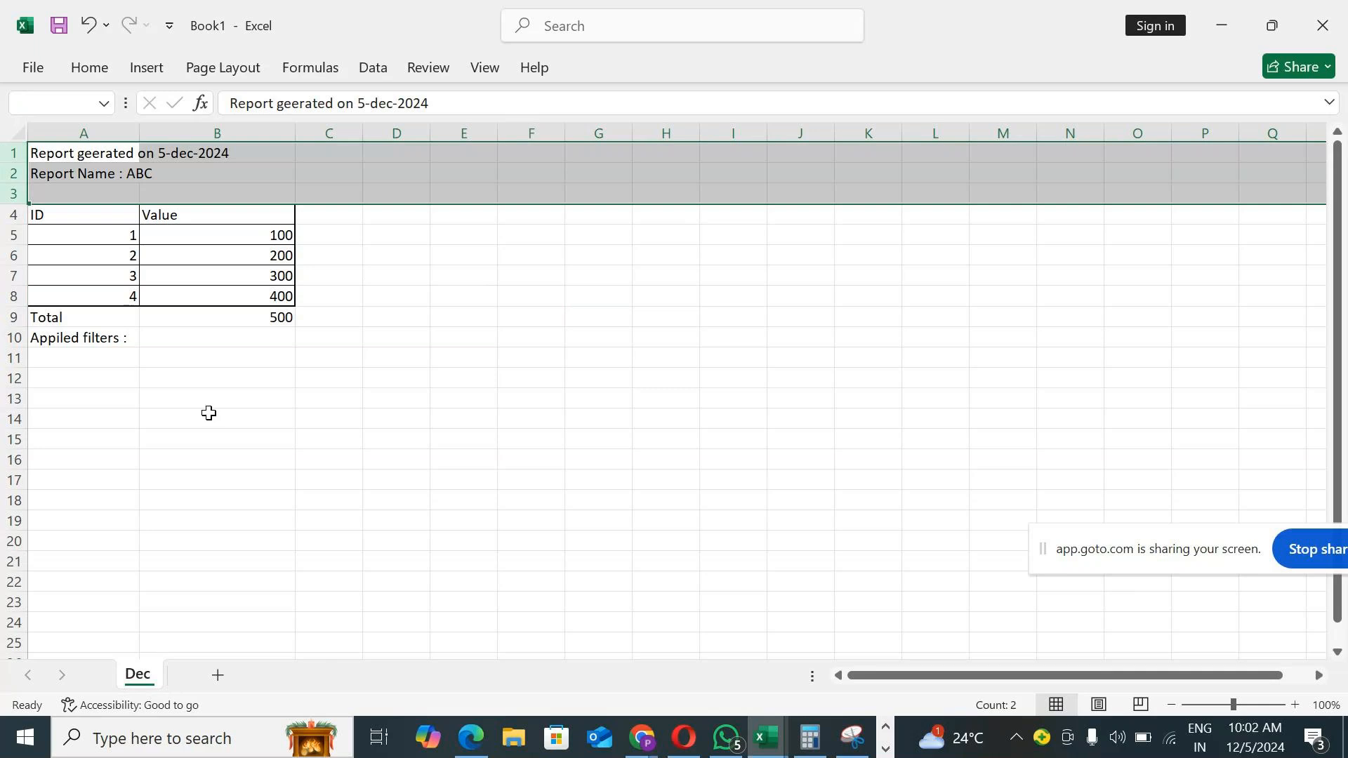
# Save the report workbook as Book2 in the Pictures folder
pyautogui.click(33, 68)
pyautogui.click(28, 73)
pyautogui.click(343, 406)
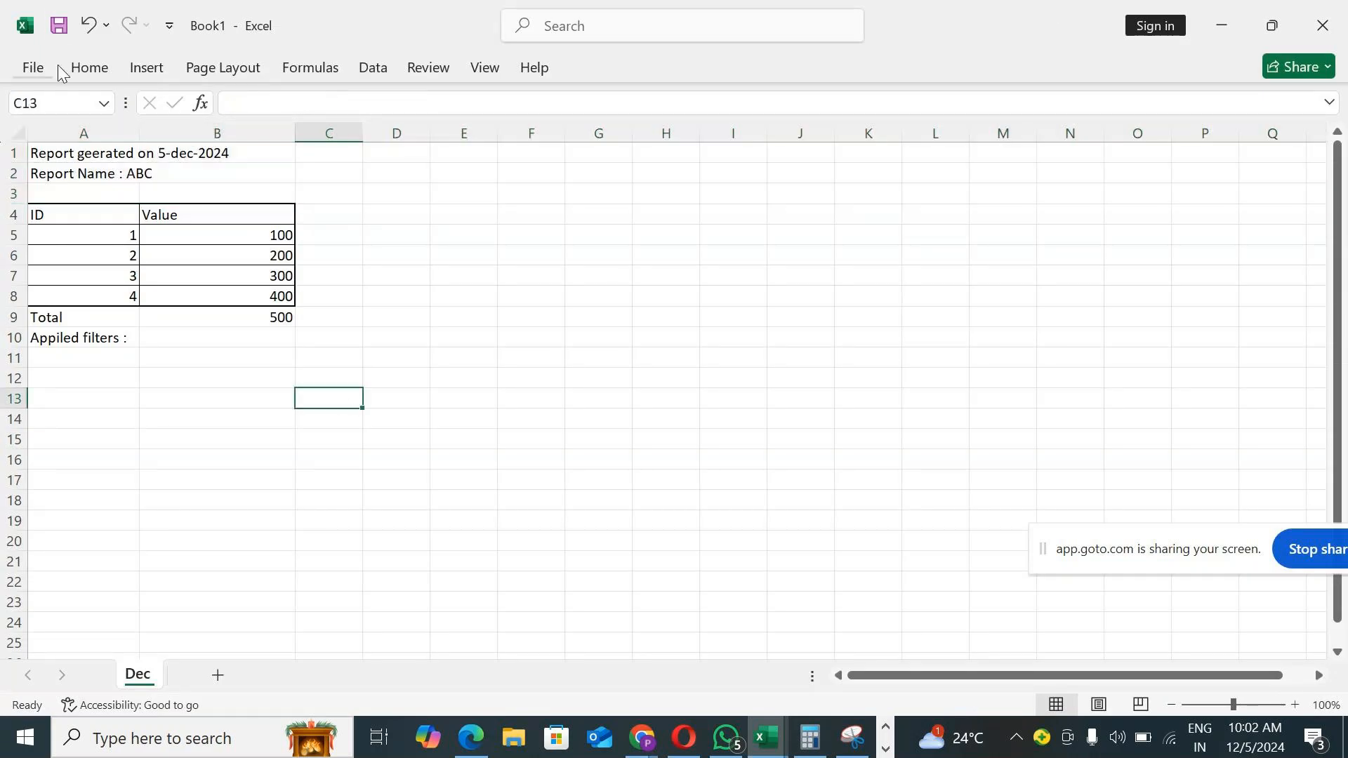
pyautogui.click(59, 26)
pyautogui.click(329, 510)
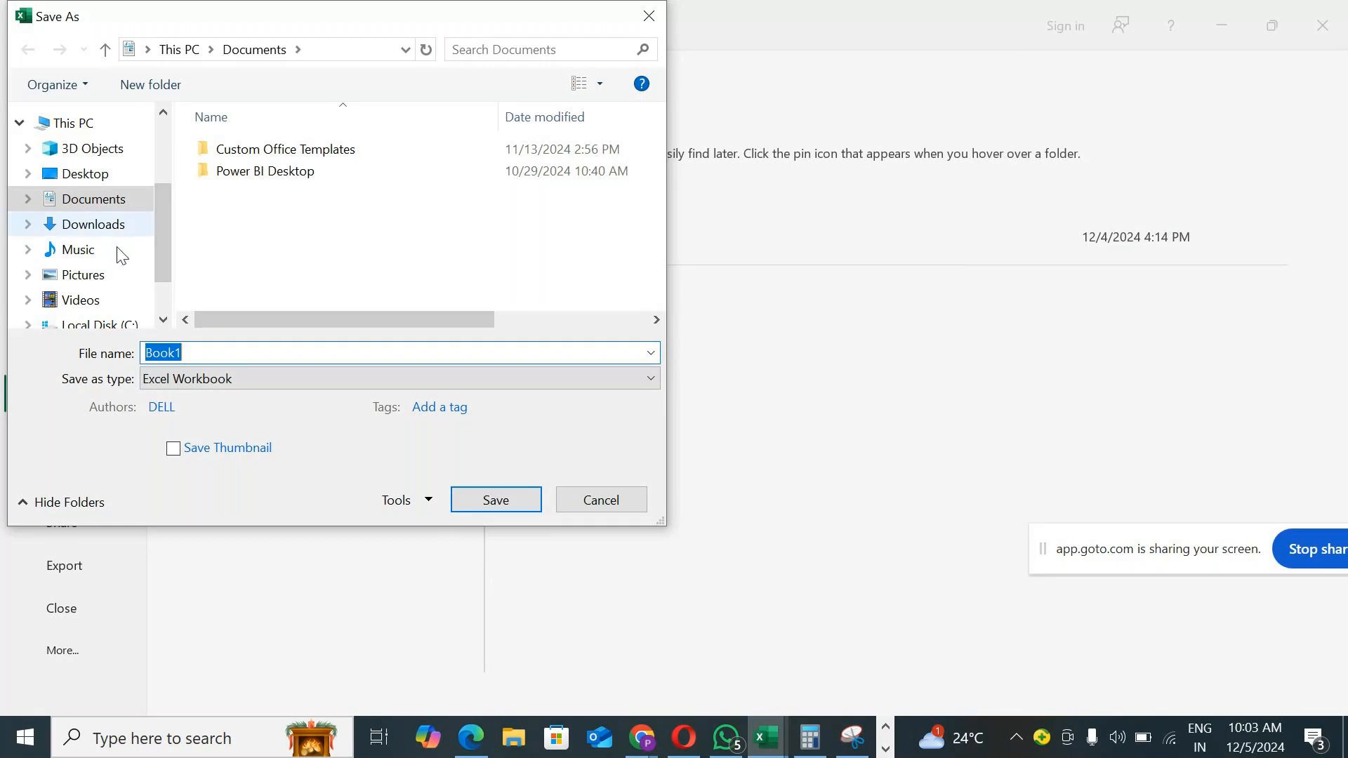
pyautogui.click(116, 277)
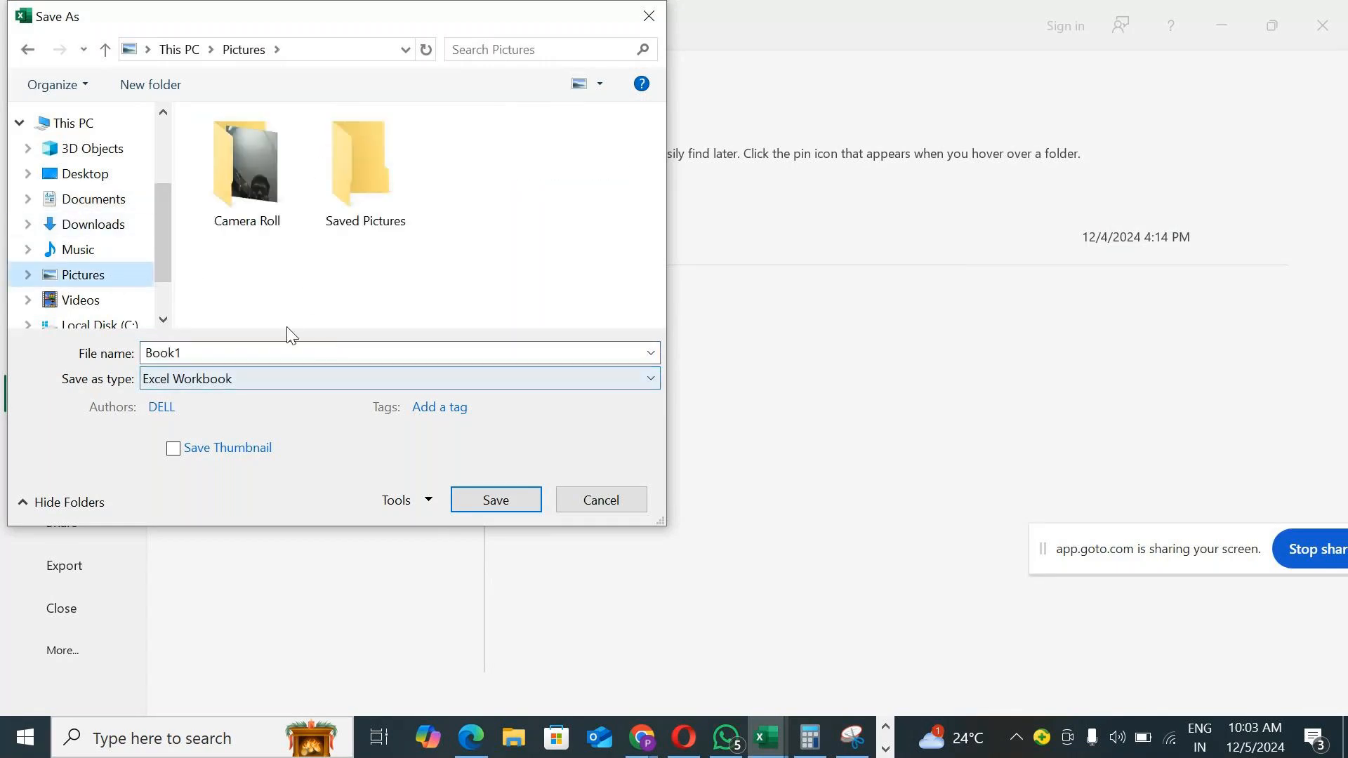
pyautogui.click(492, 503)
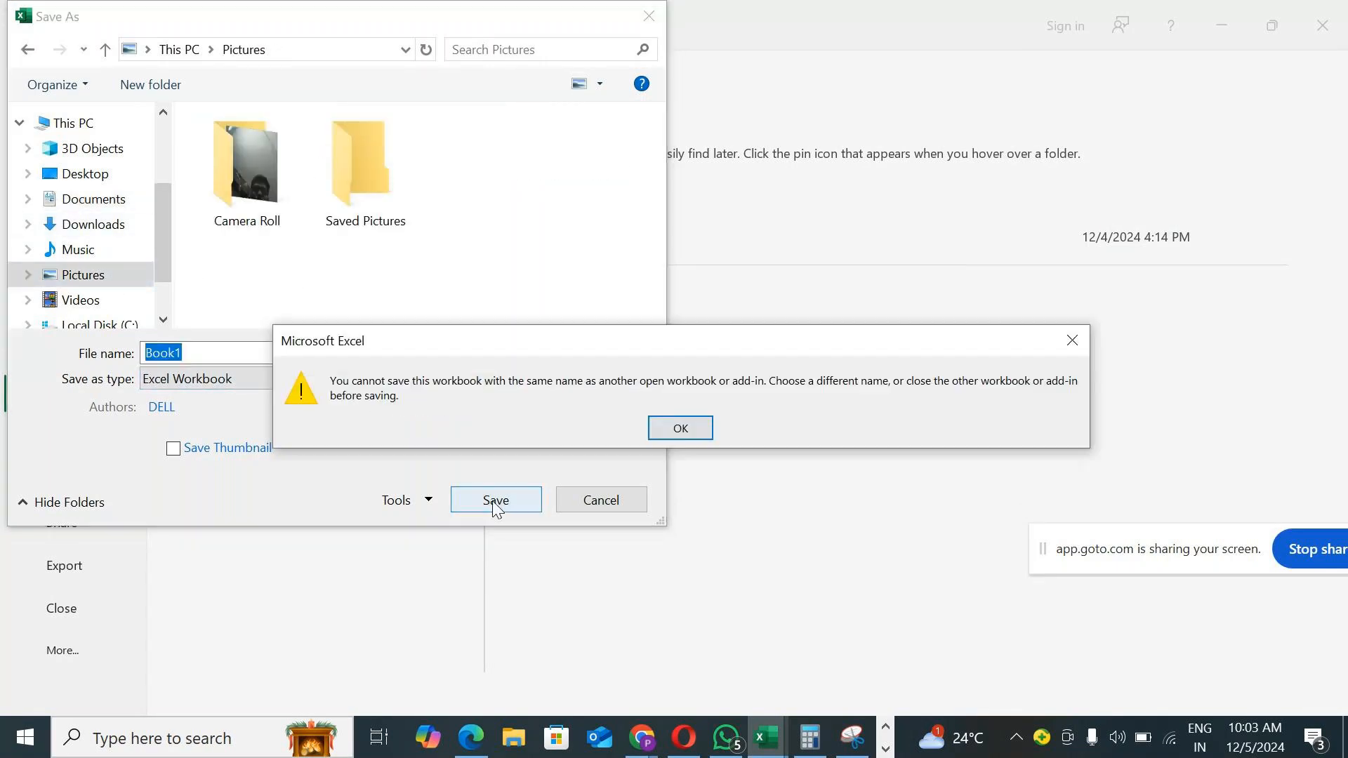
pyautogui.click(688, 429)
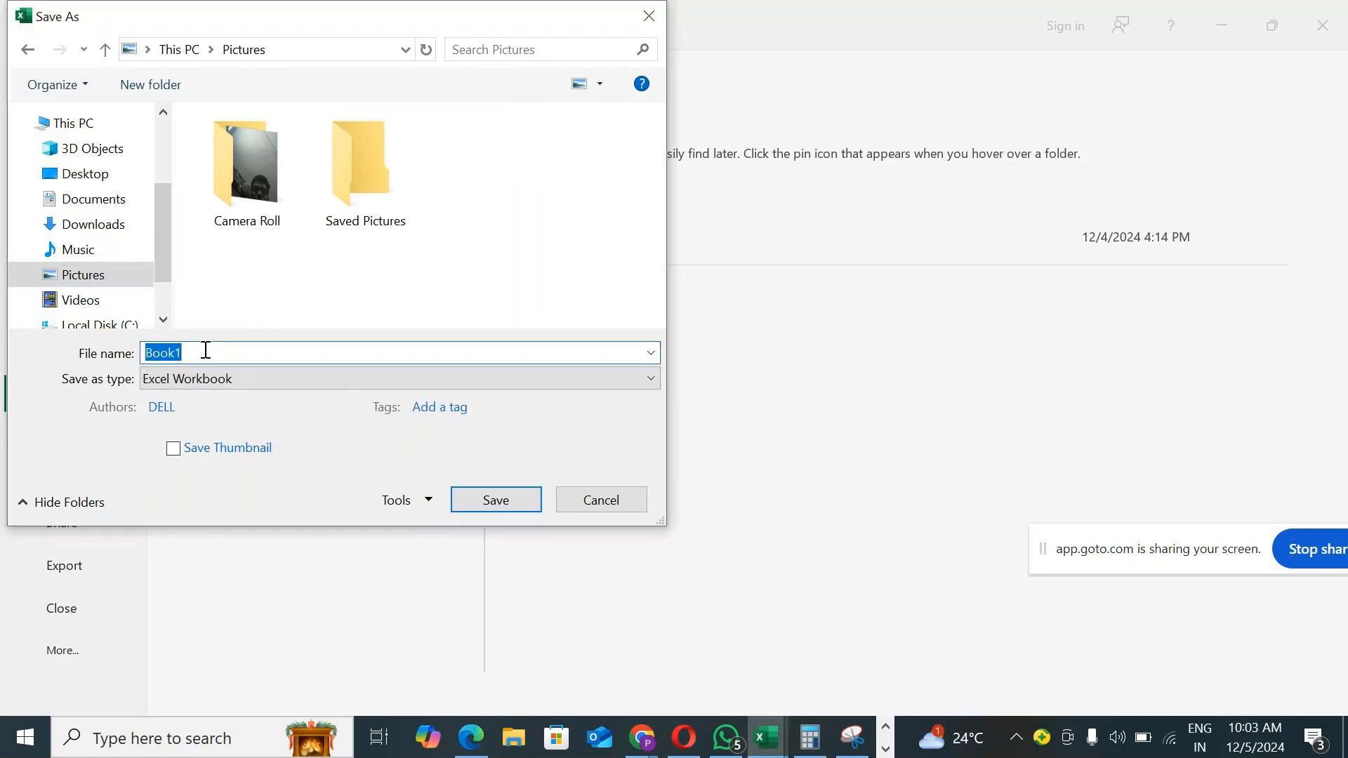
pyautogui.click(218, 351)
pyautogui.press('BackSpace')
pyautogui.write('2')
pyautogui.click(485, 500)
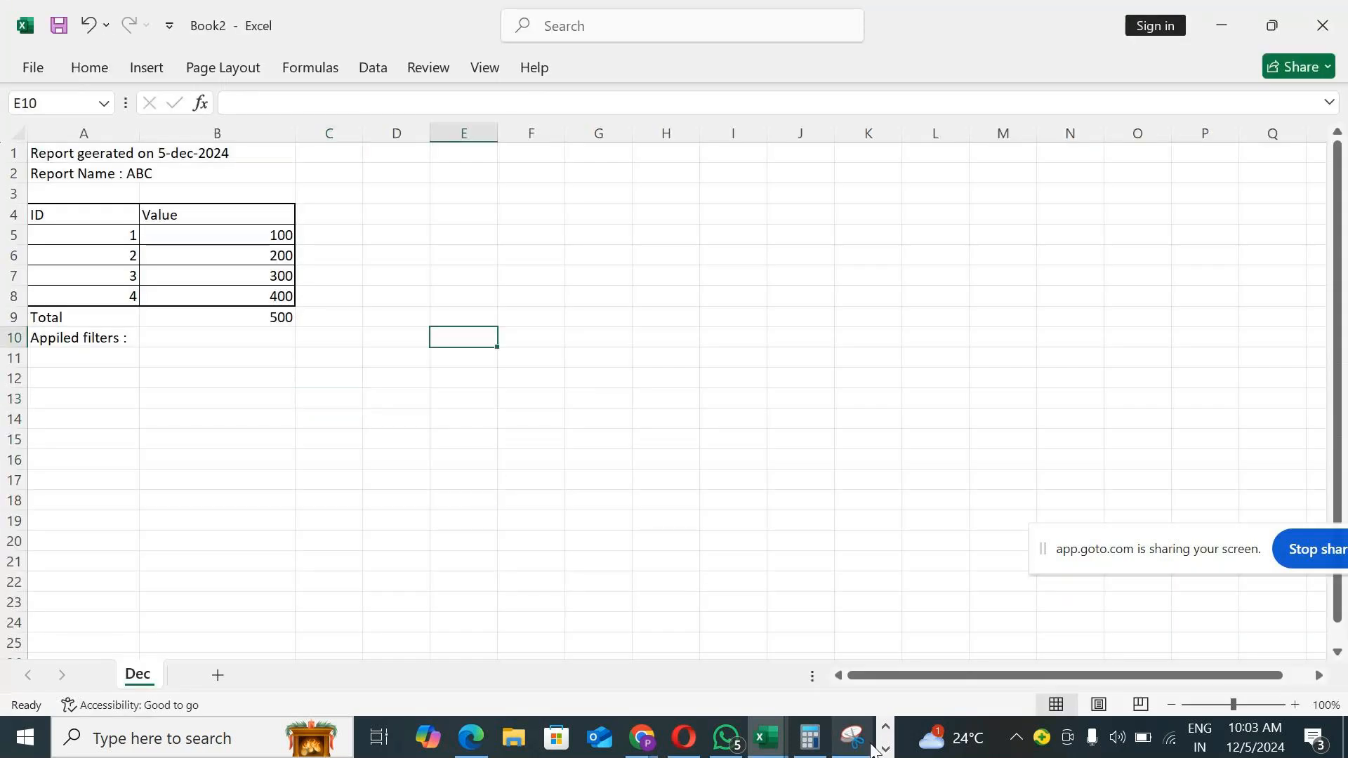
# Switch to Power Query Editor and import the Dec sheet of the Book2 workbook from Pictures as a new query
pyautogui.click(885, 749)
pyautogui.moveTo(432, 737)
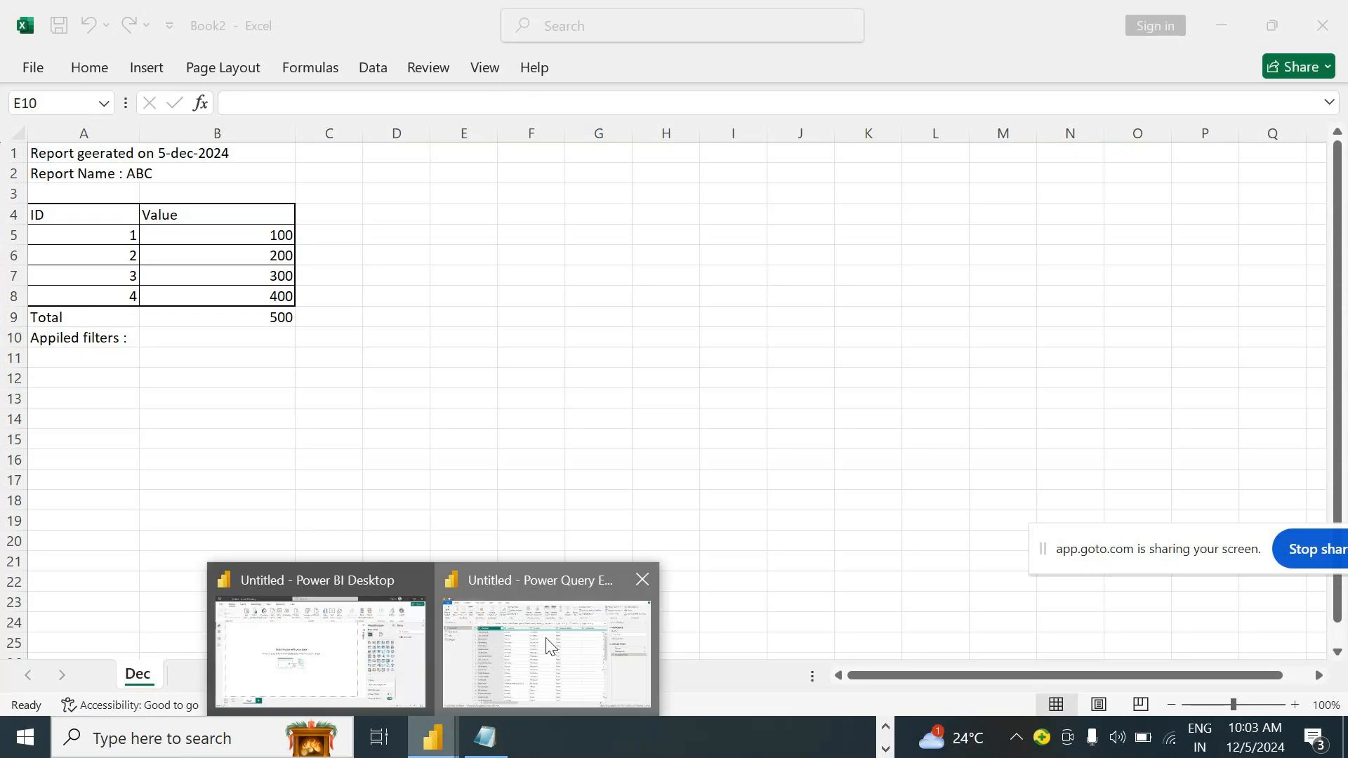
pyautogui.click(550, 644)
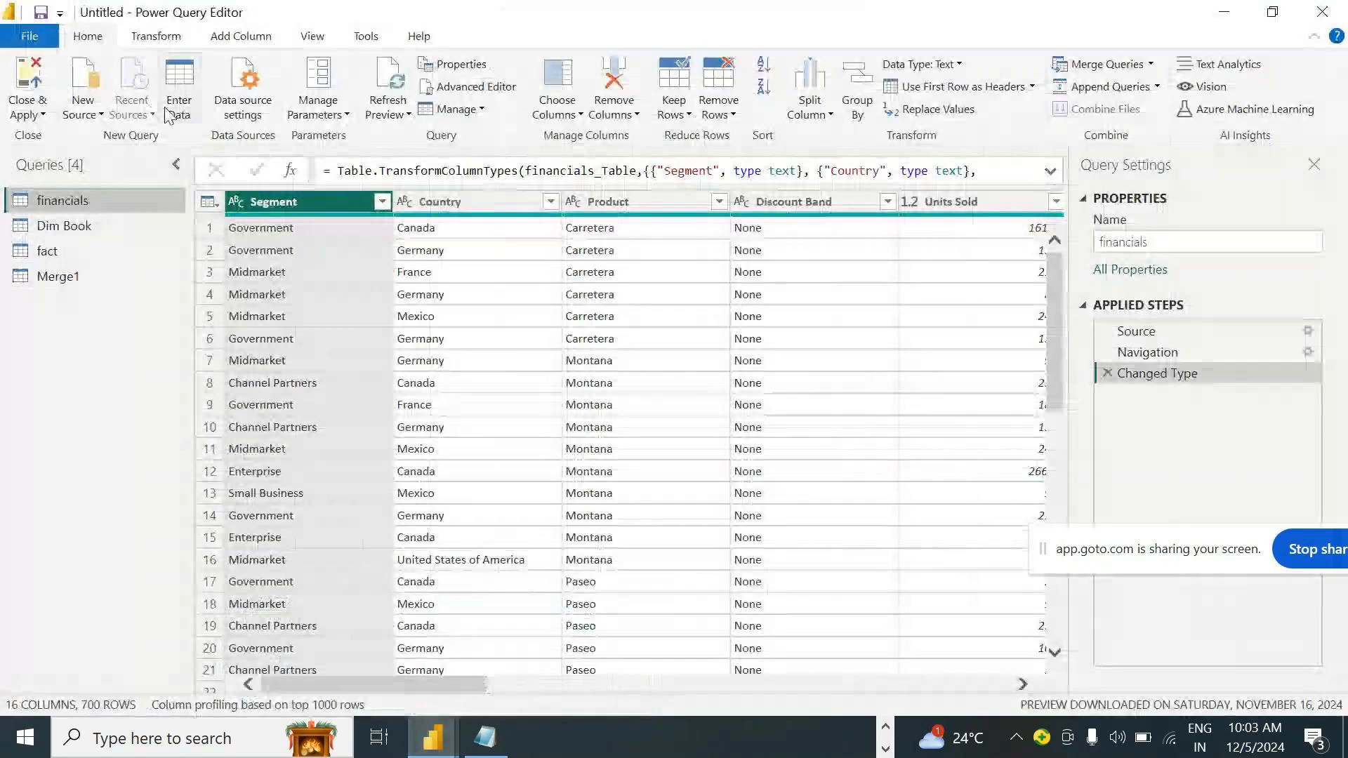
pyautogui.click(89, 116)
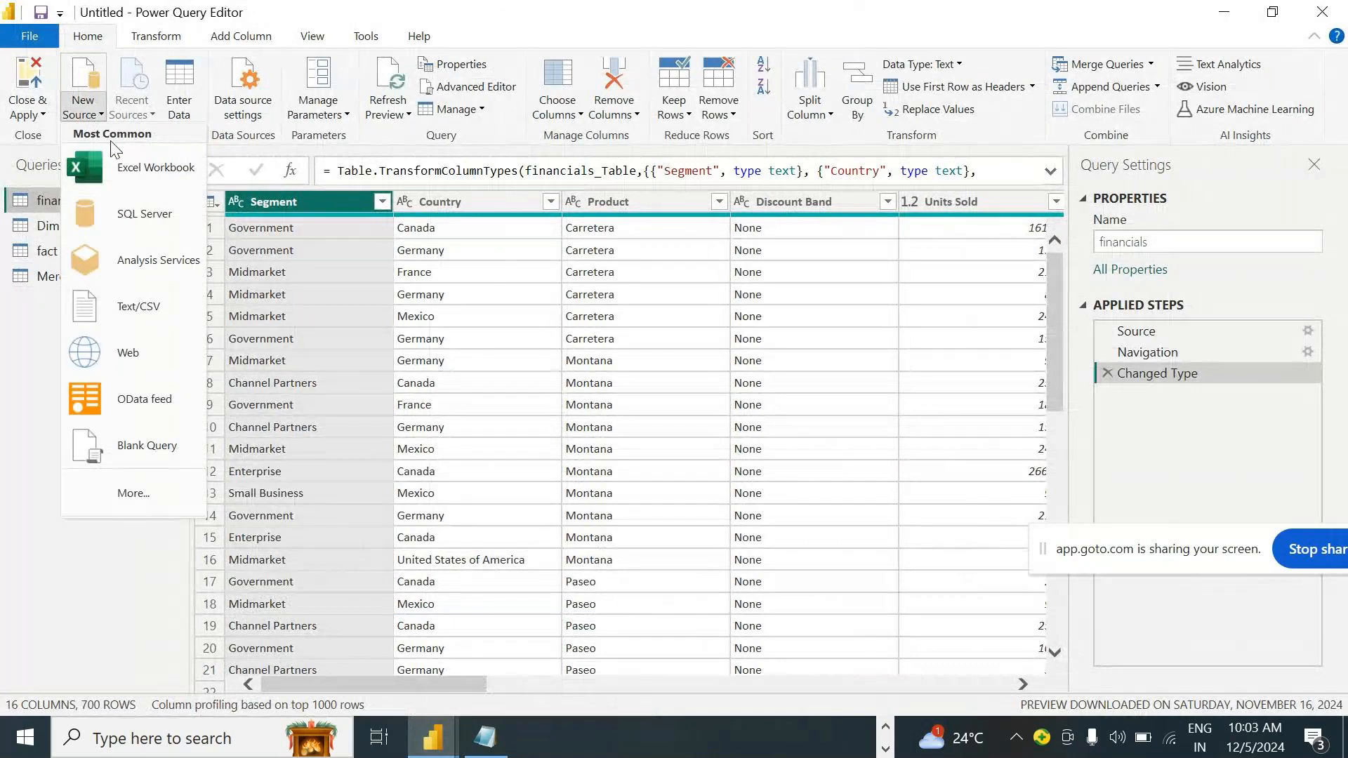
pyautogui.click(133, 167)
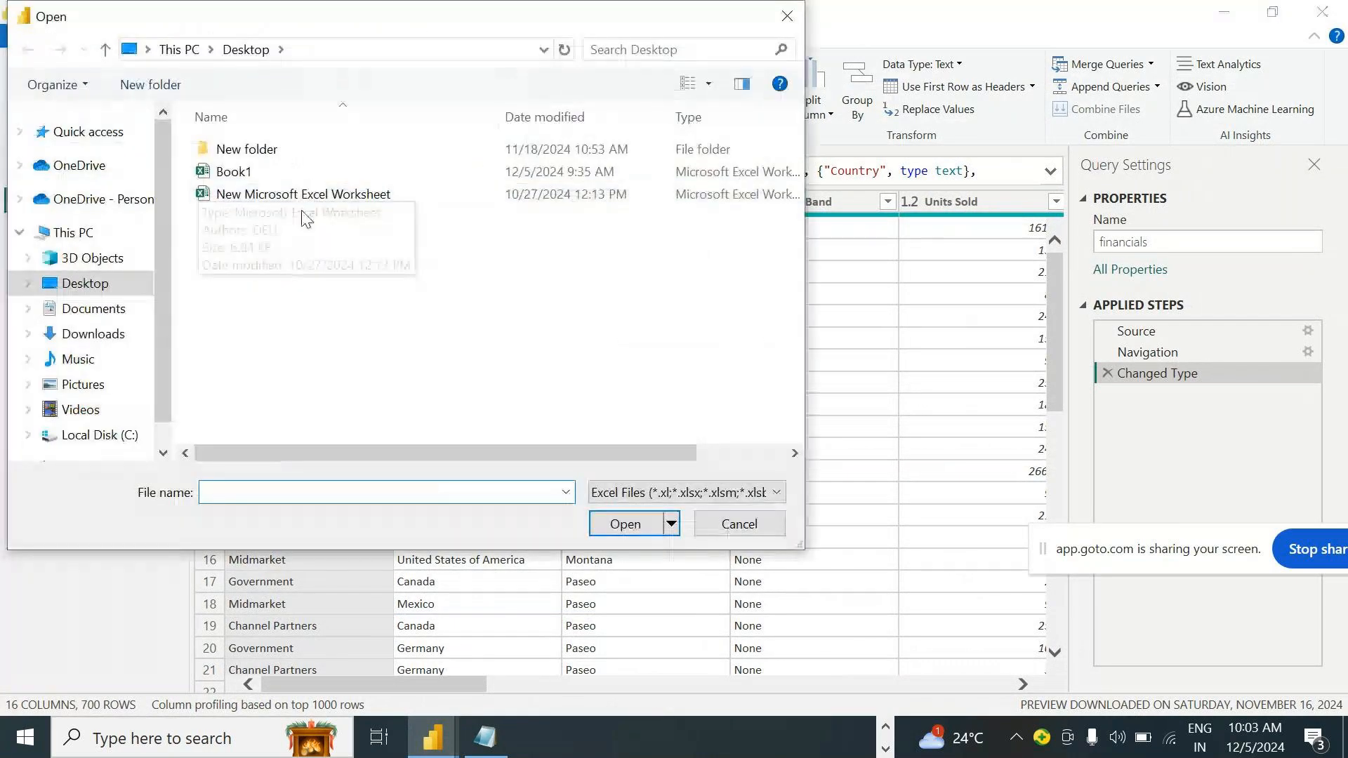
pyautogui.click(95, 389)
pyautogui.click(490, 168)
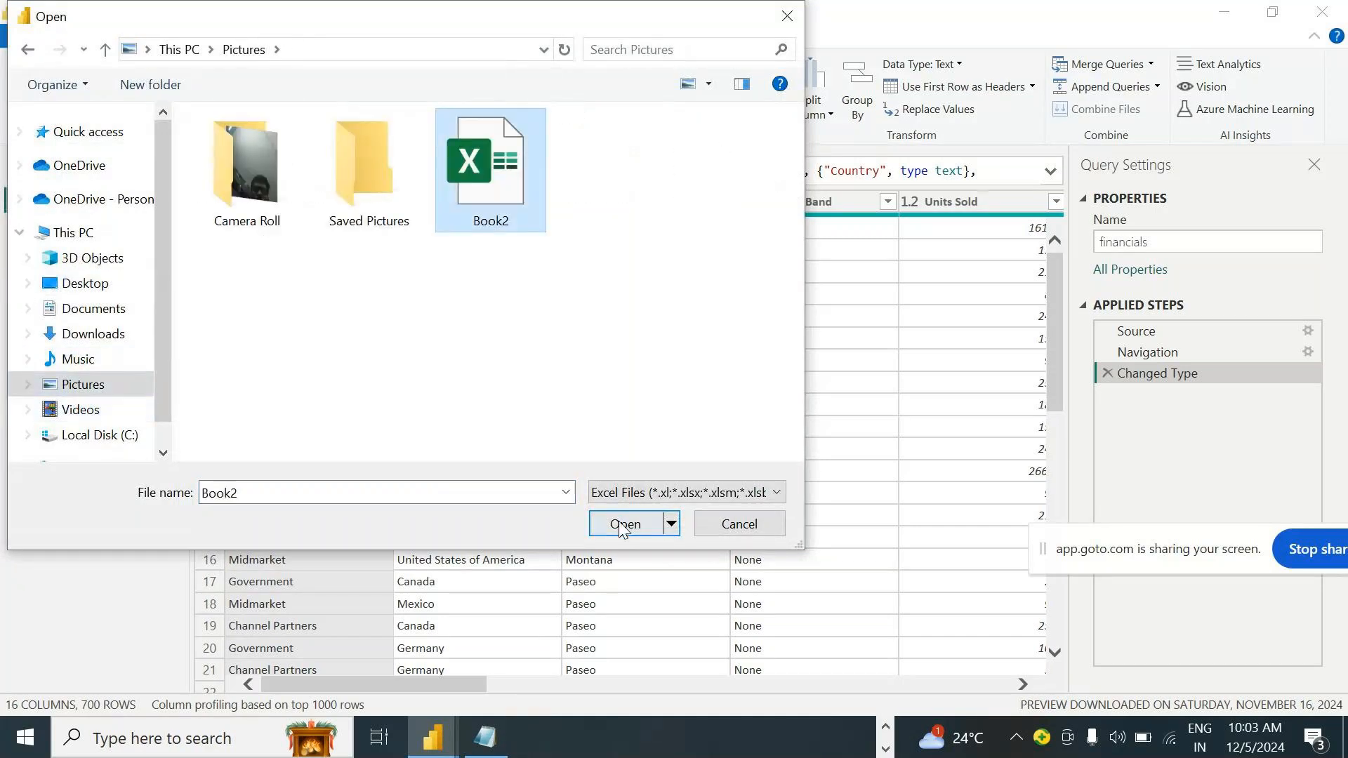
pyautogui.click(623, 523)
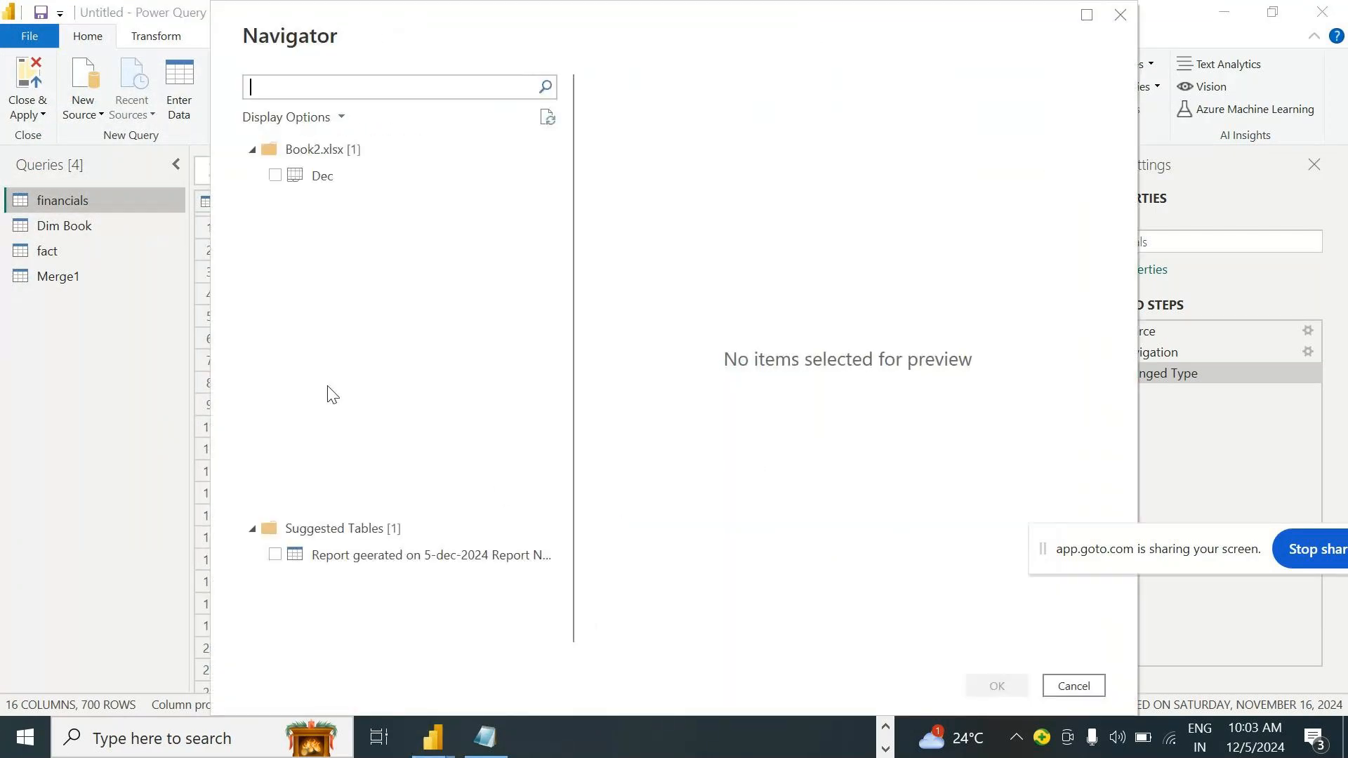
pyautogui.click(274, 175)
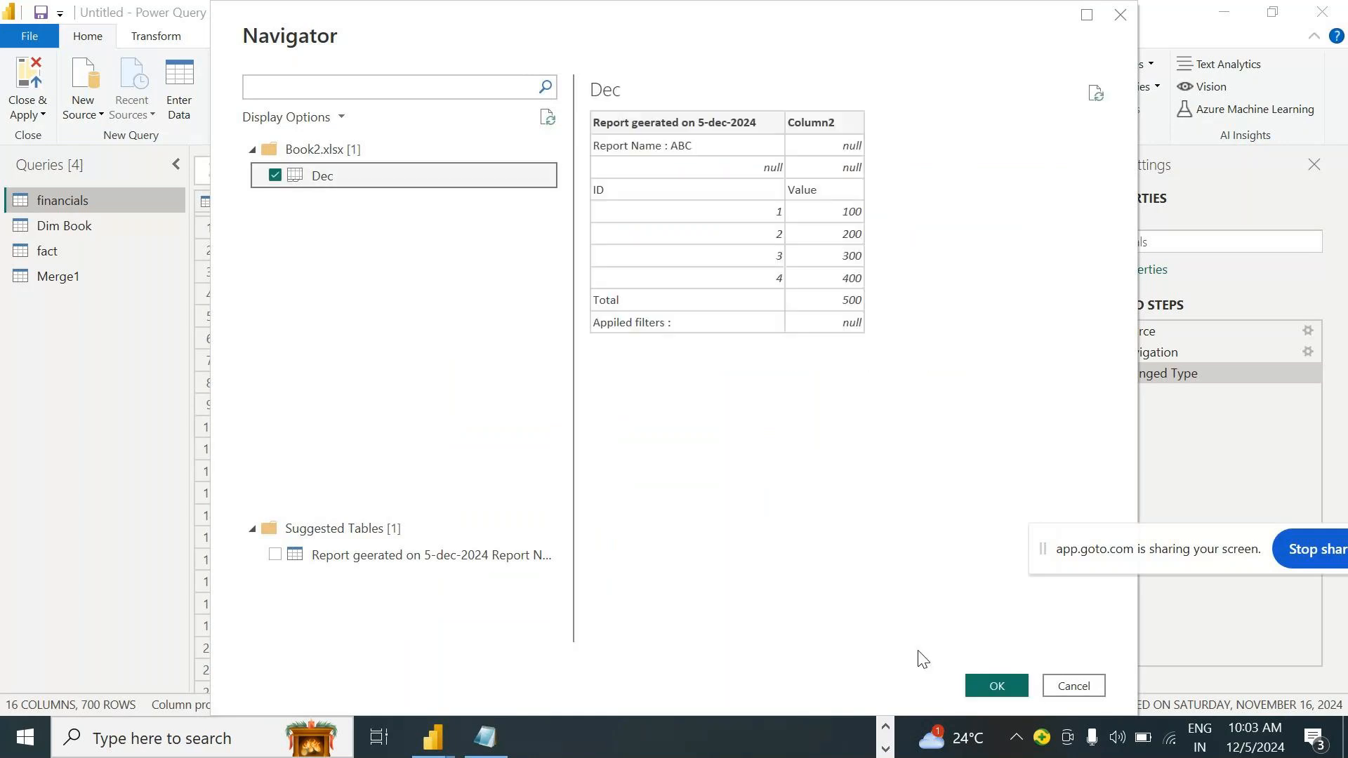
pyautogui.click(991, 691)
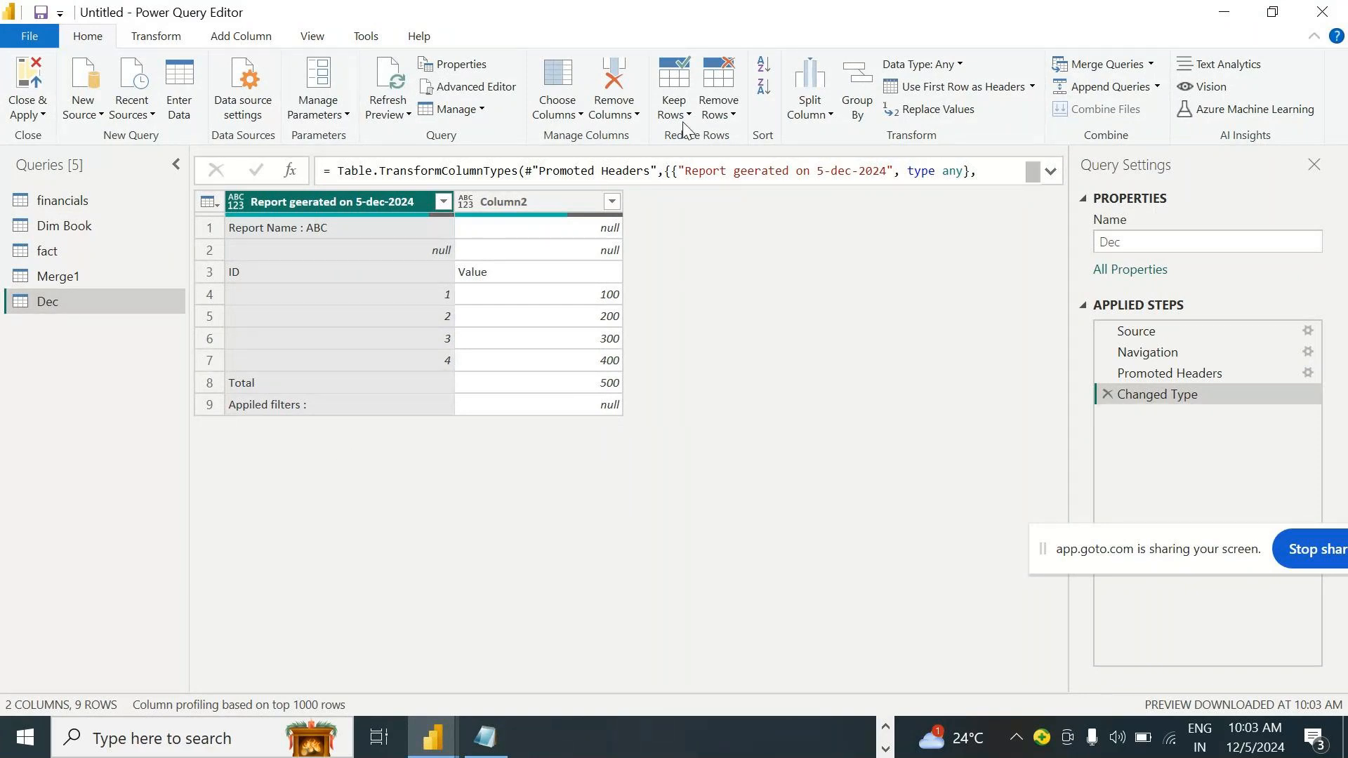
# Remove the top 2 rows from the Dec query
pyautogui.click(718, 113)
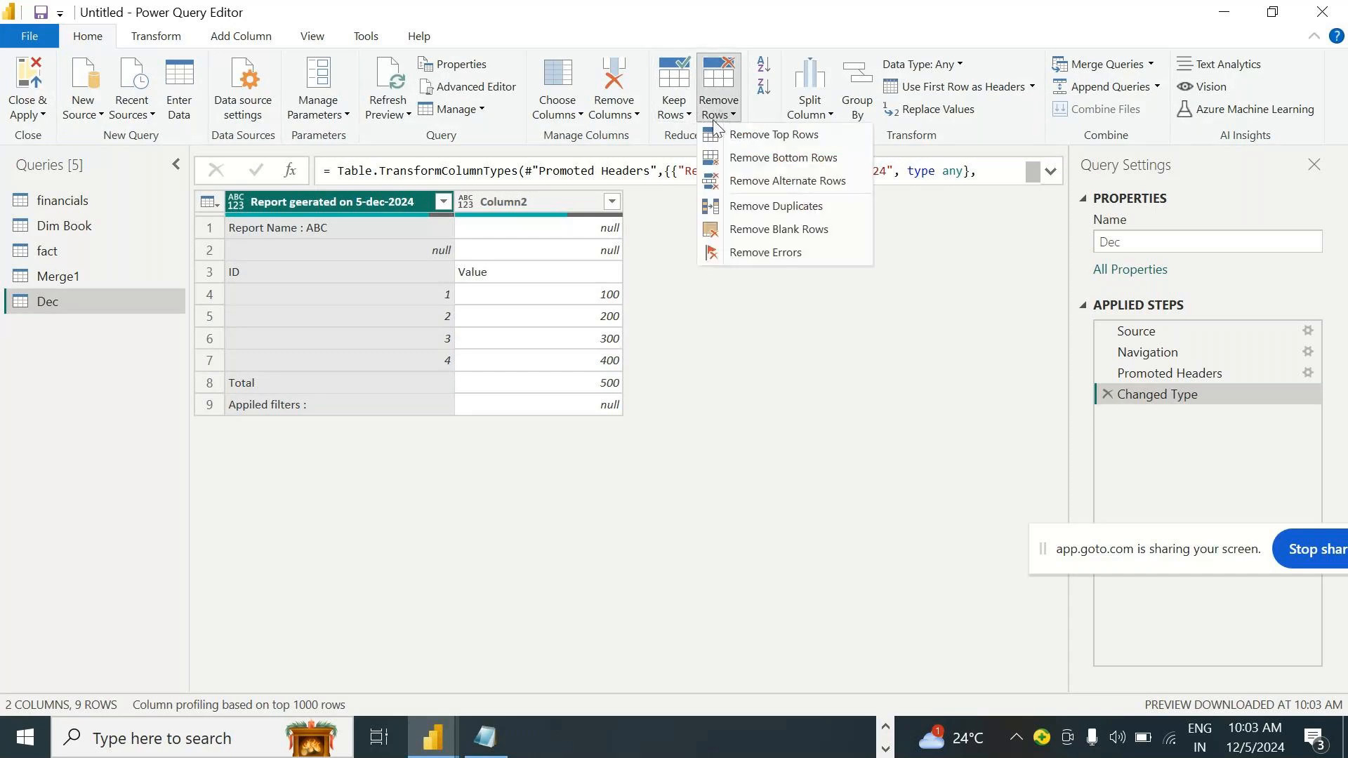
pyautogui.click(767, 155)
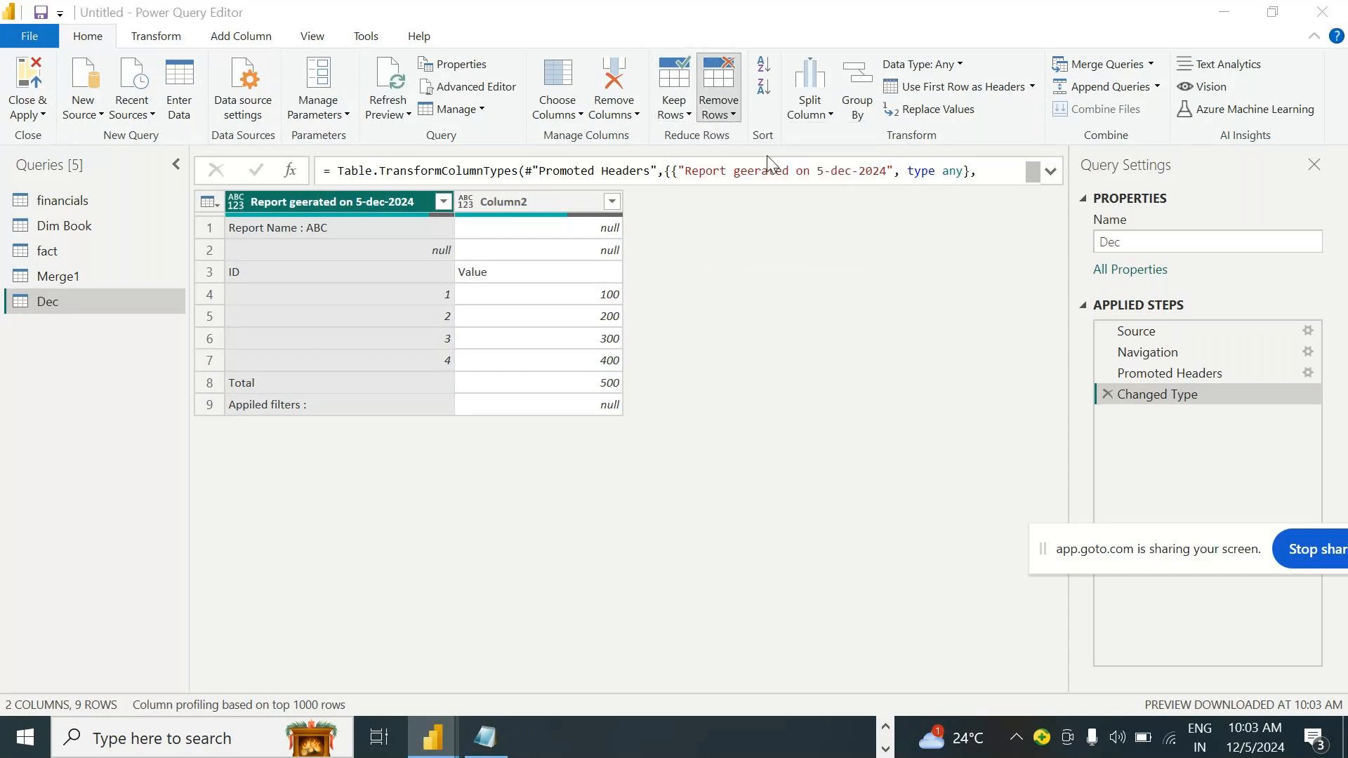
pyautogui.click(559, 364)
pyautogui.write('2')
pyautogui.click(908, 424)
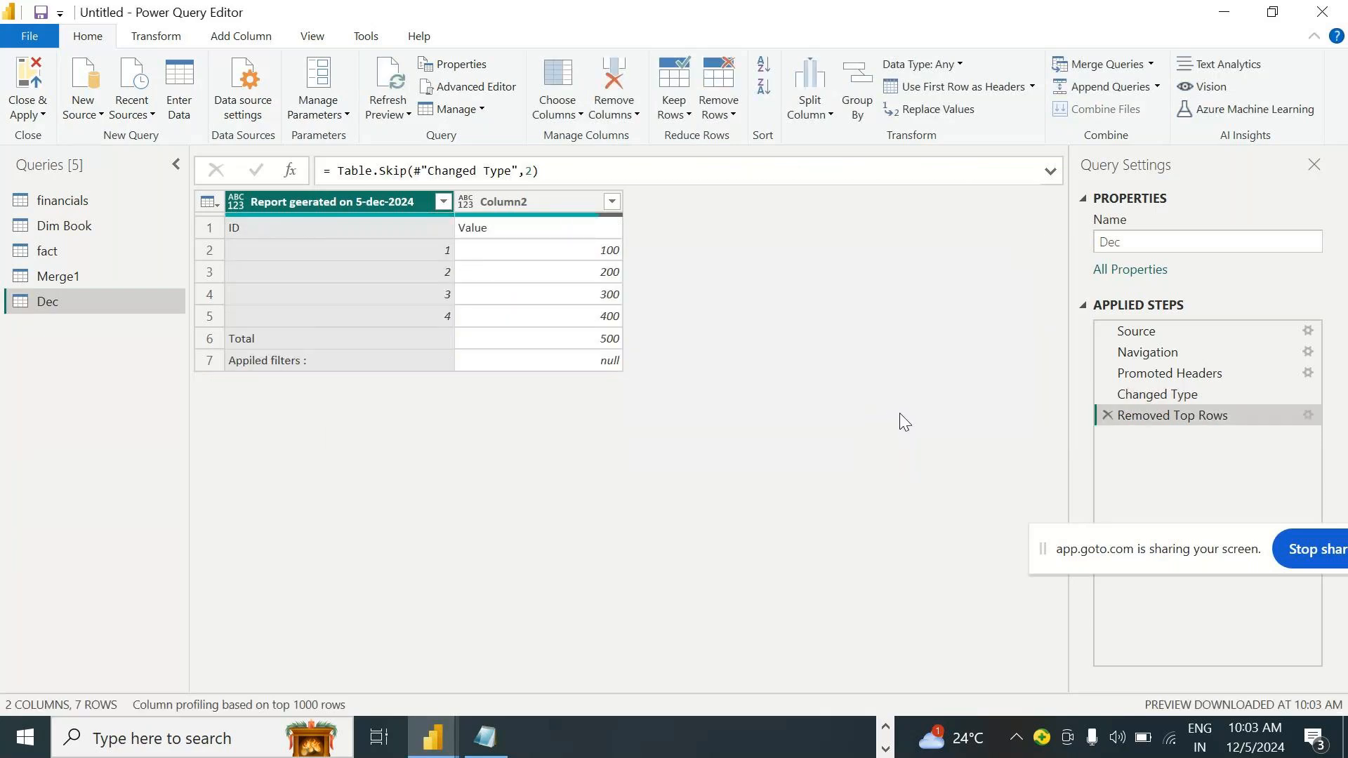
# Remove the bottom 2 rows, holding the total and applied filters, from the Dec query
pyautogui.click(723, 116)
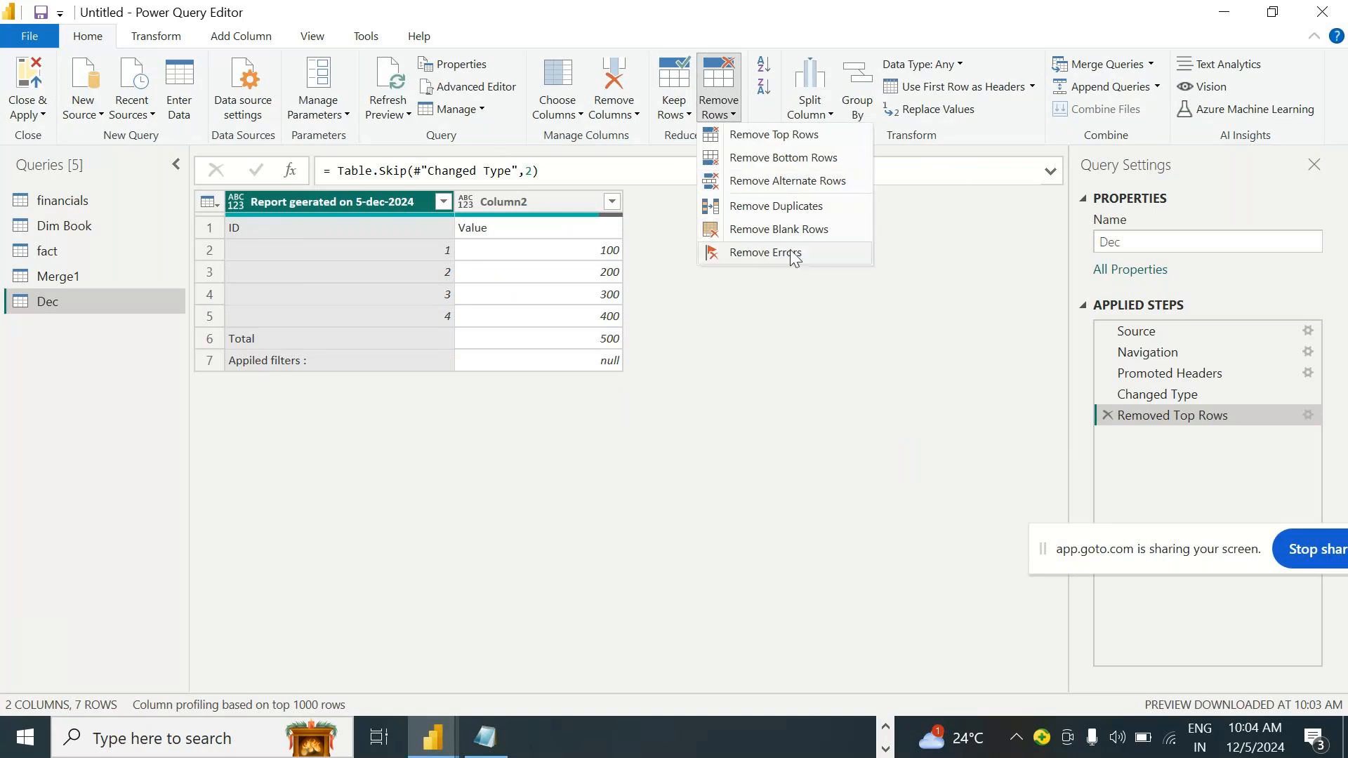
pyautogui.click(793, 167)
pyautogui.write('2')
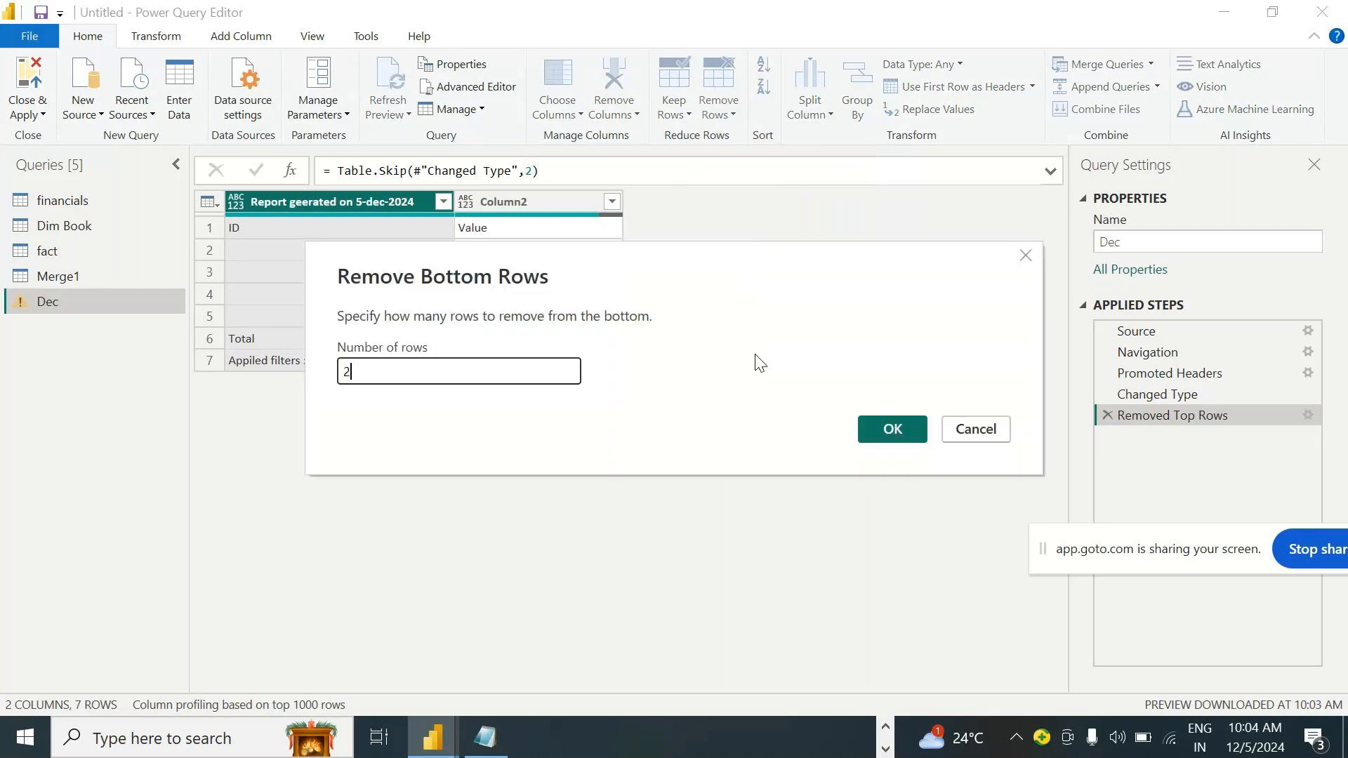
pyautogui.click(881, 429)
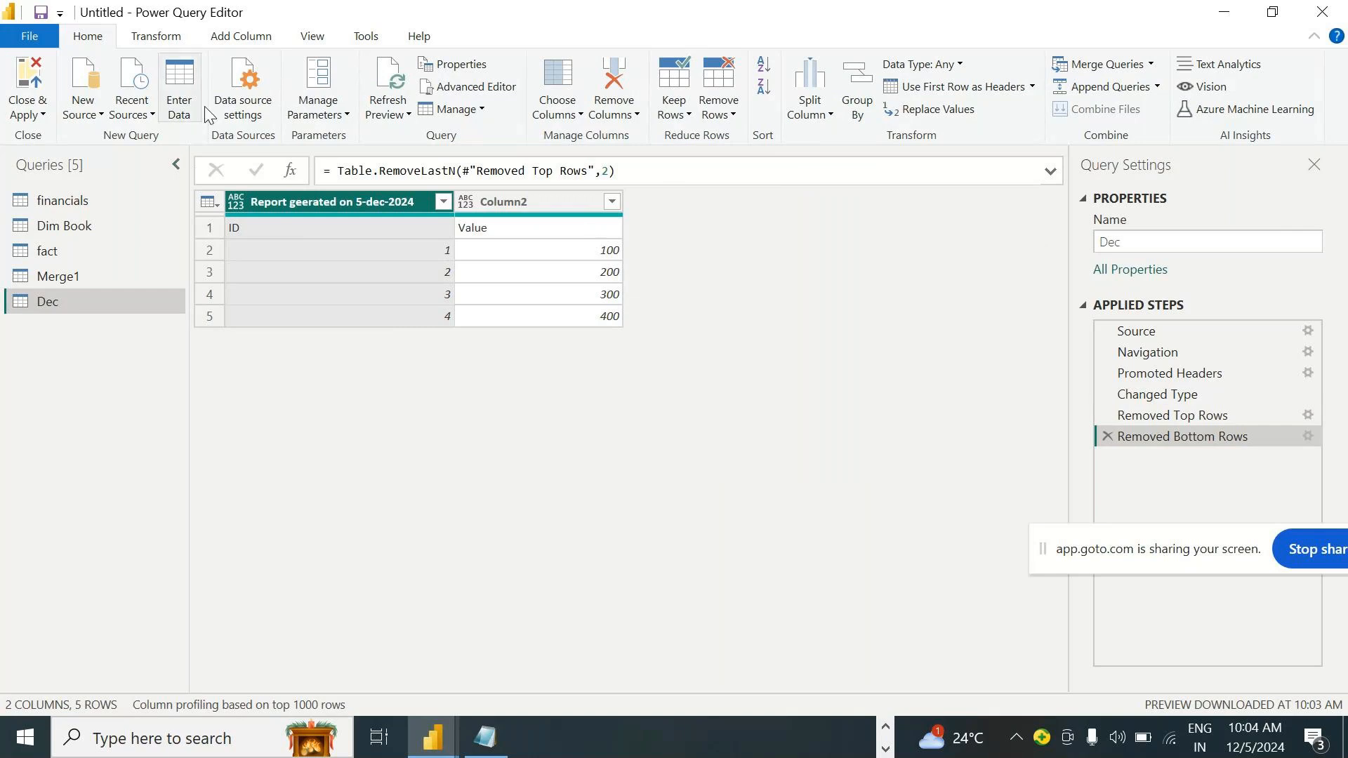
pyautogui.click(213, 206)
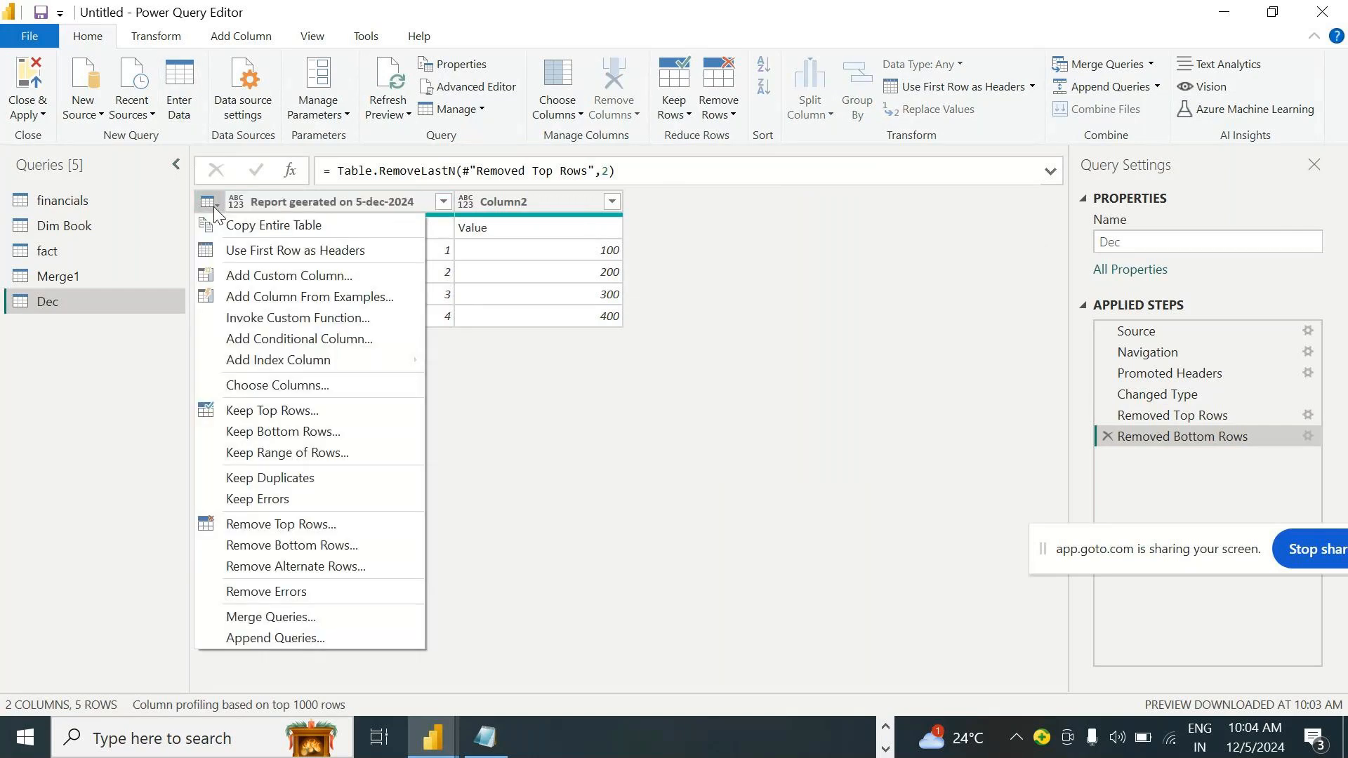
pyautogui.press('Escape')
pyautogui.click(276, 228)
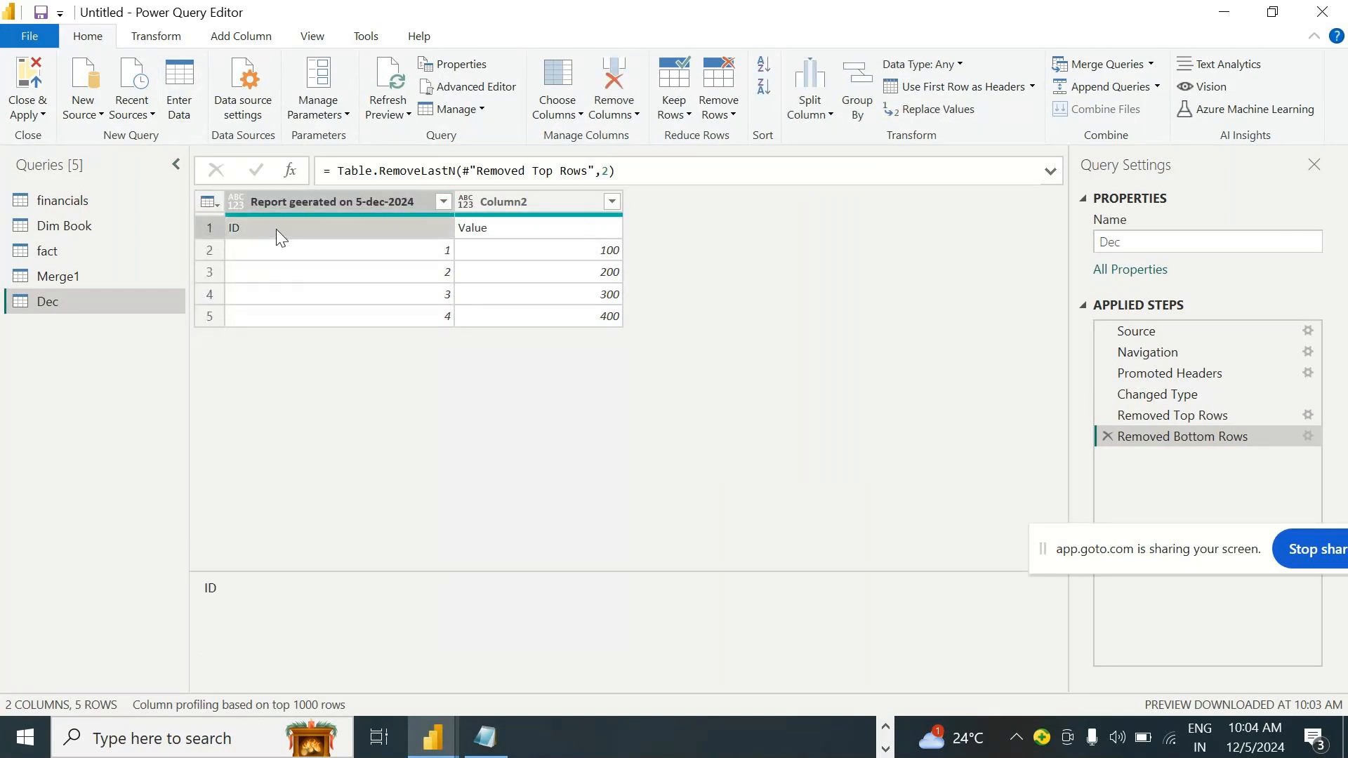
# Promote the first row of the Dec query, holding ID and Value, to column headers
pyautogui.click(487, 232)
pyautogui.click(432, 254)
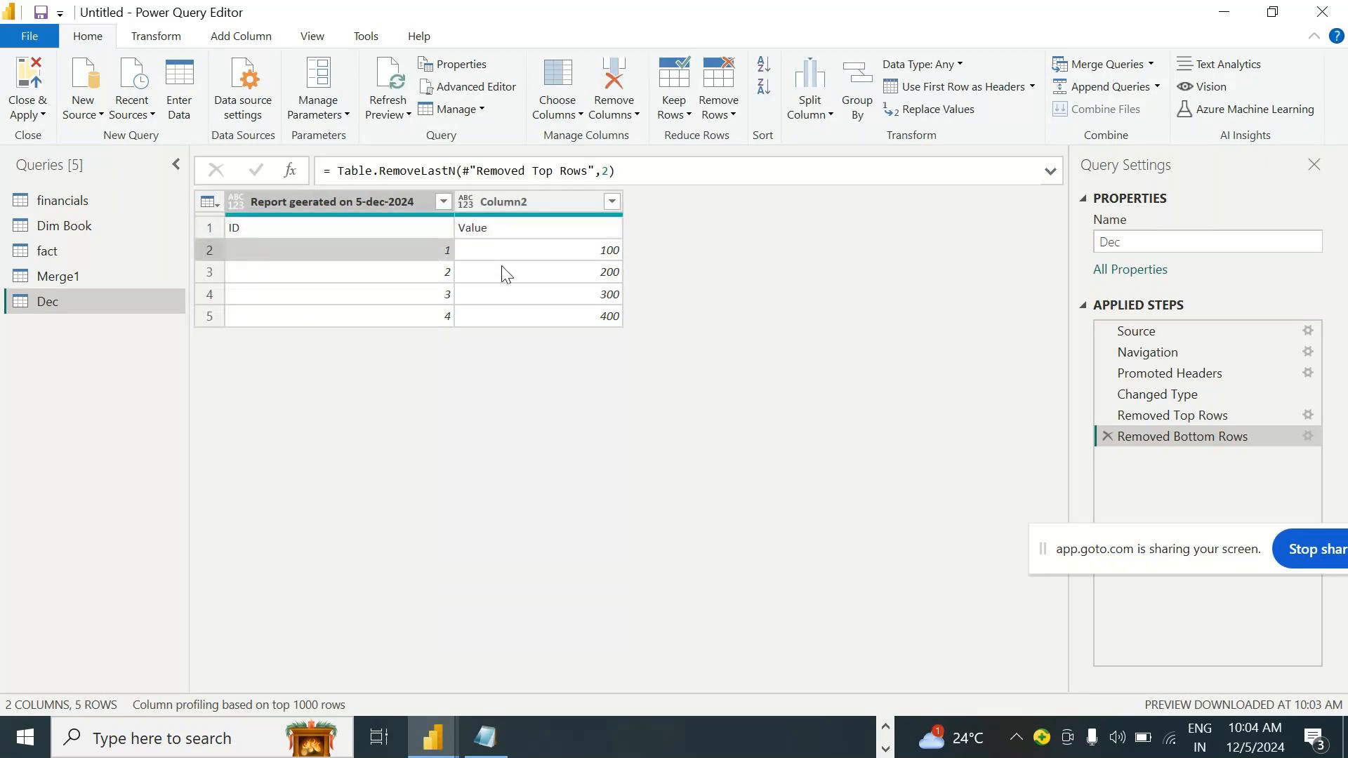
pyautogui.click(518, 252)
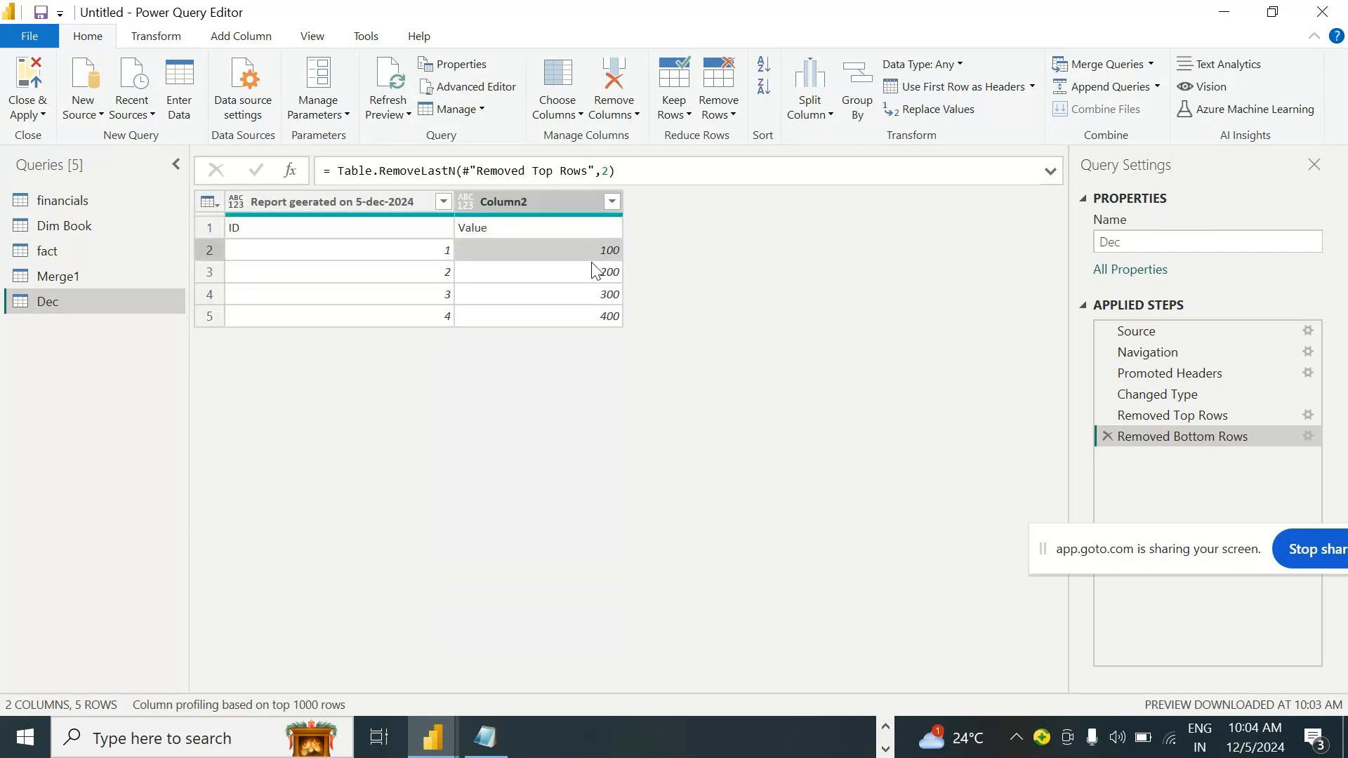
pyautogui.click(211, 202)
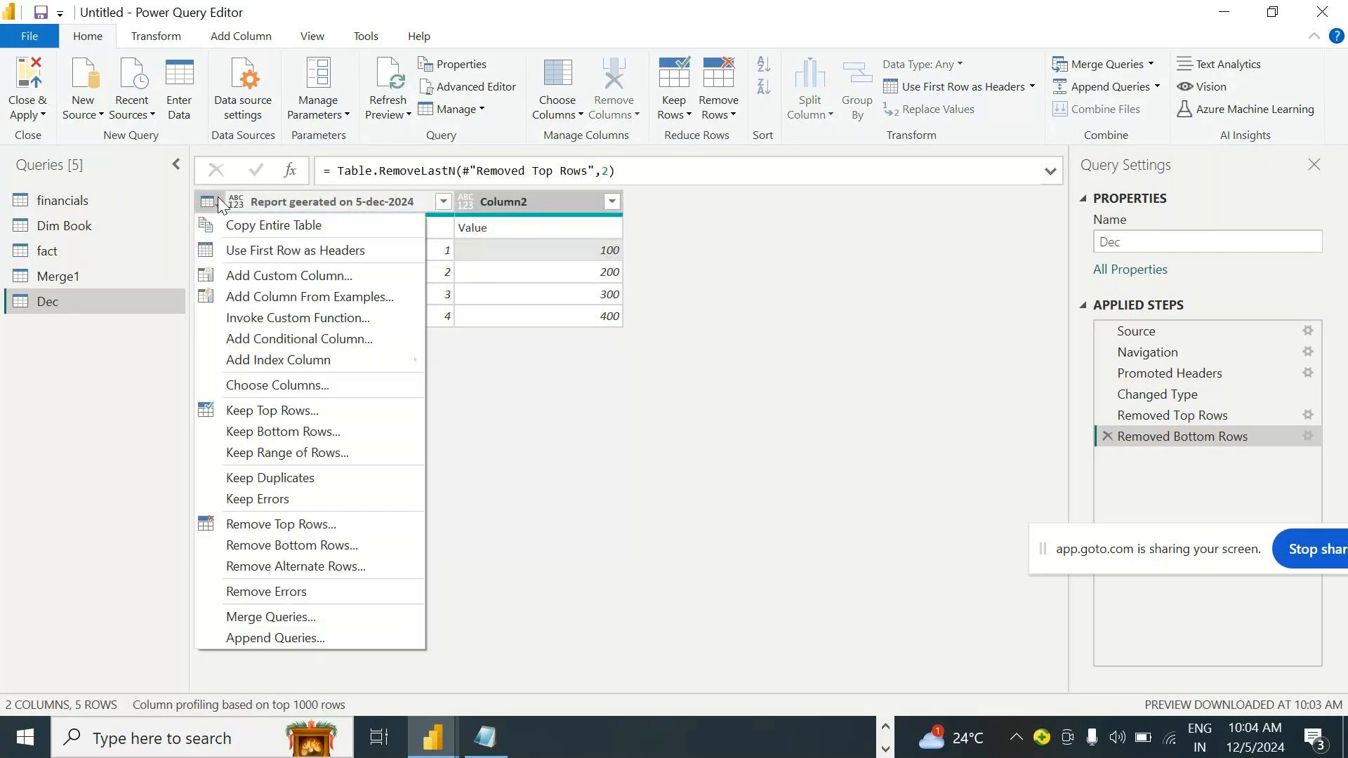
pyautogui.click(265, 250)
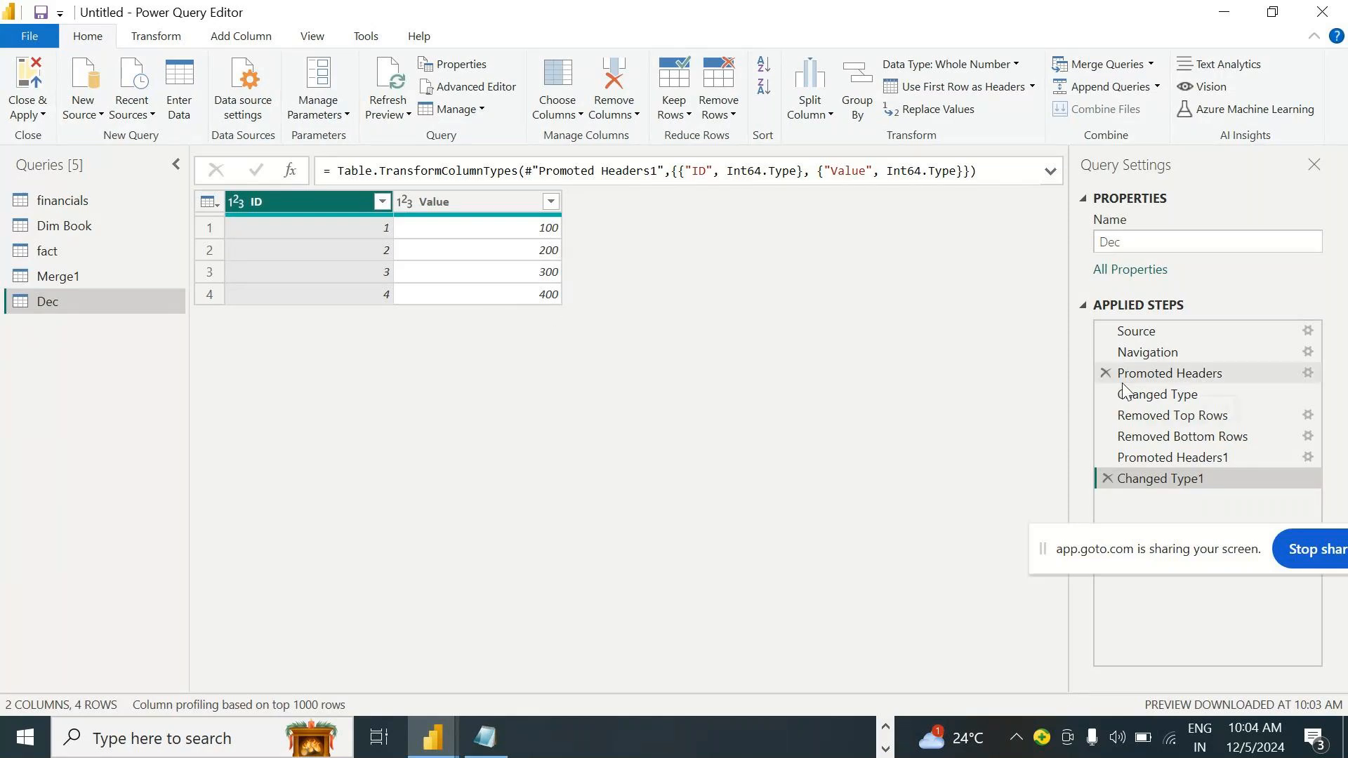
# Compare the Dec query at its Changed Type and Changed Type1 steps and view the available row removal options
pyautogui.click(1154, 396)
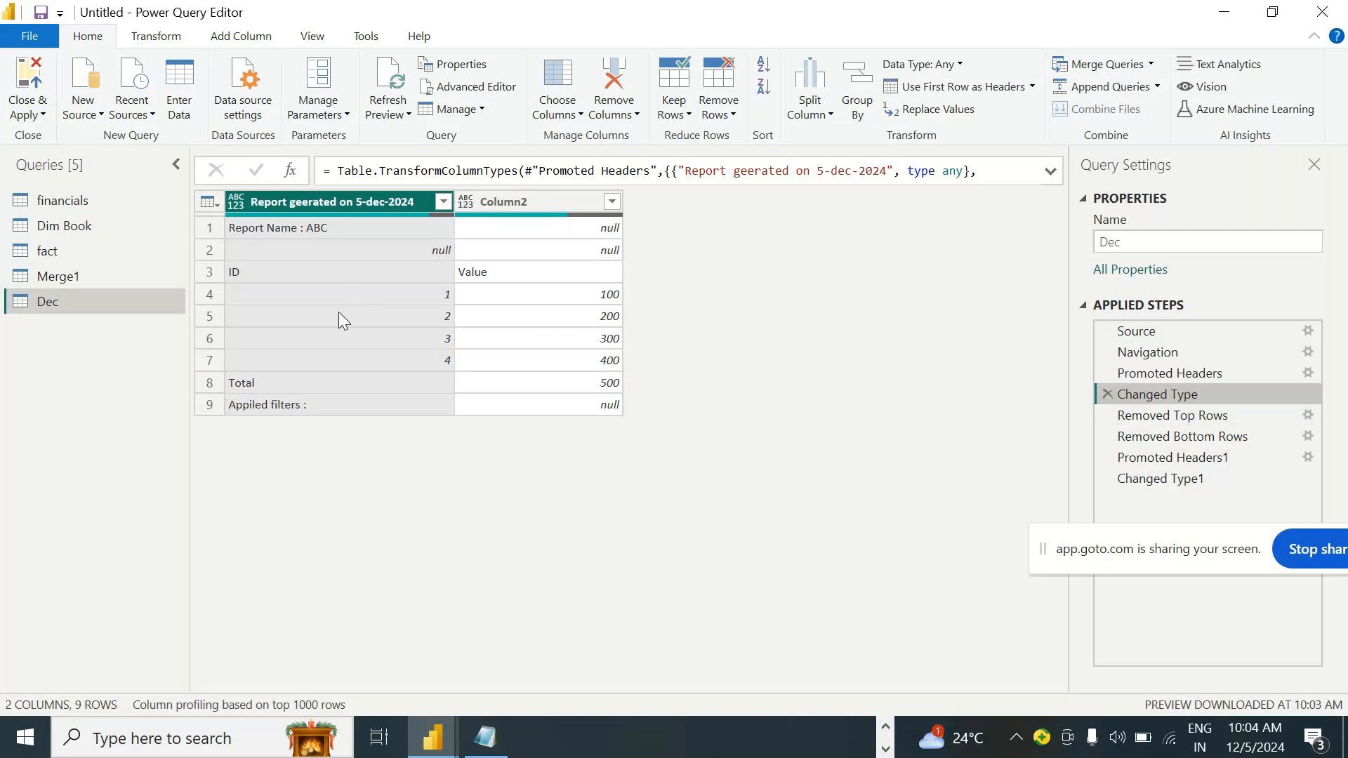
pyautogui.click(1184, 480)
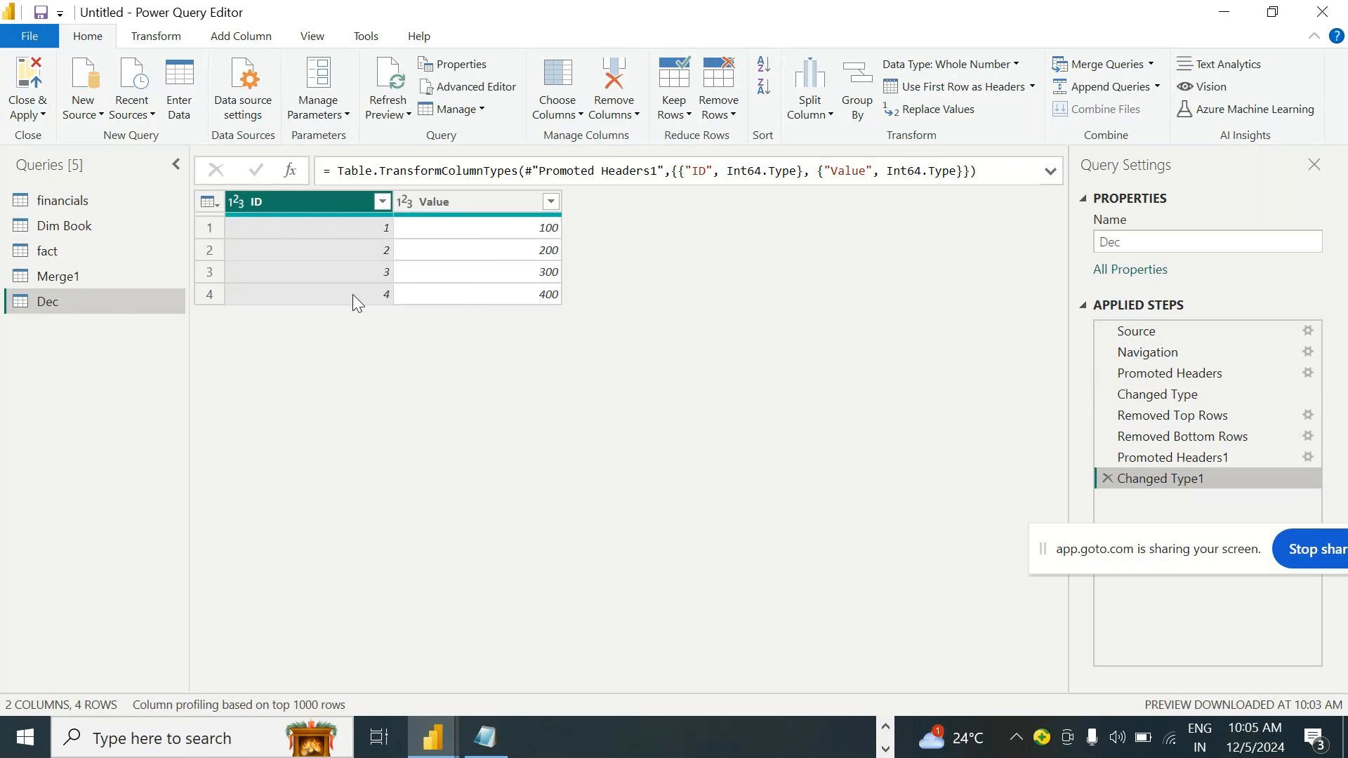
pyautogui.click(723, 111)
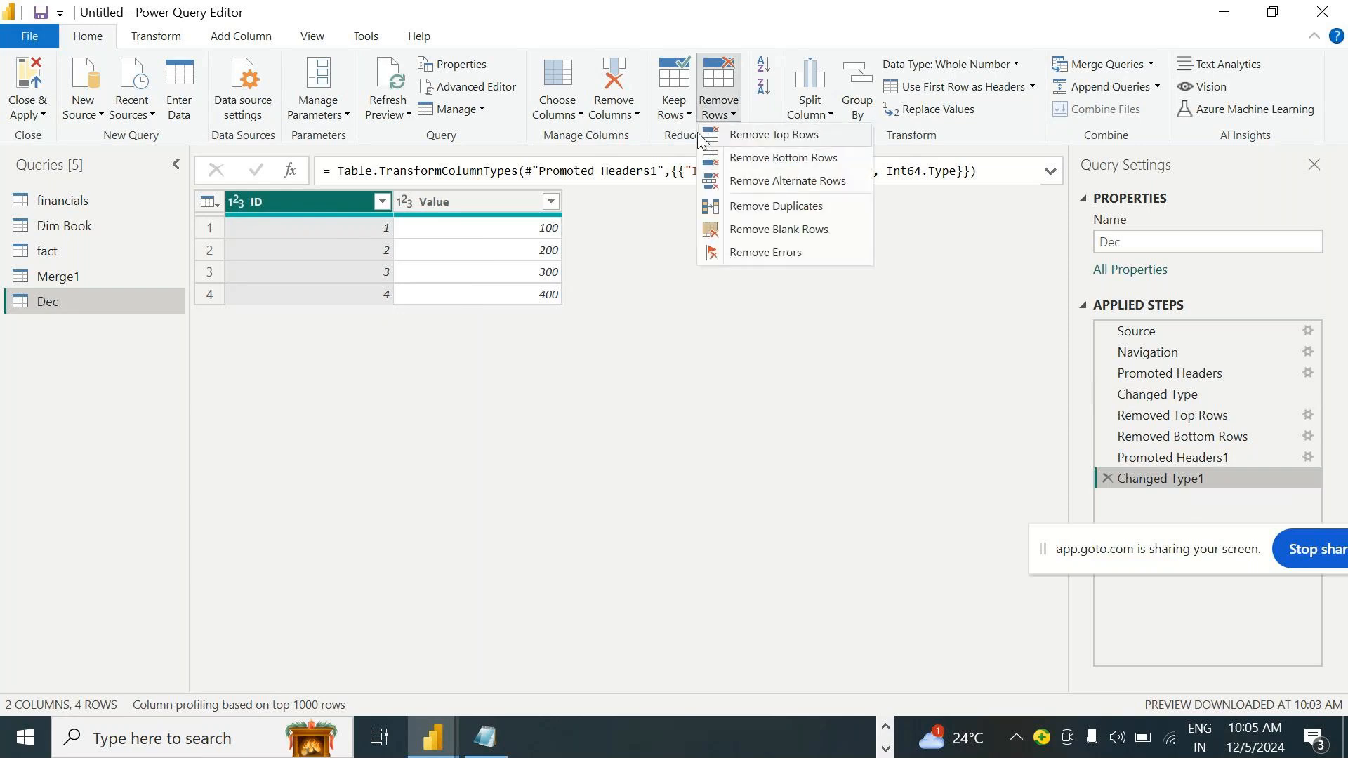
pyautogui.click(611, 360)
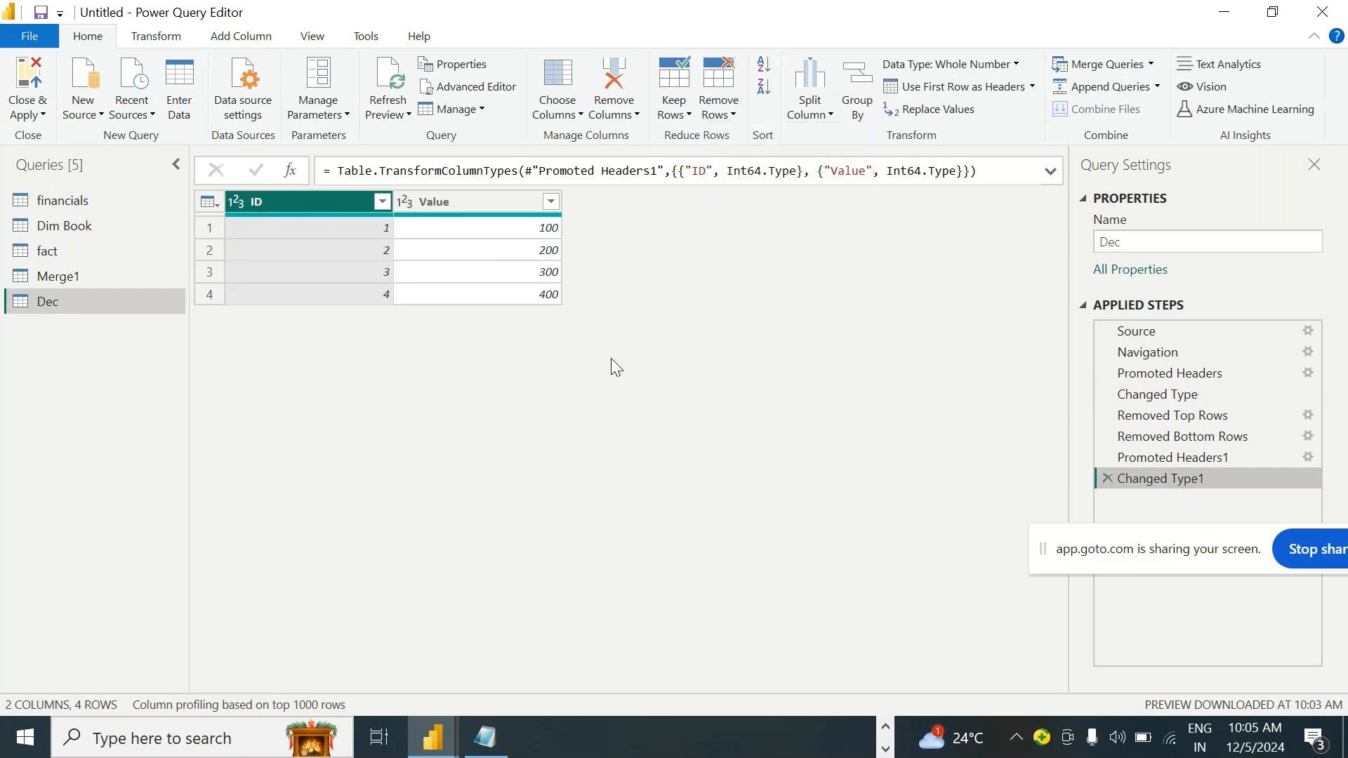
# Switch to the Book2 workbook in Excel and delete rows 1 to 3 above the ID and Value table
pyautogui.click(886, 727)
pyautogui.moveTo(780, 736)
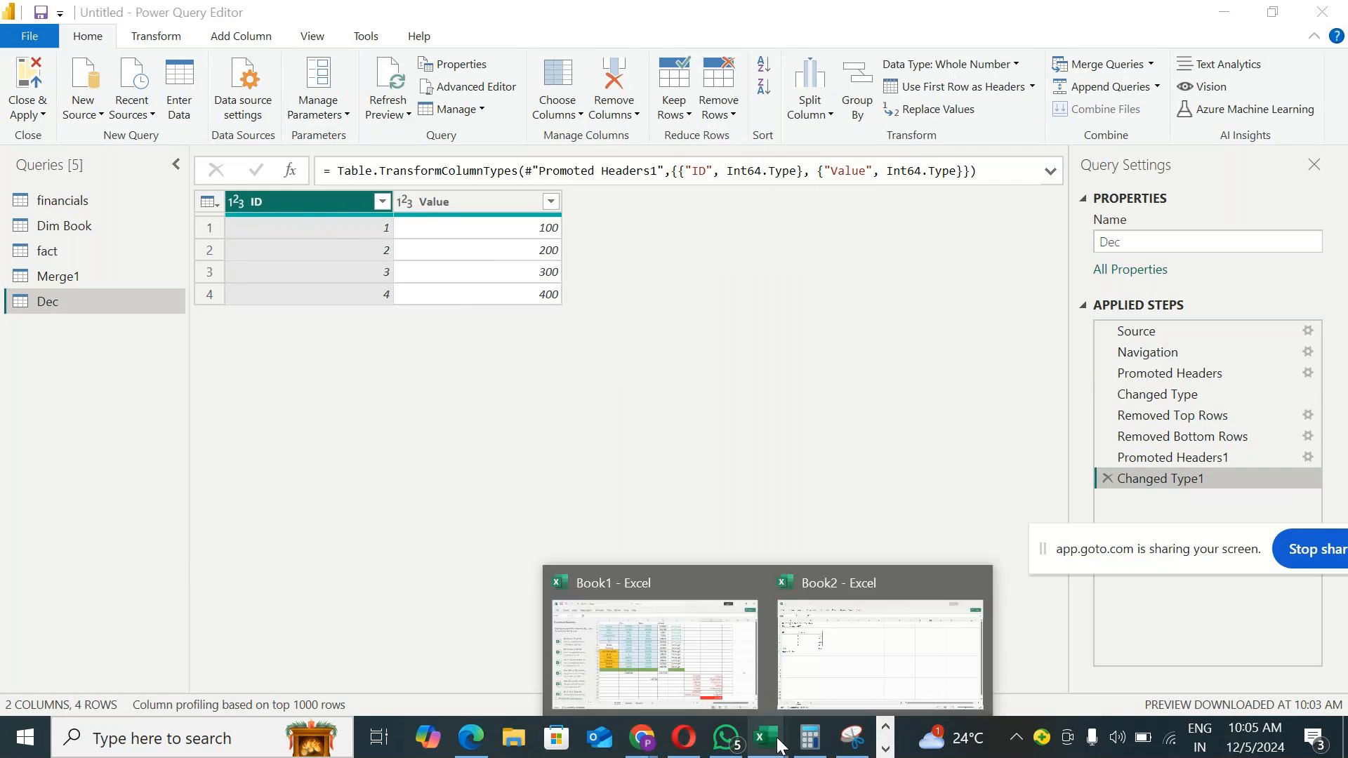
pyautogui.click(891, 637)
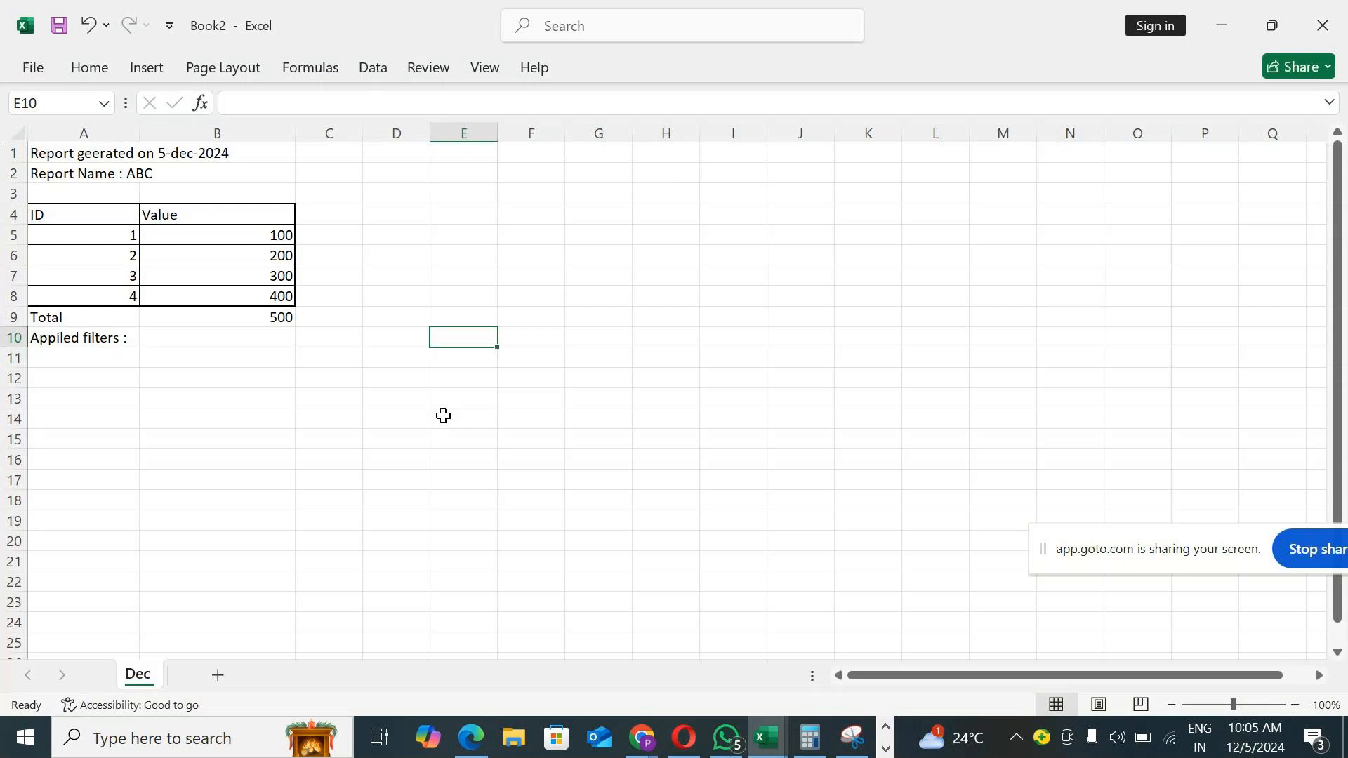
pyautogui.click(12, 154)
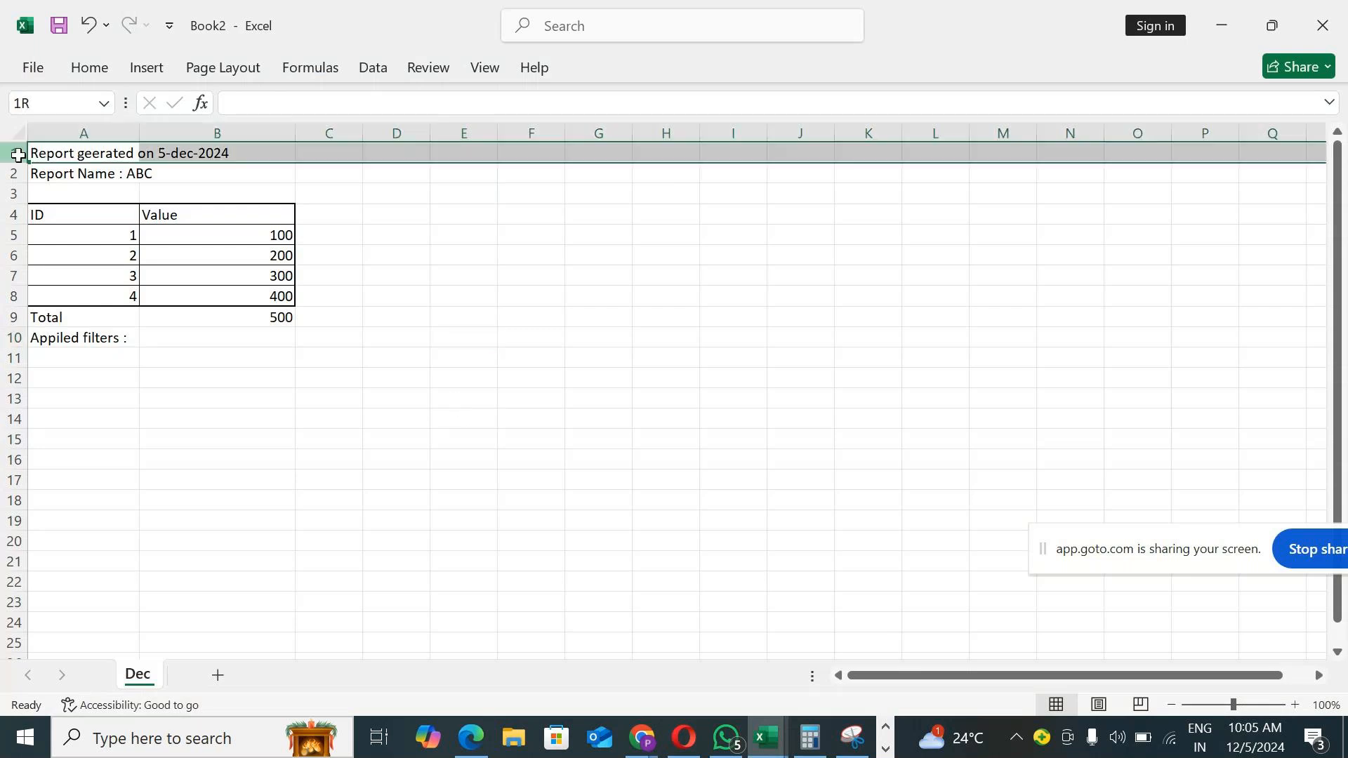
pyautogui.moveTo(13, 153); pyautogui.dragTo(12, 194)
pyautogui.rightClick(14, 155)
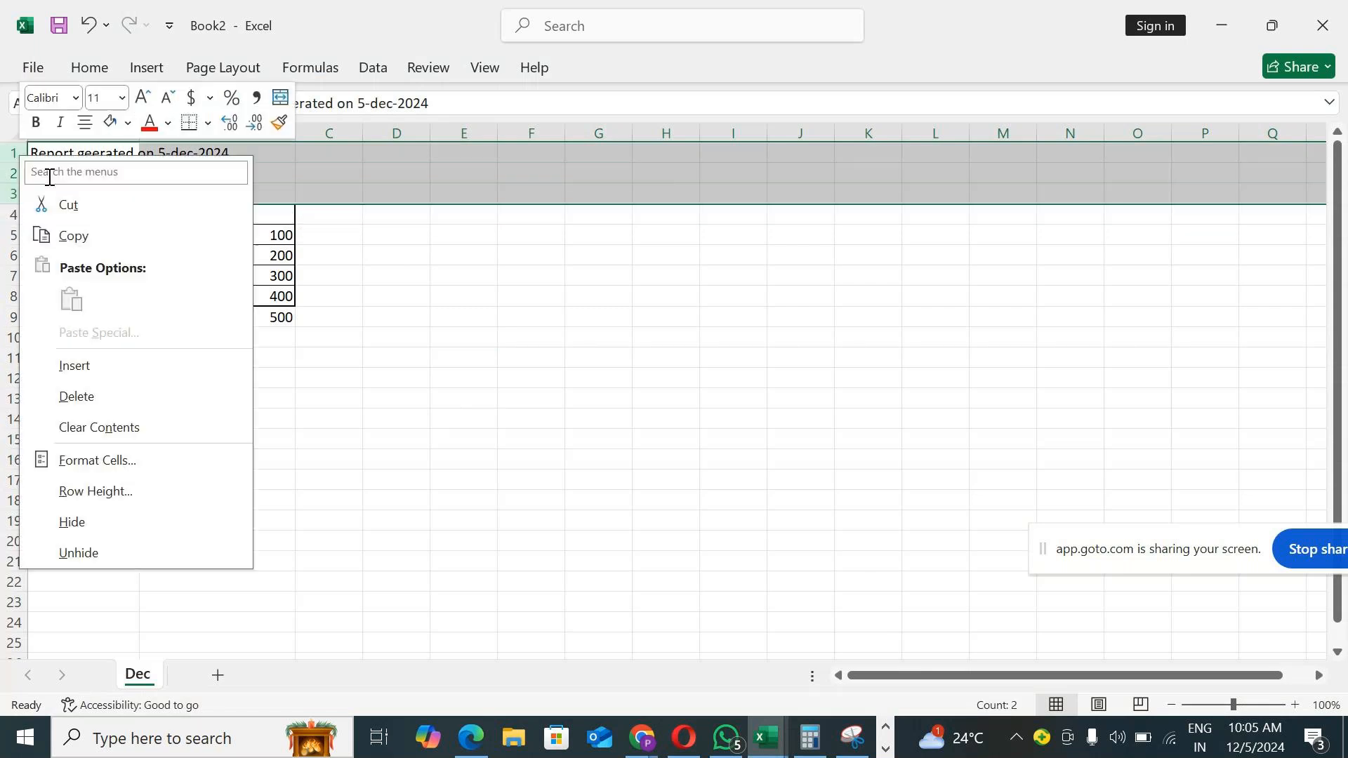
pyautogui.click(110, 395)
# Delete the Total and applied filters rows below the ID and Value table
pyautogui.click(19, 254)
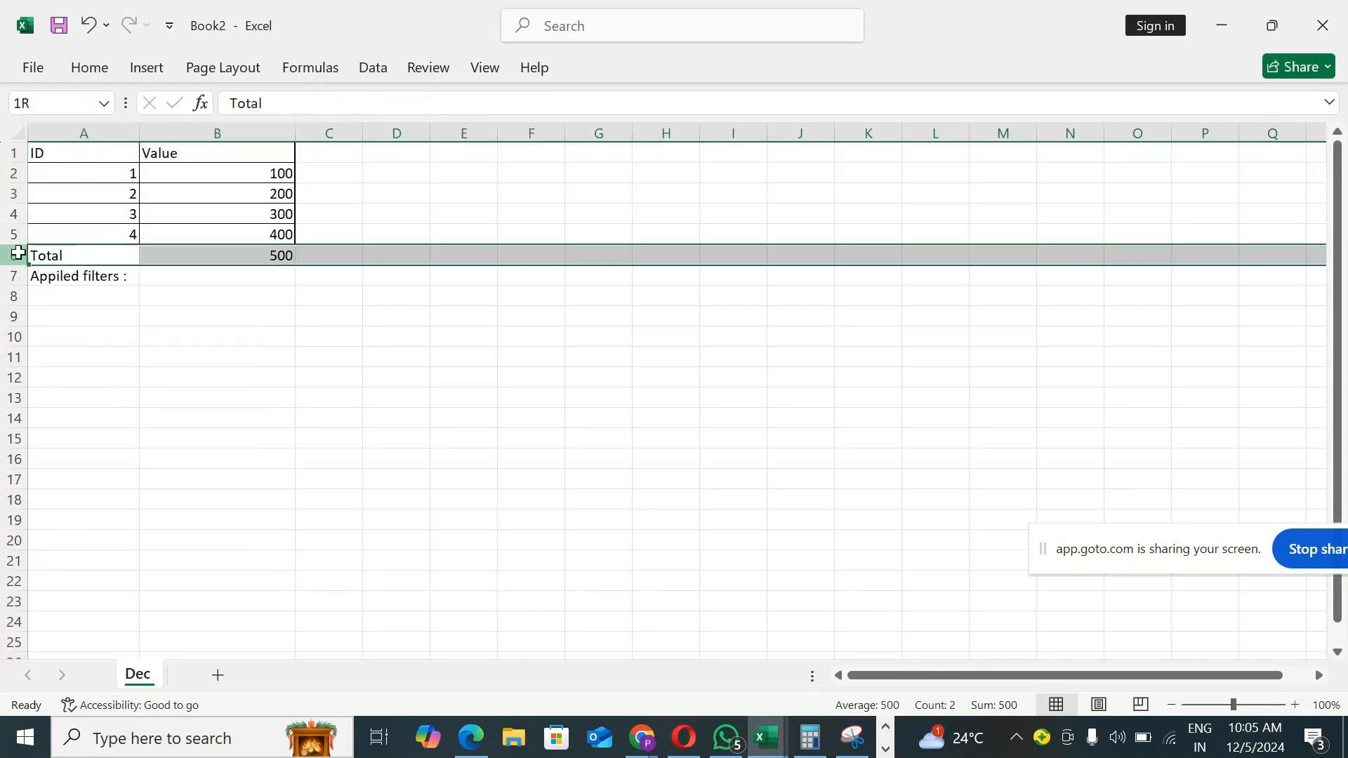
pyautogui.moveTo(18, 255); pyautogui.dragTo(14, 275)
pyautogui.rightClick(14, 275)
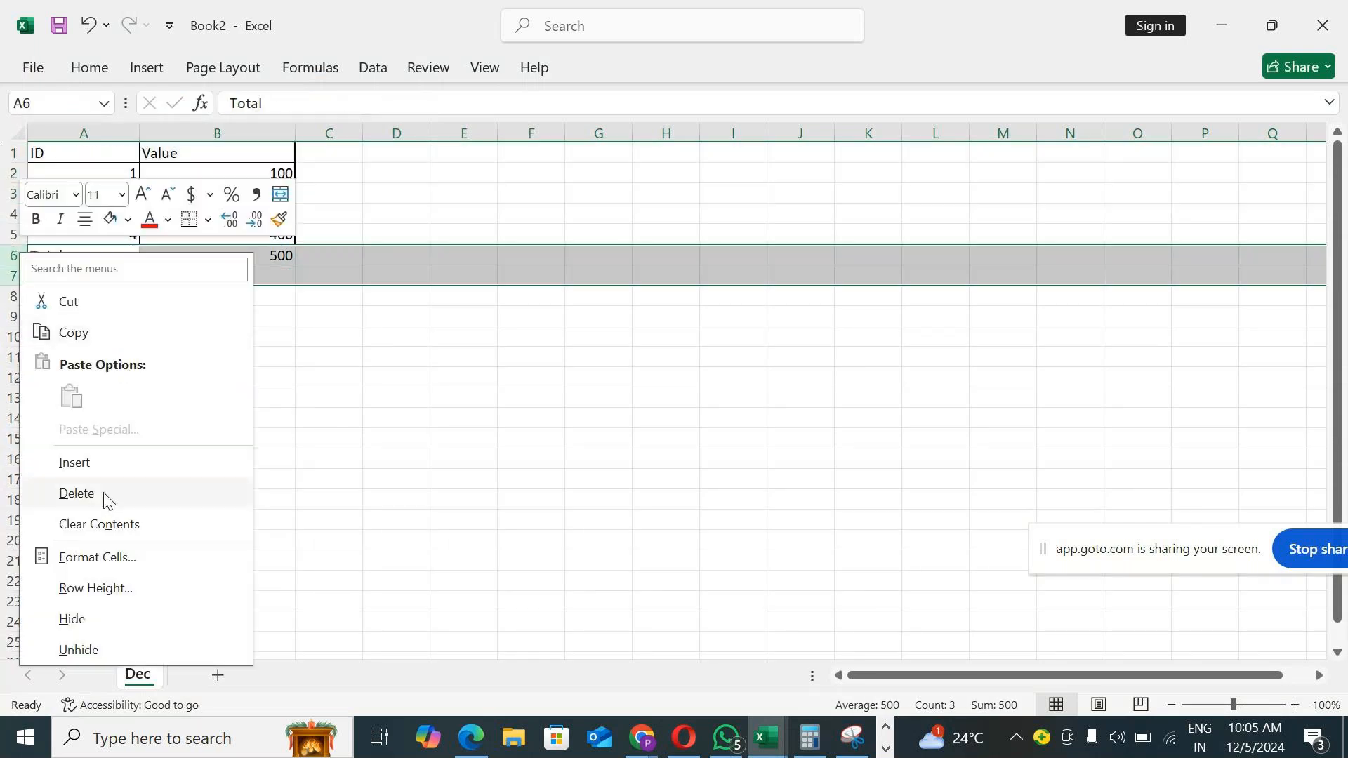
pyautogui.click(105, 495)
pyautogui.click(388, 399)
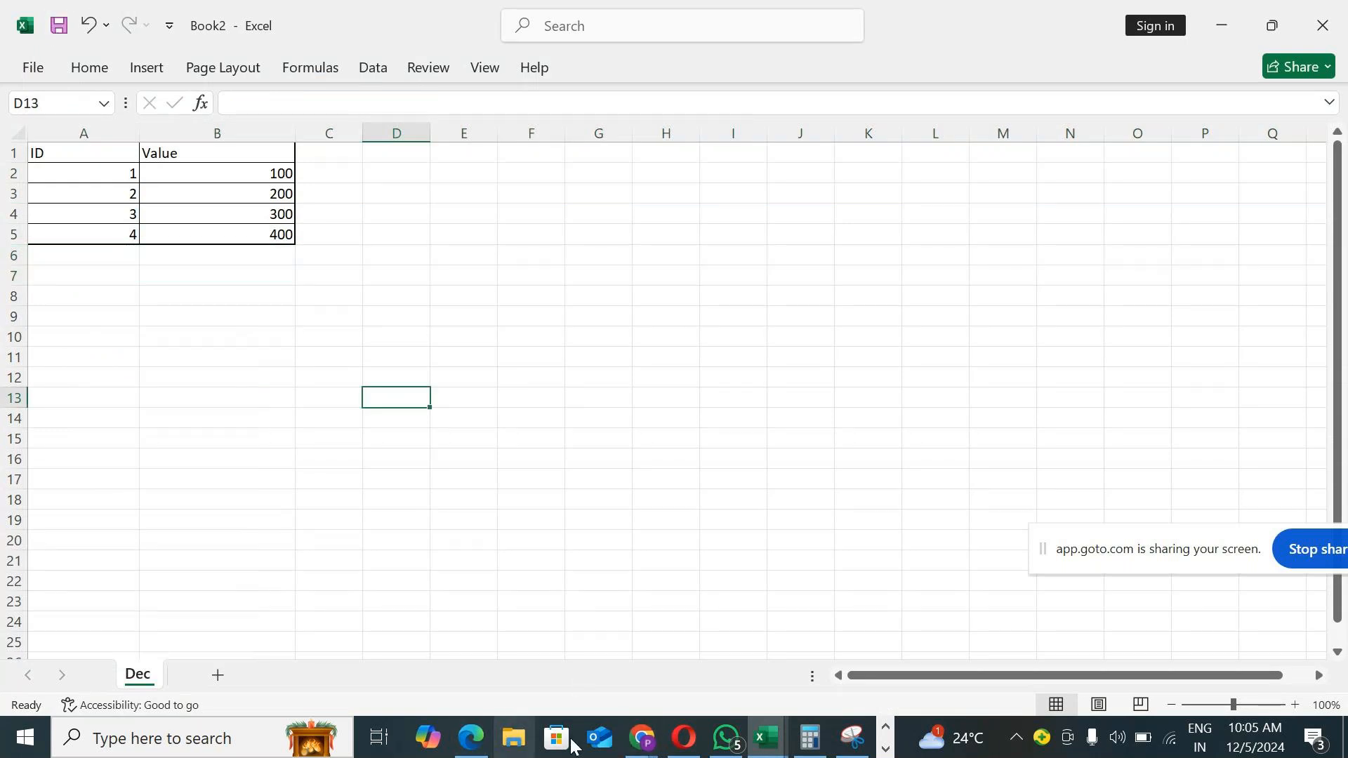
# Switch back to Power Query Editor and examine the header options and the Promoted Headers1 step of the Dec query
pyautogui.click(884, 749)
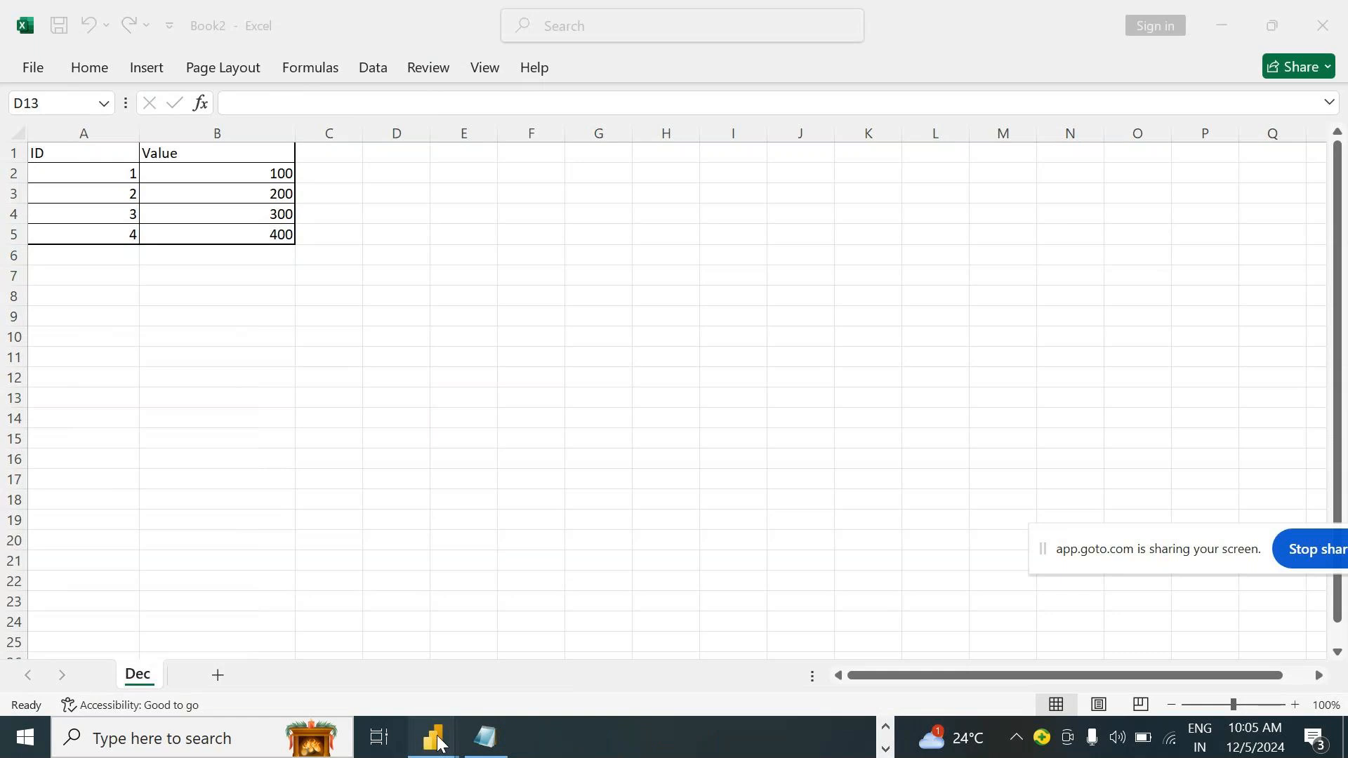
pyautogui.moveTo(432, 737)
pyautogui.click(570, 666)
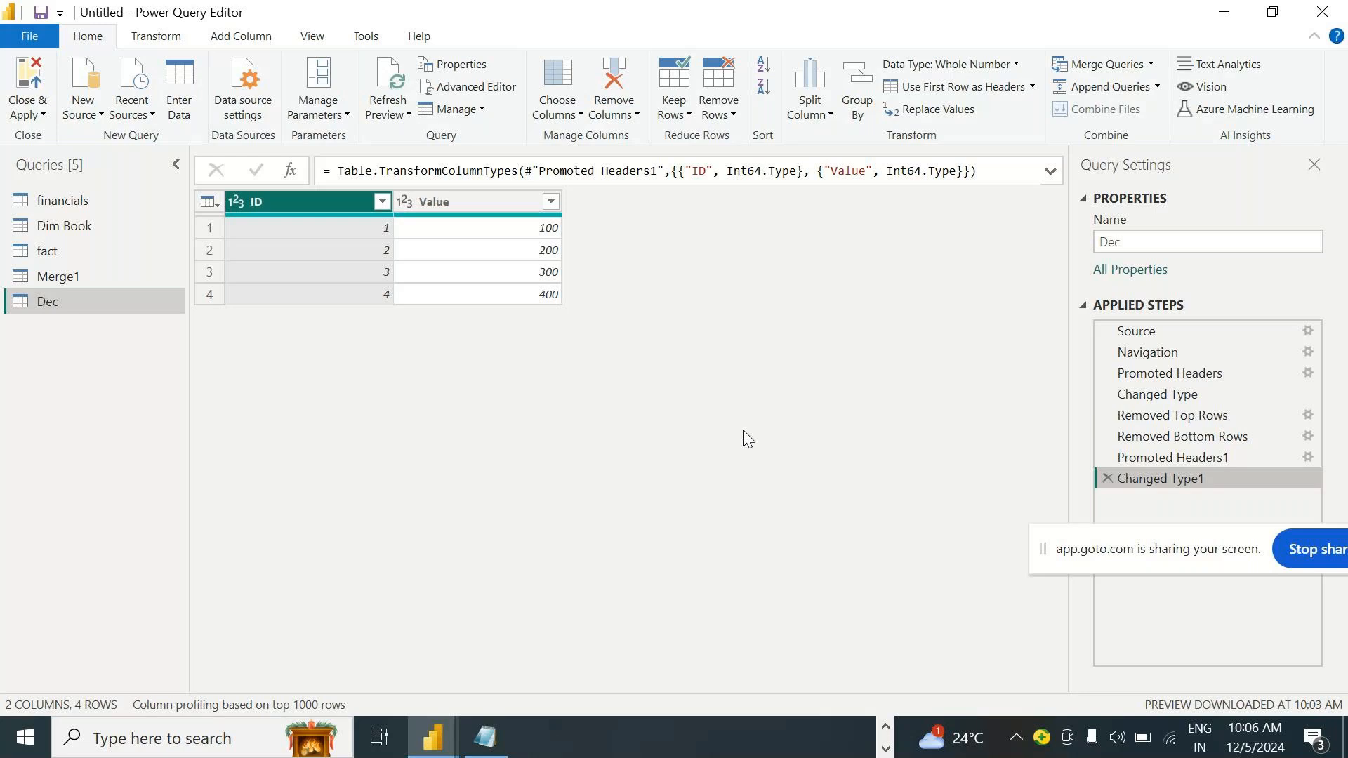
pyautogui.click(1032, 87)
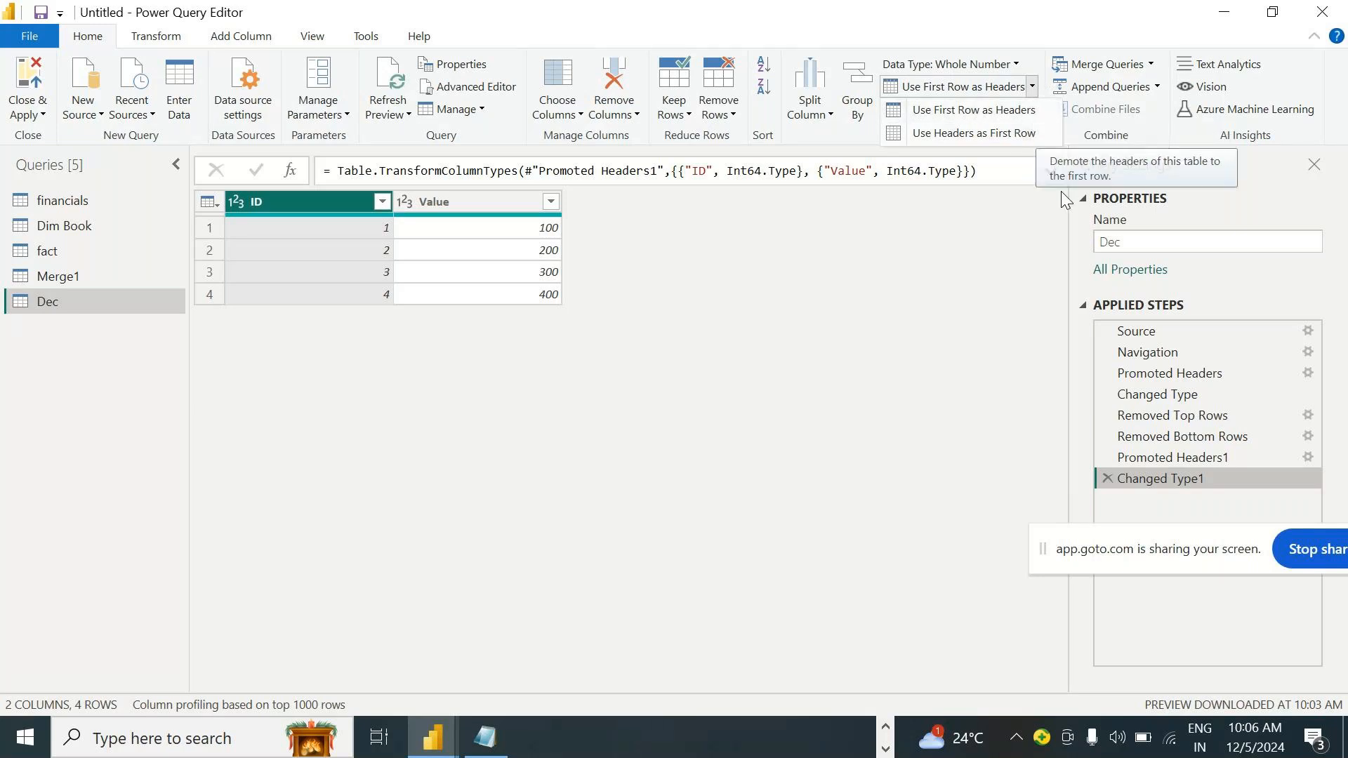
pyautogui.click(1172, 460)
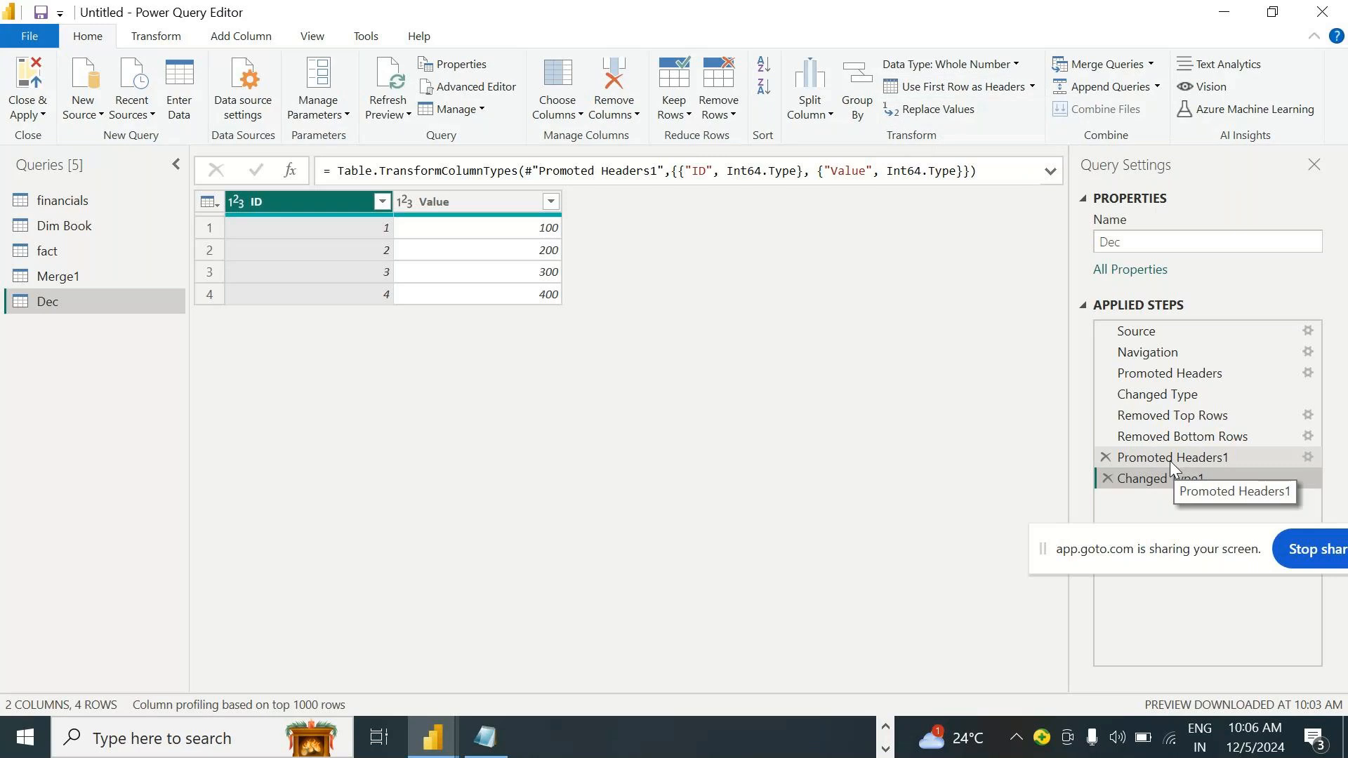
pyautogui.click(1177, 458)
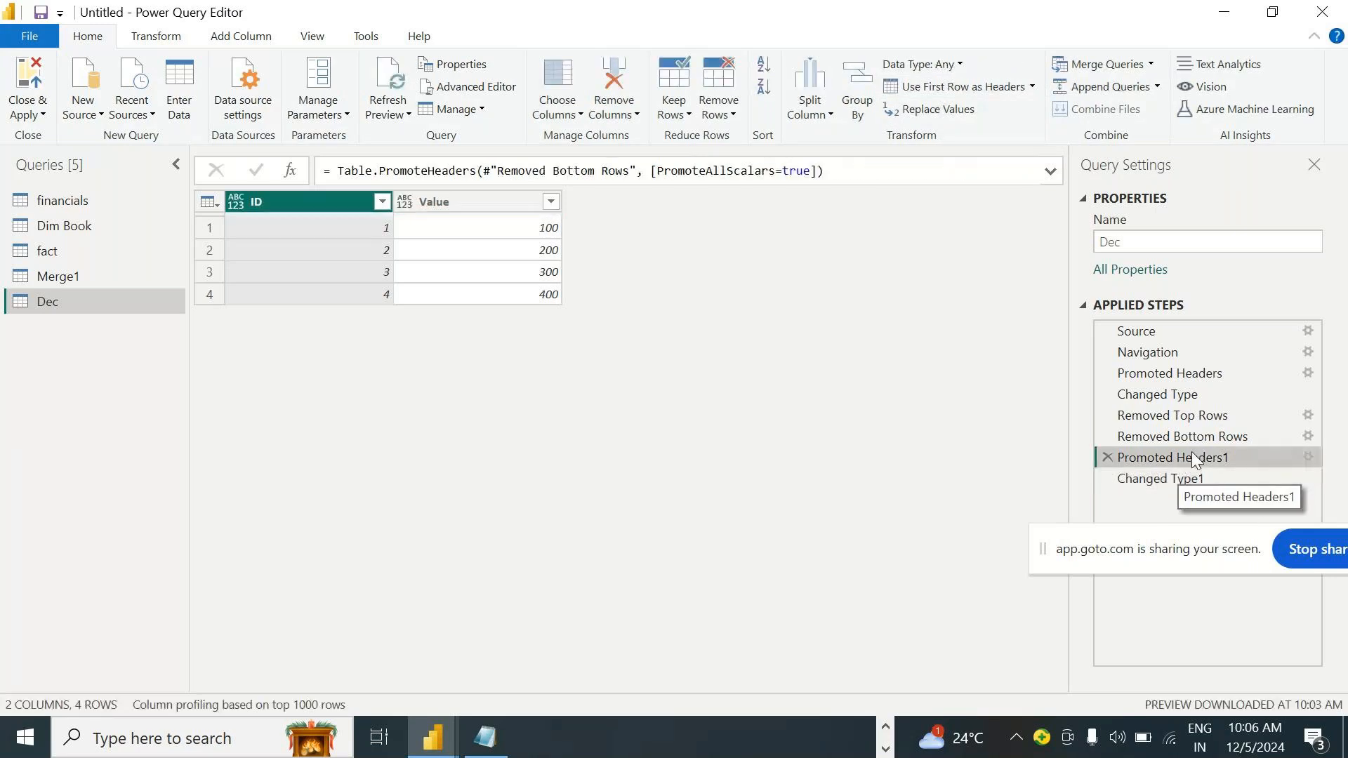
# Insert a step after Removed Bottom Rows in the Dec query that uses the first row as headers
pyautogui.click(1179, 436)
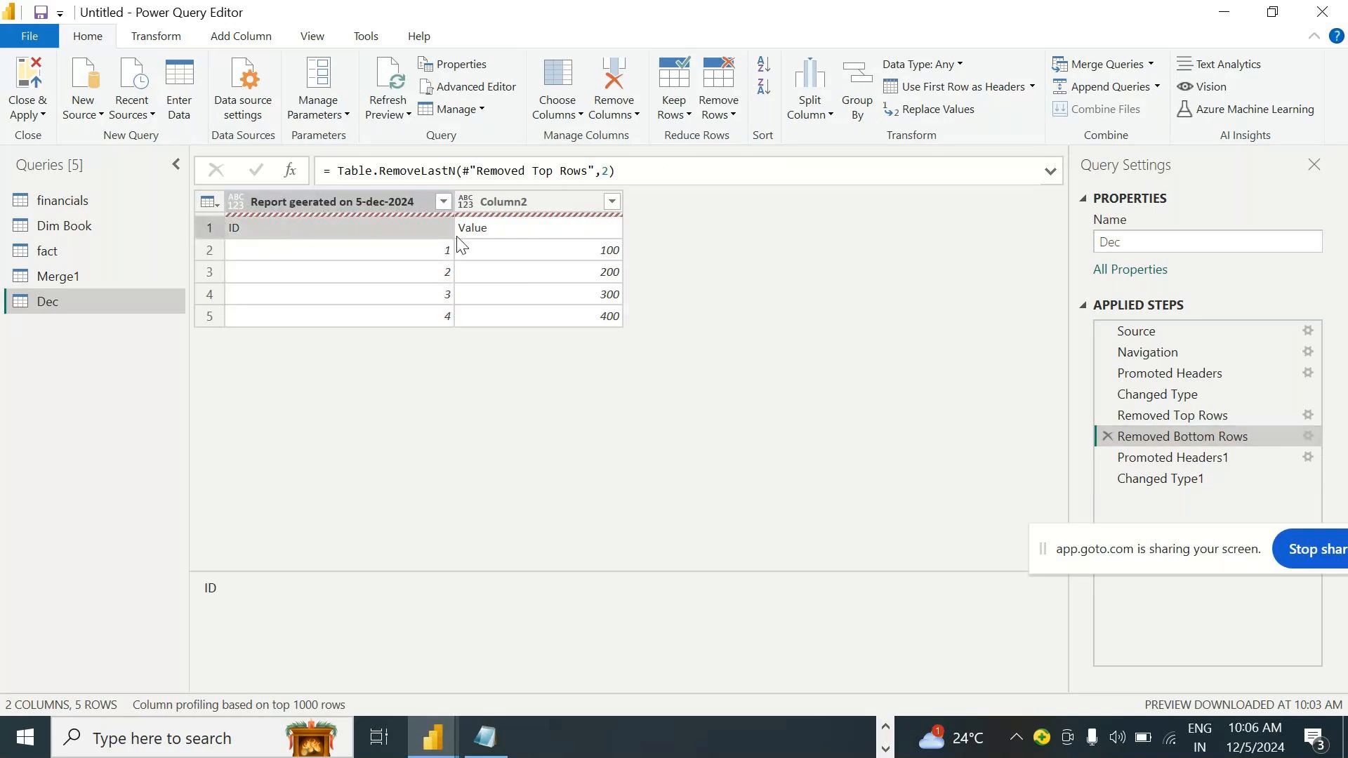
pyautogui.click(485, 229)
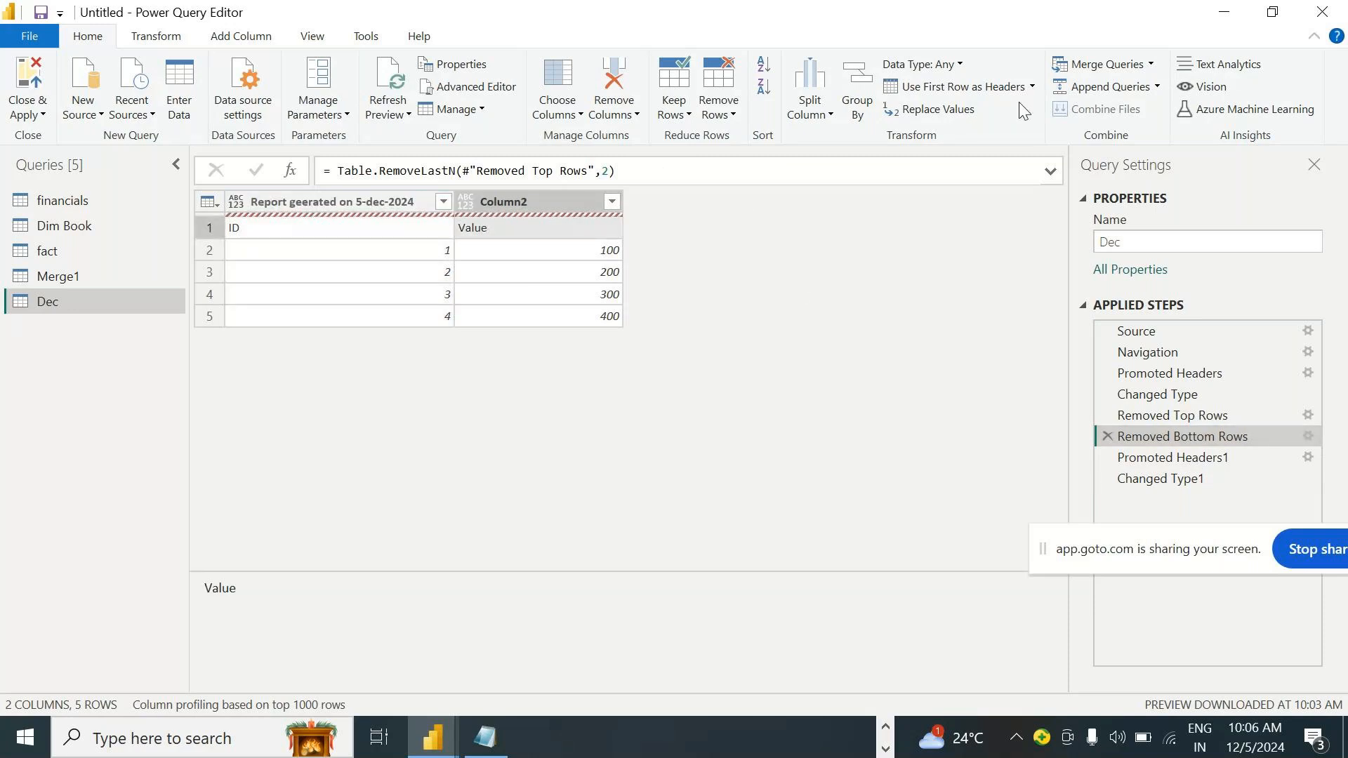
pyautogui.click(1031, 87)
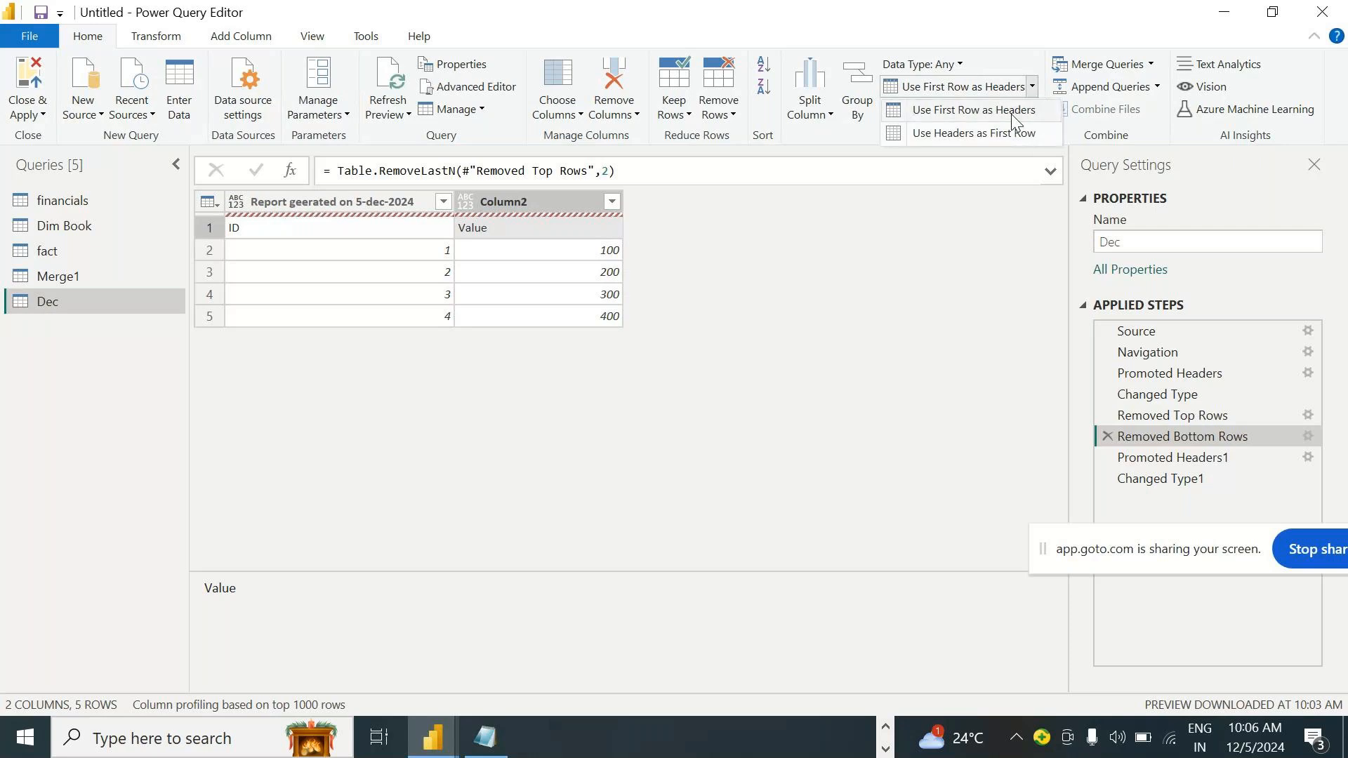
pyautogui.click(1016, 112)
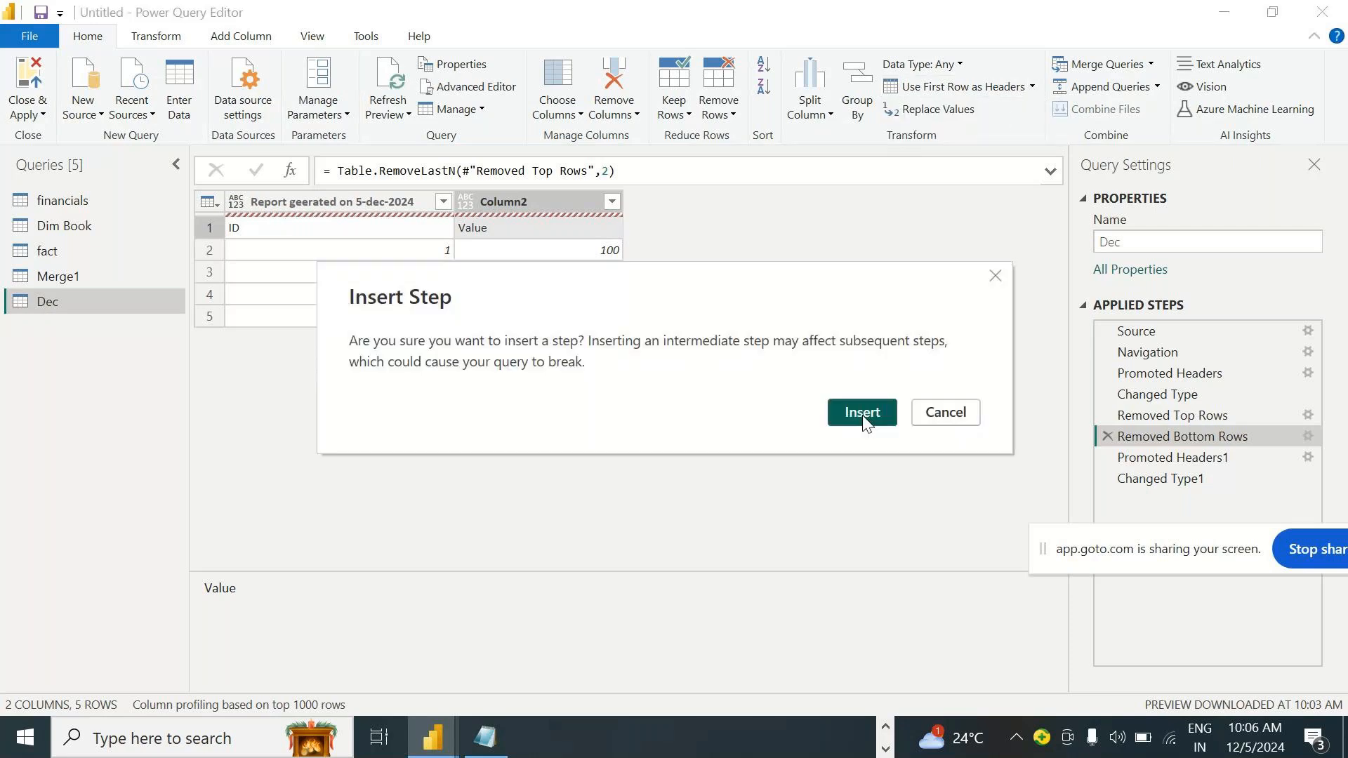
pyautogui.click(863, 413)
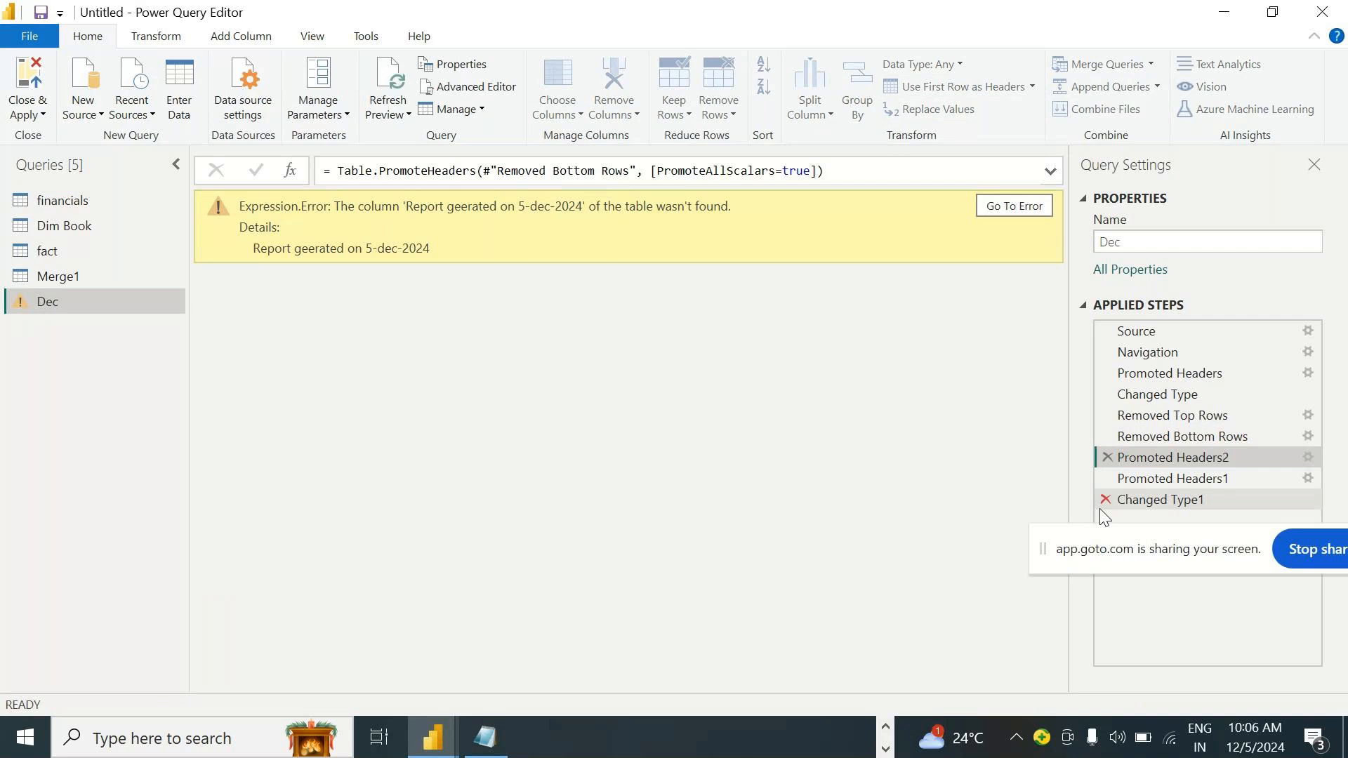
# Delete all header promotion and type change steps after Removed Bottom Rows in the Dec query, and refresh its preview
pyautogui.click(1105, 498)
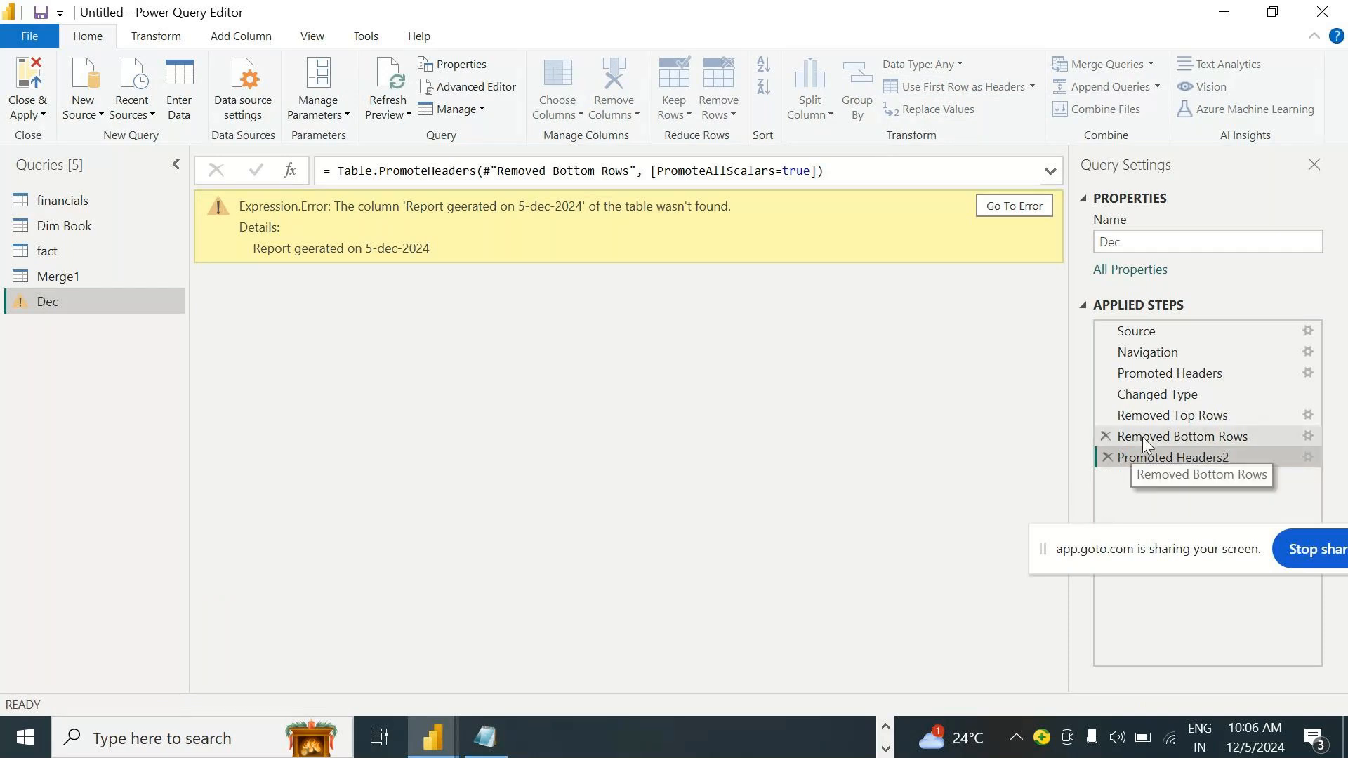
pyautogui.click(1148, 435)
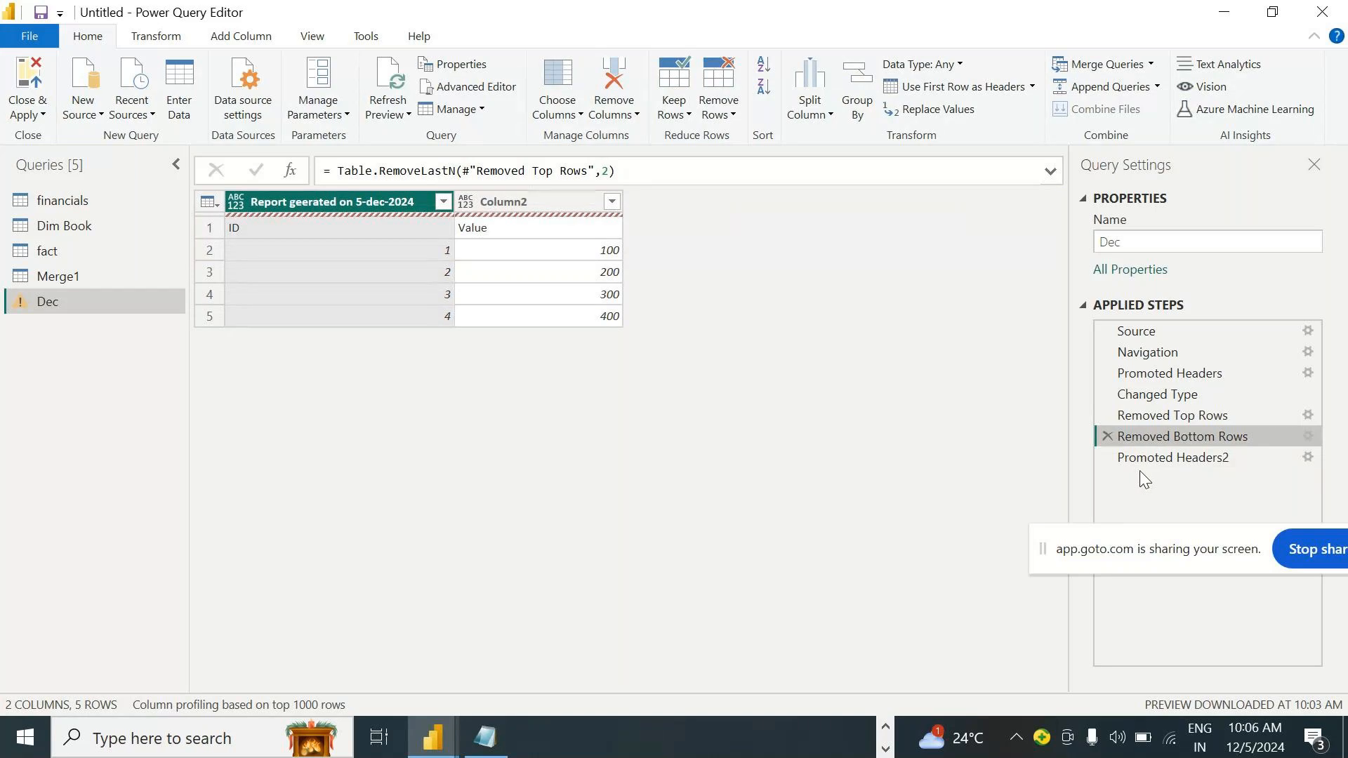
pyautogui.click(1156, 457)
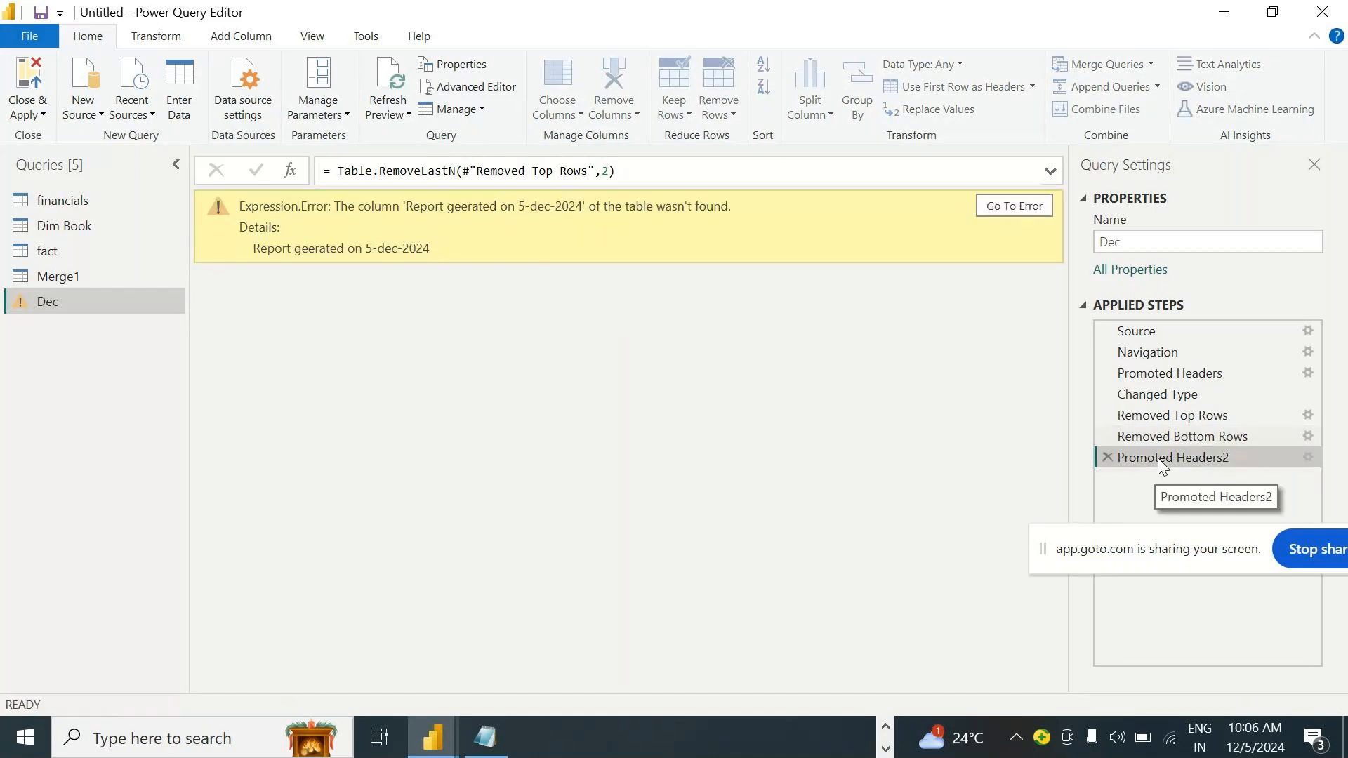
pyautogui.click(1173, 436)
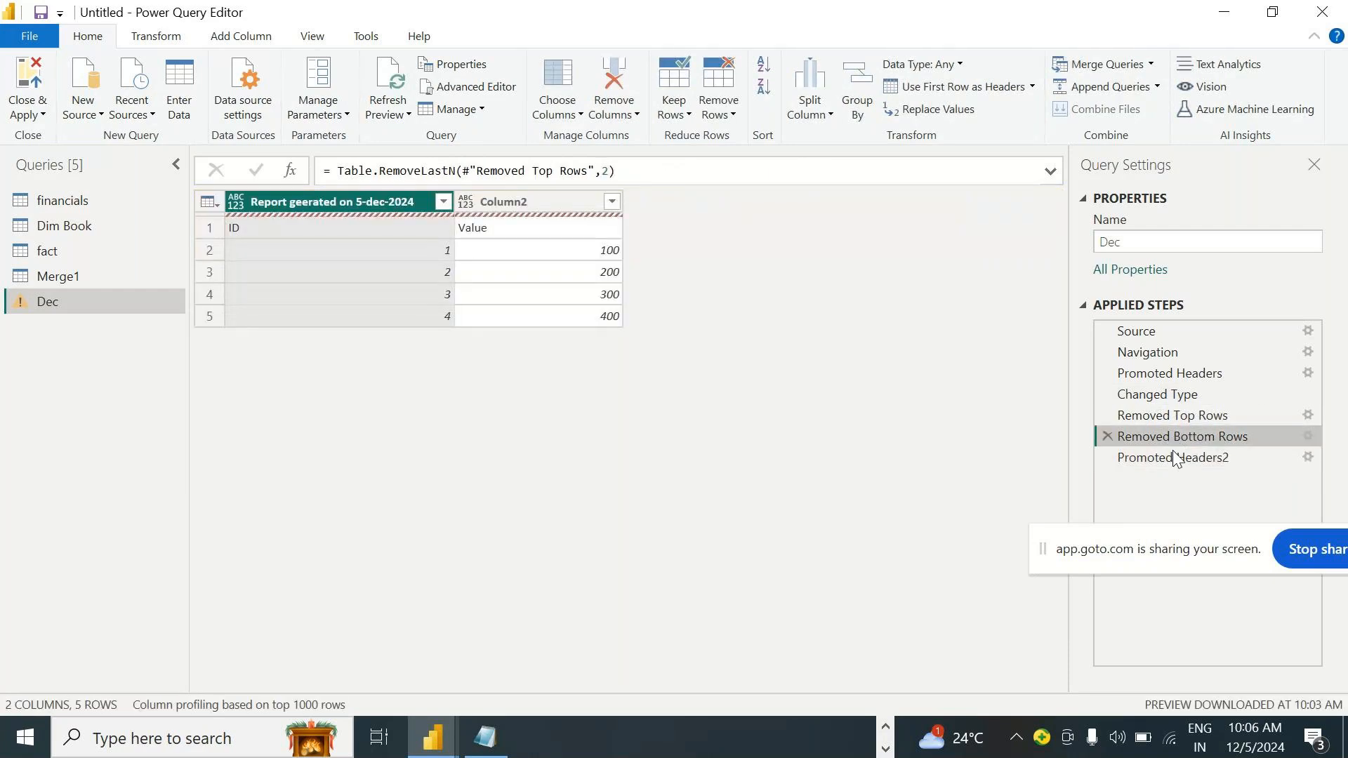
pyautogui.click(1173, 457)
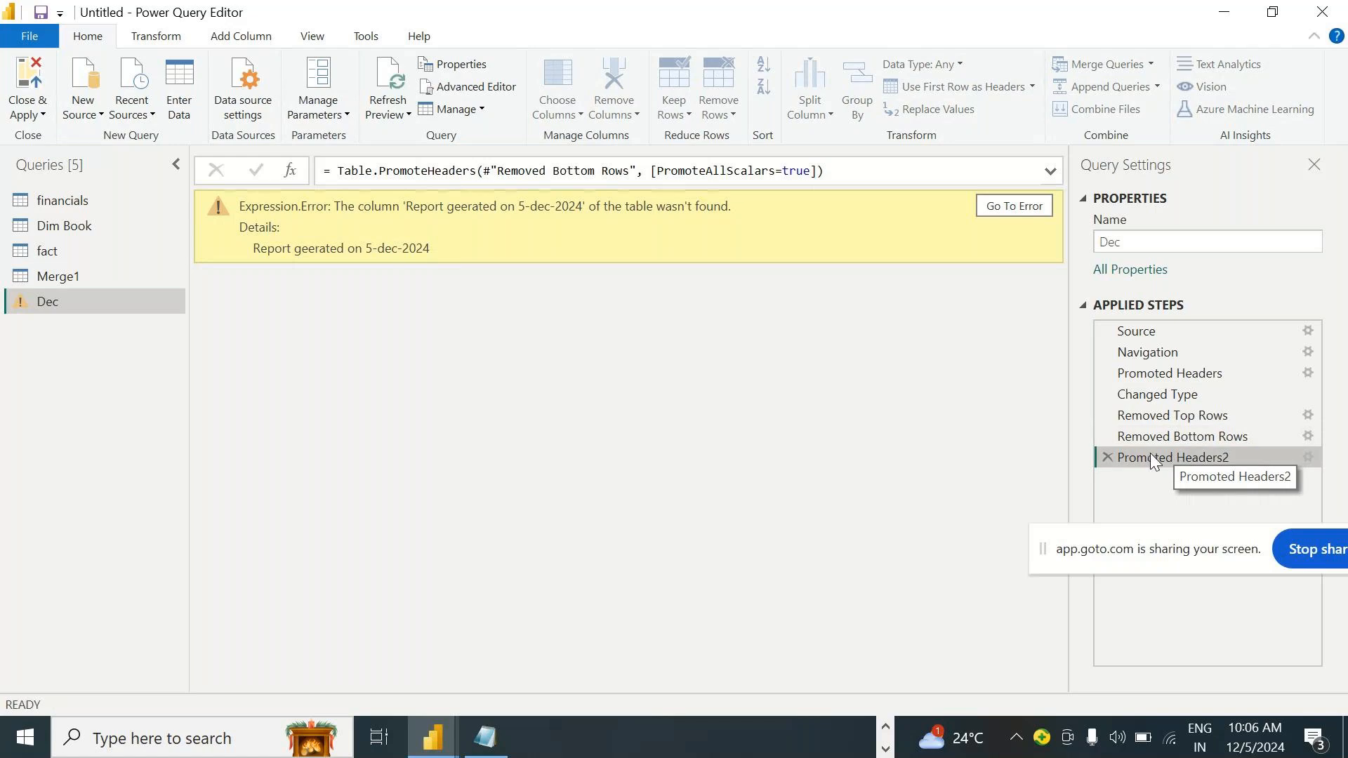
pyautogui.click(1106, 457)
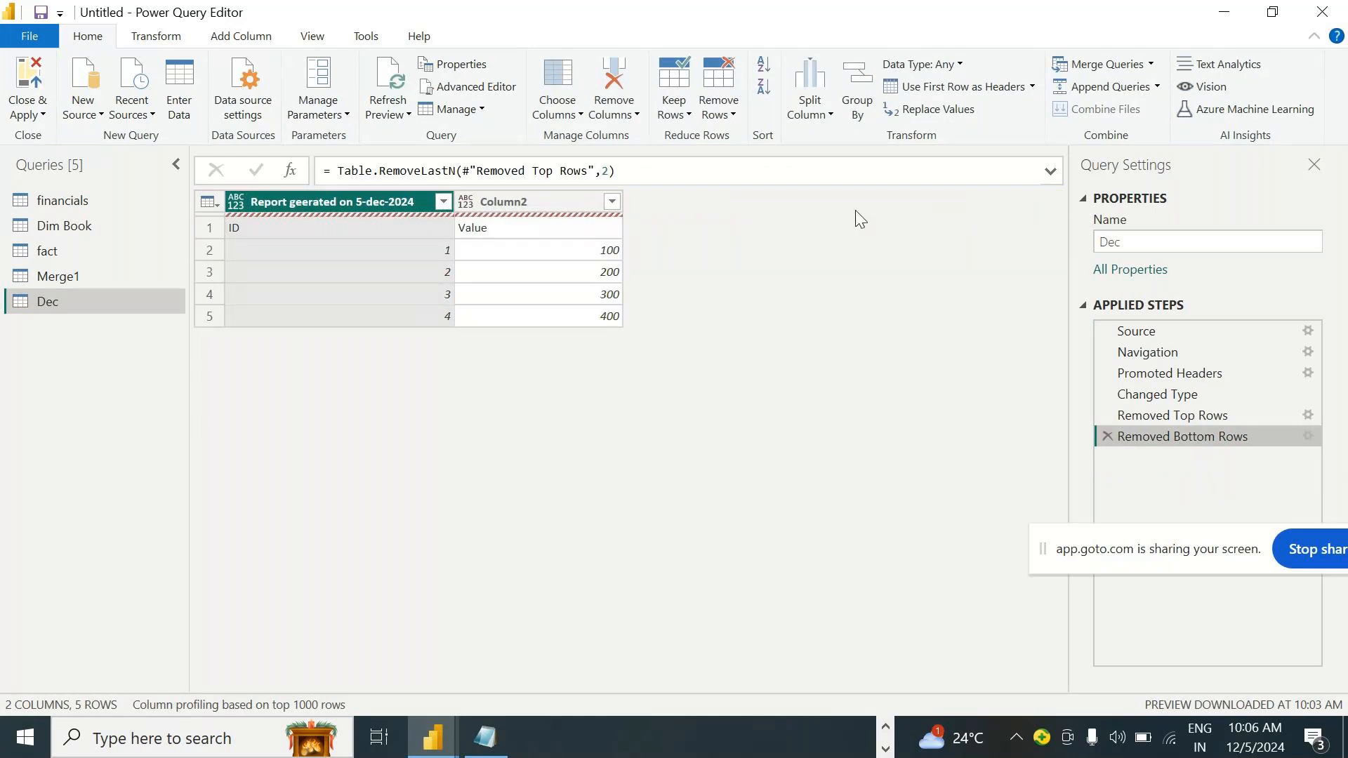
pyautogui.click(405, 112)
pyautogui.click(410, 141)
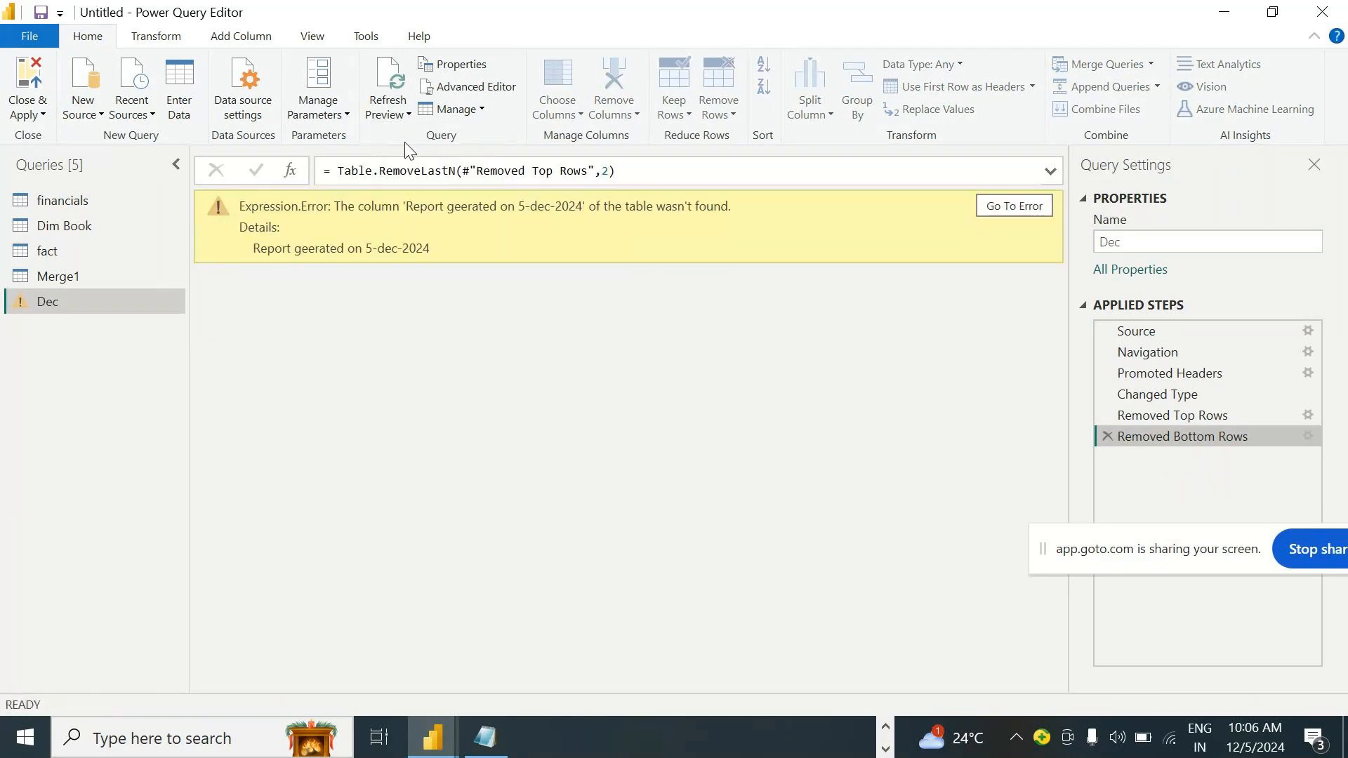
# Open the Dim Book query and turn its column headers into the first row
pyautogui.click(38, 278)
pyautogui.click(56, 249)
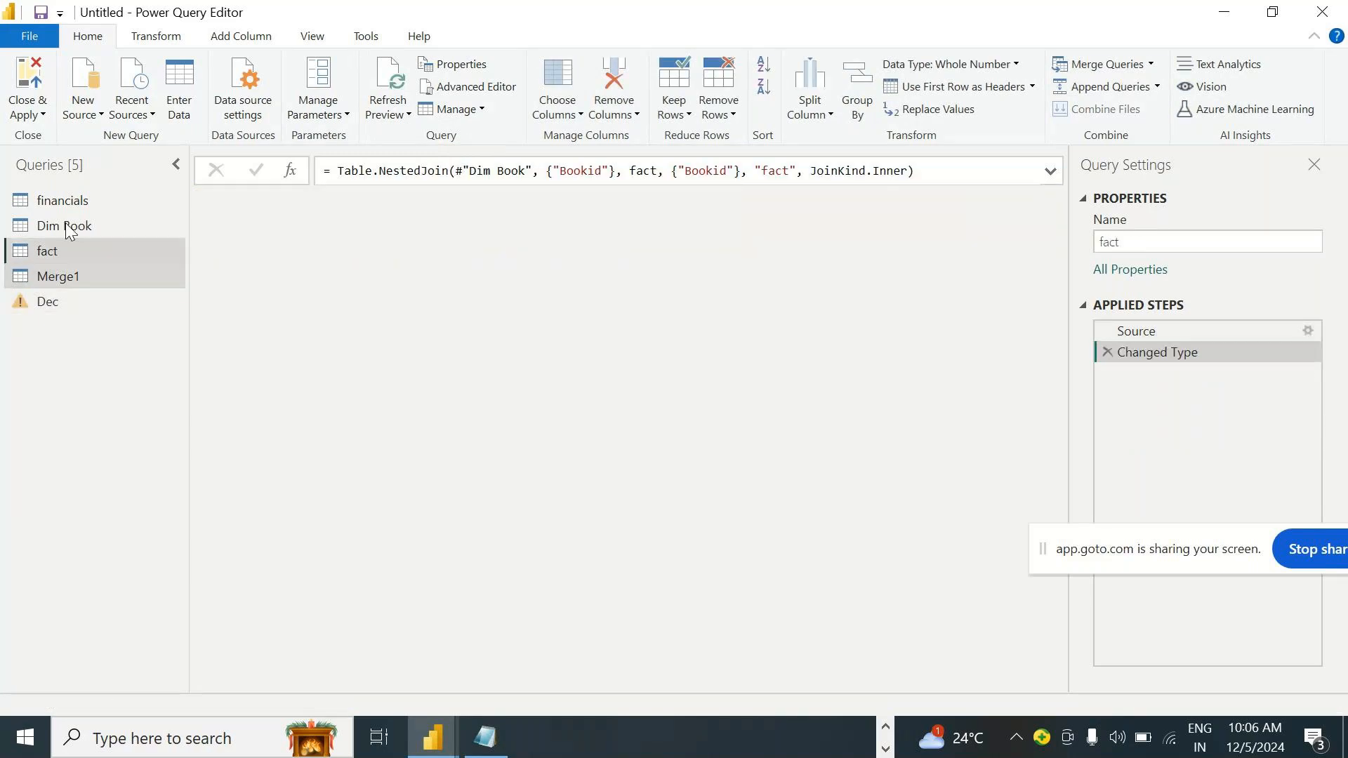
pyautogui.click(67, 225)
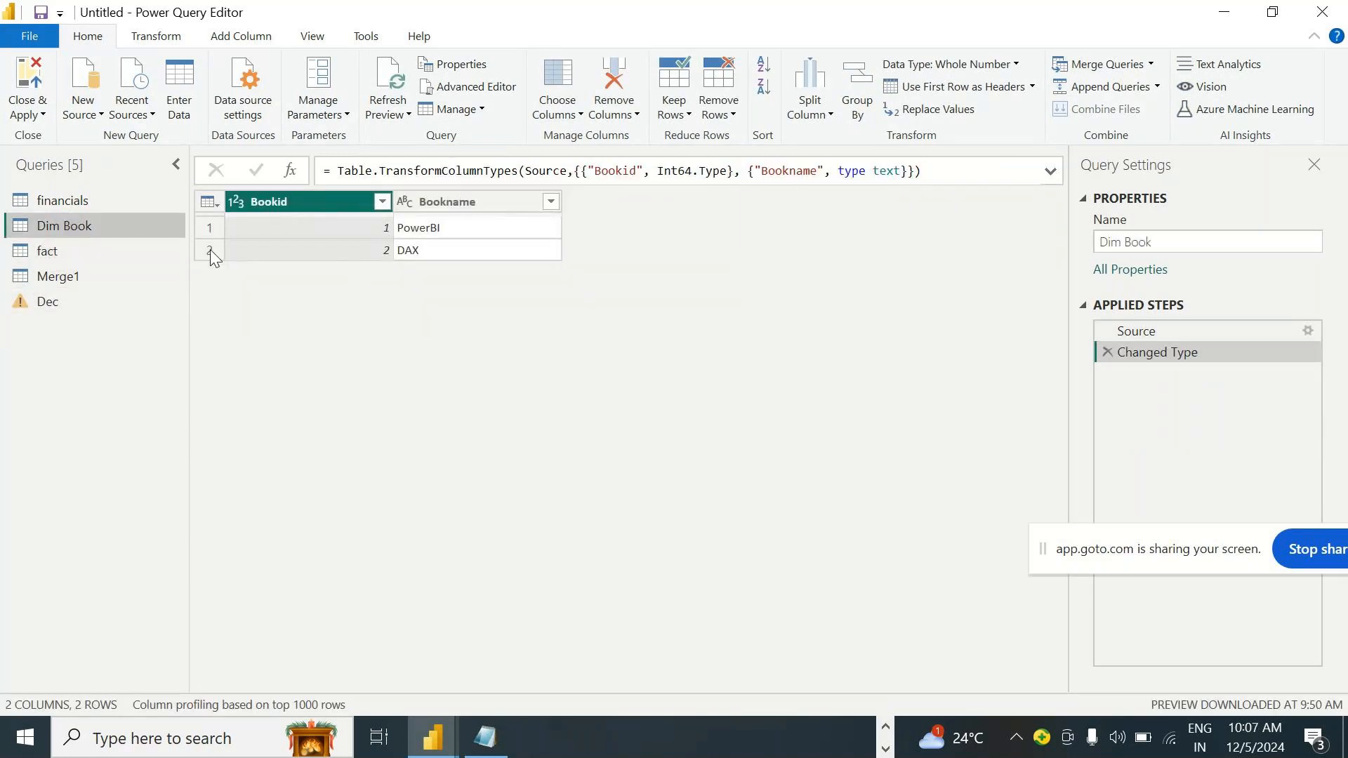
pyautogui.click(1031, 86)
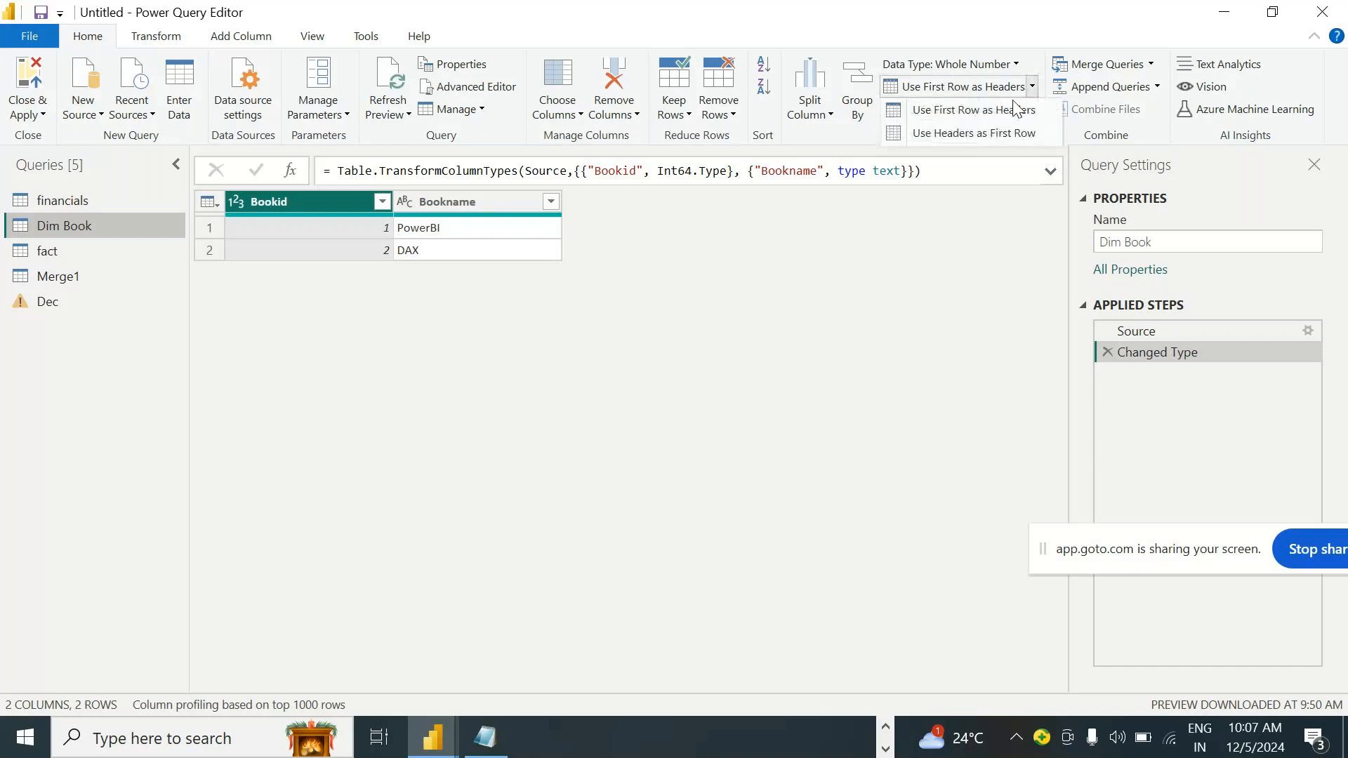
pyautogui.click(999, 135)
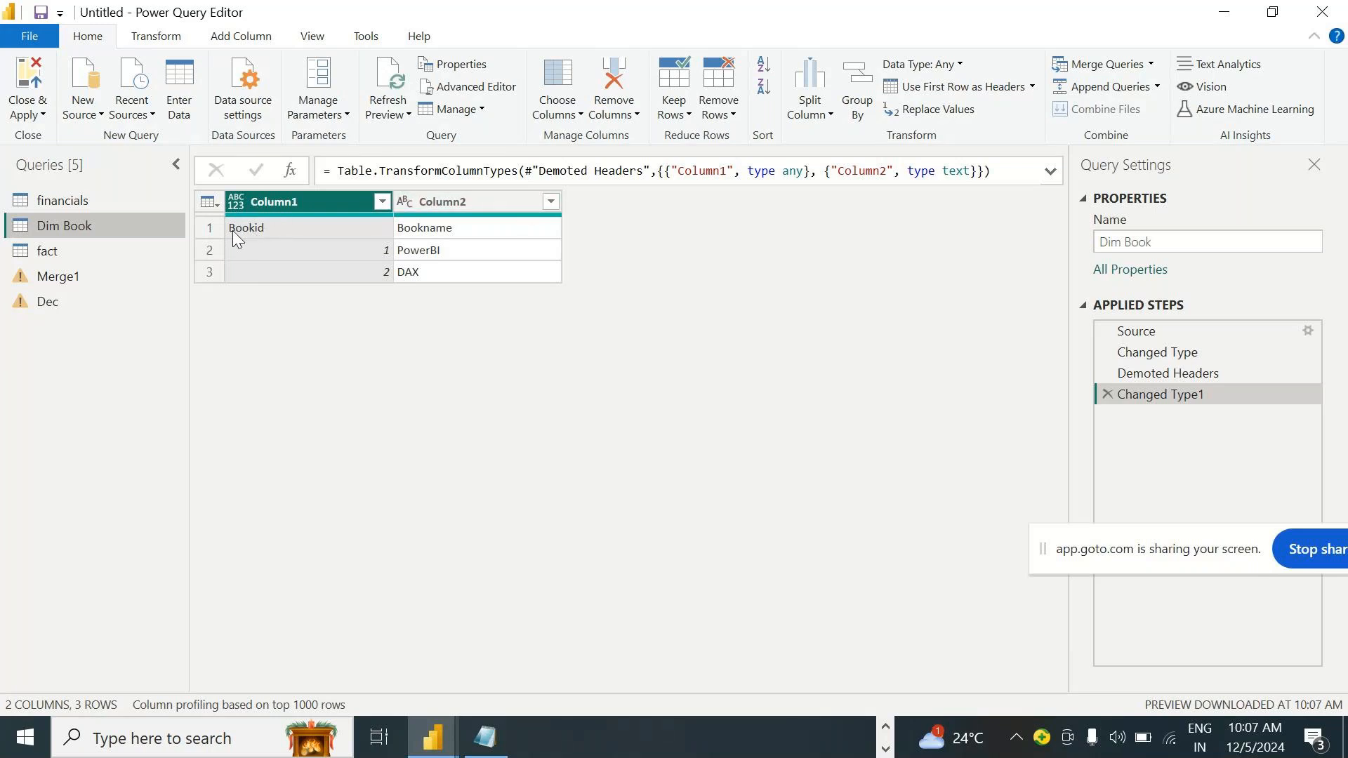
# Promote the first row to headers twice in succession in the Dim Book query
pyautogui.click(1032, 86)
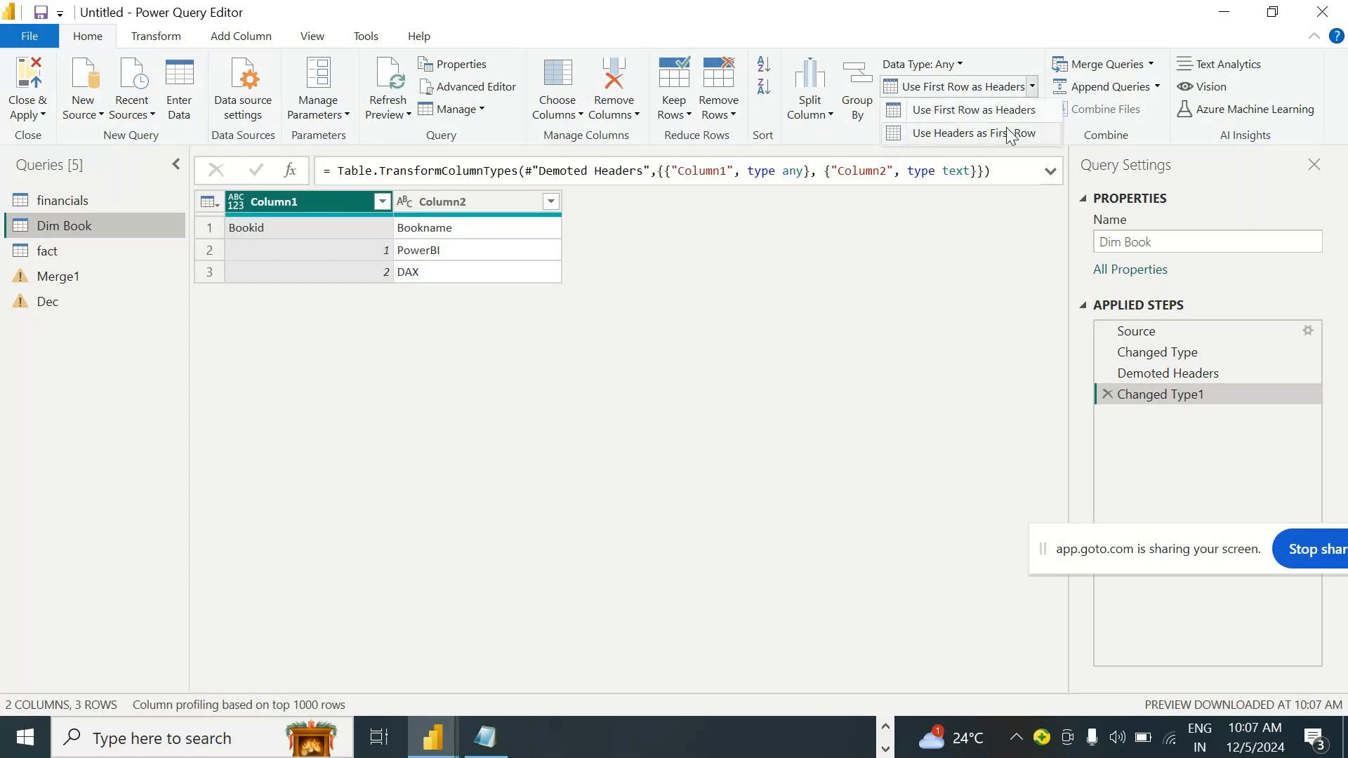
pyautogui.click(1010, 112)
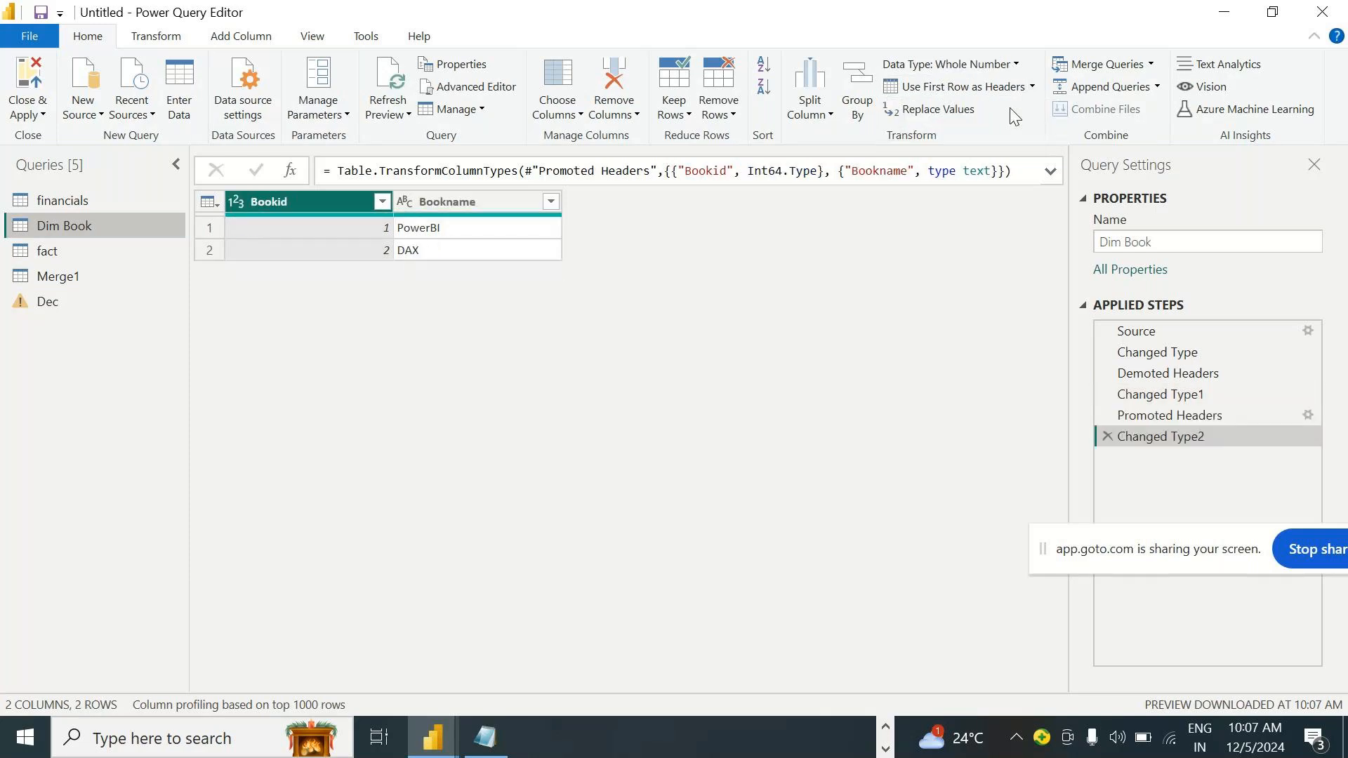
pyautogui.click(1031, 87)
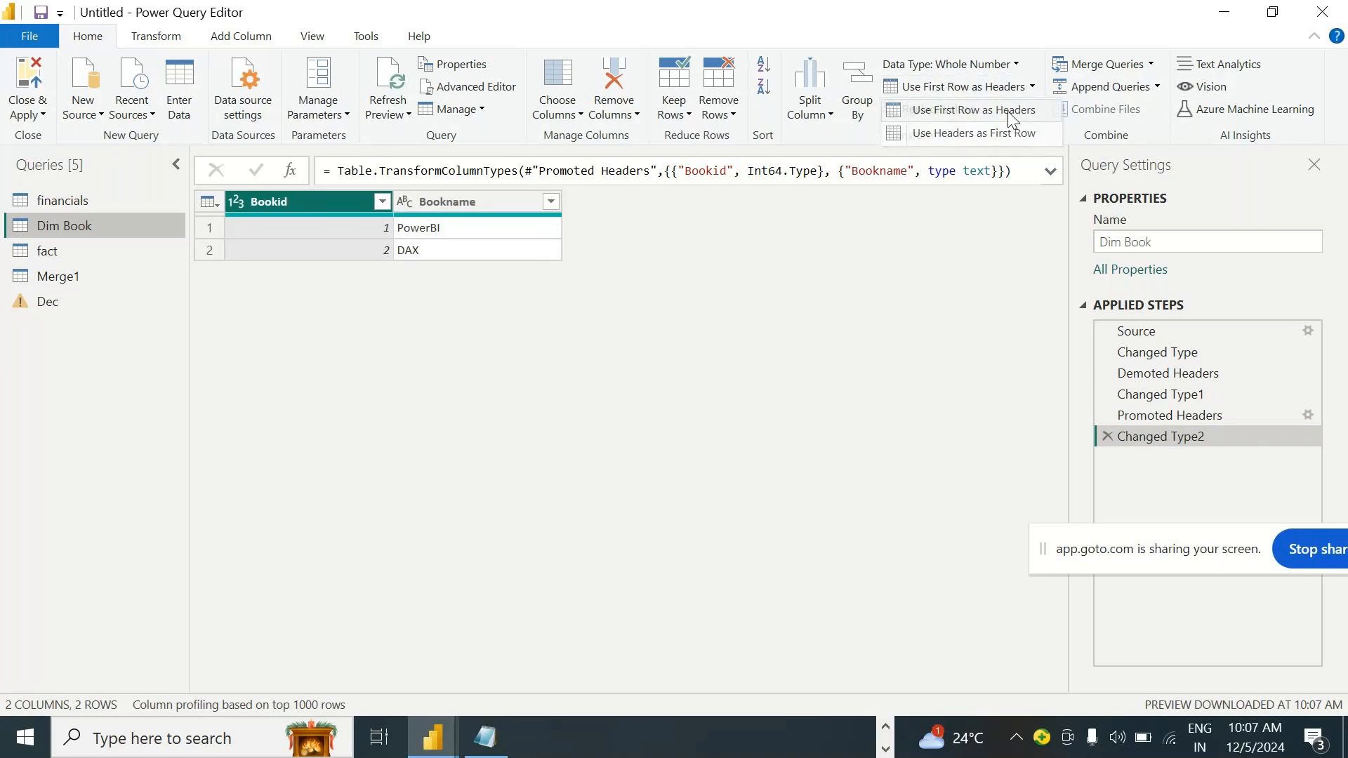
pyautogui.click(1007, 112)
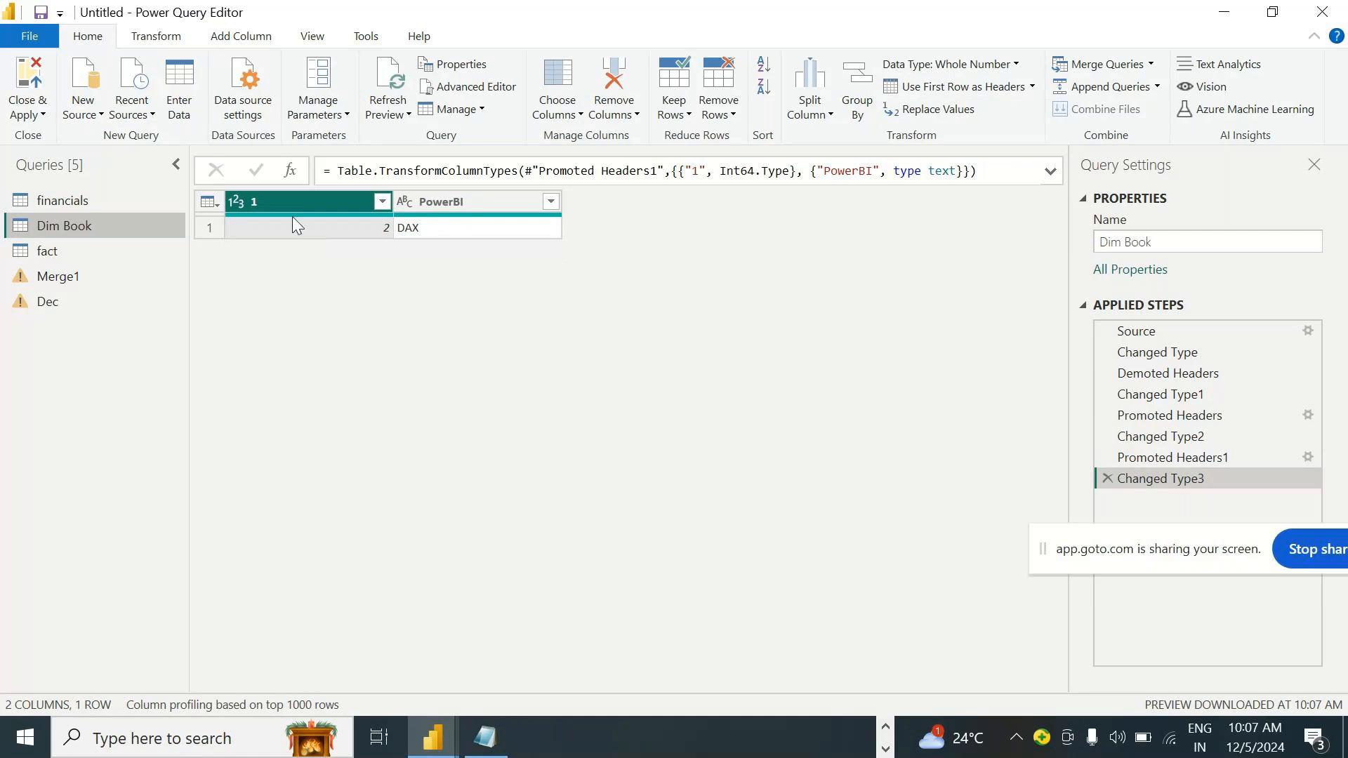
# Demote the Dim Book headers to the first row again and rename the two columns Bookid and Bookname
pyautogui.click(1025, 91)
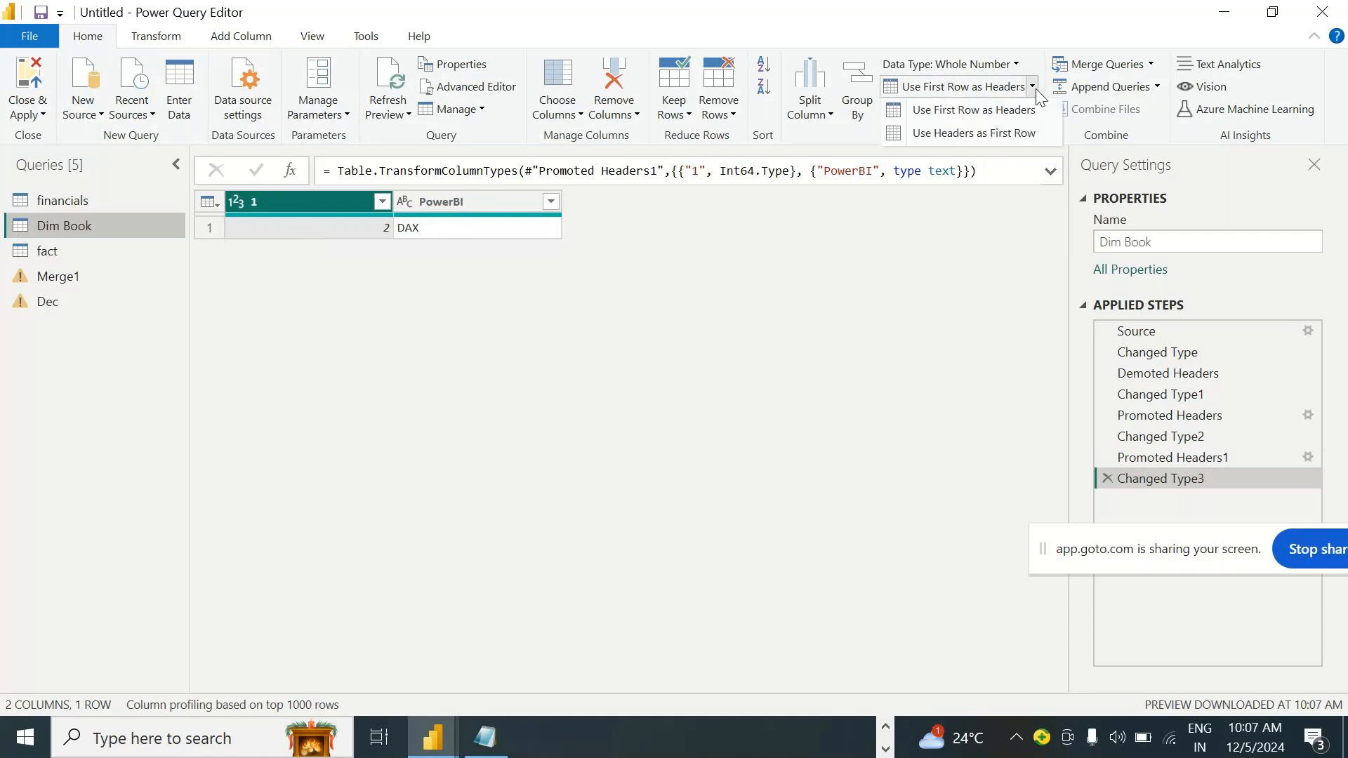
pyautogui.click(1002, 135)
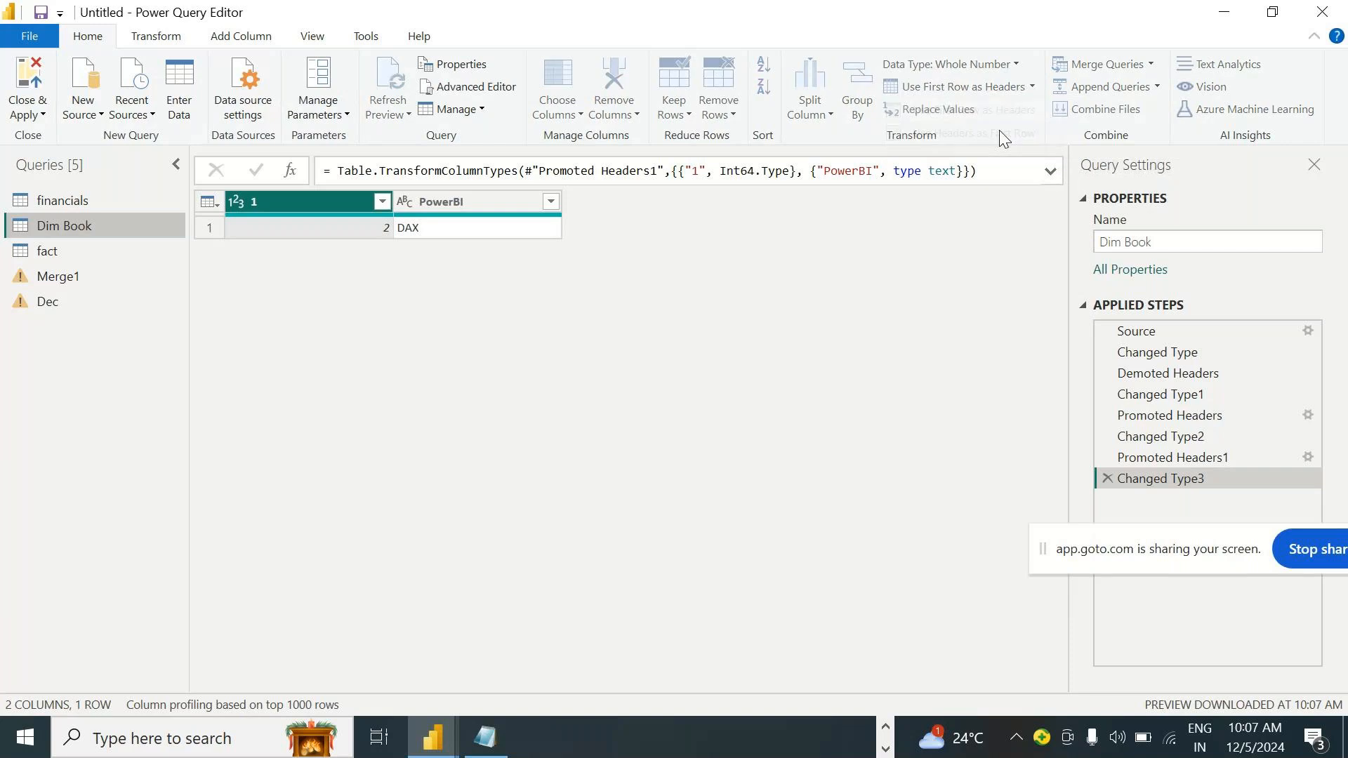
pyautogui.doubleClick(322, 207)
pyautogui.write('Bookid')
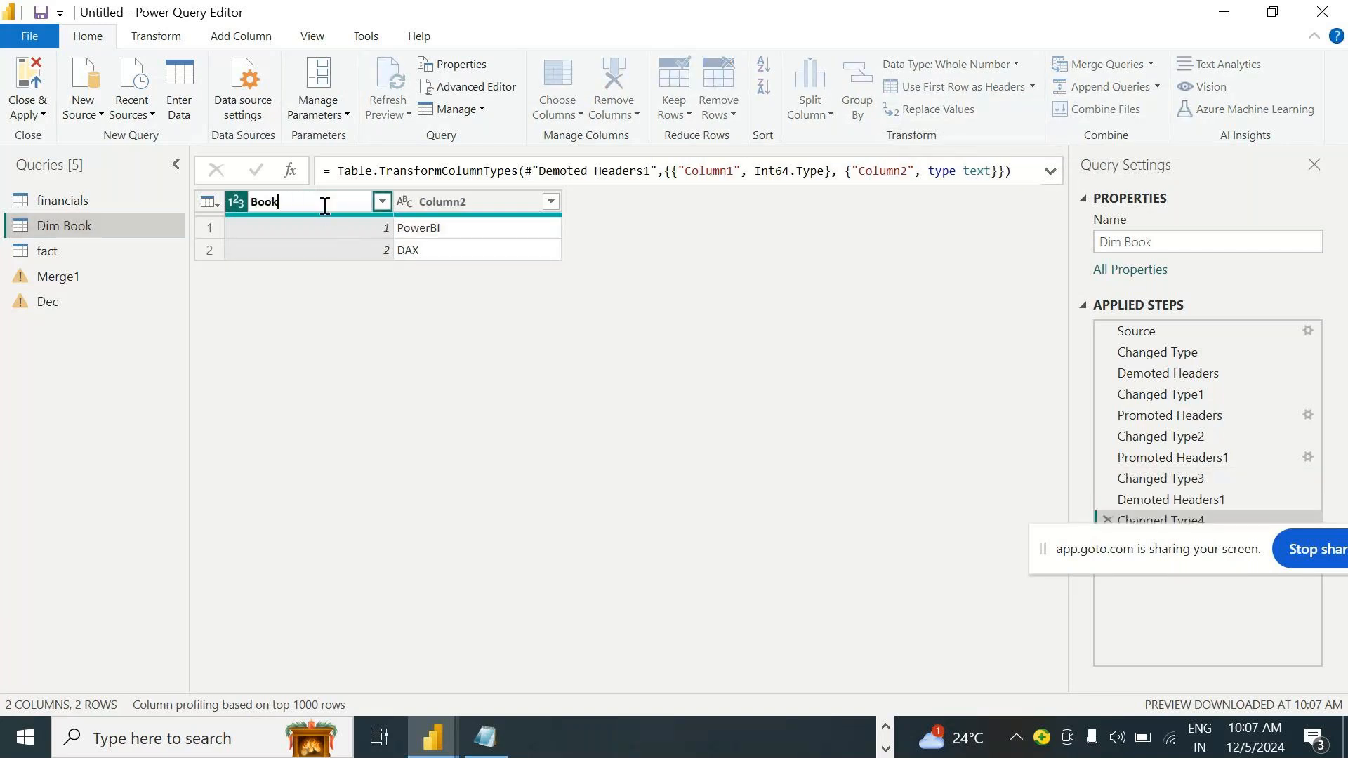
pyautogui.press('Return')
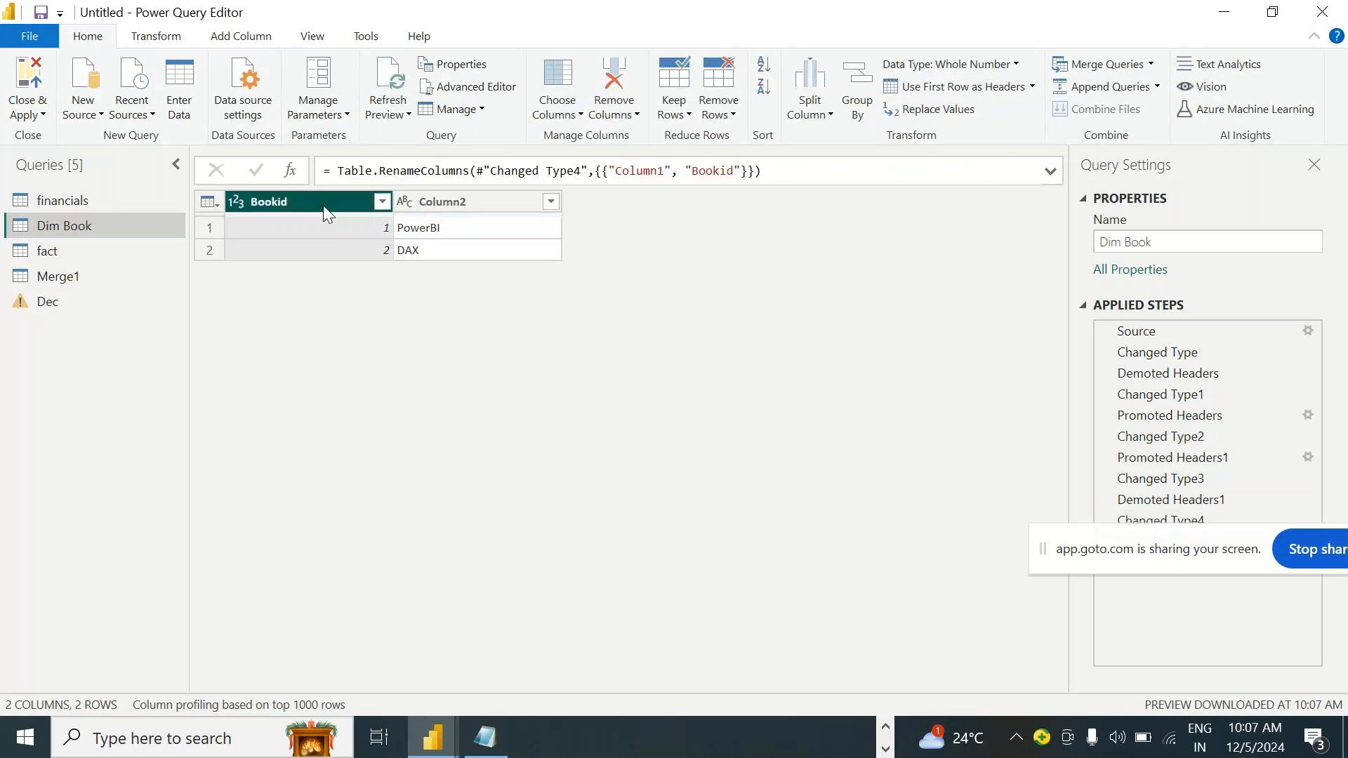
pyautogui.doubleClick(476, 203)
pyautogui.write('Booknam')
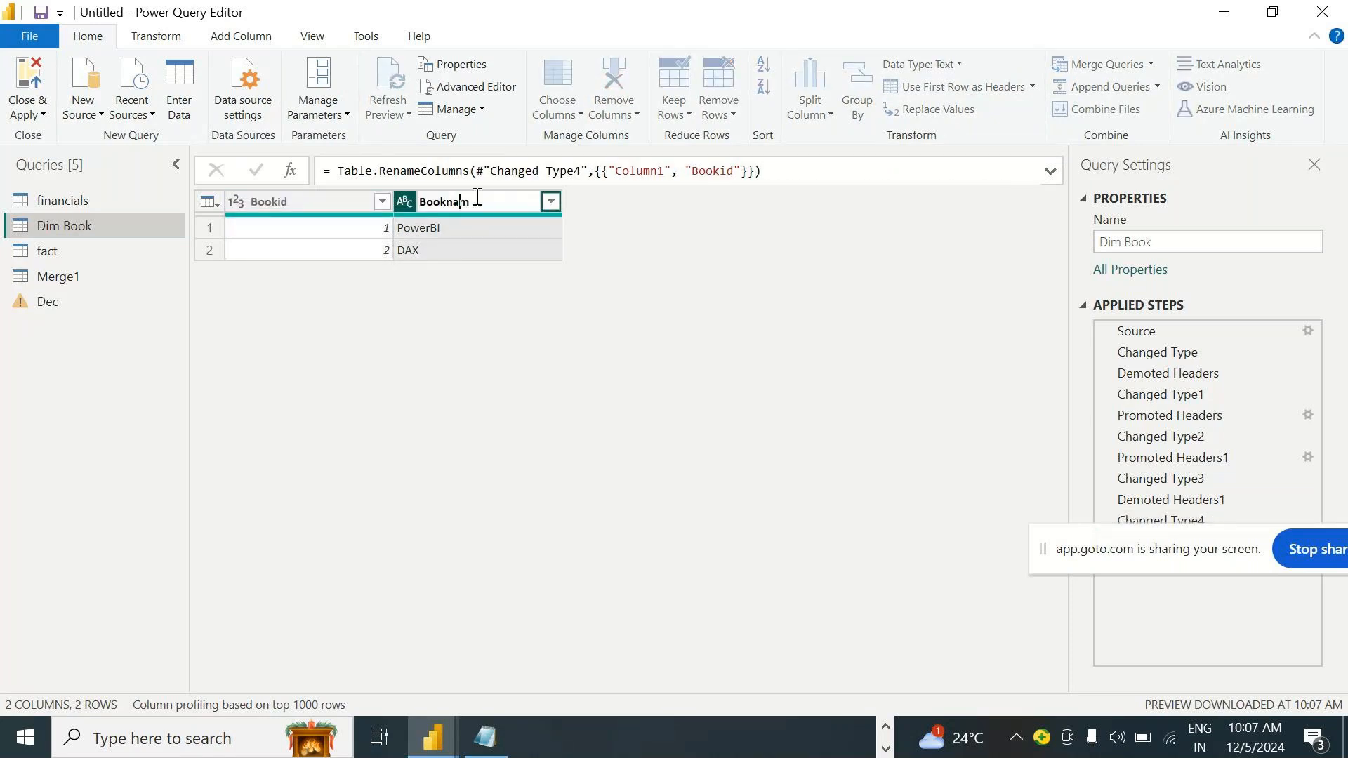
pyautogui.write('e')
pyautogui.press('Return')
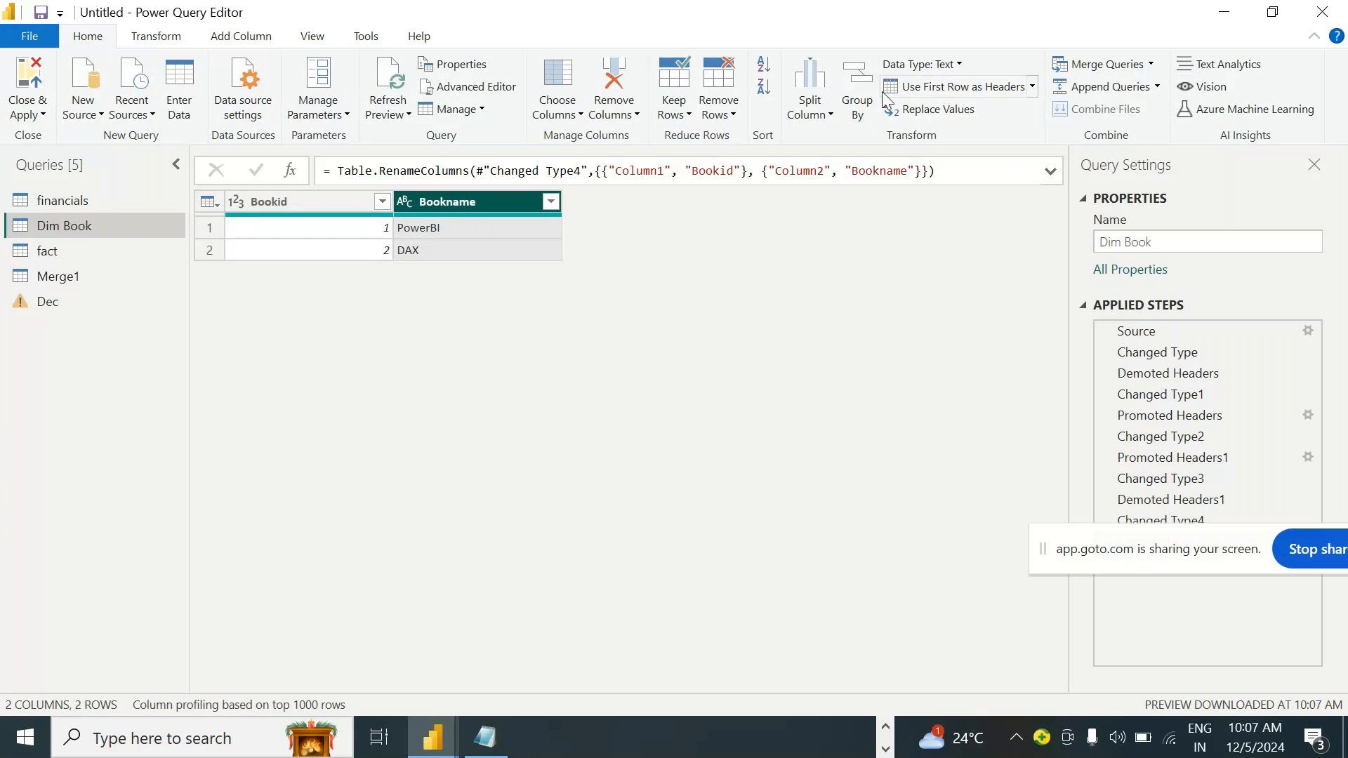
pyautogui.click(1033, 87)
pyautogui.click(831, 473)
# Try replacing "a" with "A" in the Country column of the financials query, and delete that replacement step
pyautogui.click(67, 200)
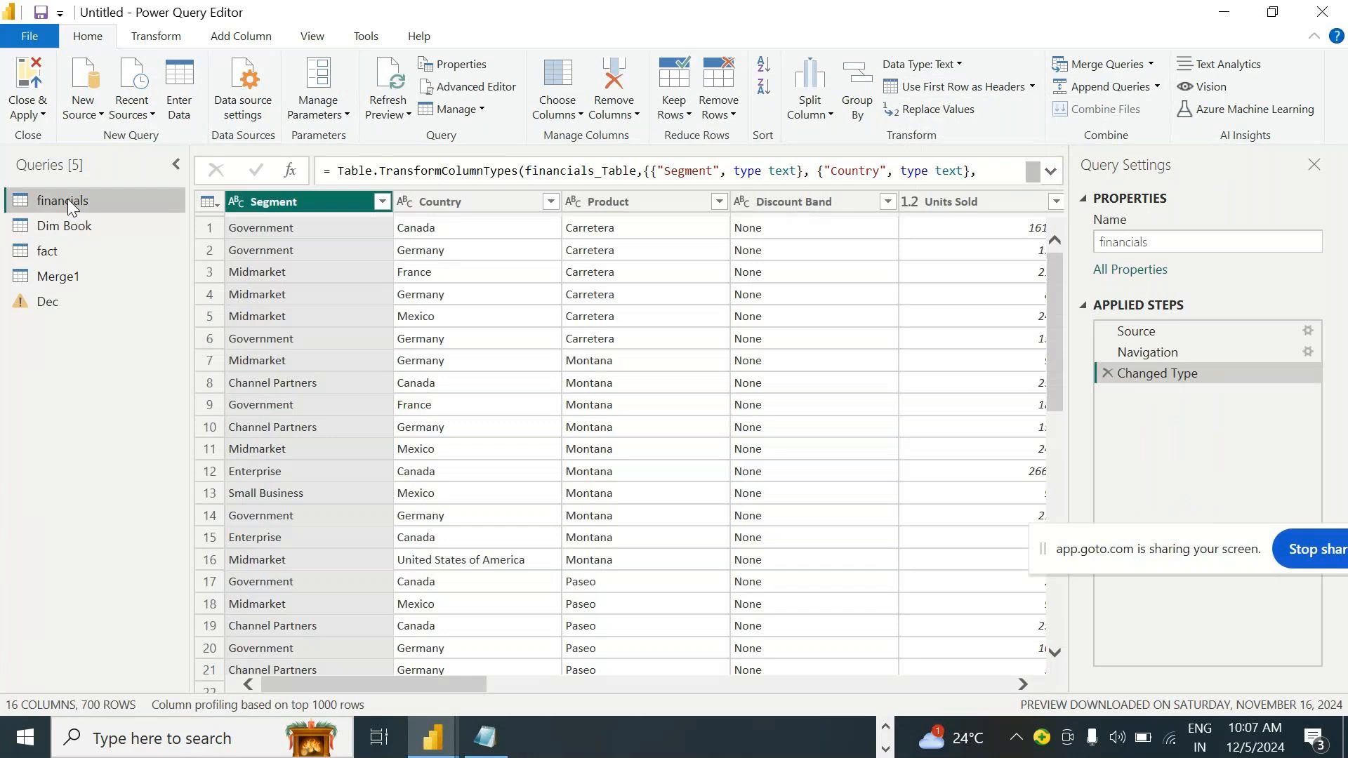
pyautogui.click(466, 196)
pyautogui.rightClick(466, 197)
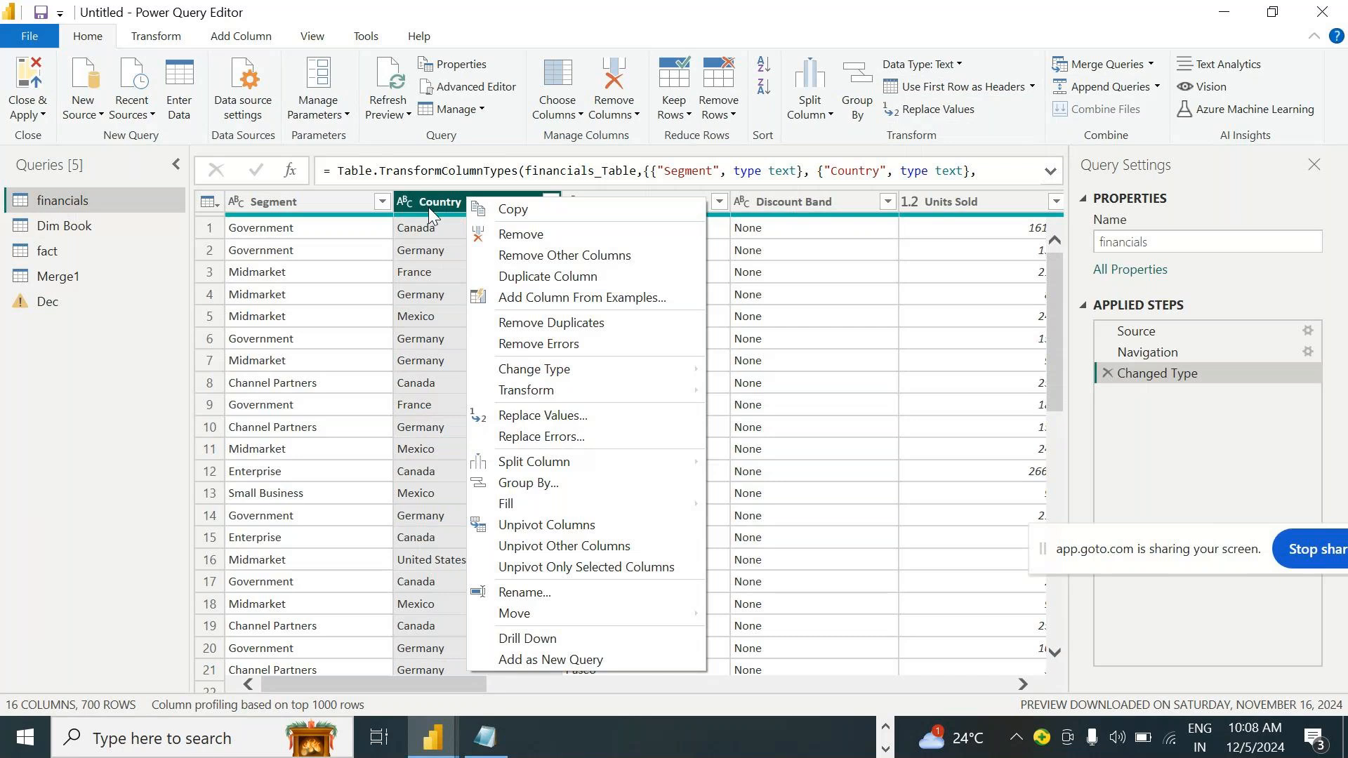
pyautogui.click(554, 417)
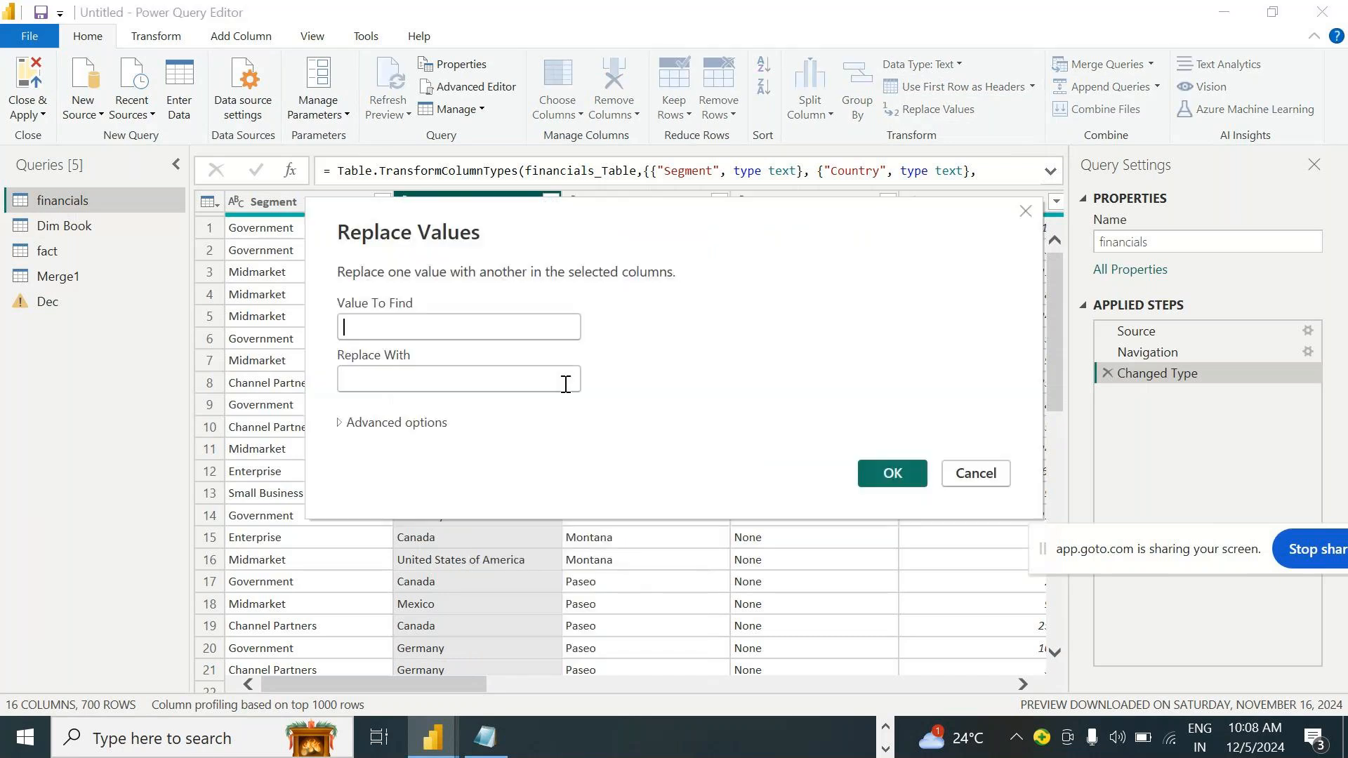
pyautogui.write('a')
pyautogui.click(434, 375)
pyautogui.write('A')
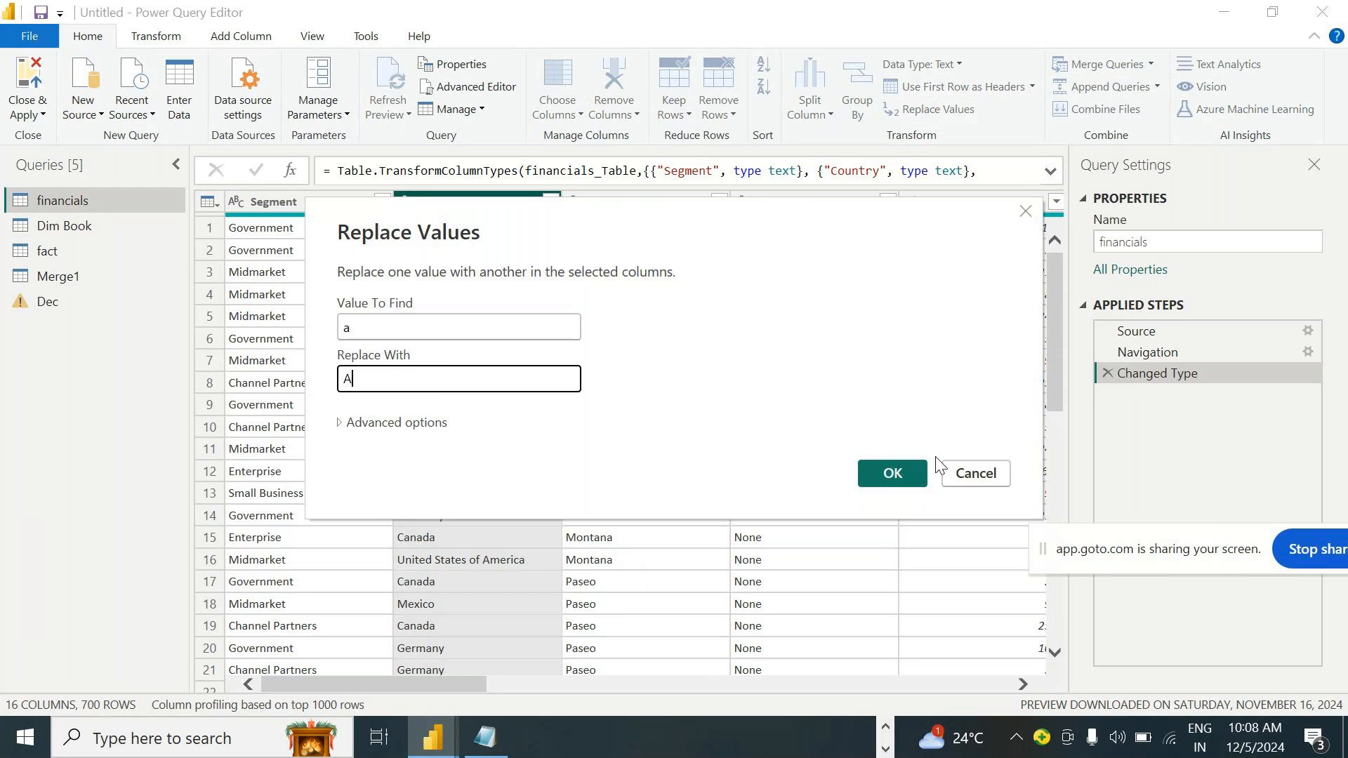
pyautogui.click(904, 469)
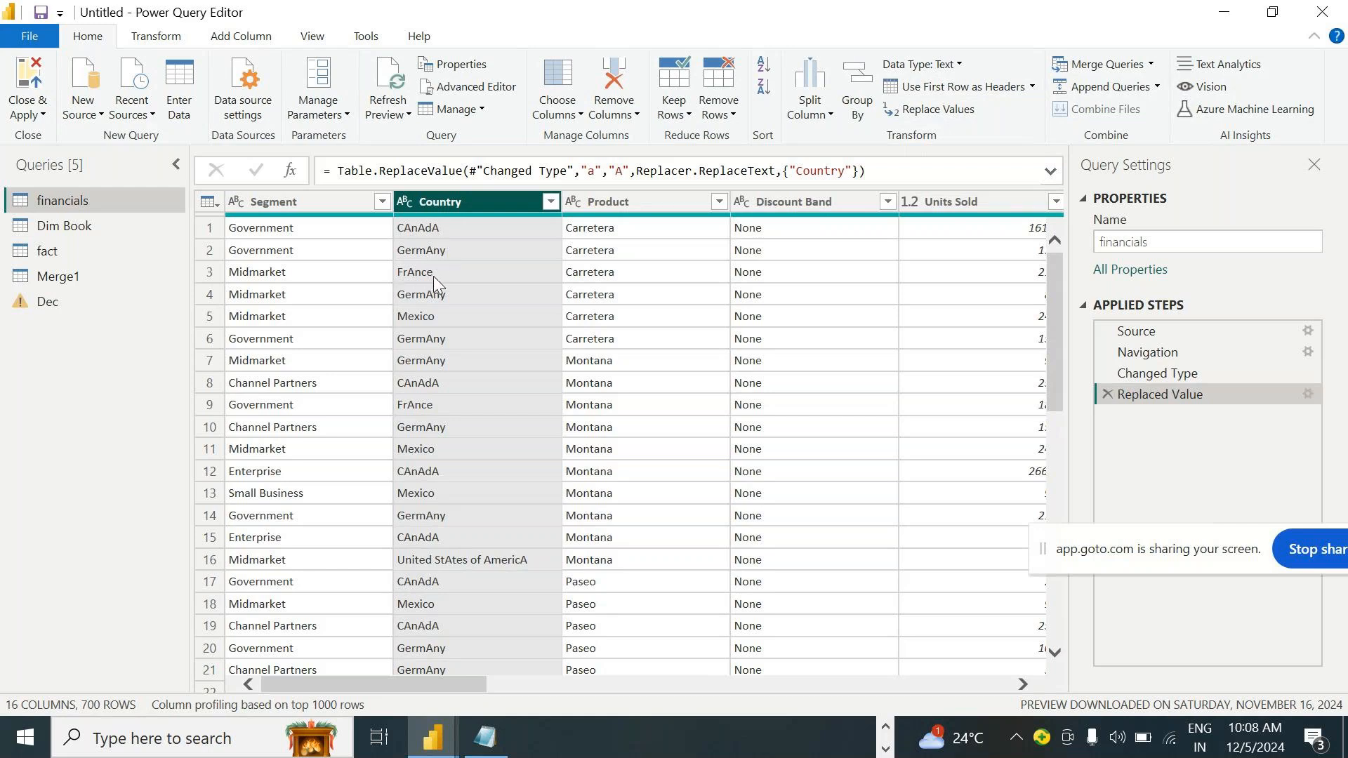
pyautogui.click(1109, 393)
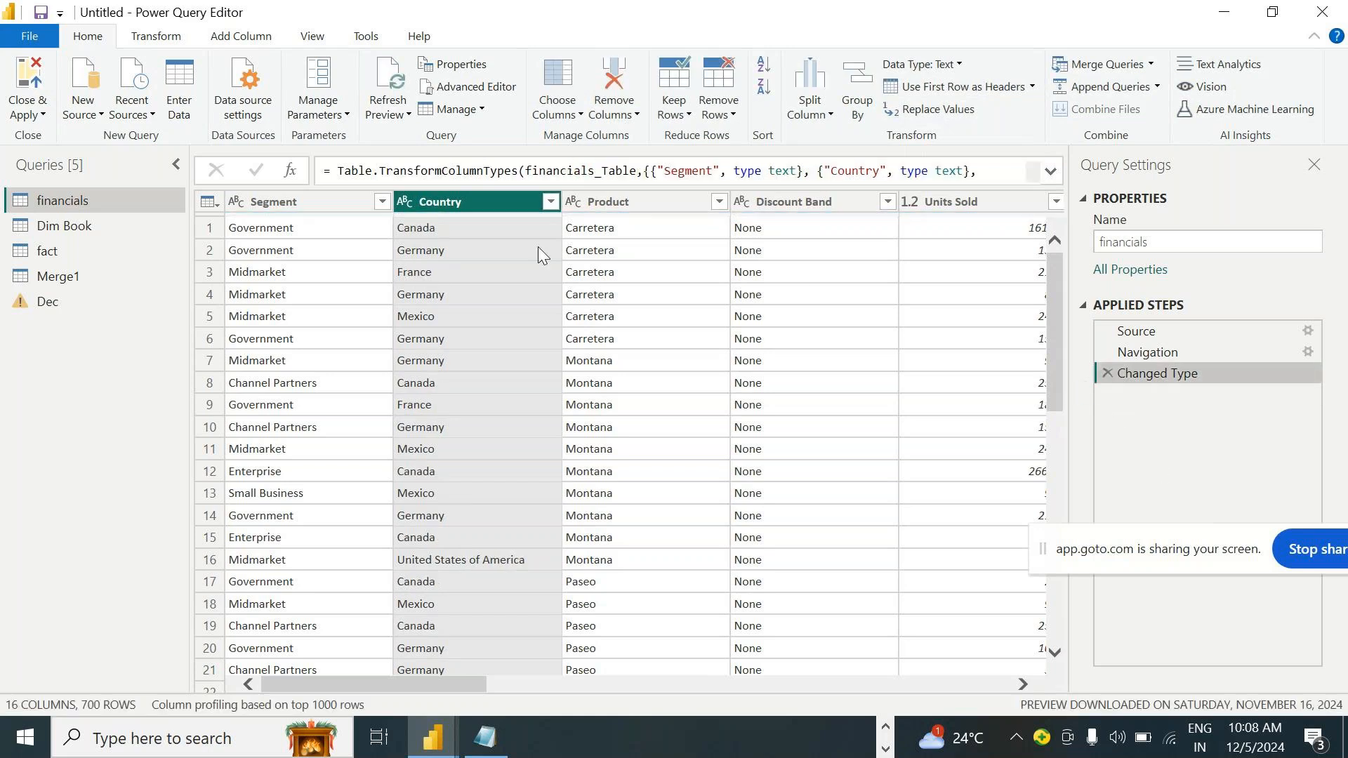
# Replace the value "Canada" with "C" in the Country column of the financials query
pyautogui.rightClick(465, 199)
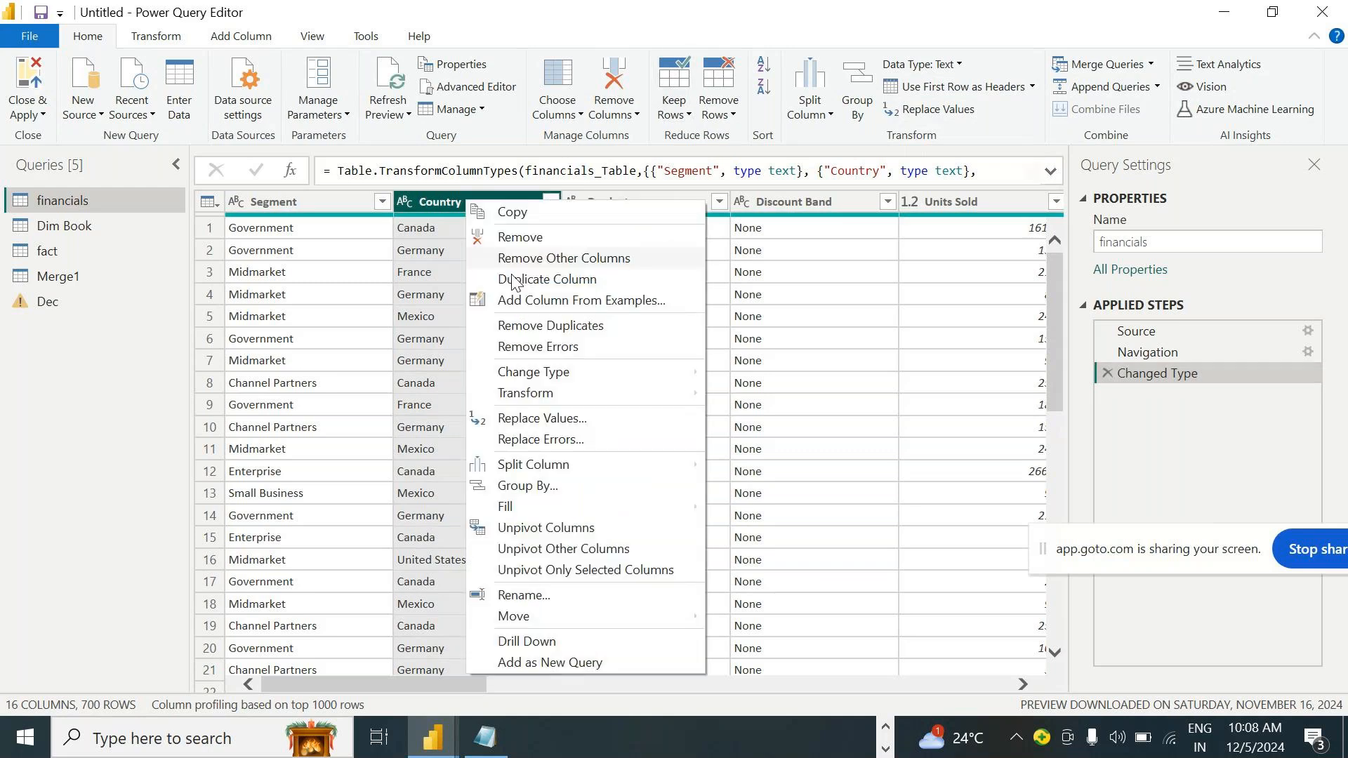
pyautogui.click(568, 421)
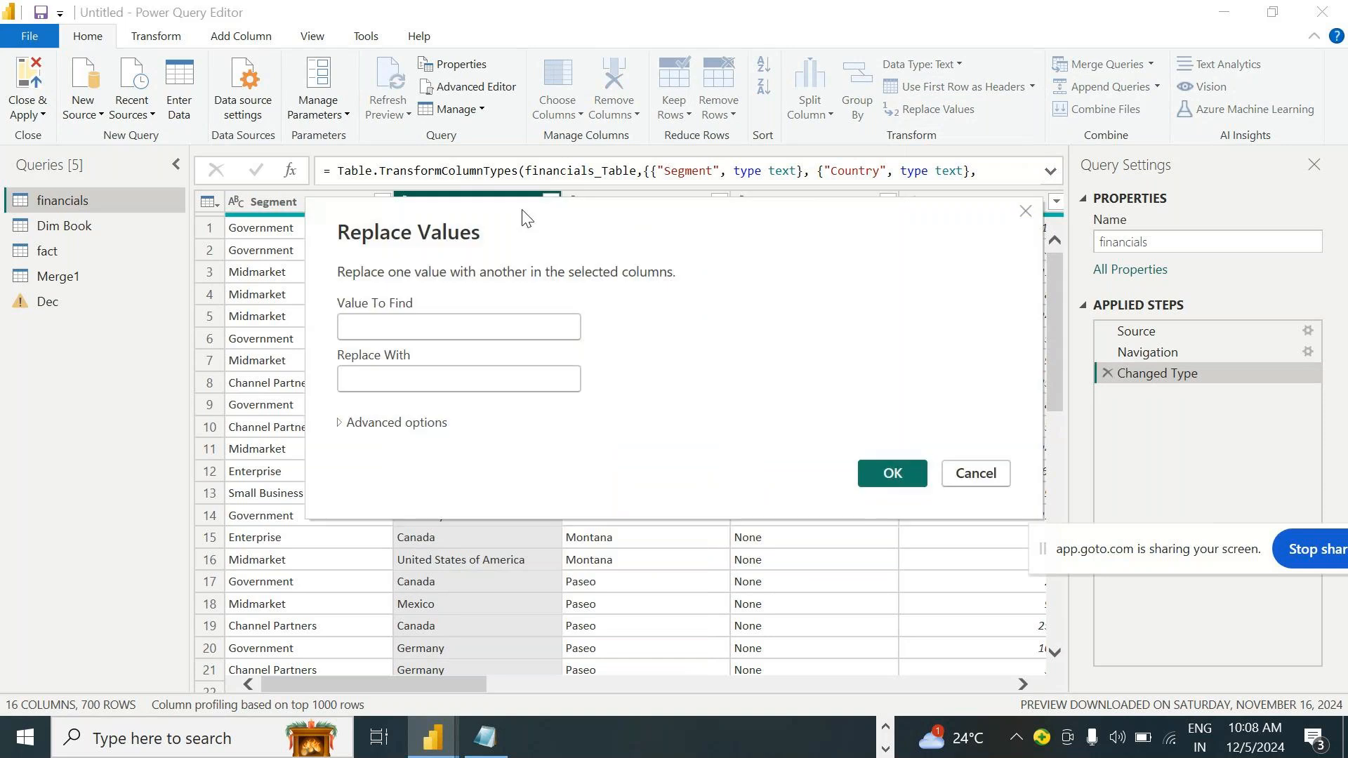
pyautogui.moveTo(520, 216); pyautogui.dragTo(806, 136)
pyautogui.click(655, 253)
pyautogui.write('Canada')
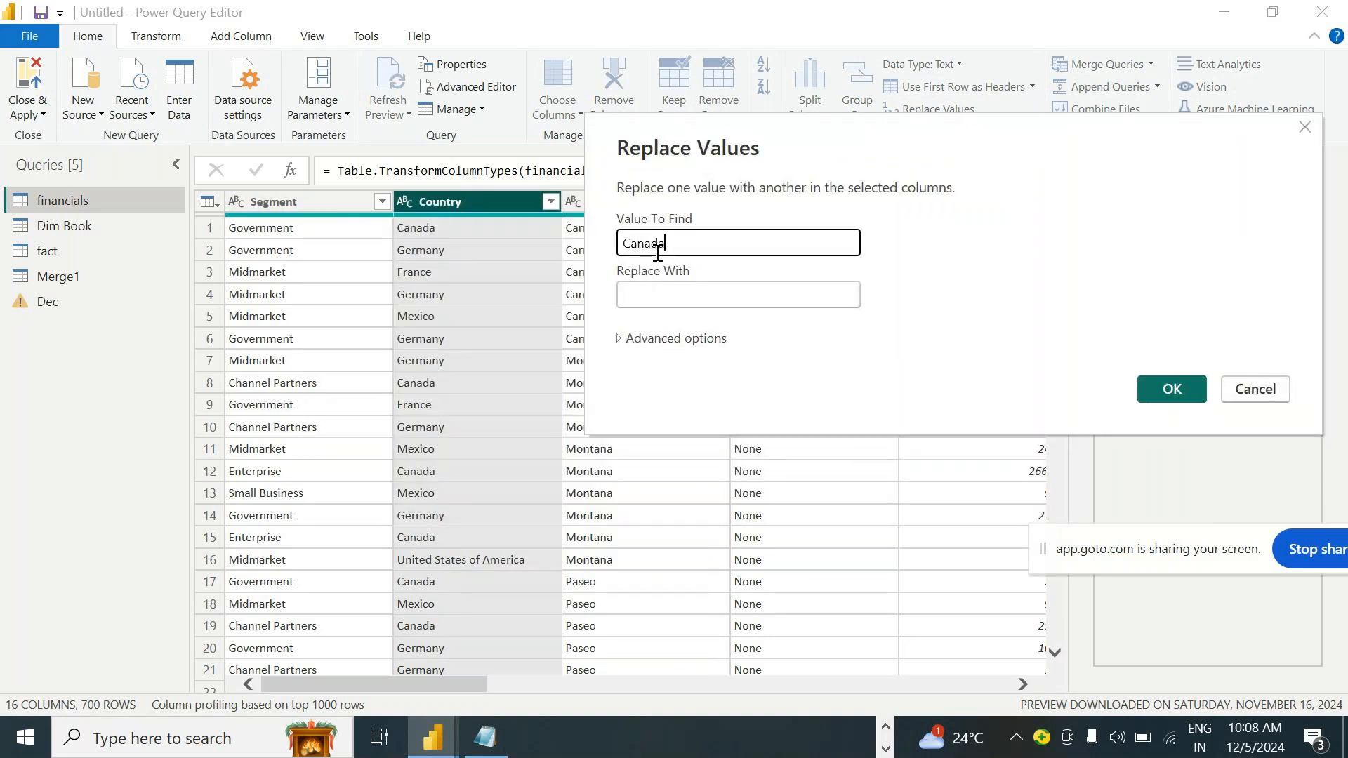
pyautogui.click(707, 304)
pyautogui.write('C')
pyautogui.click(1170, 386)
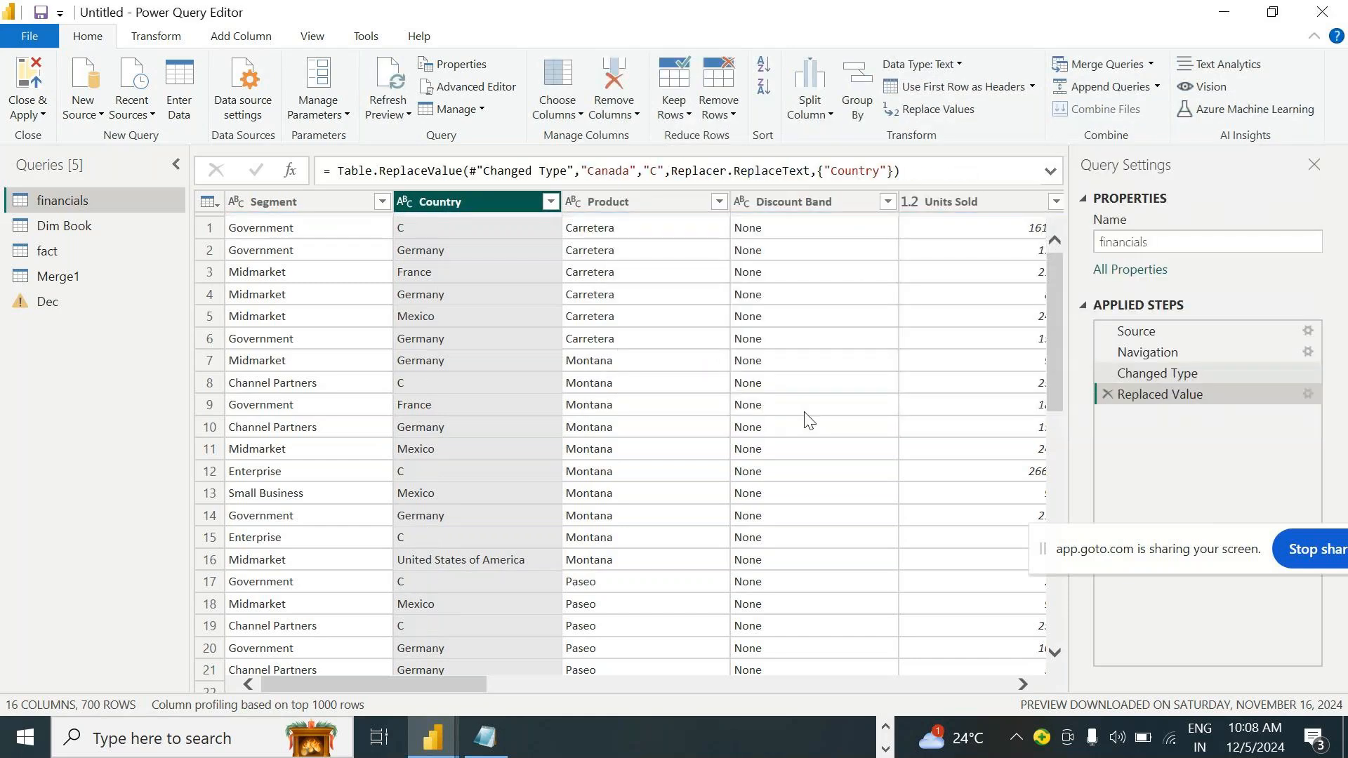
pyautogui.rightClick(626, 203)
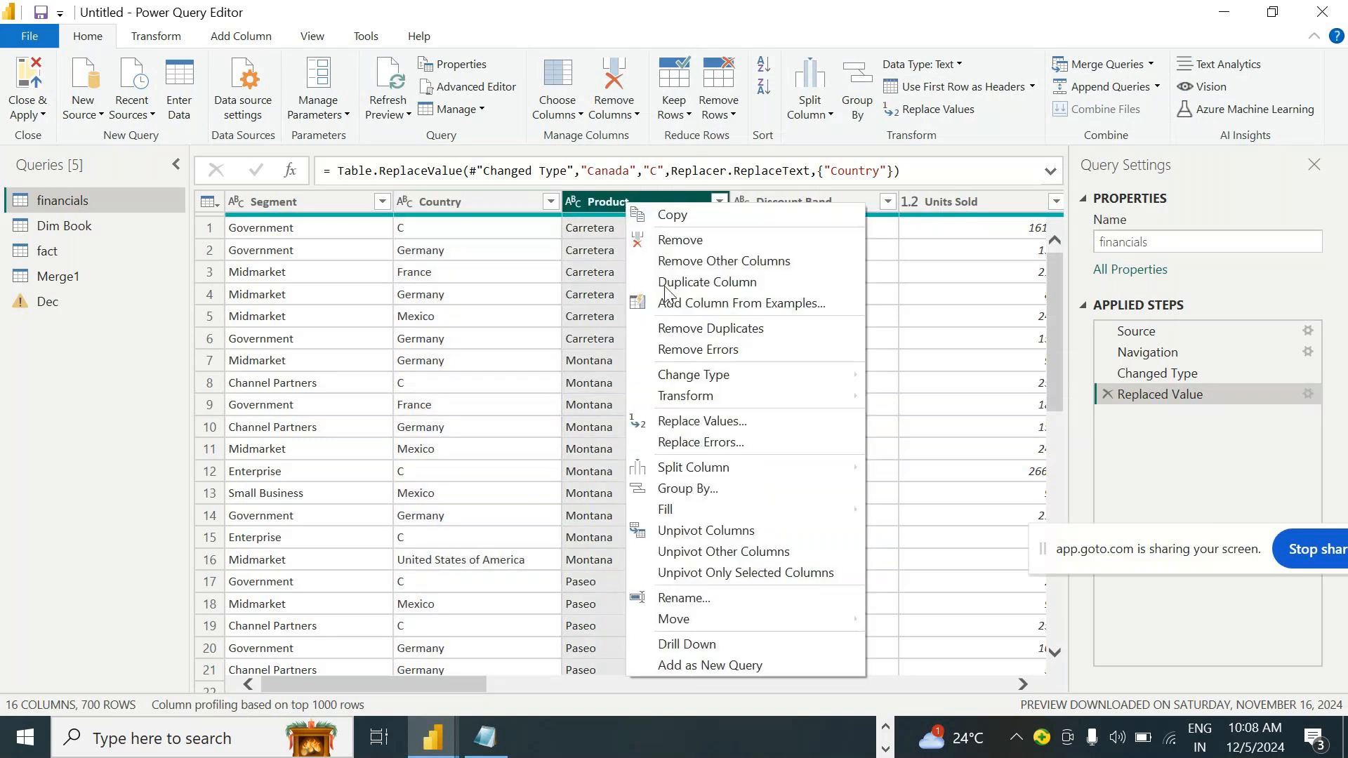
pyautogui.click(695, 422)
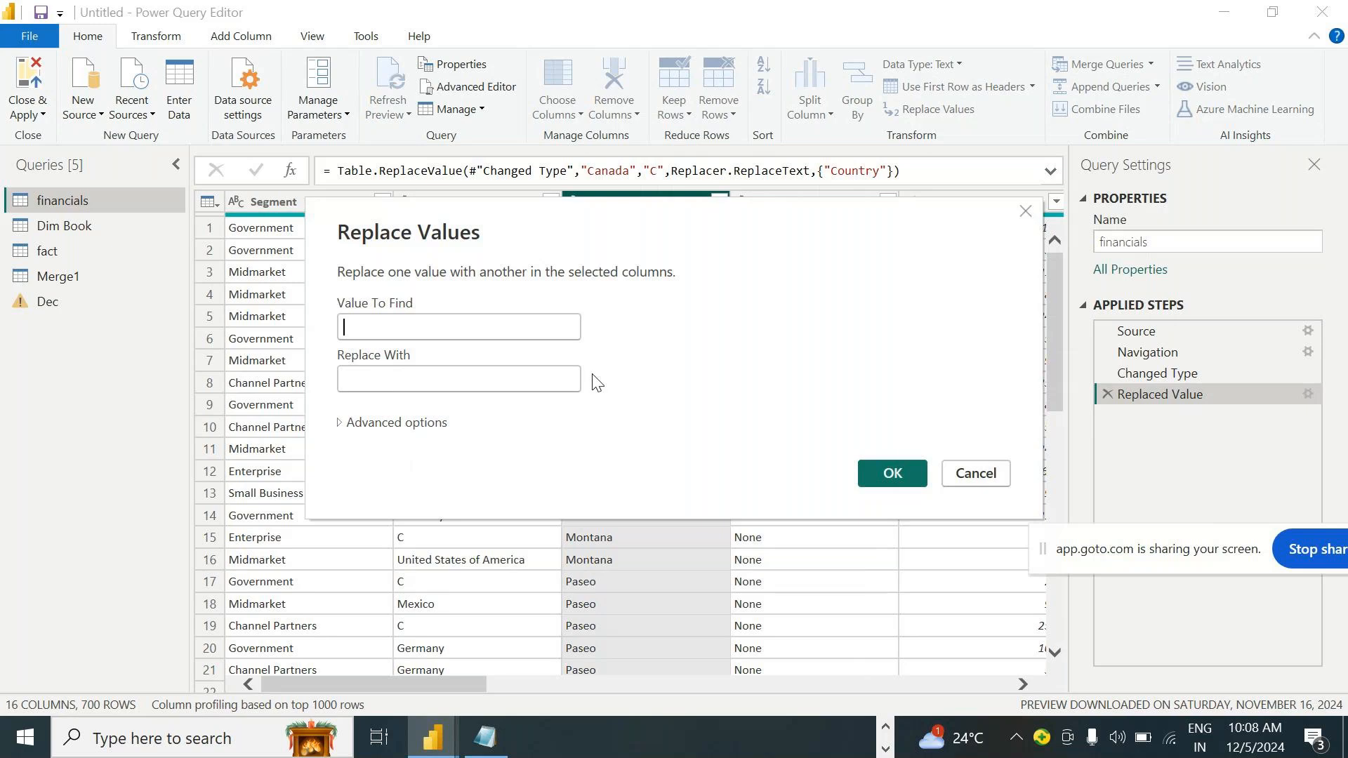
pyautogui.click(975, 477)
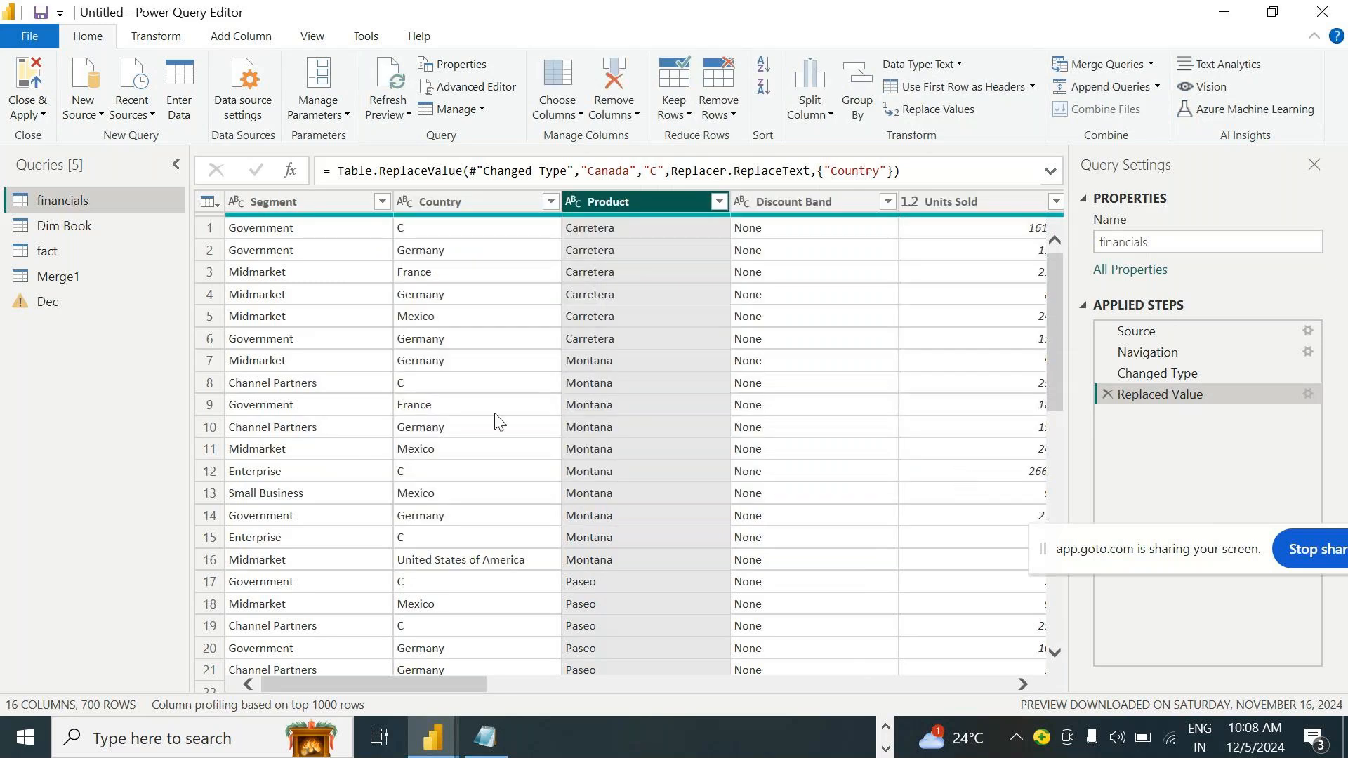
# Examine the data types of the Country, Product, Discount Band and Units Sold columns in the financials query
pyautogui.click(963, 66)
pyautogui.click(832, 9)
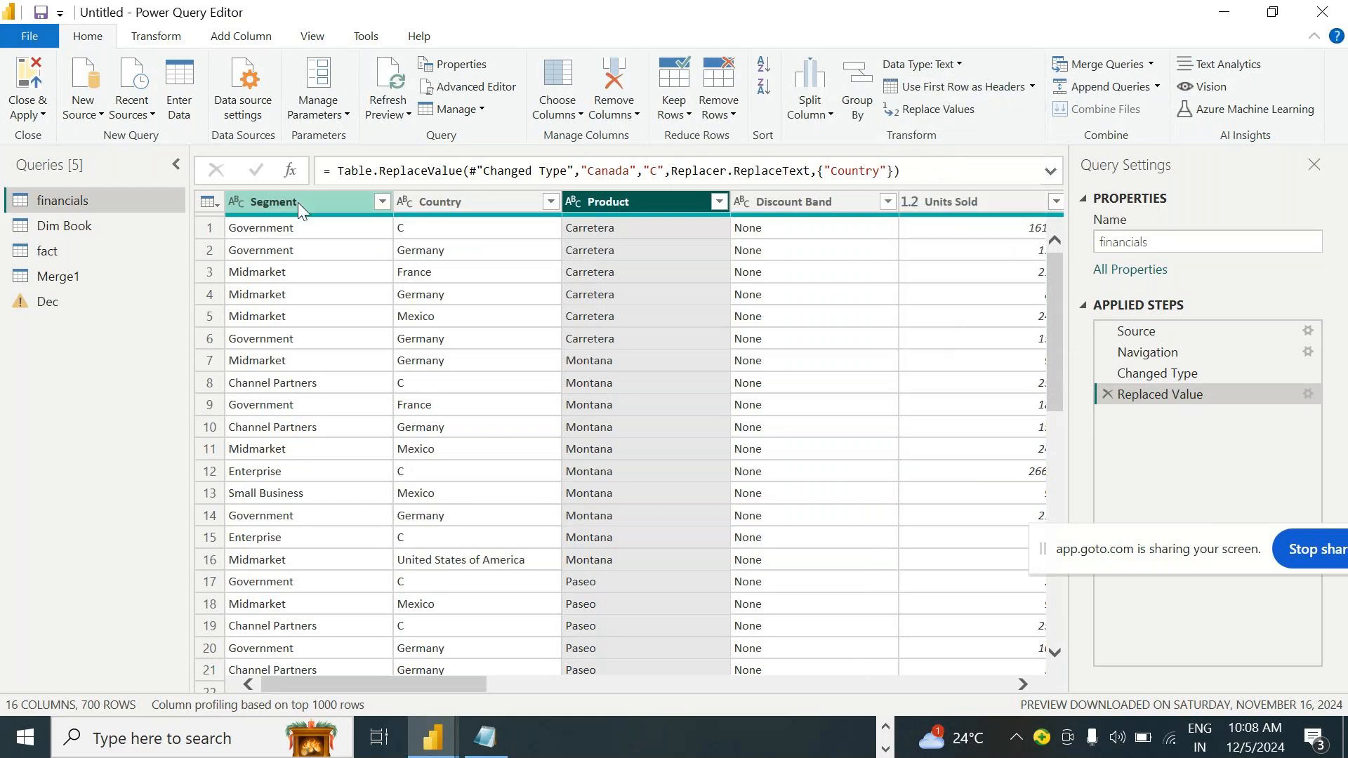
pyautogui.click(795, 199)
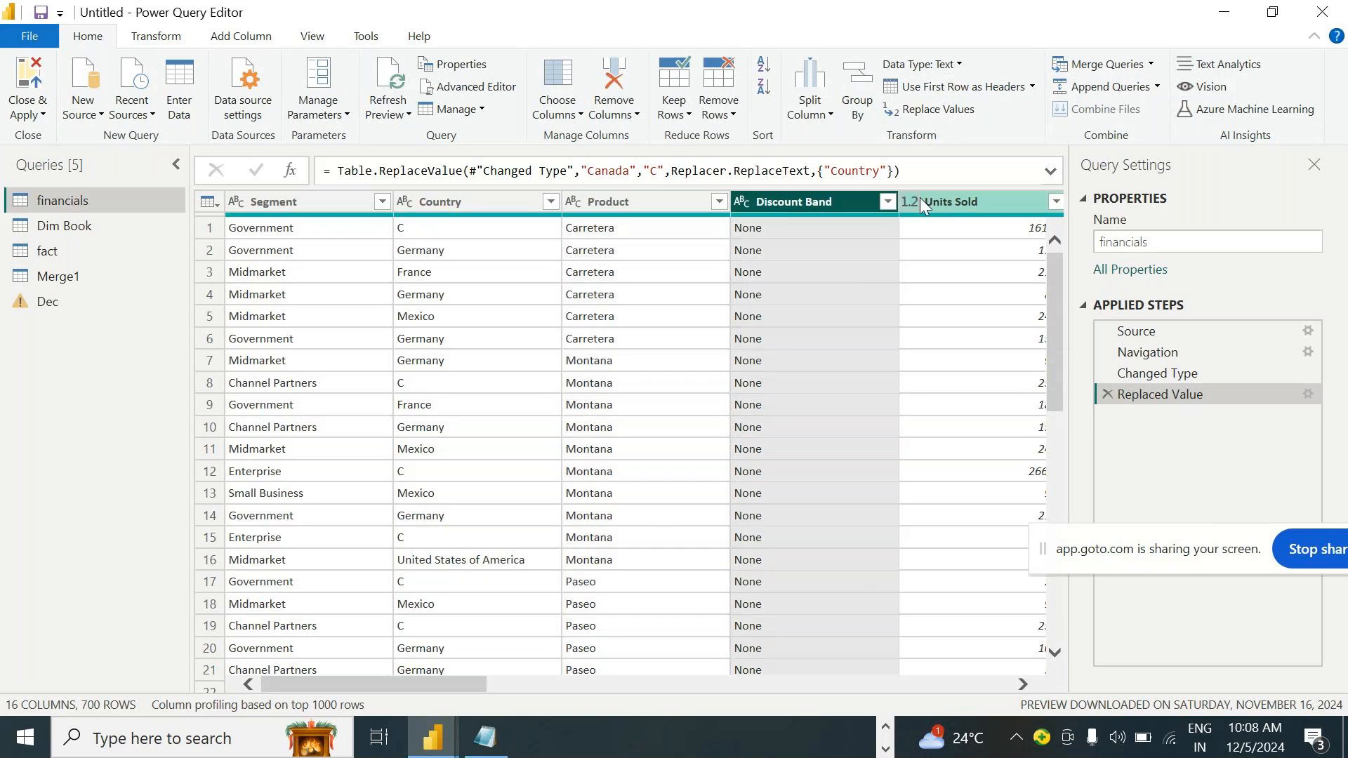
pyautogui.click(920, 197)
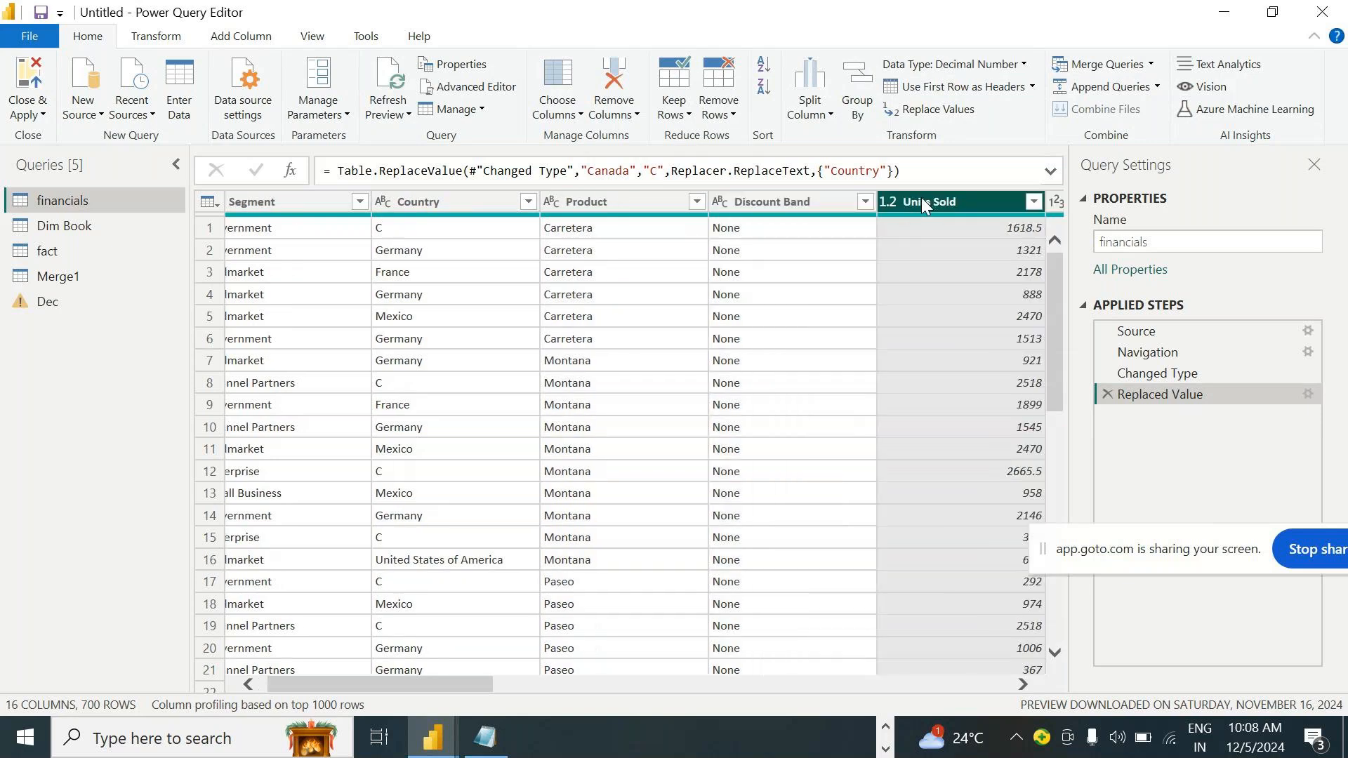
pyautogui.click(157, 38)
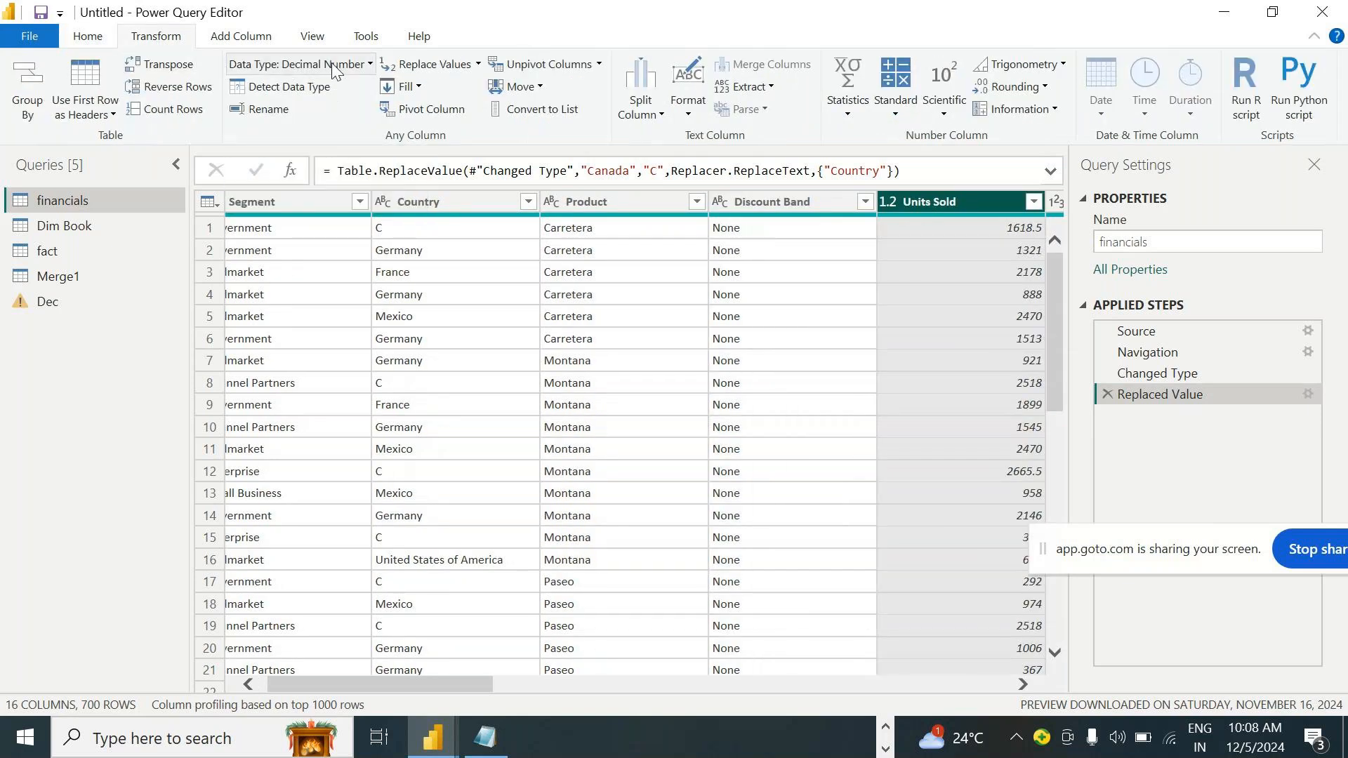
pyautogui.click(424, 200)
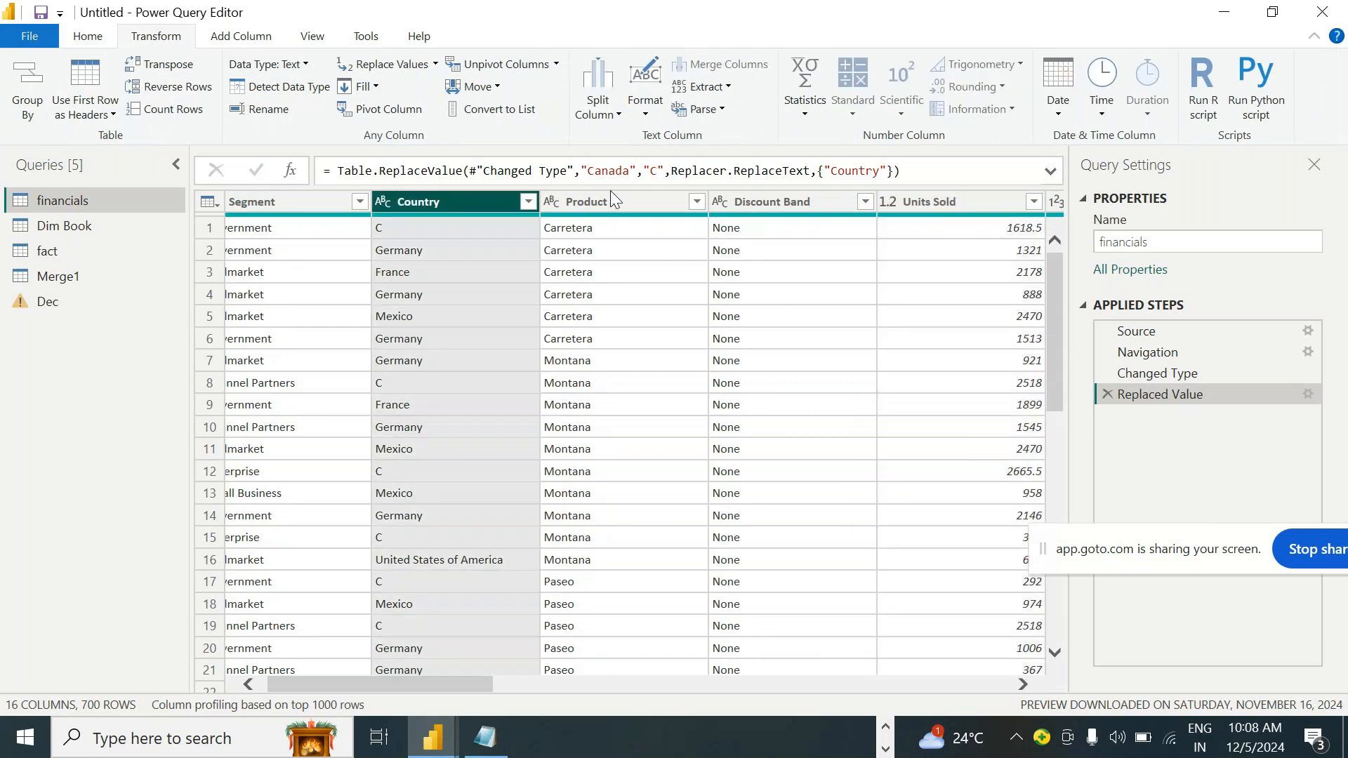
pyautogui.click(611, 193)
pyautogui.click(803, 200)
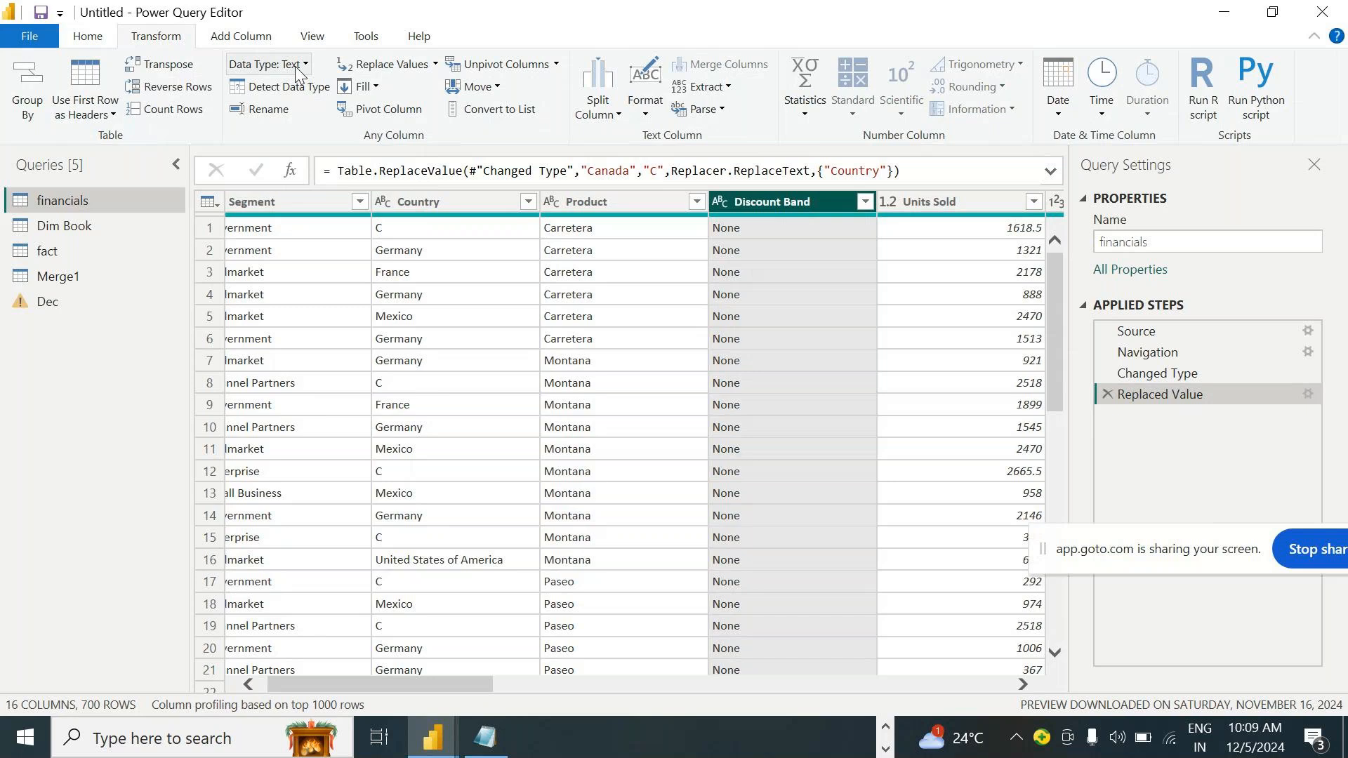
# Change the data type of the Units Sold column in the financials query to Text
pyautogui.moveTo(384, 685); pyautogui.dragTo(467, 681)
pyautogui.click(630, 201)
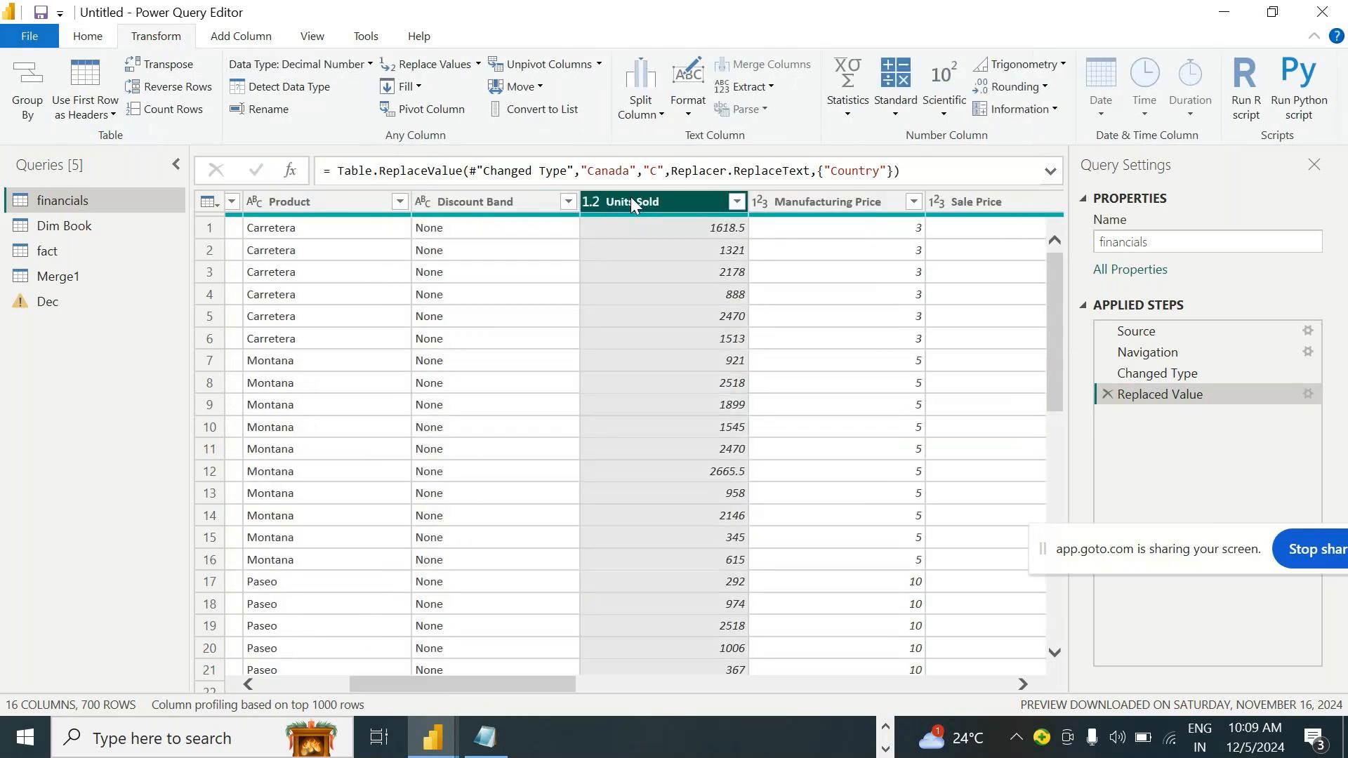
pyautogui.click(359, 66)
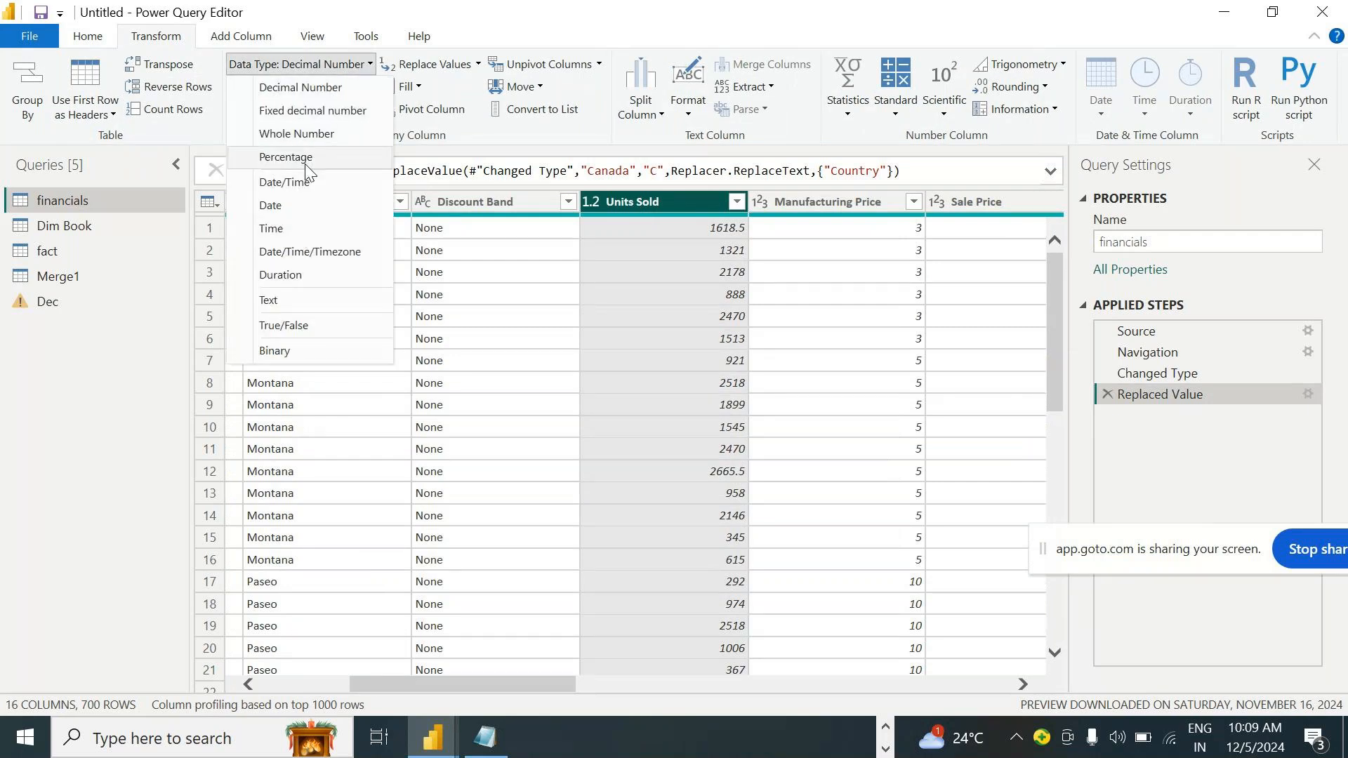
pyautogui.click(283, 300)
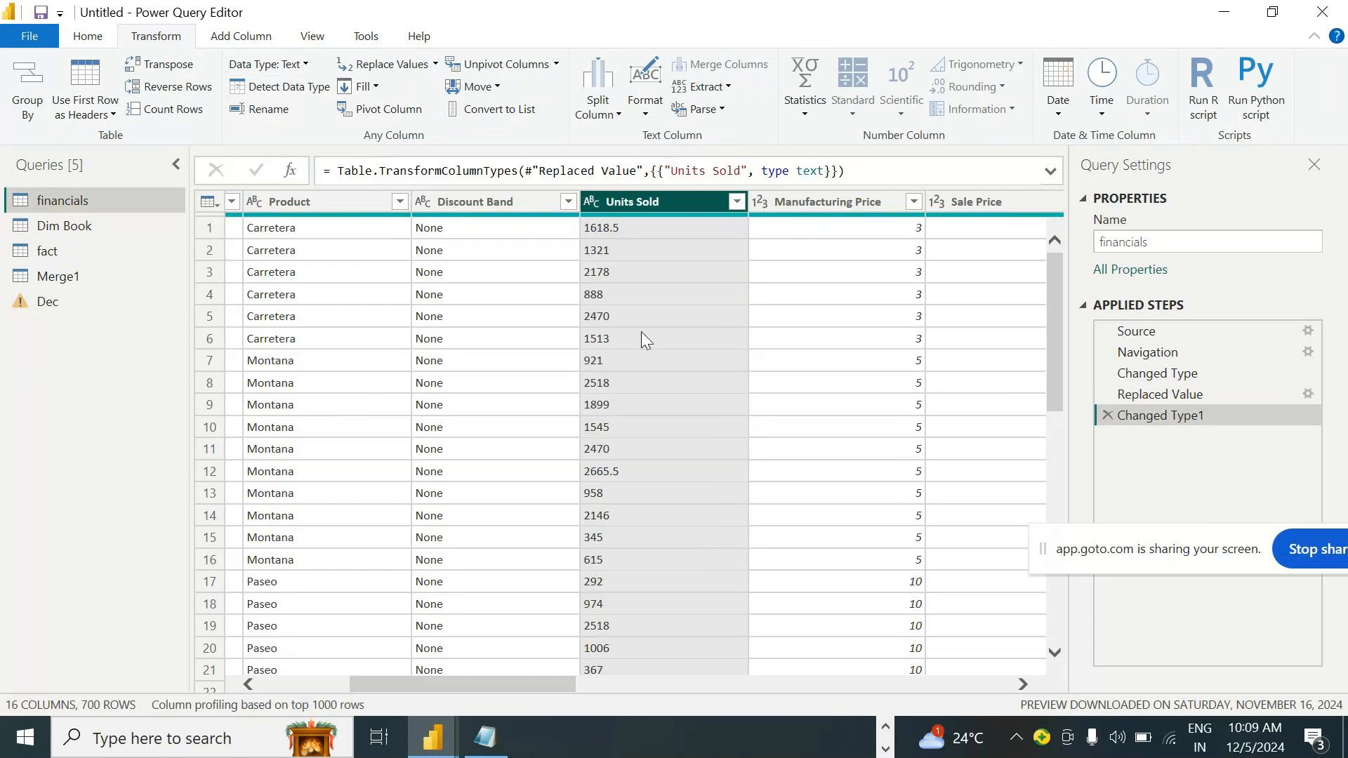
# Set the Units Sold column's data type to Whole Number, replacing the current type conversion
pyautogui.click(306, 65)
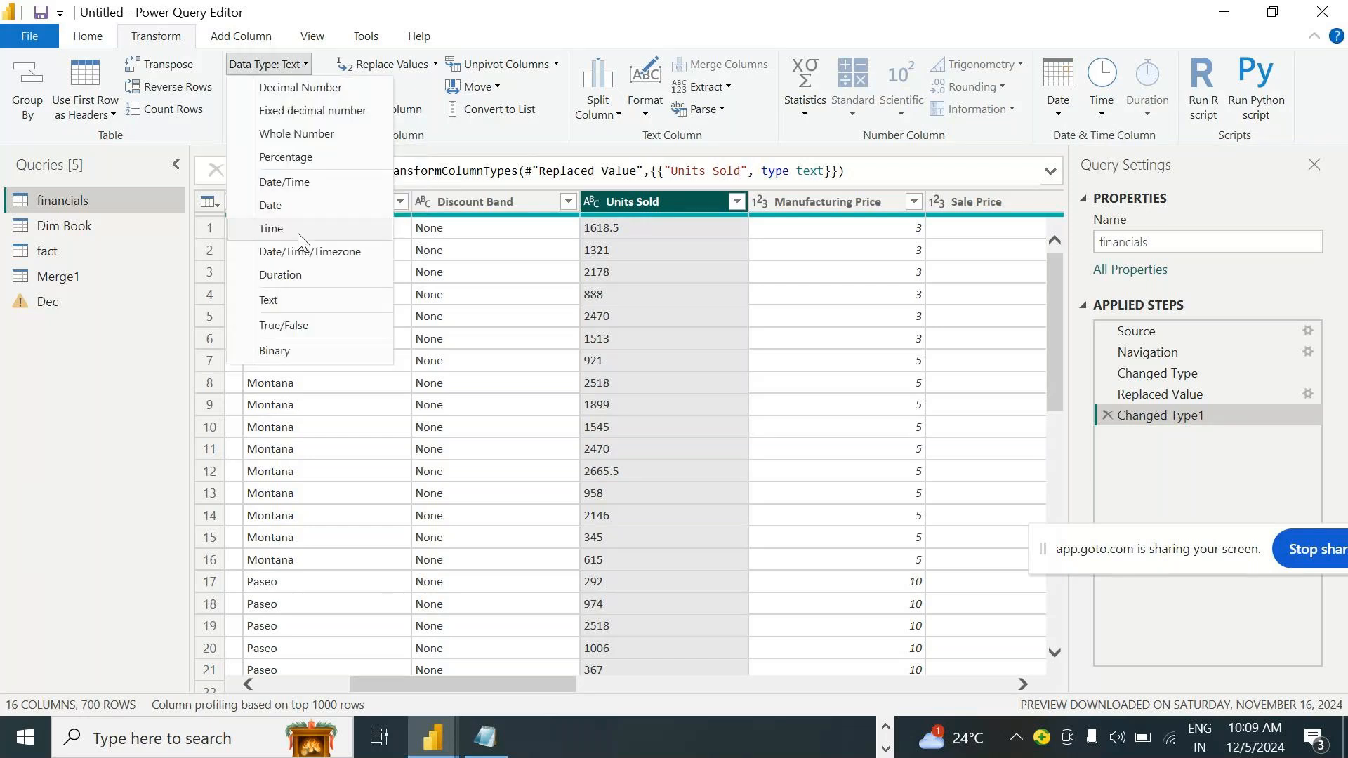
pyautogui.click(313, 133)
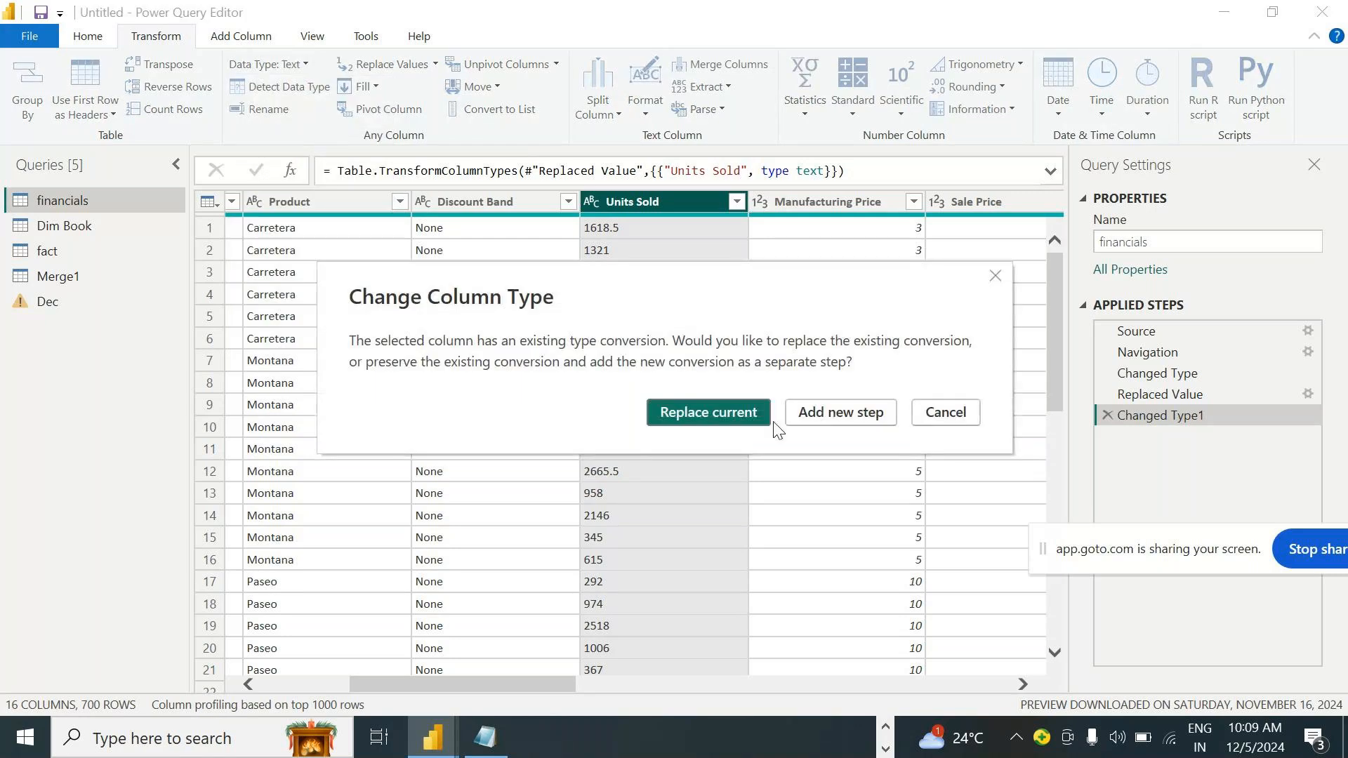
pyautogui.click(751, 415)
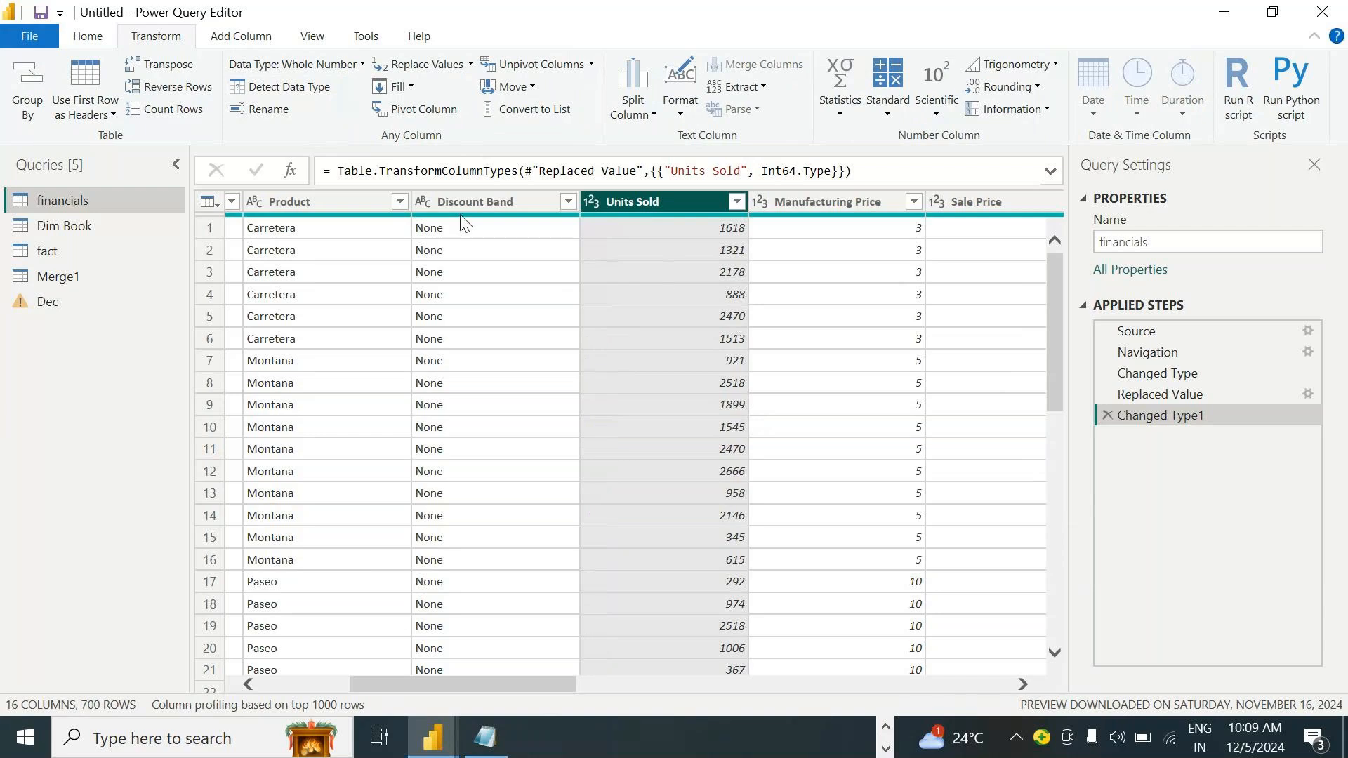
# Check the data types of the Country, Product, Discount Band and Units Sold columns, and review the types available for Units Sold
pyautogui.moveTo(372, 678); pyautogui.dragTo(210, 679)
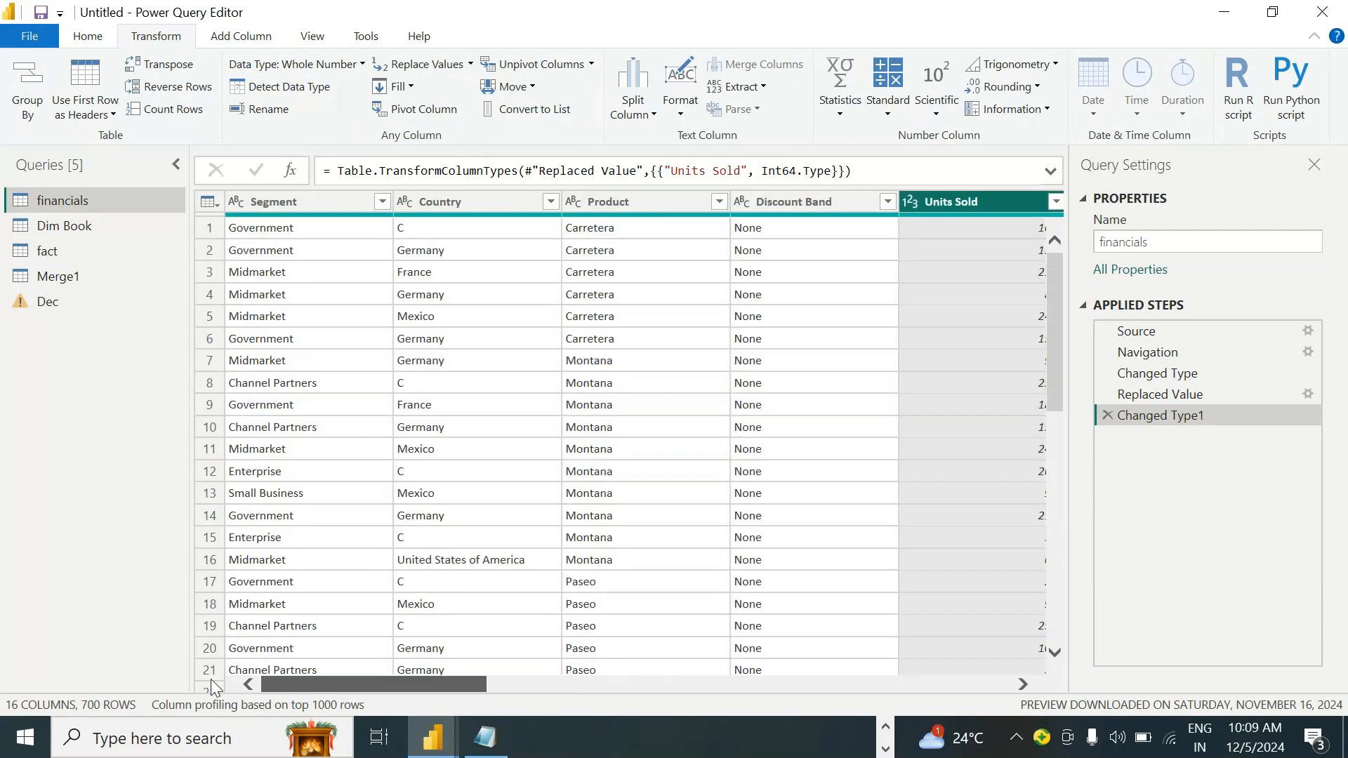
pyautogui.click(458, 204)
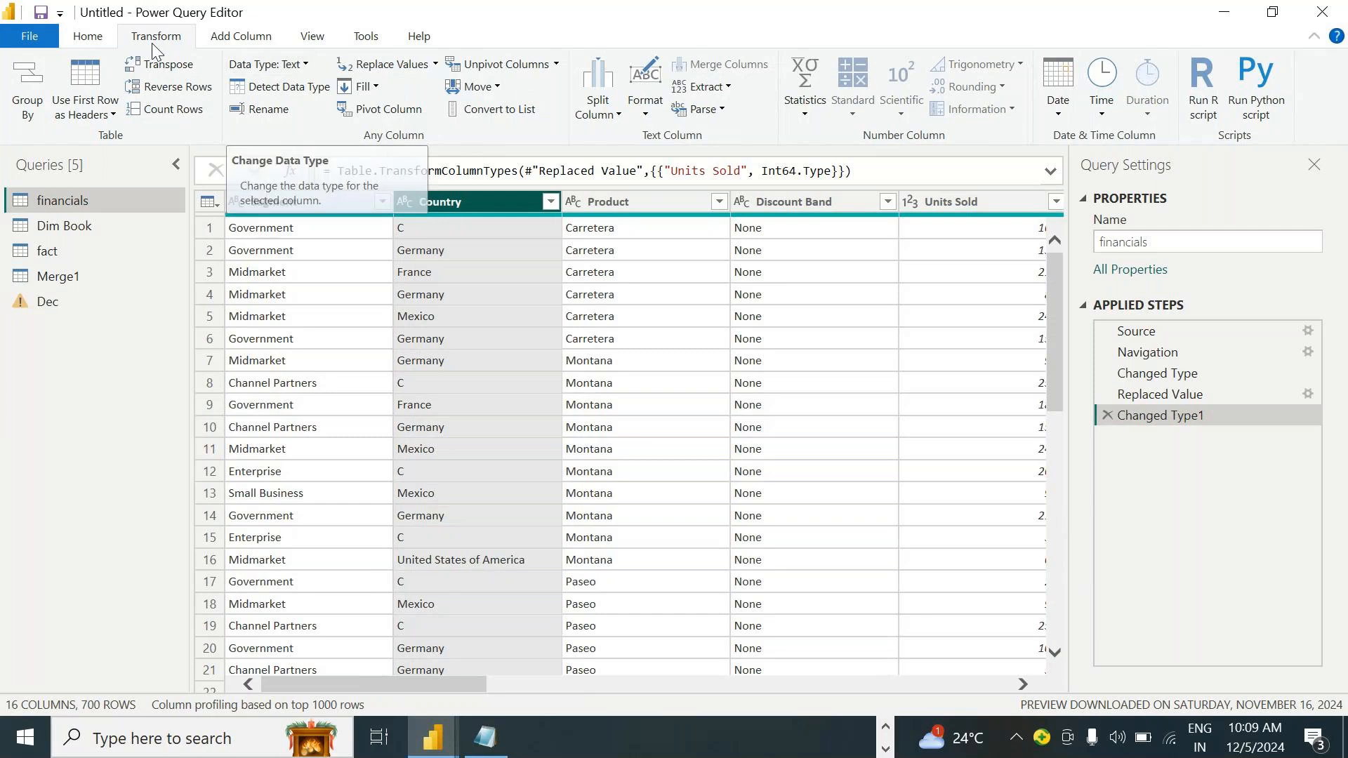
pyautogui.click(88, 36)
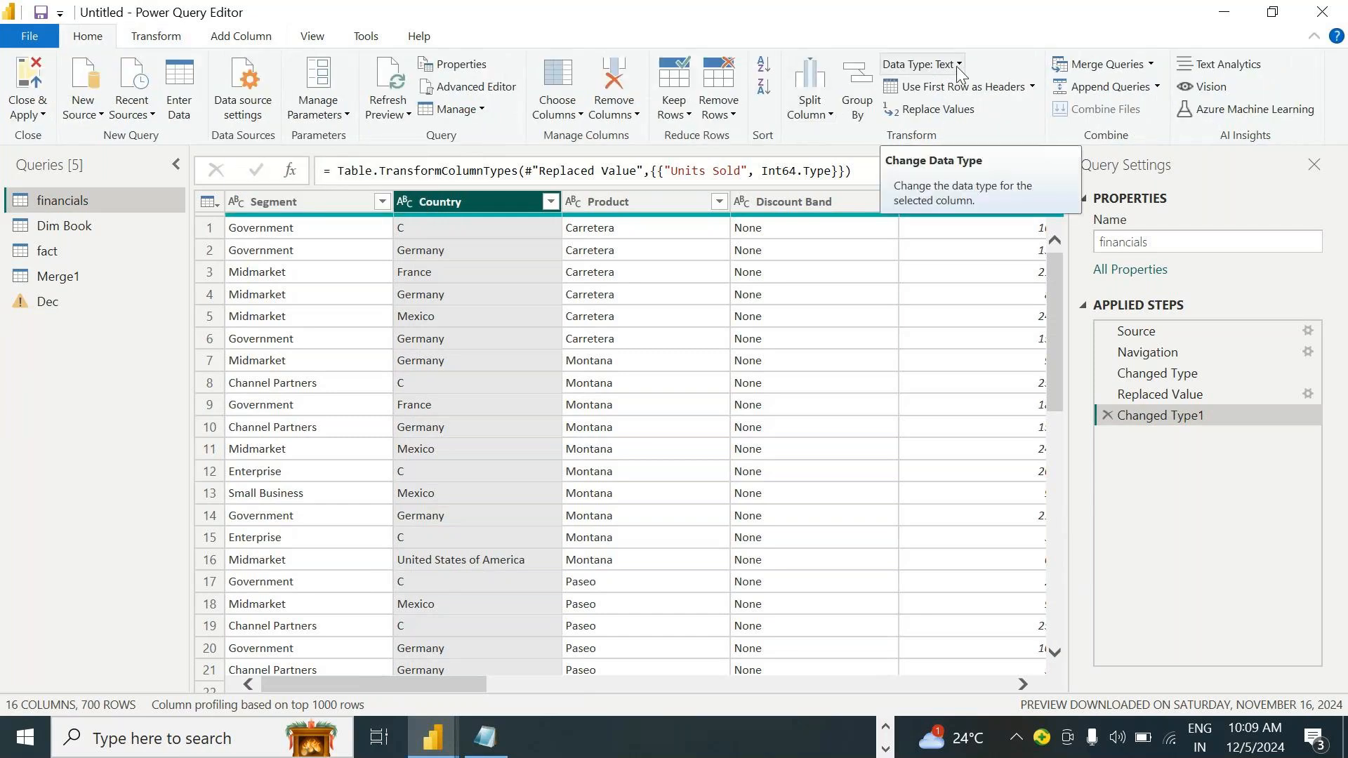
pyautogui.click(609, 201)
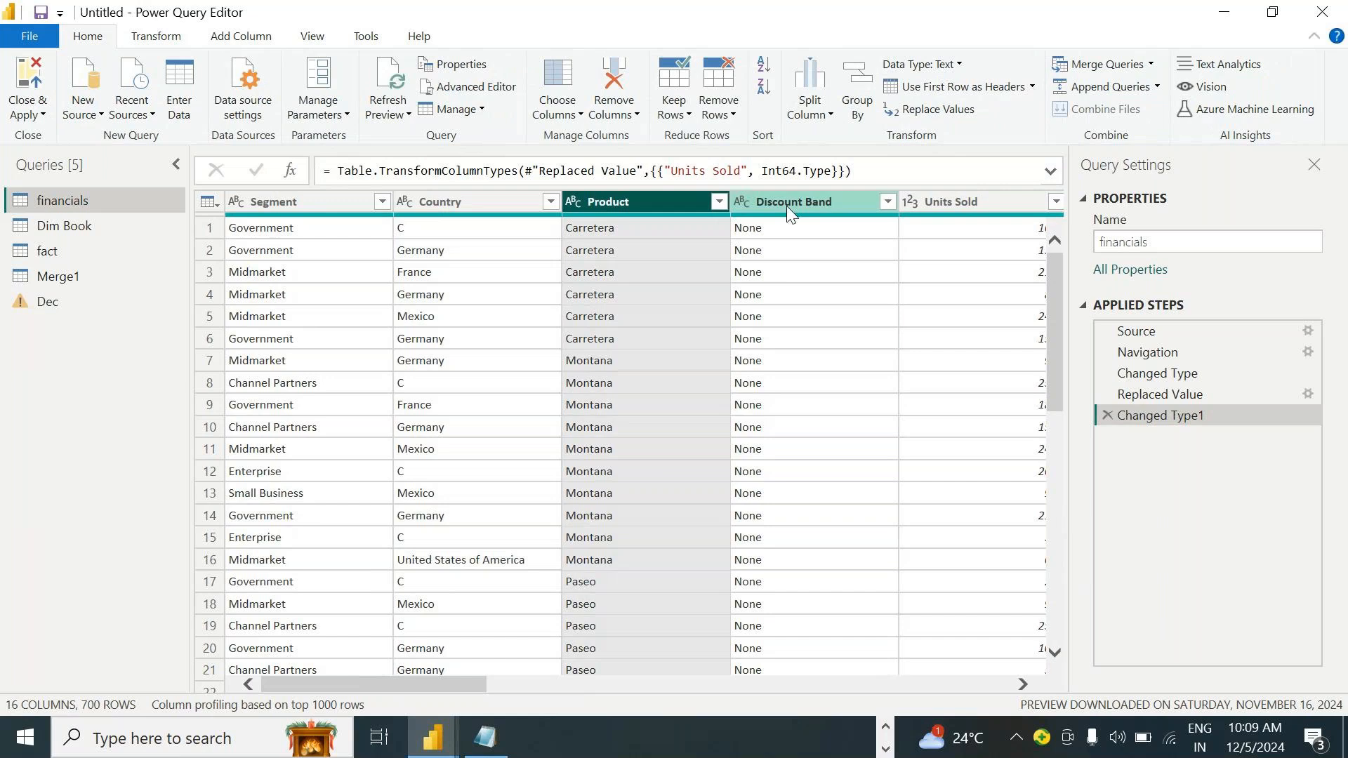
pyautogui.click(786, 204)
pyautogui.click(942, 200)
pyautogui.click(1011, 64)
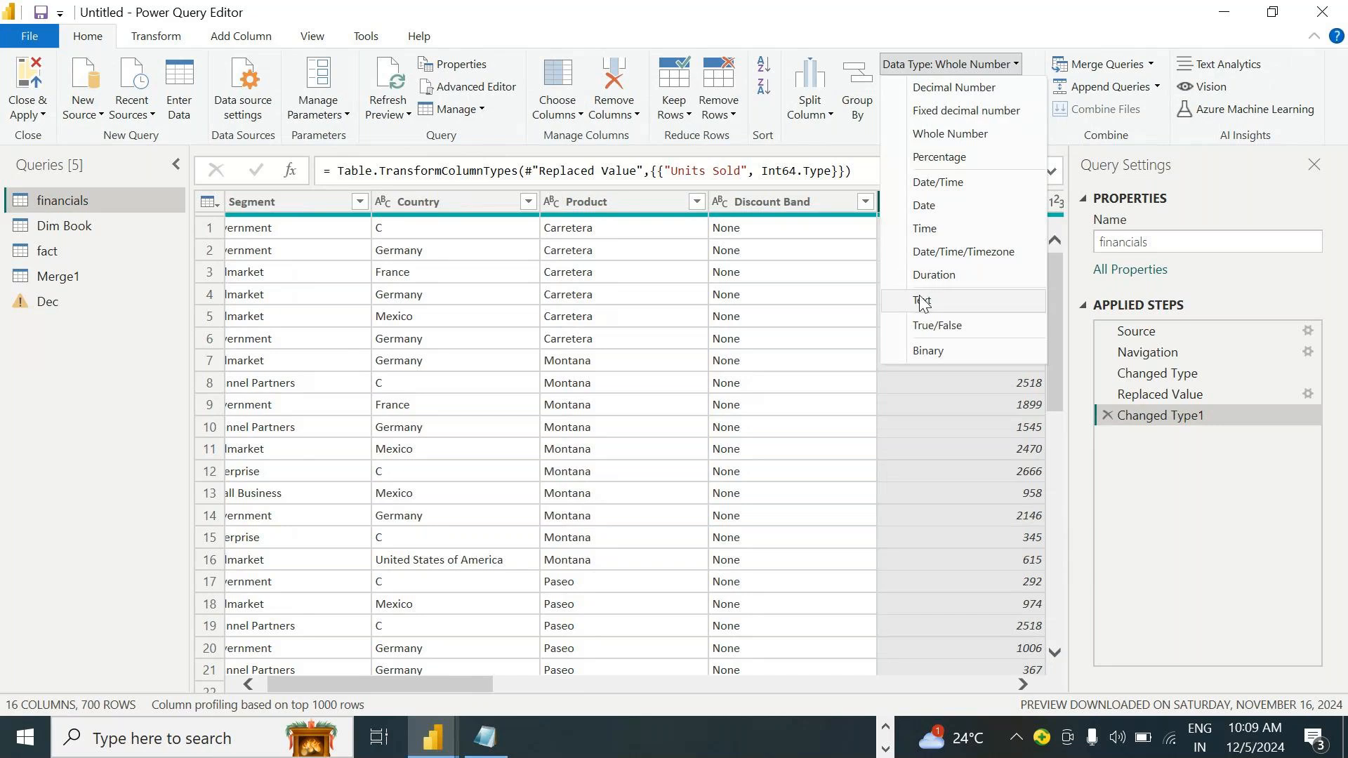
pyautogui.click(874, 20)
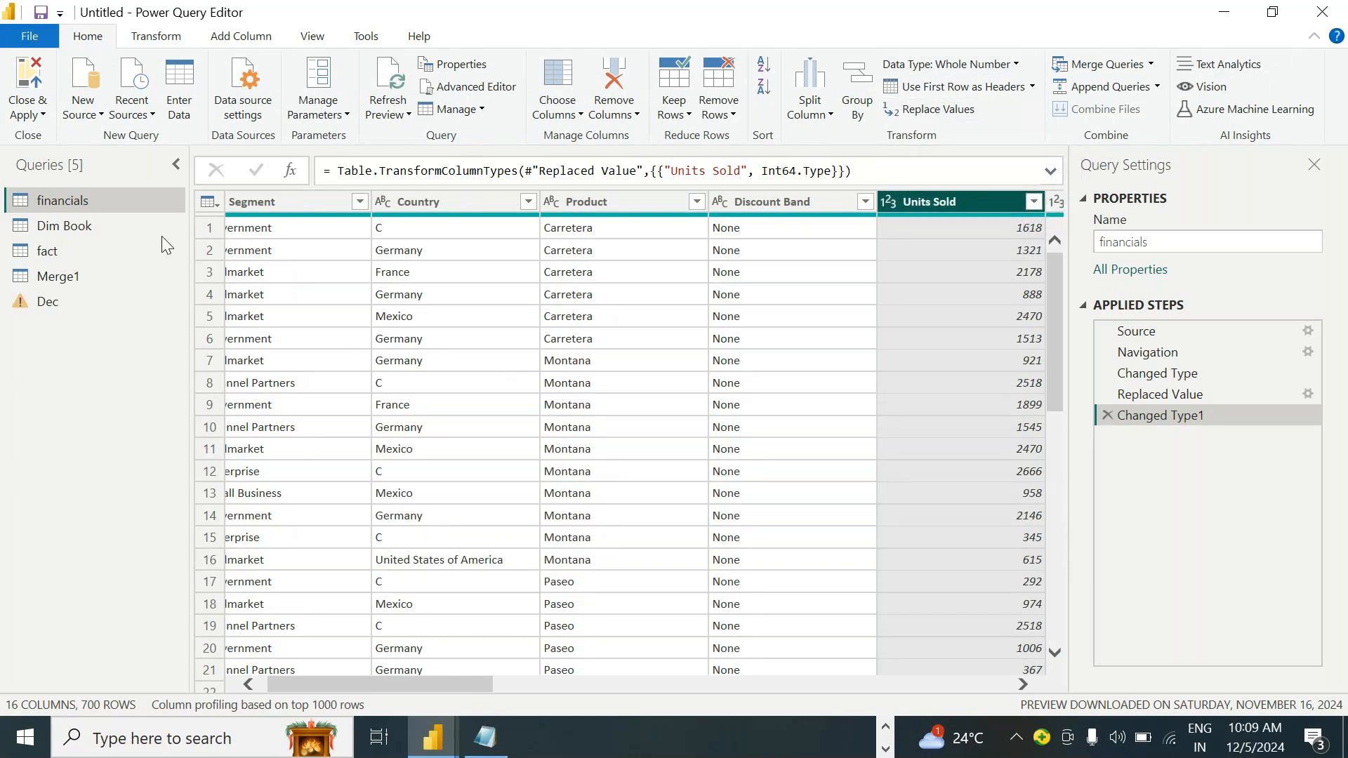
# Rename the Bookname column of the Dim Book query as BookName
pyautogui.click(87, 232)
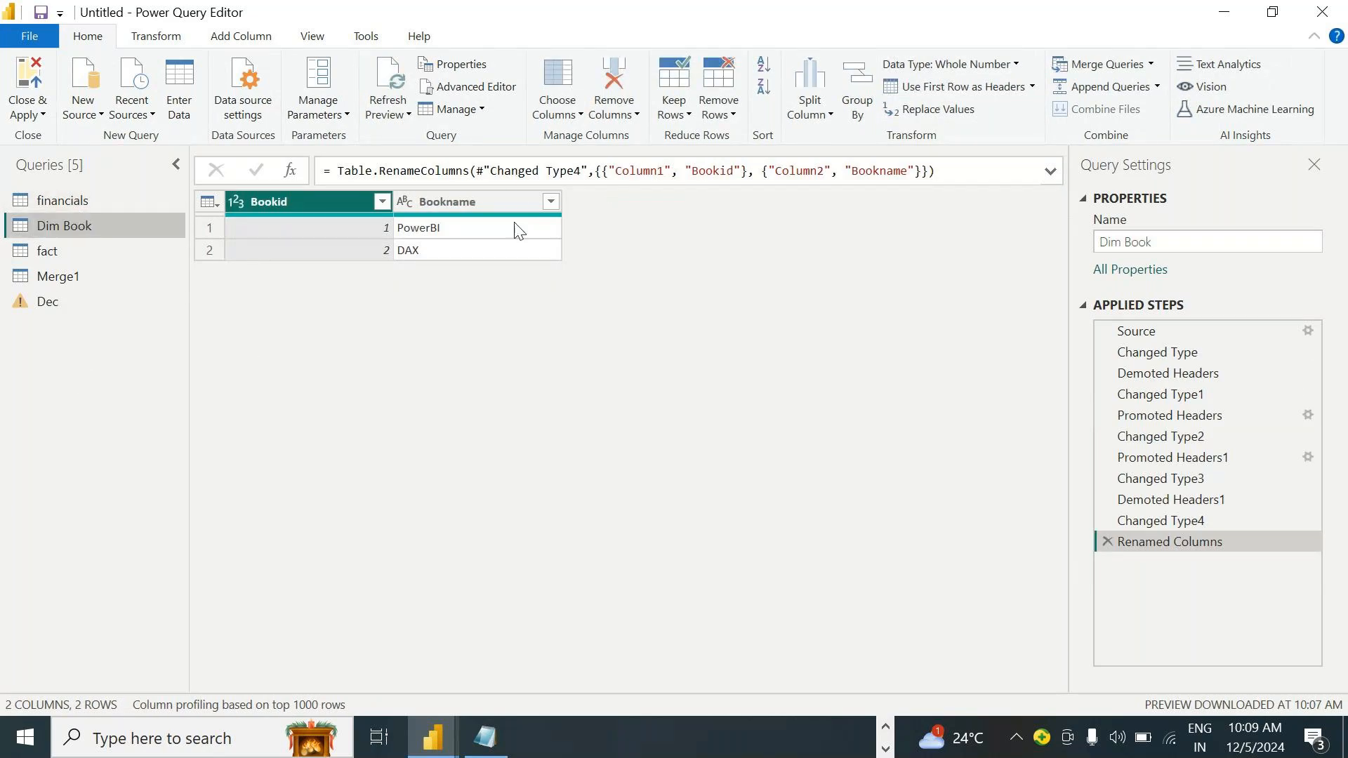
pyautogui.click(479, 202)
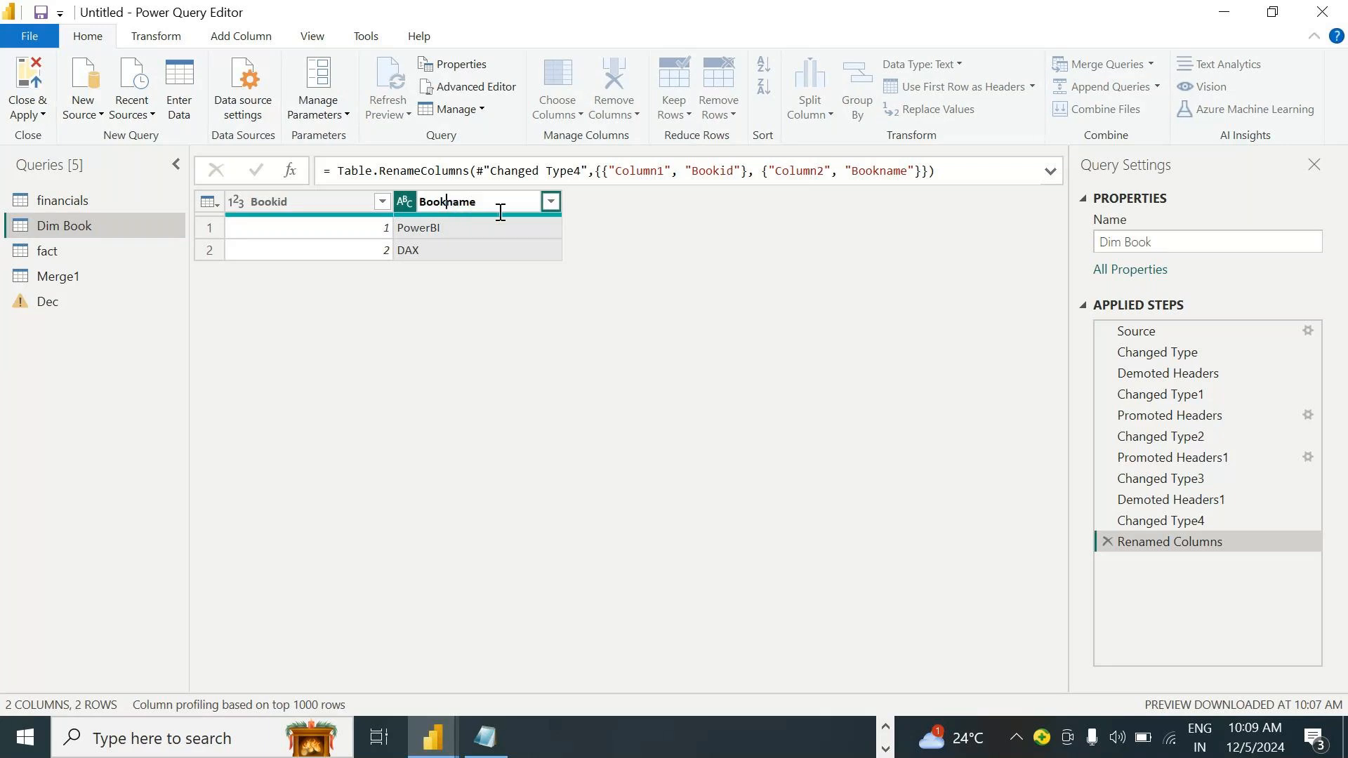
pyautogui.hotkey('shift', 'Right')
pyautogui.write('N')
pyautogui.press('Return')
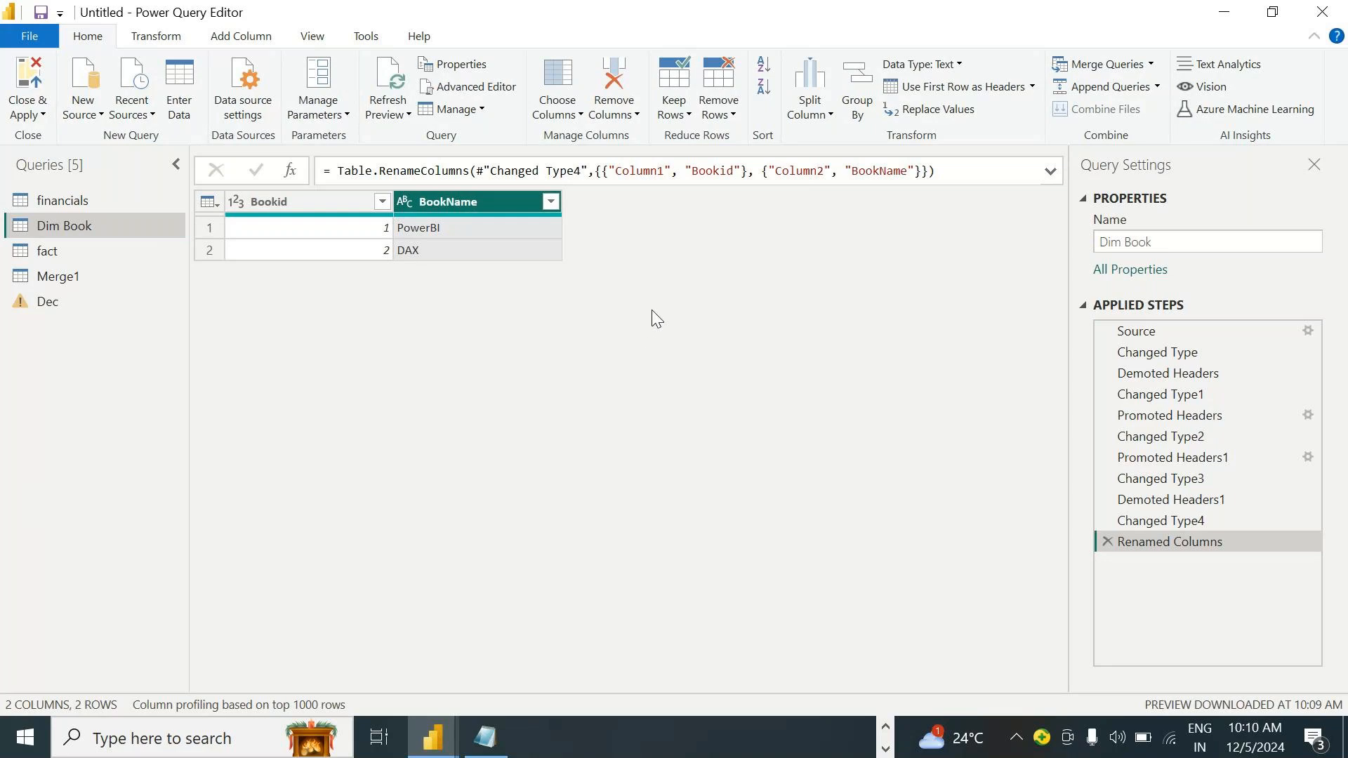
# Keep only the Country, Product and Sales columns in the financials query using Choose Columns
pyautogui.click(75, 196)
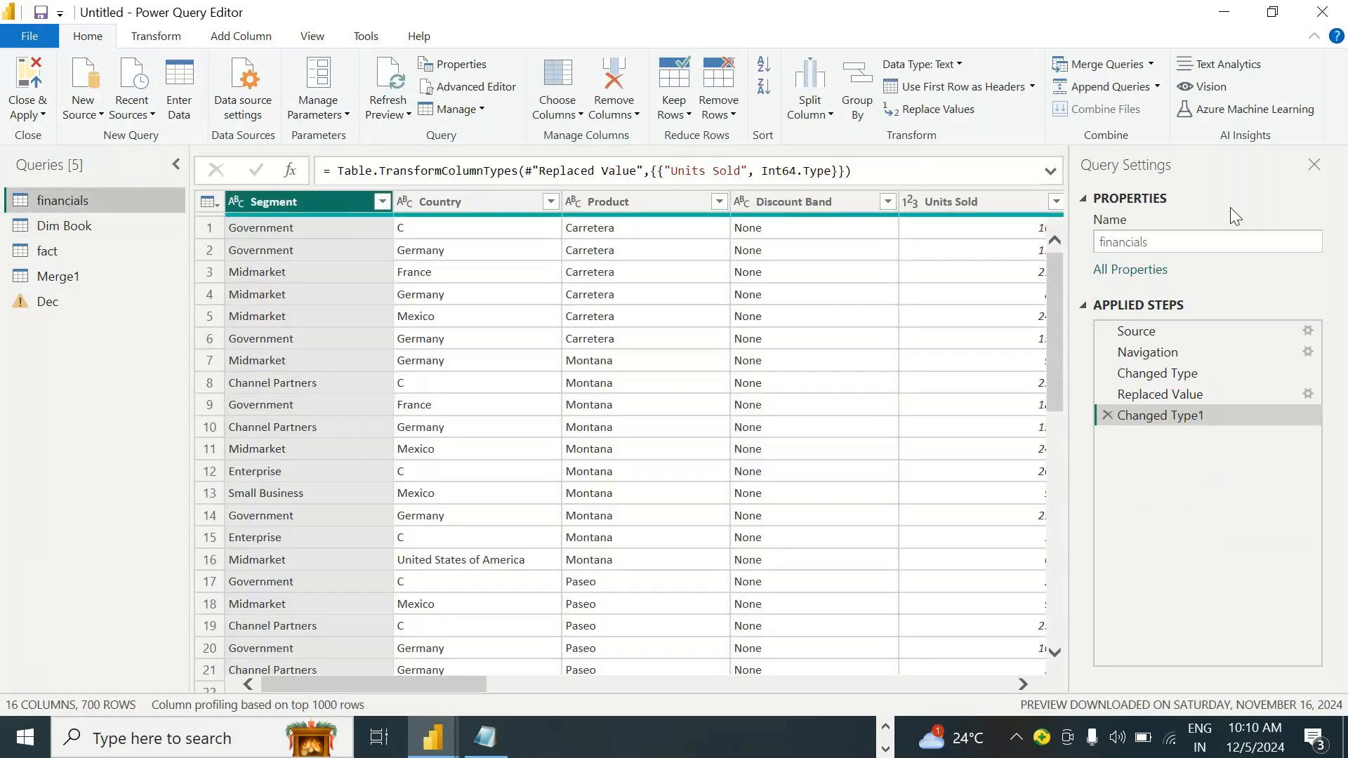
pyautogui.moveTo(381, 681); pyautogui.dragTo(307, 665)
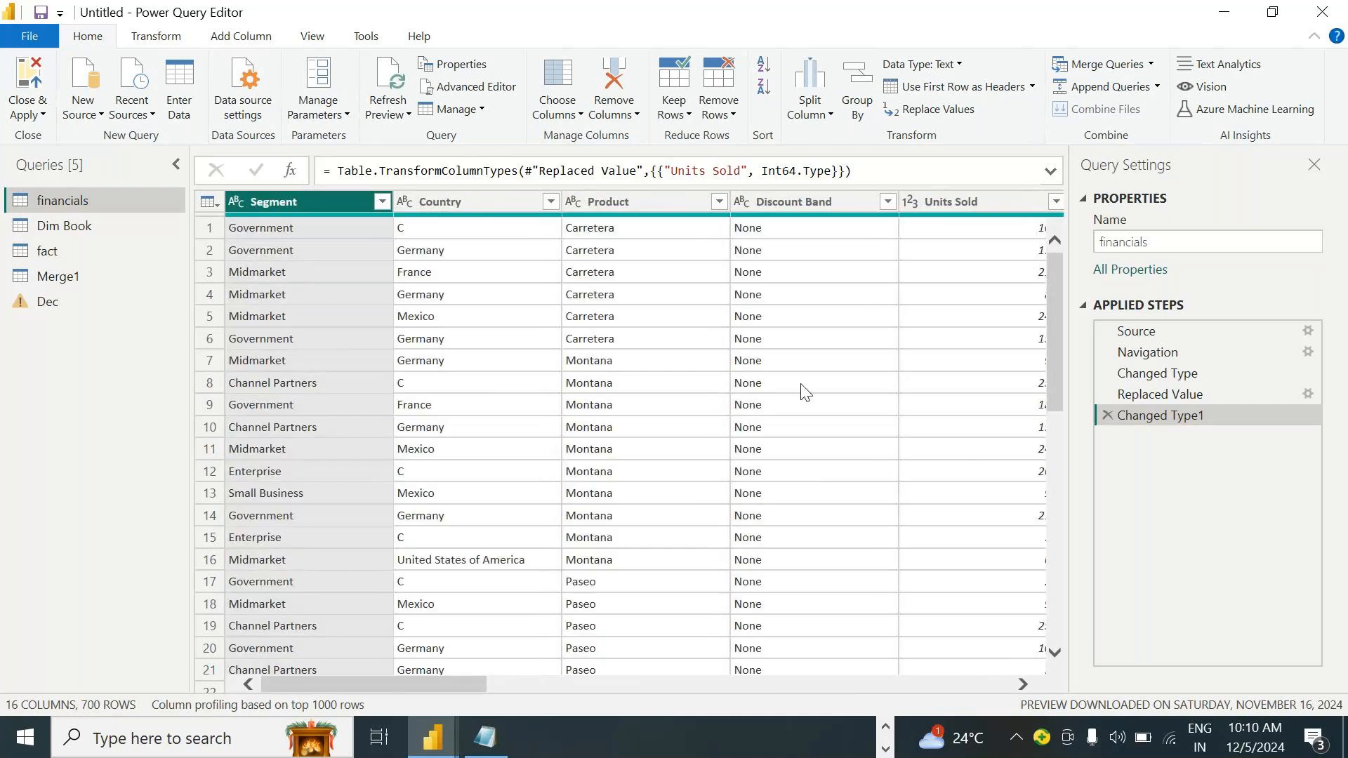
pyautogui.click(569, 116)
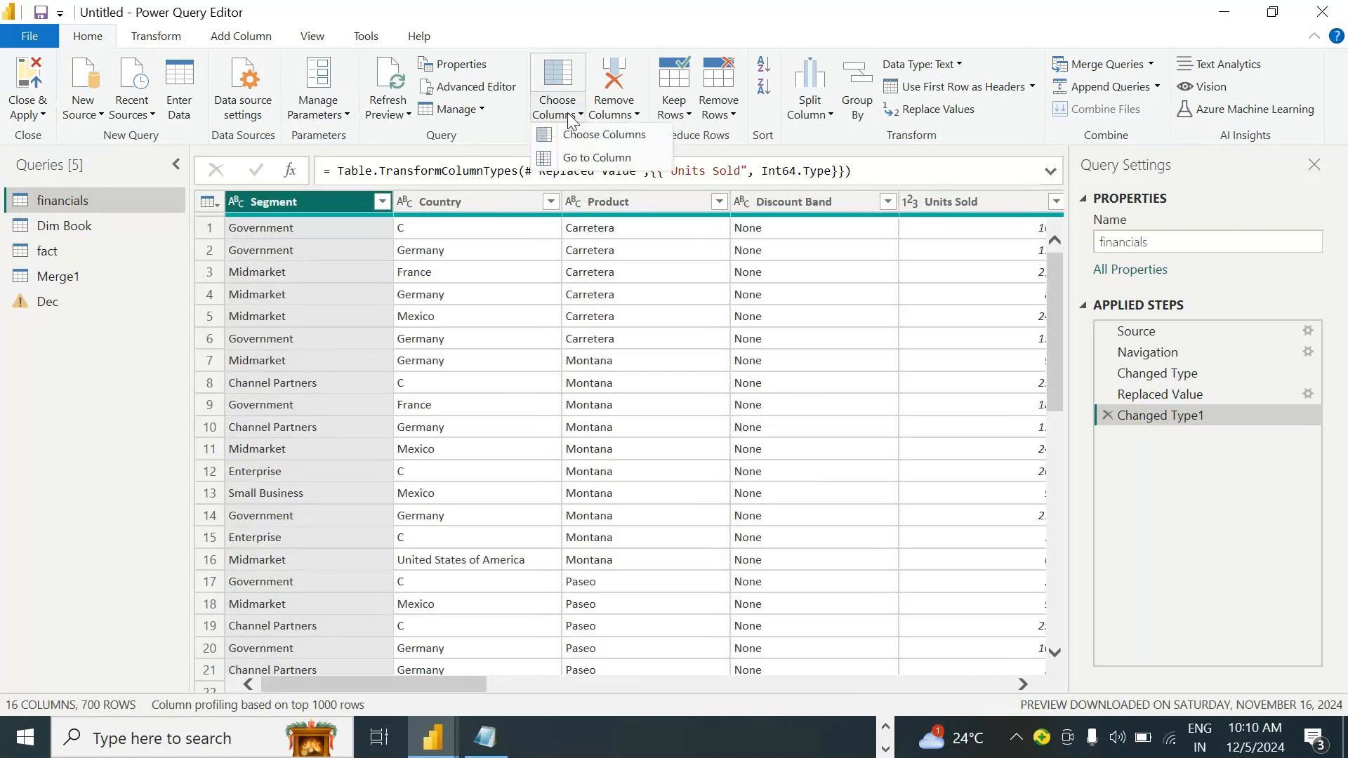
pyautogui.click(586, 140)
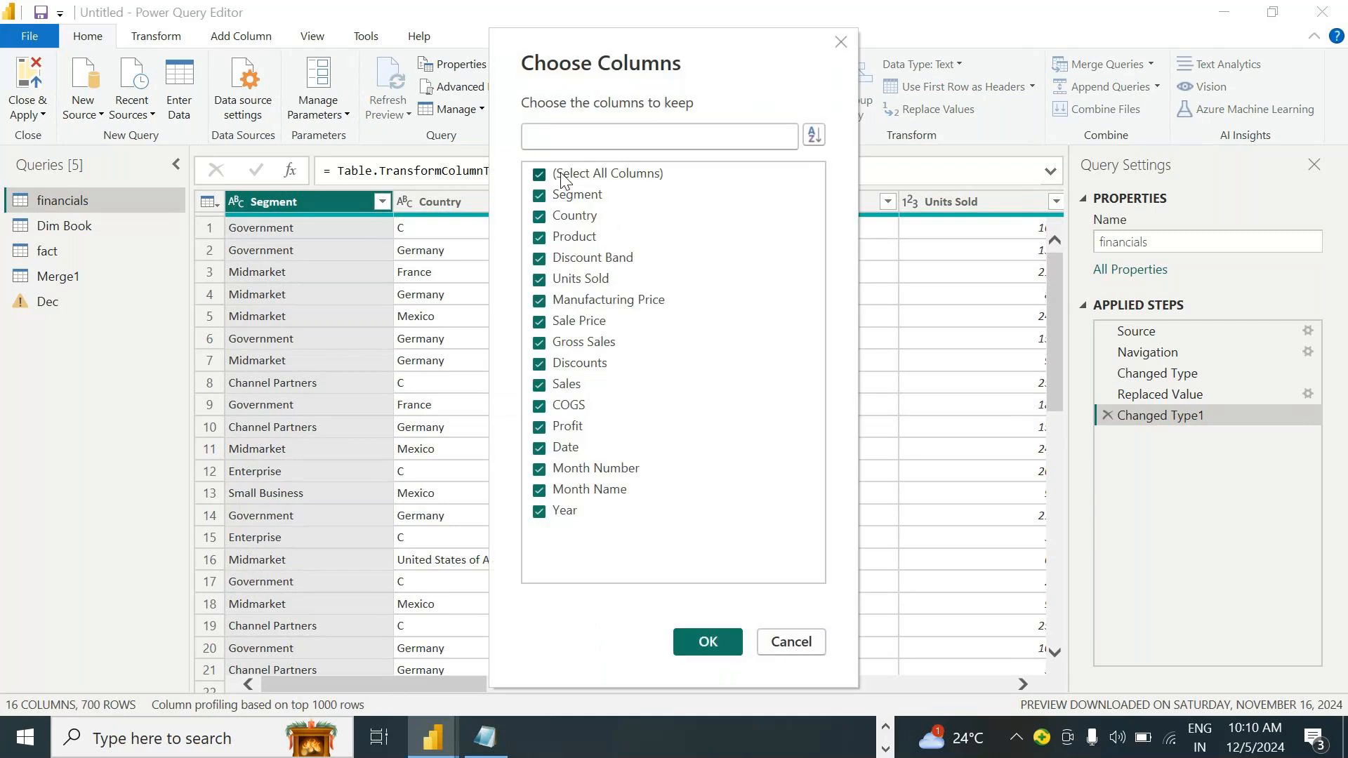
pyautogui.click(554, 173)
pyautogui.click(539, 216)
pyautogui.click(575, 237)
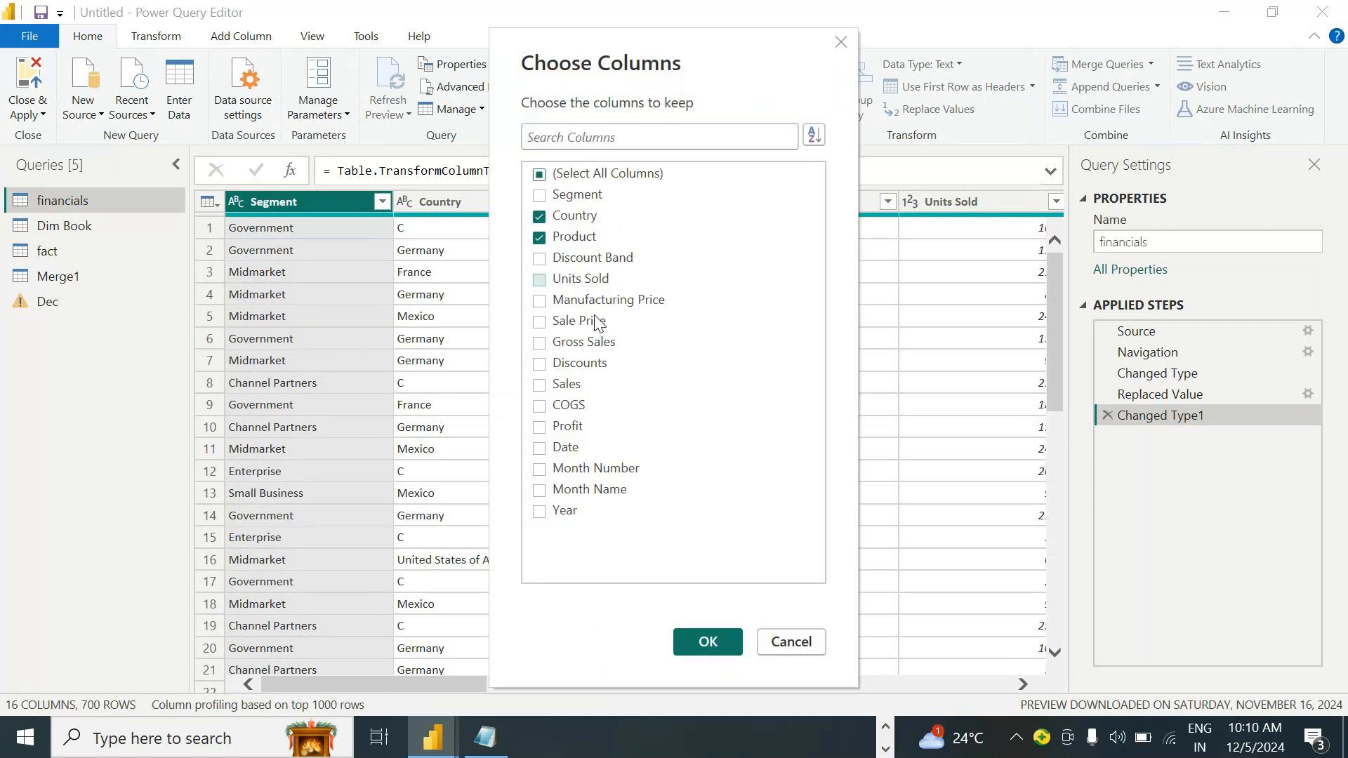
pyautogui.click(539, 384)
pyautogui.click(699, 638)
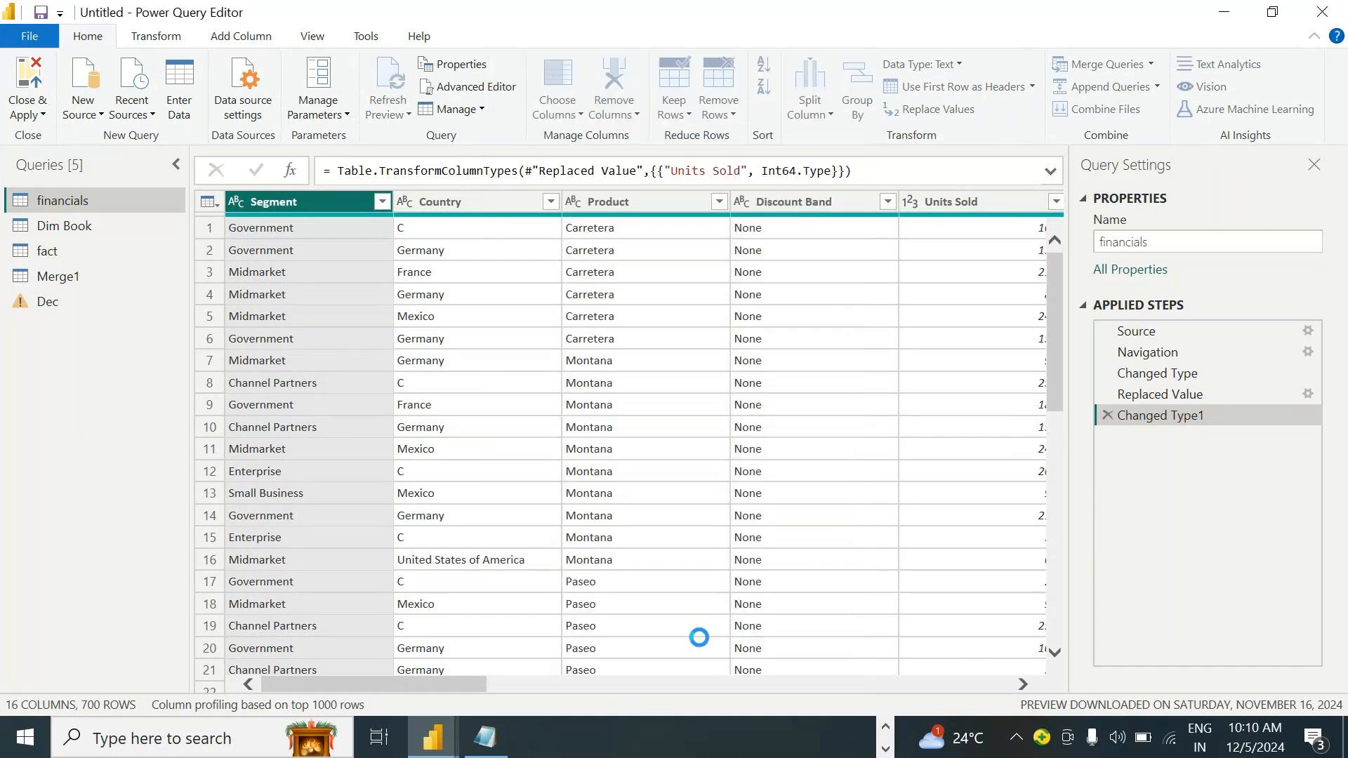
# Sort the financials rows by the Product column in ascending order and inspect individual Country and Sales cells
pyautogui.click(552, 201)
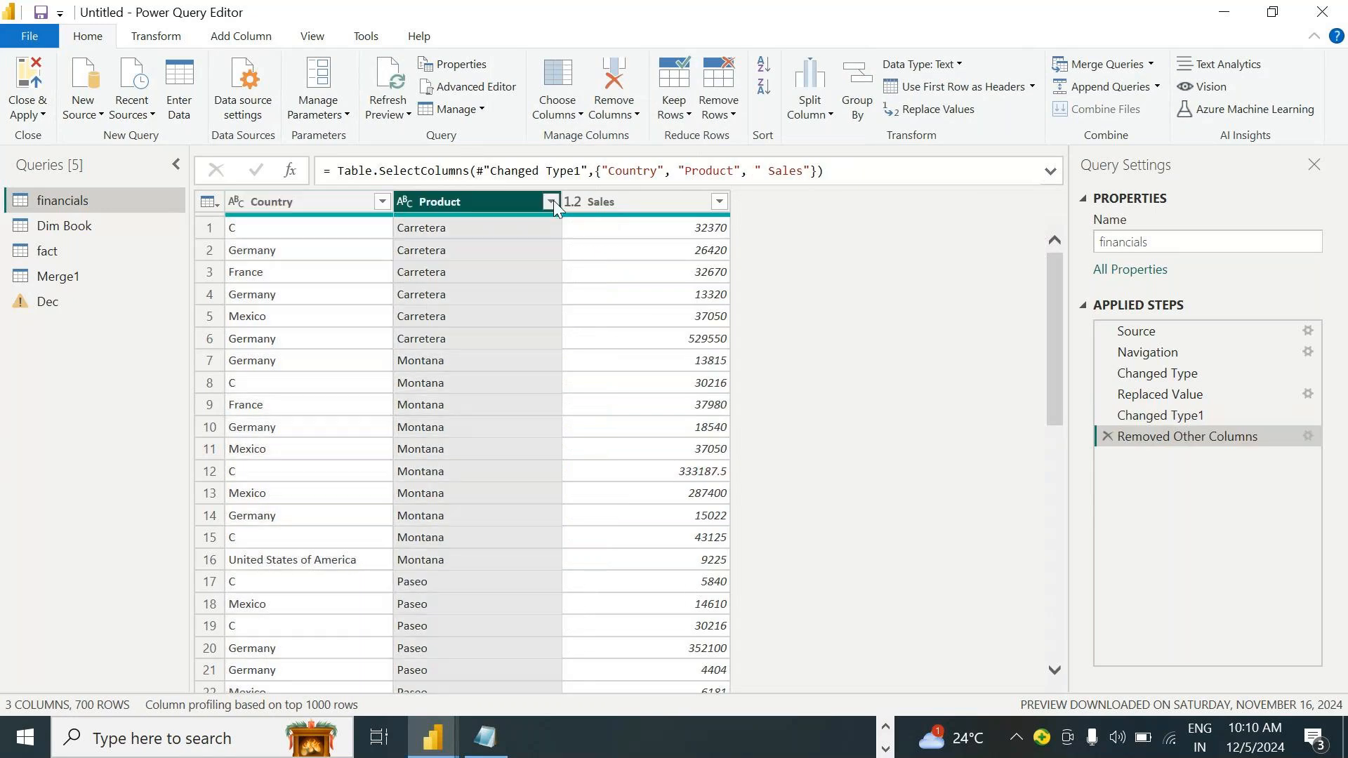
pyautogui.click(553, 200)
pyautogui.click(274, 229)
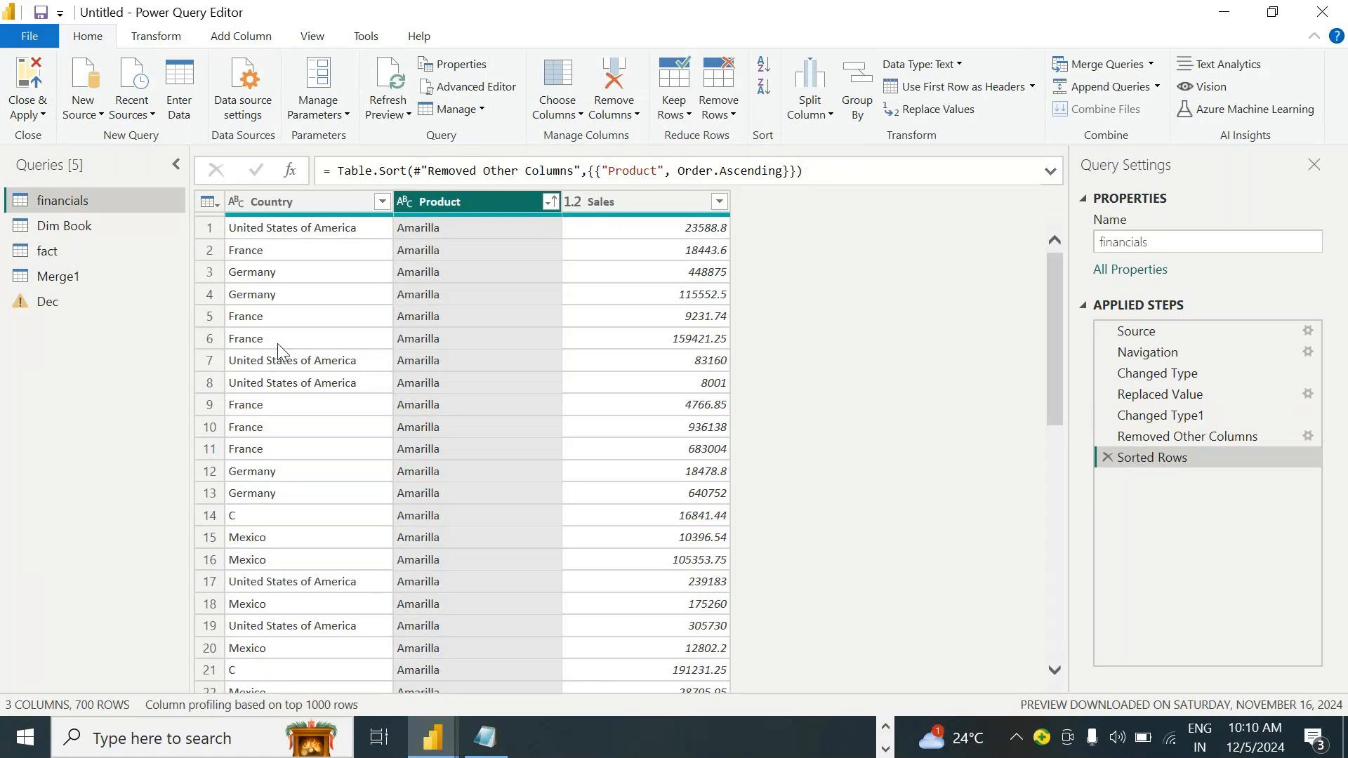
pyautogui.click(263, 253)
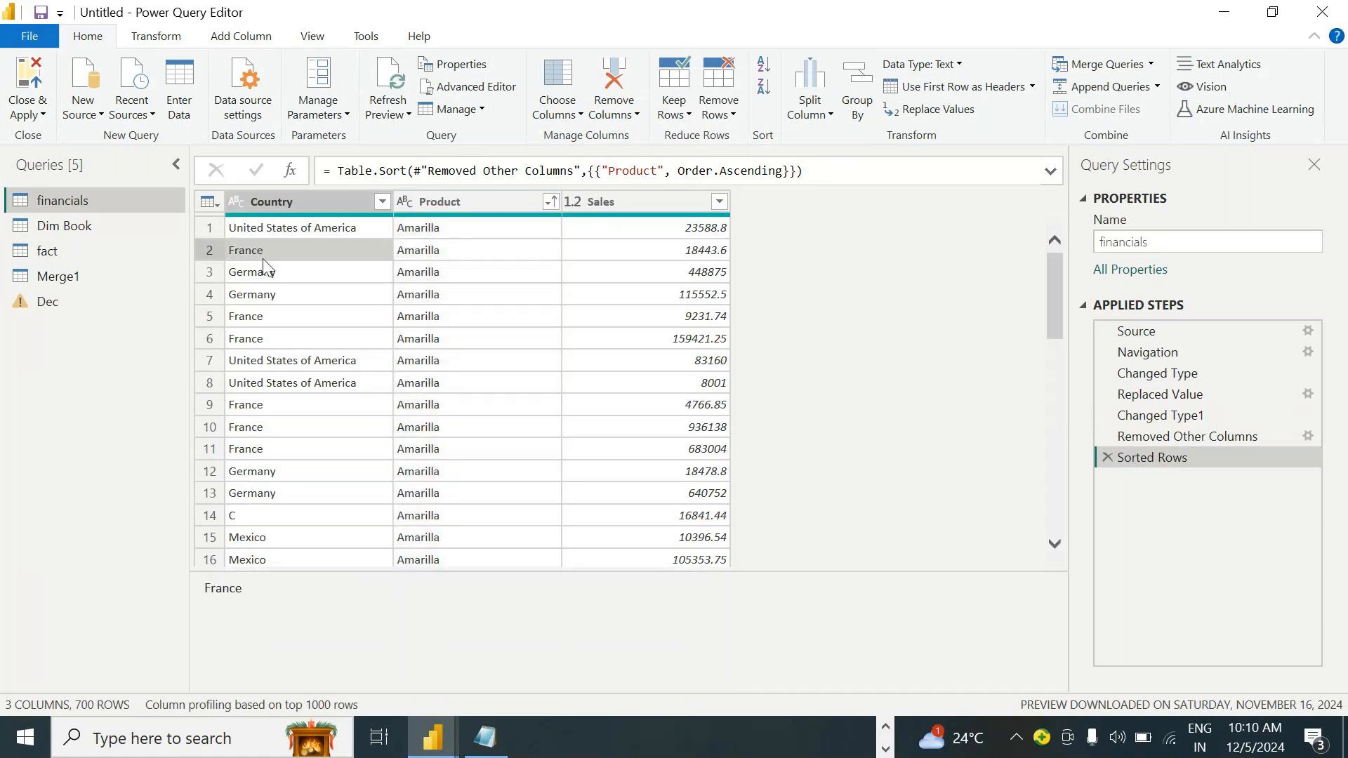
pyautogui.click(654, 341)
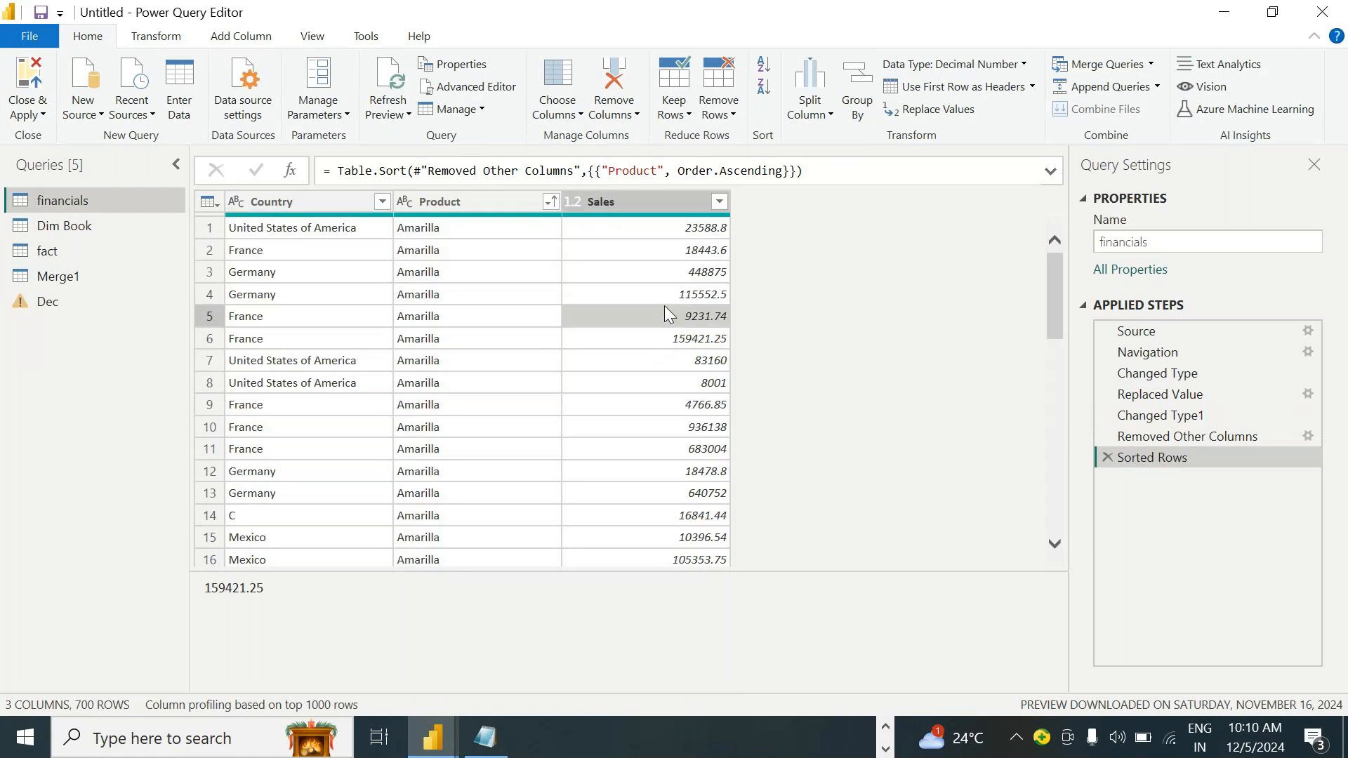
# Filter the Product column to show only Amarilla rows
pyautogui.click(550, 202)
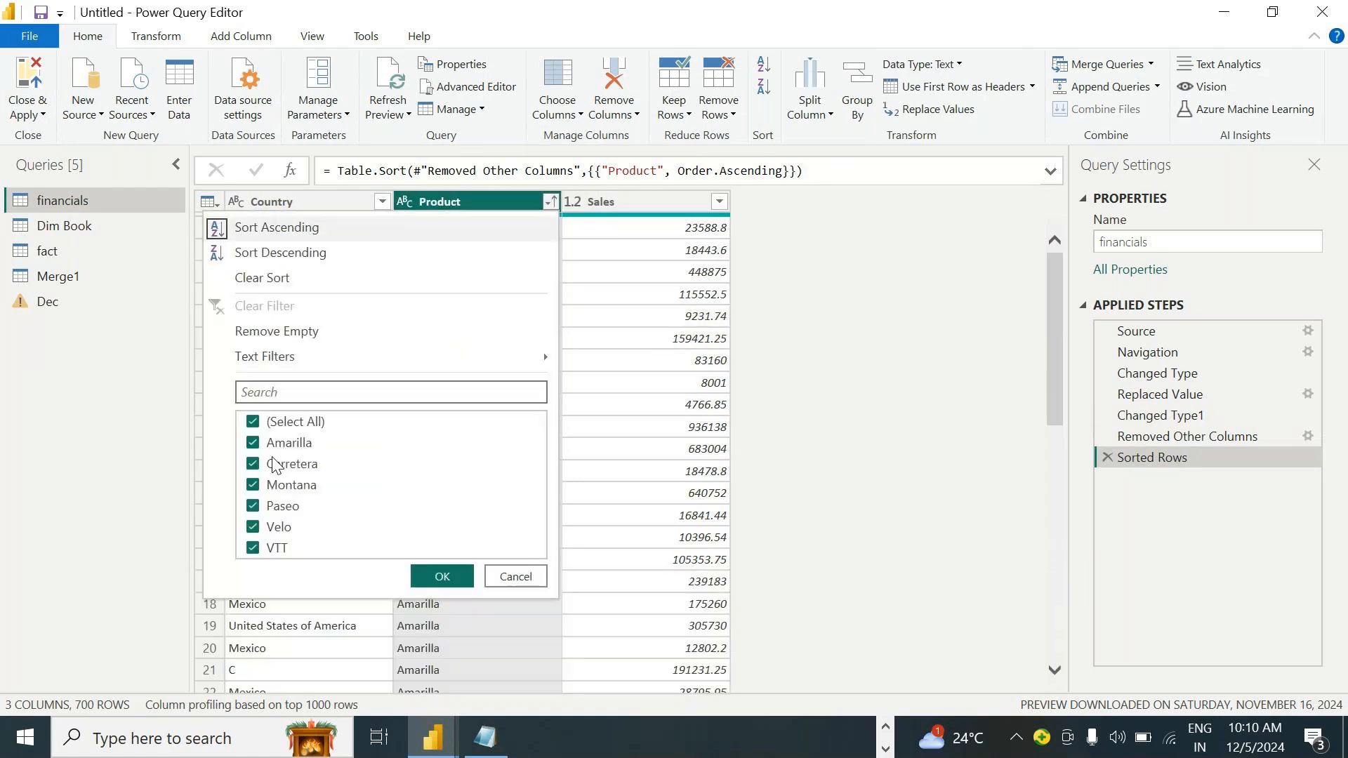
pyautogui.click(254, 421)
pyautogui.click(254, 443)
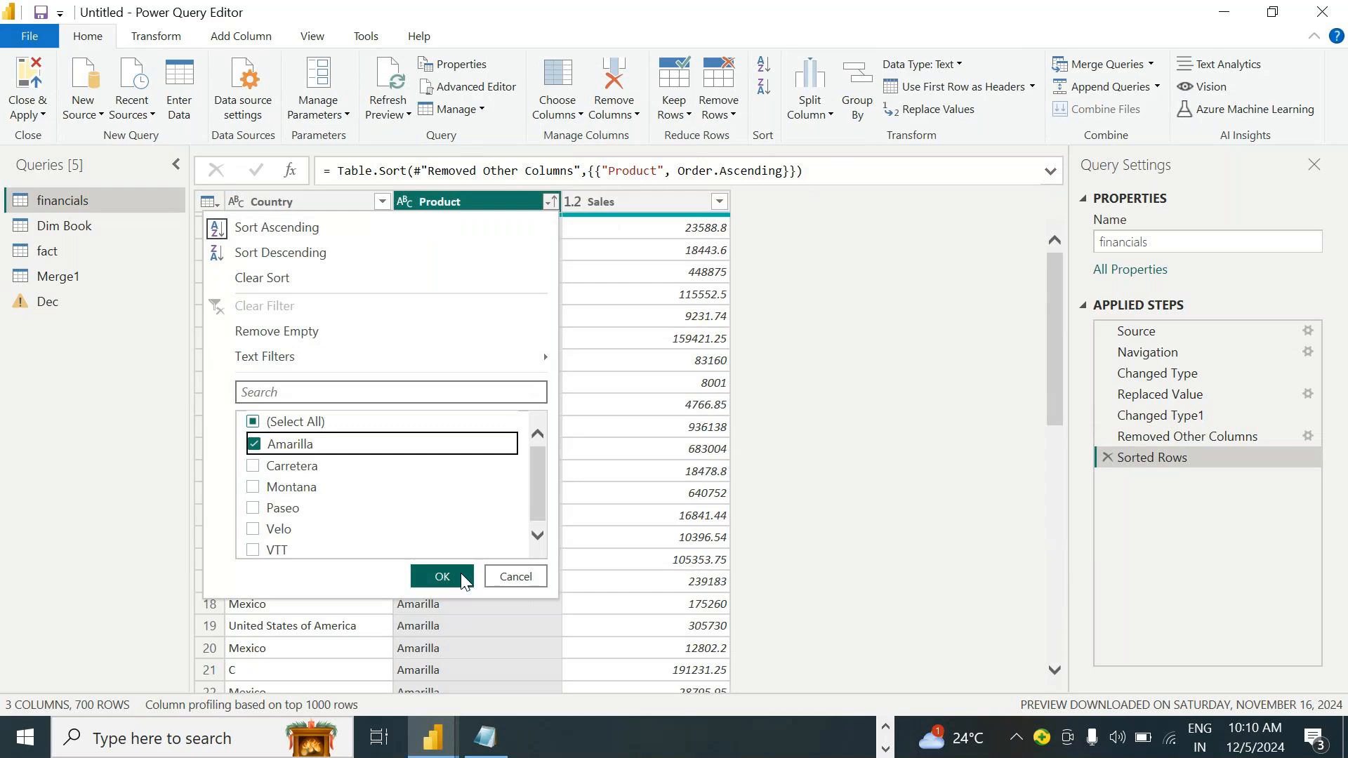
pyautogui.click(468, 578)
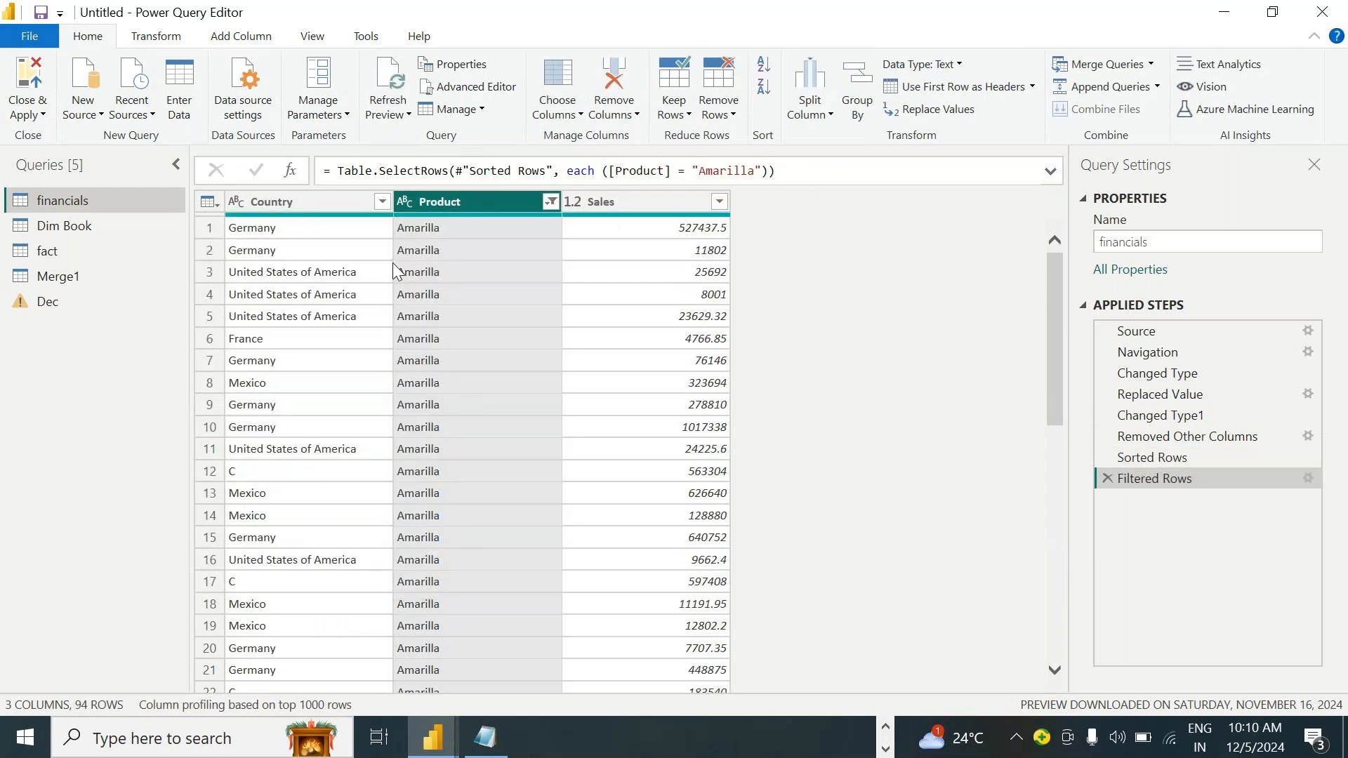
# Examine the Product and Country values in the first rows filtered to Amarilla
pyautogui.click(420, 233)
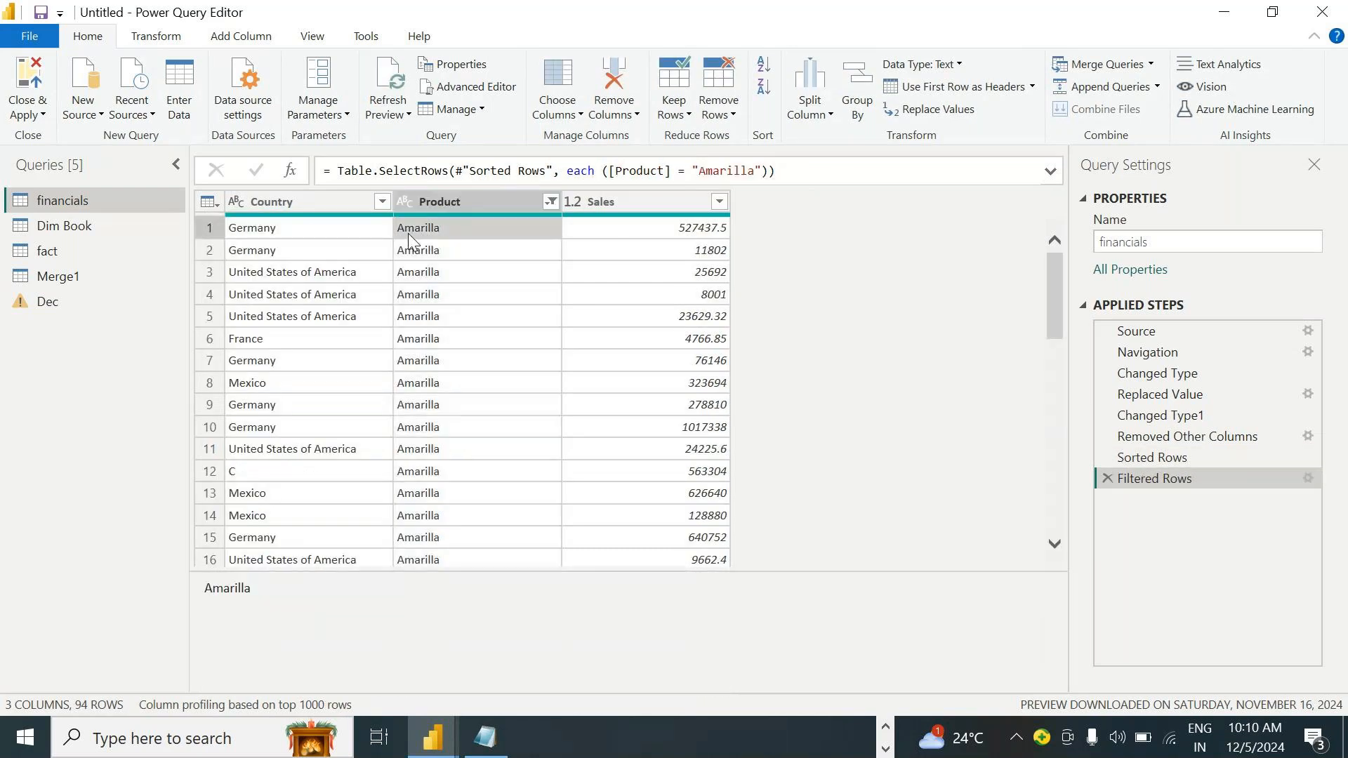
pyautogui.click(327, 225)
pyautogui.click(319, 253)
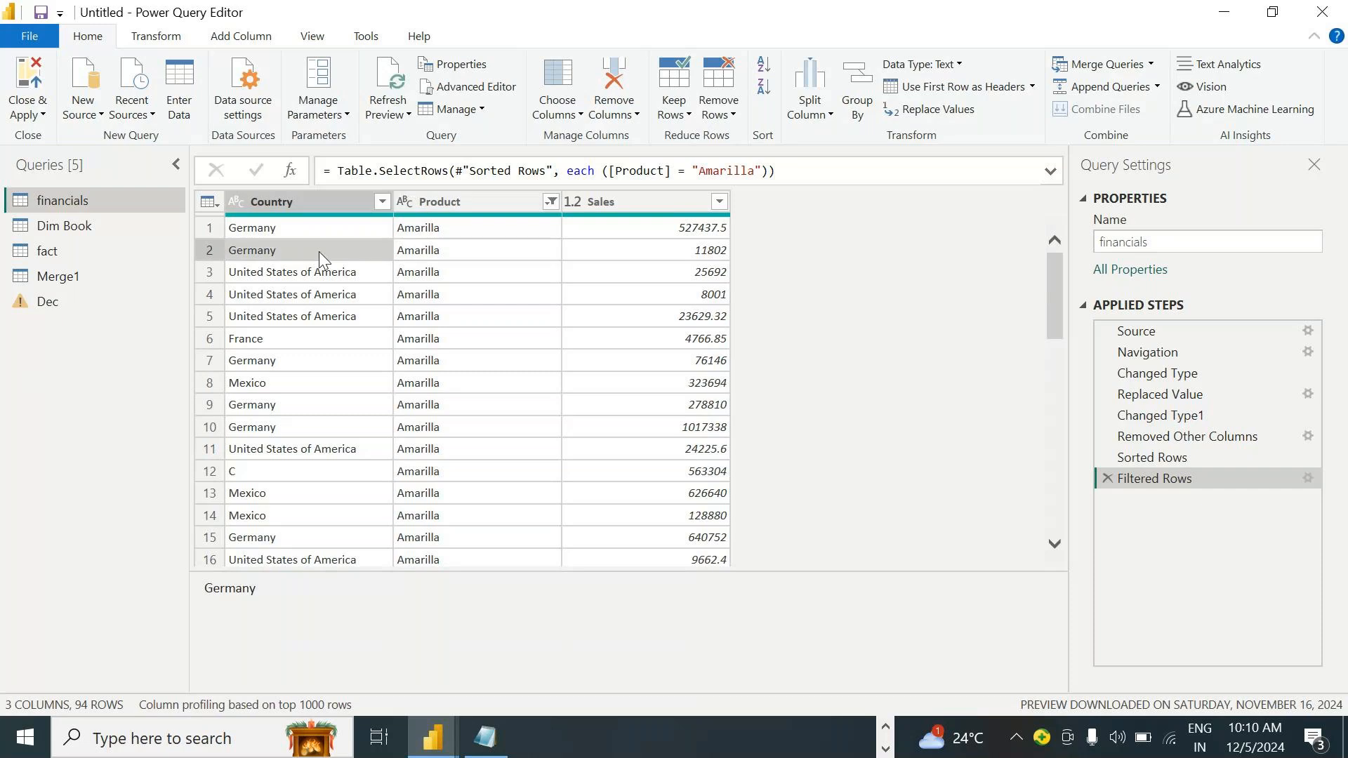
pyautogui.press('Down')
pyautogui.press('Down')
pyautogui.press('Down')
pyautogui.press('Down')
pyautogui.press('Down')
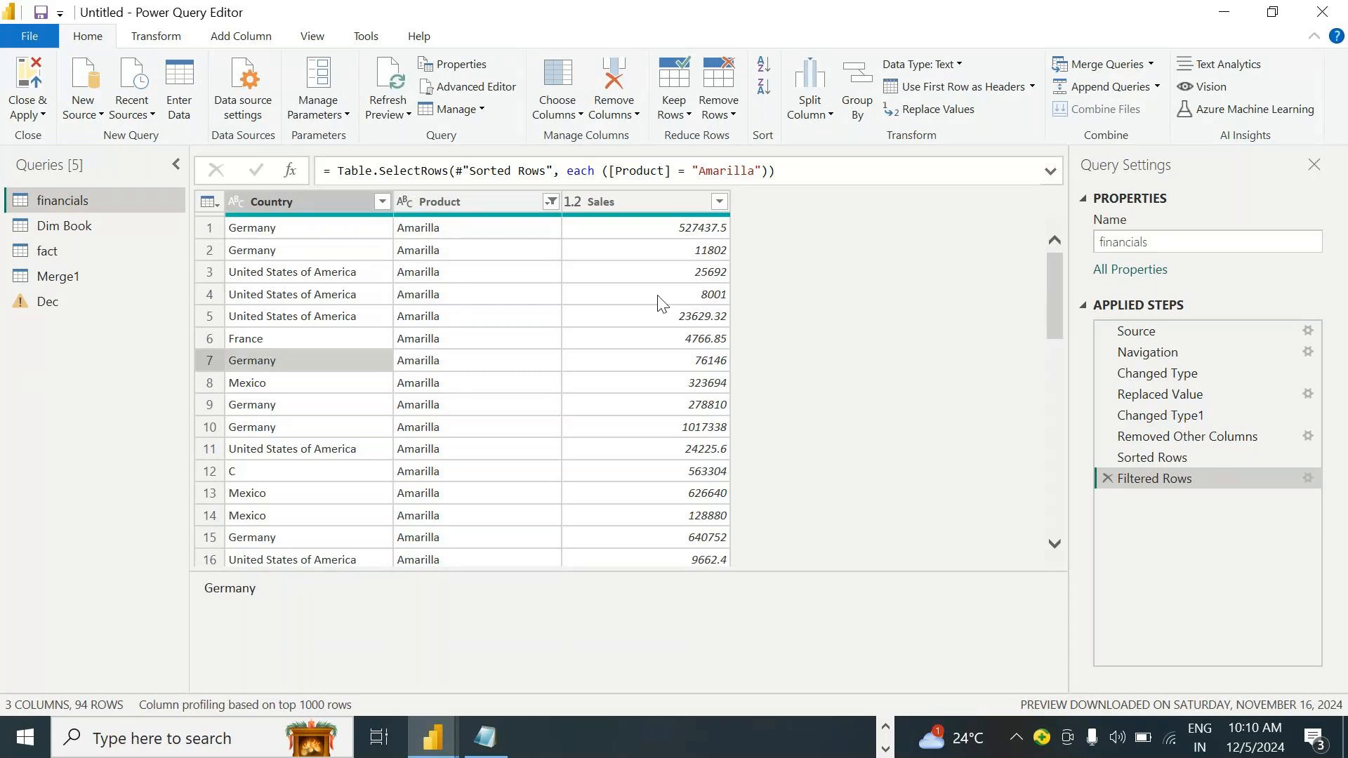
# Delete the Filtered Rows, Sorted Rows and Removed Other Columns steps from the financials query
pyautogui.click(1108, 478)
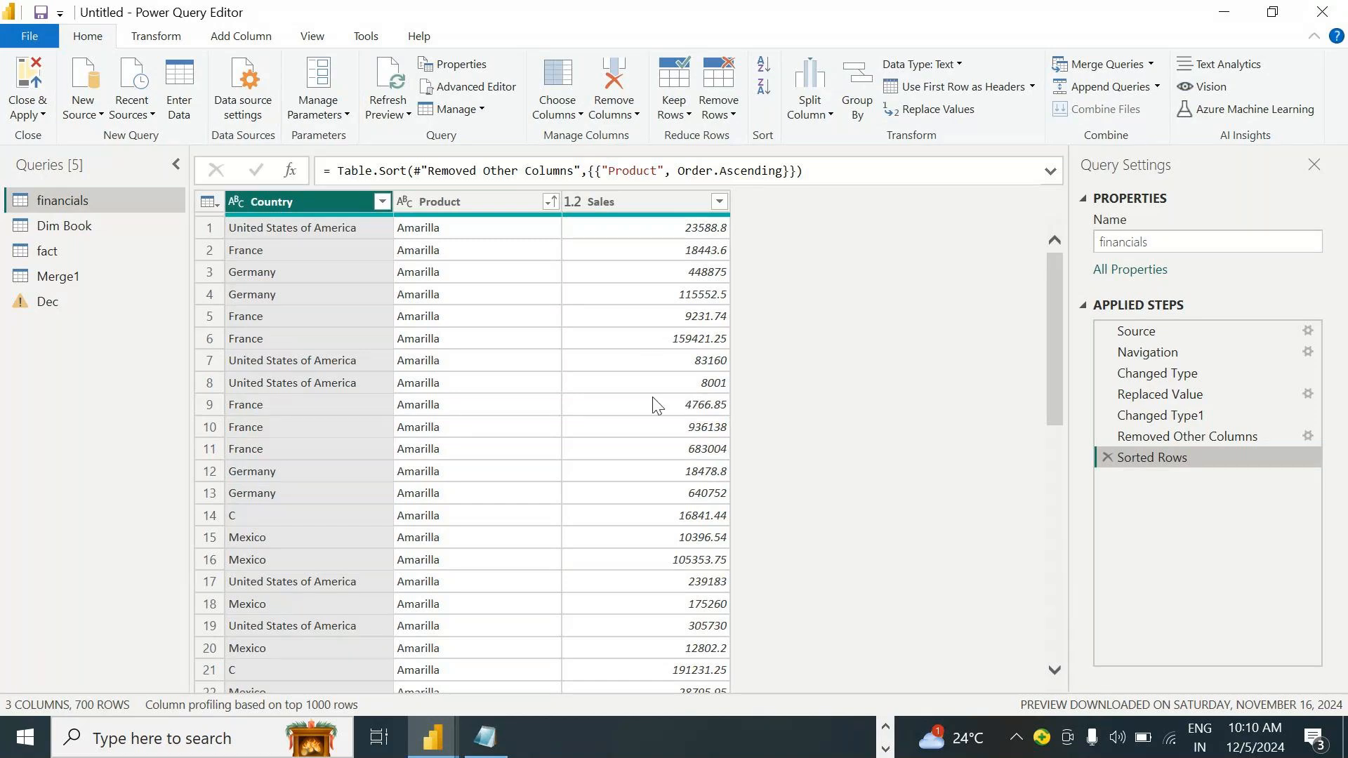
pyautogui.click(858, 95)
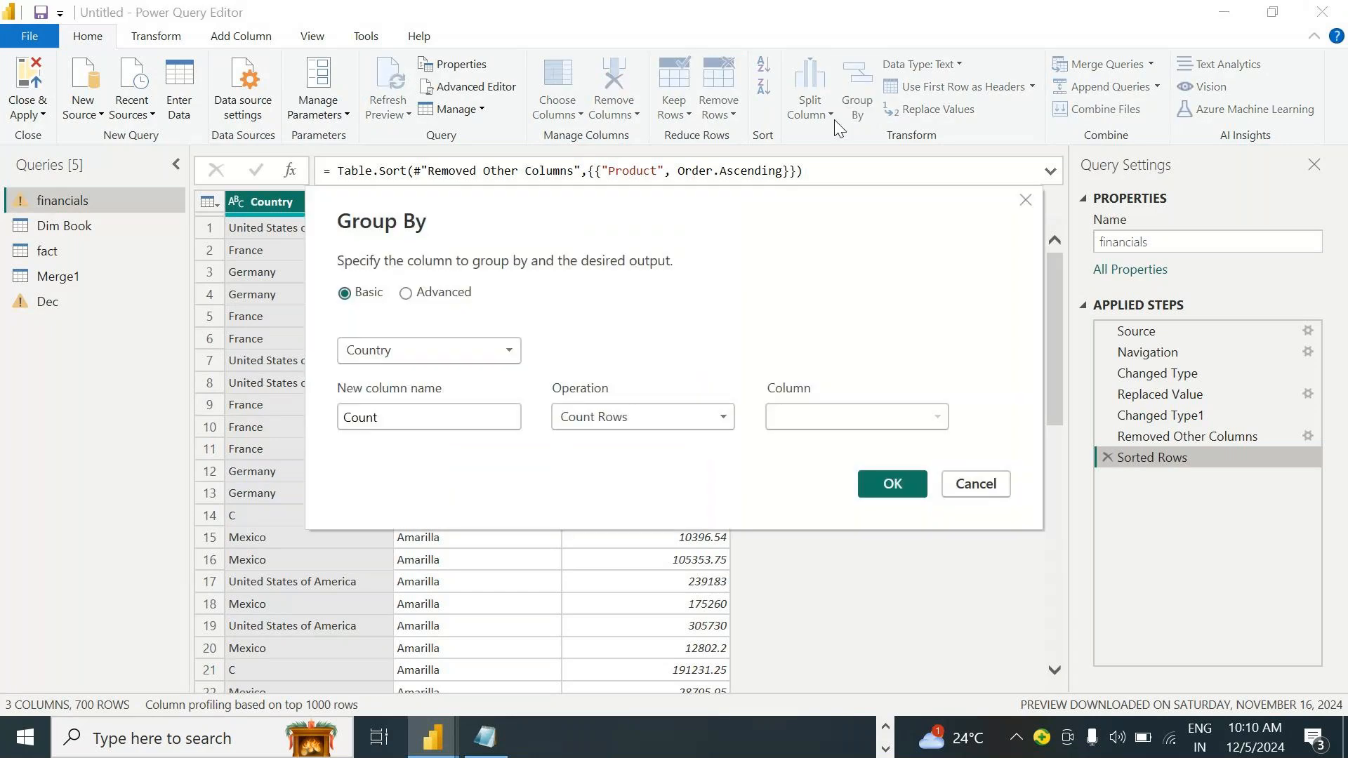
pyautogui.click(965, 495)
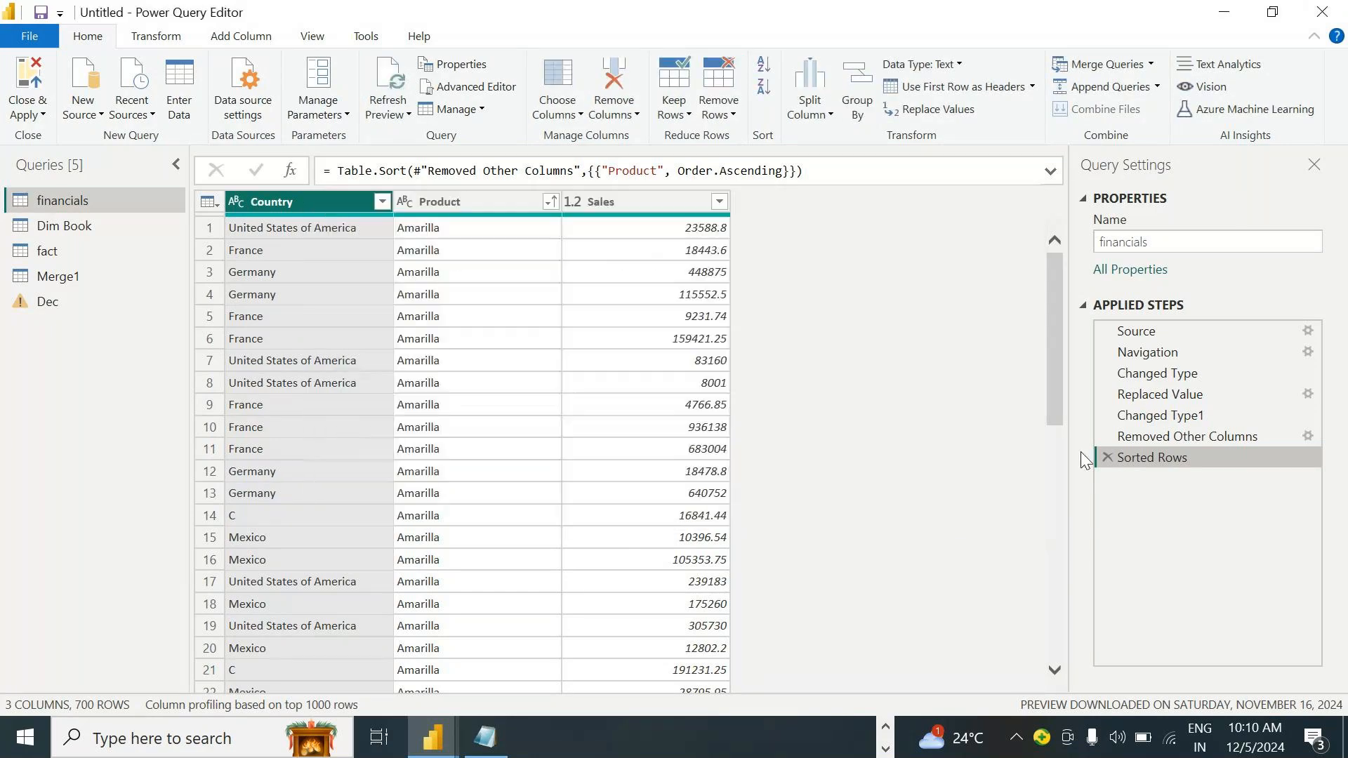
pyautogui.click(1108, 457)
pyautogui.click(1109, 436)
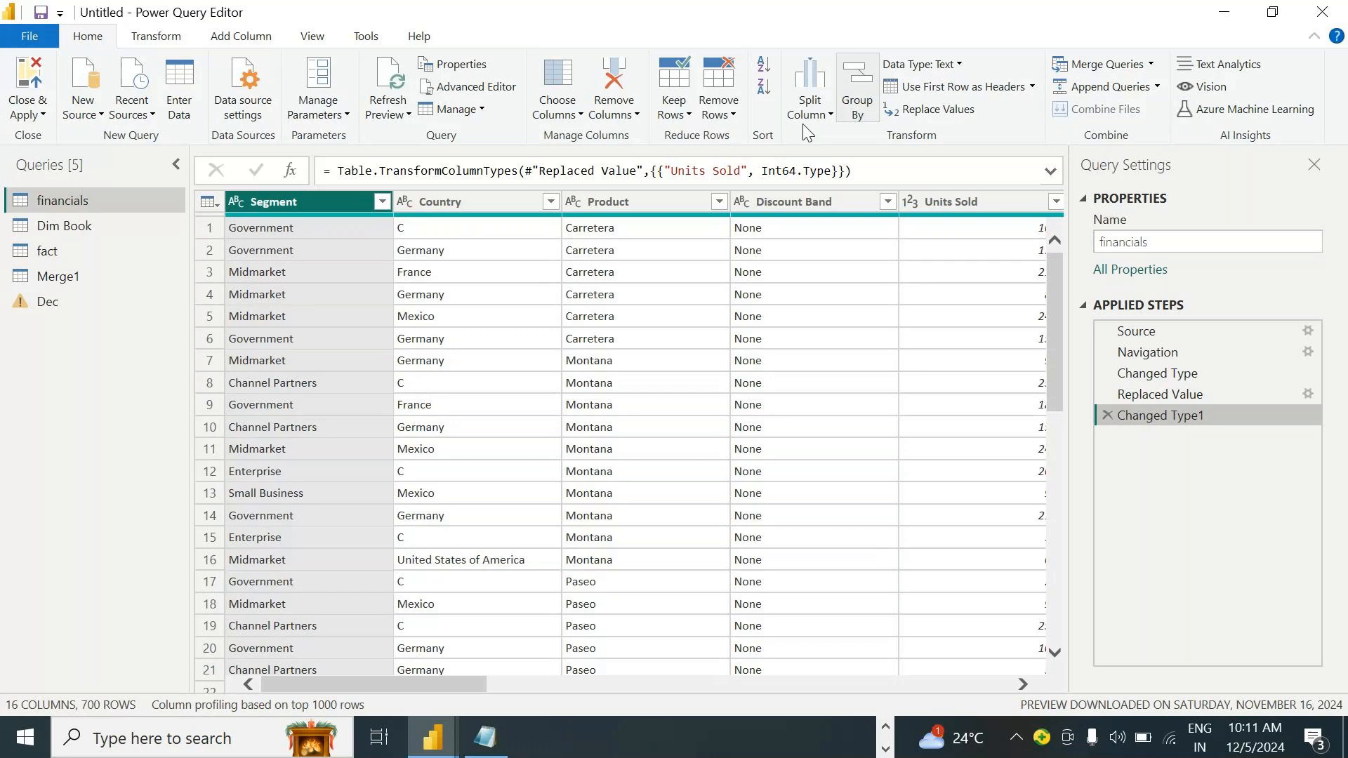
# Group the financials rows by Country, with a Count column that sums Sales
pyautogui.click(449, 344)
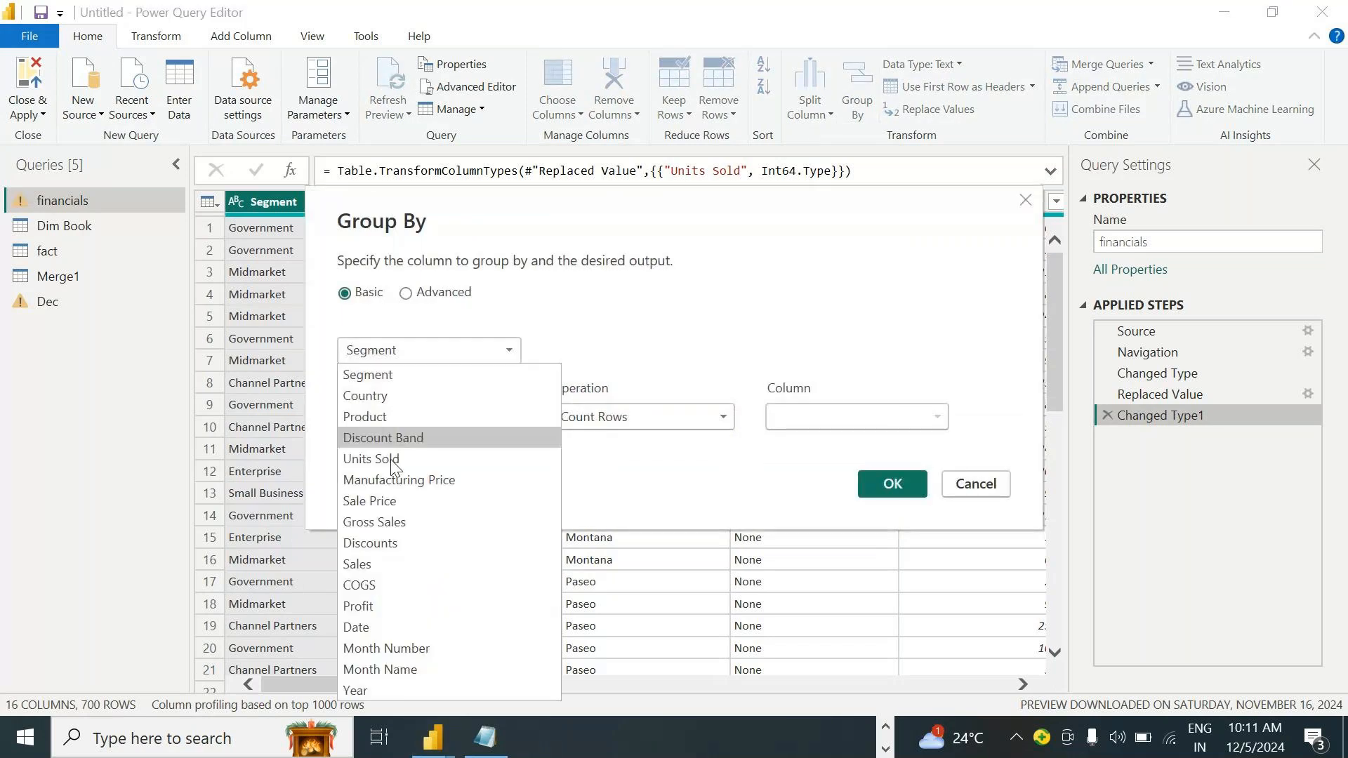
pyautogui.click(394, 394)
pyautogui.click(645, 414)
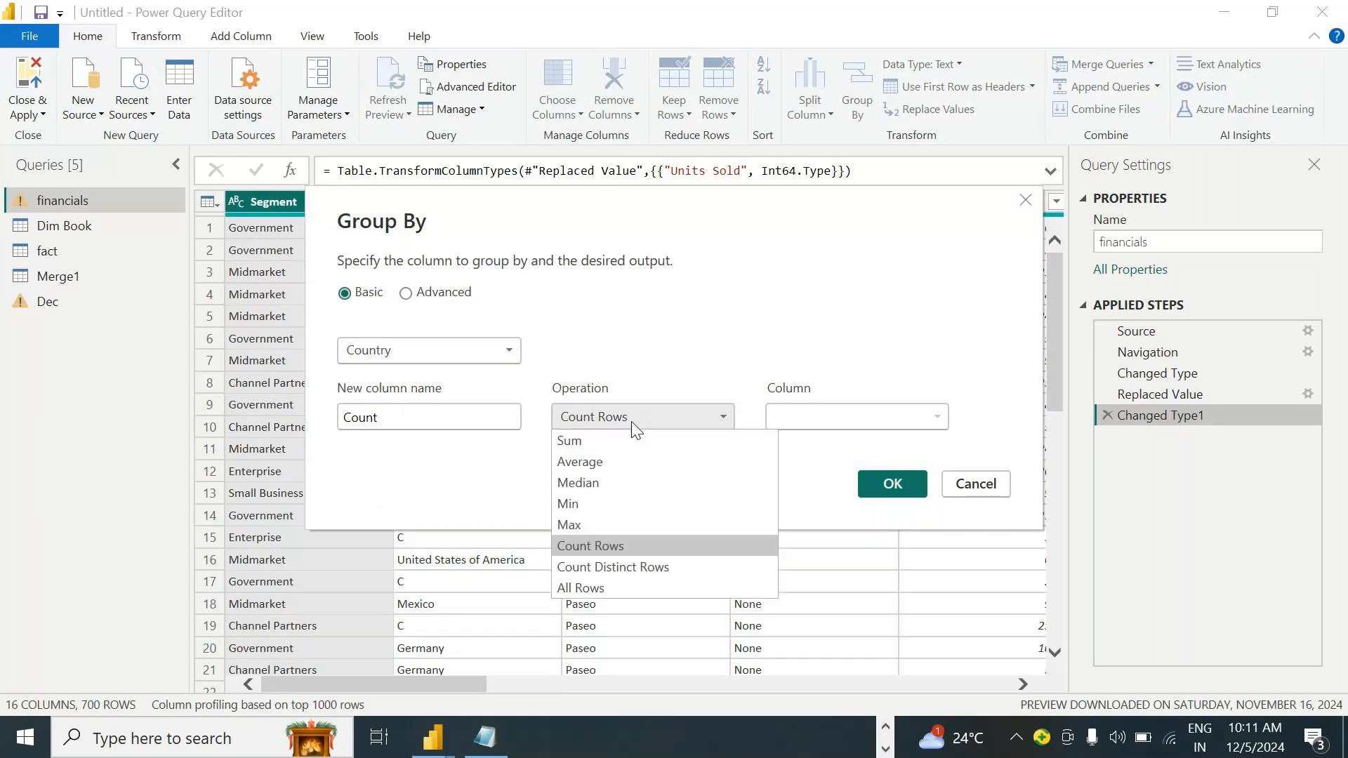
pyautogui.click(571, 439)
pyautogui.click(856, 417)
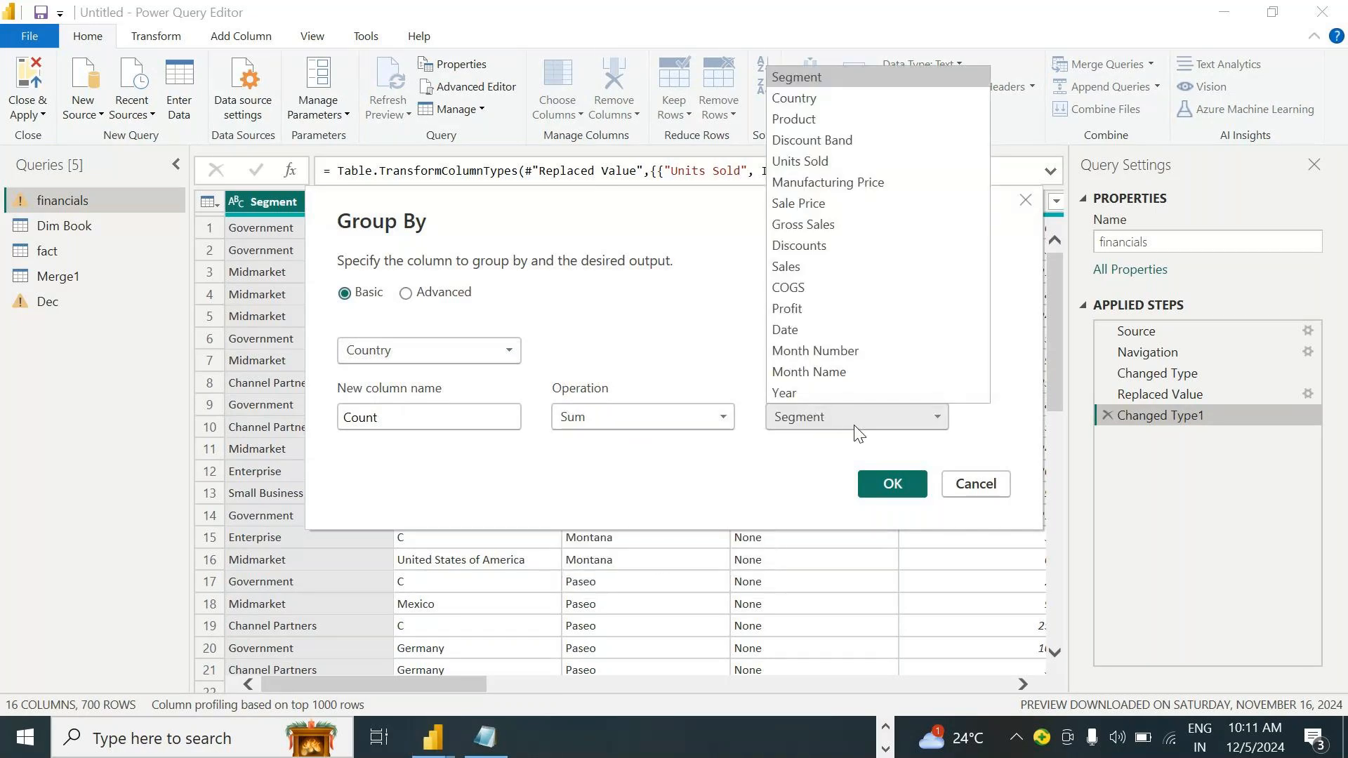
pyautogui.click(831, 281)
pyautogui.click(875, 478)
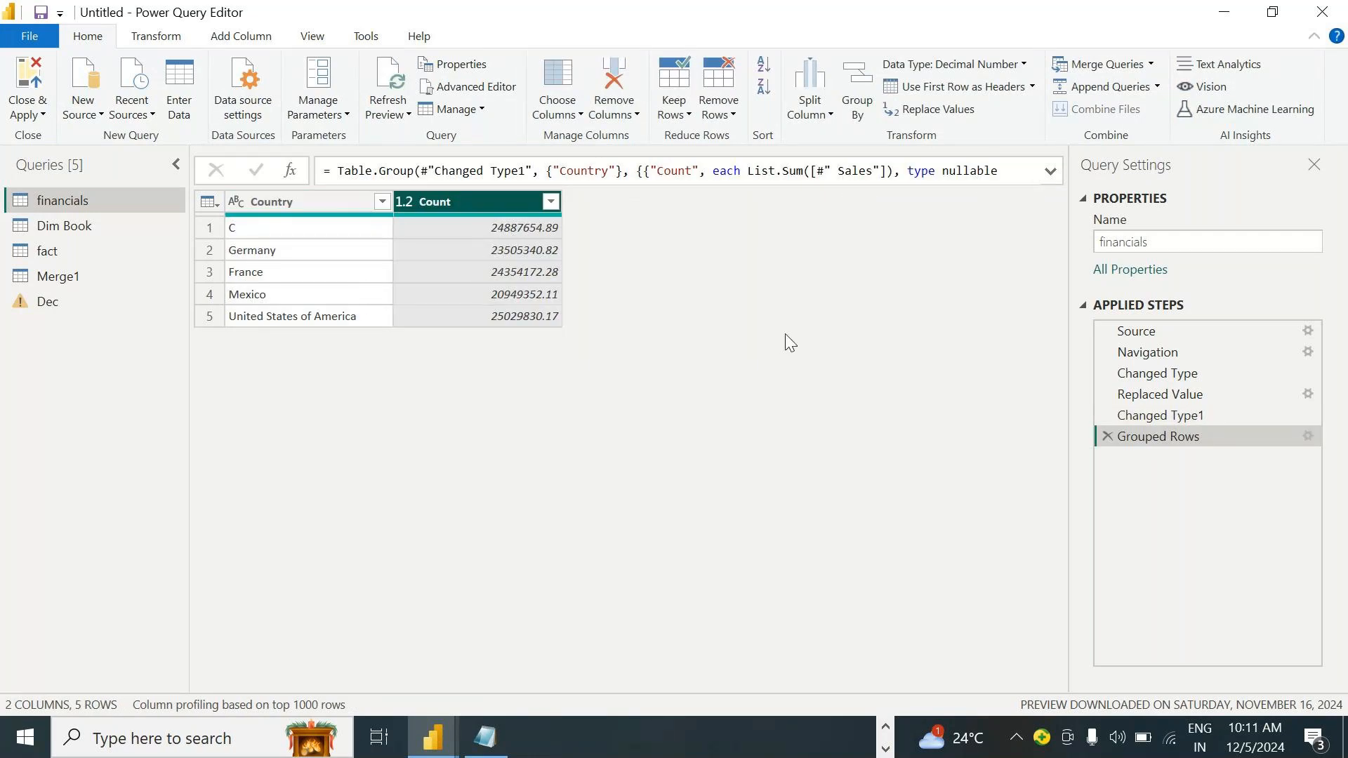
# Rename the grouping's aggregated column to Sum of Sales and delete the Grouped Rows step
pyautogui.click(1307, 436)
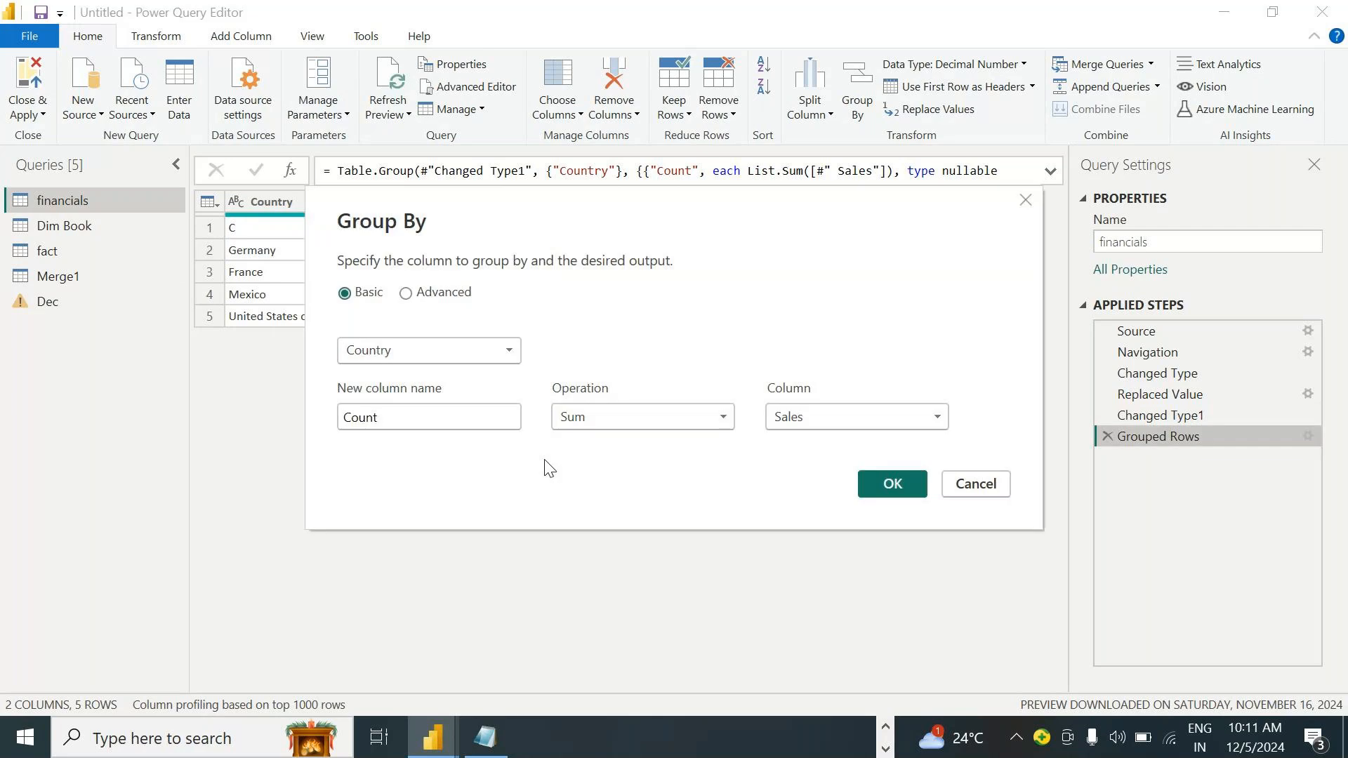
pyautogui.doubleClick(460, 423)
pyautogui.write('S')
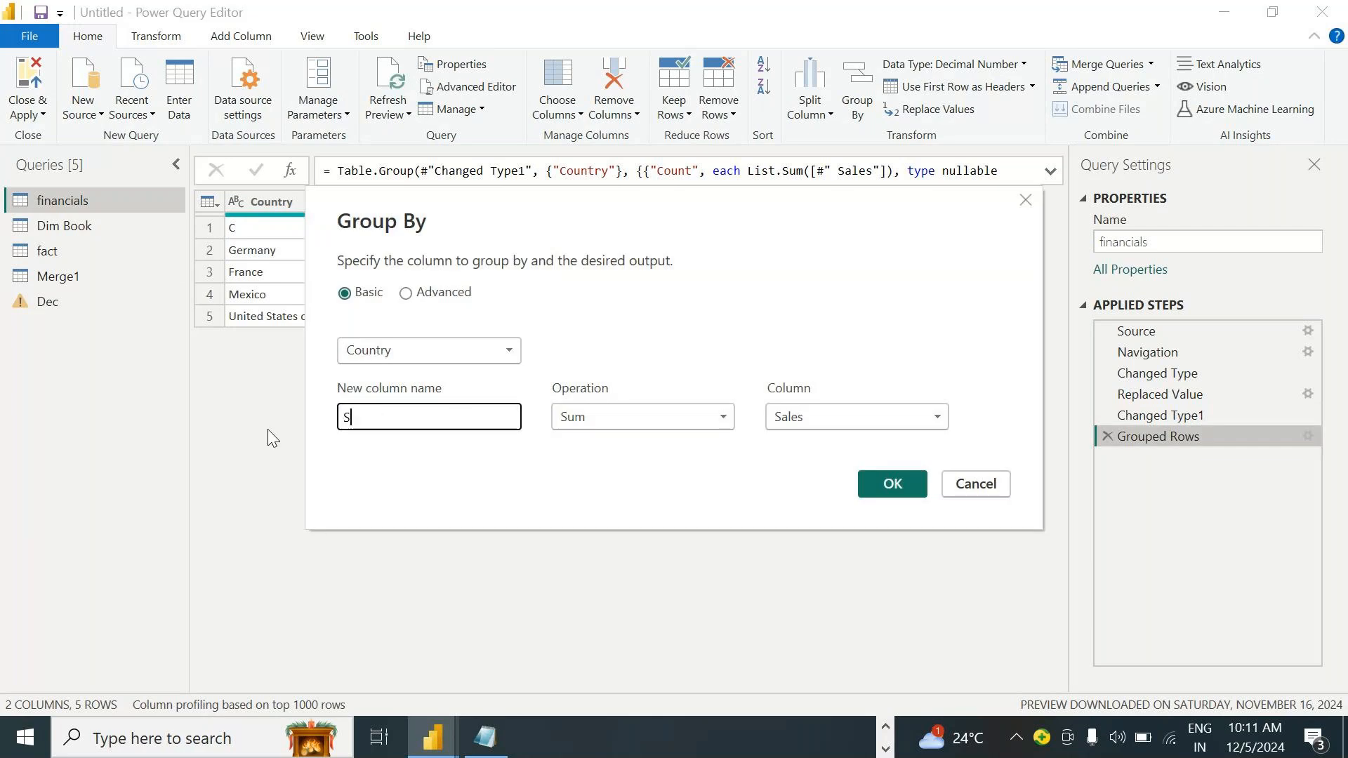
pyautogui.write('um of Sales')
pyautogui.click(878, 491)
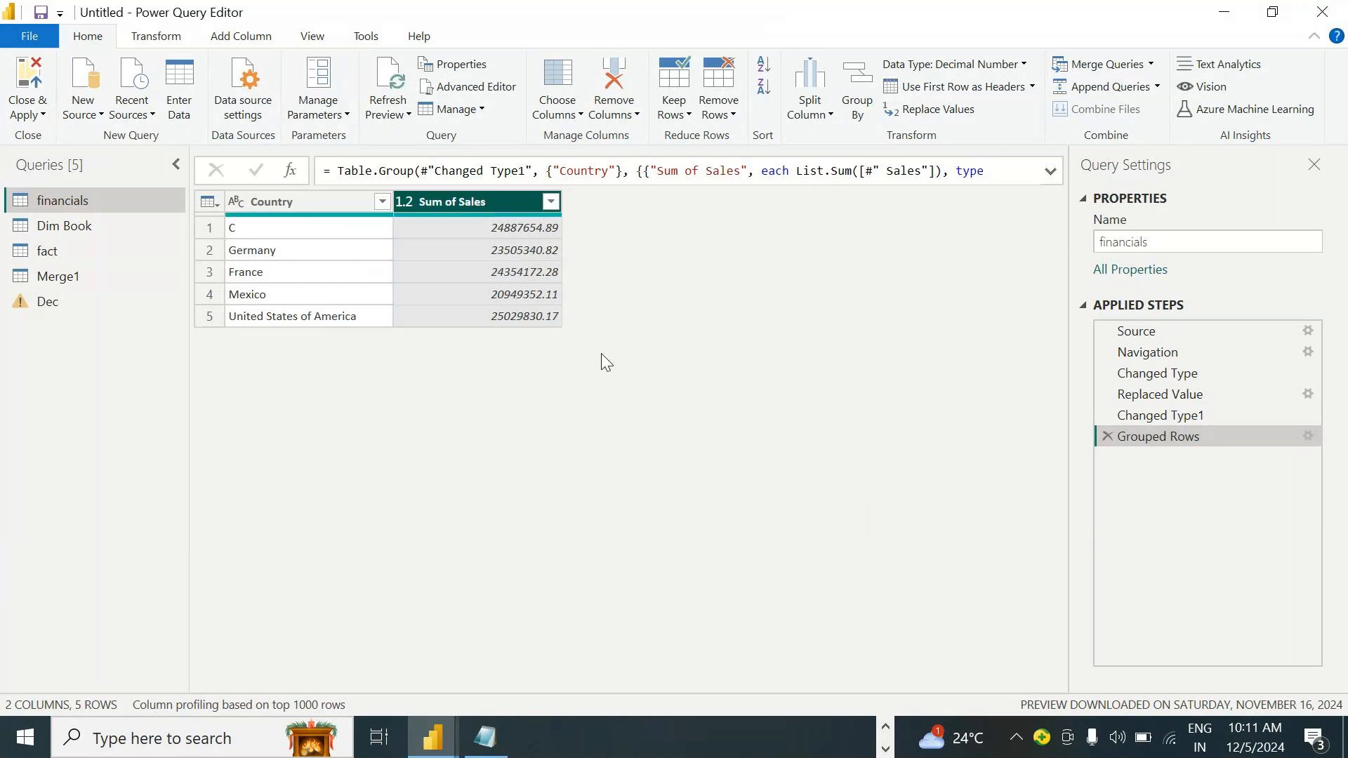
pyautogui.click(1108, 435)
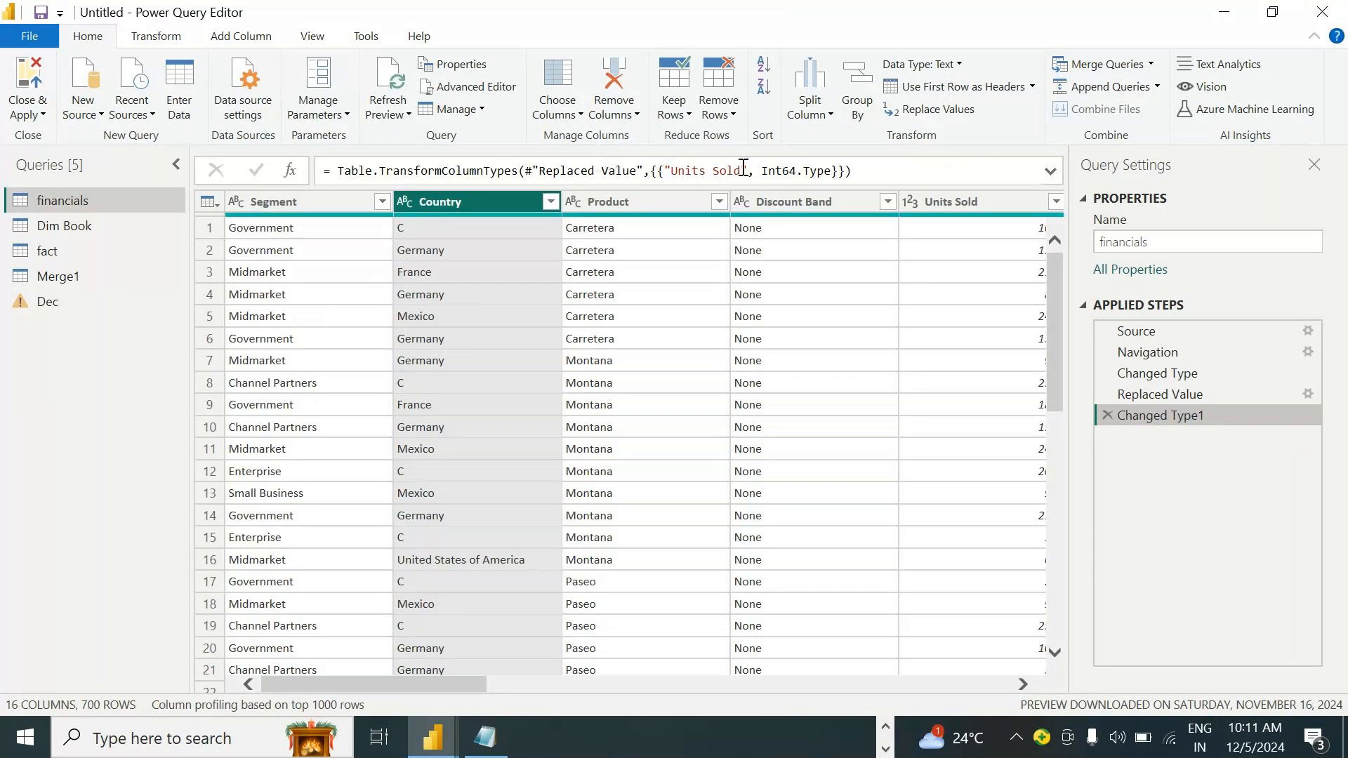
# Group the financials rows by Segment, with a new column named Sum of Sales that sums Sales
pyautogui.click(870, 123)
pyautogui.click(394, 346)
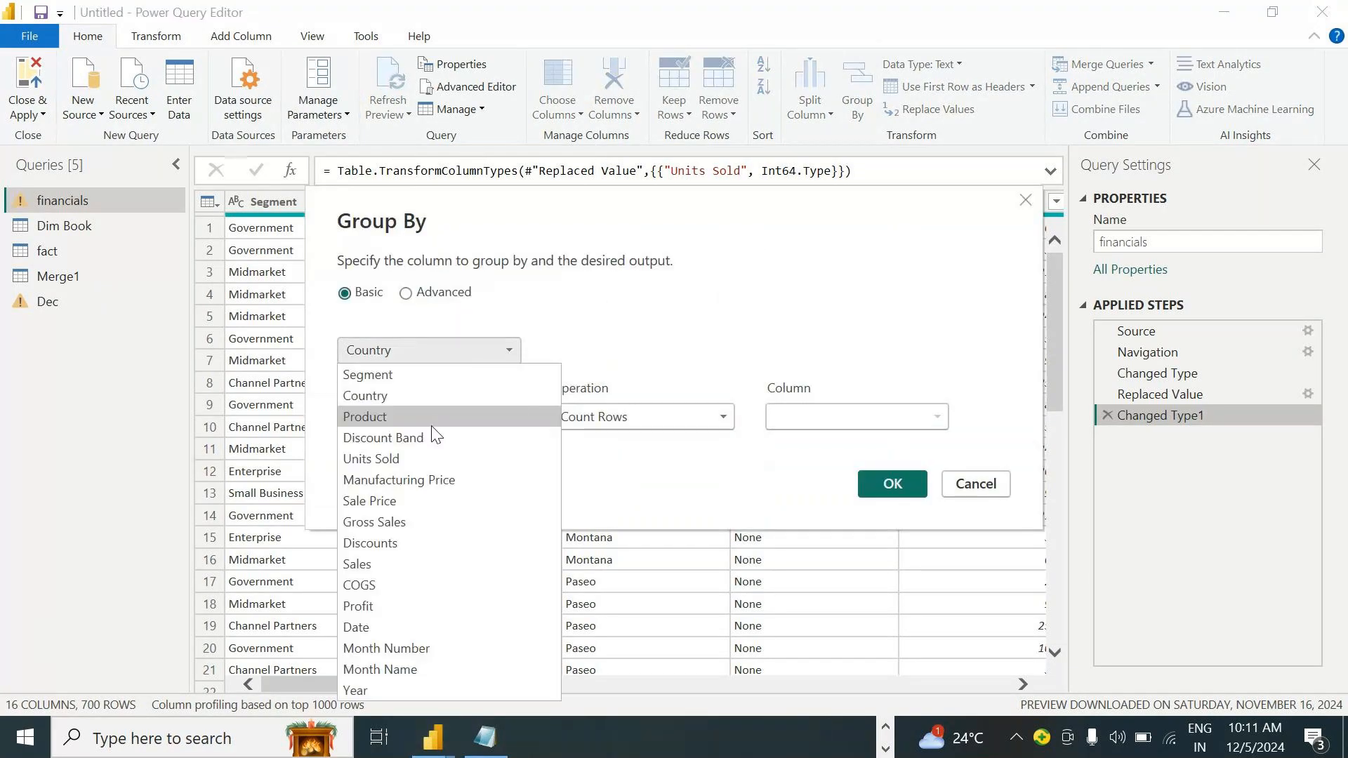
pyautogui.click(390, 377)
pyautogui.click(869, 416)
pyautogui.click(841, 267)
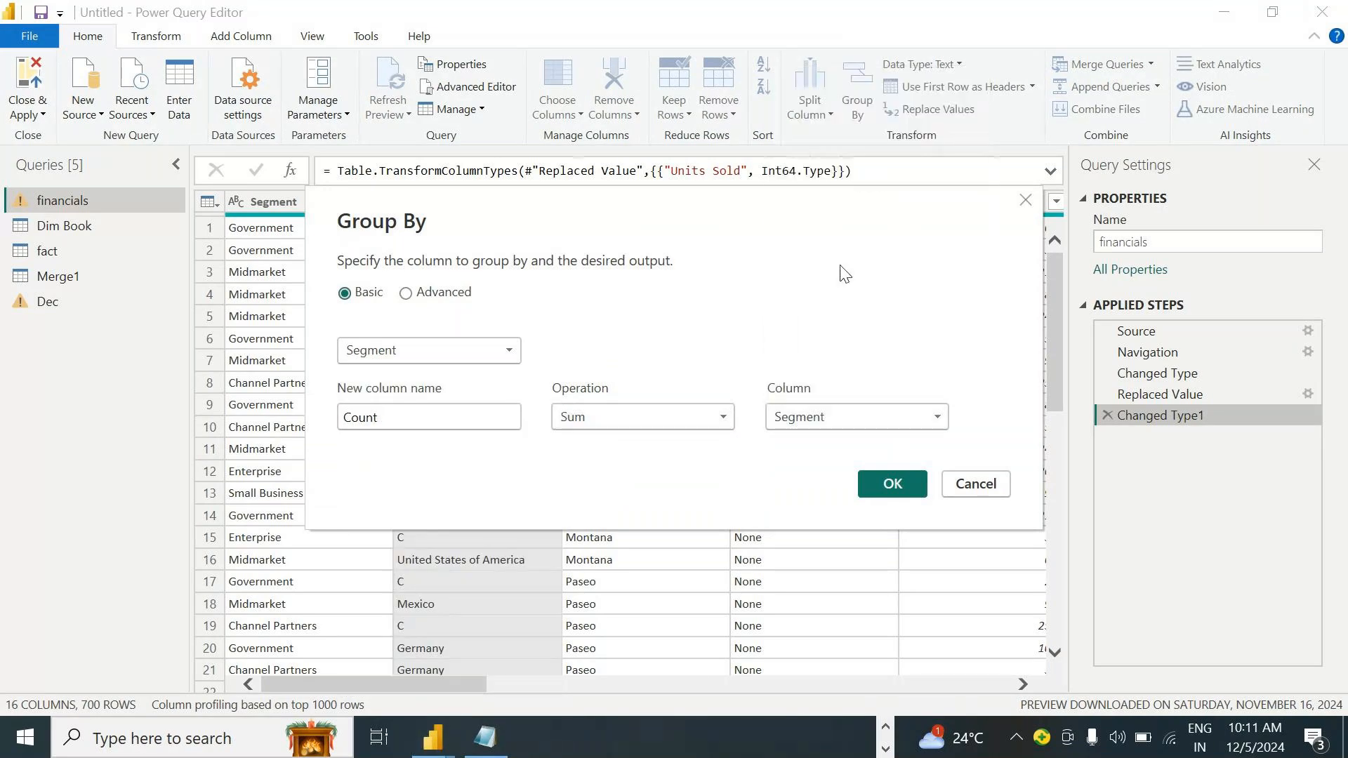
pyautogui.click(460, 420)
pyautogui.hotkey('ctrl', 'a')
pyautogui.write('Sum of Sales')
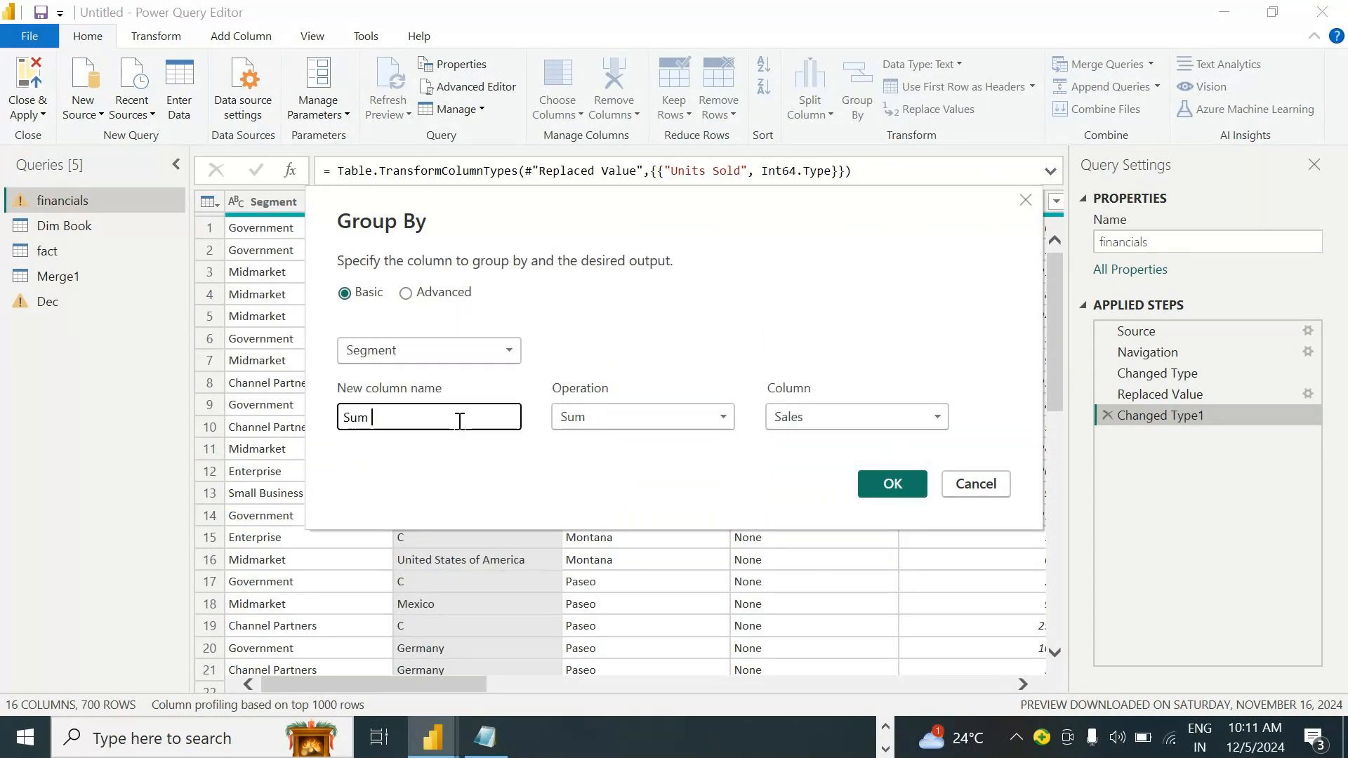
pyautogui.click(909, 495)
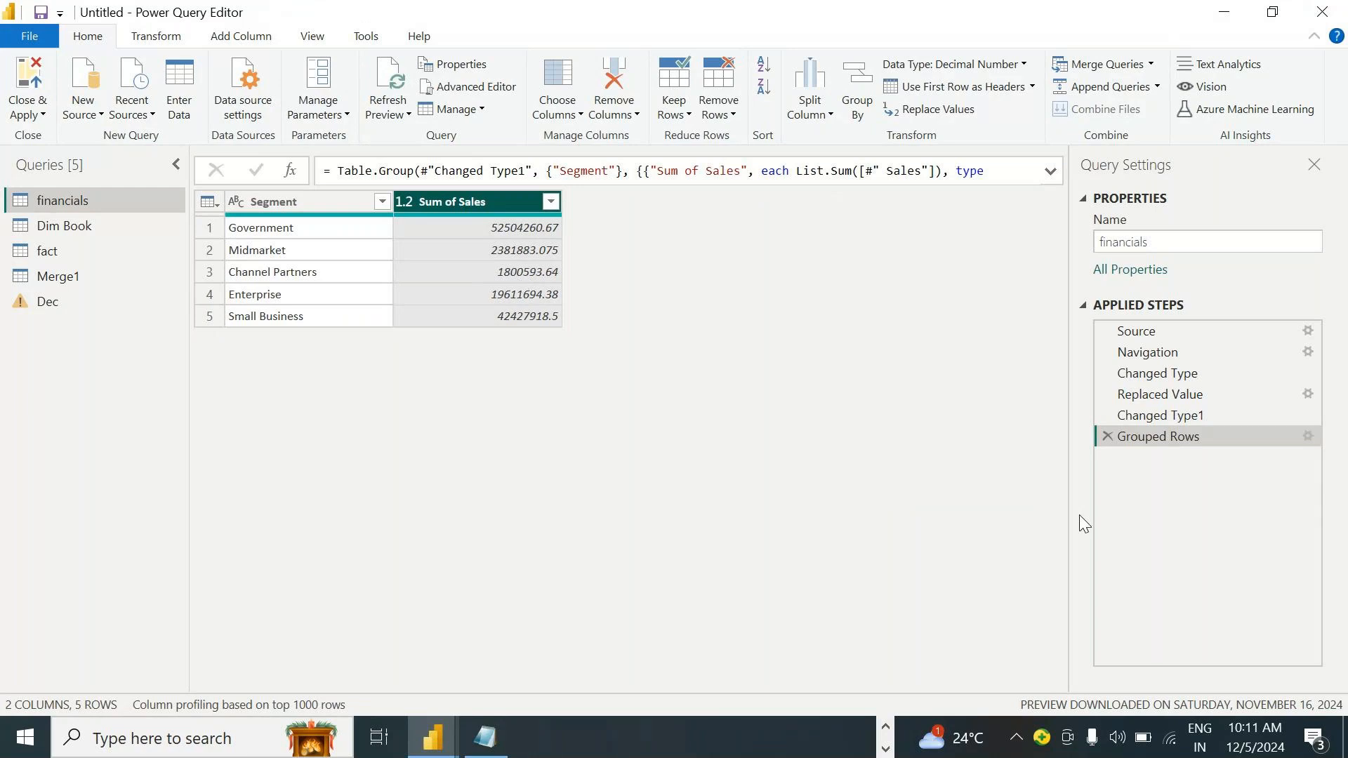
# Switch the Grouped Rows step to advanced grouping, add Country as a second grouping column and move it above Segment
pyautogui.click(1307, 435)
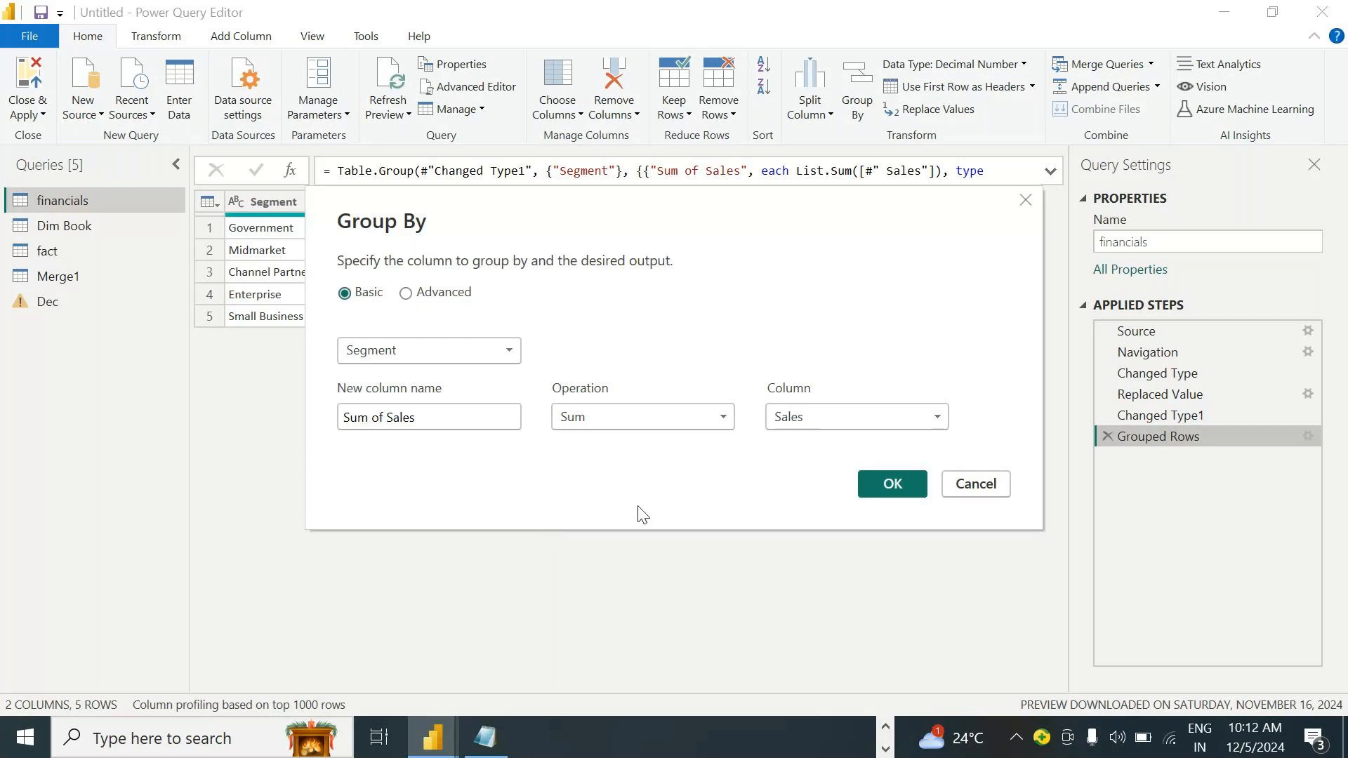
pyautogui.click(419, 297)
pyautogui.click(369, 293)
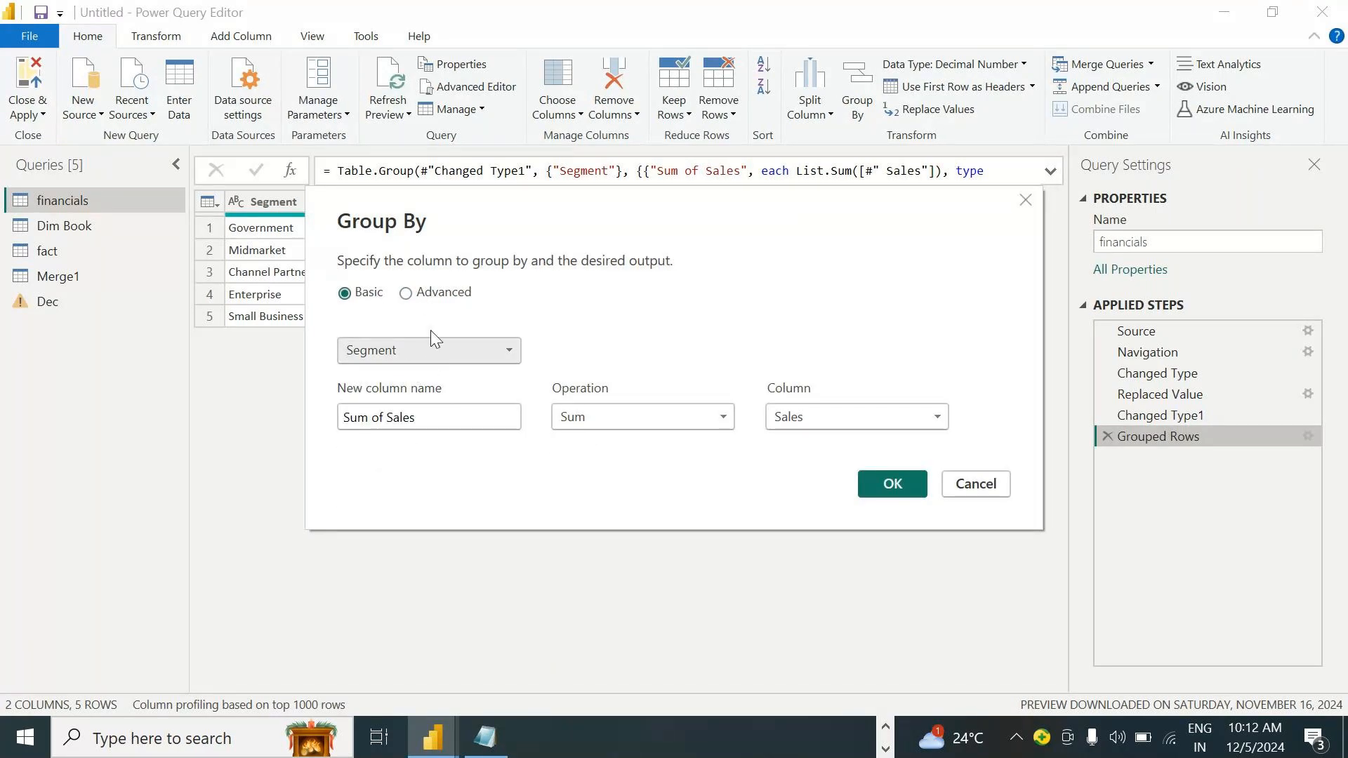
pyautogui.click(419, 297)
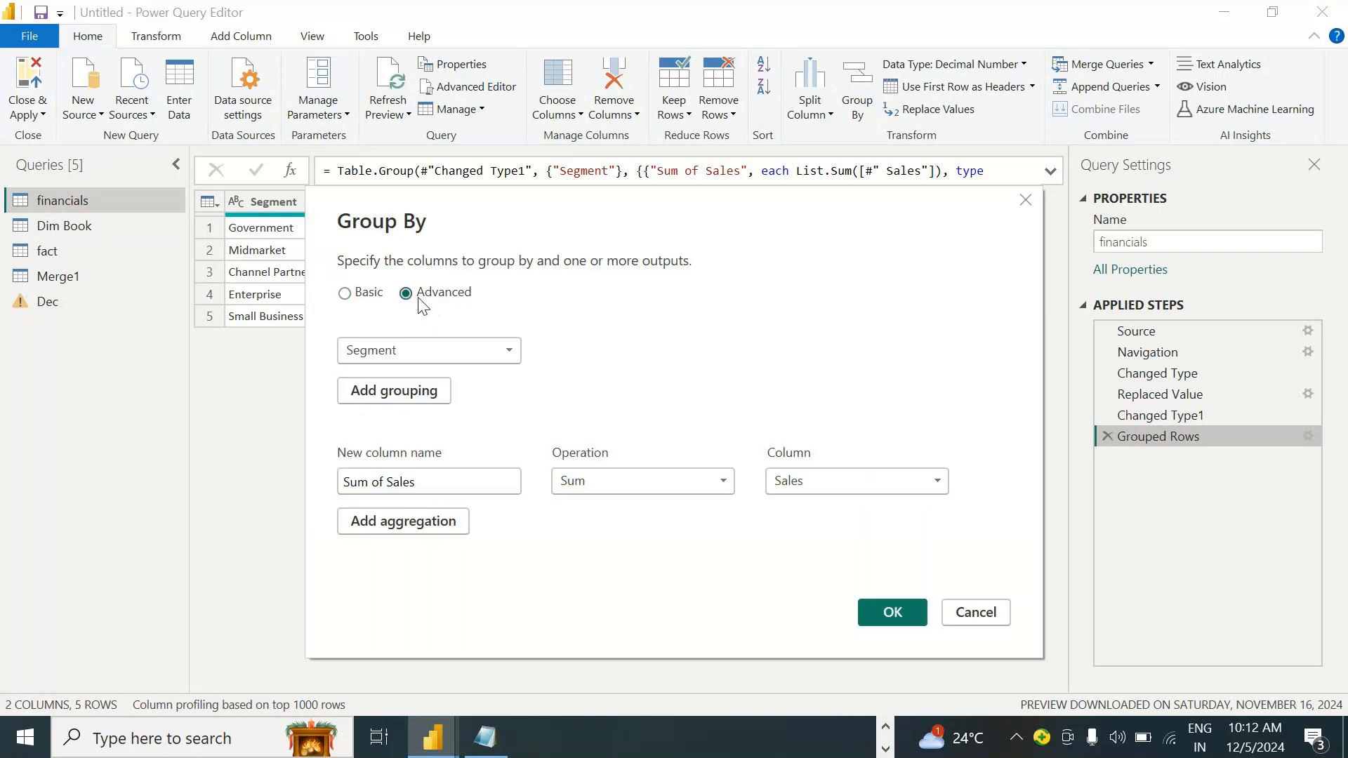
pyautogui.click(397, 391)
pyautogui.click(424, 391)
pyautogui.click(394, 75)
pyautogui.click(535, 388)
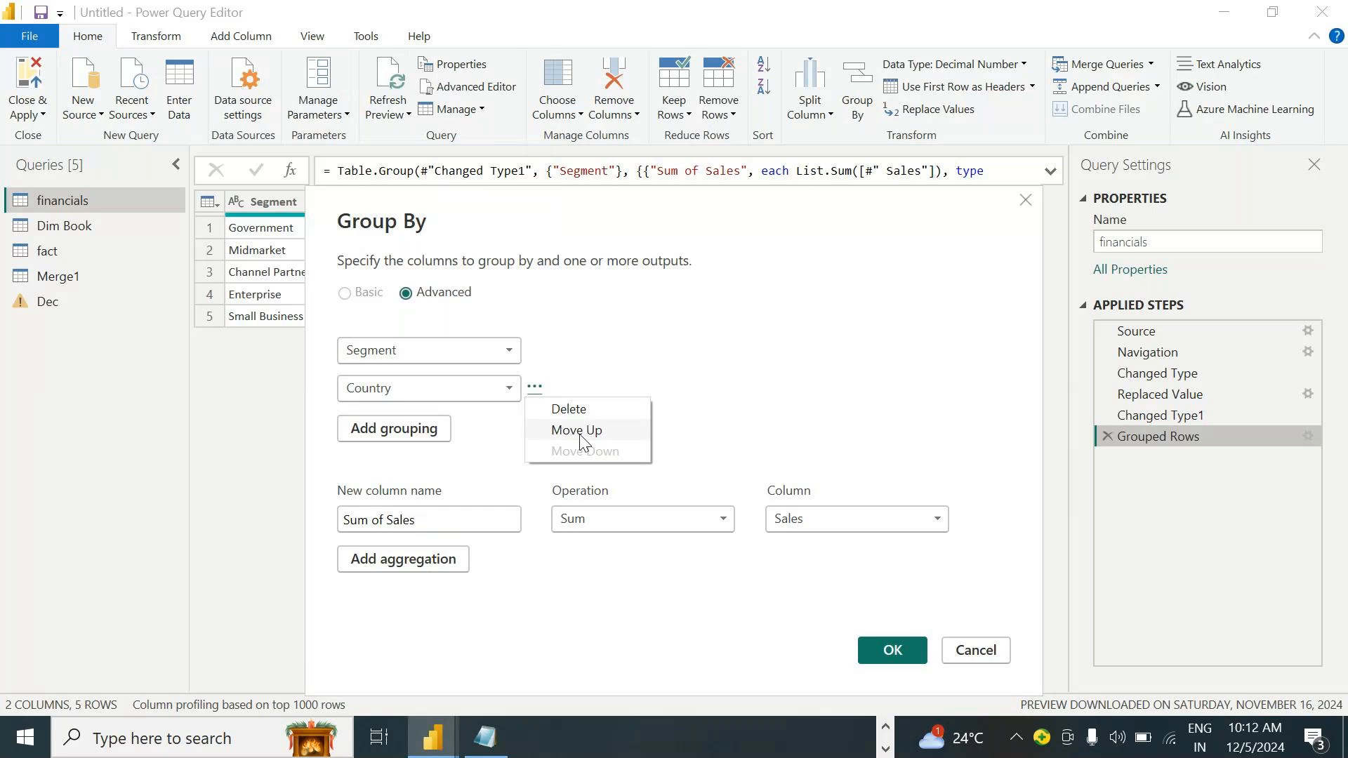
pyautogui.click(581, 429)
pyautogui.click(894, 655)
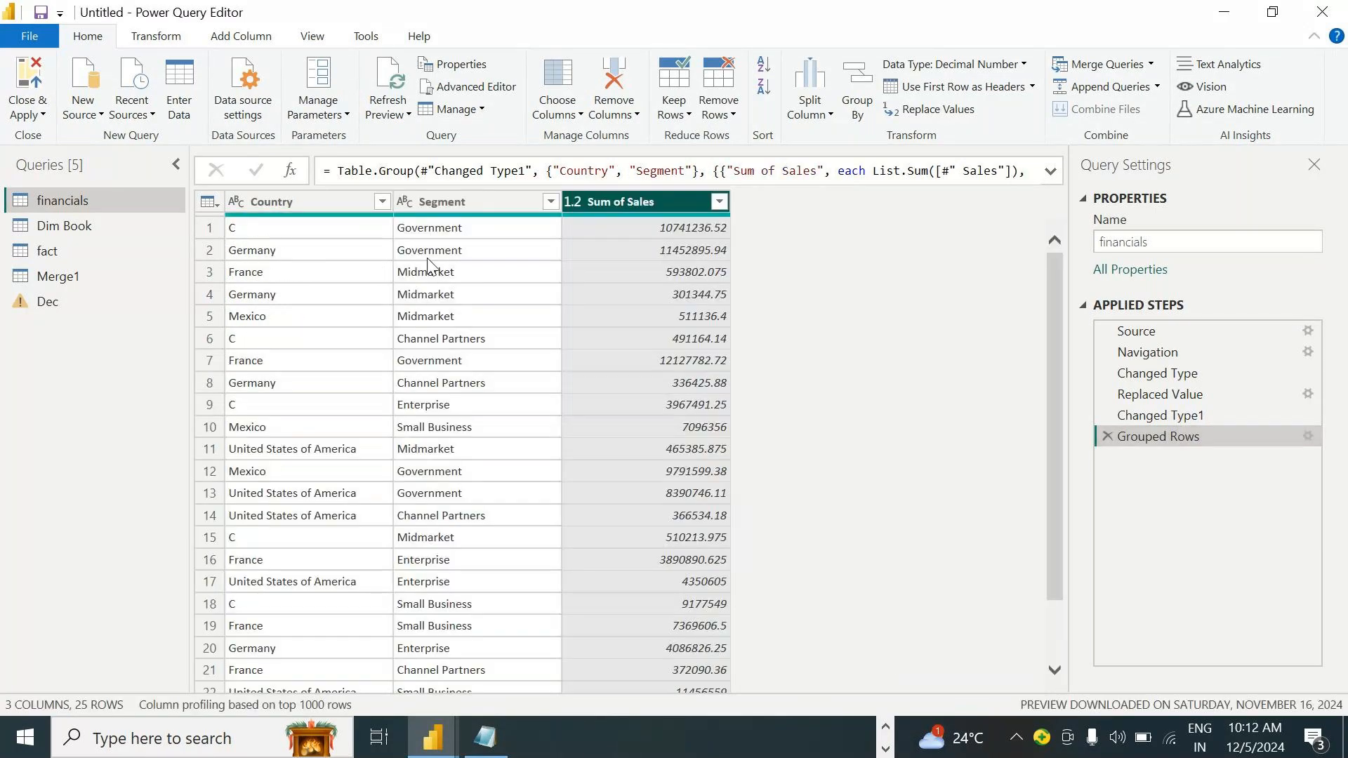
# Sort the grouped rows by Country in ascending order and look through the sorted result
pyautogui.click(382, 202)
pyautogui.click(167, 226)
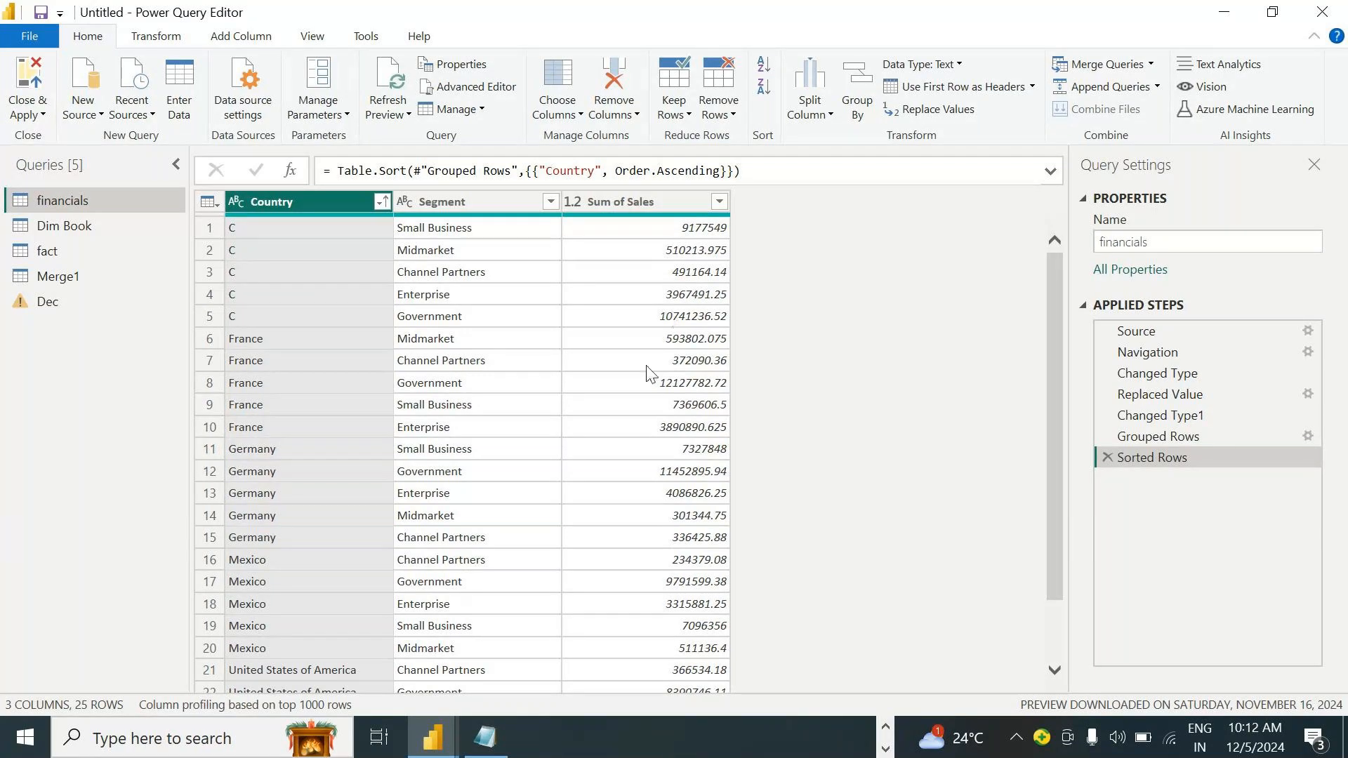
pyautogui.scroll(-2, 635, 407)
pyautogui.scroll(2, 644, 423)
# Edit the Grouped Rows step to add a second aggregation that sums the Units Sold column
pyautogui.click(1308, 437)
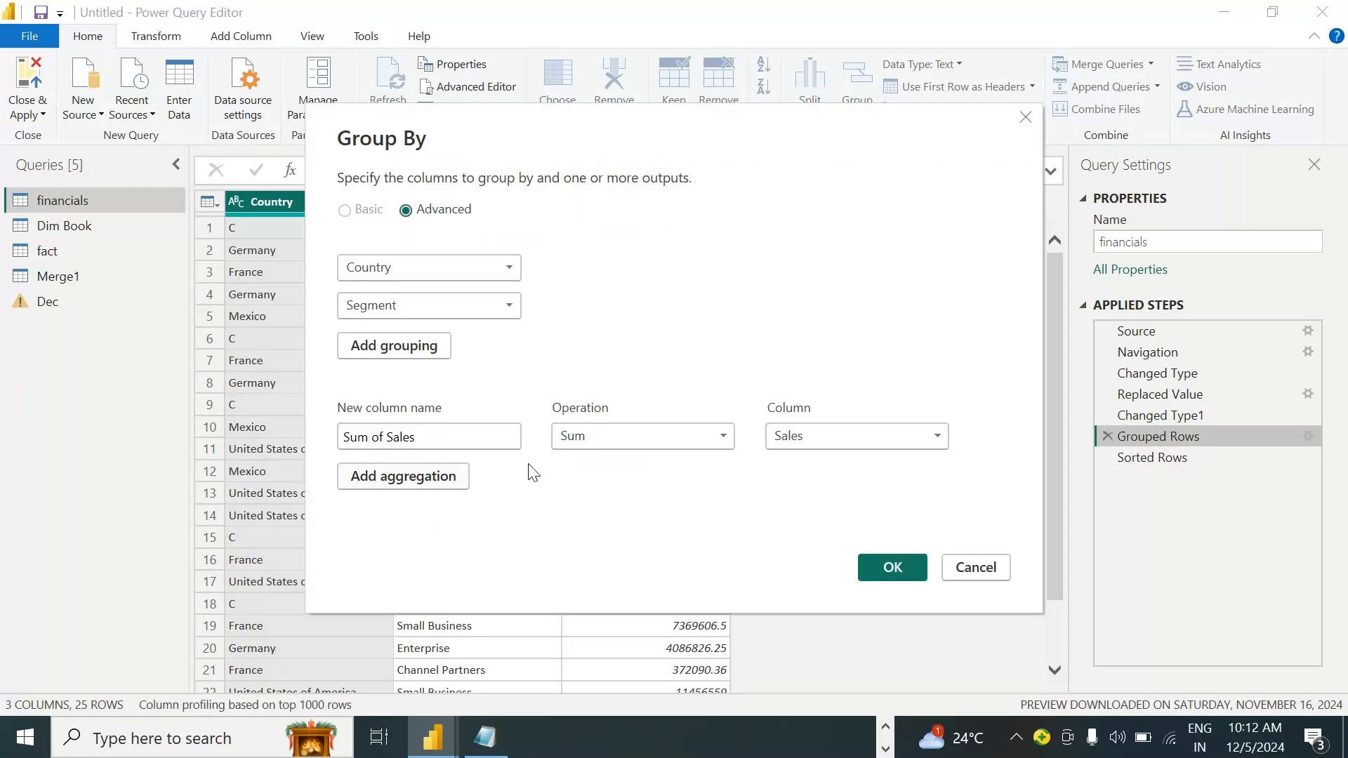
pyautogui.click(412, 475)
pyautogui.click(631, 478)
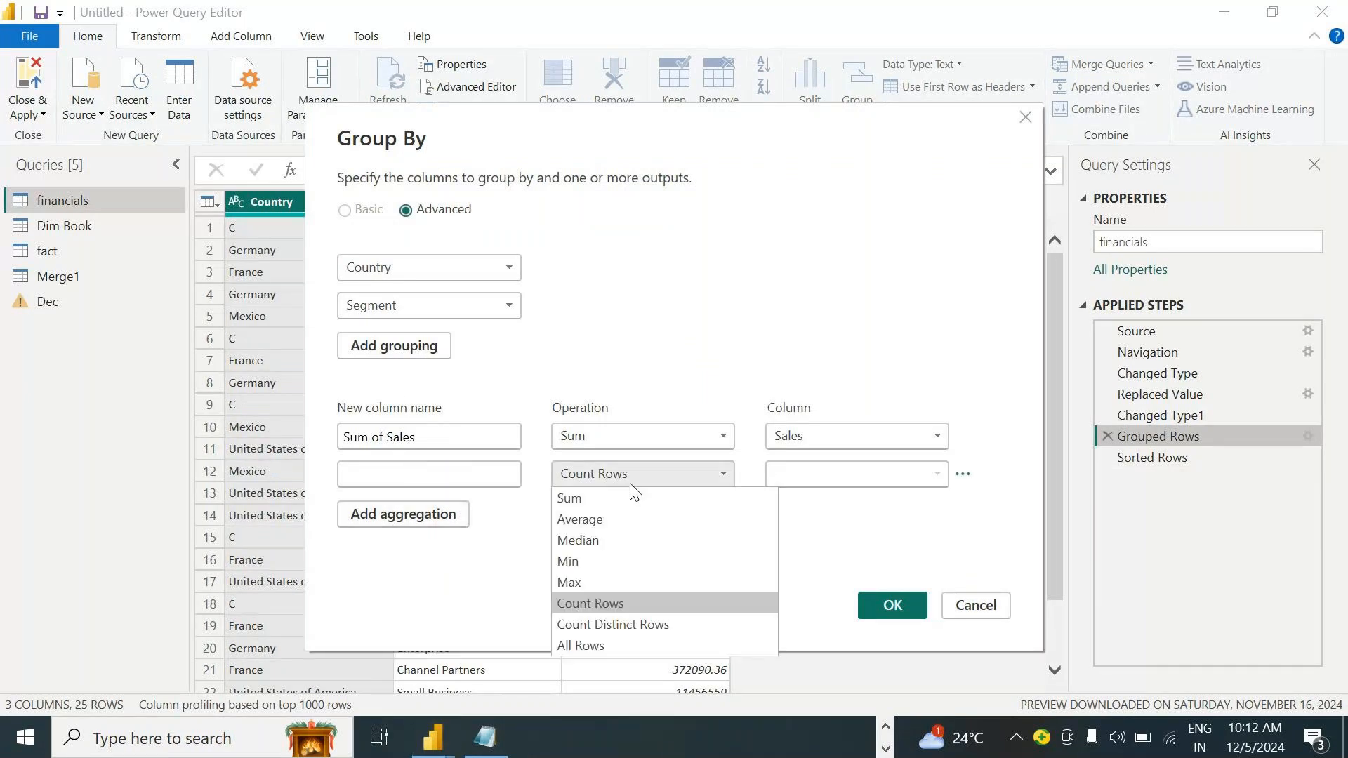
pyautogui.click(604, 499)
pyautogui.click(873, 481)
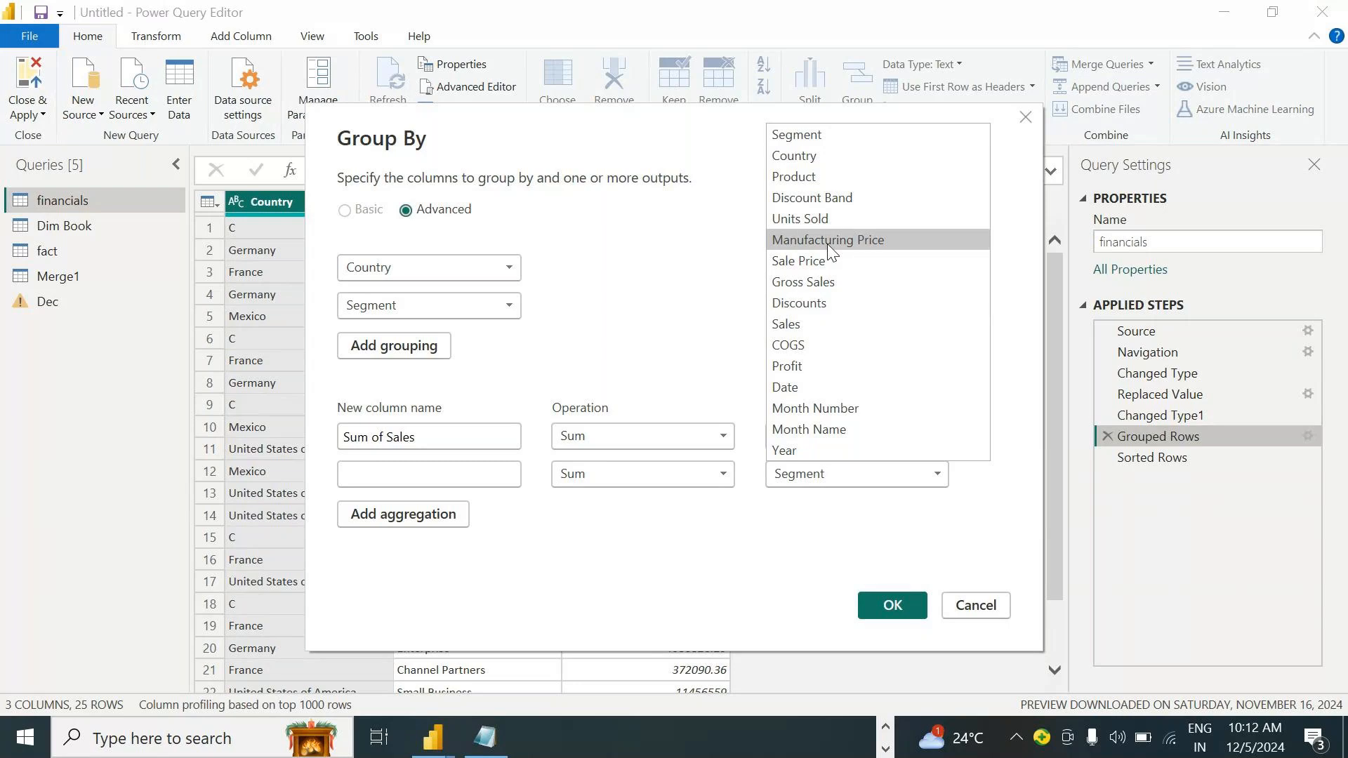
pyautogui.click(831, 218)
# Name the second aggregation Units Sold and apply the updated grouping
pyautogui.click(444, 472)
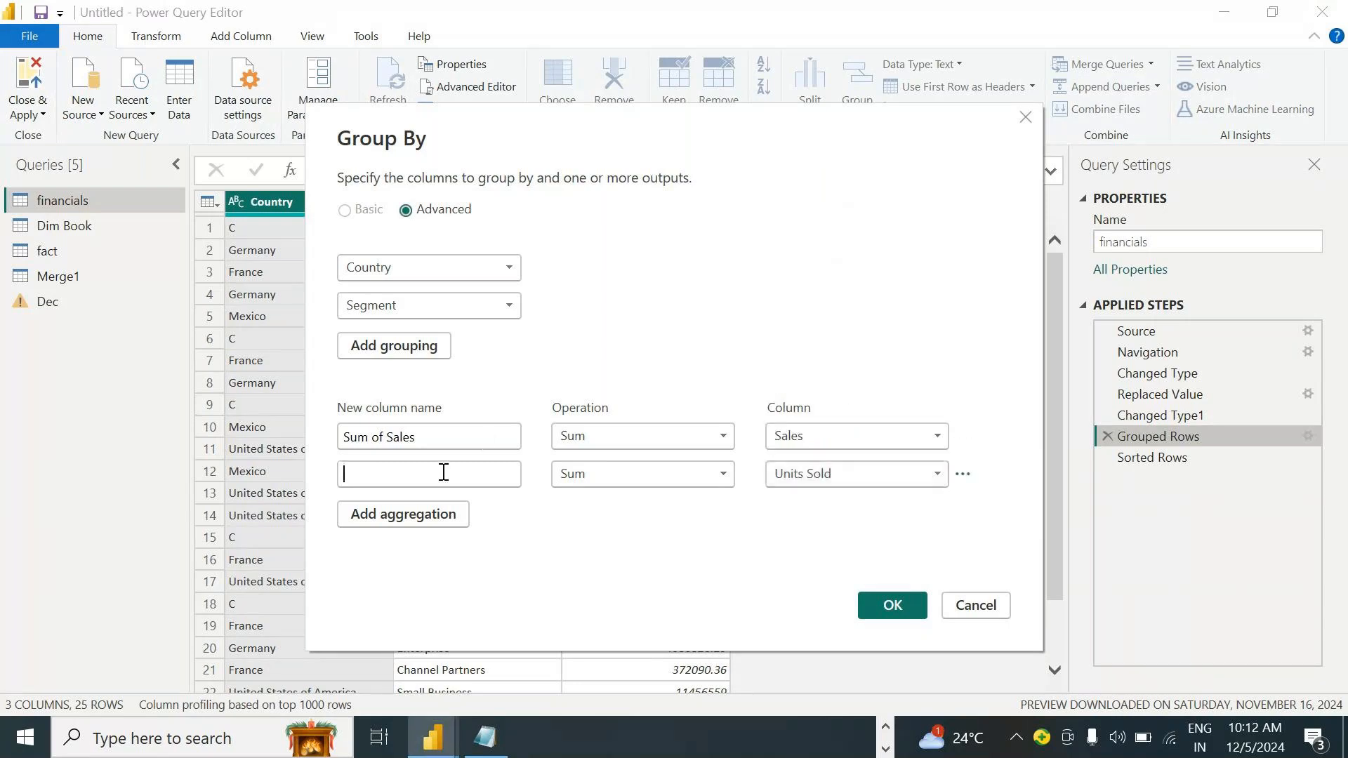
pyautogui.write('Units Sole')
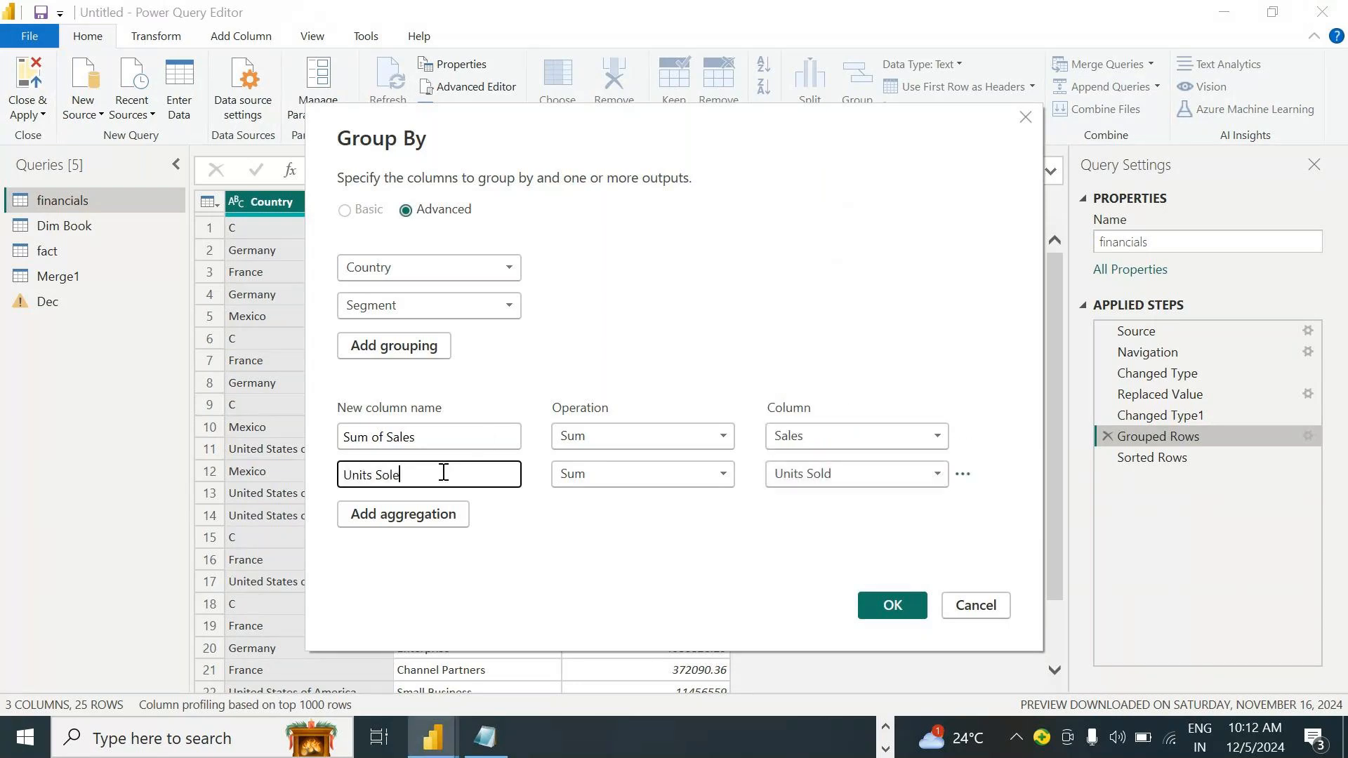
pyautogui.write(']d')
pyautogui.press('BackSpace')
pyautogui.press('BackSpace')
pyautogui.press('BackSpace')
pyautogui.write('d')
pyautogui.click(884, 608)
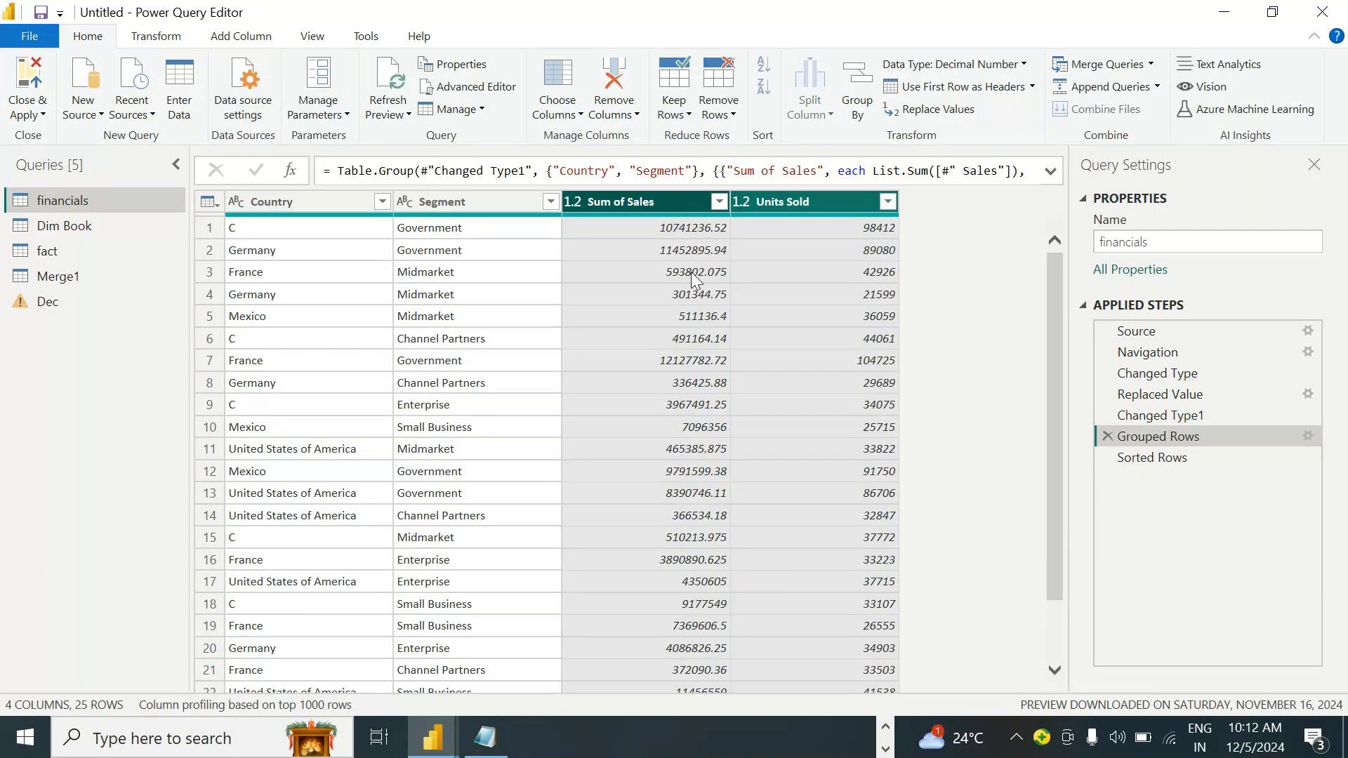
# Examine the grouped rows and the Grouped Rows step's grouping and aggregation settings without changing them
pyautogui.scroll(-2, 827, 309)
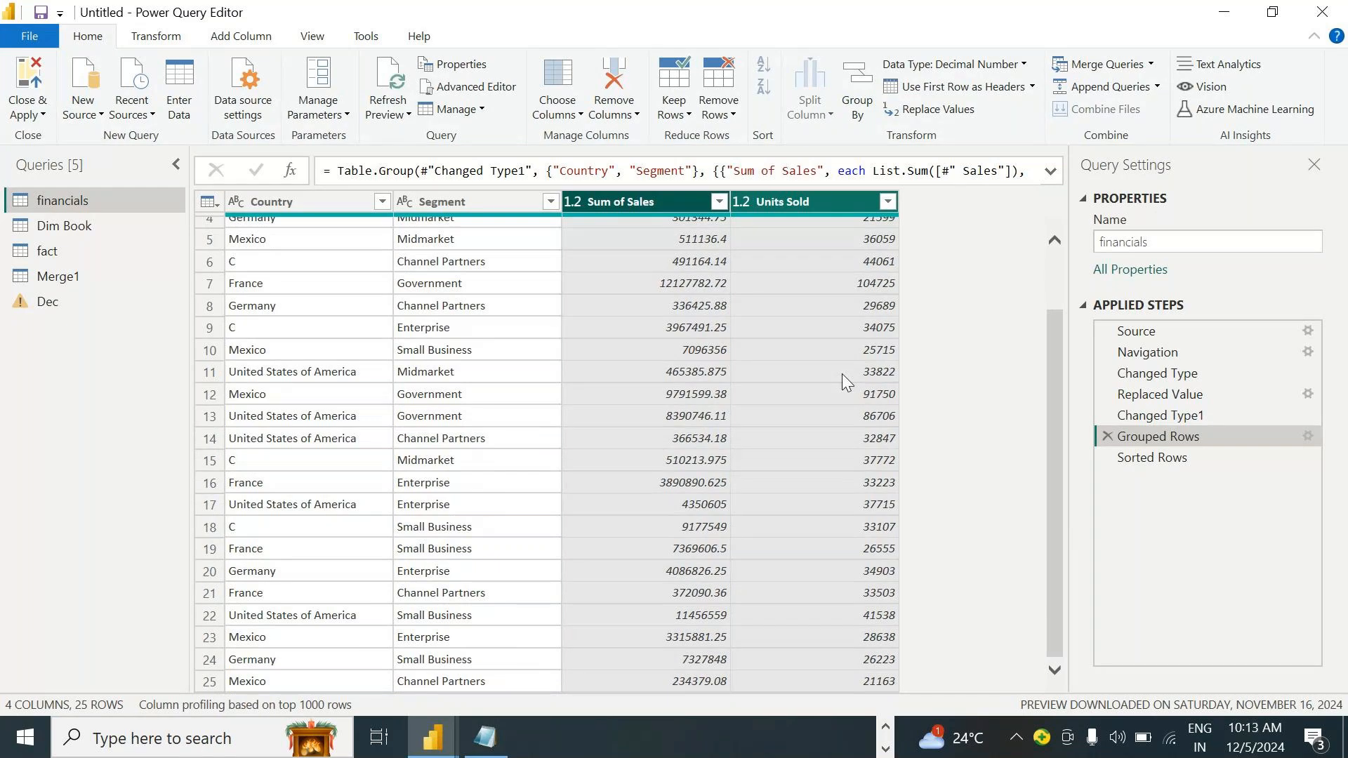
pyautogui.click(857, 86)
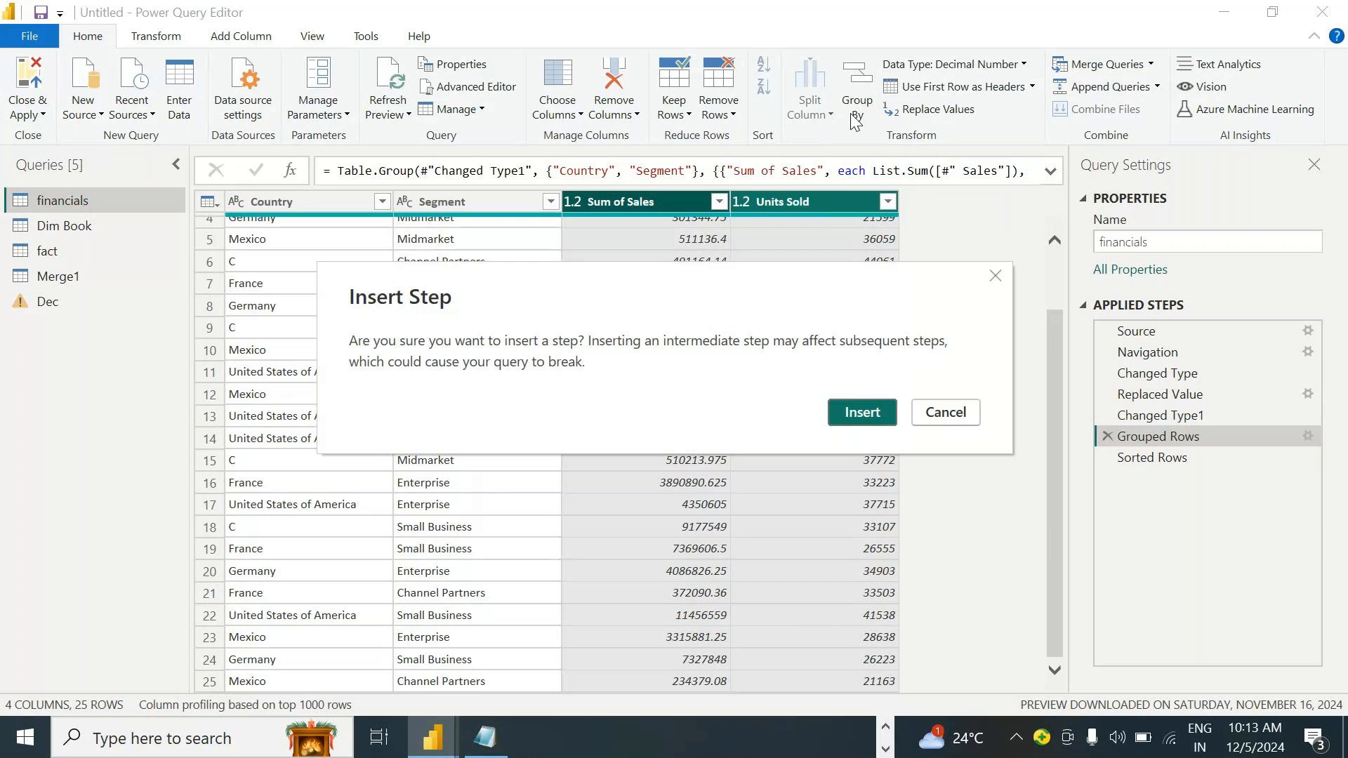
pyautogui.click(928, 412)
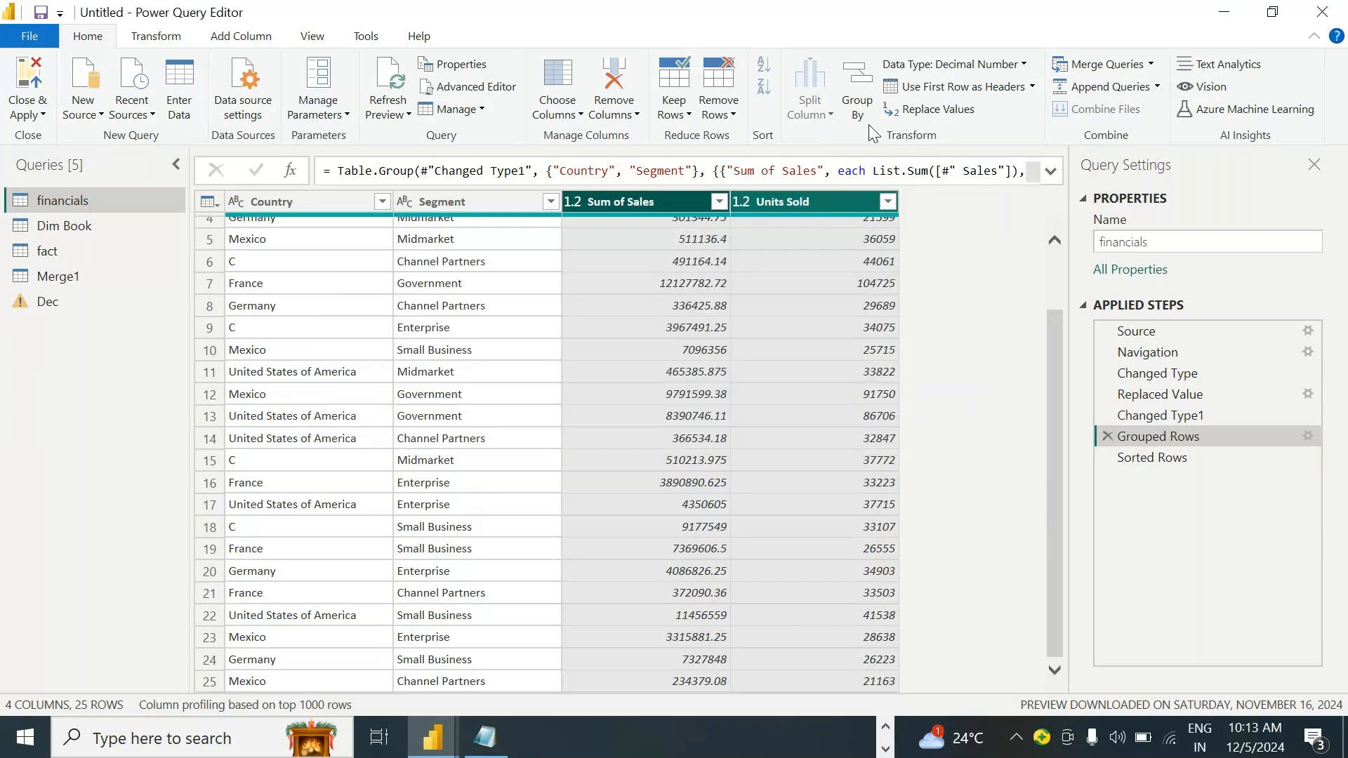
pyautogui.click(1307, 438)
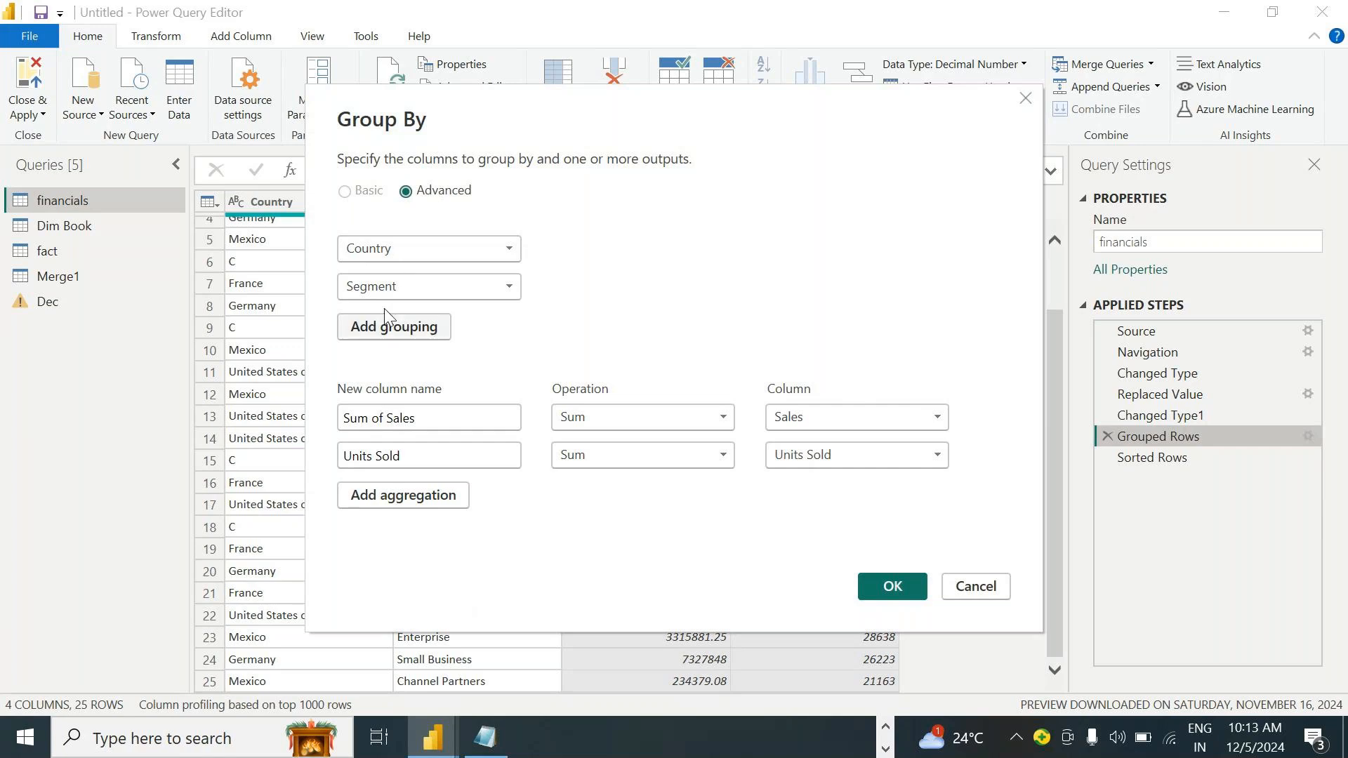
pyautogui.click(958, 584)
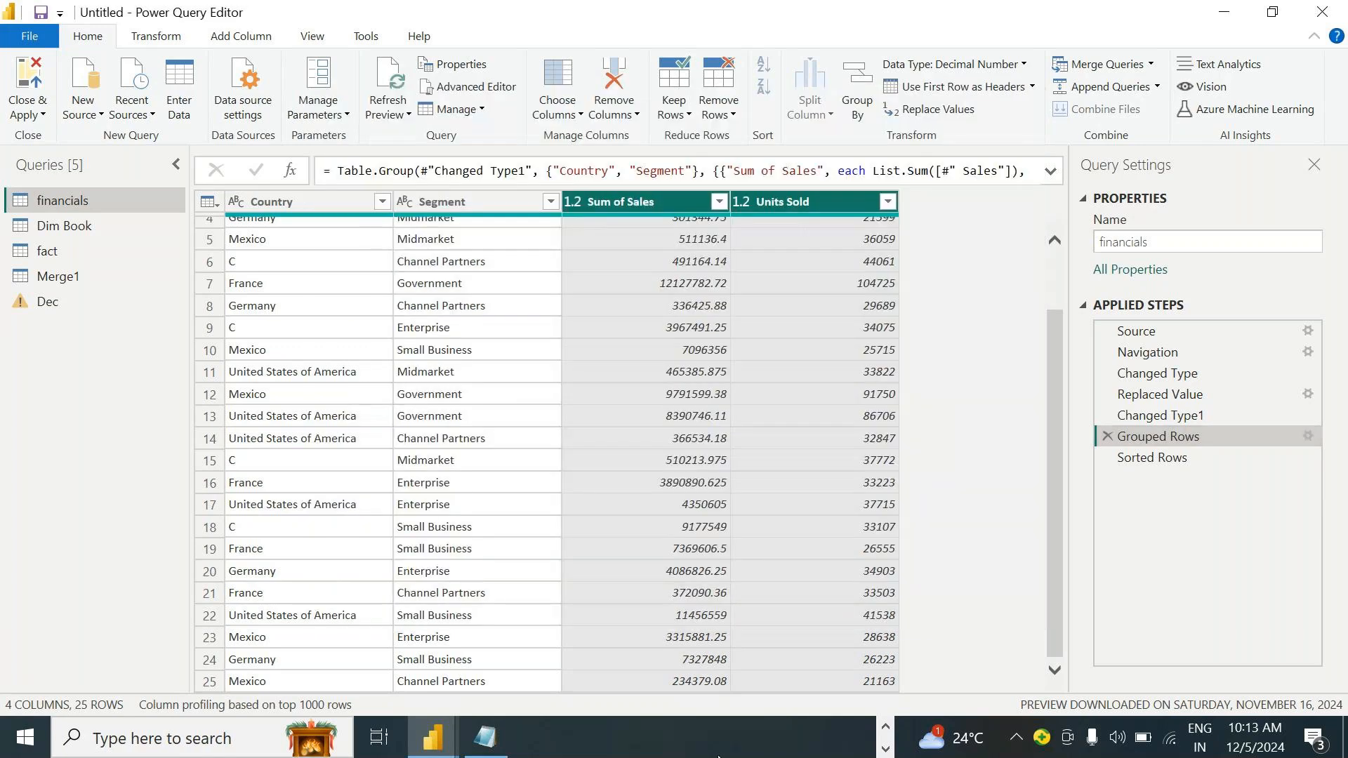
# Switch to the GoTo Meeting window in Chrome to check the session, and minimise both it and the Power Query Editor
pyautogui.click(885, 728)
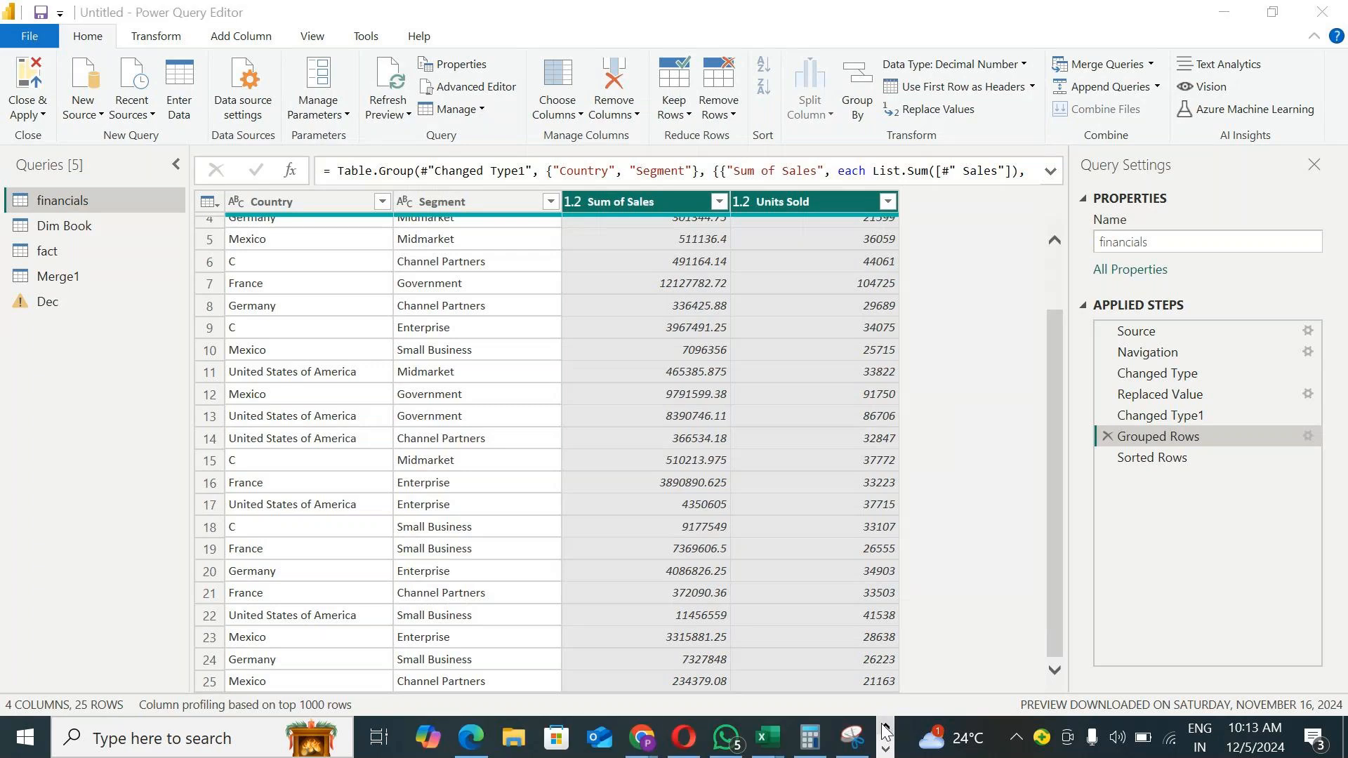
pyautogui.moveTo(640, 737)
pyautogui.click(744, 638)
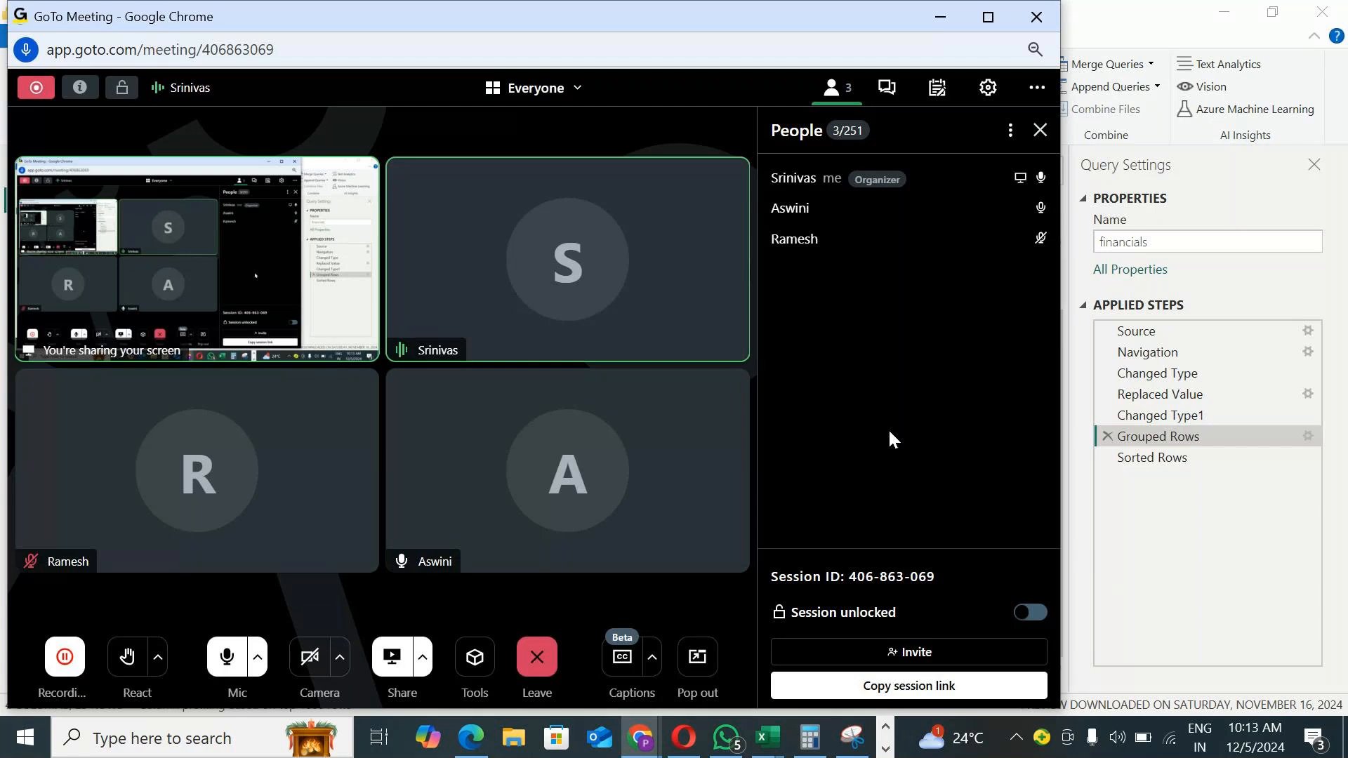
pyautogui.click(939, 18)
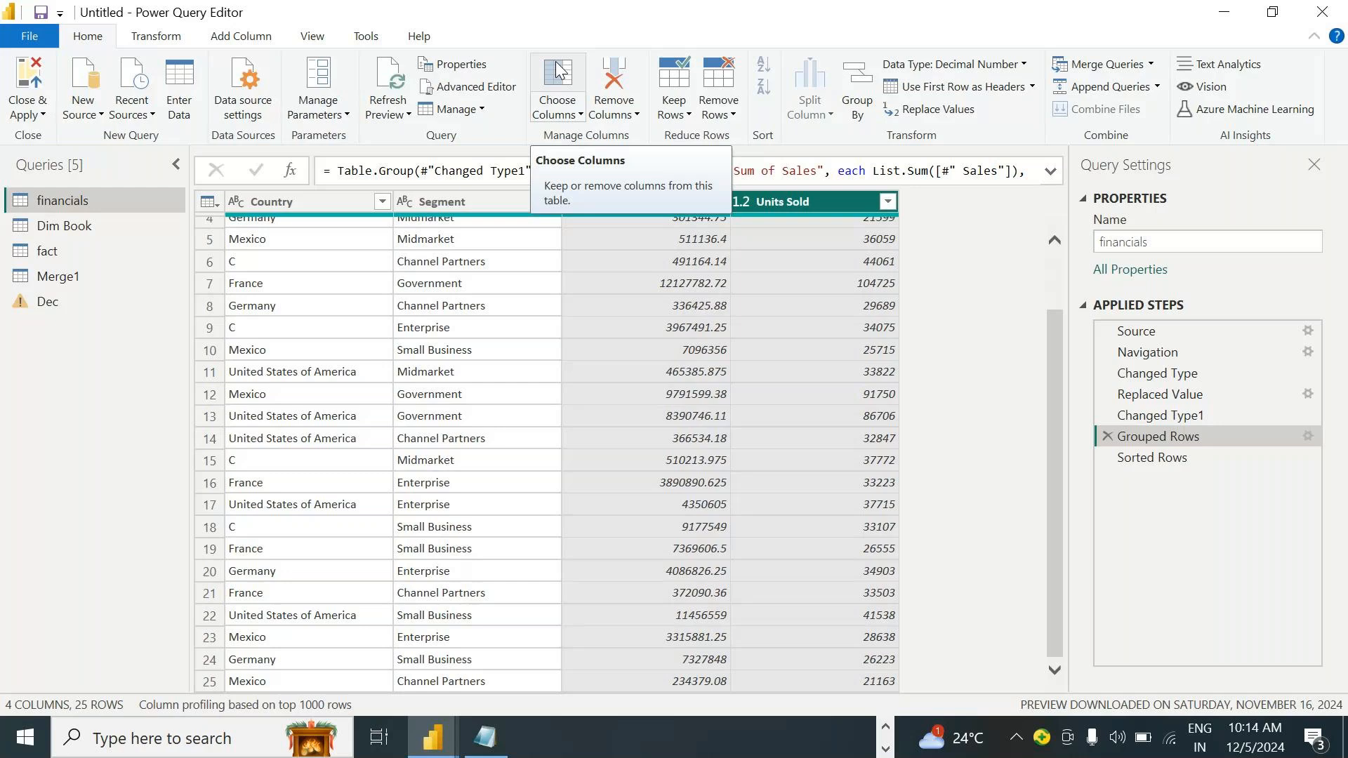
pyautogui.click(1224, 14)
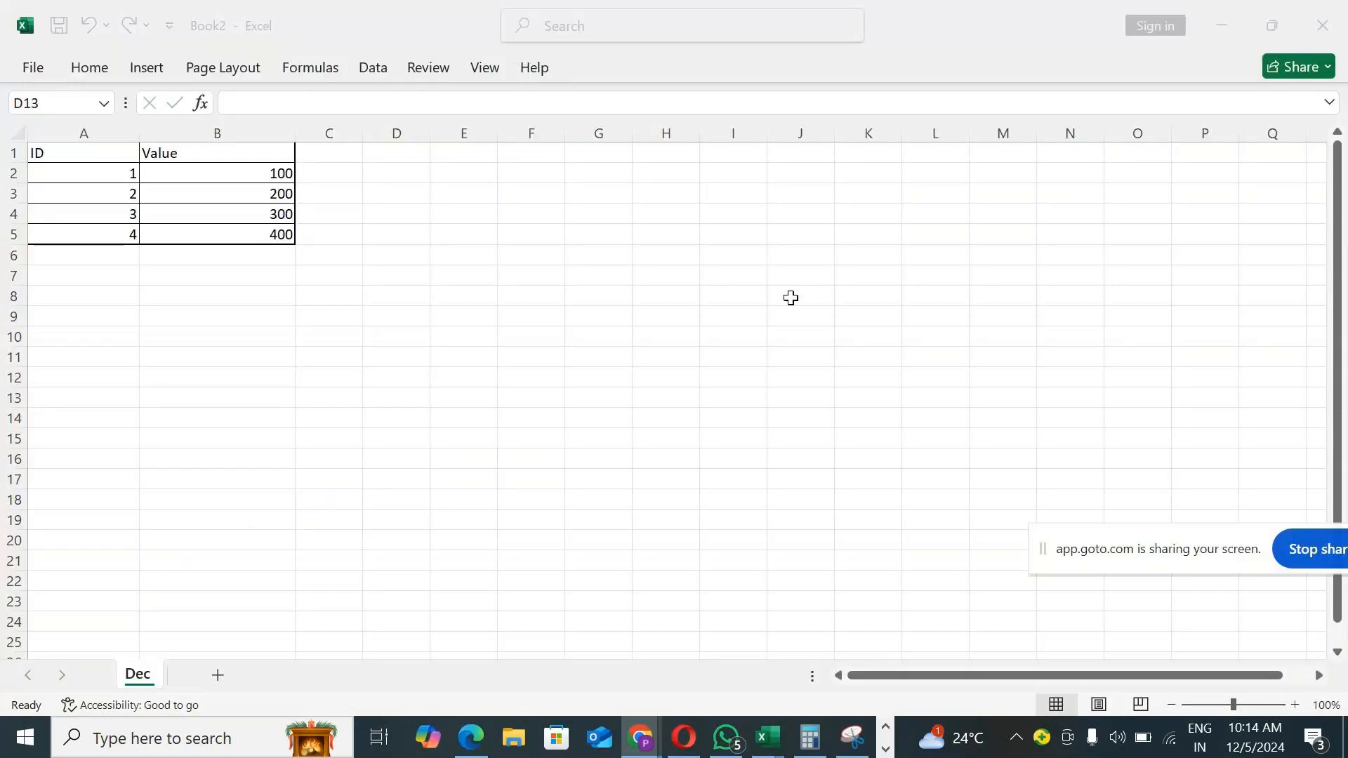